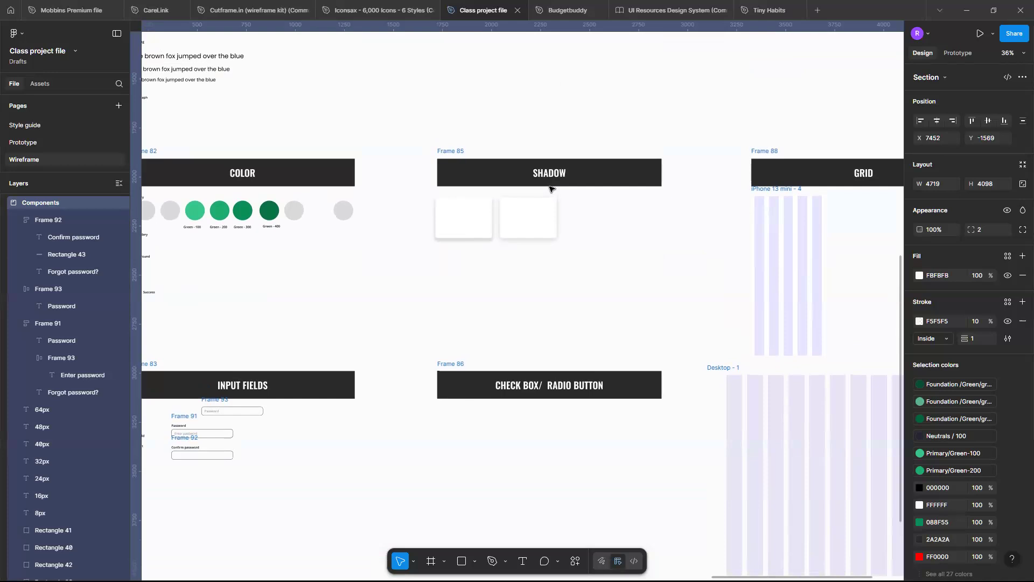
Examine the typography, color, button, shadow, spacing, grid, input field and check box areas of the Components section.
scroll(551, 189, left, 3)
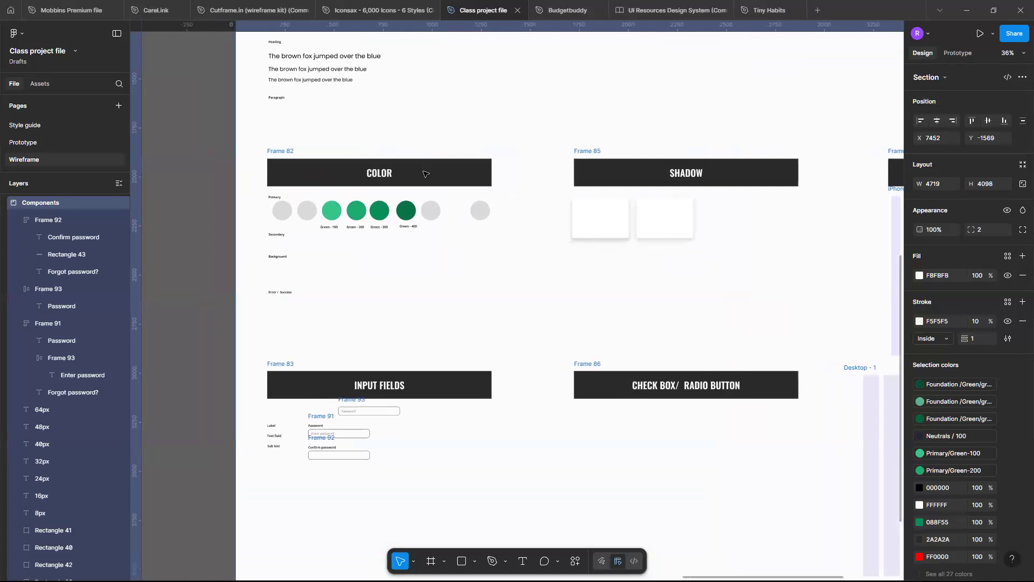
scroll(426, 173, up, 1)
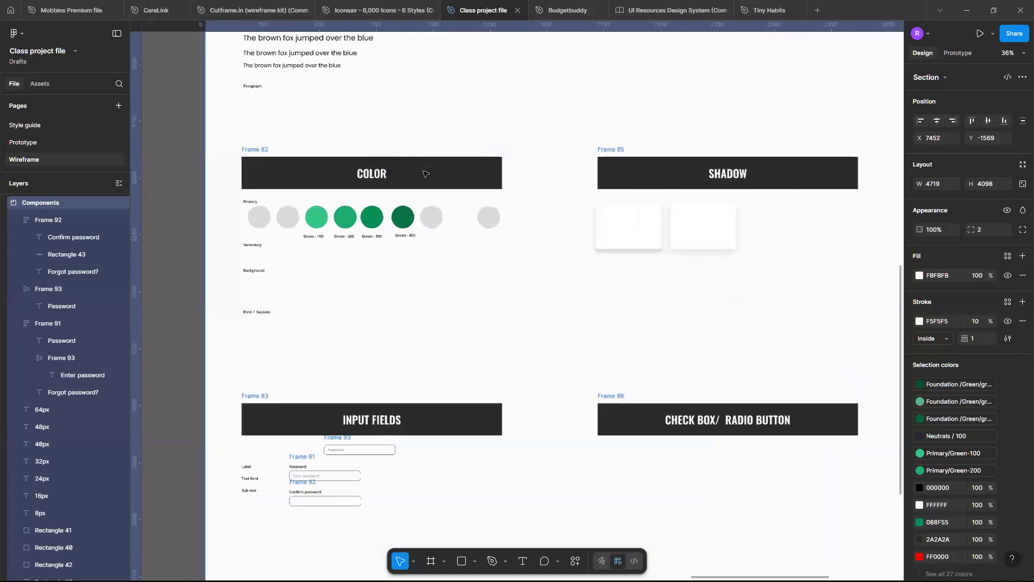
scroll(424, 173, up, 3)
scroll(470, 199, left, 3)
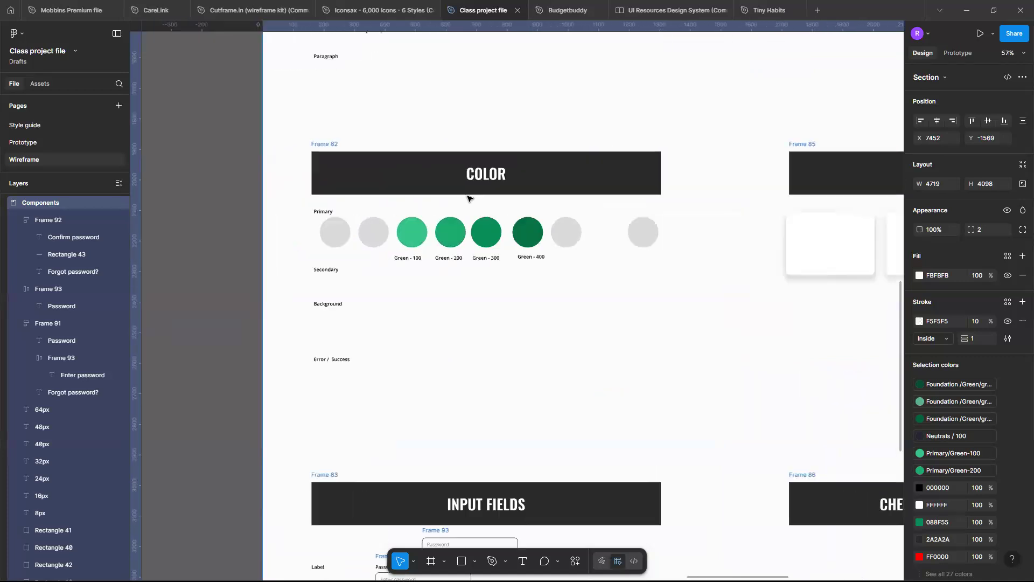
scroll(469, 199, down, 6)
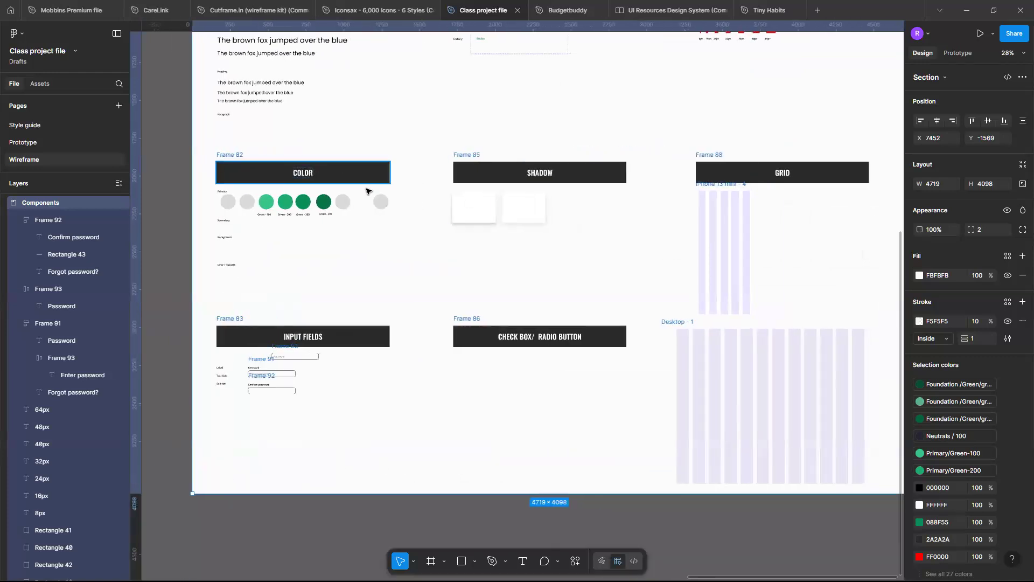
scroll(351, 186, up, 3)
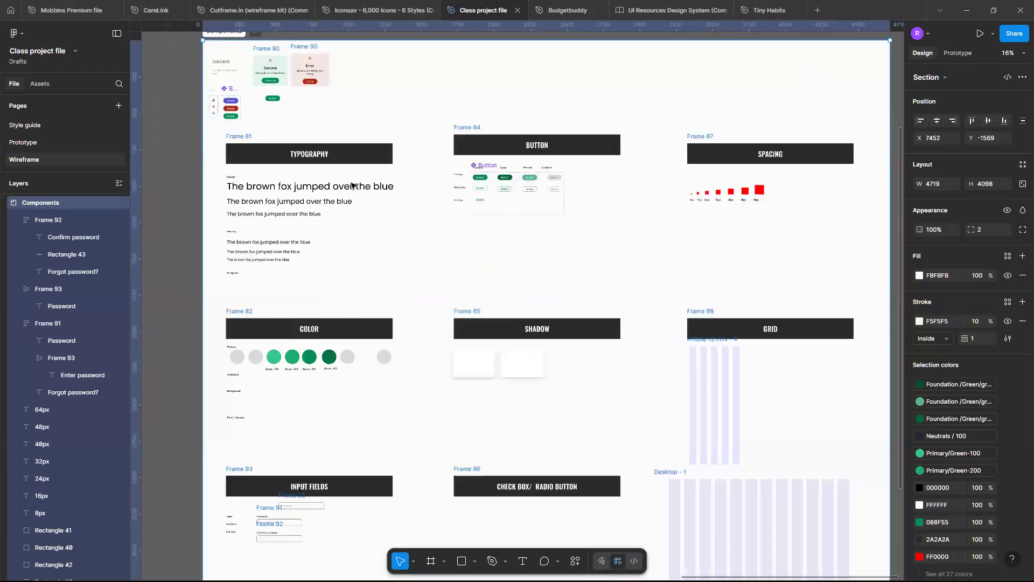
scroll(351, 184, left, 3)
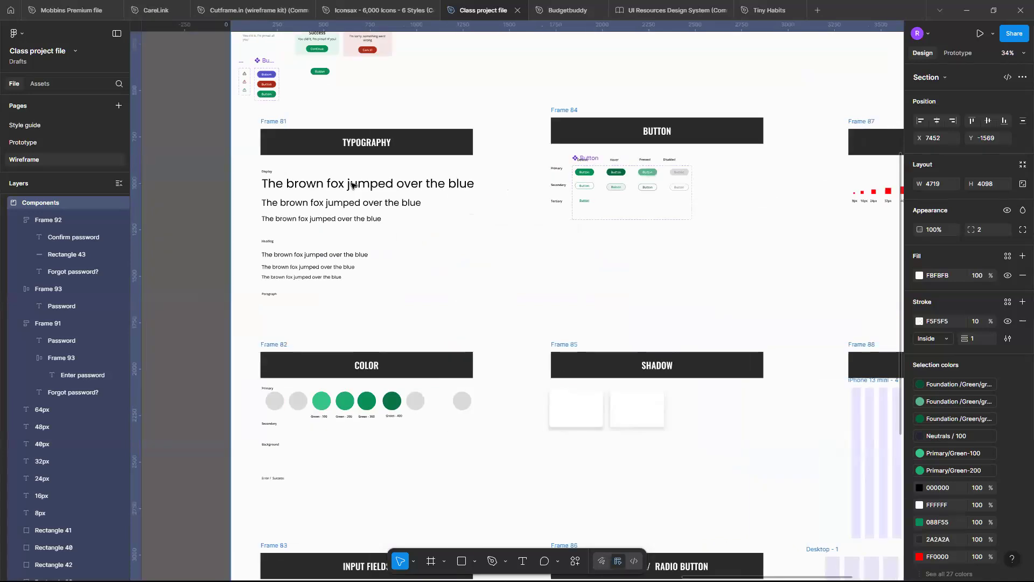
scroll(351, 184, up, 2)
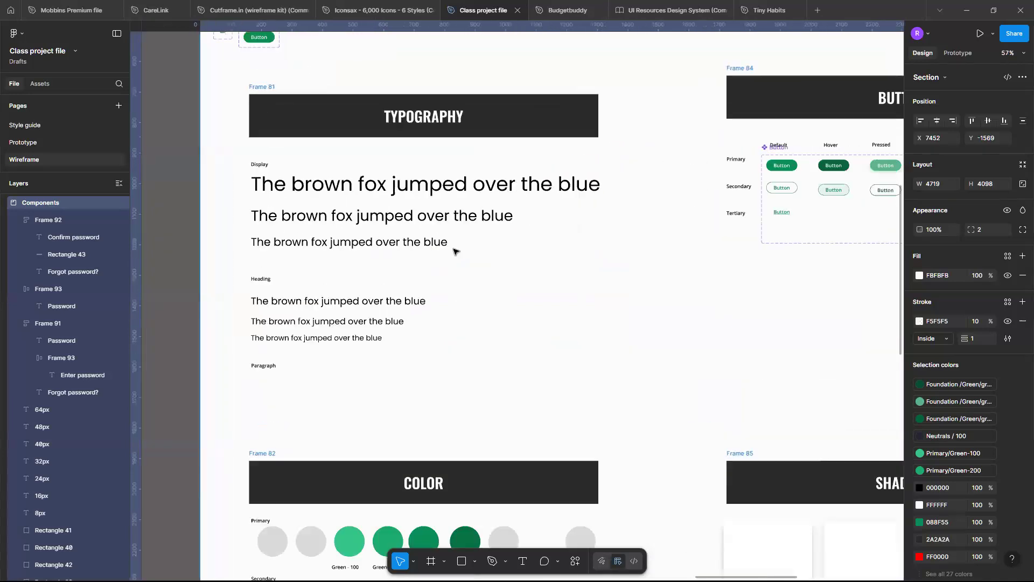
scroll(454, 251, down, 2)
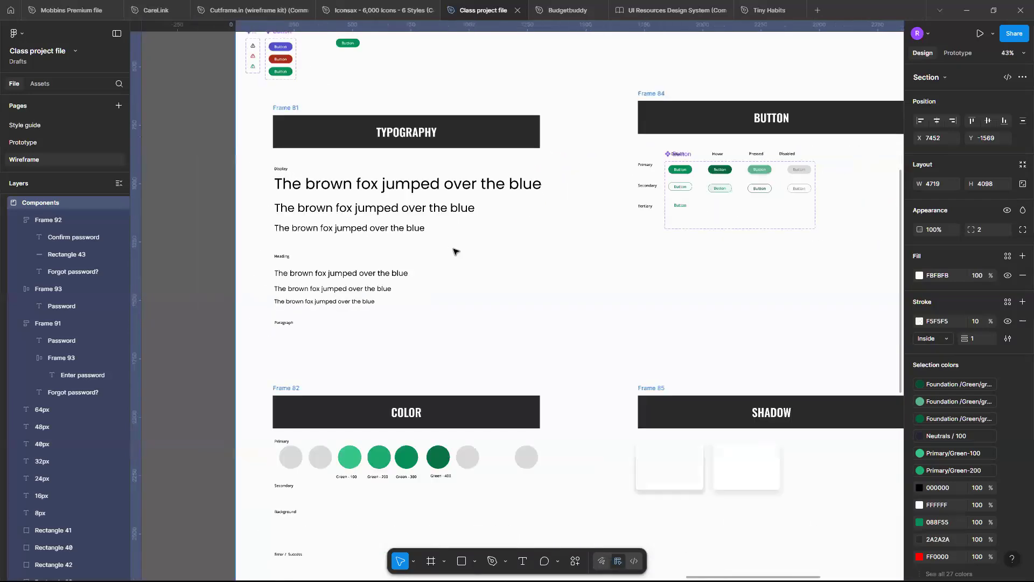
scroll(455, 251, down, 1)
scroll(455, 252, right, 2)
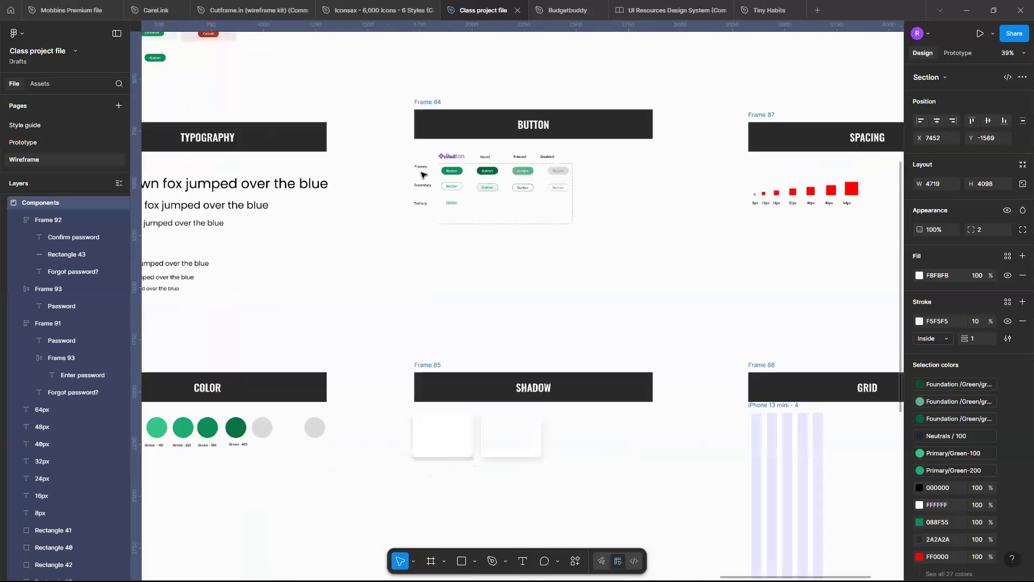
scroll(544, 166, left, 3)
scroll(544, 166, down, 1)
scroll(545, 166, down, 5)
scroll(545, 166, right, 2)
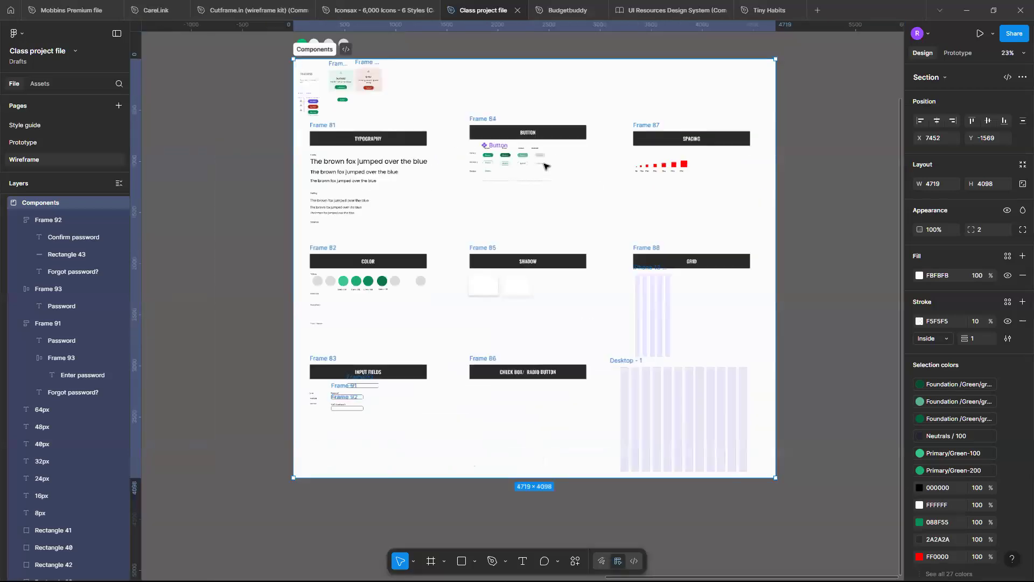
scroll(546, 166, down, 2)
scroll(407, 415, up, 4)
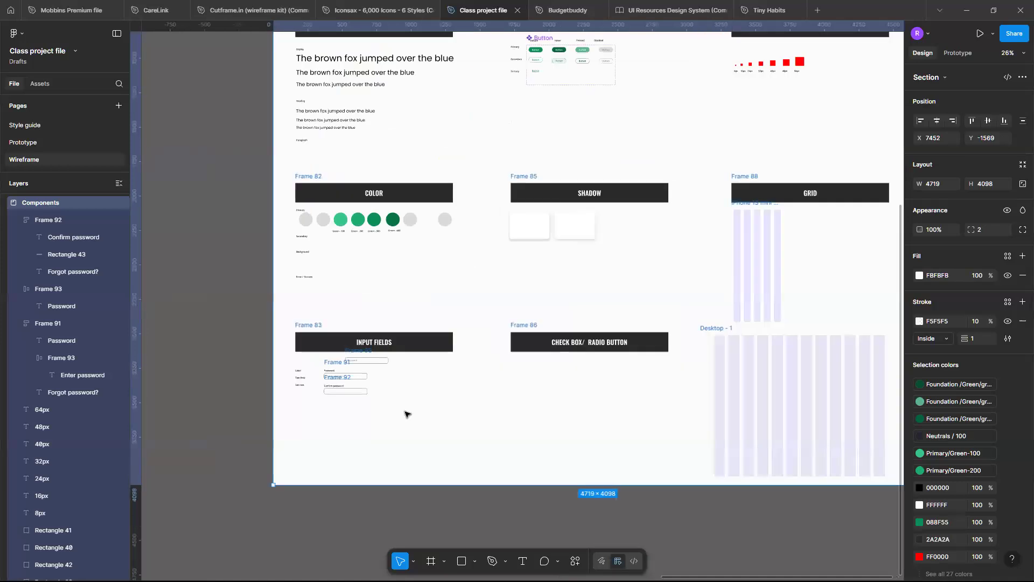
scroll(407, 414, up, 3)
scroll(408, 414, up, 2)
scroll(331, 318, up, 3)
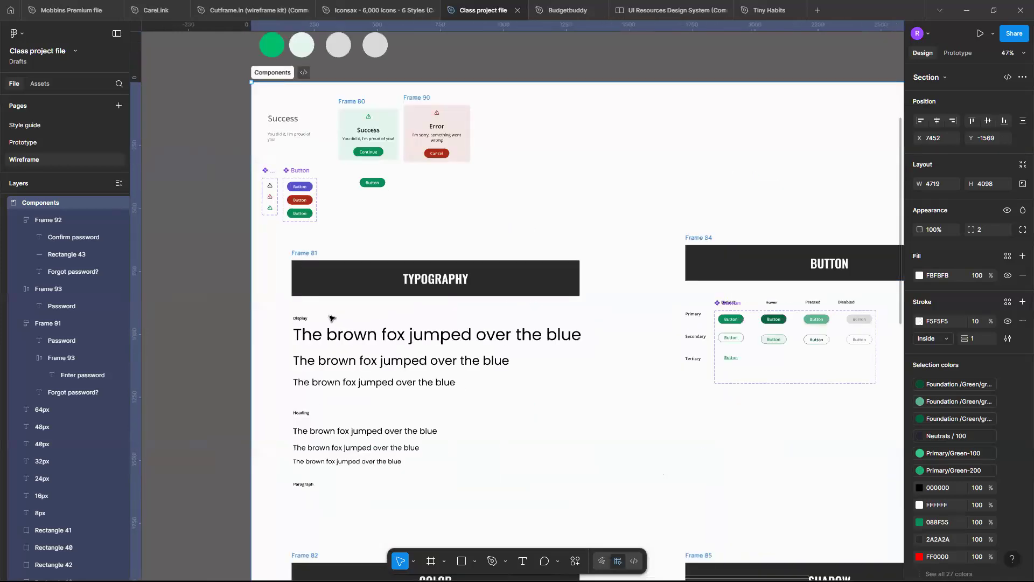
scroll(331, 317, down, 5)
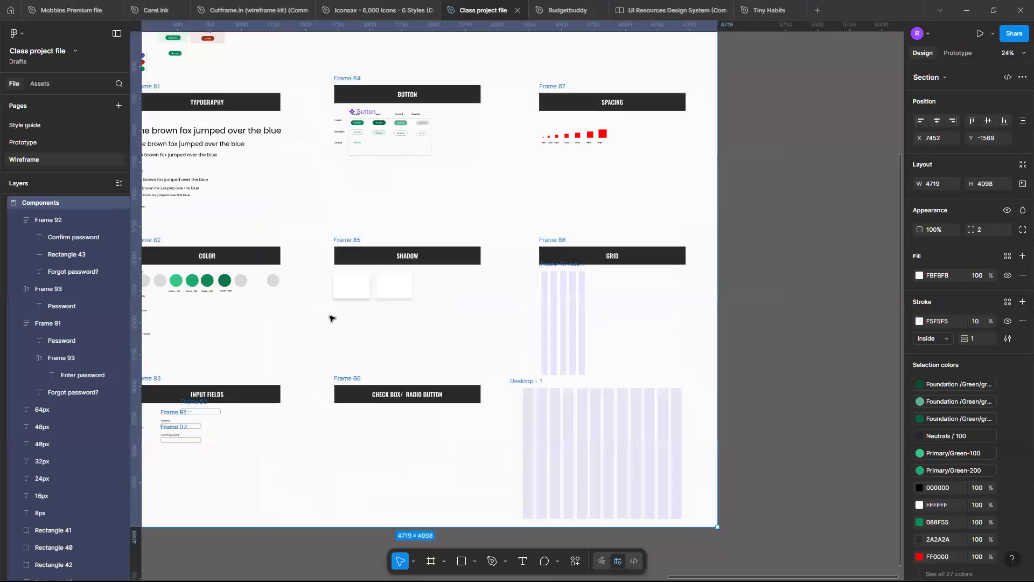
scroll(330, 318, left, 3)
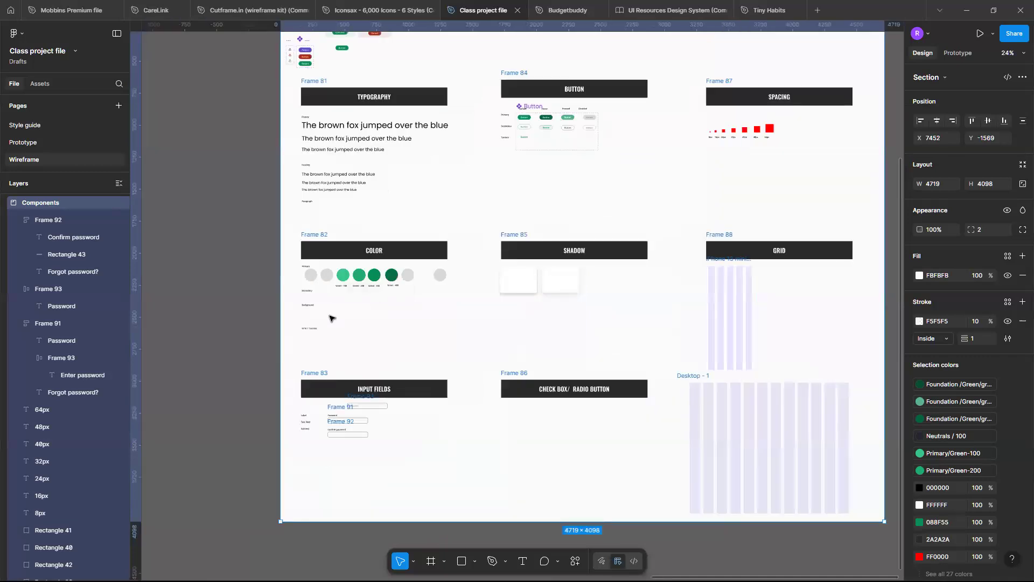
scroll(330, 318, up, 2)
scroll(330, 318, left, 3)
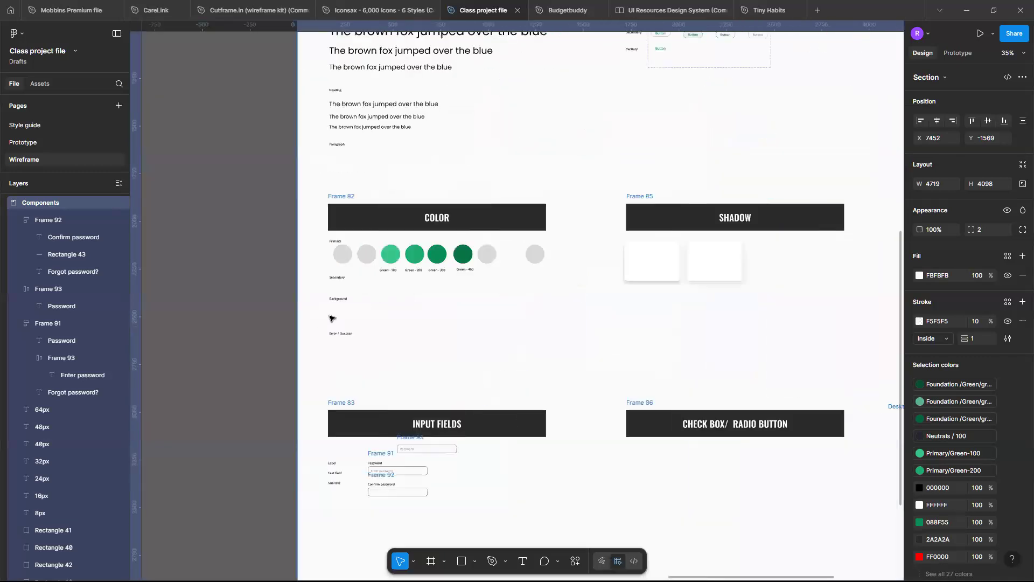
scroll(330, 318, down, 2)
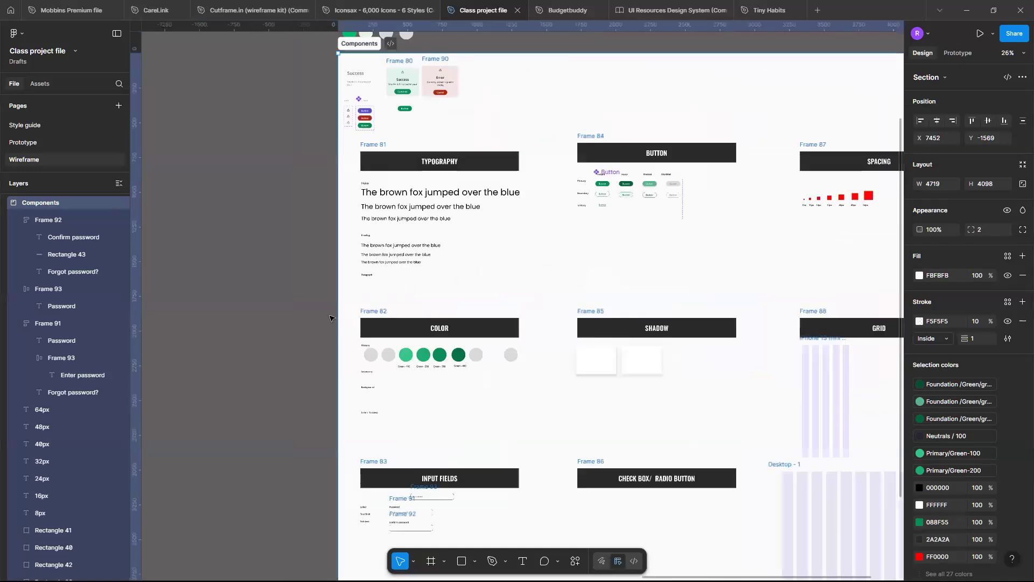
scroll(330, 318, right, 2)
scroll(330, 318, up, 2)
scroll(330, 318, down, 1)
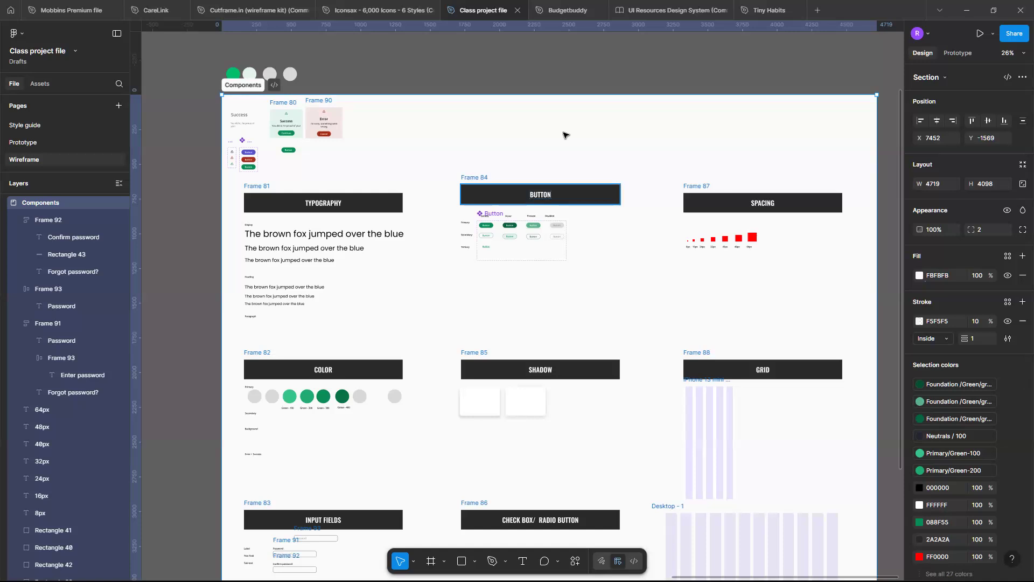
Deselect the Components section and bring up the style types available for creating a new style.
key(Escape)
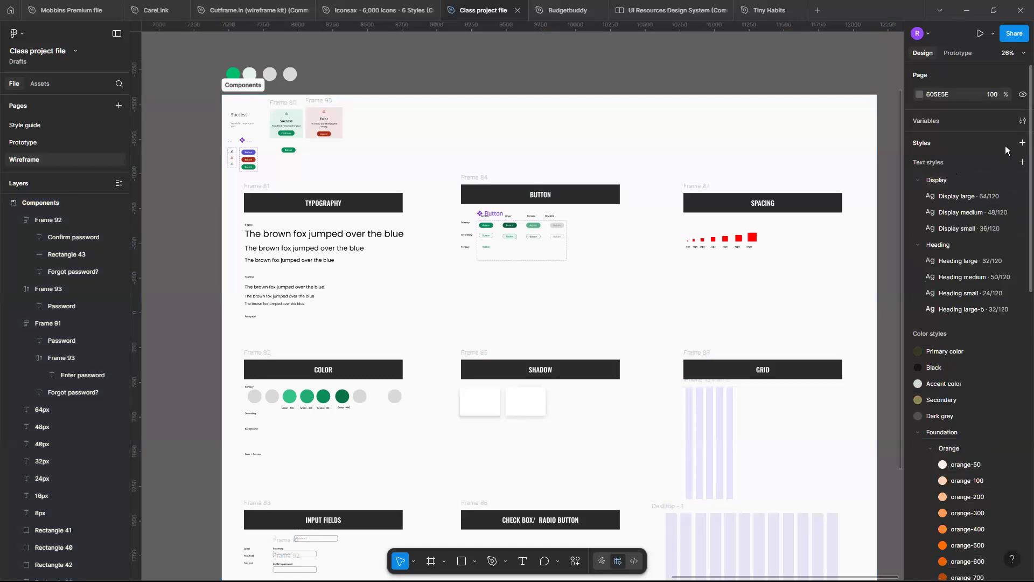
click(1021, 143)
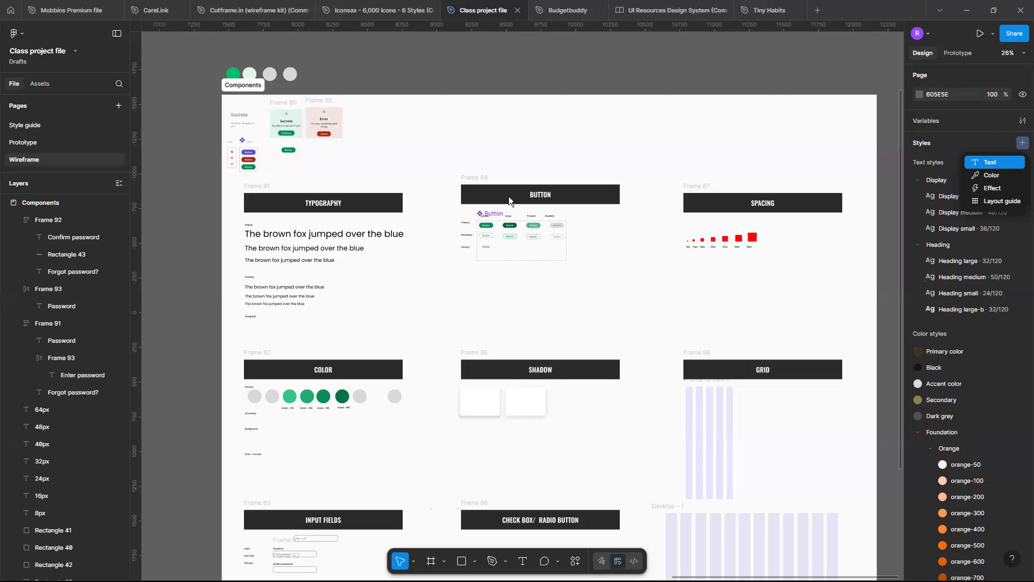
Examine the button variants under the BUTTON heading and the area under the CHECK BOX/ RADIO BUTTON heading.
scroll(470, 313, up, 5)
scroll(470, 312, down, 3)
scroll(367, 270, up, 4)
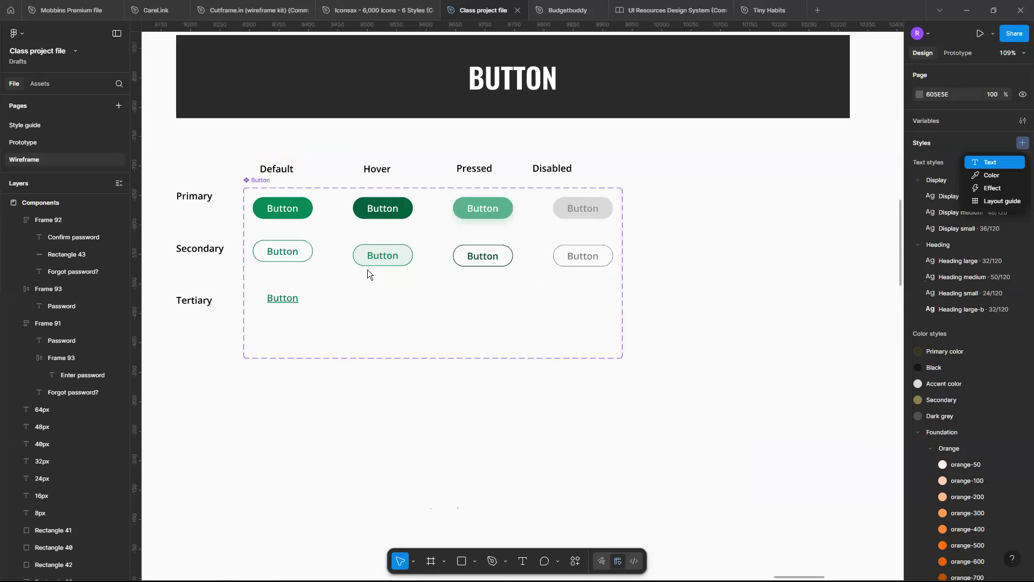
scroll(368, 269, down, 3)
scroll(367, 269, down, 3)
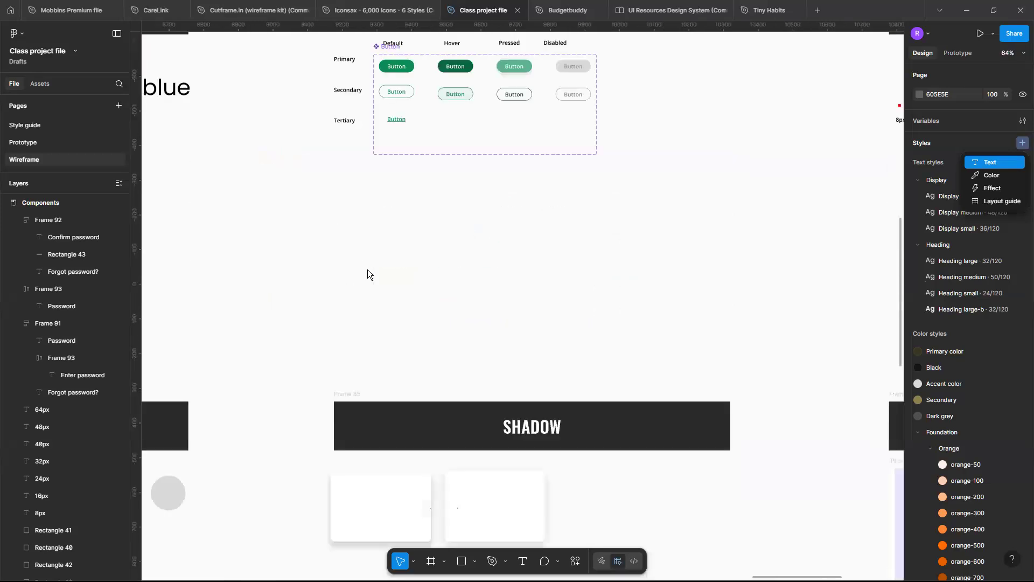
scroll(368, 269, down, 5)
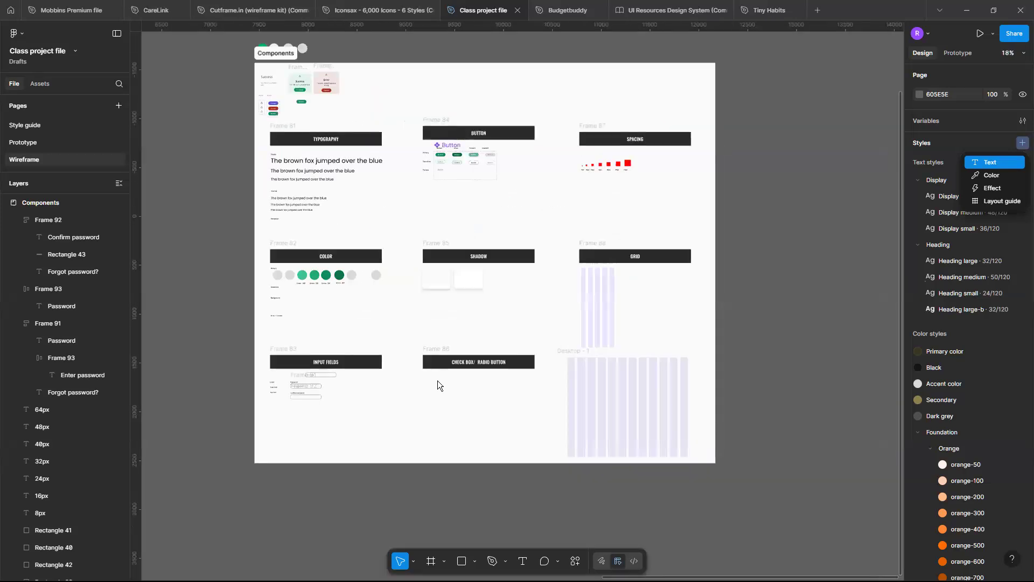
scroll(438, 380, up, 5)
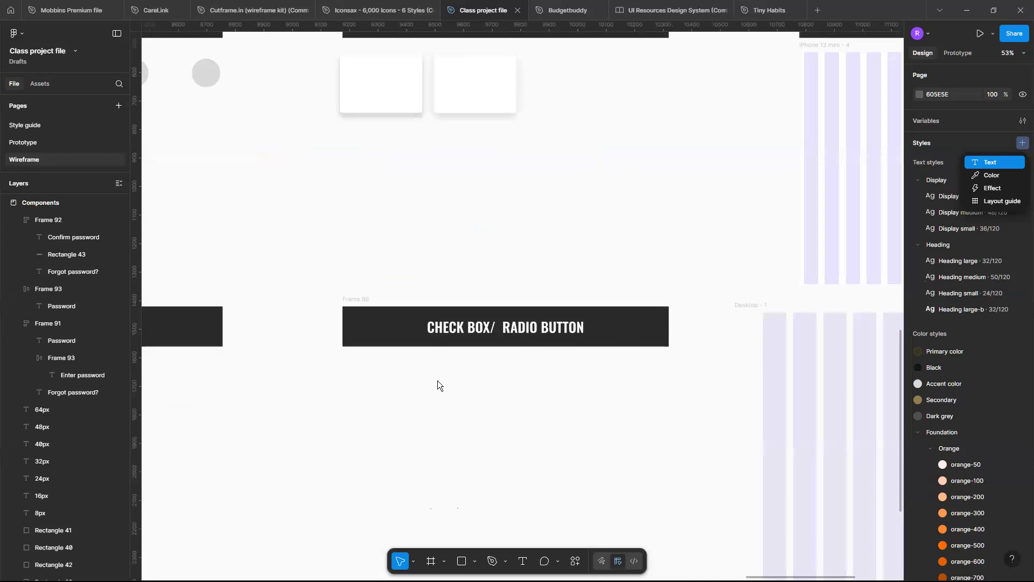
scroll(437, 380, down, 5)
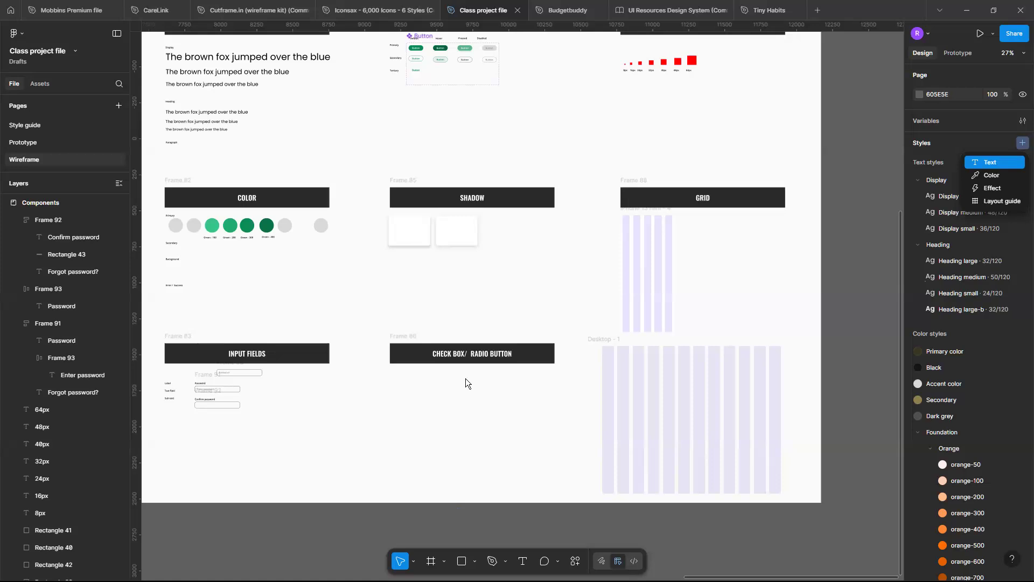
Draw a small rectangle about 29 × 35 just below the start of the CHECK BOX/ RADIO BUTTON header.
scroll(489, 386, up, 3)
scroll(489, 387, left, 2)
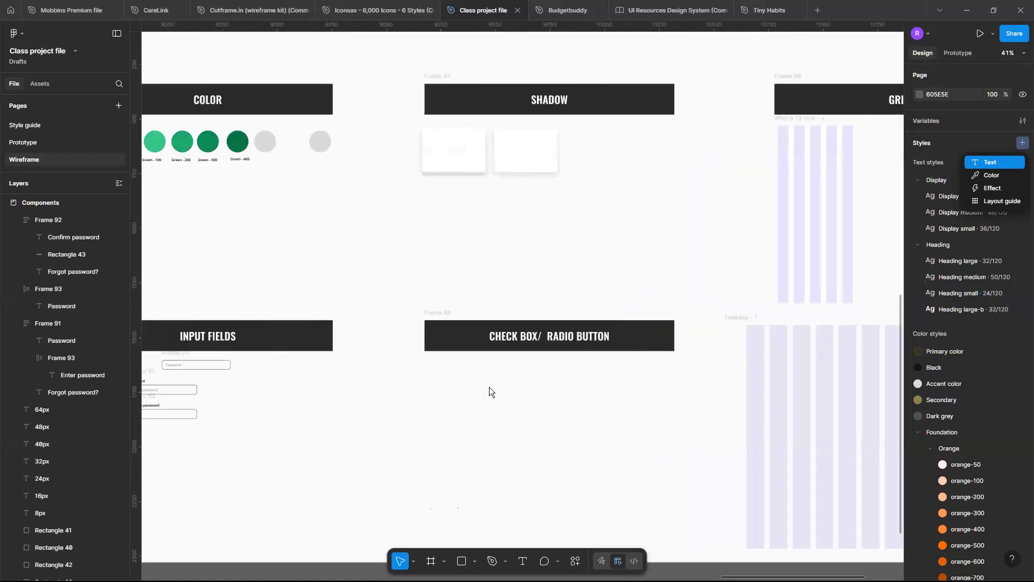
scroll(489, 387, down, 2)
scroll(489, 387, up, 3)
scroll(359, 313, up, 4)
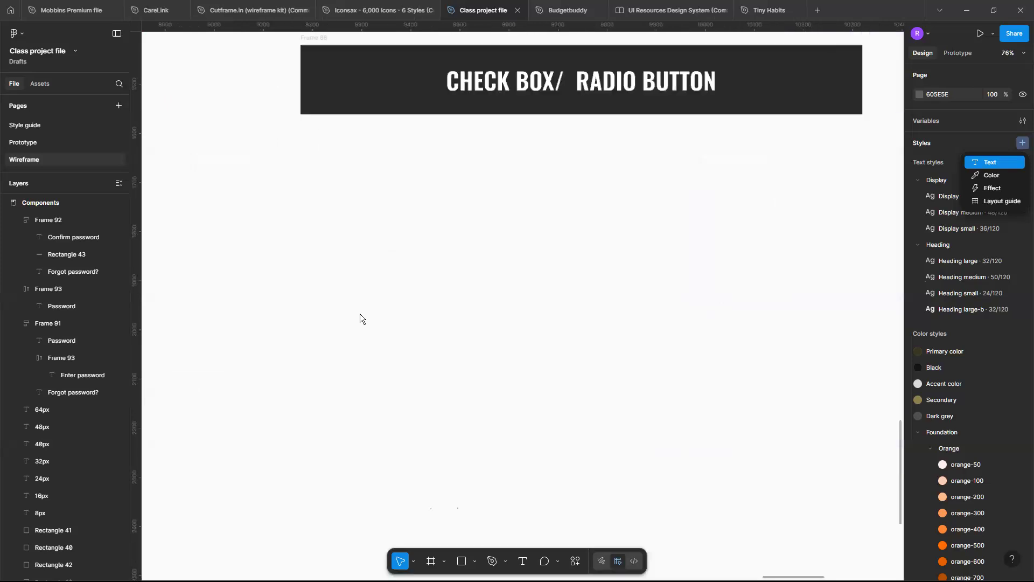
scroll(360, 313, up, 2)
scroll(360, 313, down, 1)
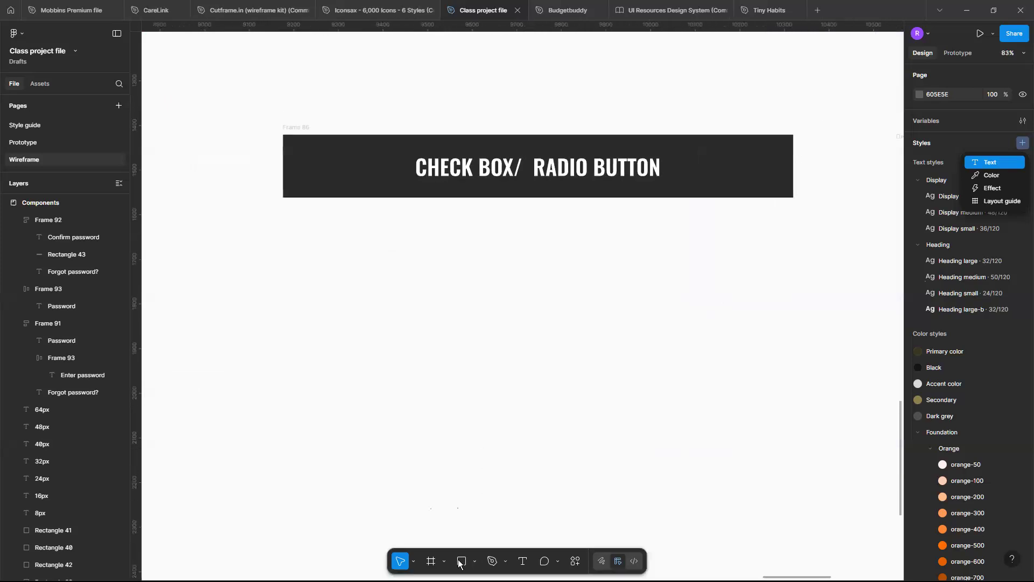
click(458, 563)
click(474, 561)
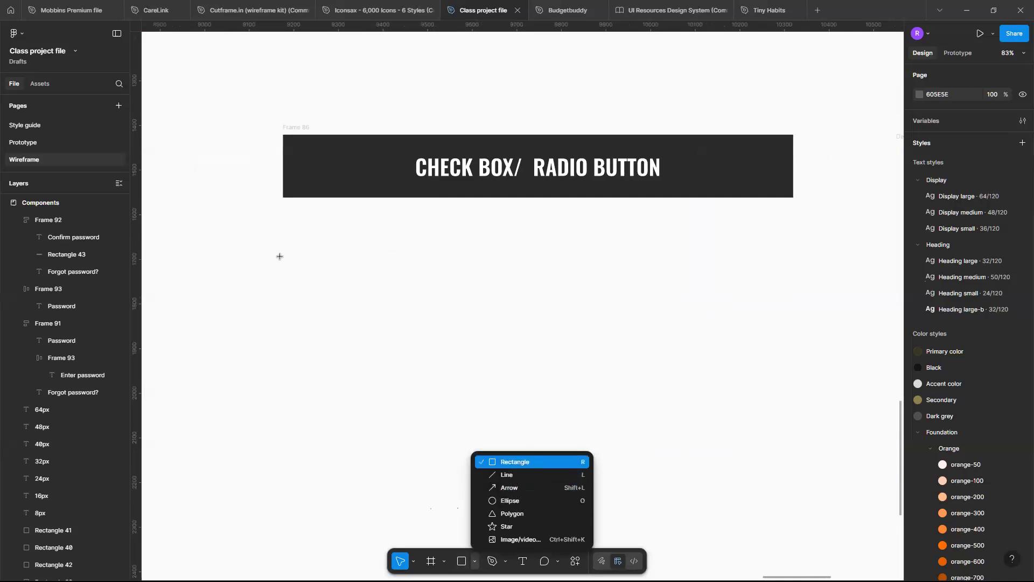
click(534, 460)
mouse_move(305, 227)
mouse_down()
mouse_move(350, 262)
mouse_move(317, 242)
mouse_up()
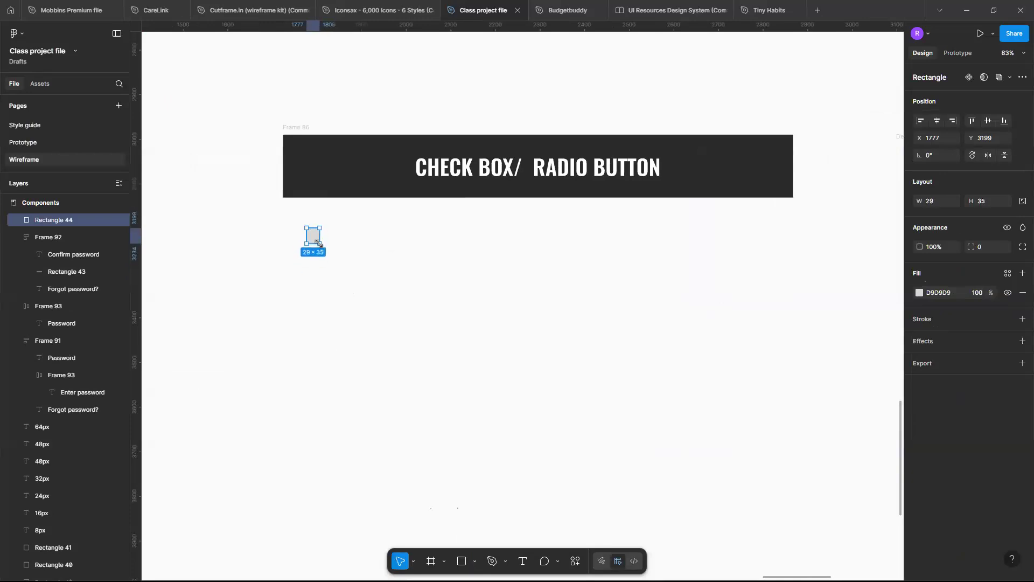
Set the new rectangle's width and height to 30 each.
scroll(319, 243, up, 4)
scroll(319, 243, down, 5)
scroll(318, 242, up, 5)
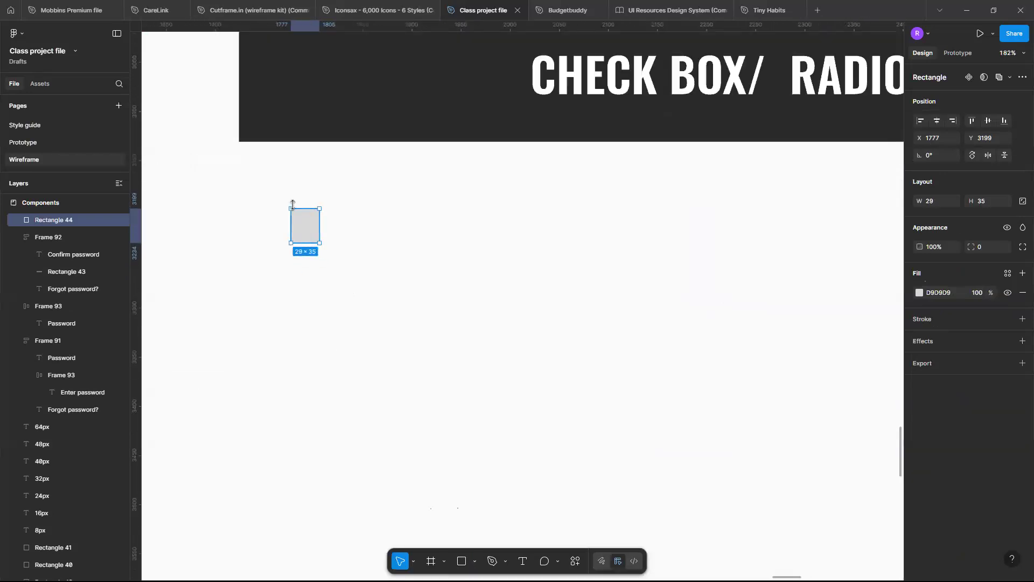
scroll(292, 204, up, 3)
key(Tab)
text(30)
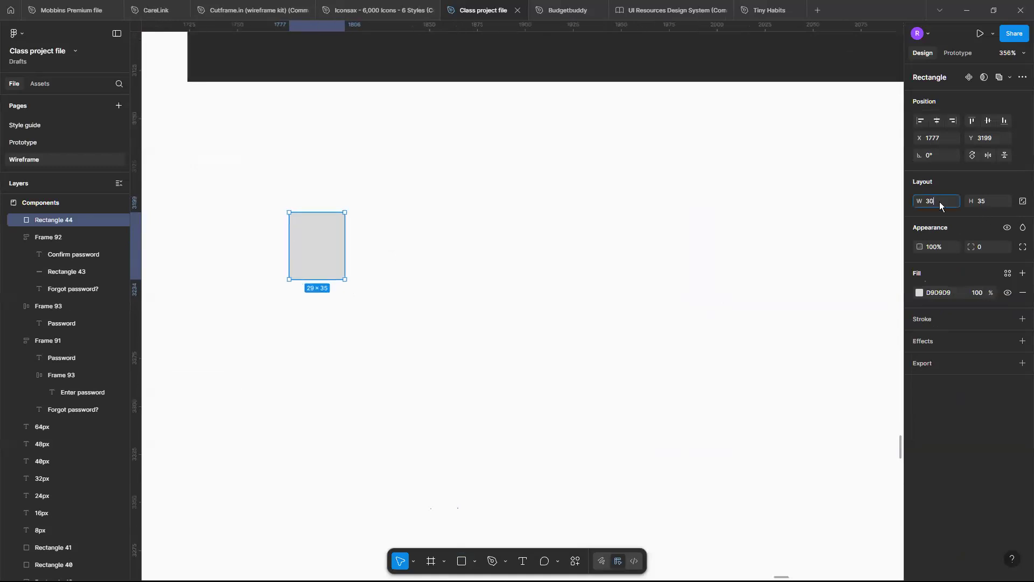
key(Return)
click(982, 199)
text(30)
key(Return)
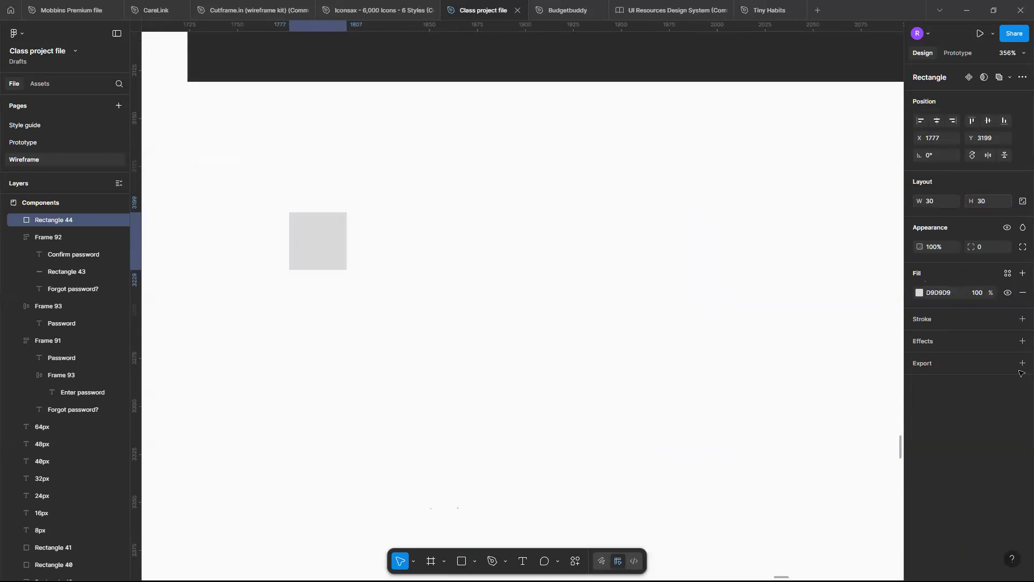
Give the square a black 000000 inside stroke of weight 2 and remove its fill.
click(1023, 320)
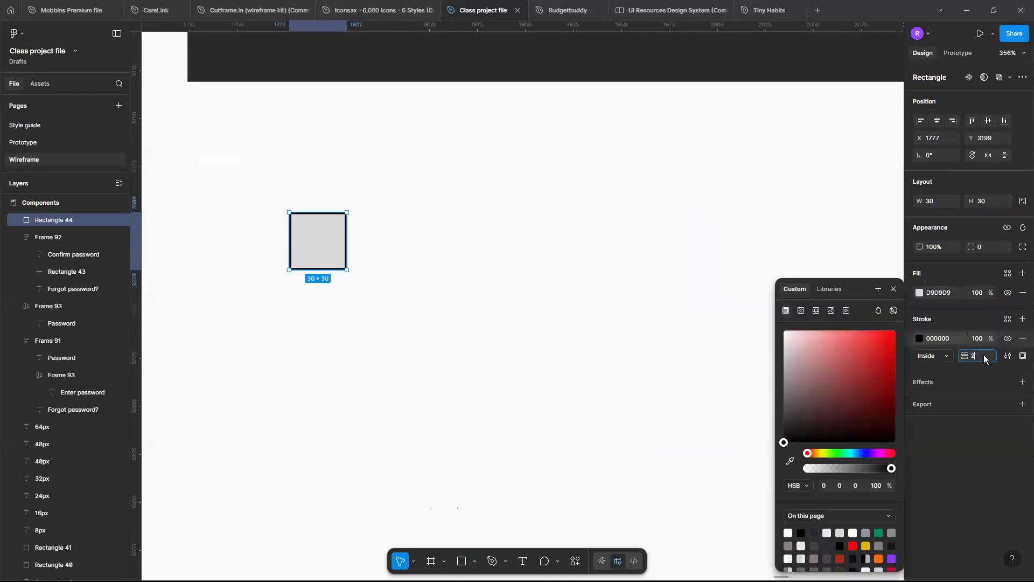
key(Return)
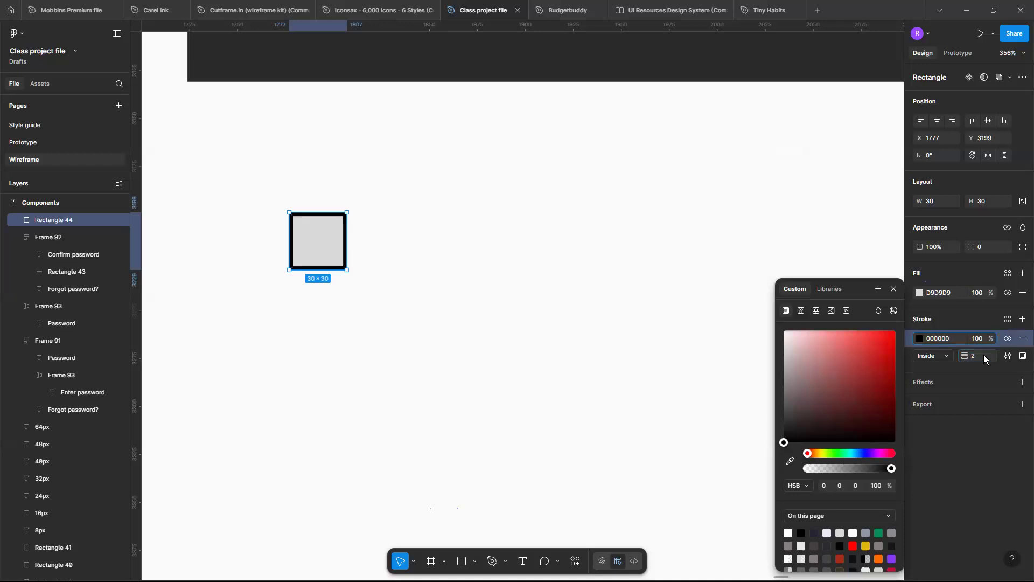
click(1023, 294)
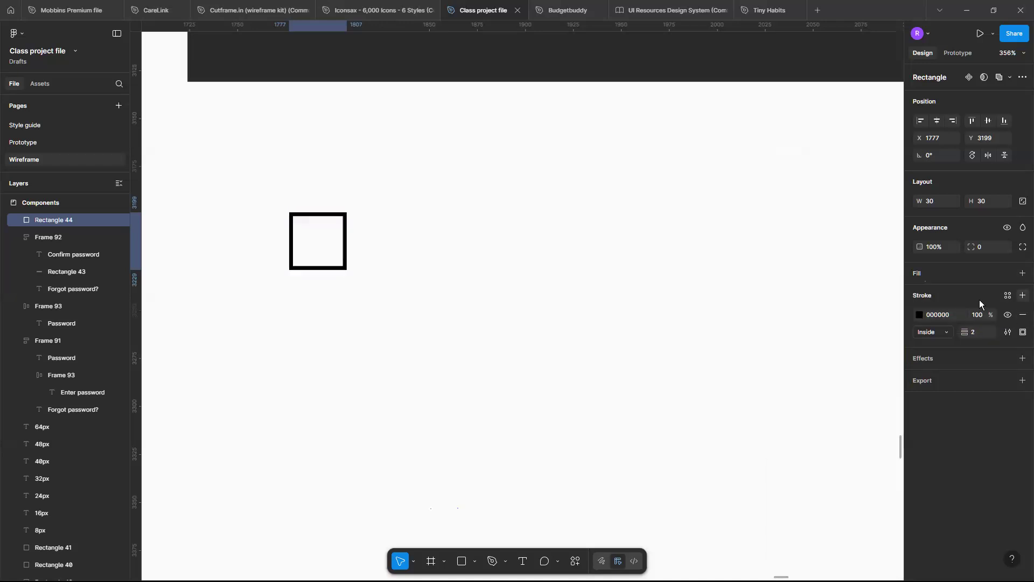
Set the black-outlined square's corner radius to 4.
click(987, 246)
text(4)
key(Return)
click(435, 244)
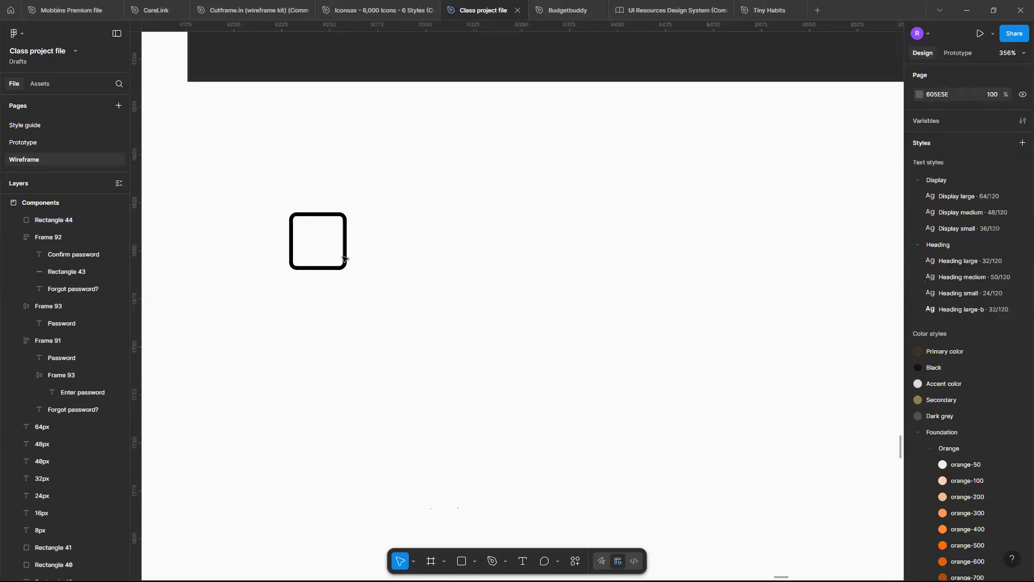
Add the text LABEL beside the rounded square, on its right side.
key(t)
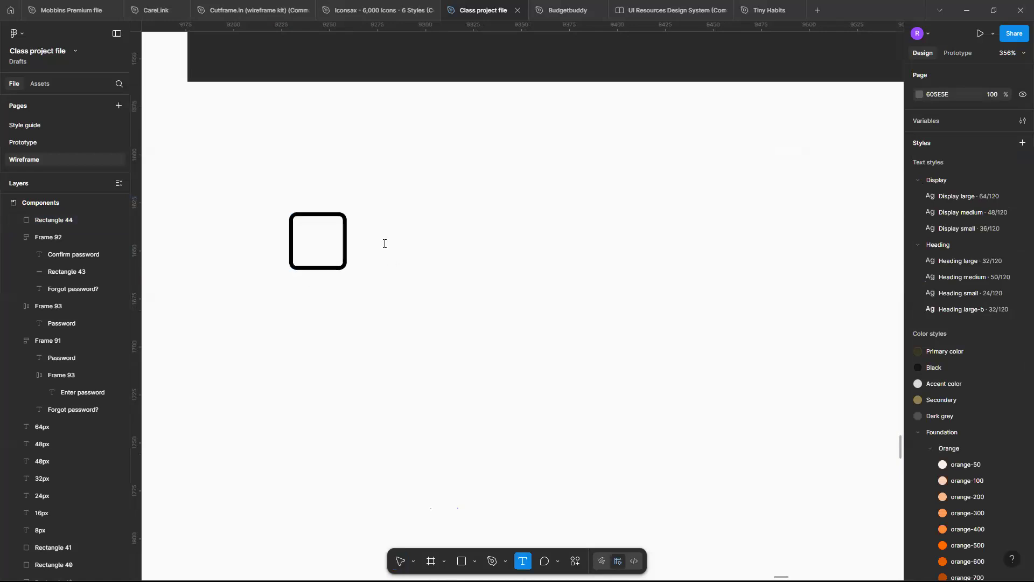
click(385, 243)
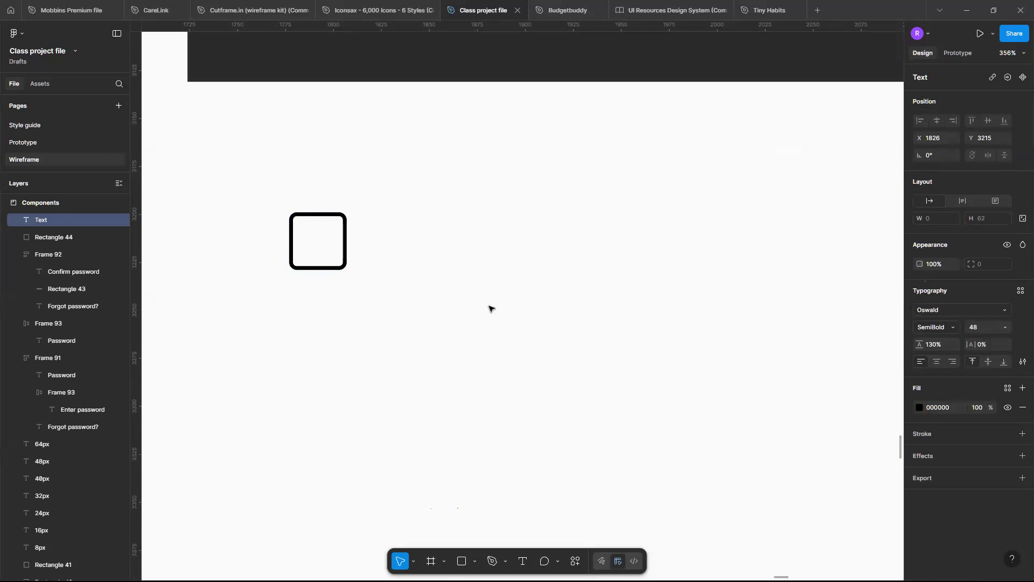
text(L)
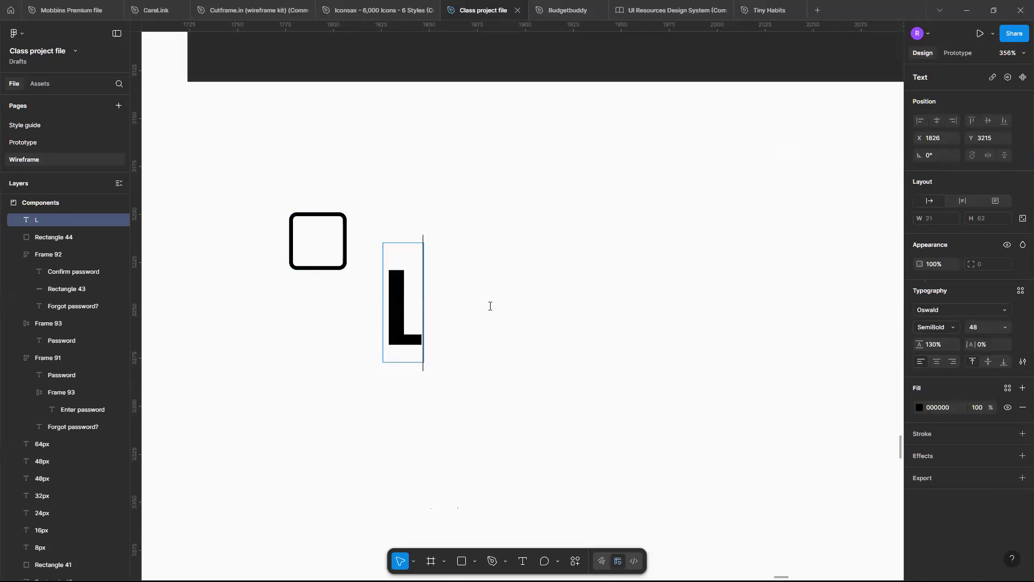
text(ABEL)
Apply the Heading small text style to the LABEL text and open its wording for editing.
click(999, 309)
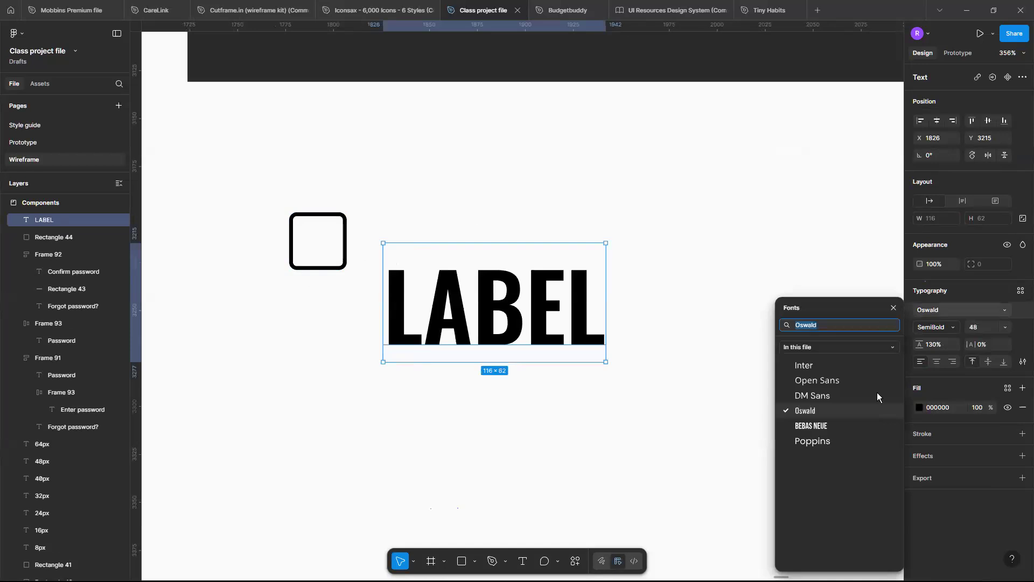
click(892, 309)
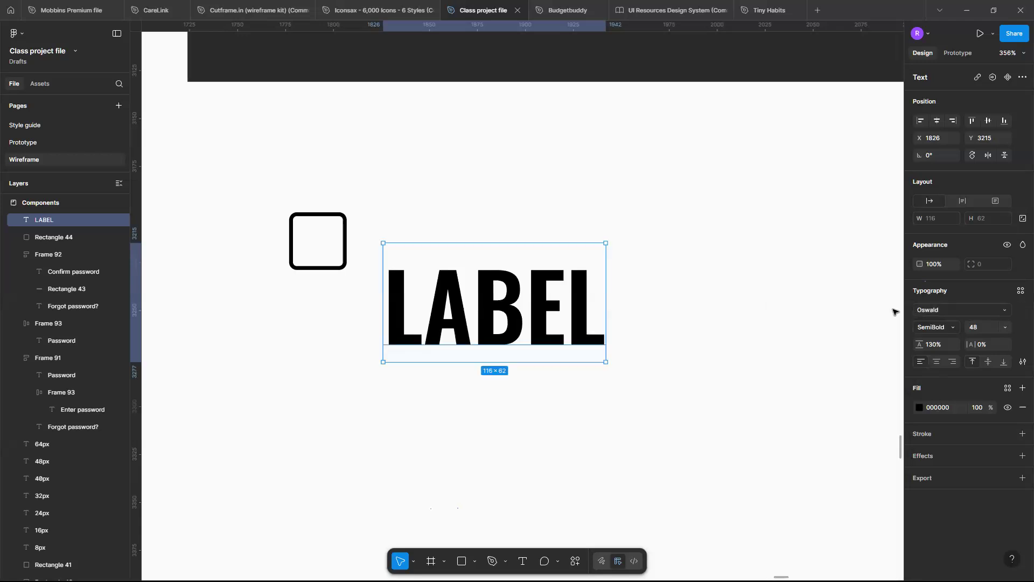
click(1021, 291)
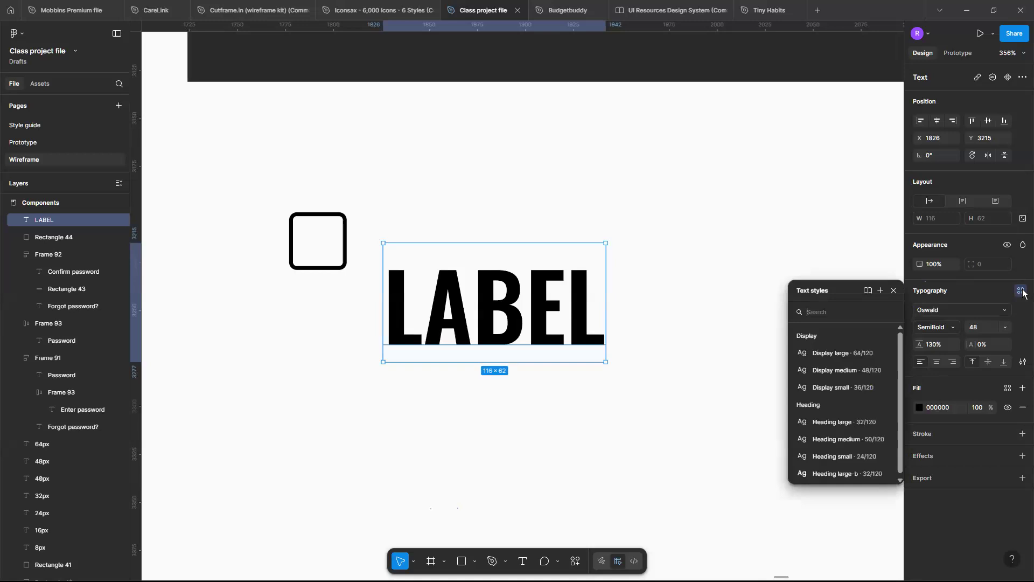
scroll(869, 447, down, 2)
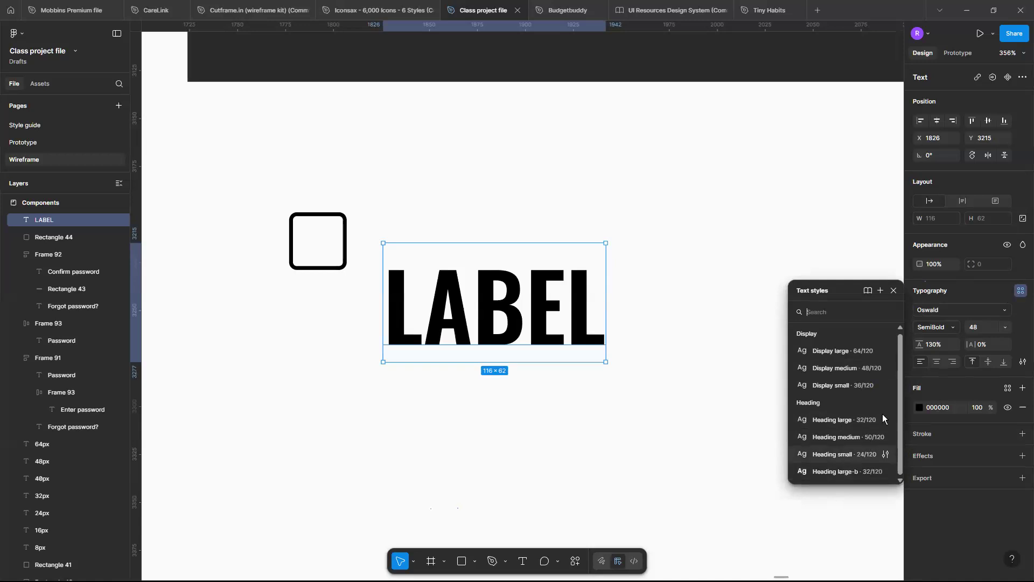
key(Return)
key(Return)
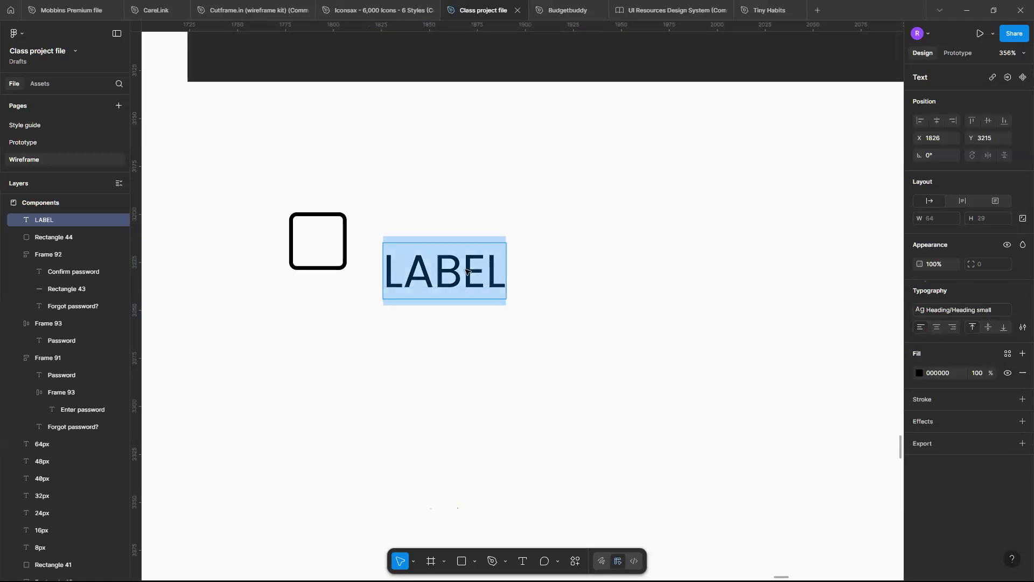
Reword the text as Label and align it with the square's vertical centre, about 15 from its right edge.
text(Label)
click(498, 324)
drag(489, 282, 484, 252)
click(345, 234)
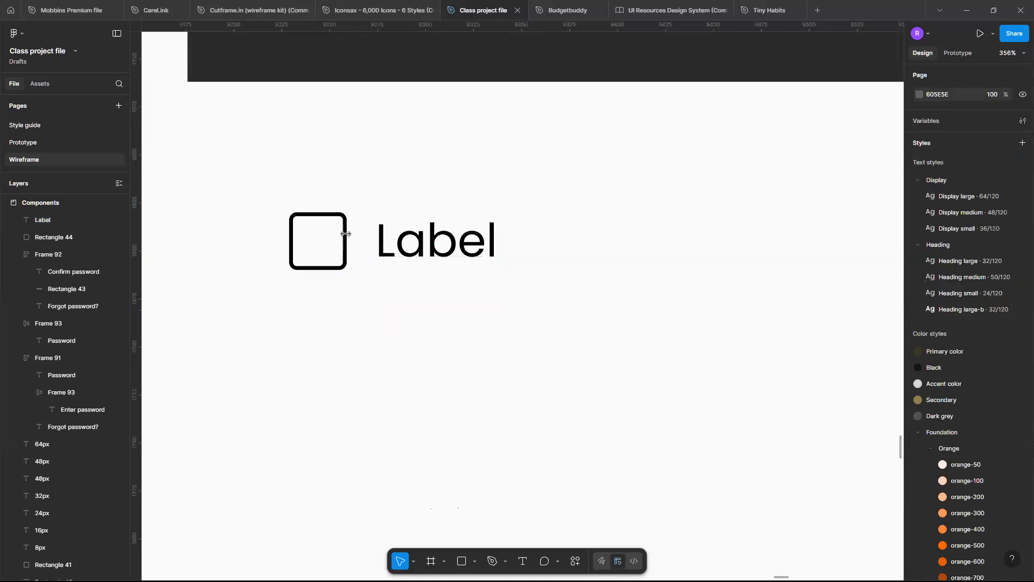
Combine the rounded square and the Label text in a horizontal auto layout frame with a gap of 15.
click(346, 234)
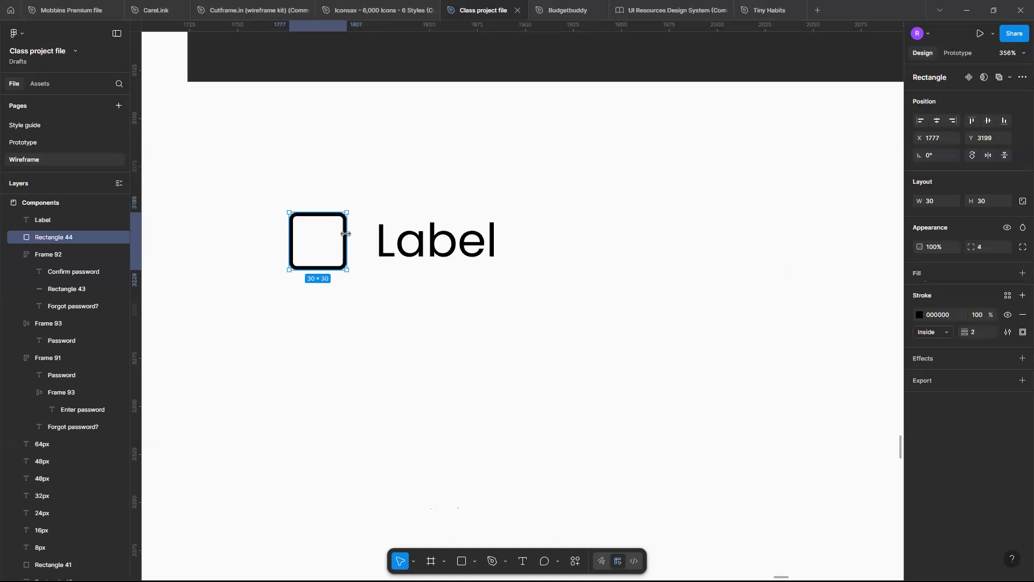
shift+click(405, 255)
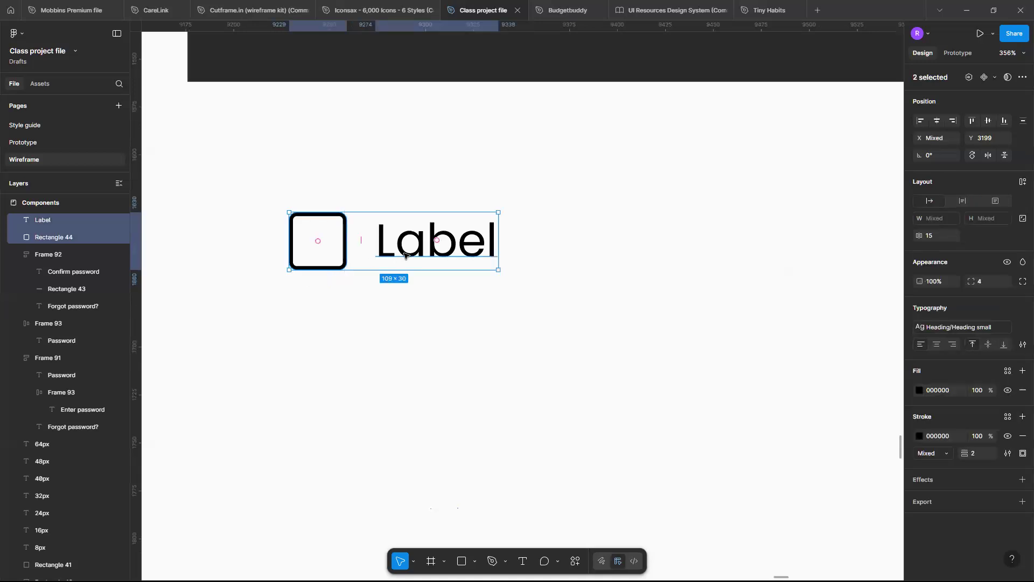
key(shift+a)
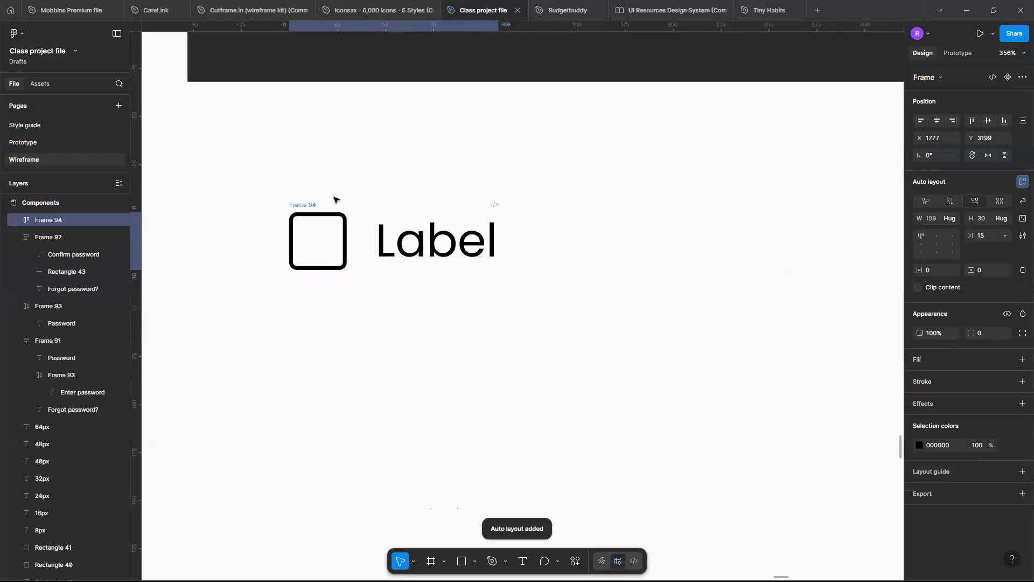
scroll(334, 200, up, 5)
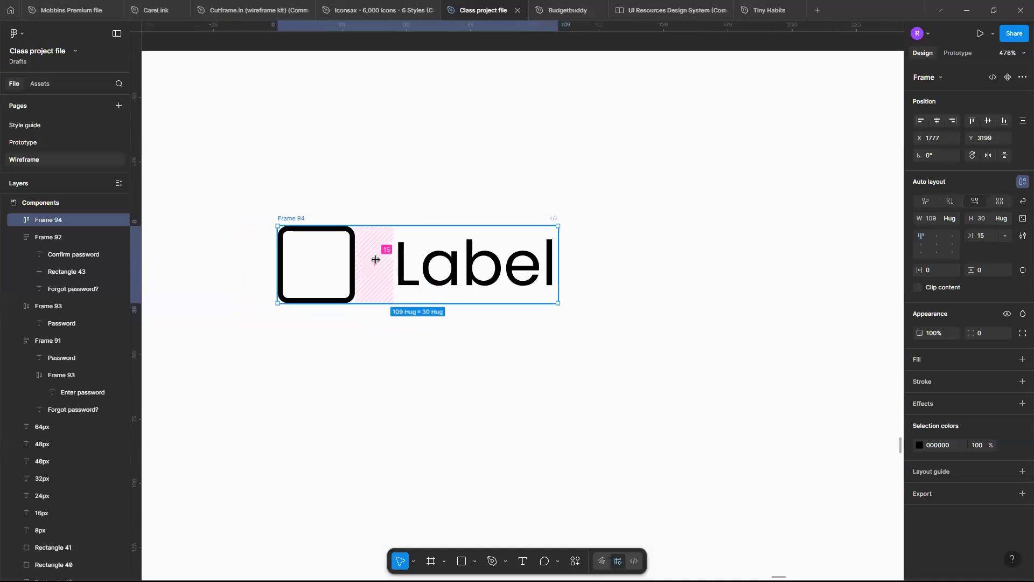
scroll(415, 254, up, 3)
scroll(412, 256, left, 3)
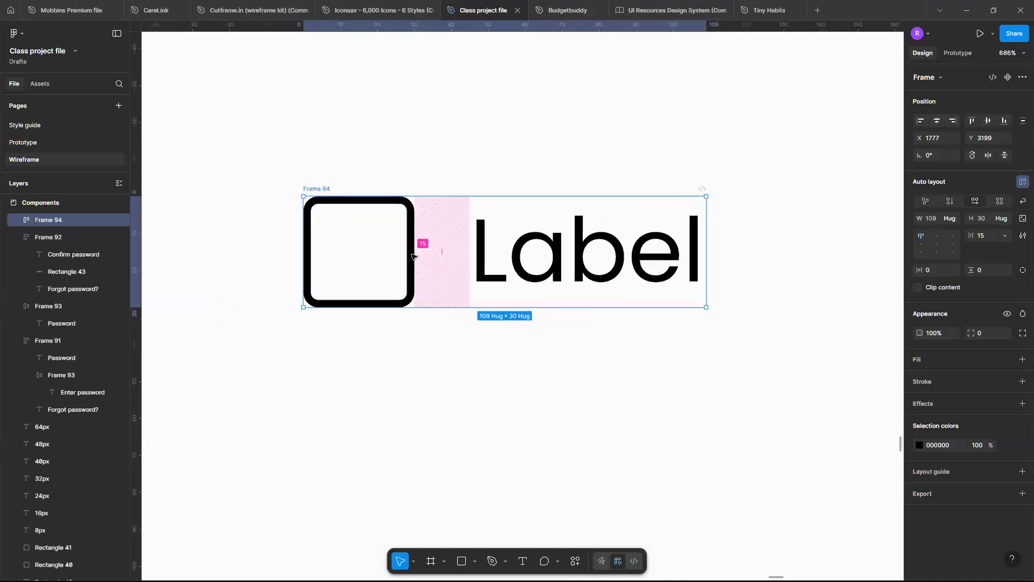
scroll(412, 256, down, 2)
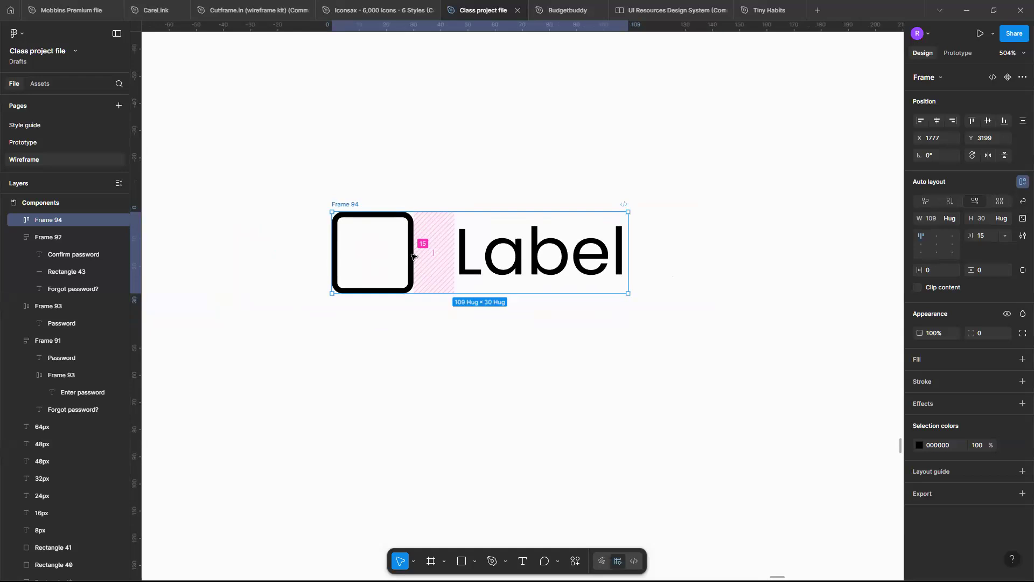
scroll(412, 257, down, 5)
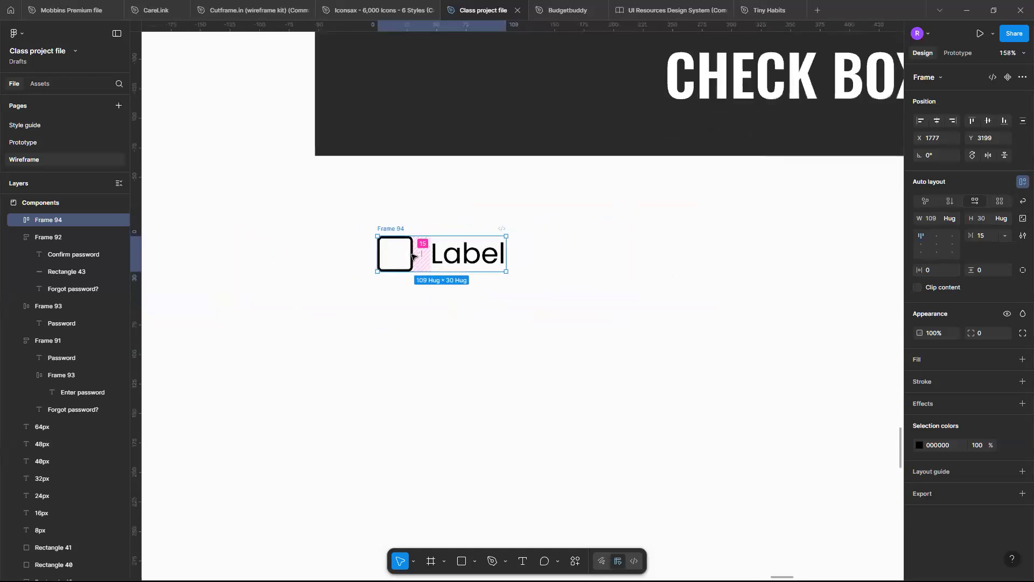
click(521, 320)
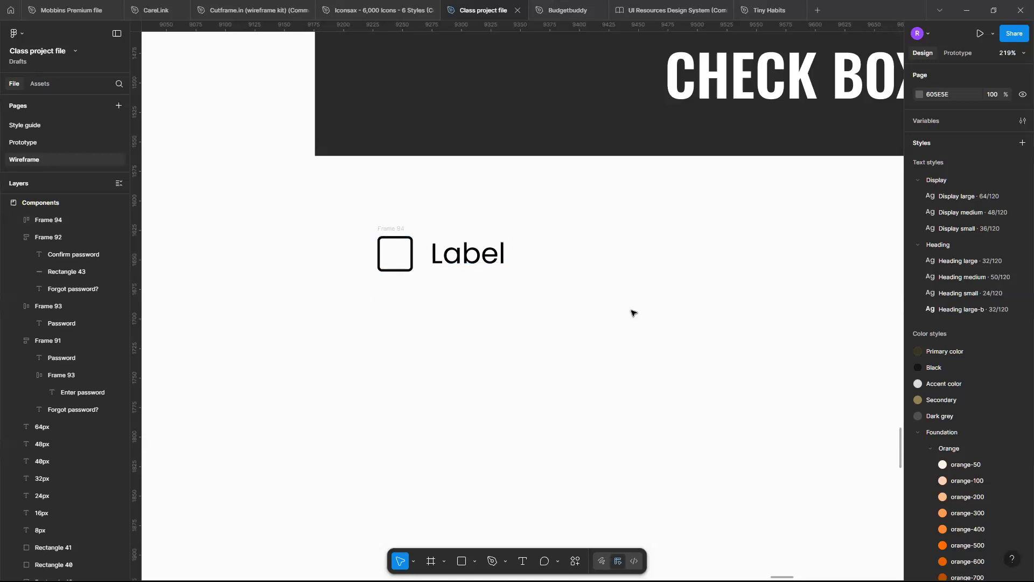
Move the square-and-label frame further below the CHECK BOX/ RADIO BUTTON header, to about X 1797, Y 3262.
click(419, 260)
scroll(420, 253, down, 1)
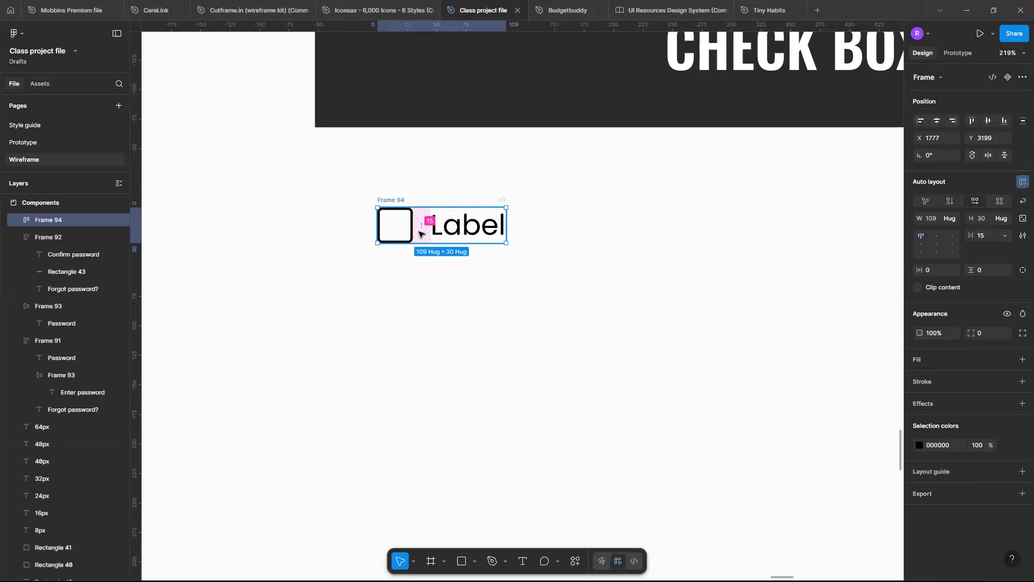
scroll(422, 233, down, 5)
scroll(446, 126, down, 2)
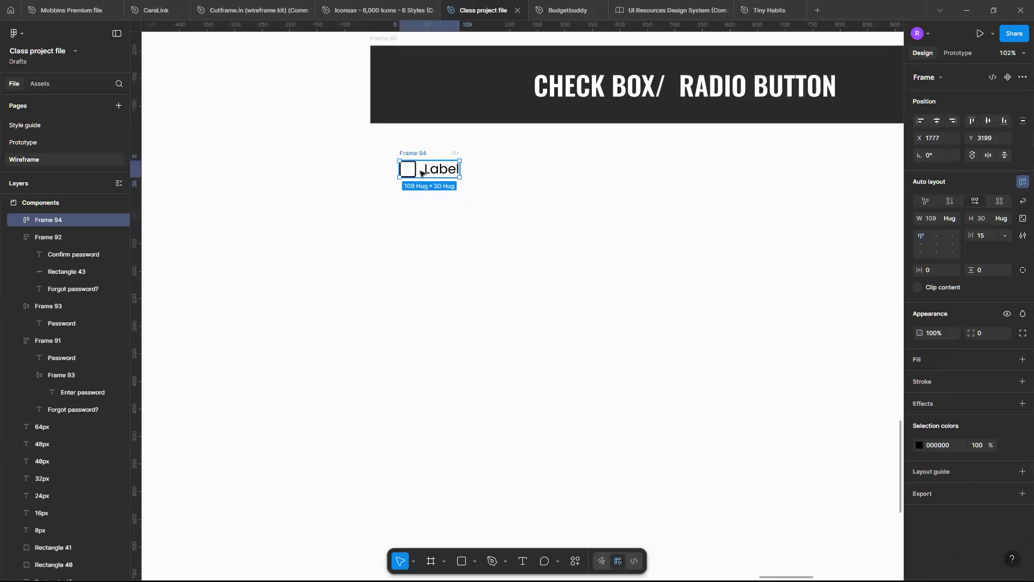
key(shift+Down)
drag(426, 213, 430, 205)
scroll(430, 205, up, 2)
scroll(430, 205, up, 1)
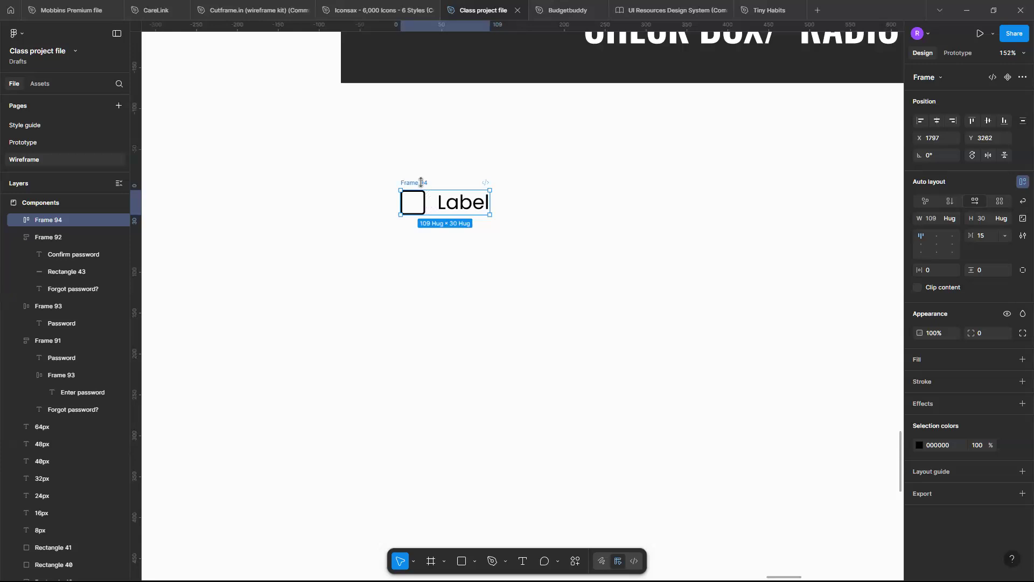
Turn the square-and-label frame into a component.
click(1008, 78)
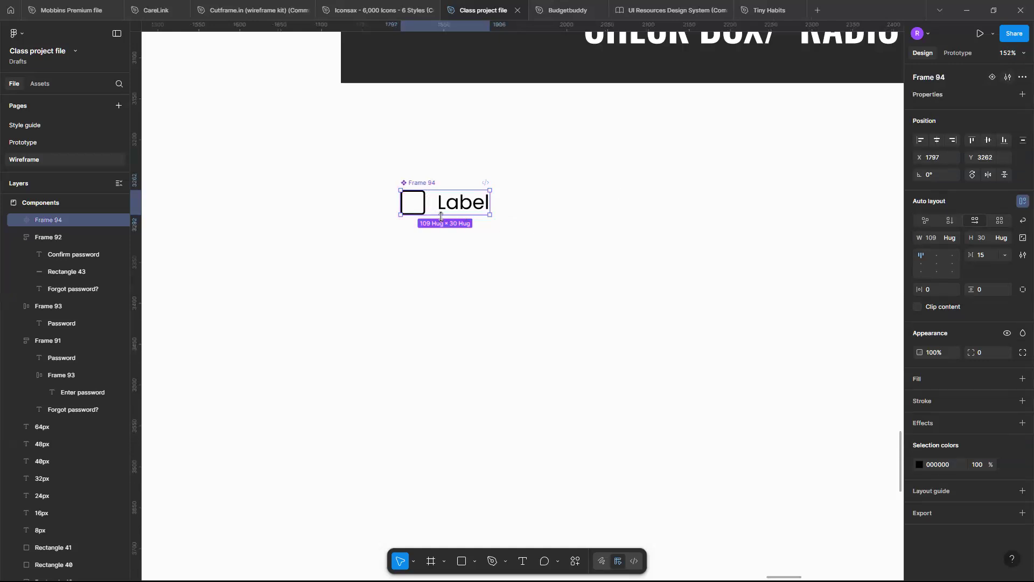
scroll(441, 216, up, 5)
scroll(440, 216, down, 2)
scroll(441, 216, up, 2)
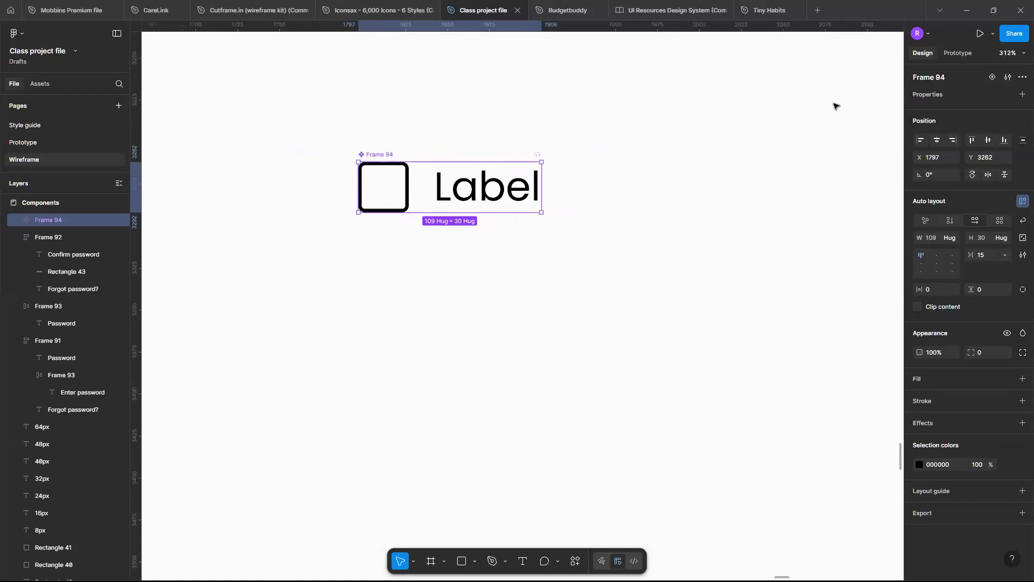
Add a second variant to the check box component and name it Checked.
click(991, 77)
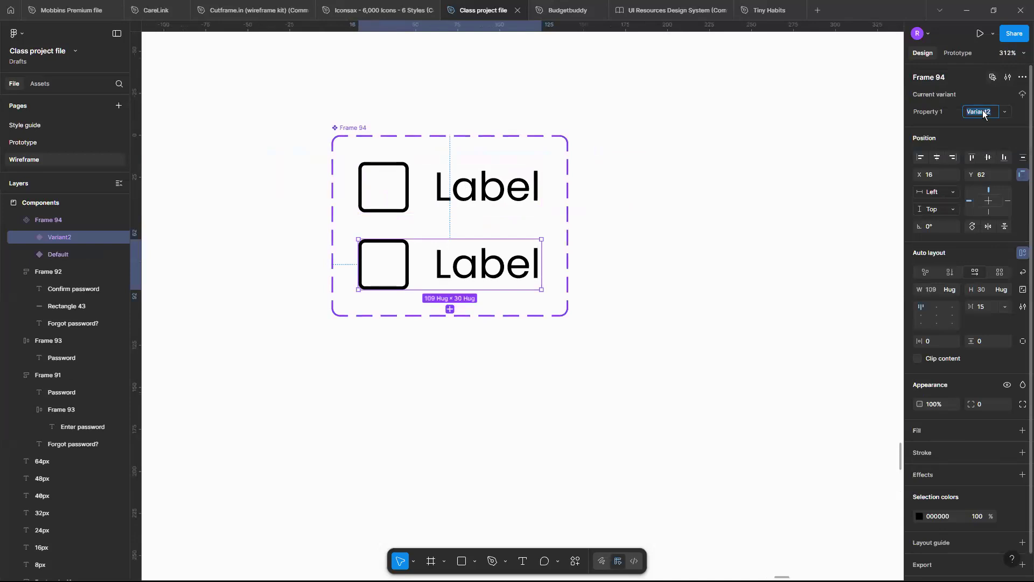
text(C)
text(hecked)
key(Return)
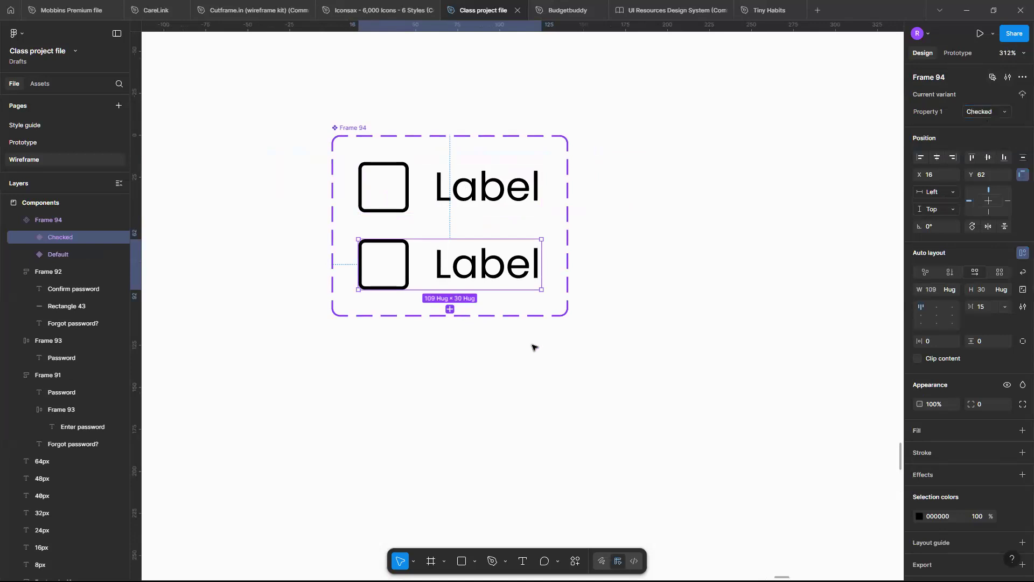
Extend the component set's height to 196 and move the Checked variant down inside it to about X 13, Y 107.
click(364, 144)
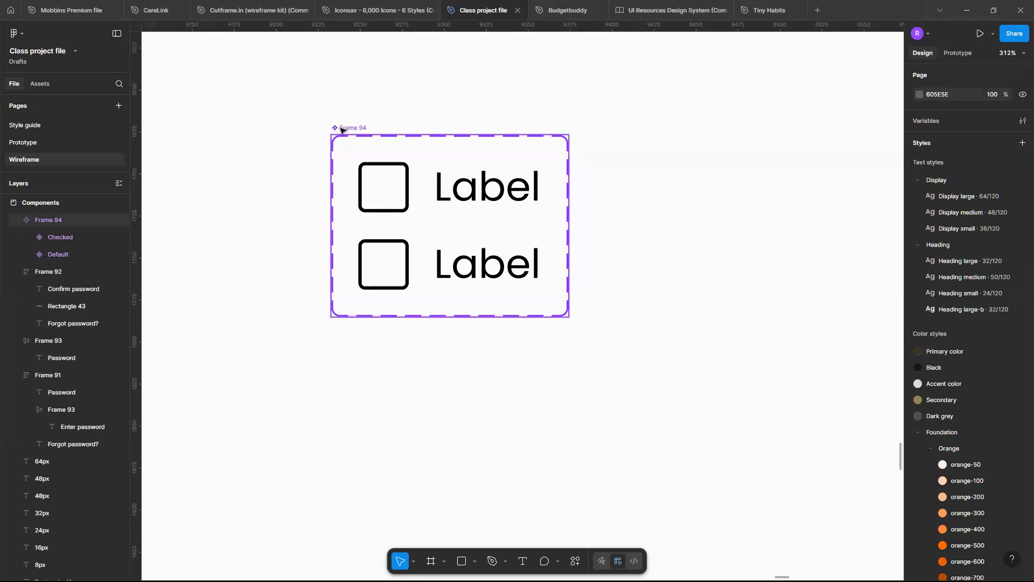
click(341, 130)
drag(491, 392, 494, 464)
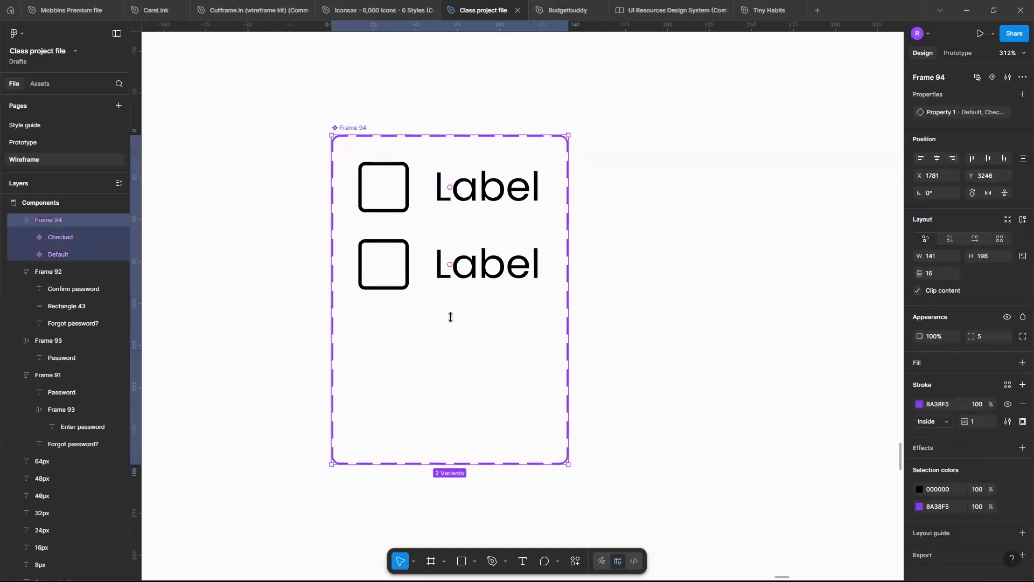
click(455, 264)
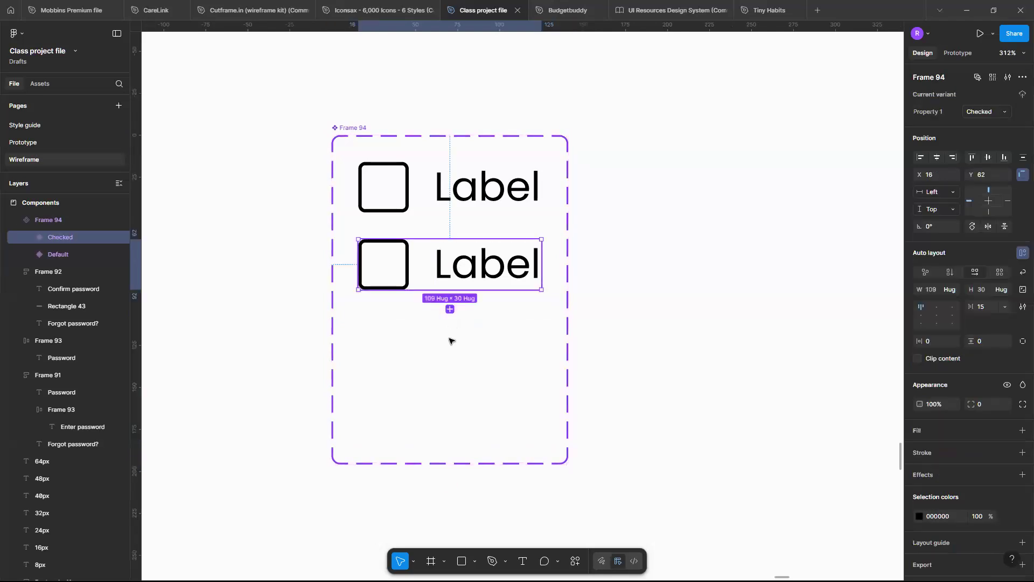
drag(450, 340, 450, 340)
Find the check icon in the third row of the Bold icon frame and copy it.
scroll(450, 341, down, 10)
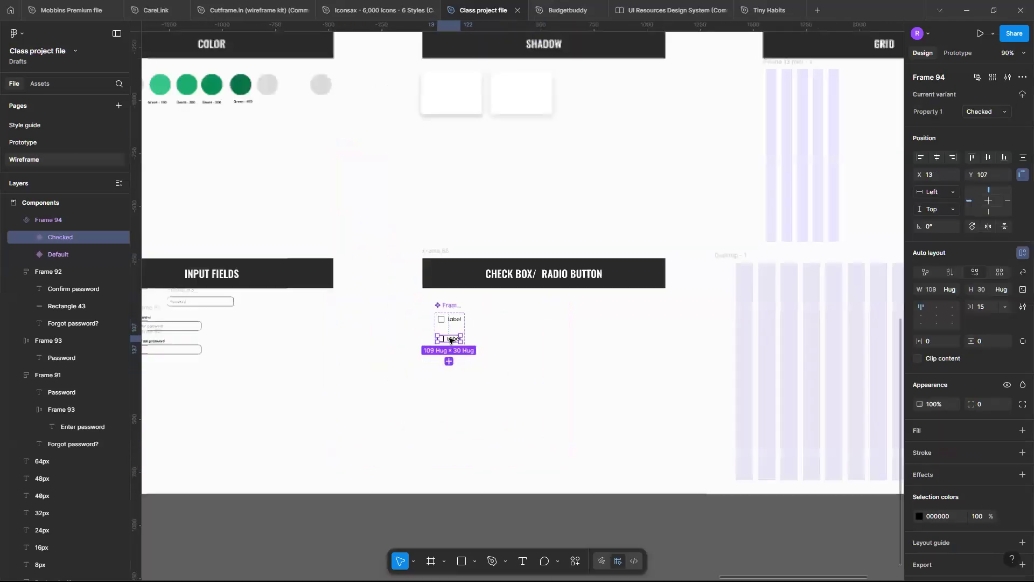
scroll(450, 340, up, 5)
scroll(450, 341, left, 5)
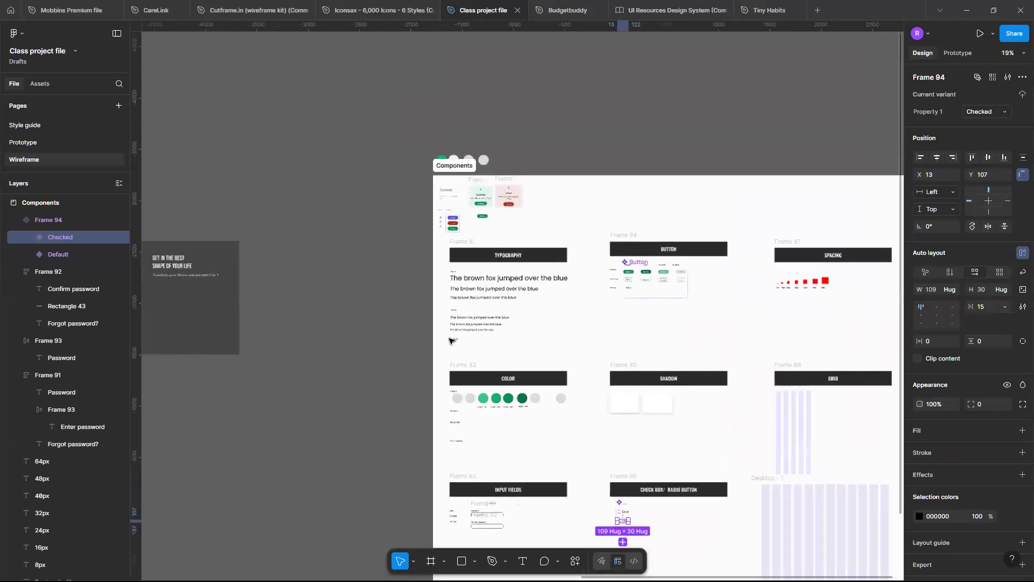
scroll(451, 340, left, 12)
scroll(451, 340, up, 4)
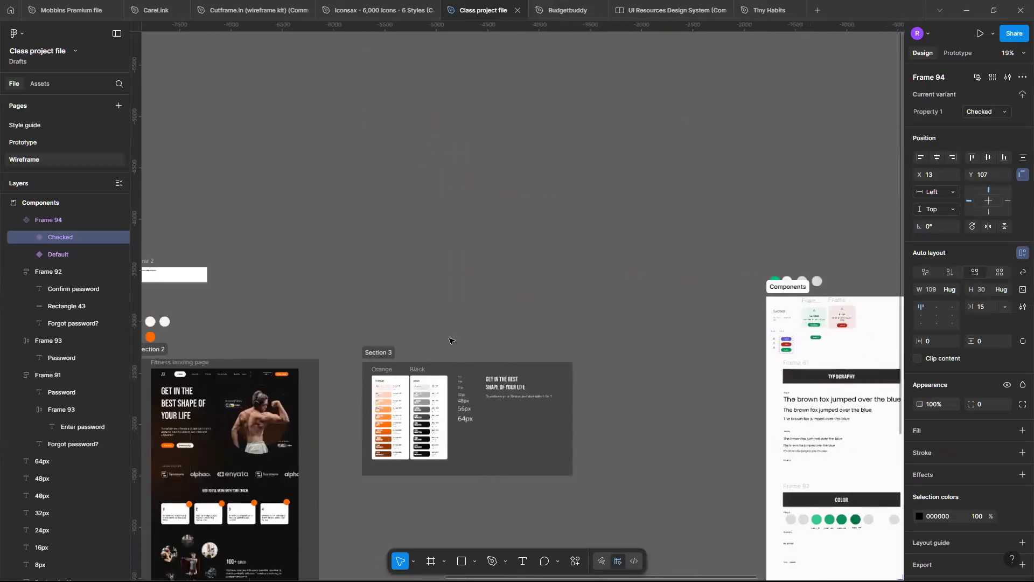
scroll(385, 304, left, 5)
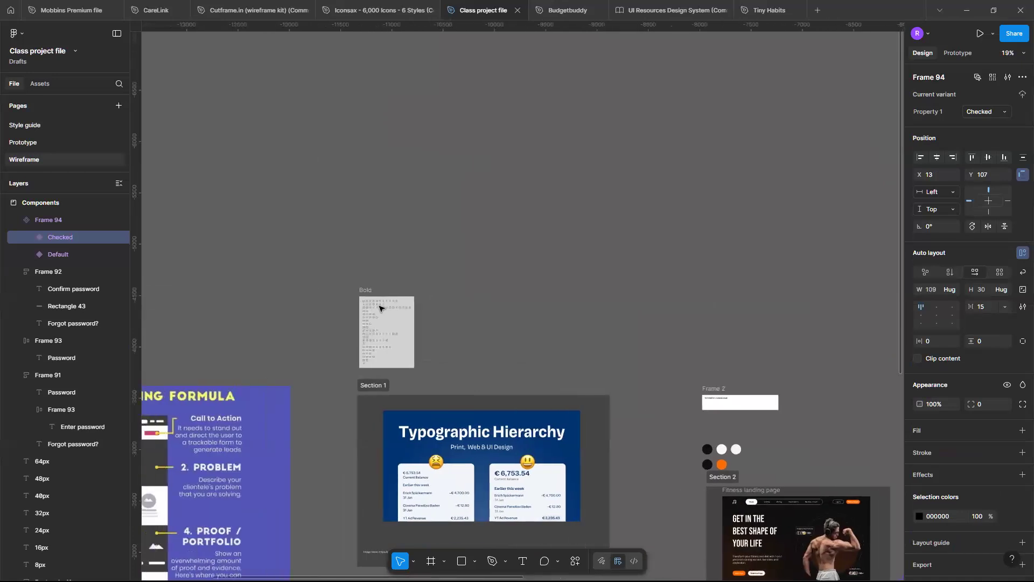
scroll(379, 307, up, 5)
scroll(380, 307, up, 6)
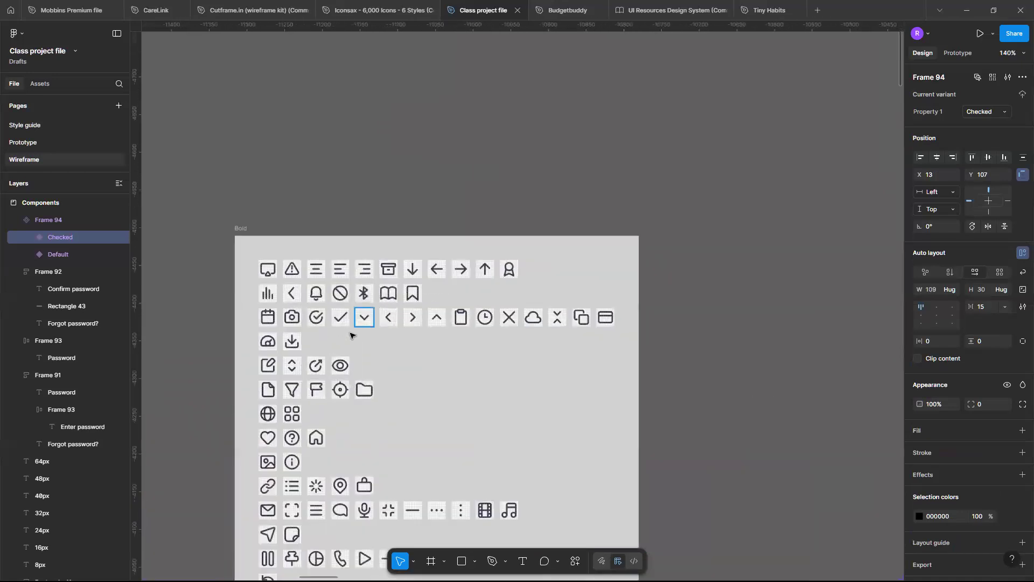
scroll(343, 307, up, 5)
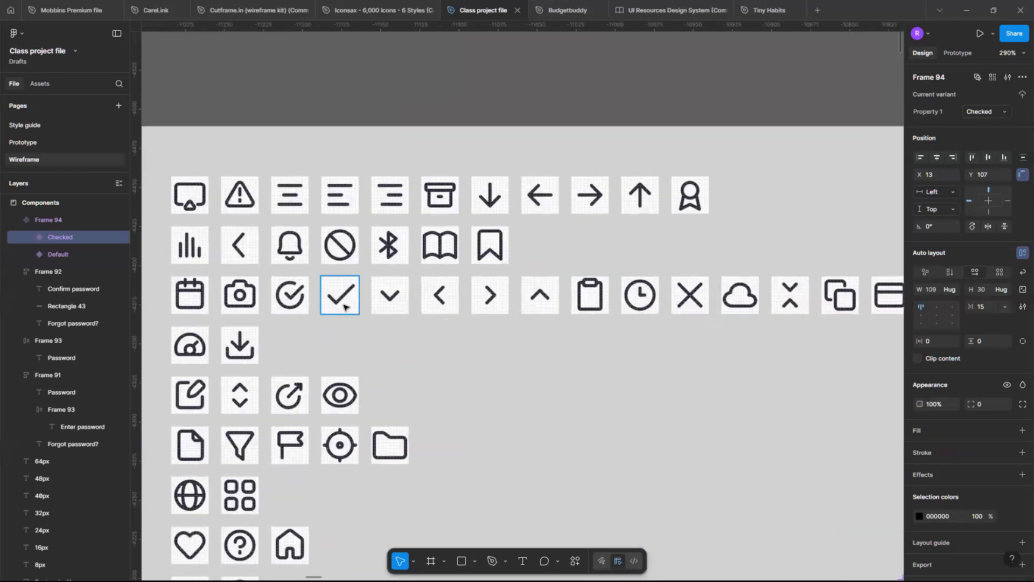
click(344, 307)
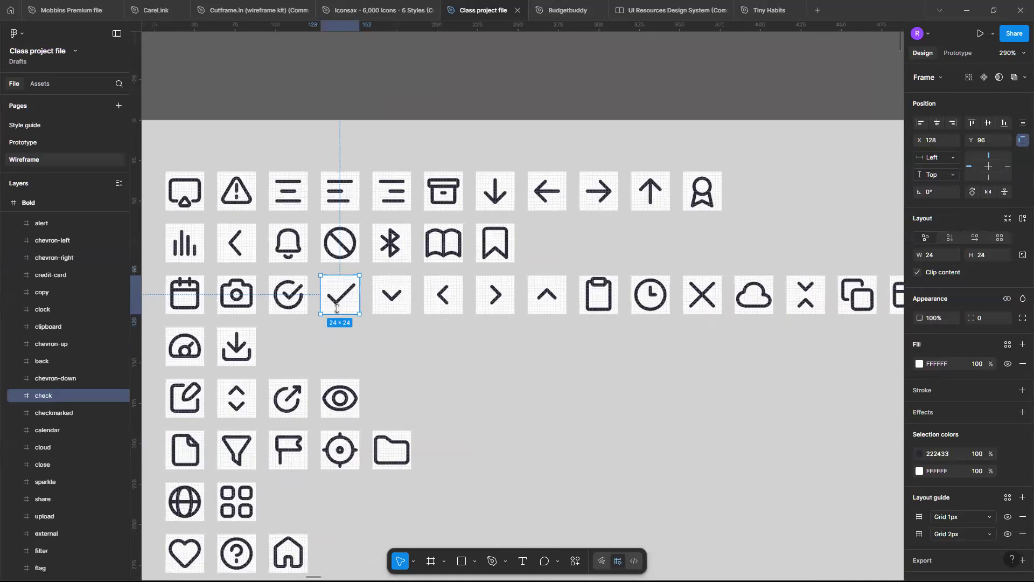
scroll(336, 308, up, 1)
scroll(338, 305, up, 3)
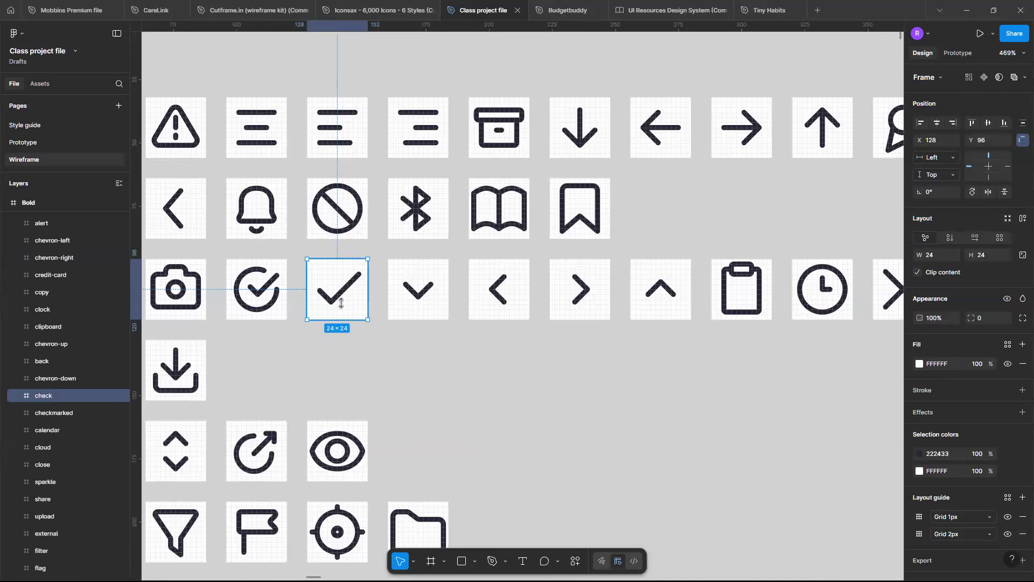
Paste the check icon into the Components section, between the Default and Checked variants of the check box component.
scroll(341, 303, down, 15)
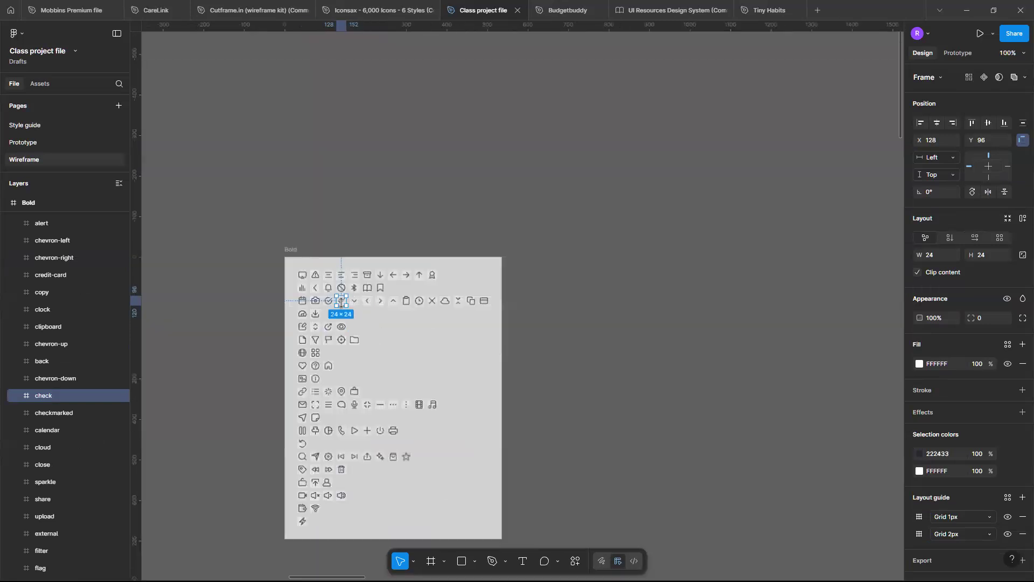
scroll(655, 361, right, 5)
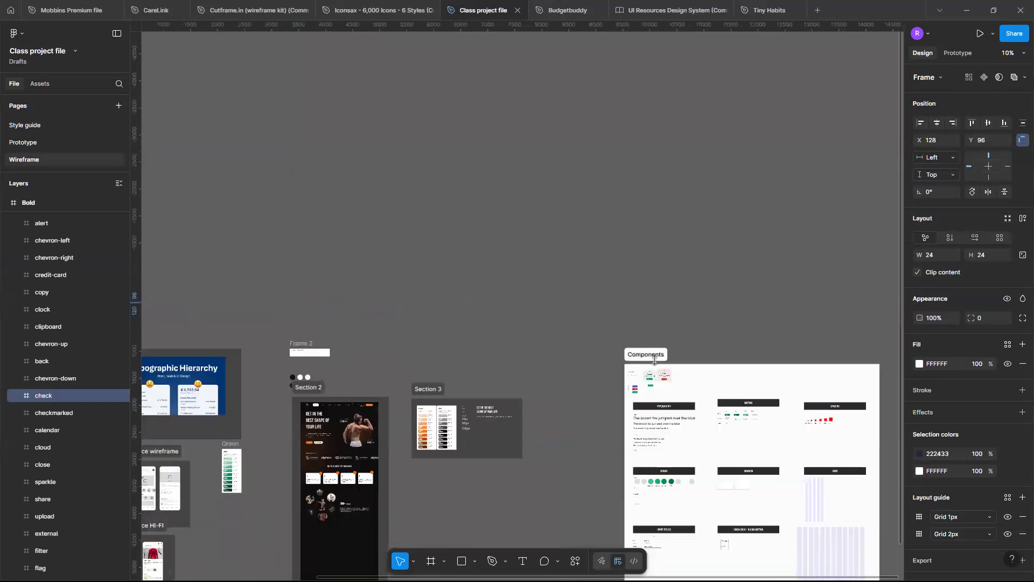
click(654, 358)
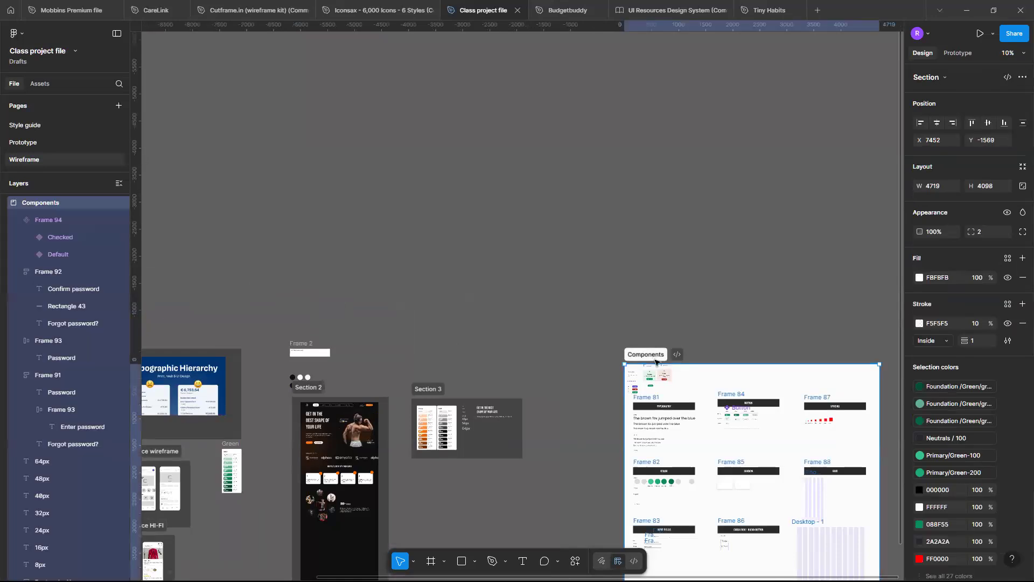
key(shift+2)
scroll(656, 362, right, 2)
click(397, 437)
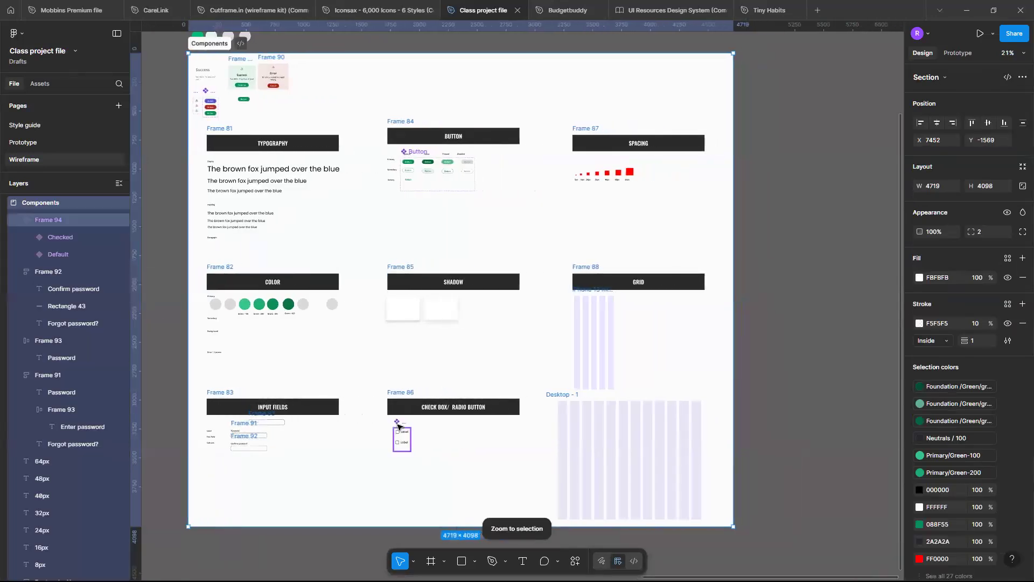
scroll(418, 447, up, 5)
scroll(418, 448, up, 10)
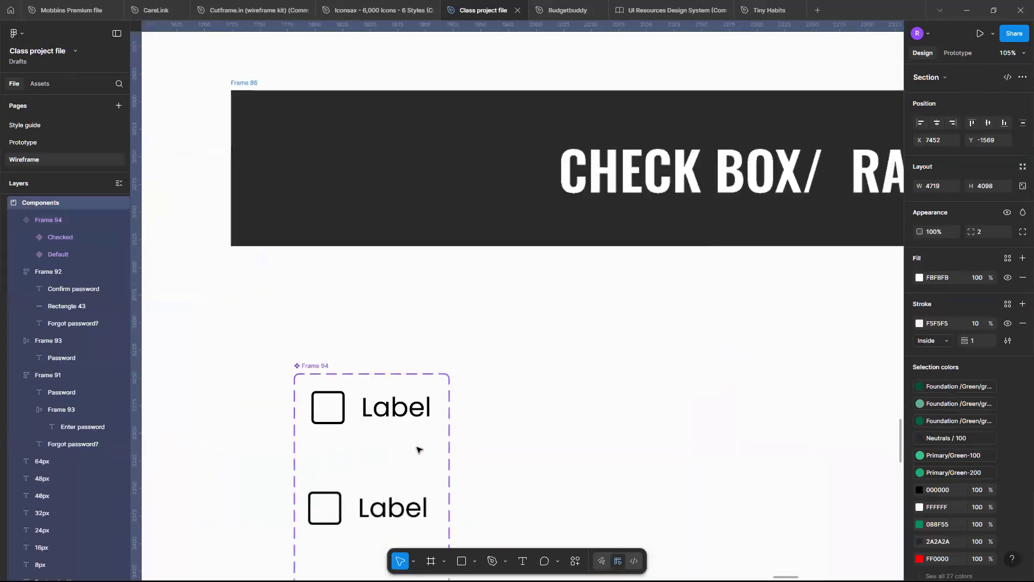
scroll(418, 448, up, 4)
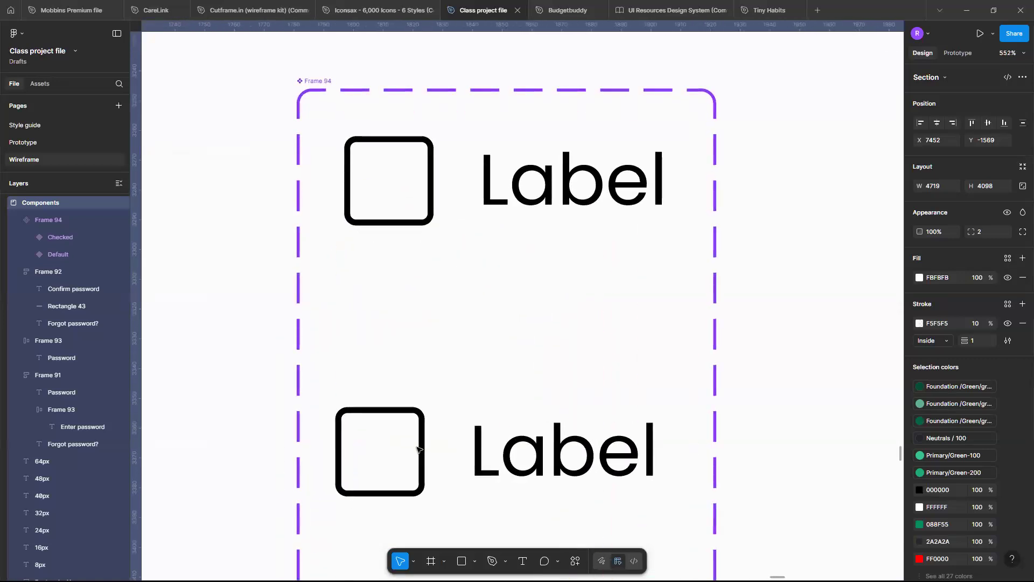
key(ctrl+v)
scroll(610, 357, up, 3)
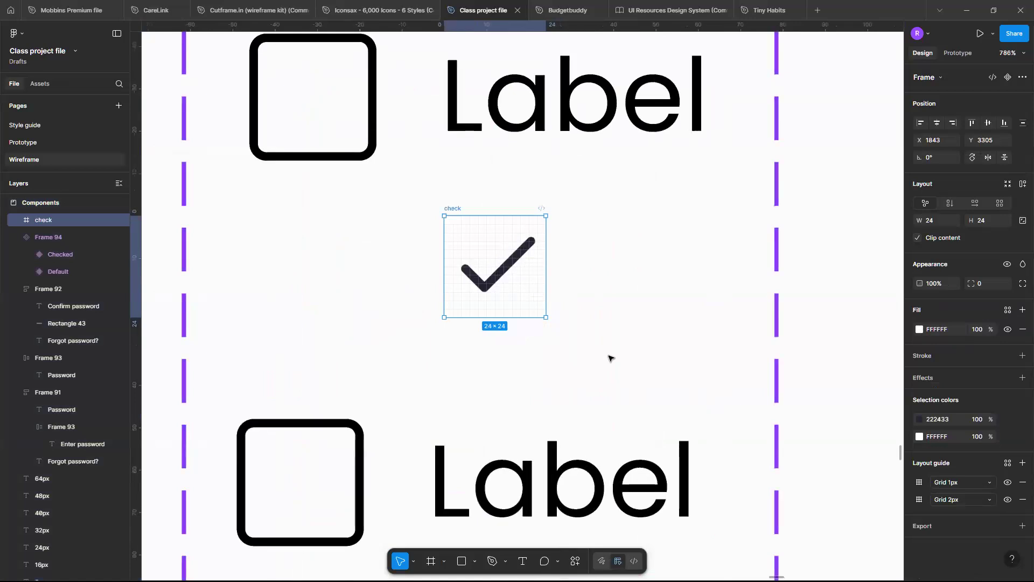
Remove both layout guides from the pasted check icon and move it into the Checked variant, between the square and the label.
click(1022, 499)
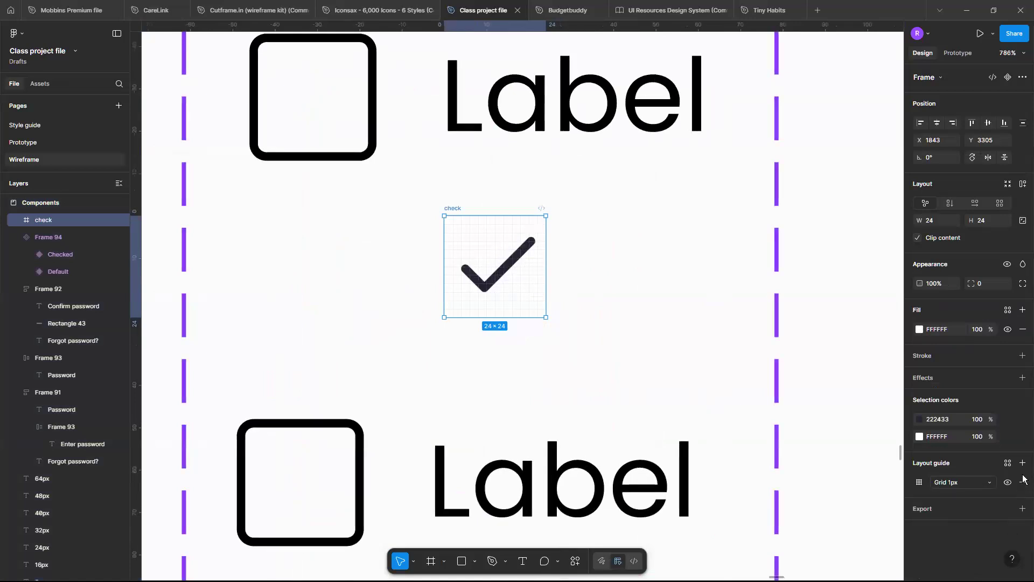
click(1023, 482)
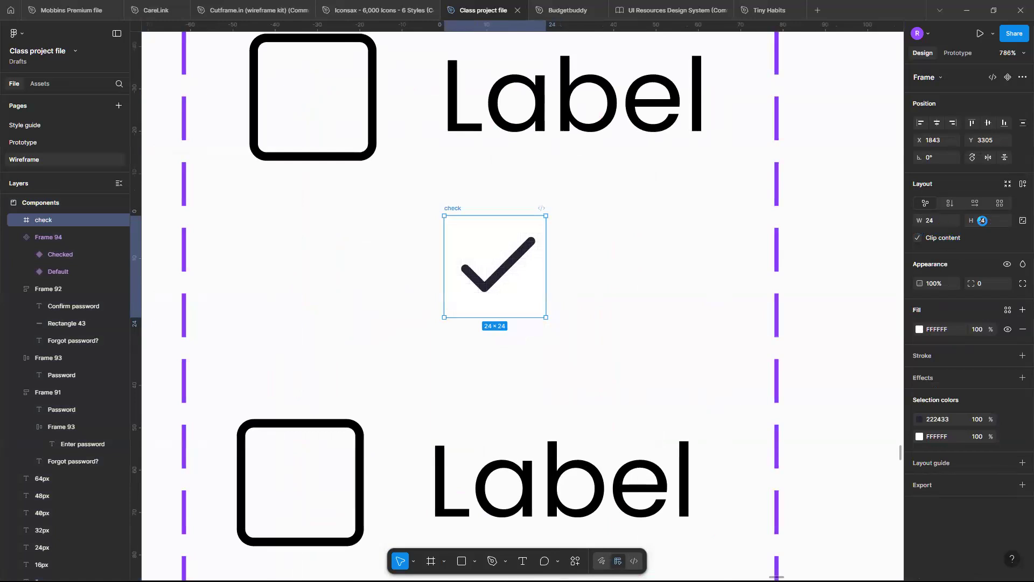
scroll(422, 333, down, 3)
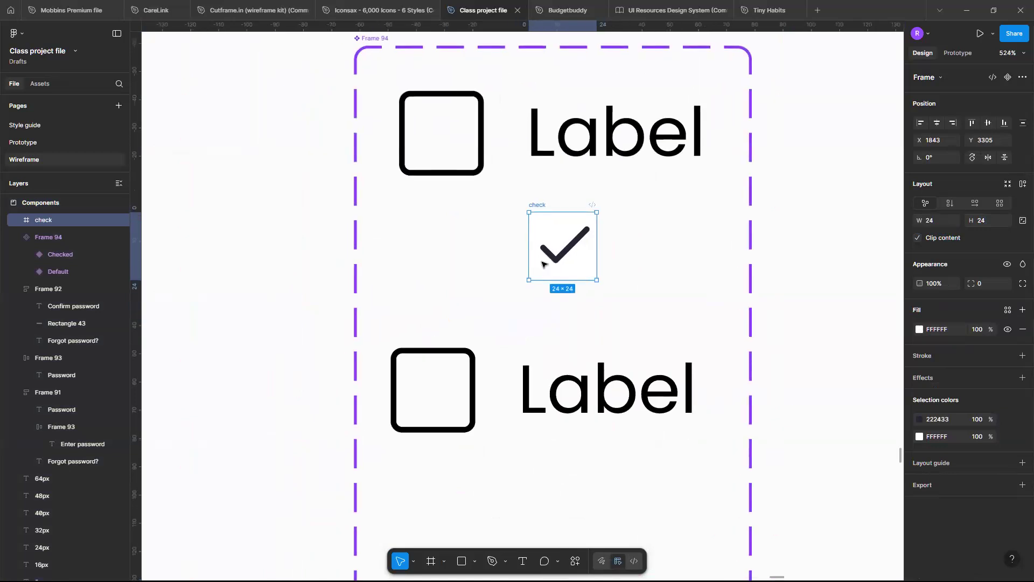
drag(561, 255, 451, 405)
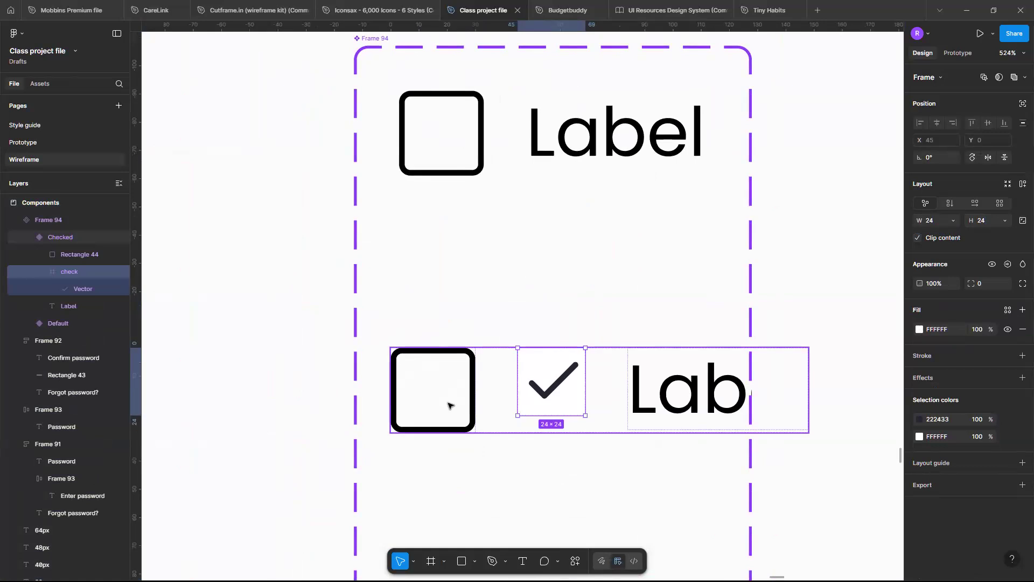
Set the auto layout gap between the square and label in the Default variant to 16.
click(511, 159)
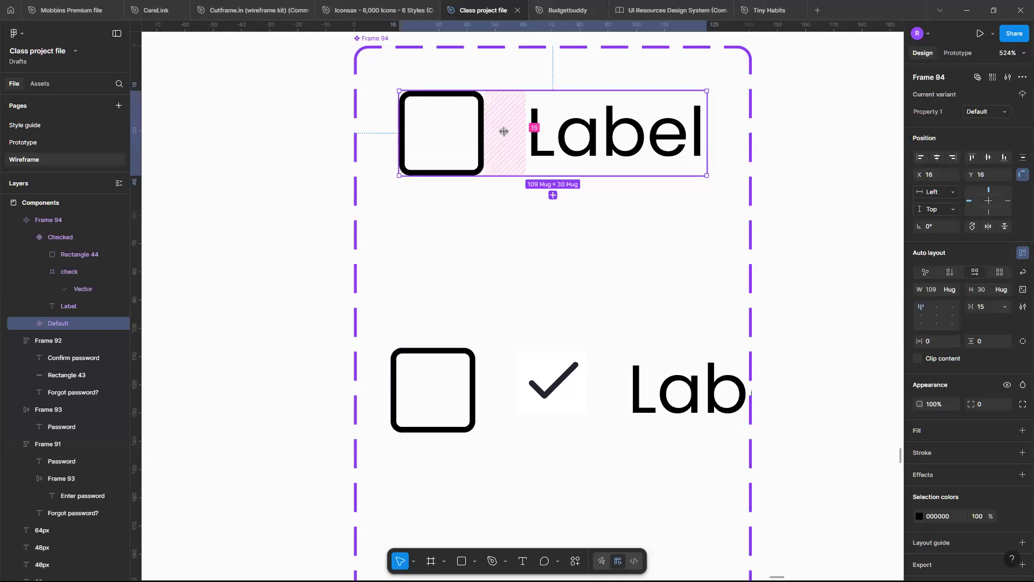
click(503, 131)
text(16)
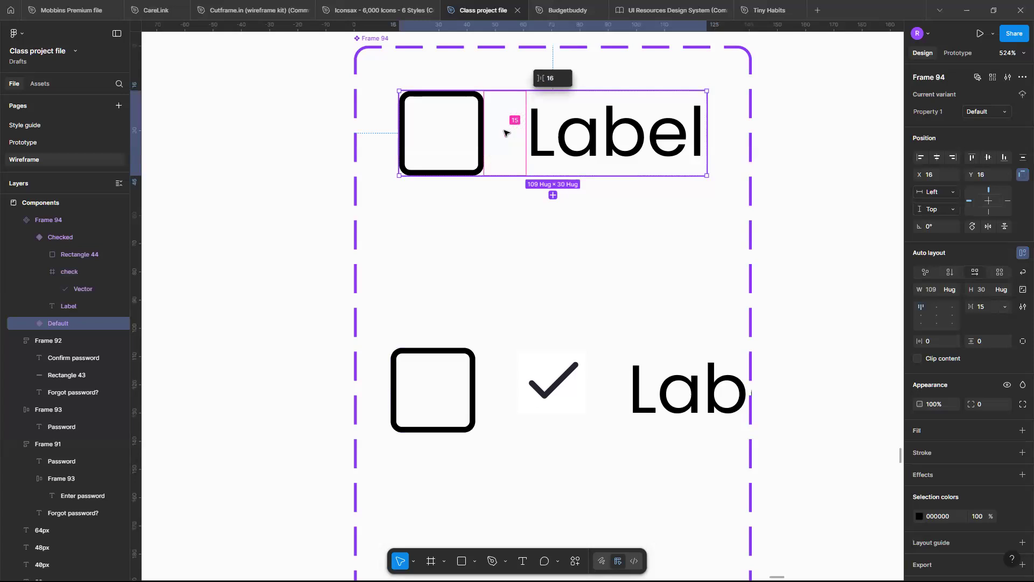
key(Return)
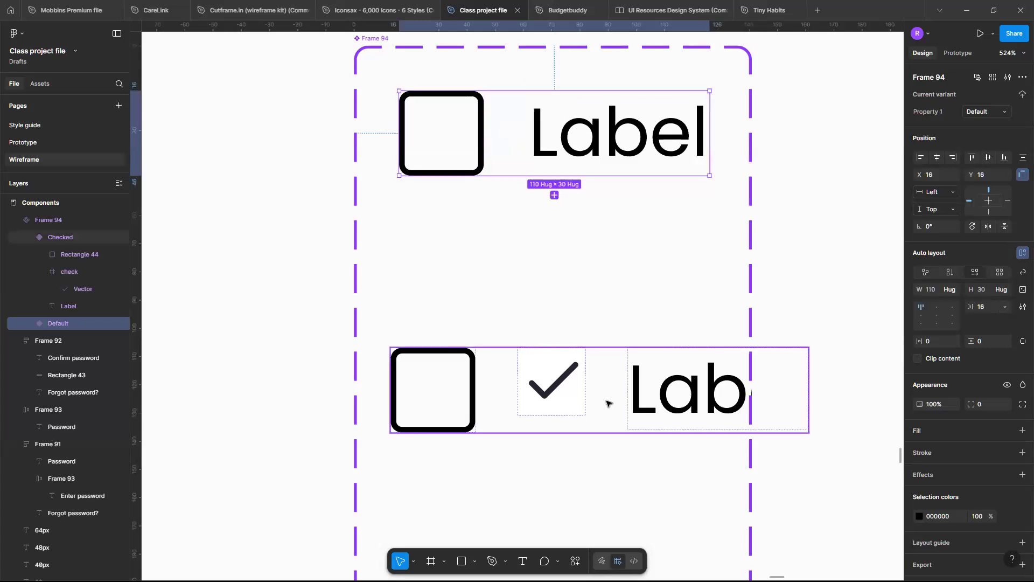
Set the auto layout gap between the items of the Checked variant to 16.
click(606, 403)
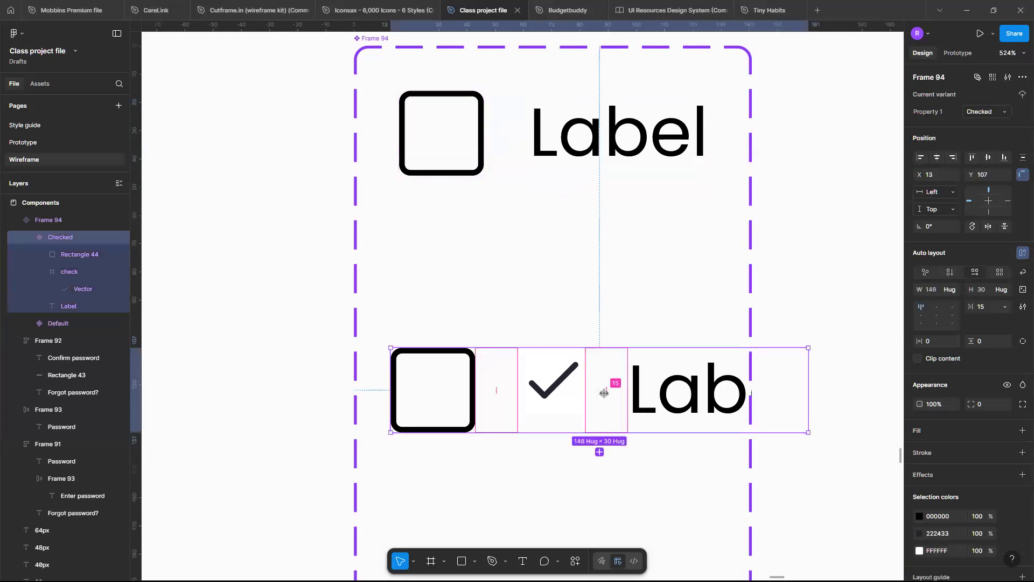
click(603, 393)
text(16)
key(Return)
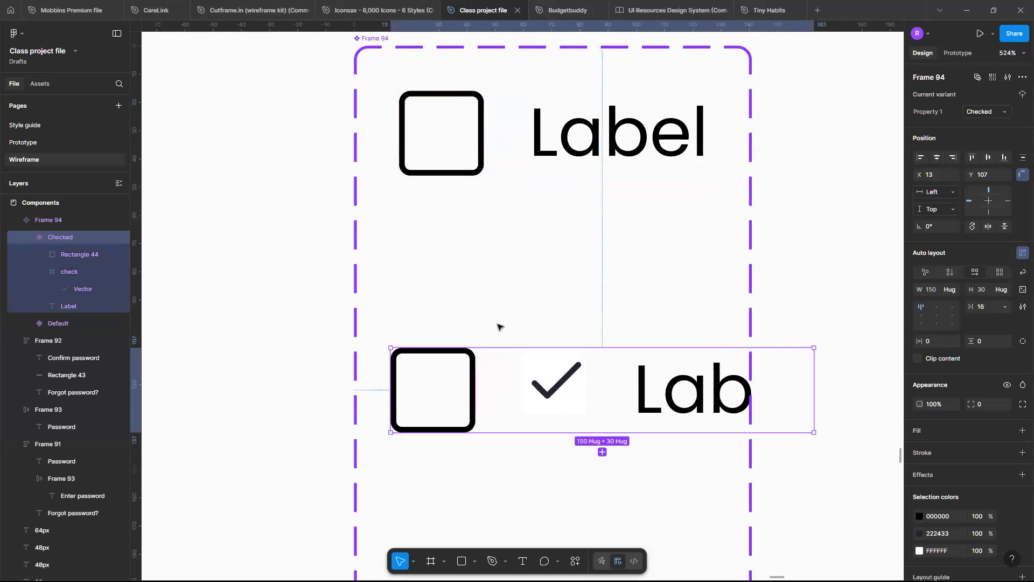
scroll(522, 312, down, 3)
scroll(549, 243, down, 3)
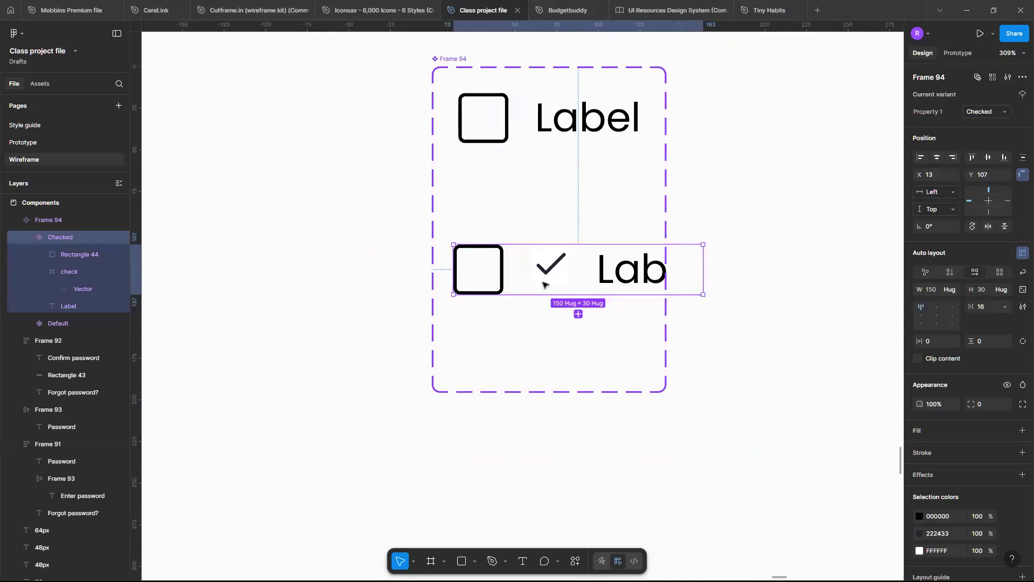
scroll(543, 284, up, 3)
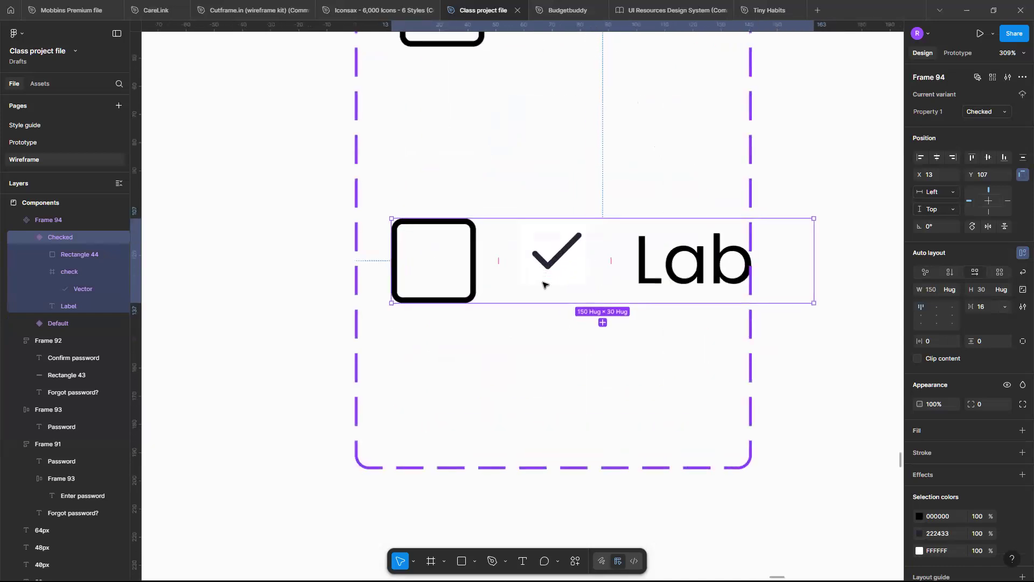
scroll(544, 285, left, 1)
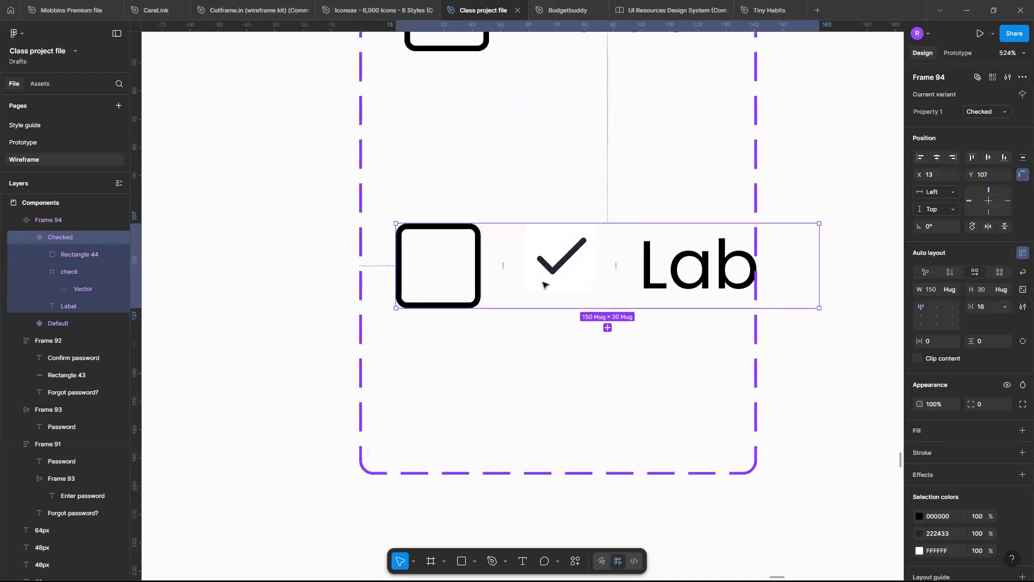
scroll(739, 296, down, 5)
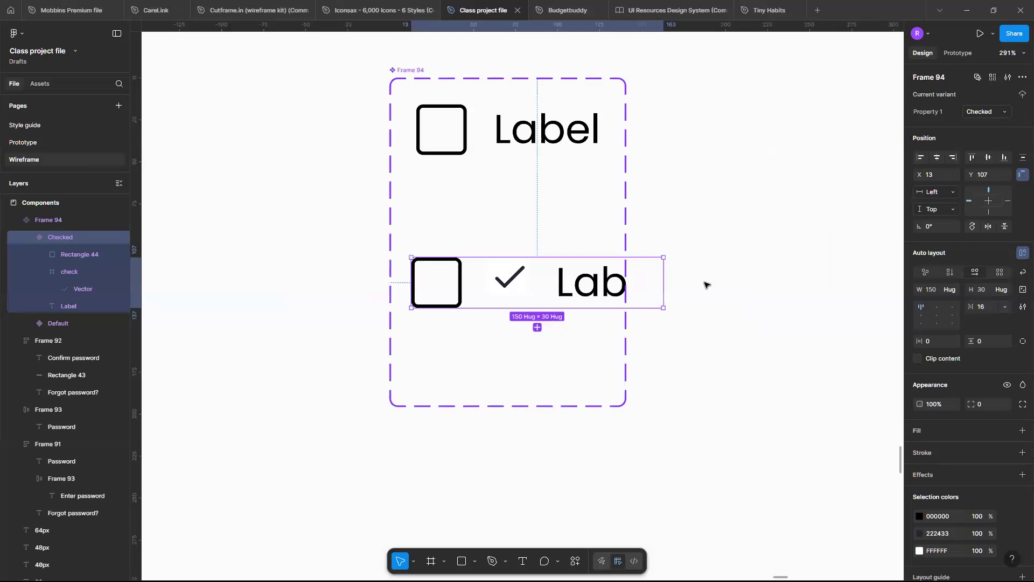
key(ctrl+minus)
key(ctrl+plus)
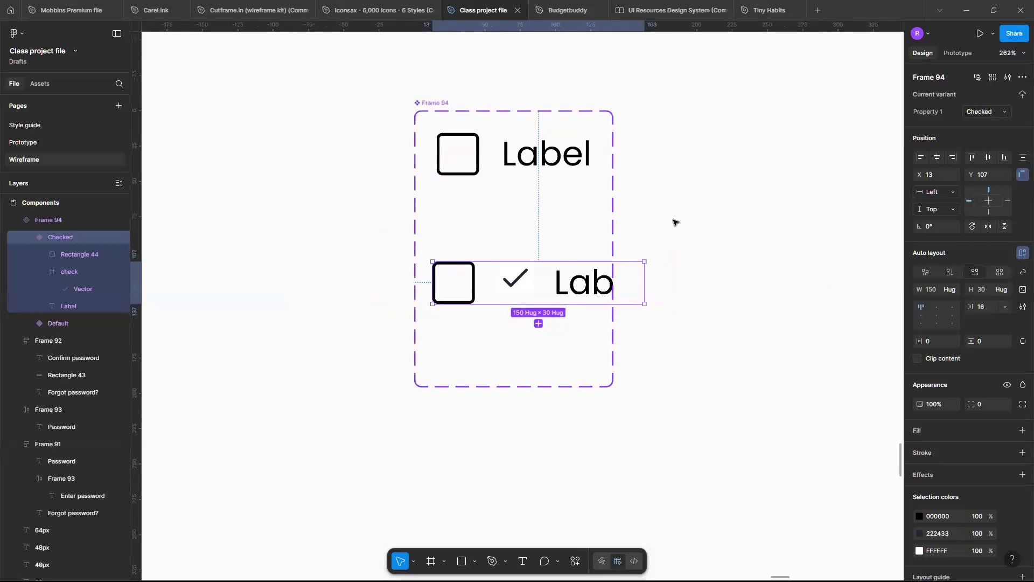
key(ctrl+plus)
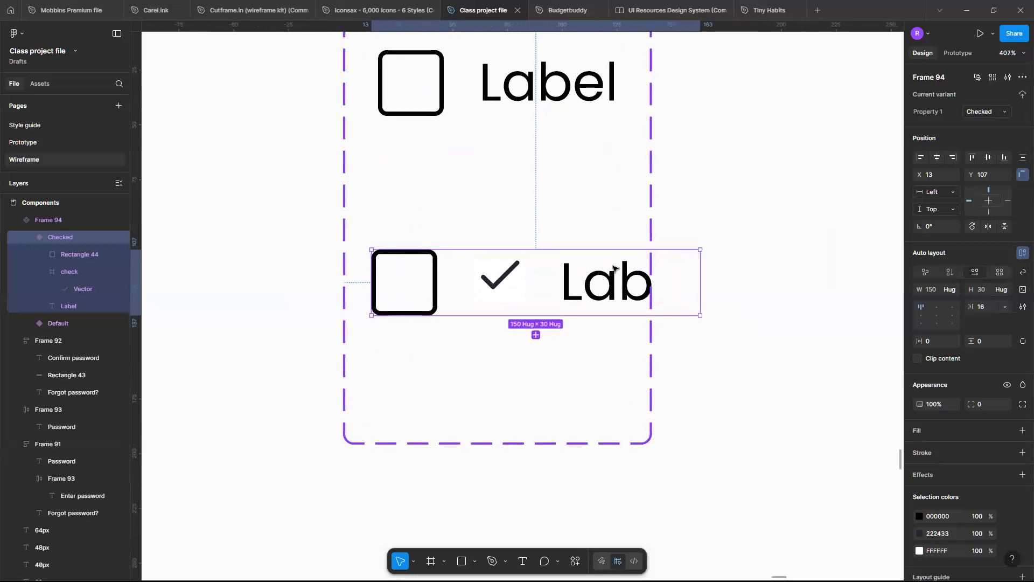
scroll(616, 242, up, 3)
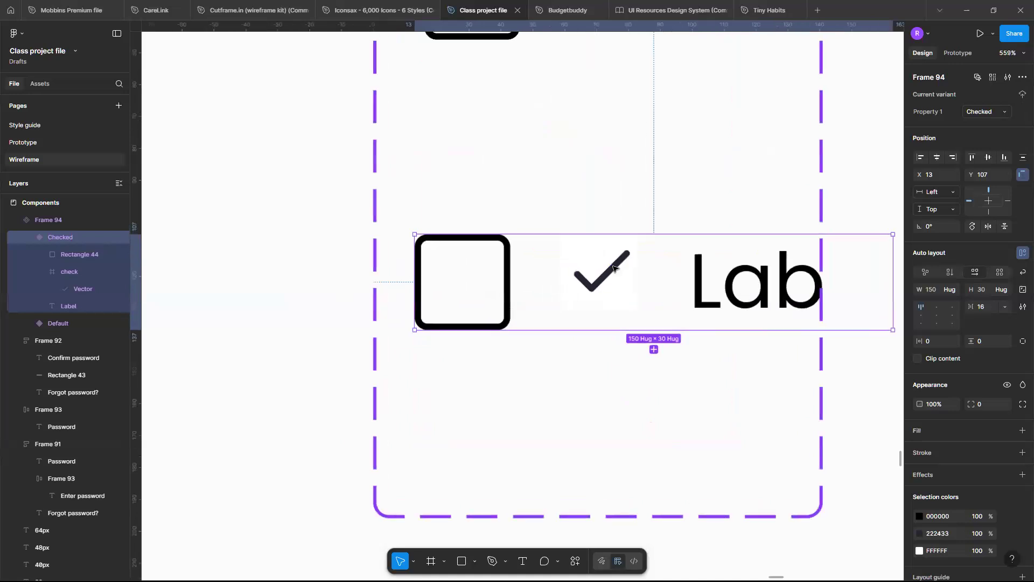
scroll(452, 286, up, 3)
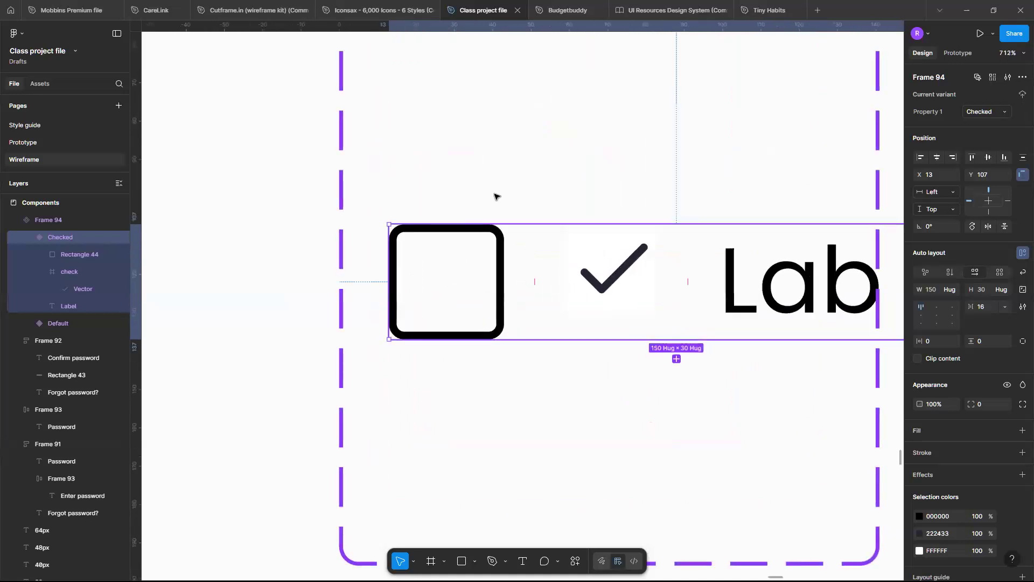
Make the check icon ignore auto layout and place it inside the Checked variant's square at X 3, Y 3.
key(ctrl+z)
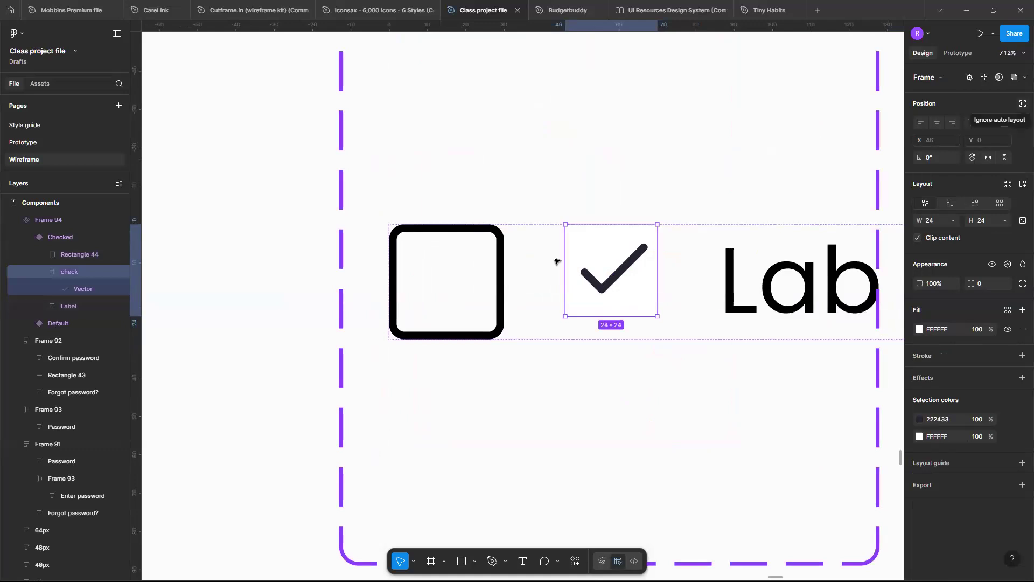
click(1022, 103)
drag(611, 270, 446, 274)
key(Down)
key(Down)
key(minus)
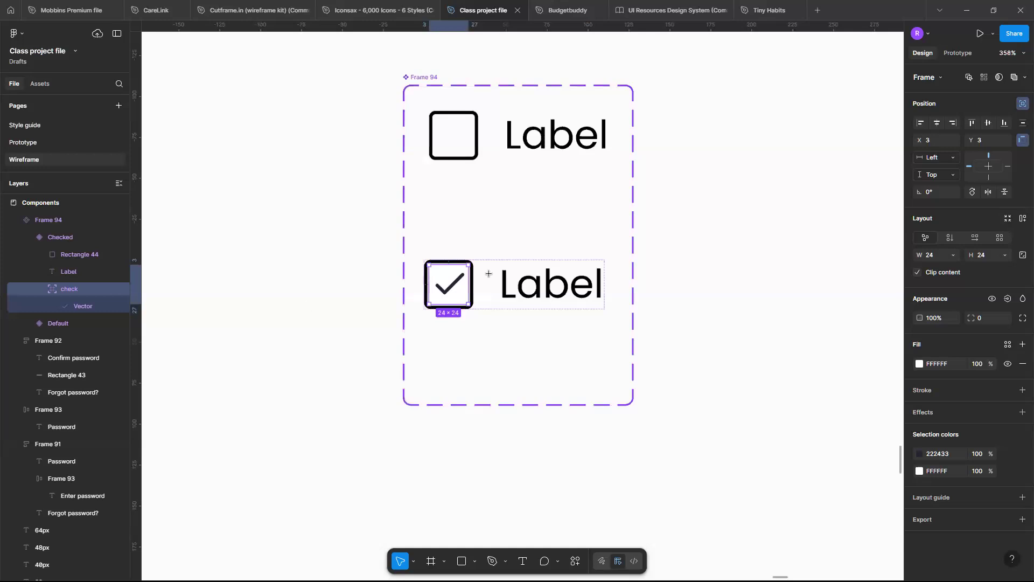
key(equal)
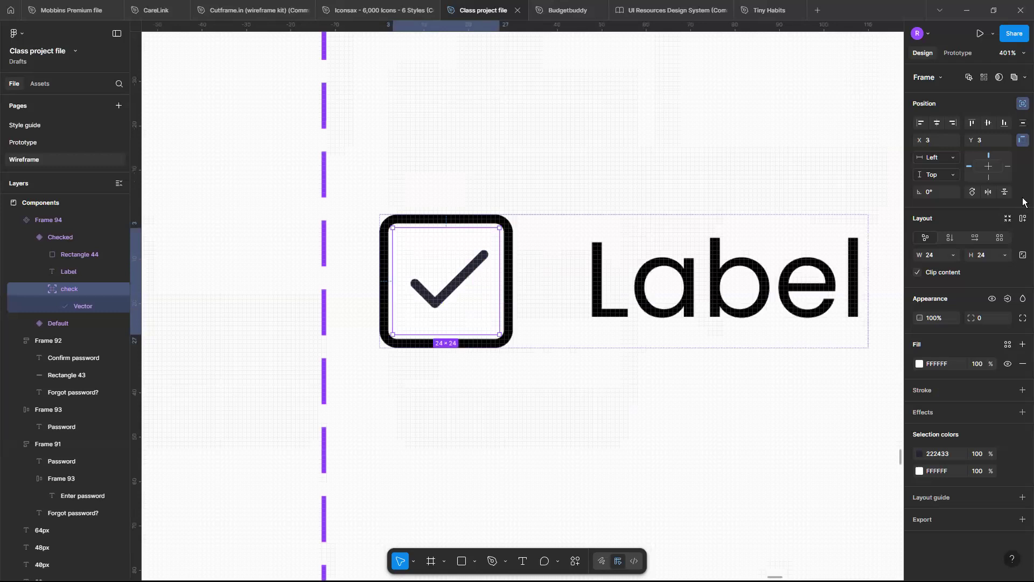
Draw a 30 × 30 square on the empty canvas beside the check box component set.
key(shift+Return)
key(minus)
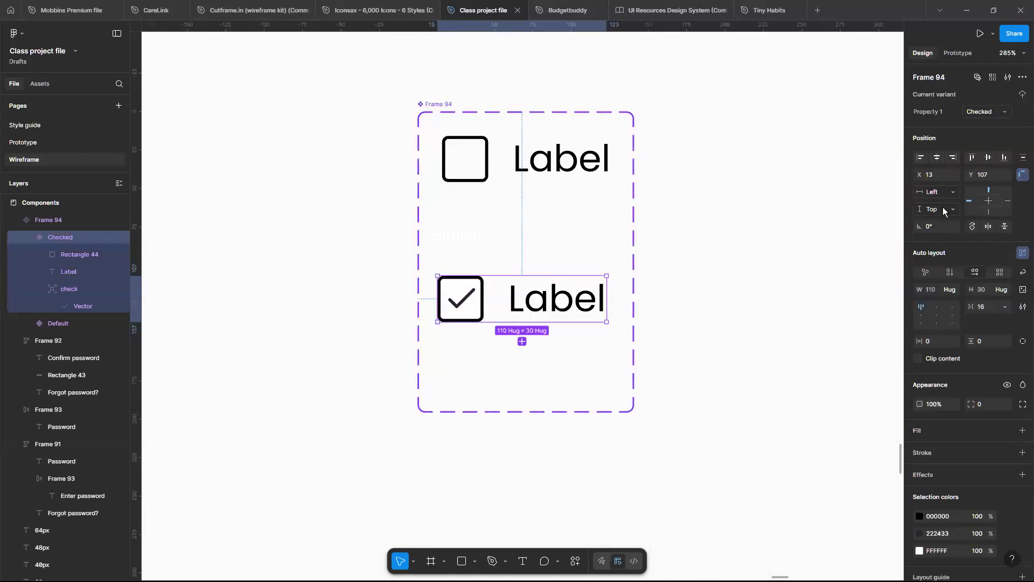
key(Escape)
scroll(939, 205, left, 6)
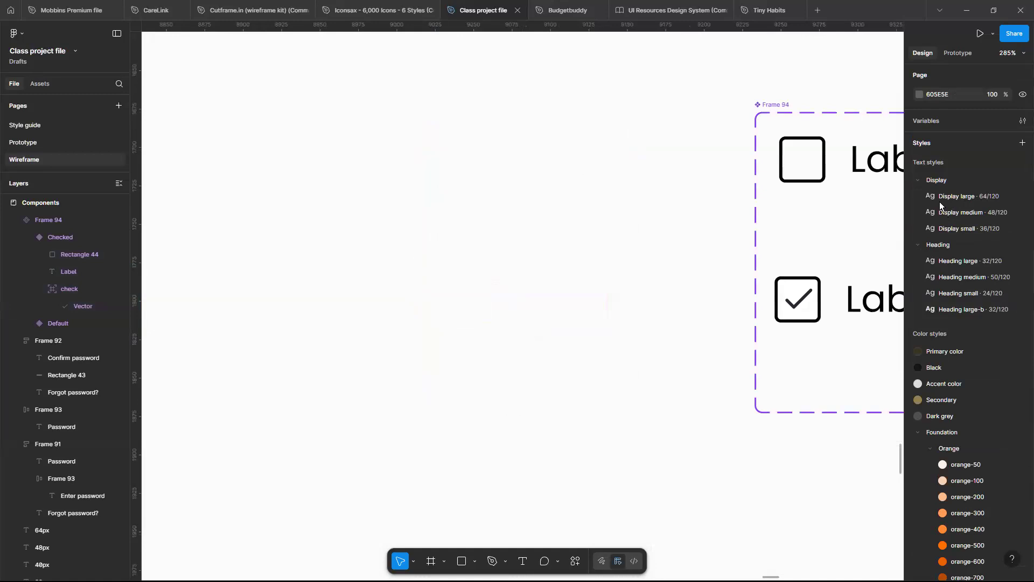
key(r)
key(Return)
key(Tab)
text(30)
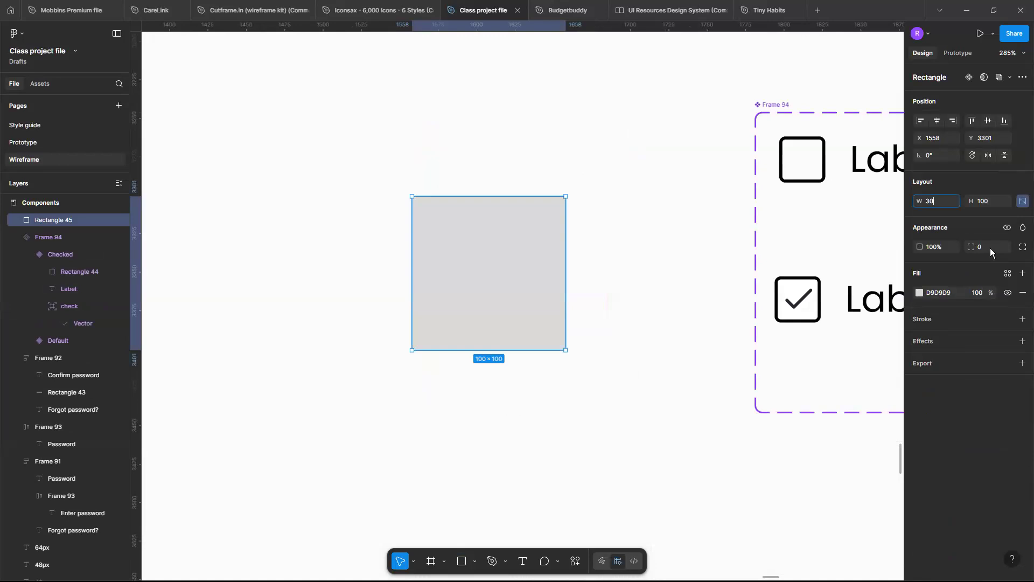
key(Return)
scroll(479, 177, down, 3)
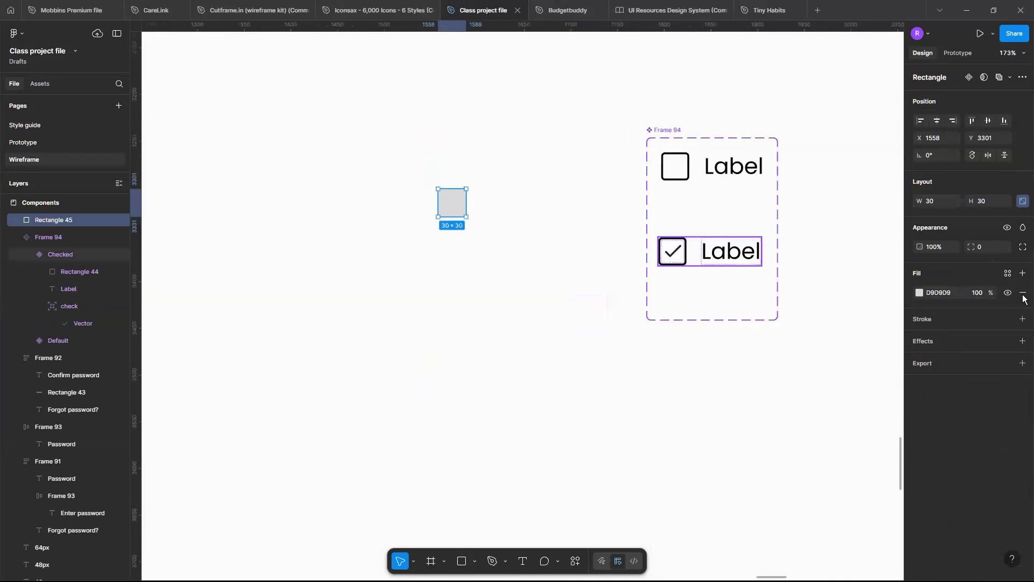
Copy the check icon from the Checked variant and place the copy on the canvas beside the grey square.
double_click(673, 251)
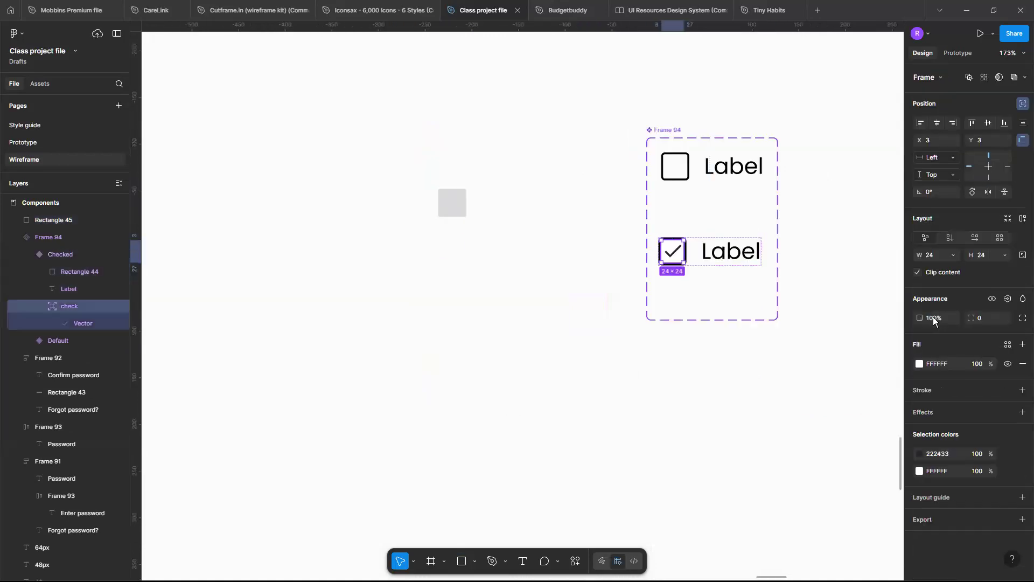
click(751, 286)
key(ctrl+v)
drag(673, 251, 424, 210)
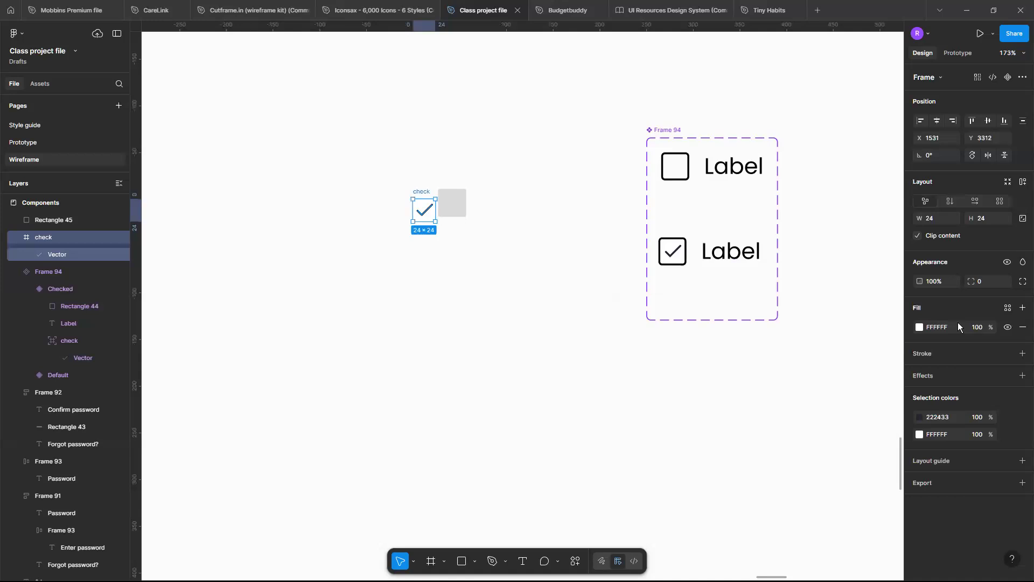
key(shift+2)
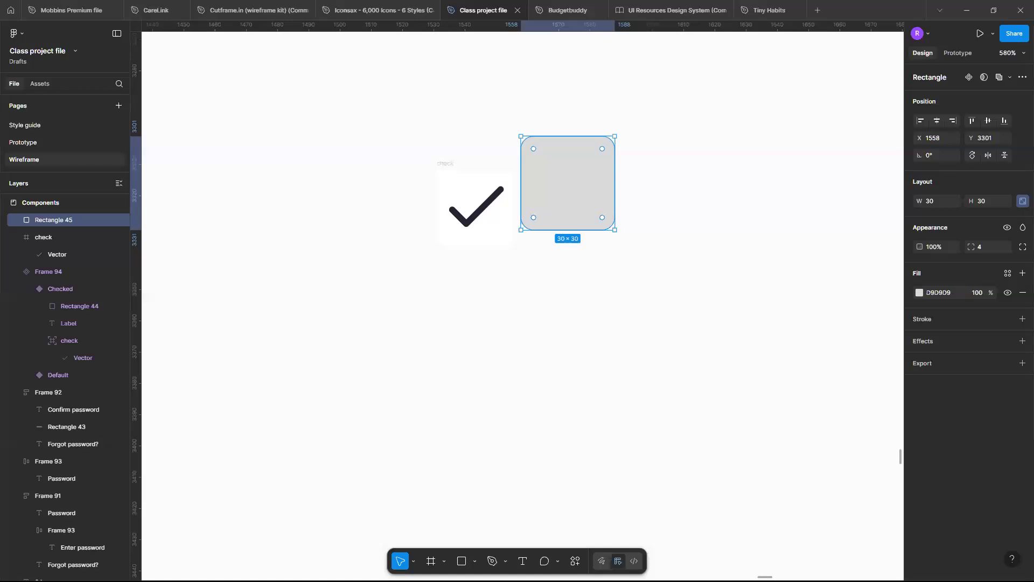
Give the 30 × 30 square a corner radius of 4 and a purple 8A38F5 fill.
scroll(531, 200, down, 3)
scroll(530, 200, right, 5)
scroll(530, 200, left, 6)
scroll(530, 200, right, 5)
scroll(530, 200, left, 5)
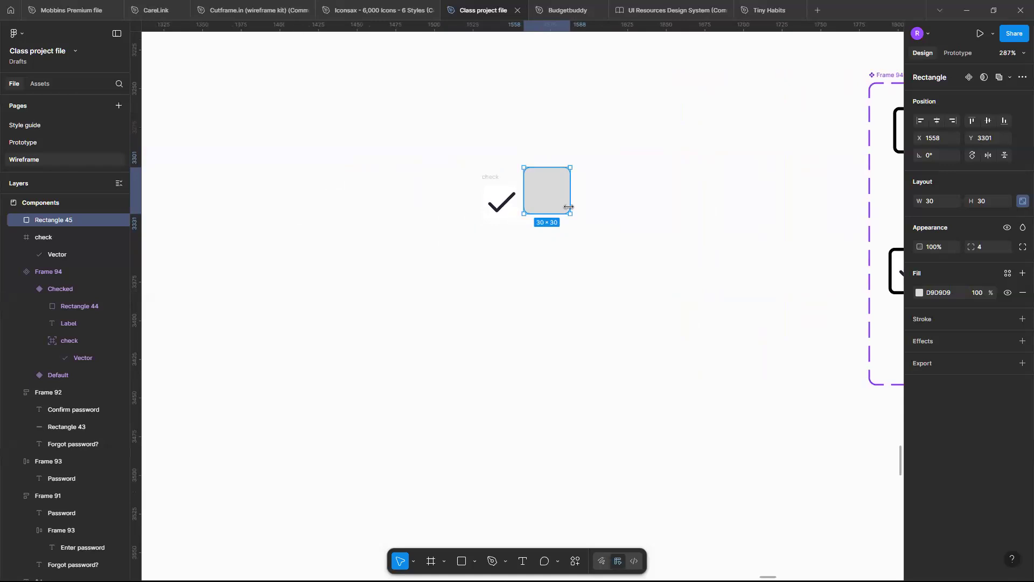
scroll(569, 207, up, 4)
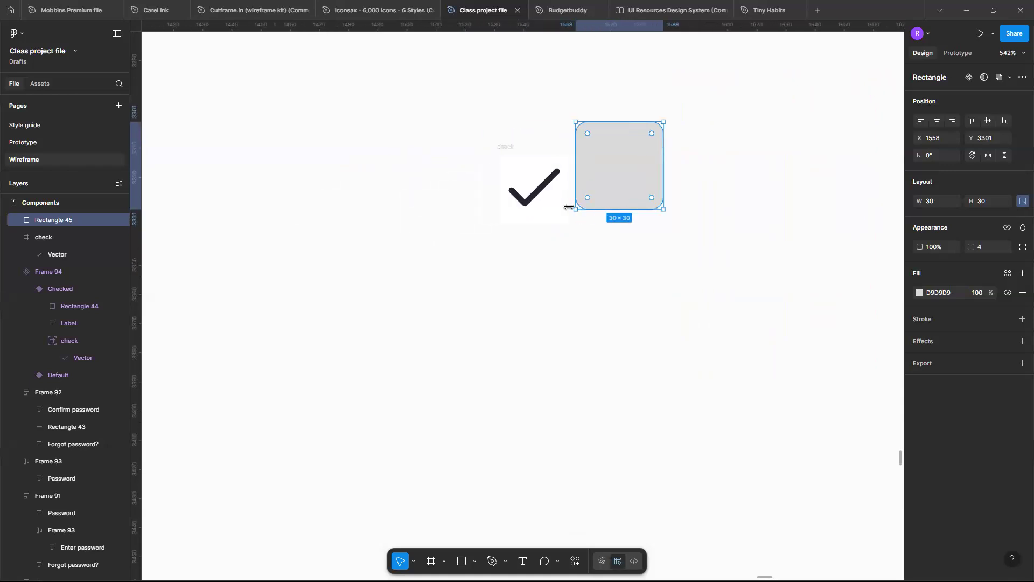
click(919, 292)
click(853, 558)
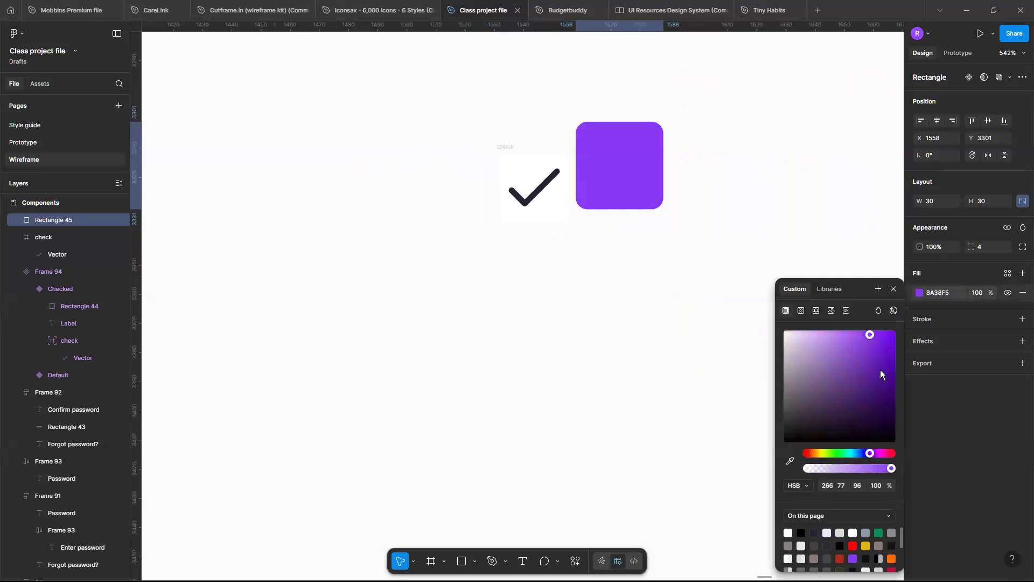
click(894, 289)
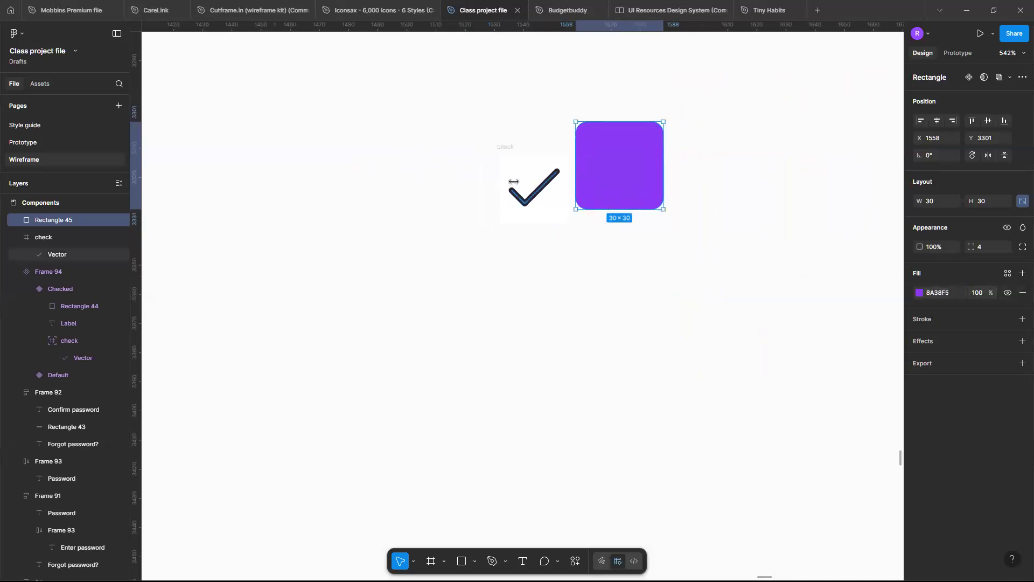
Remove the copied check icon's white fill and centre the icon in front of the purple square.
click(513, 180)
key(Escape)
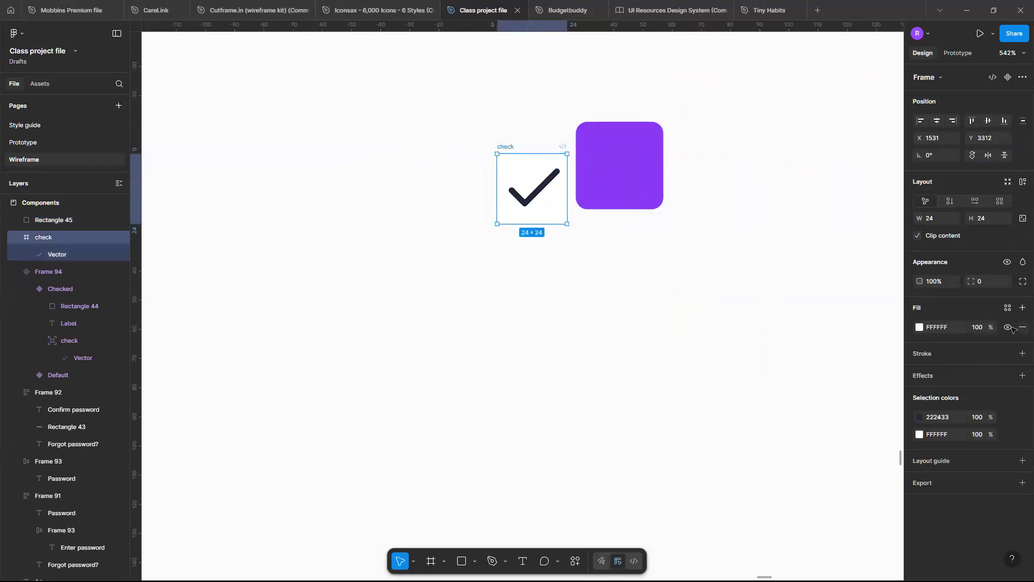
click(1021, 326)
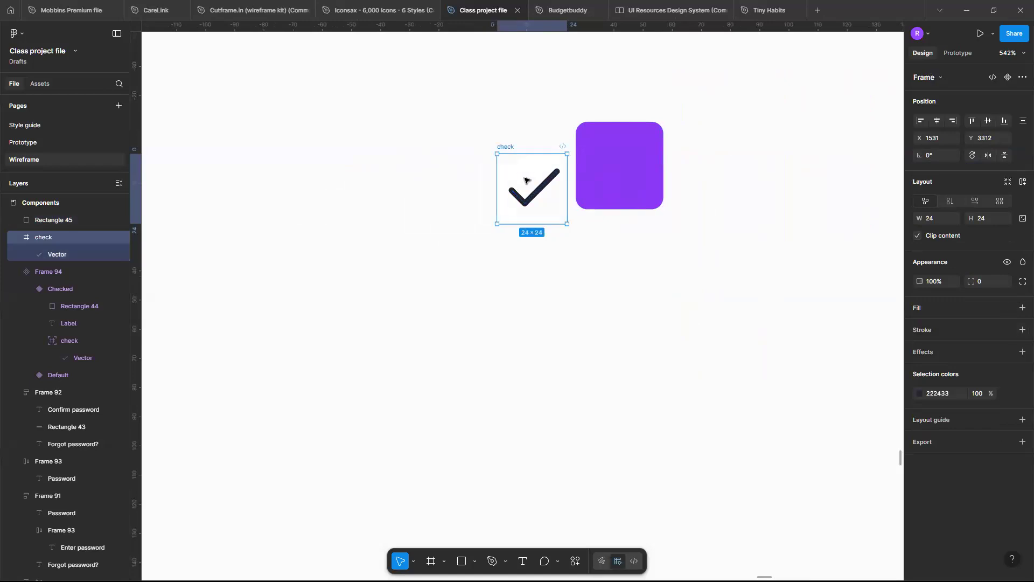
drag(525, 180, 613, 156)
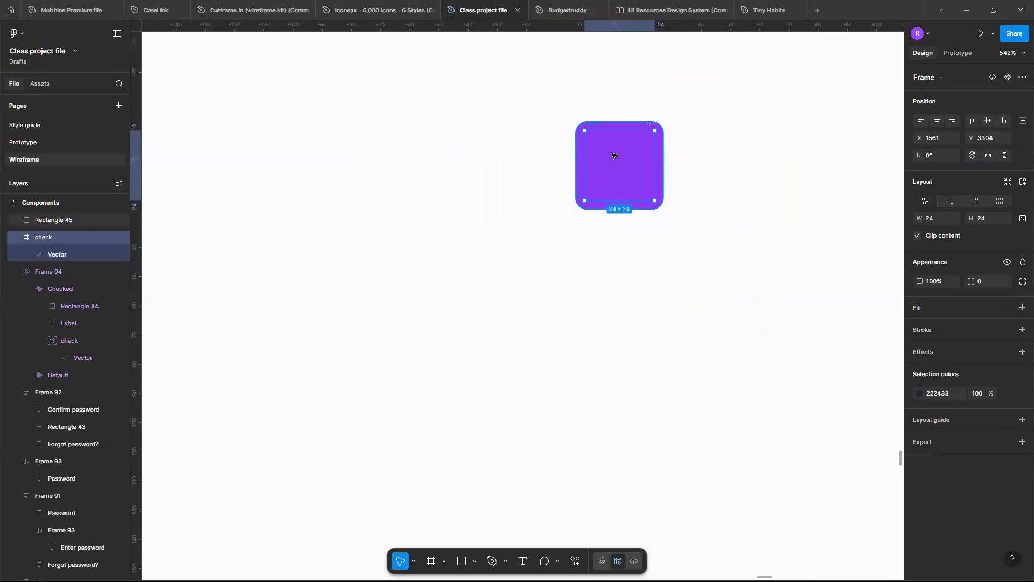
key(ctrl+])
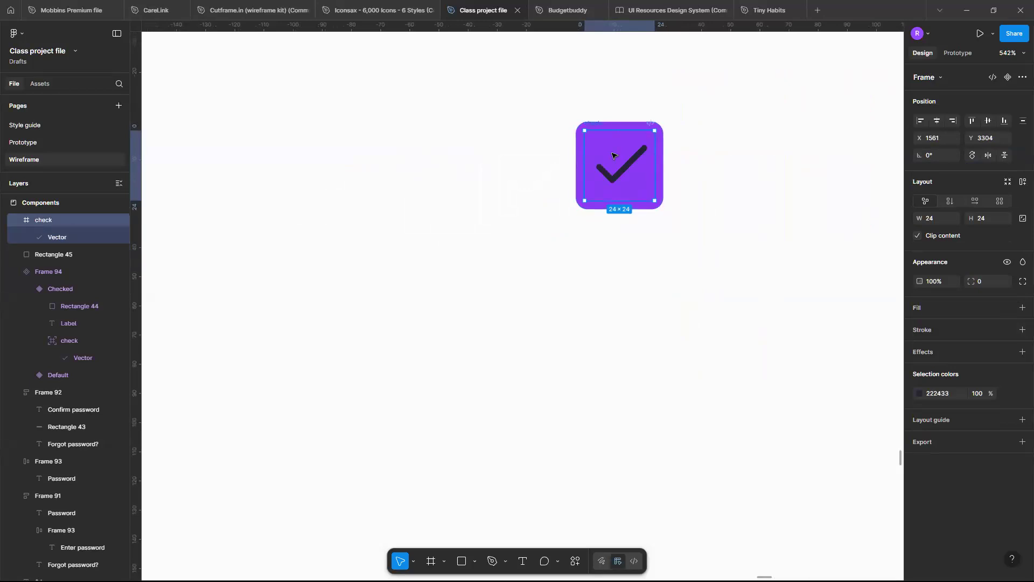
Recolour the check mark on the purple square to white FFFFFF.
click(919, 394)
drag(796, 378, 704, 150)
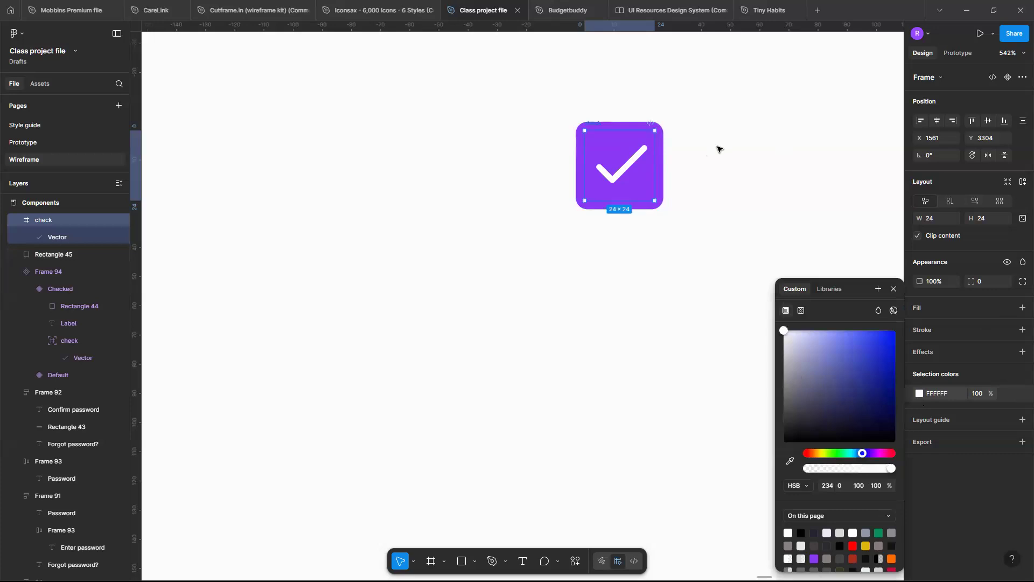
click(717, 146)
scroll(717, 146, up, 3)
scroll(717, 146, down, 5)
scroll(718, 147, up, 1)
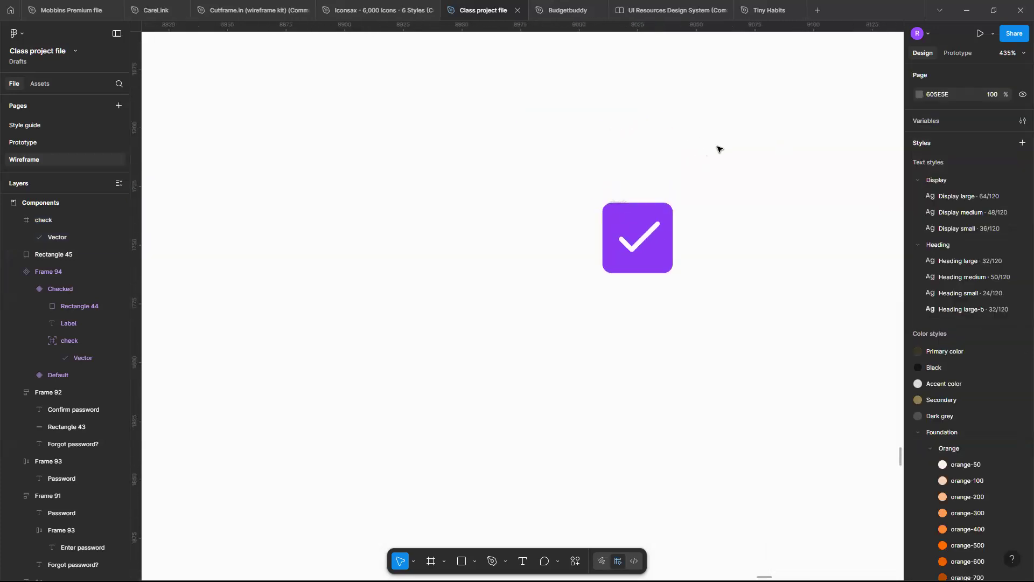
scroll(719, 149, up, 3)
Try to wrap the purple square and the check vector together in auto layout.
click(611, 294)
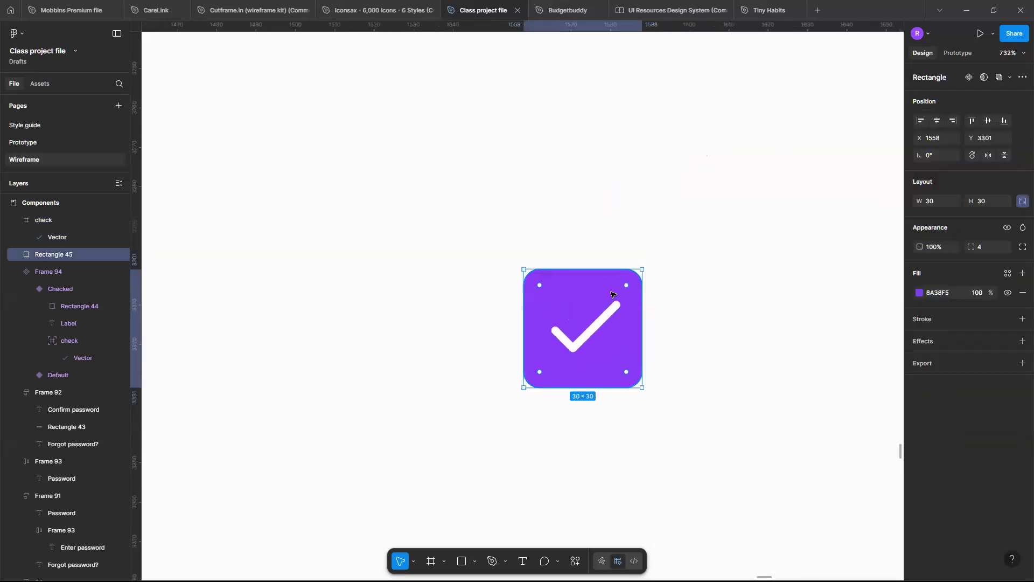
shift+click(611, 311)
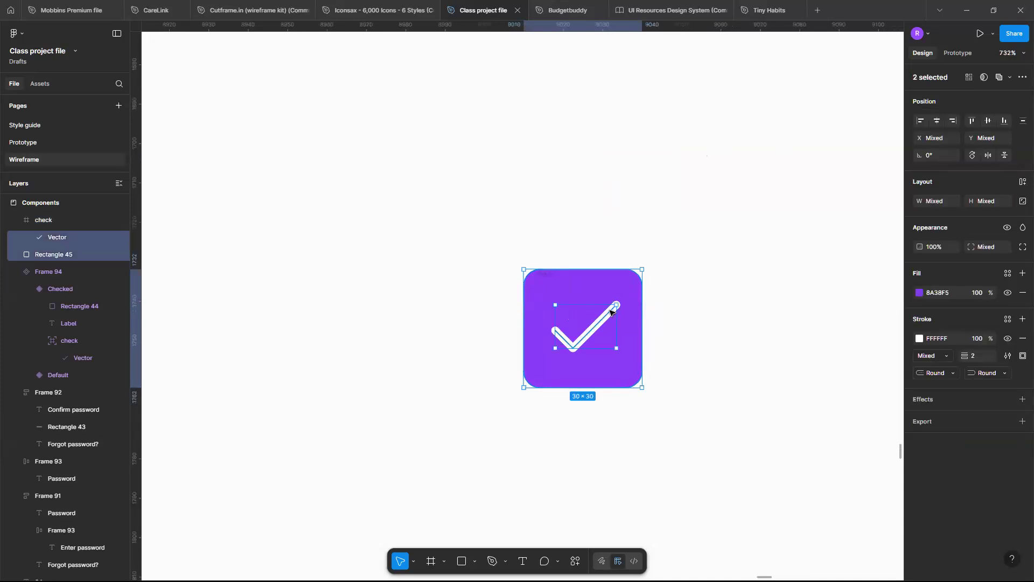
key(shift+a)
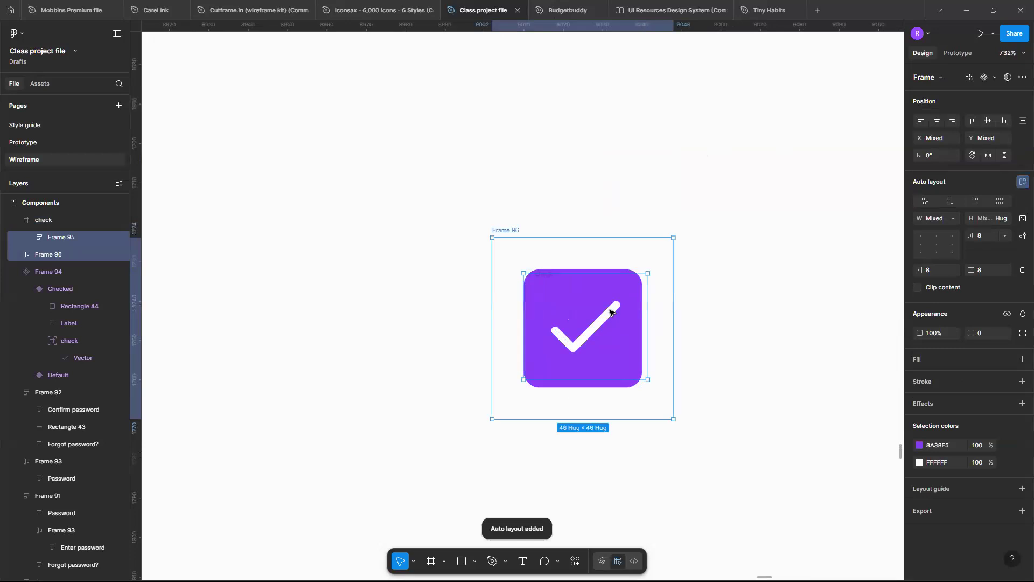
scroll(612, 312, down, 4)
scroll(611, 313, up, 3)
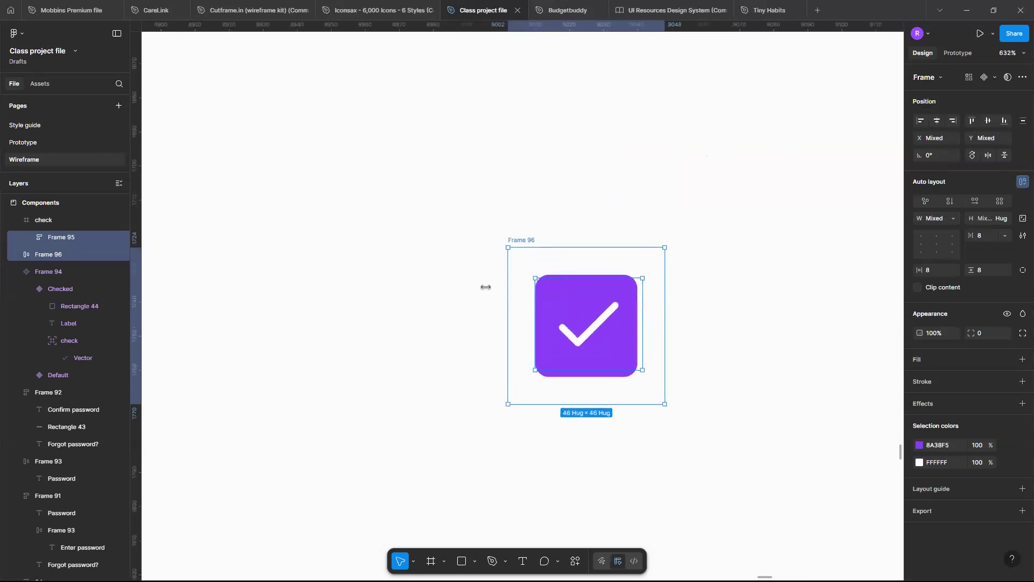
click(72, 215)
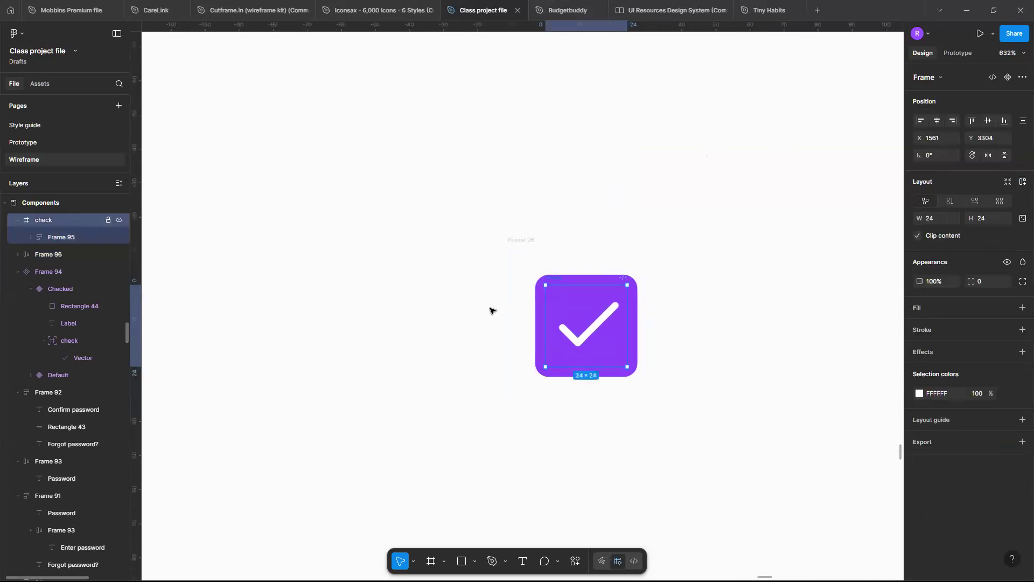
Undo the auto layout added to the purple square and the check vector.
key(ctrl+z)
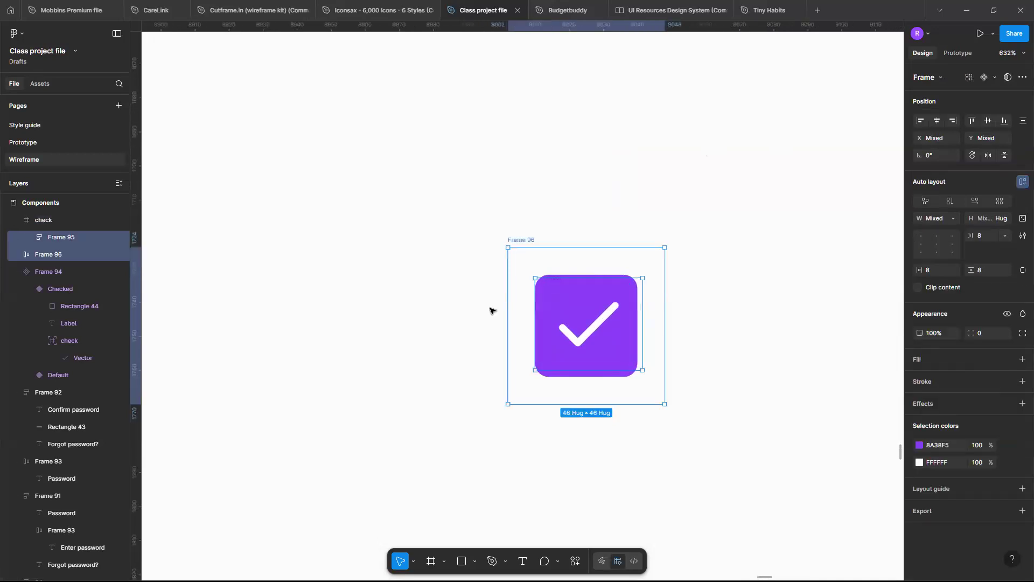
key(ctrl+z)
key(ctrl+z)
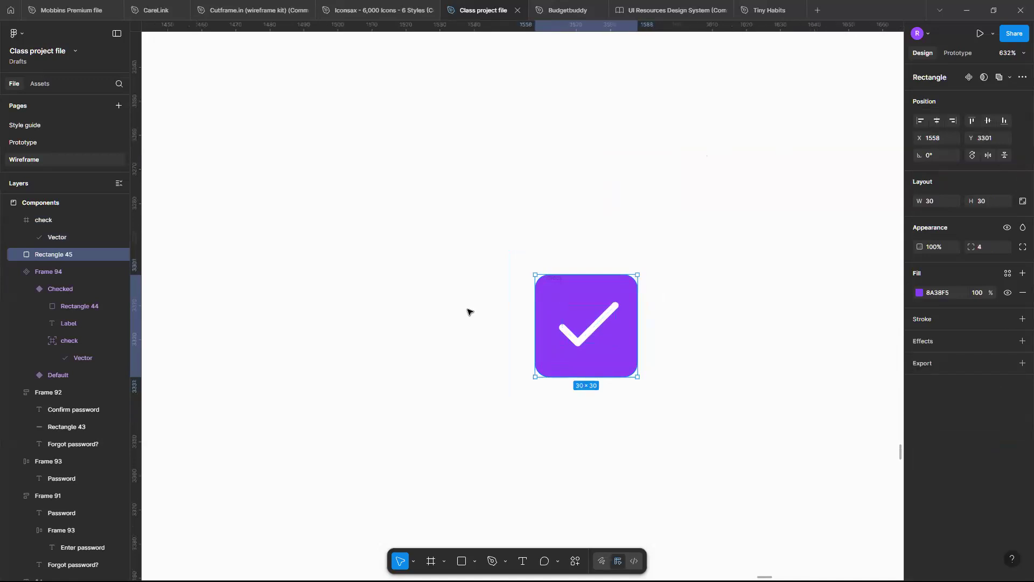
Wrap the whole check frame and the purple square in one auto layout frame and move it beside the Checked variant.
scroll(32, 264, up, 3)
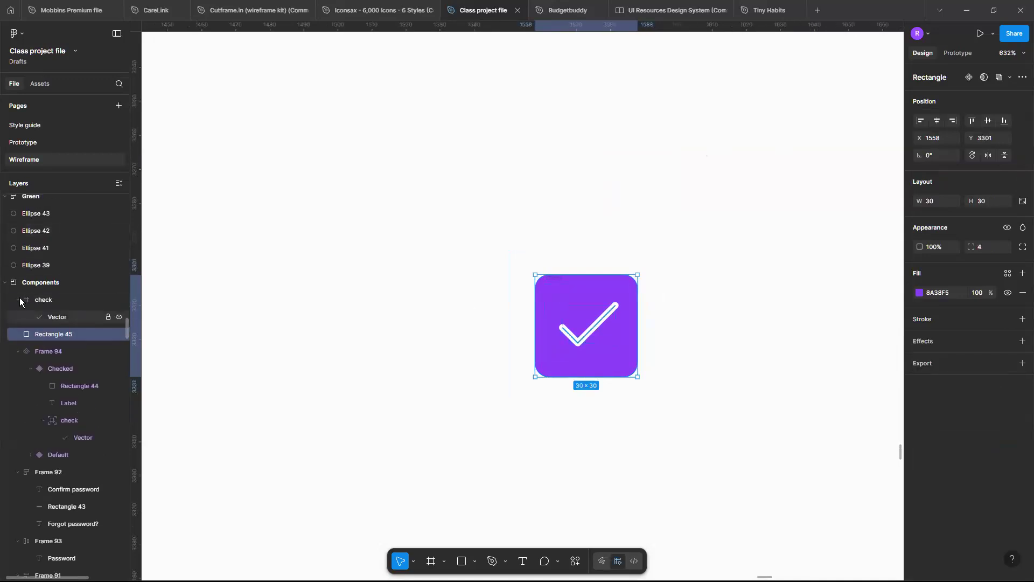
click(19, 298)
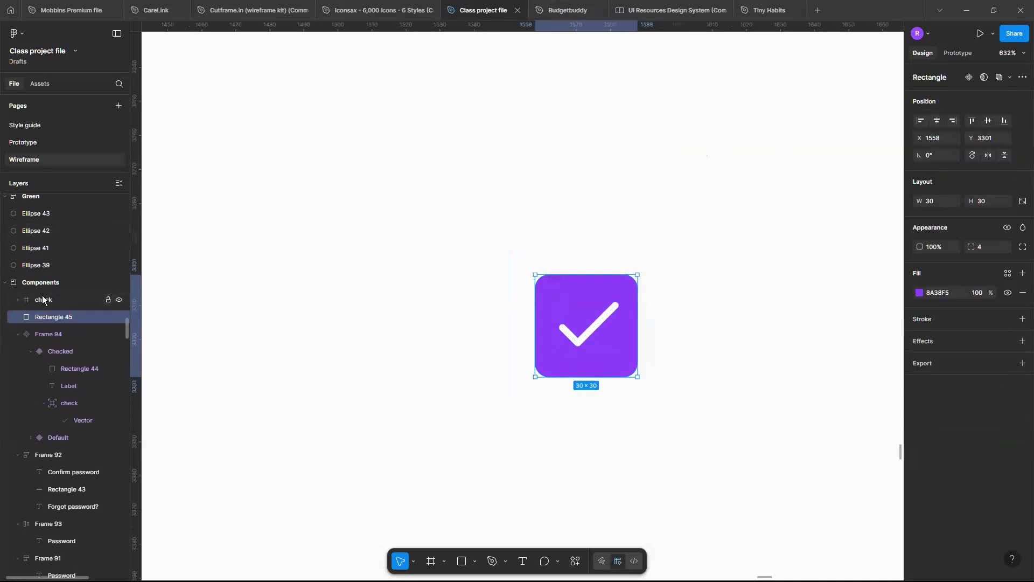
click(20, 303)
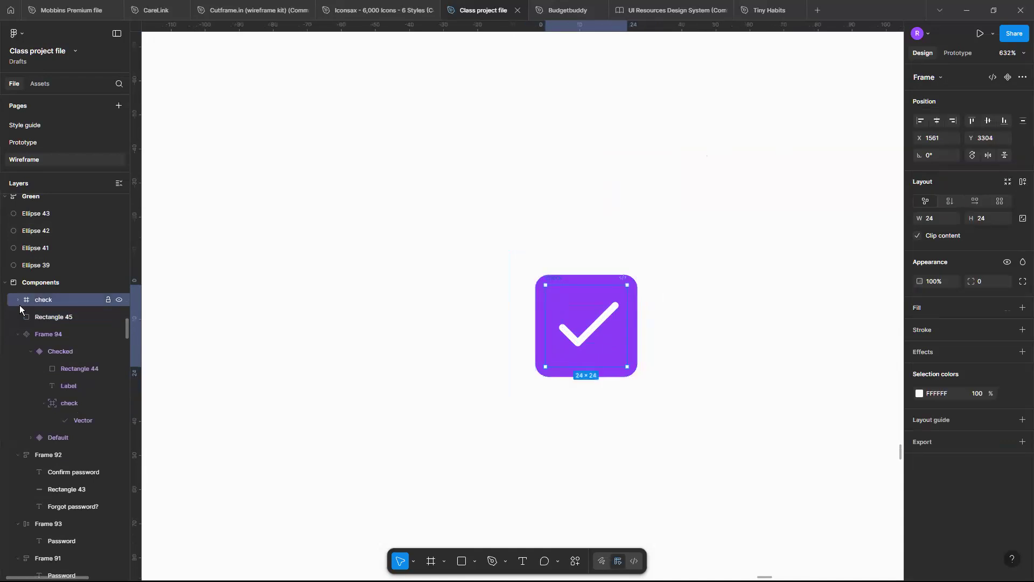
shift+click(69, 317)
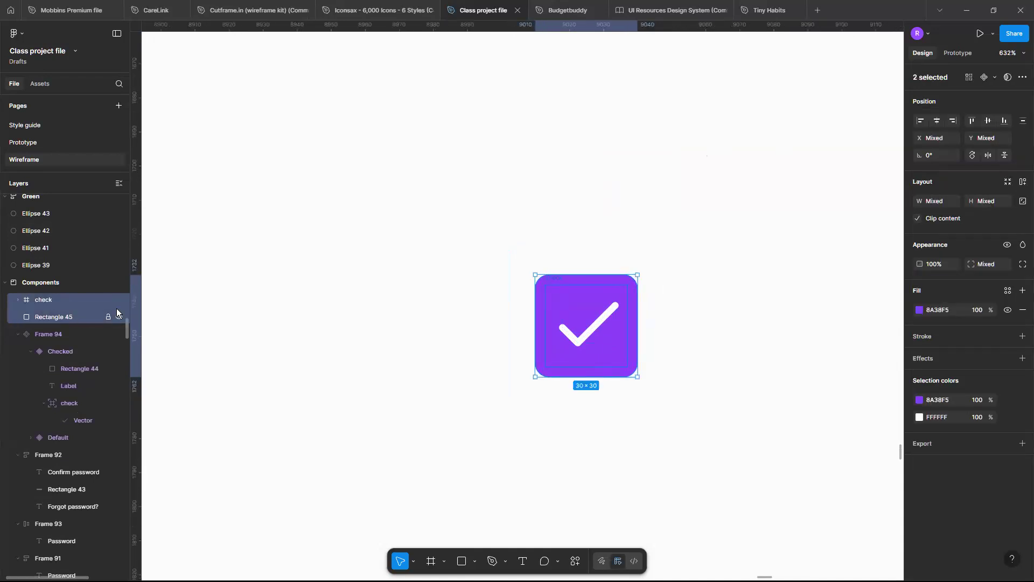
key(shift+a)
scroll(603, 375, down, 5)
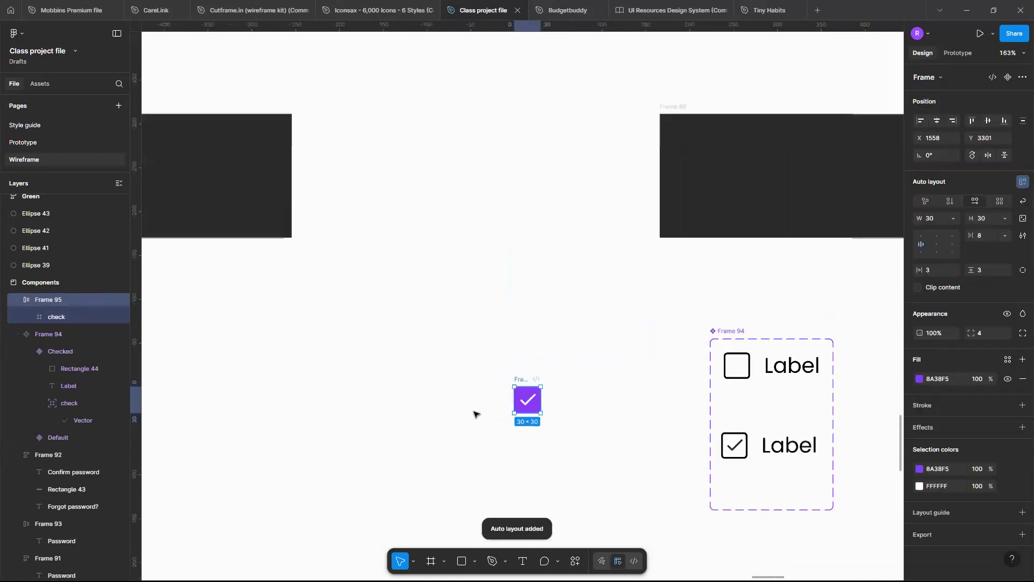
drag(534, 402, 666, 444)
scroll(666, 445, up, 5)
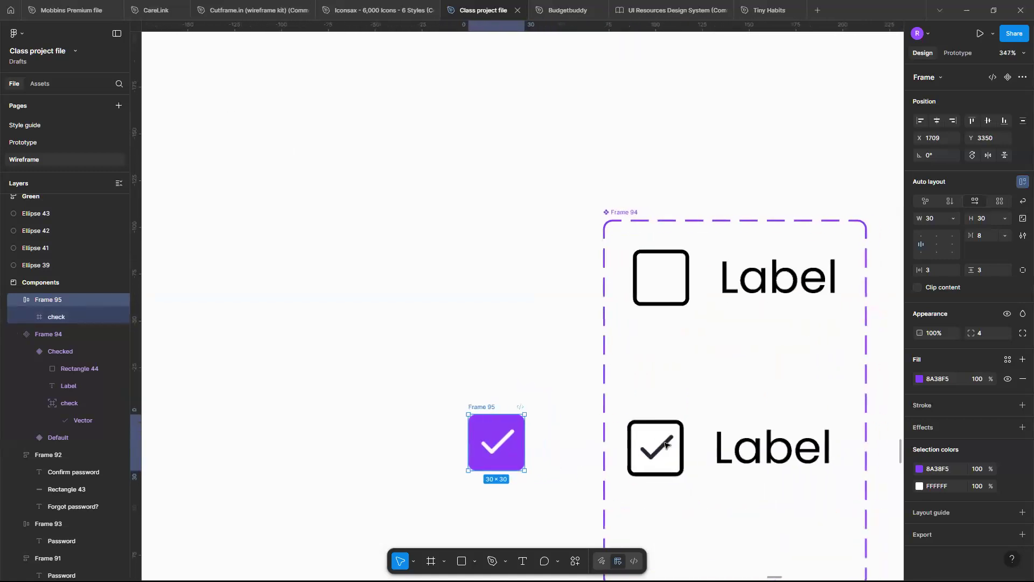
Replace the outlined square in the Checked variant with a copy of the purple check frame.
click(597, 403)
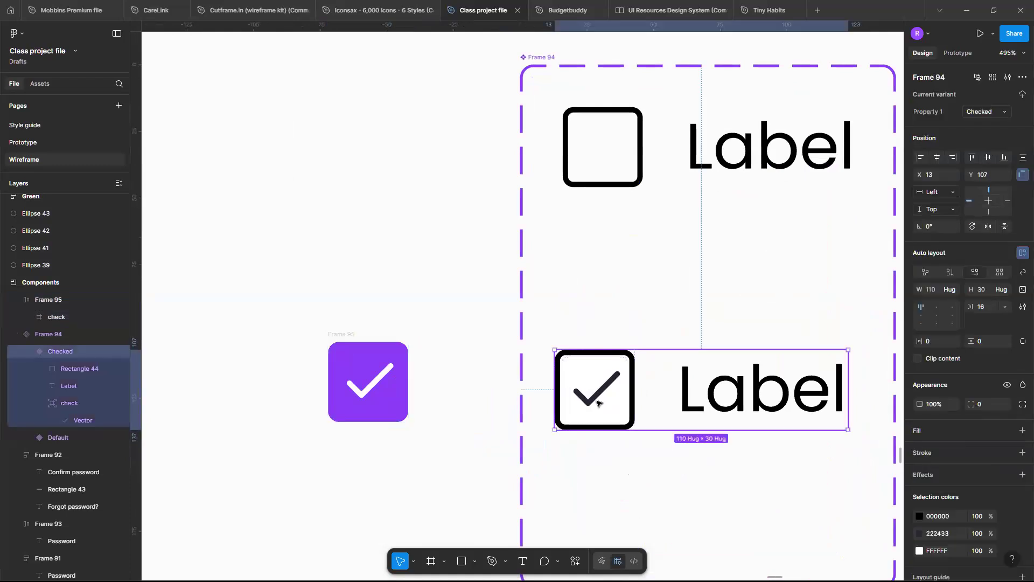
click(597, 403)
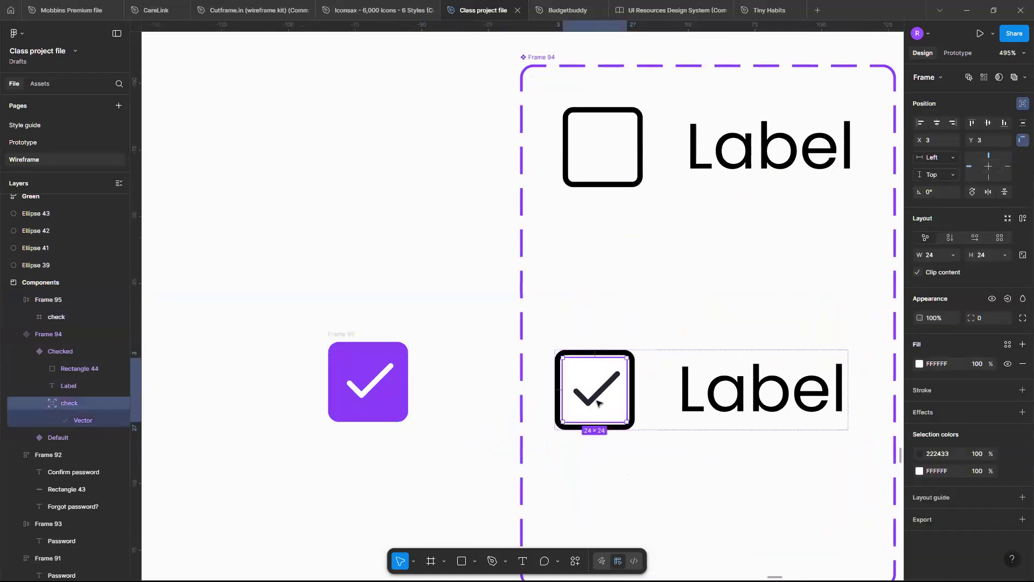
scroll(596, 403, left, 2)
scroll(597, 403, down, 1)
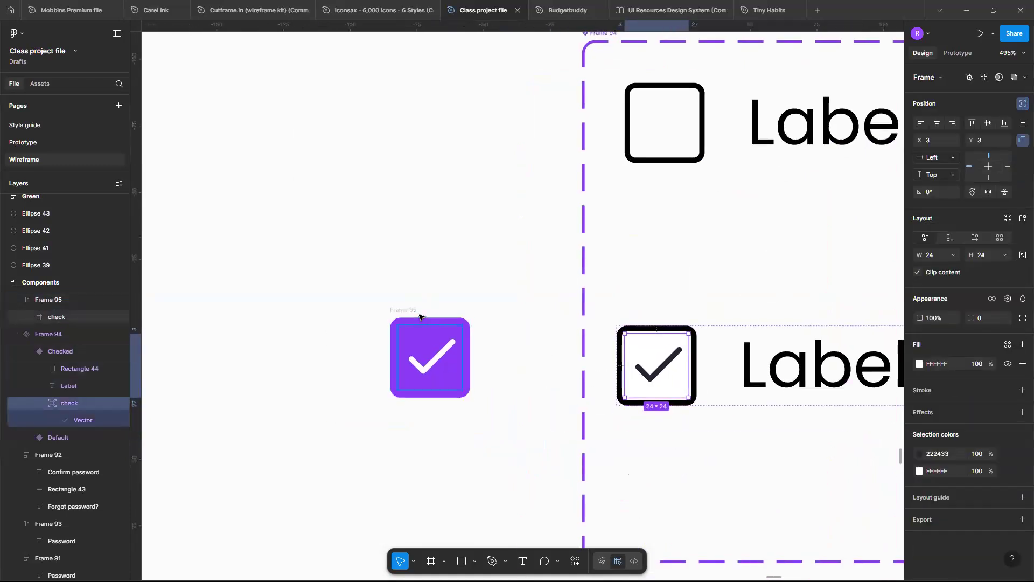
click(376, 336)
click(395, 324)
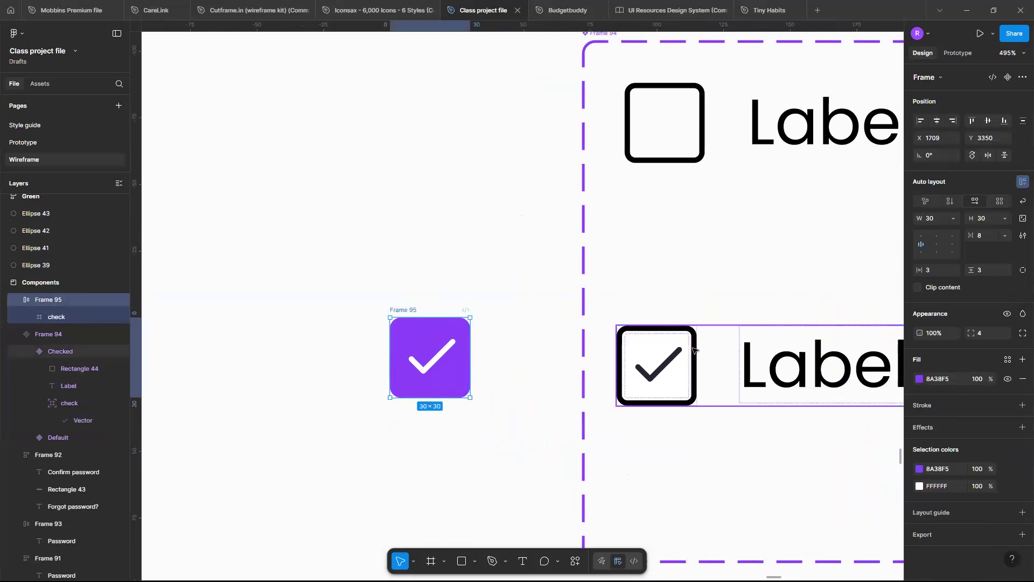
double_click(693, 350)
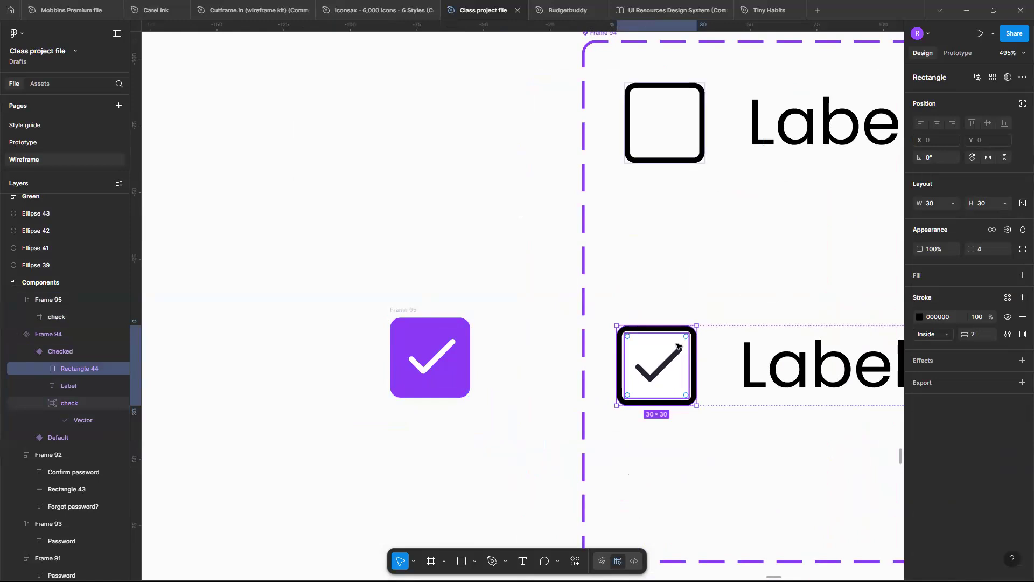
key(ctrl+shift+r)
scroll(614, 344, down, 1)
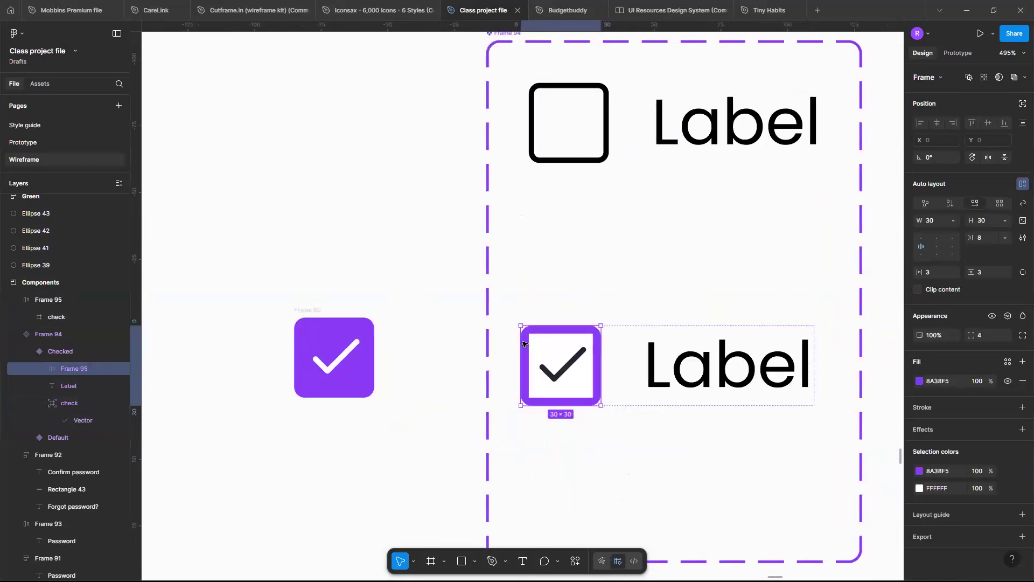
Delete the old 24 × 24 check icon covering the purple check frame in the Checked variant.
scroll(522, 344, up, 3)
double_click(522, 344)
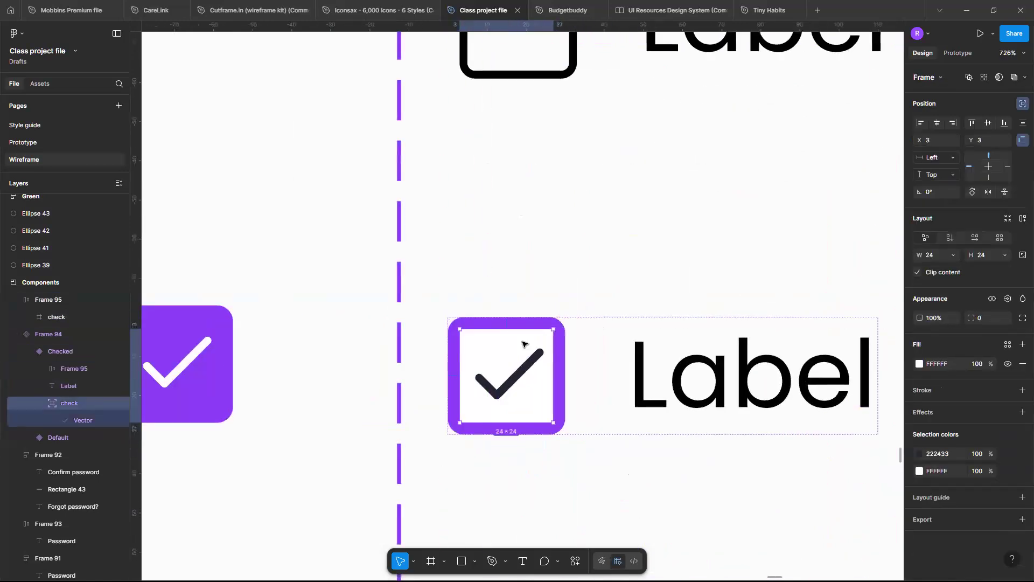
key(Delete)
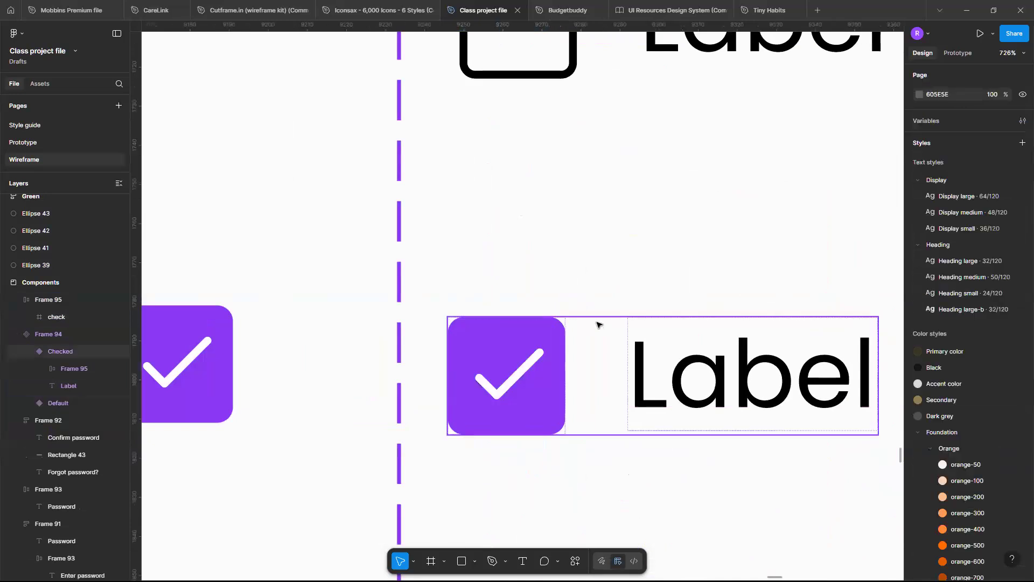
scroll(597, 324, down, 6)
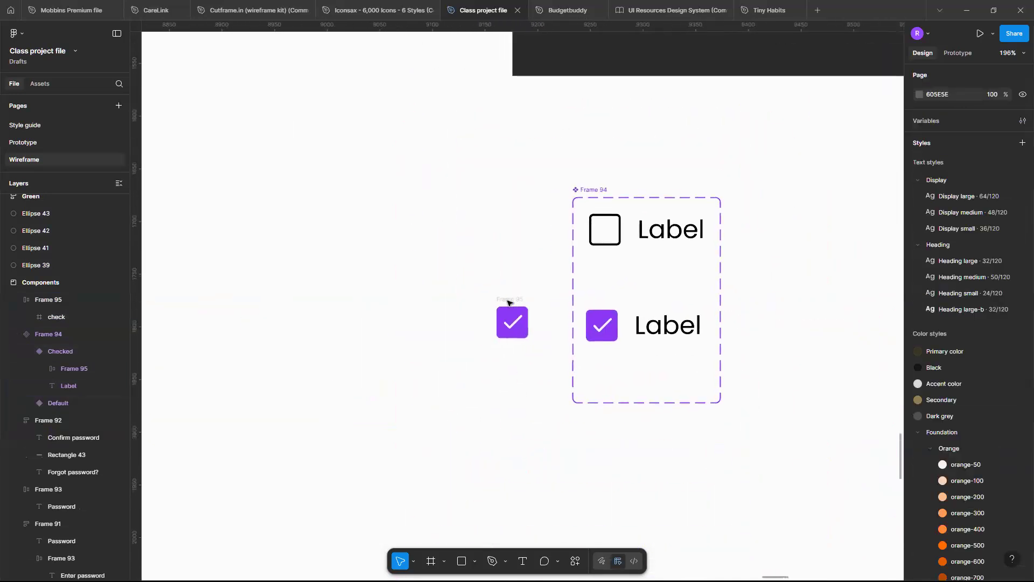
Delete the loose purple check frame beside the component set.
click(508, 302)
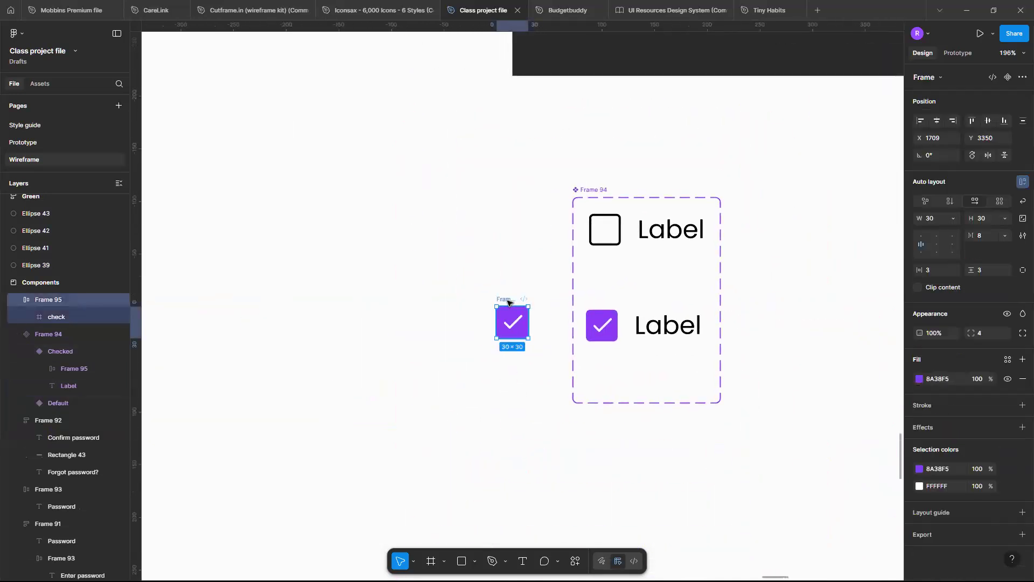
key(Delete)
scroll(508, 301, right, 5)
scroll(509, 303, up, 1)
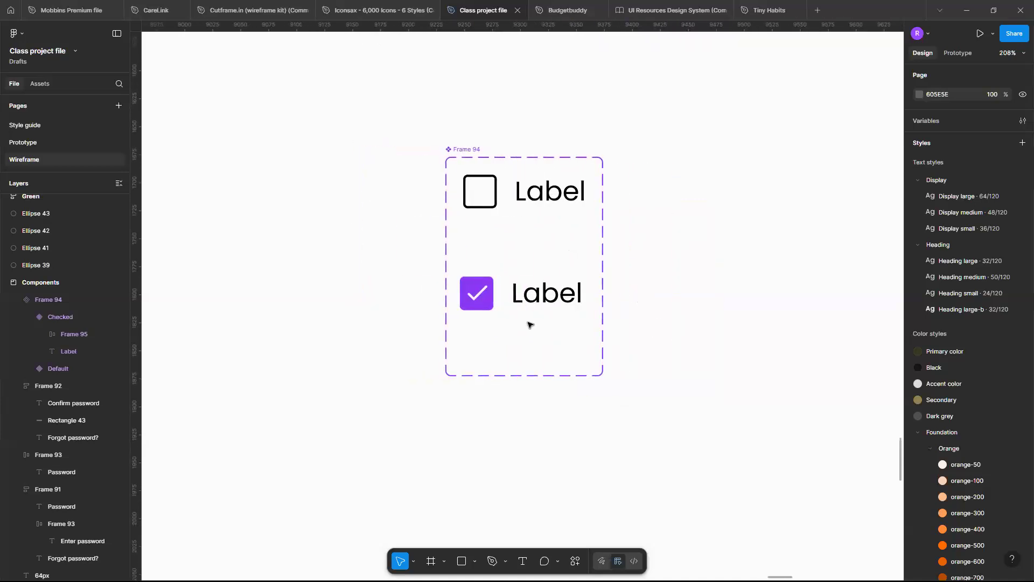
scroll(501, 198, up, 1)
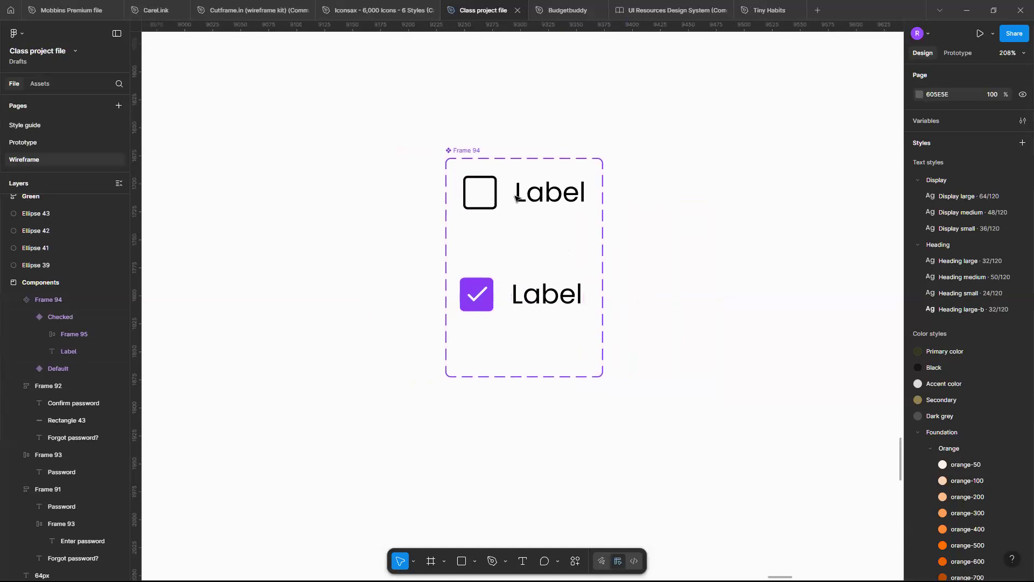
Add a text label reading "Default" on the canvas to the left of the Default variant.
click(487, 197)
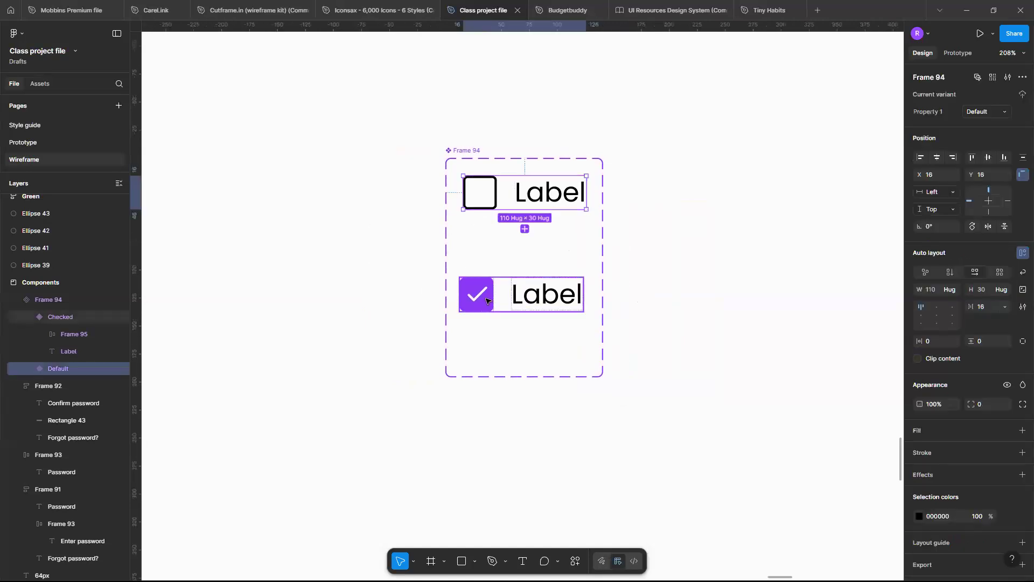
scroll(486, 301, up, 3)
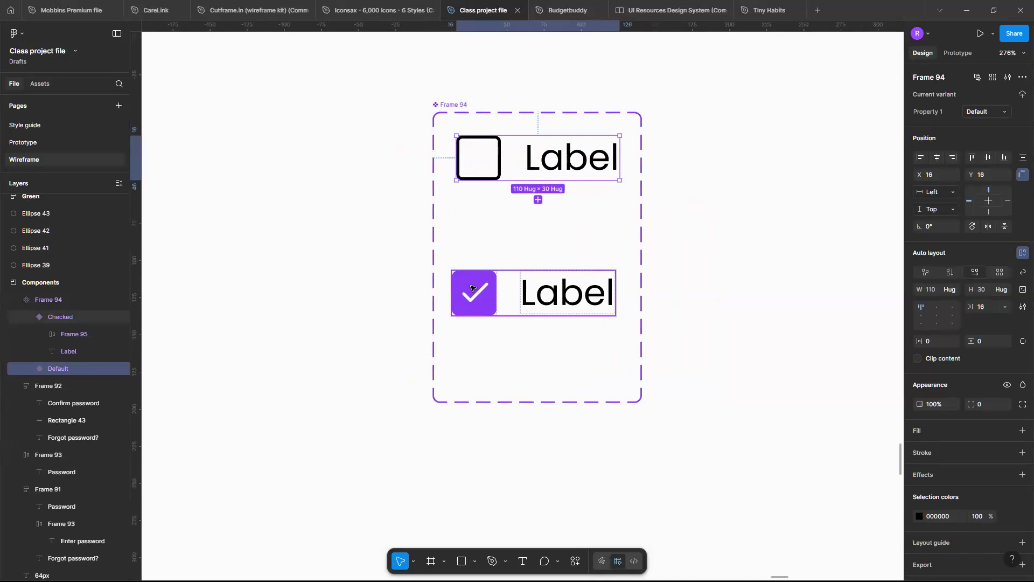
scroll(539, 302, down, 8)
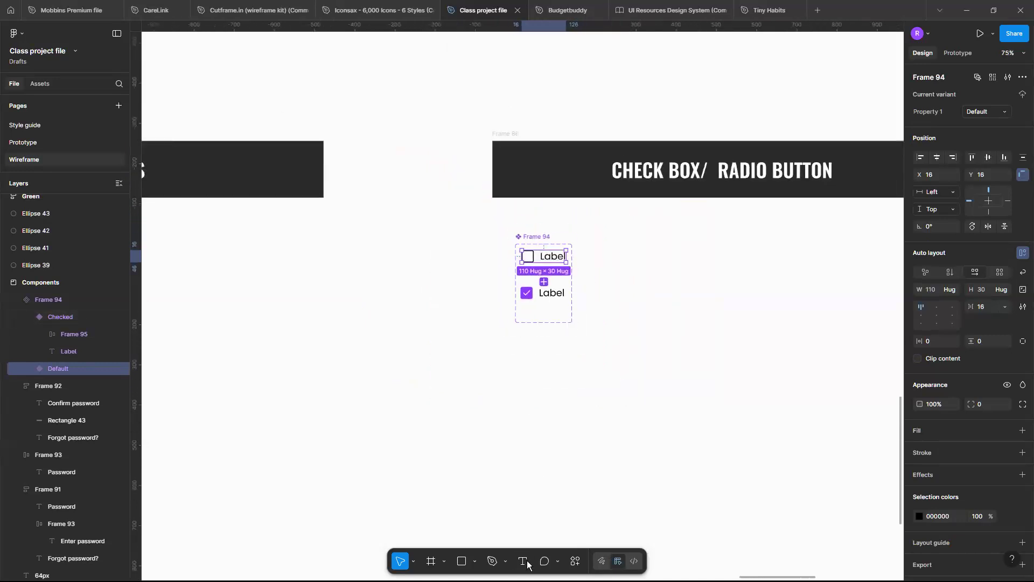
key(t)
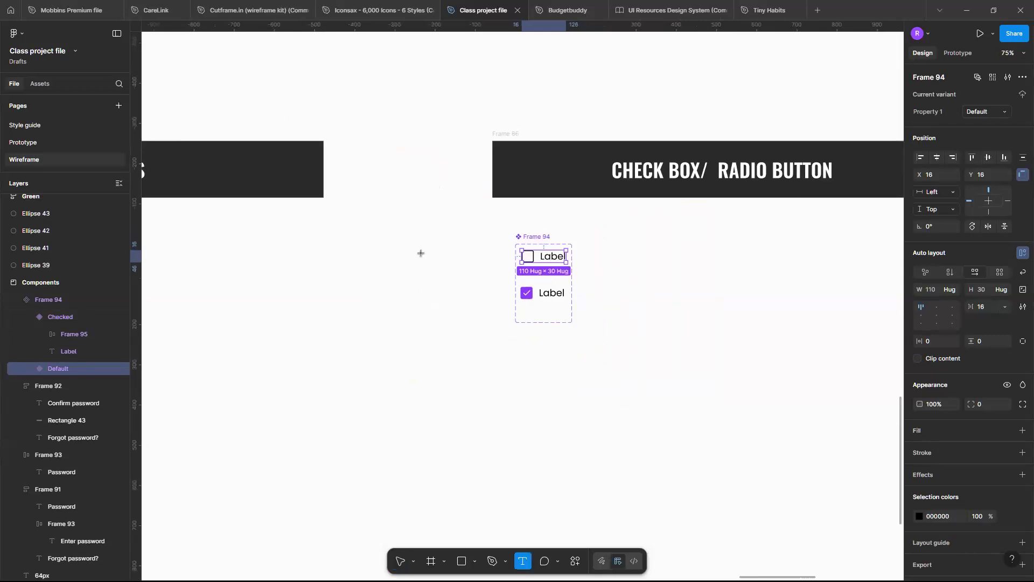
click(422, 254)
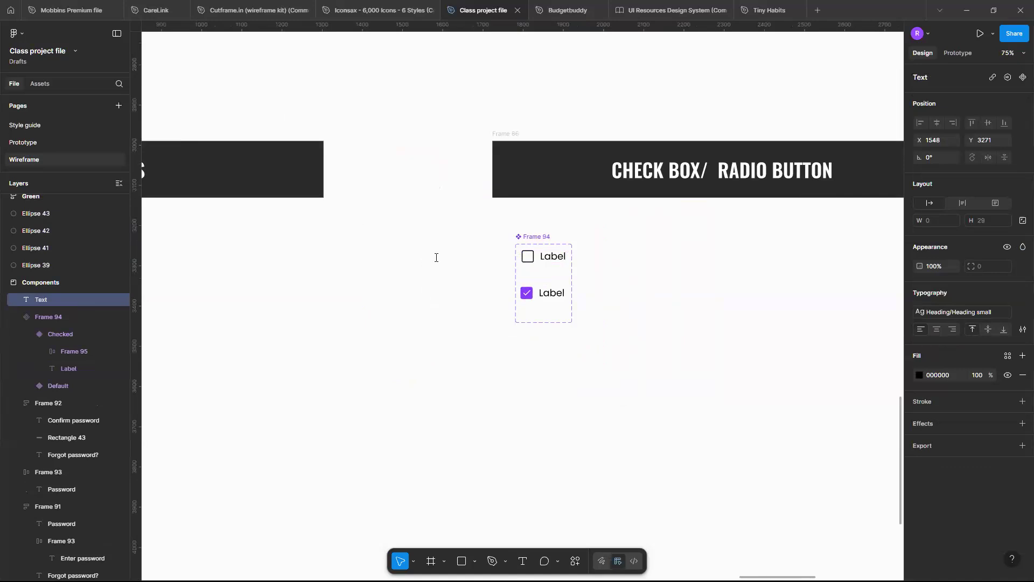
text(Default)
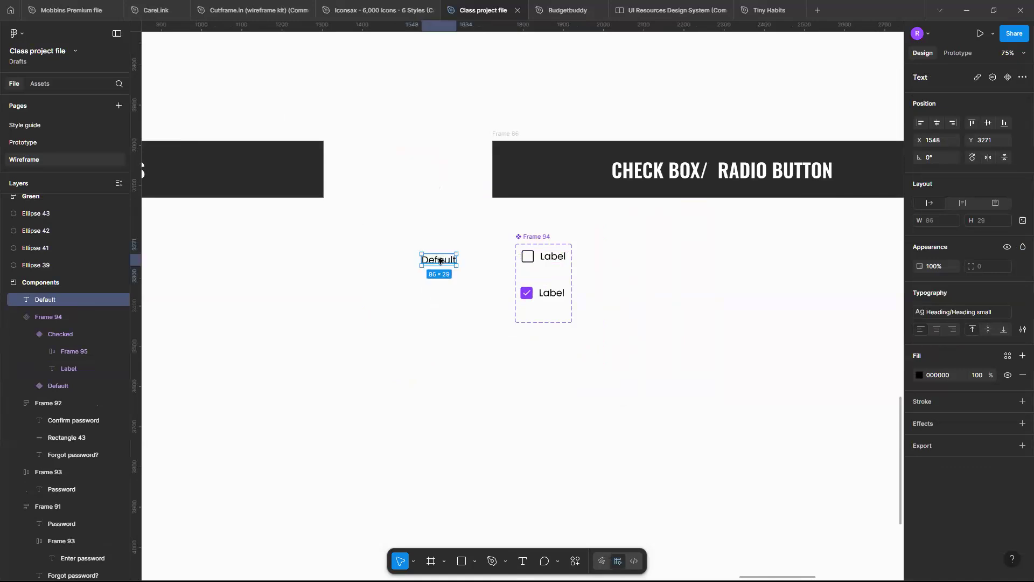
Duplicate the "Default" text label below itself, level with the Checked variant, and change the copy to "Checked".
drag(439, 259, 439, 297)
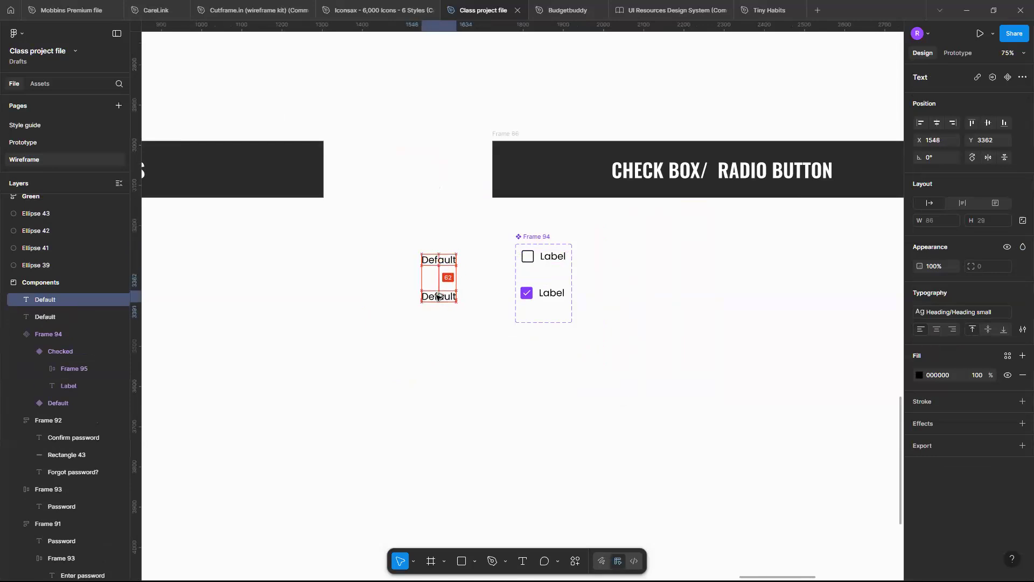
double_click(437, 295)
text(C)
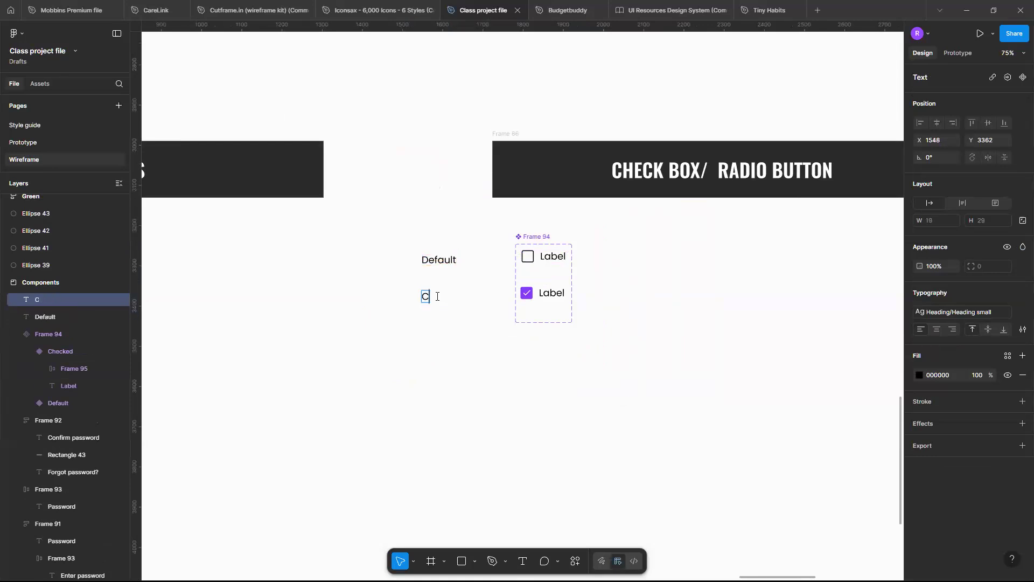
text(hecked)
click(632, 311)
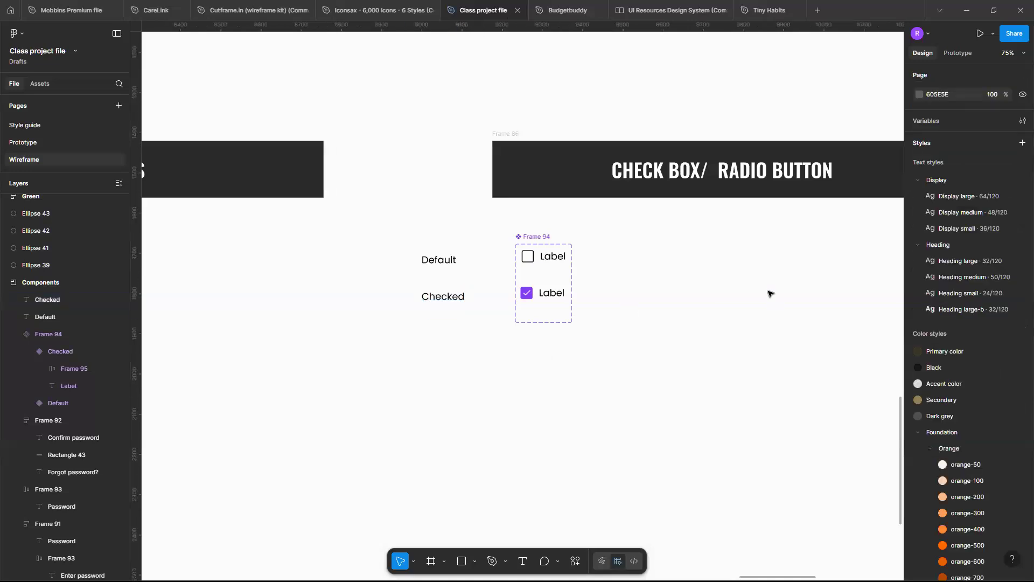
Rename the component set's variant property to State.
click(536, 237)
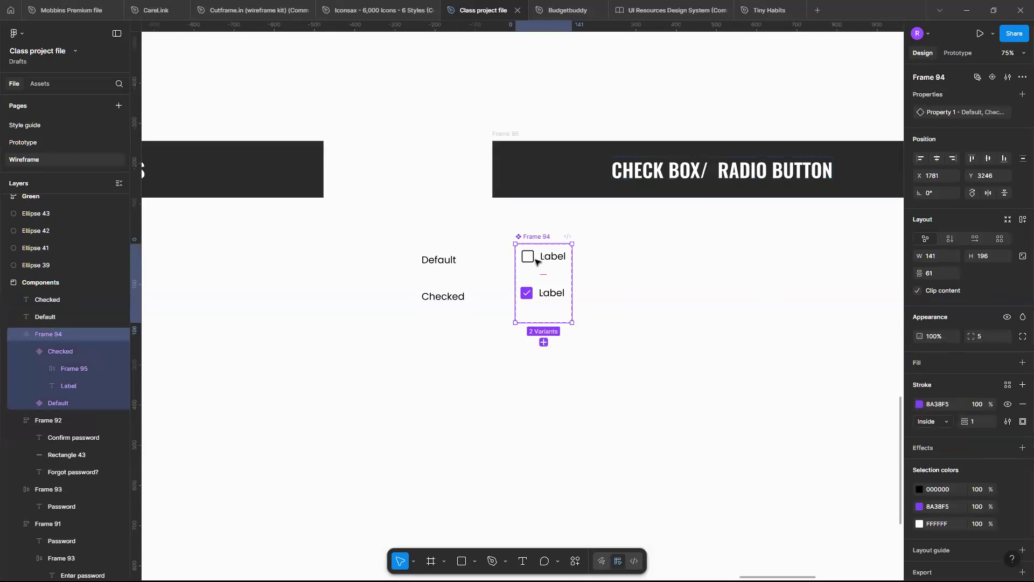
double_click(950, 116)
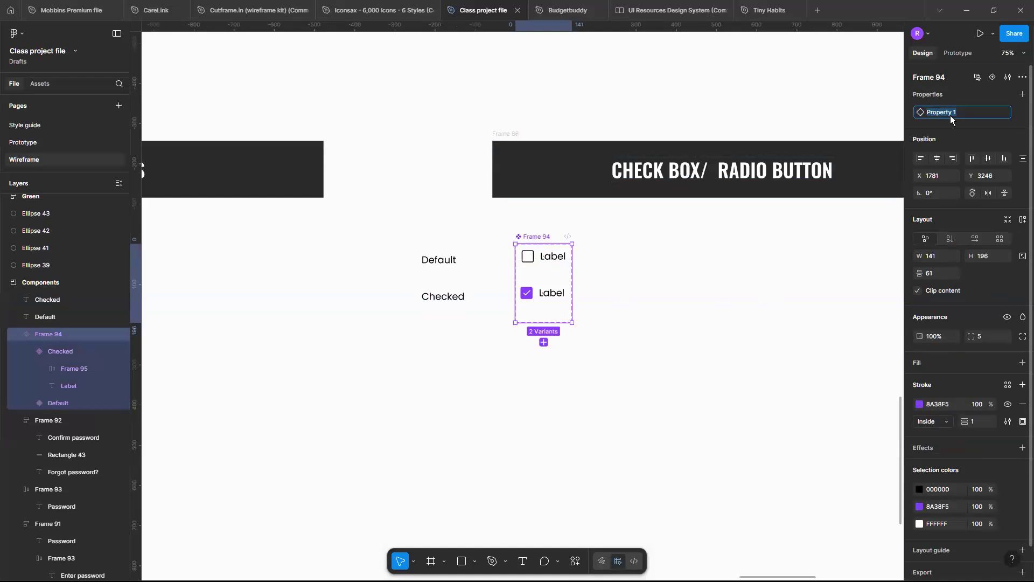
text(State)
key(Return)
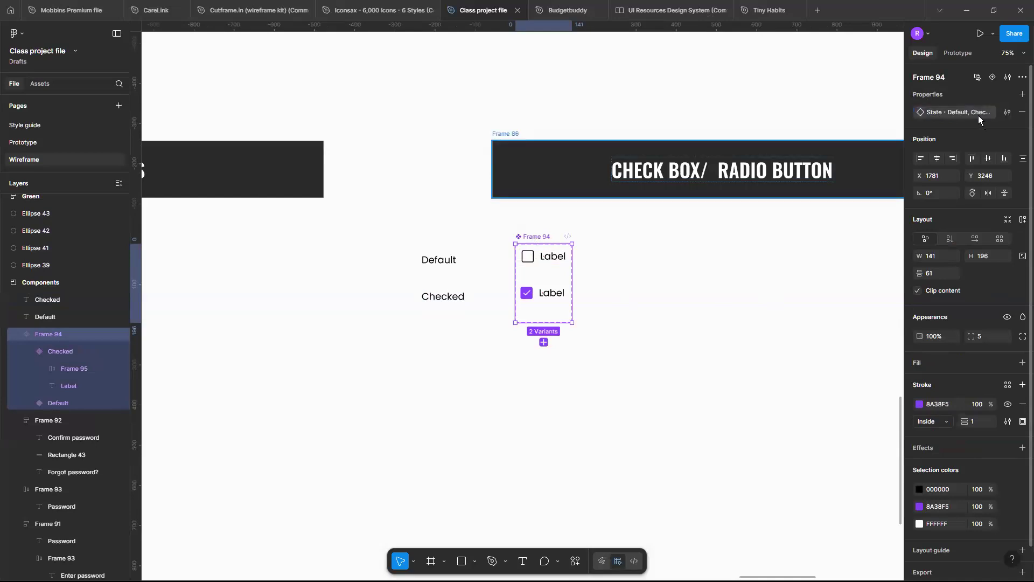
double_click(973, 111)
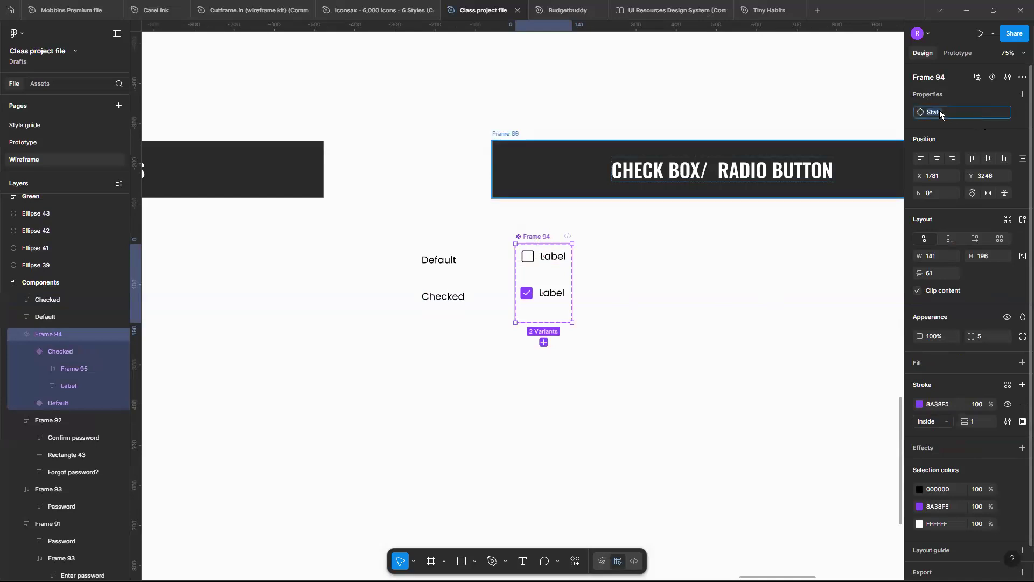
click(539, 295)
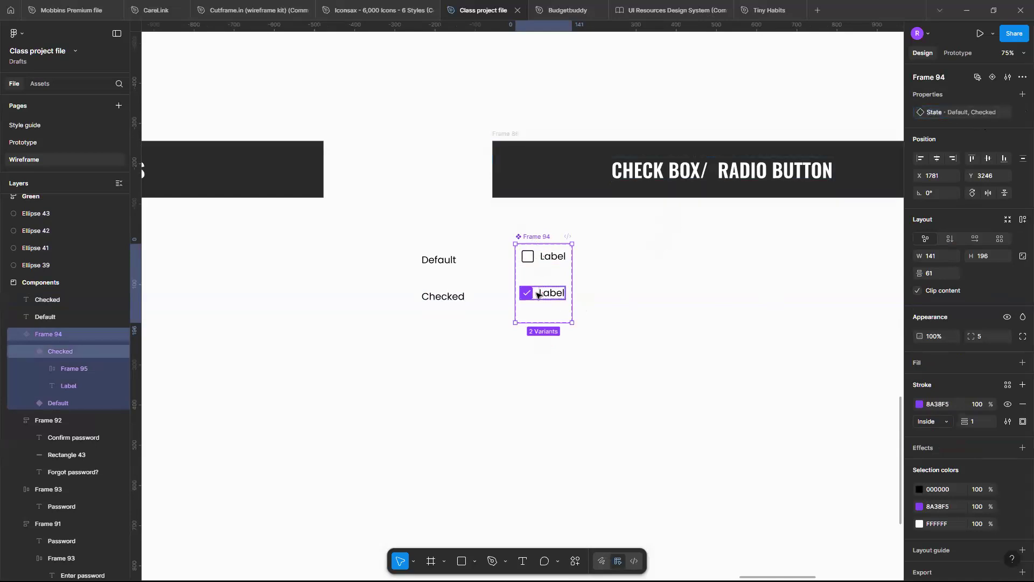
click(537, 295)
Enlarge the component set frame to about 640 × 211, extending it to the right and upwards.
scroll(537, 295, up, 3)
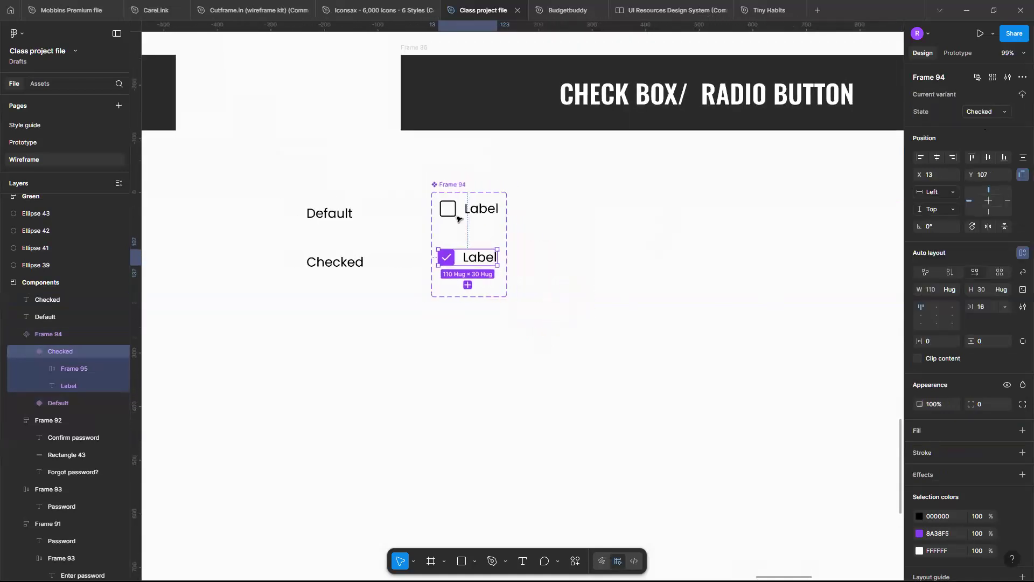
click(451, 186)
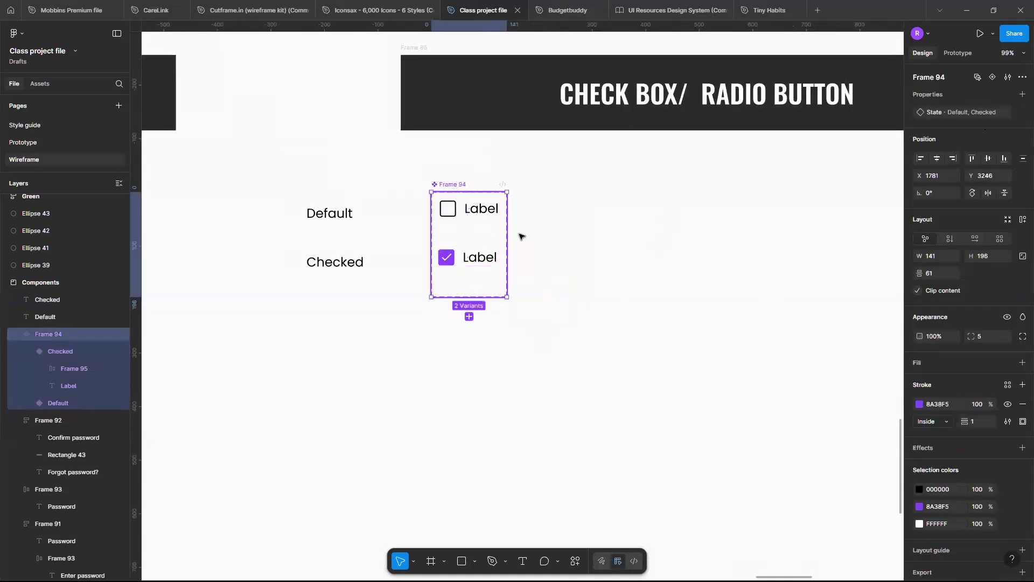
drag(684, 206, 774, 227)
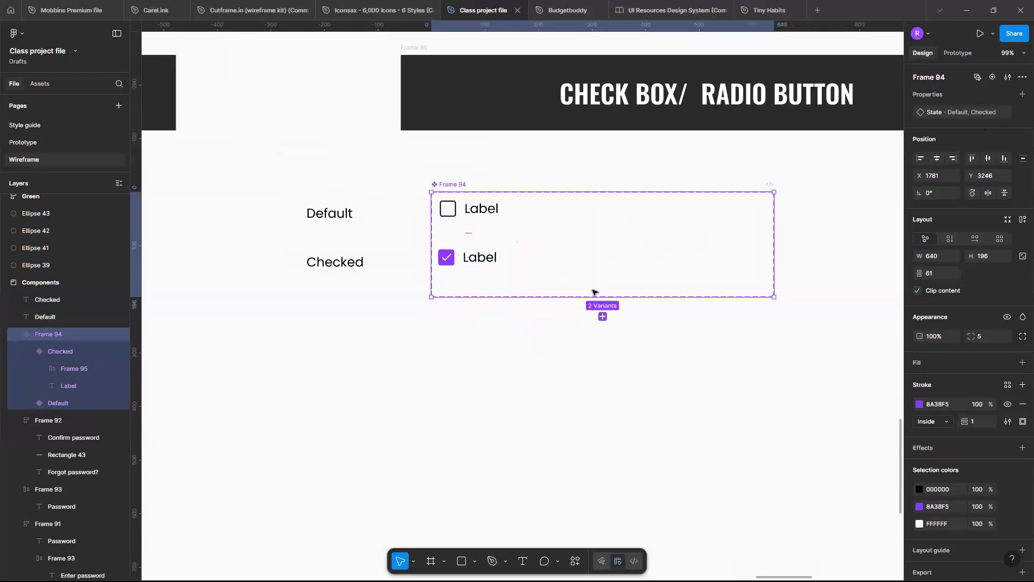
drag(623, 171, 624, 183)
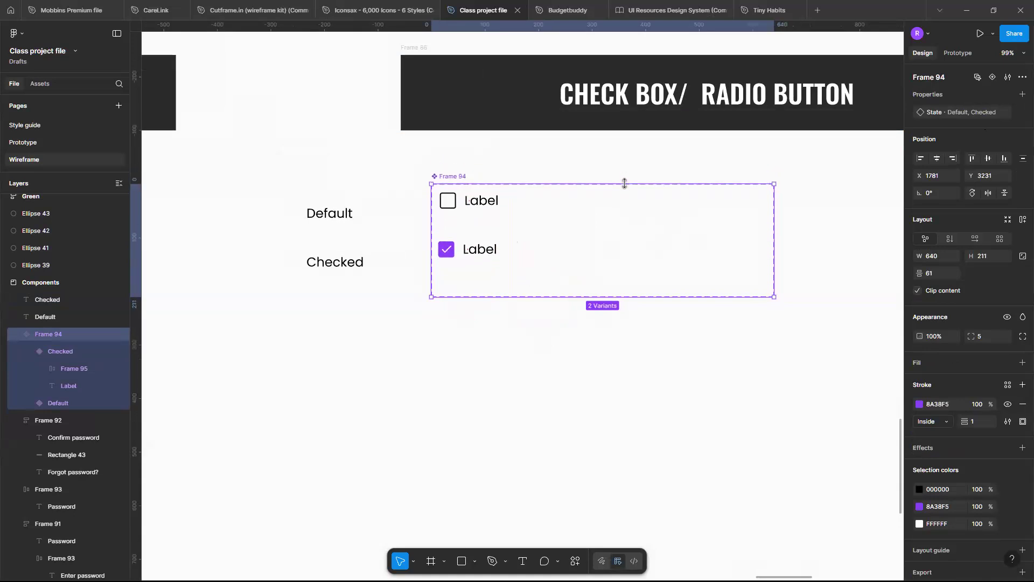
Duplicate the Default variant to its right inside the component set and recolour the copy to grey 858080.
click(493, 204)
drag(492, 204, 581, 204)
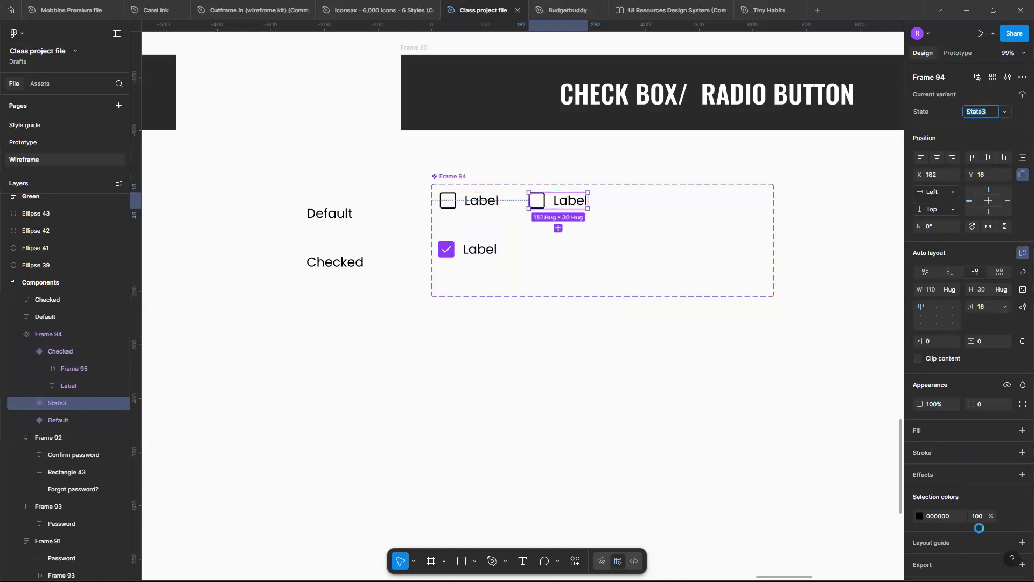
click(919, 516)
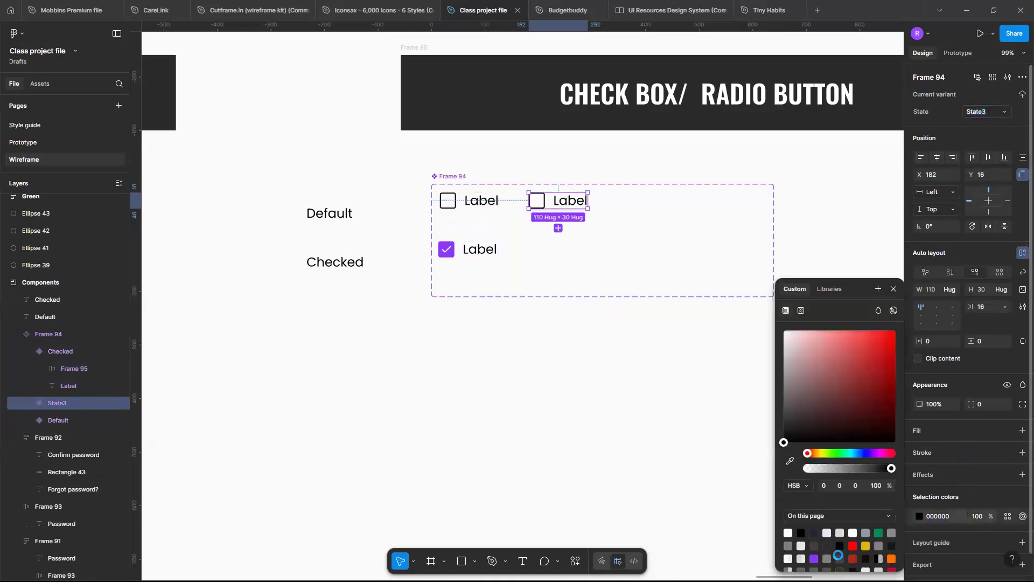
click(789, 545)
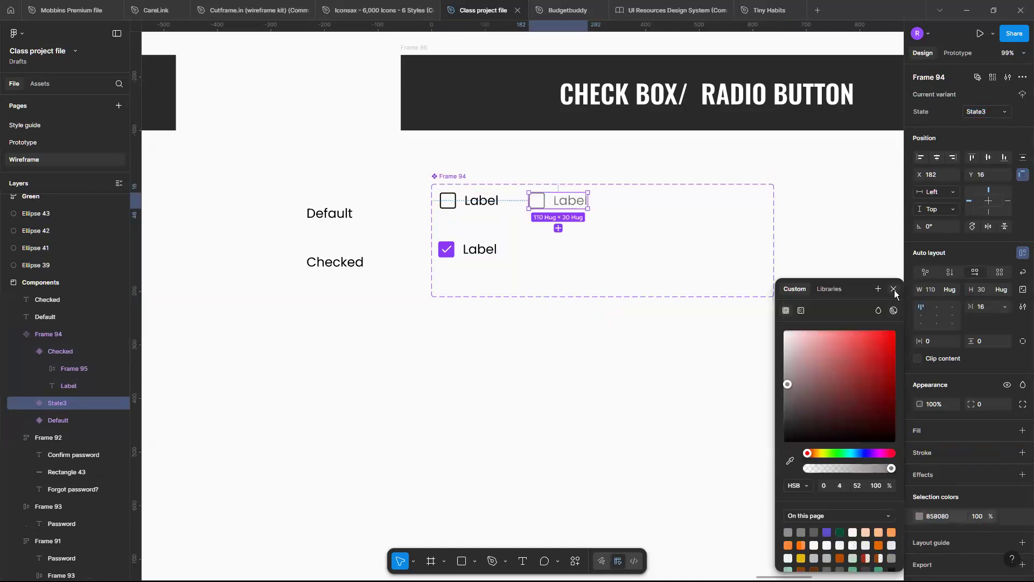
key(Escape)
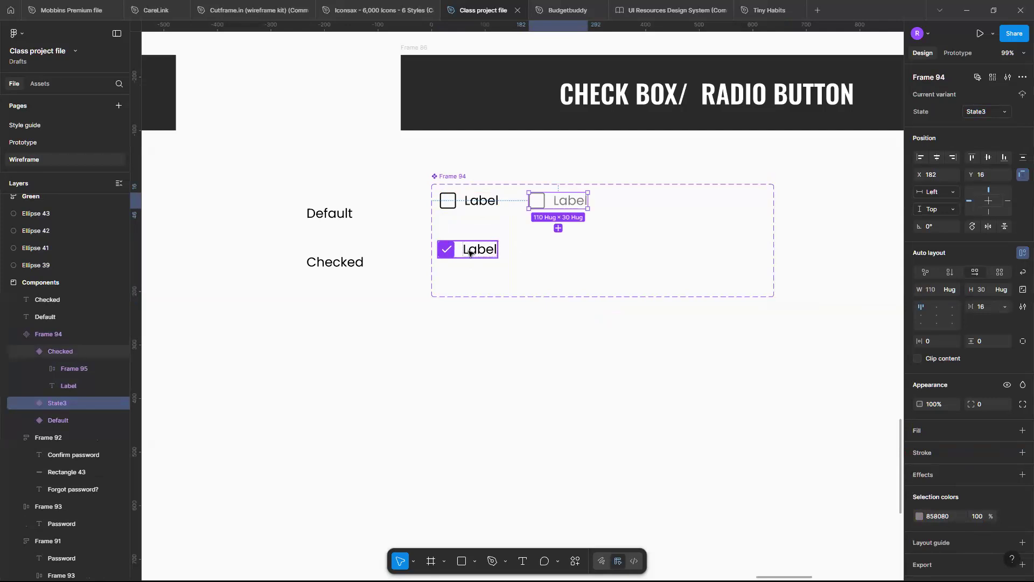
Duplicate the Checked variant to its right inside the component set, recolouring the copy's label to 8C8C90 and its box fill to 858080.
drag(470, 253, 556, 251)
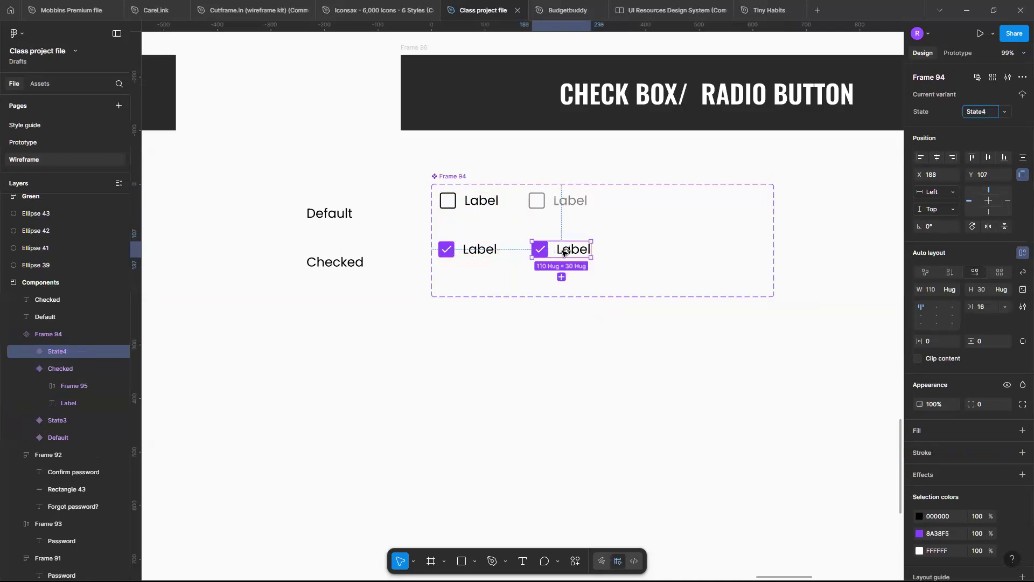
click(919, 516)
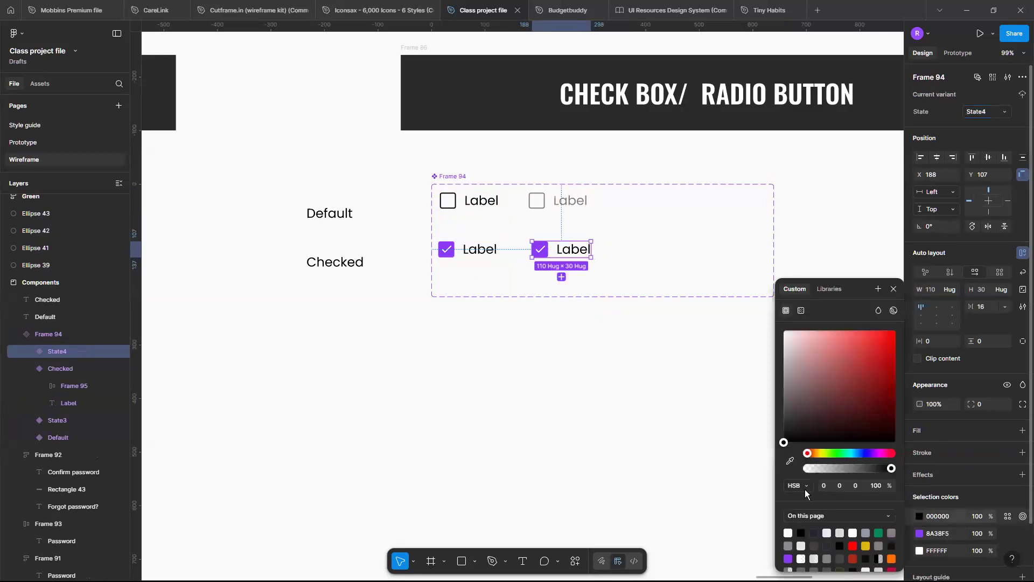
click(788, 546)
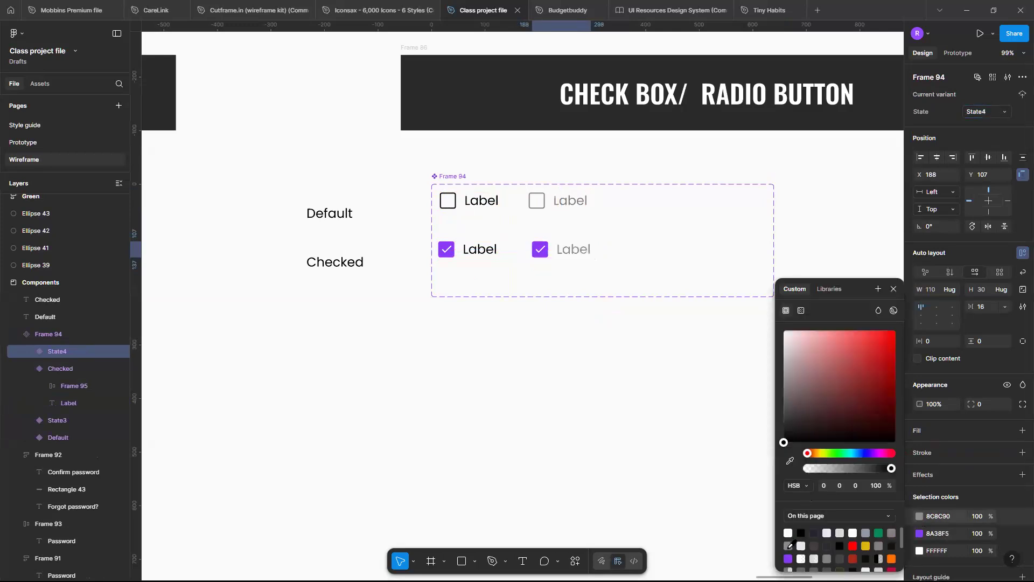
click(920, 533)
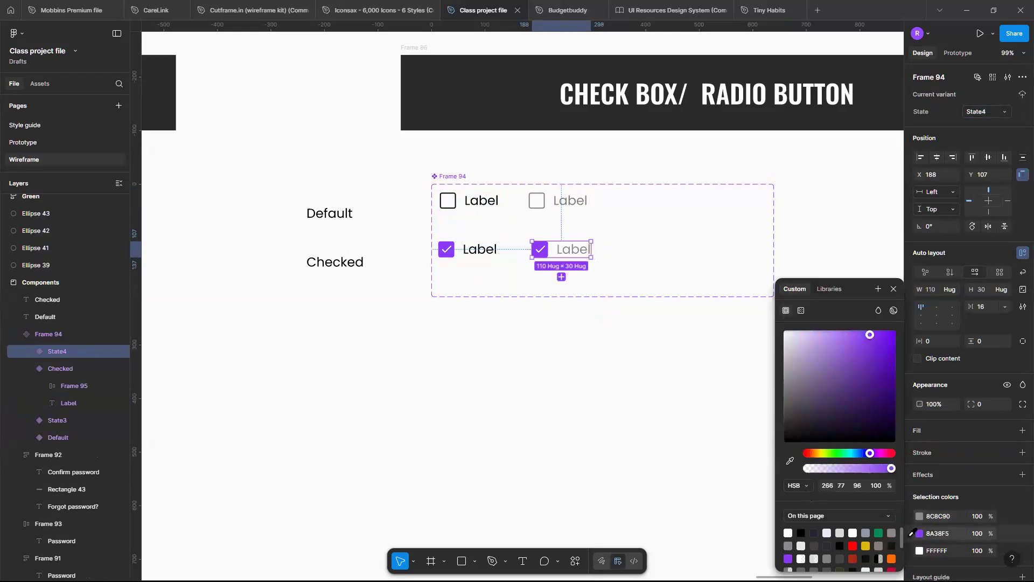
click(789, 546)
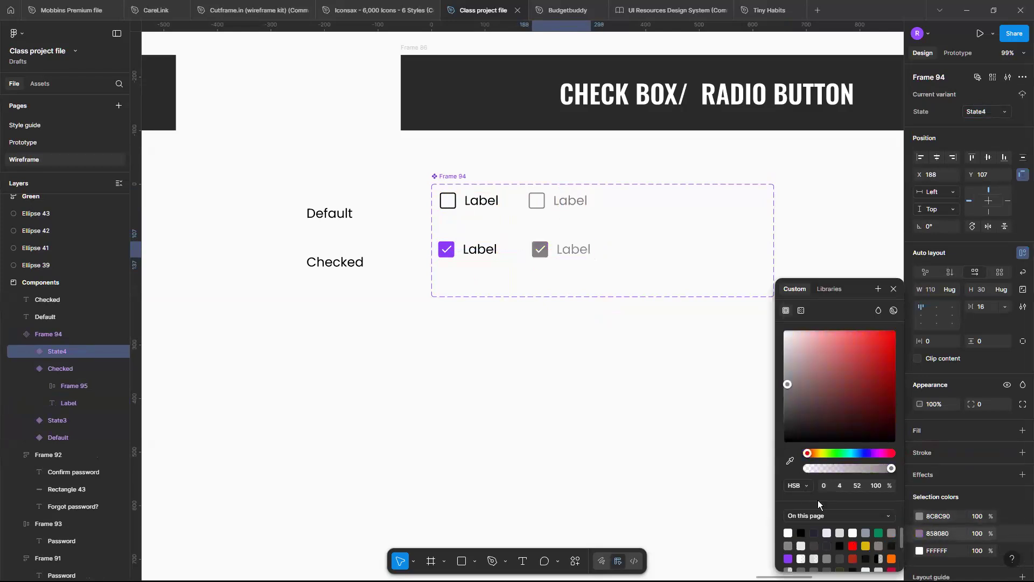
click(652, 356)
Place copies of the "Default" text label above the first and second variant columns of the component set.
scroll(652, 356, up, 1)
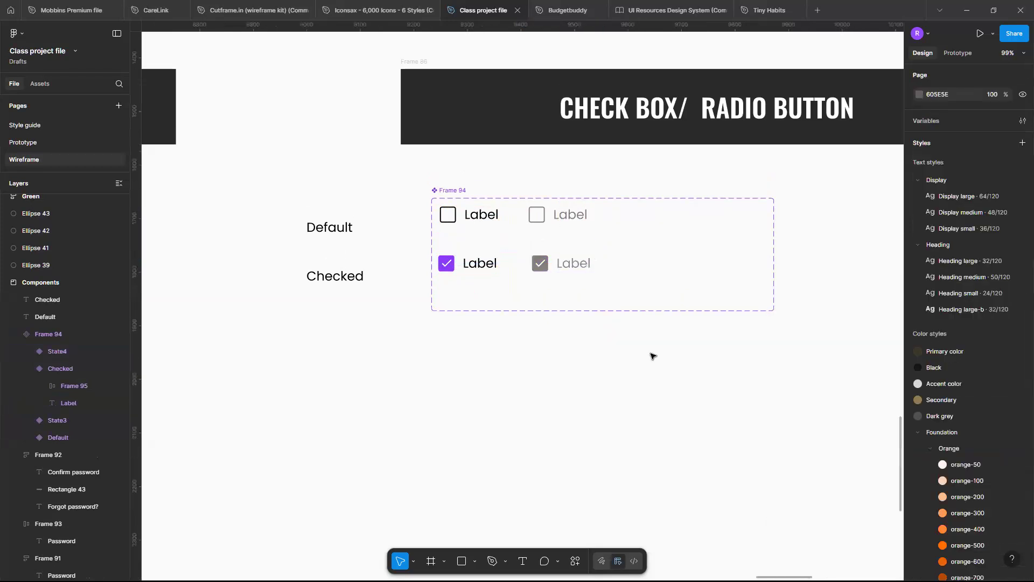
scroll(652, 355, down, 2)
scroll(652, 356, up, 1)
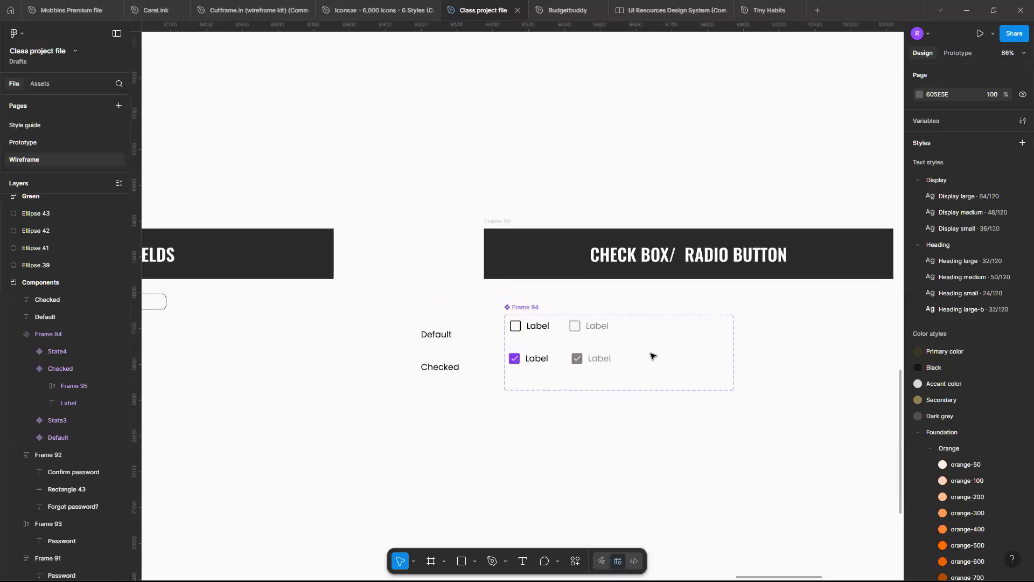
click(430, 338)
drag(431, 338, 577, 295)
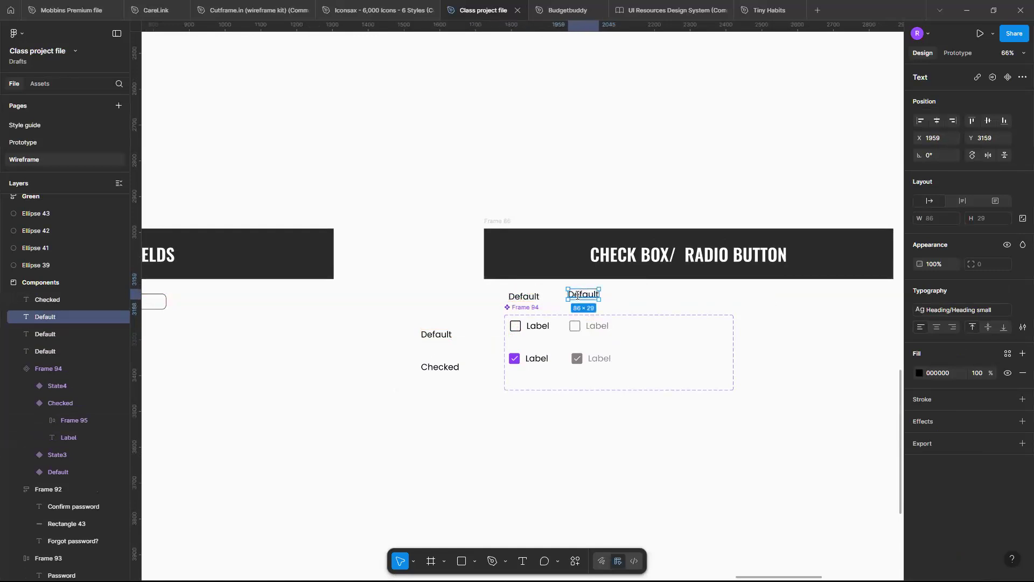
Change the text label above the greyed-out variant column to "Disabled".
double_click(577, 295)
text(D)
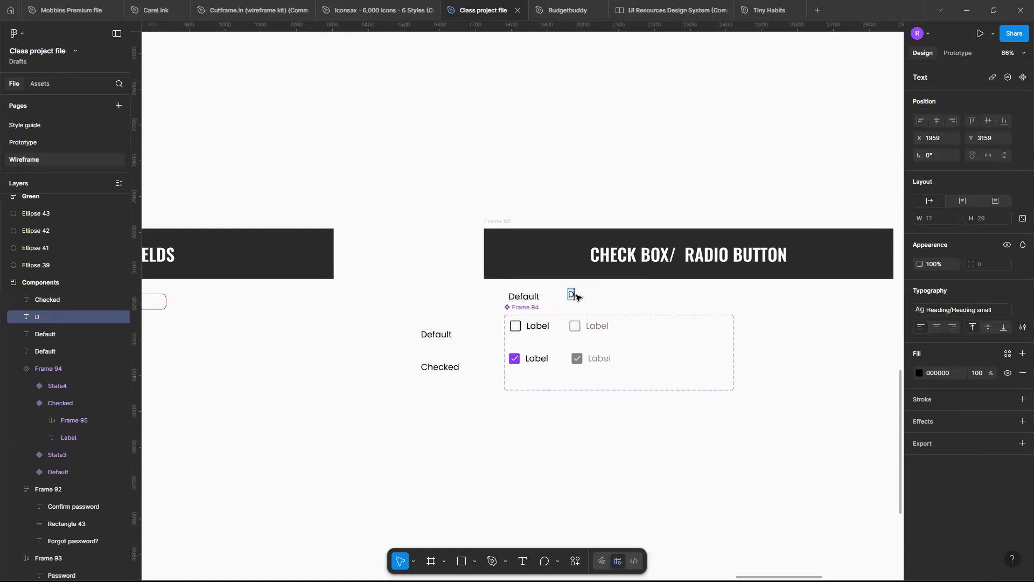
text(isabled)
key(Escape)
key(Escape)
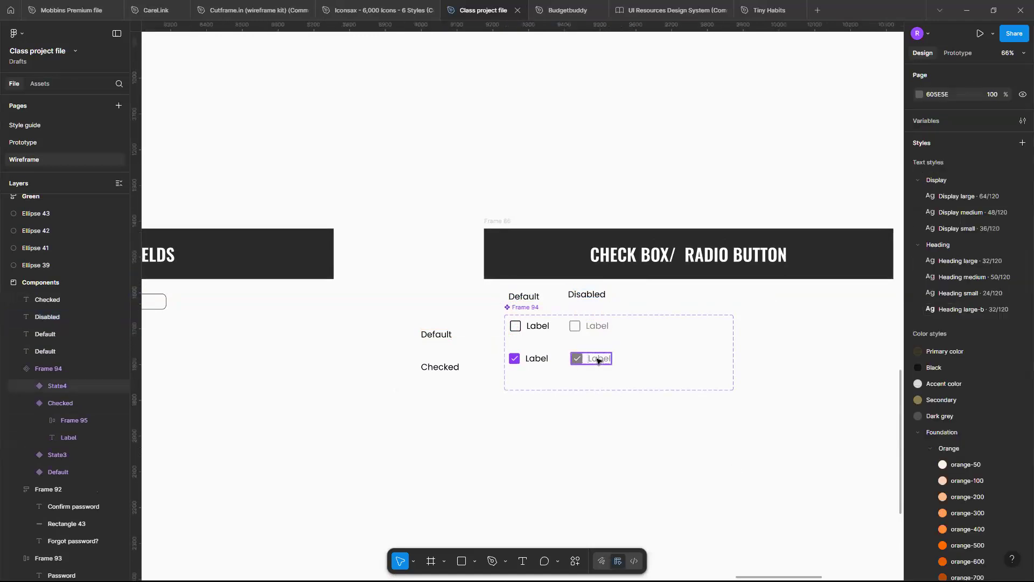
Try to set the greyed-out checked variant's State value to "Diabled".
click(591, 358)
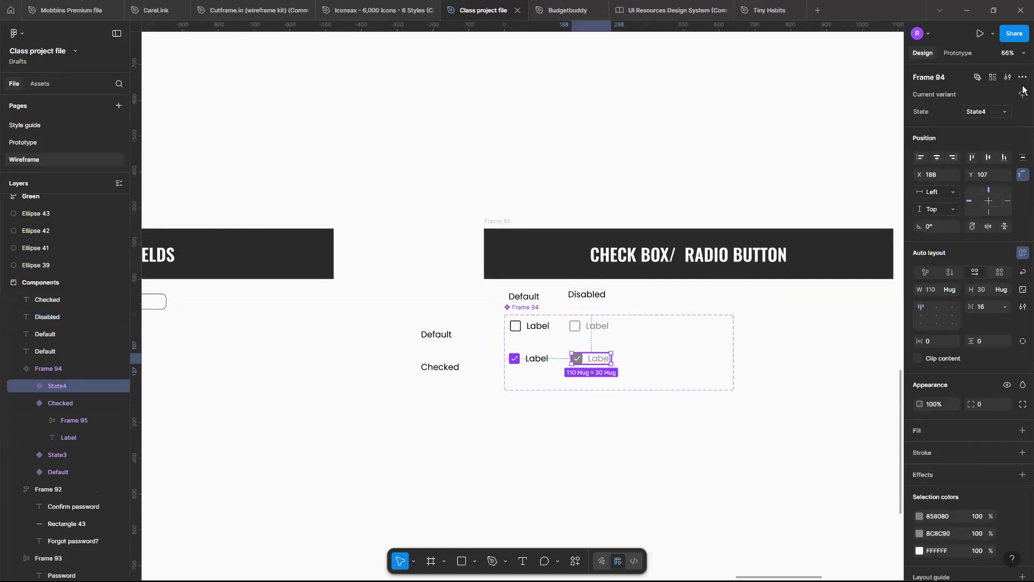
click(988, 112)
text(Diabled)
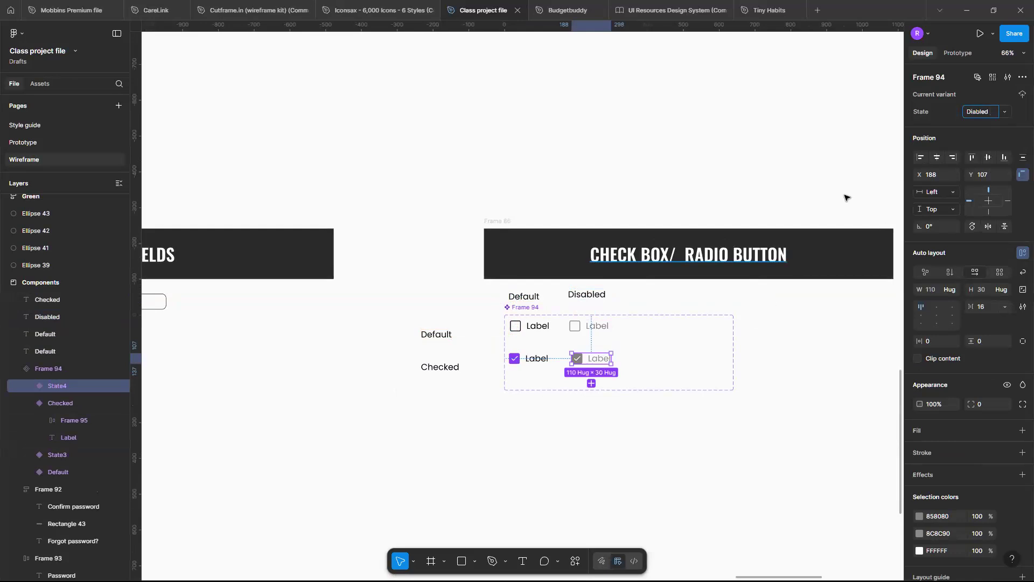
click(720, 405)
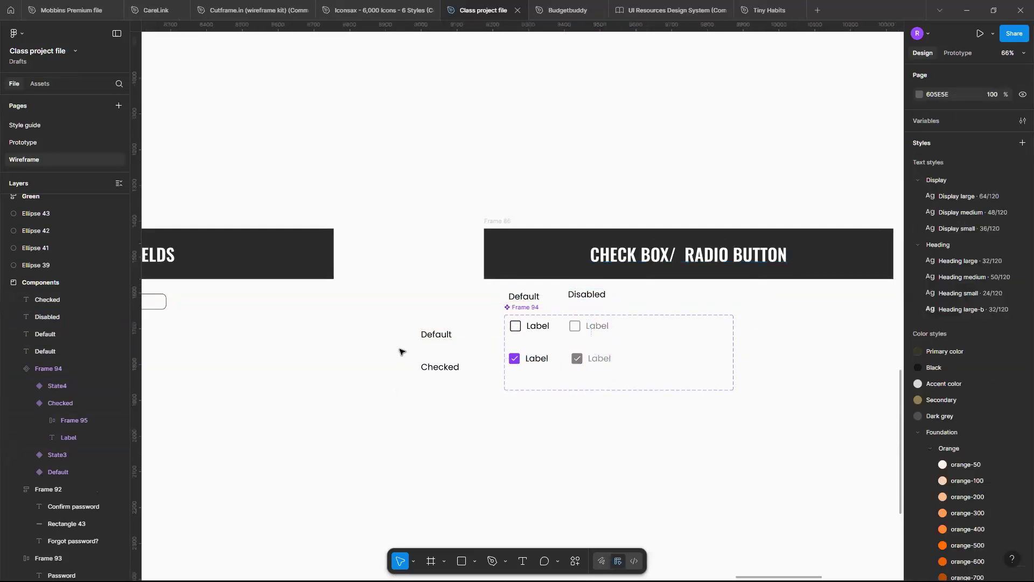
click(423, 334)
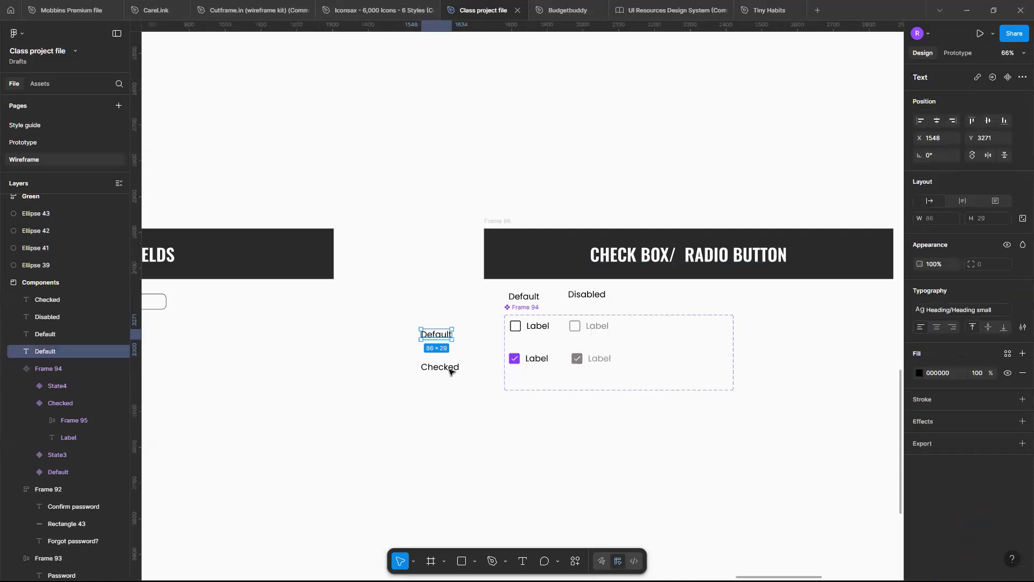
click(450, 368)
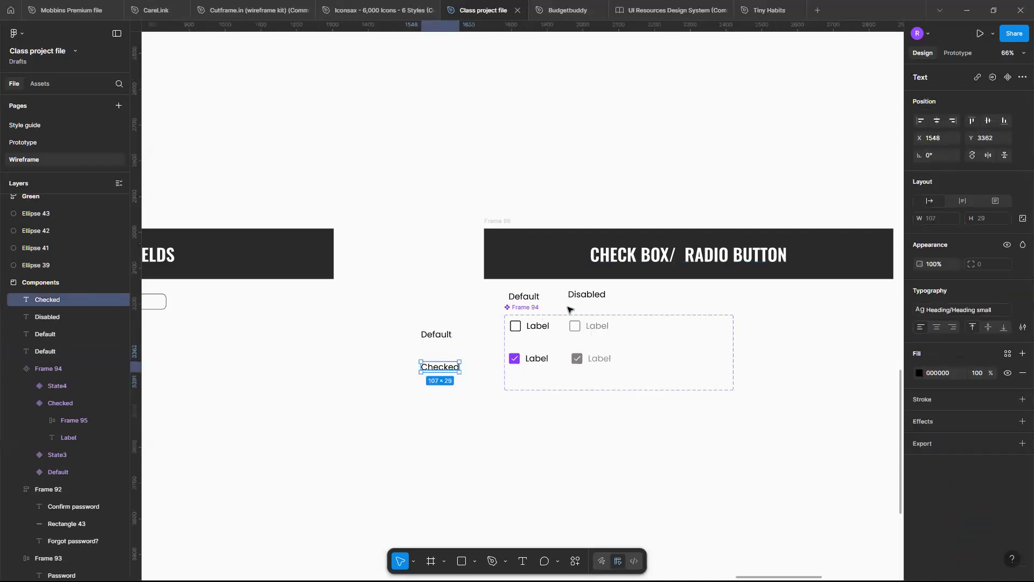
click(532, 317)
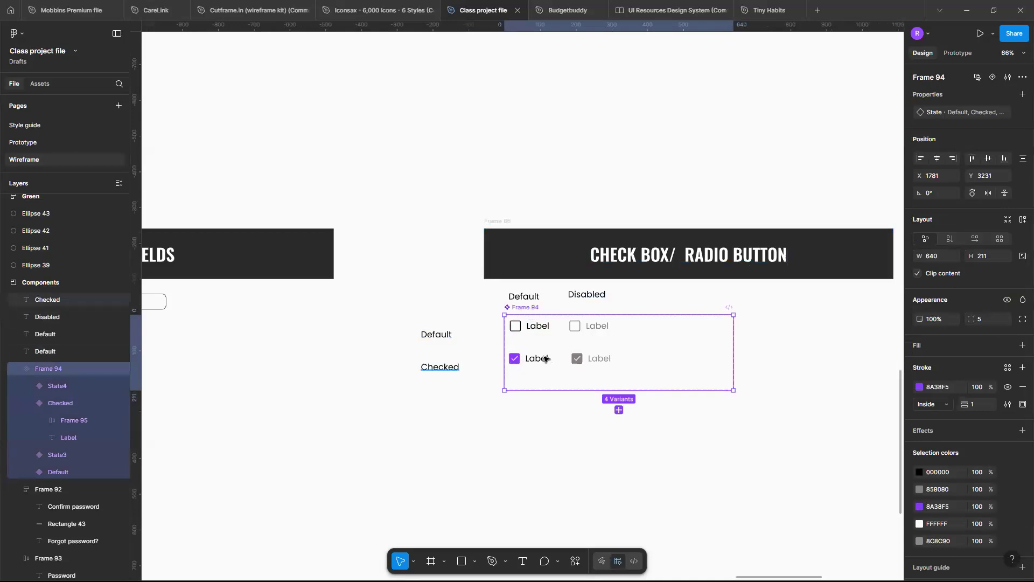
double_click(977, 113)
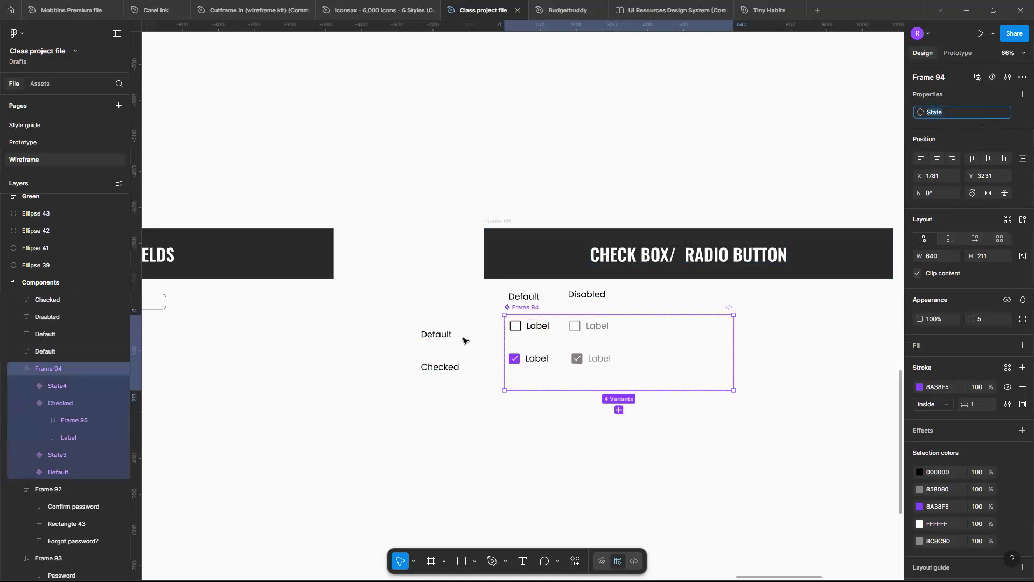
click(849, 297)
click(524, 312)
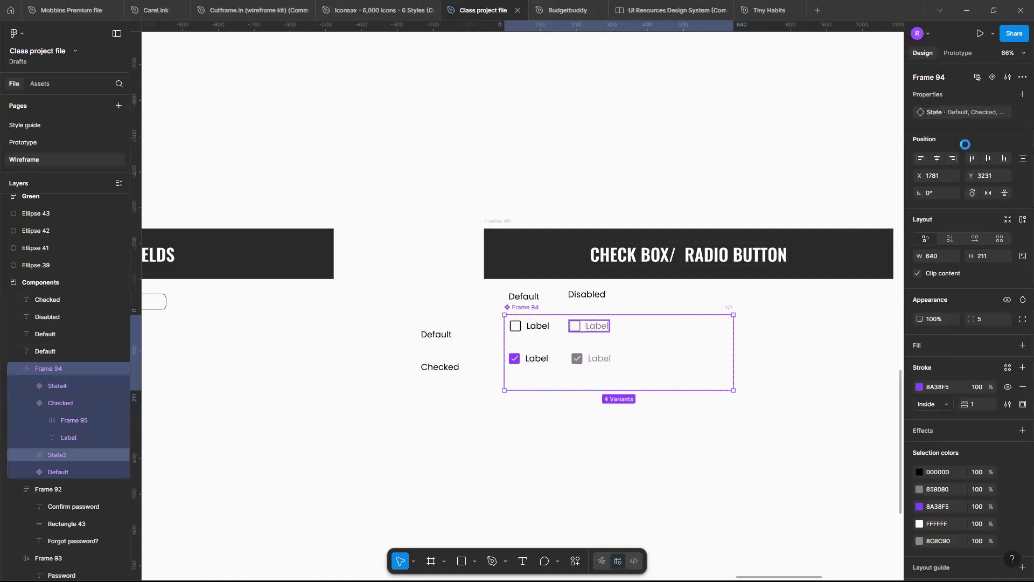
Set the State value of the greyed-out unchecked variant to "Default - DIsabled".
click(589, 326)
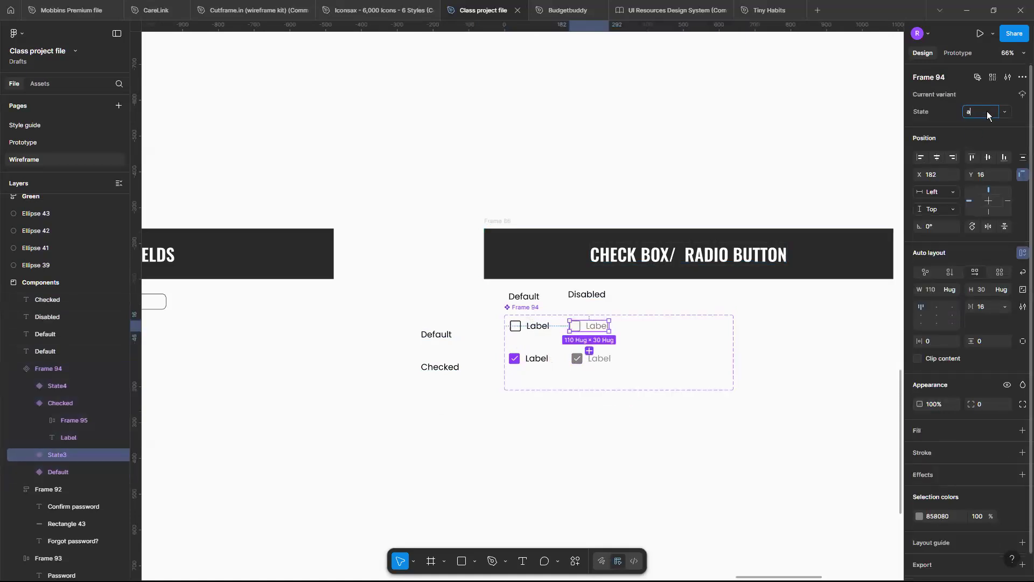
key(BackSpace)
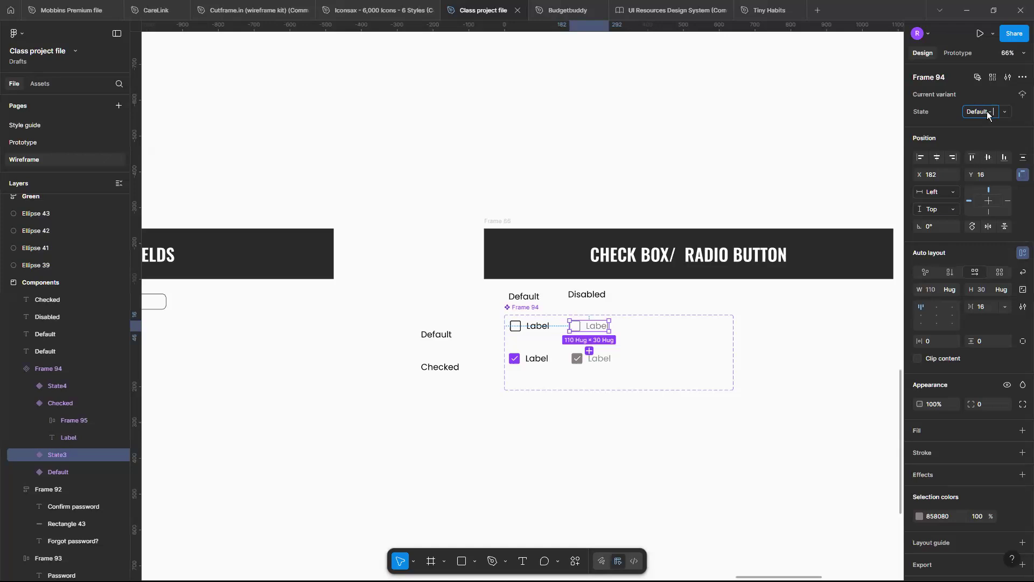
text(DIsabled)
Set the State value of the greyed-out checked variant to "Checked - DIsabled".
click(579, 357)
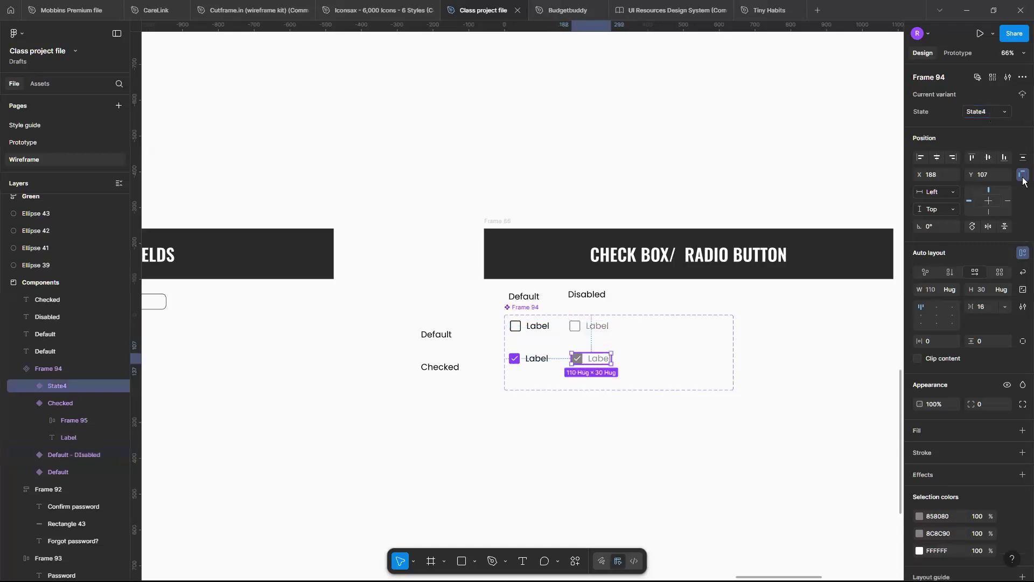
click(991, 111)
text(Checked)
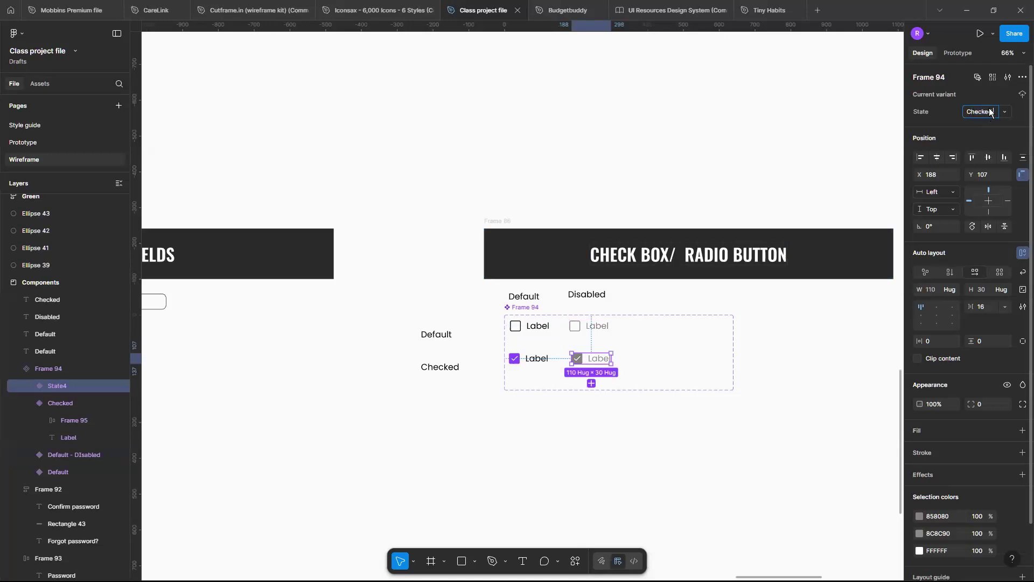
text(- DIsabled)
click(757, 422)
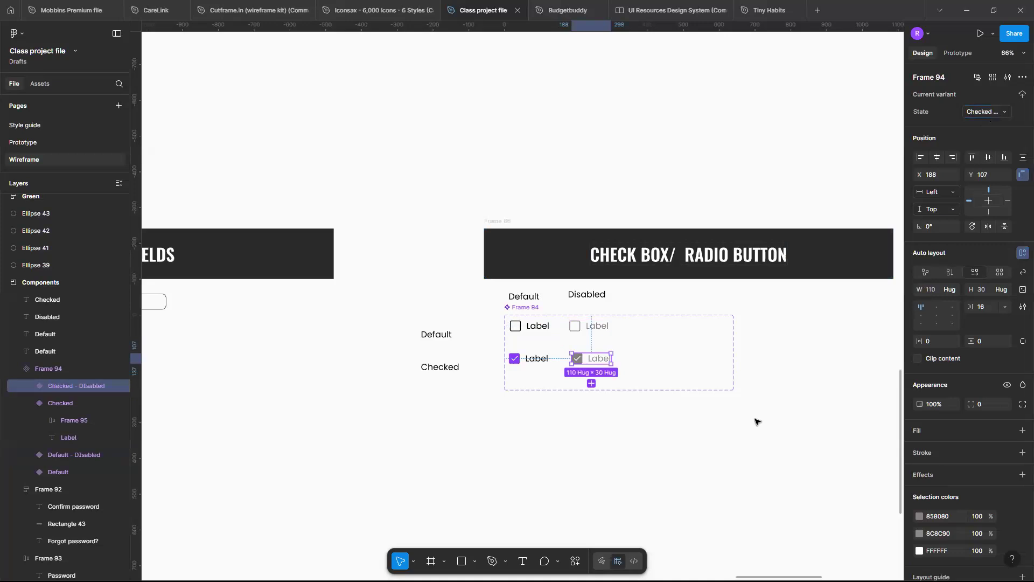
Duplicate the greyed-out unchecked variant twice to form a third column of two stacked variants at X 374 inside the component set.
scroll(757, 421, up, 2)
scroll(757, 422, down, 3)
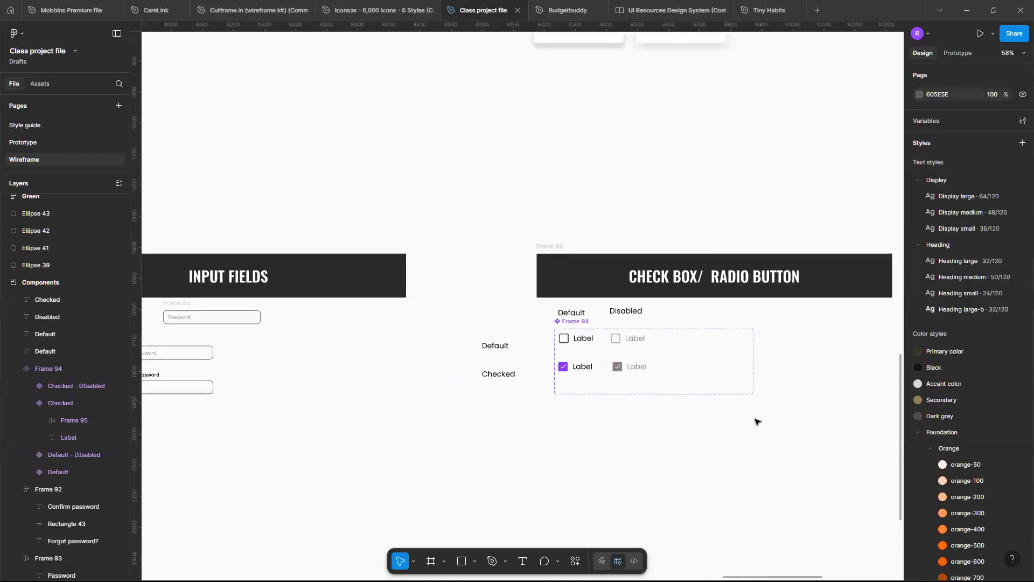
scroll(754, 420, up, 3)
click(558, 291)
key(ctrl+d)
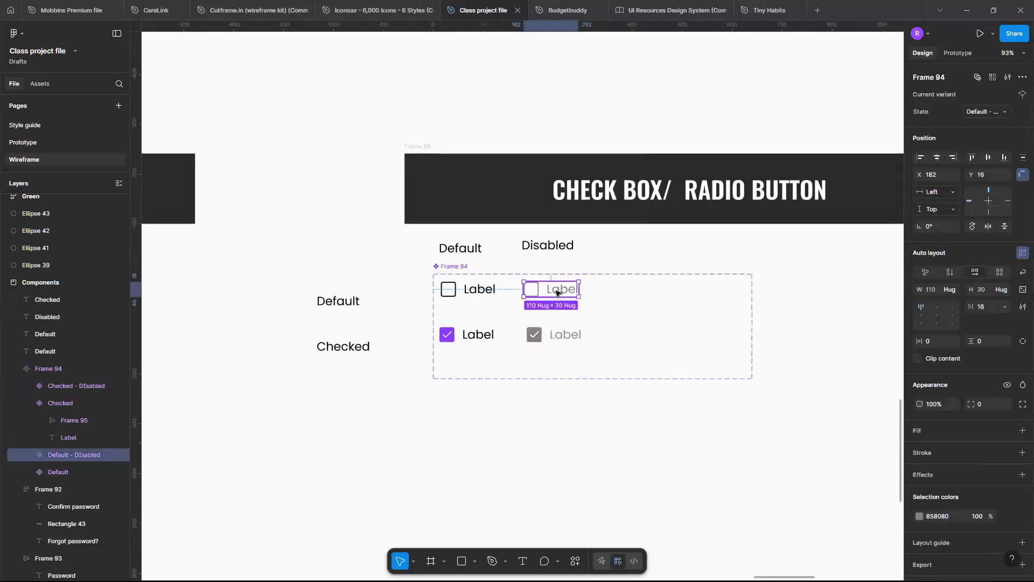
mouse_move(613, 291)
mouse_down()
mouse_move(657, 293)
mouse_move(652, 333)
mouse_up()
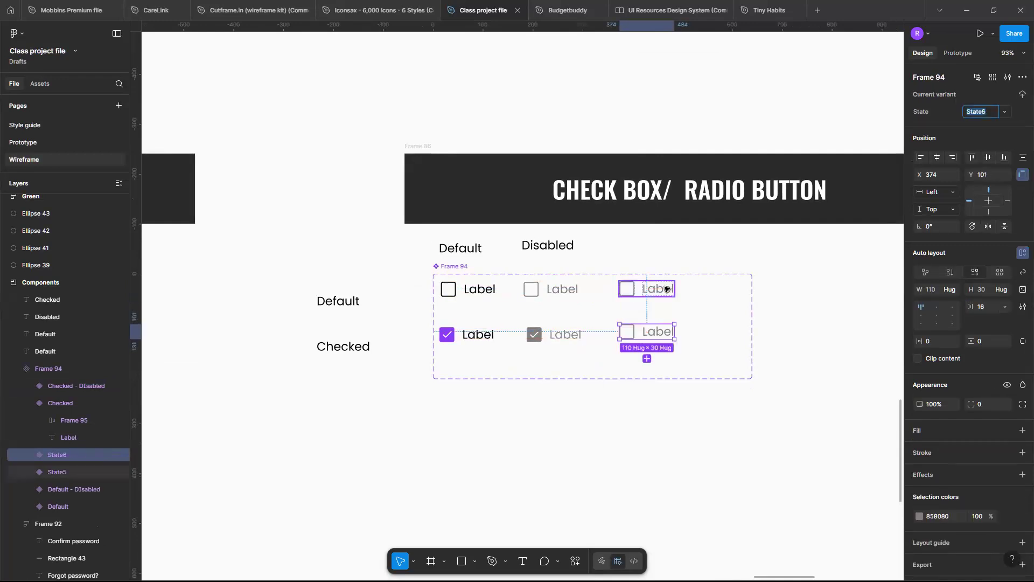
Recolour both unchecked variants in the third column to red C20C38.
click(665, 285)
shift+click(669, 335)
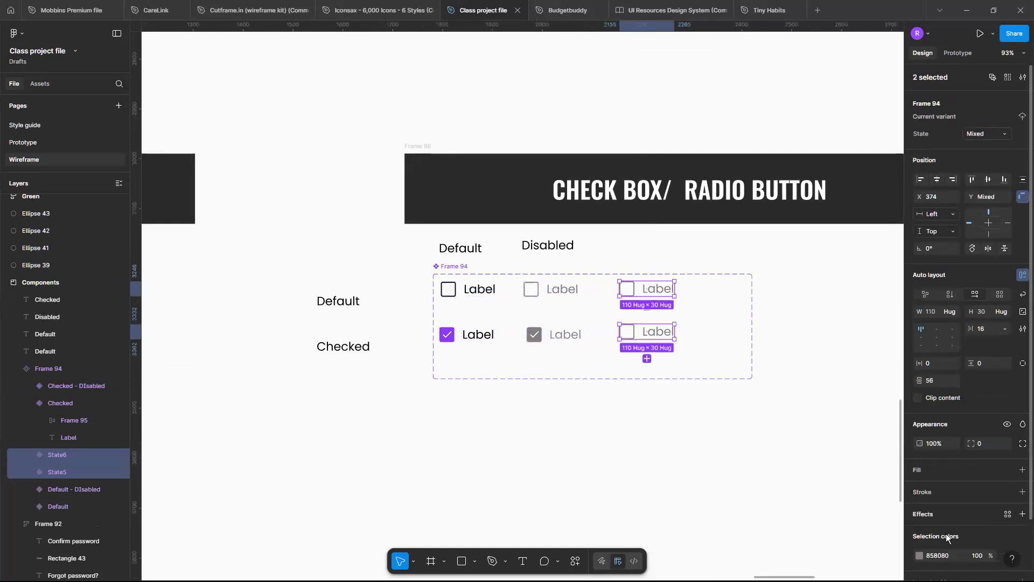
click(919, 555)
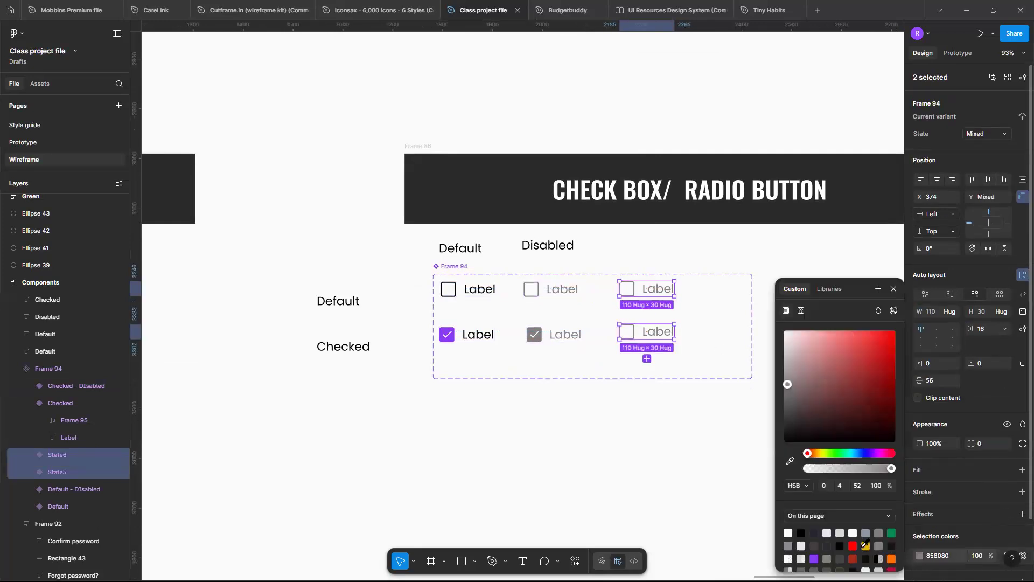
click(853, 558)
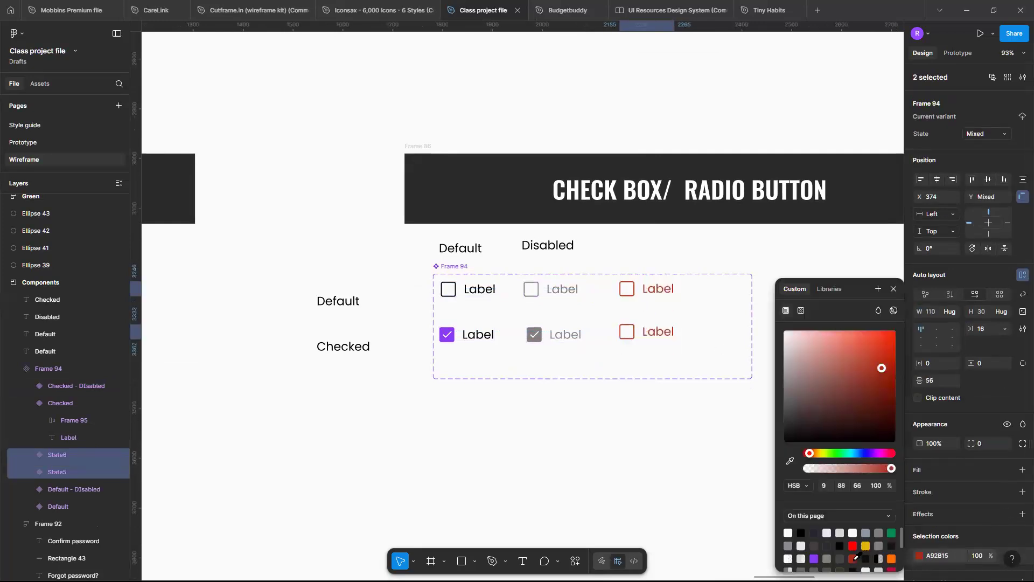
scroll(857, 557, down, 2)
scroll(876, 538, up, 1)
click(893, 541)
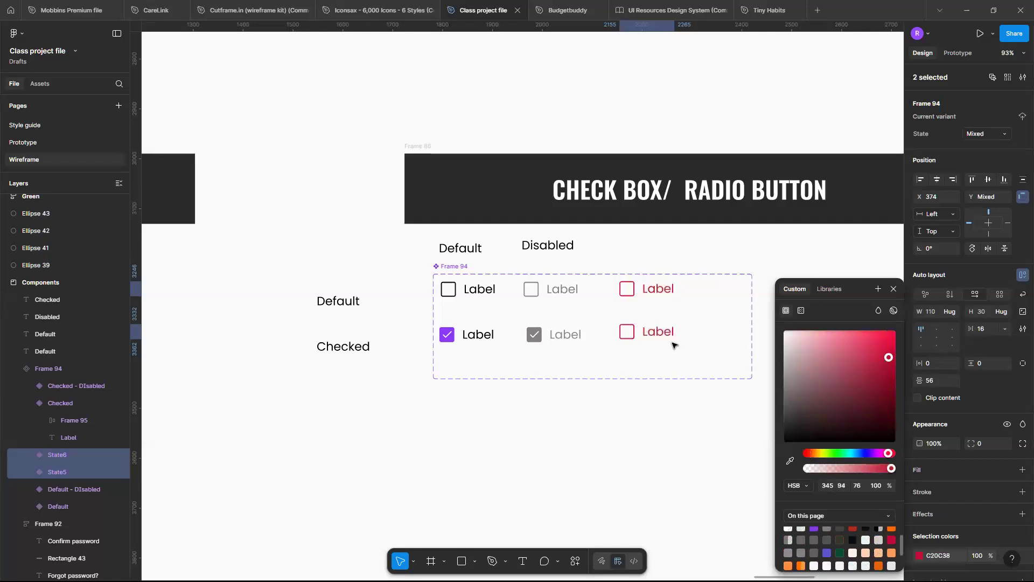
click(695, 355)
Add the text "Error! Something just occured" beneath the label of the lower red check box.
ctrl+scroll(695, 354, up, 5)
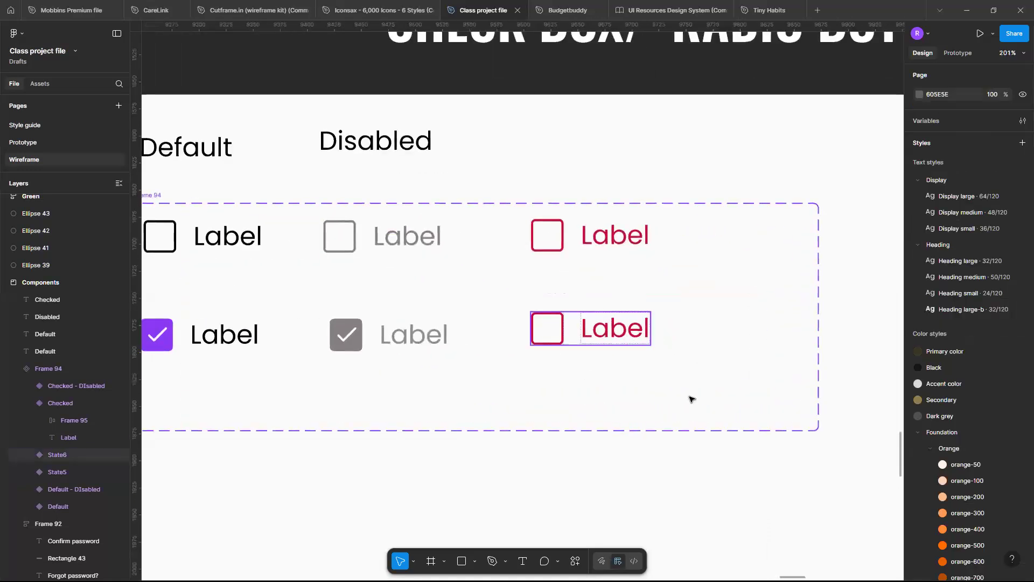
key(t)
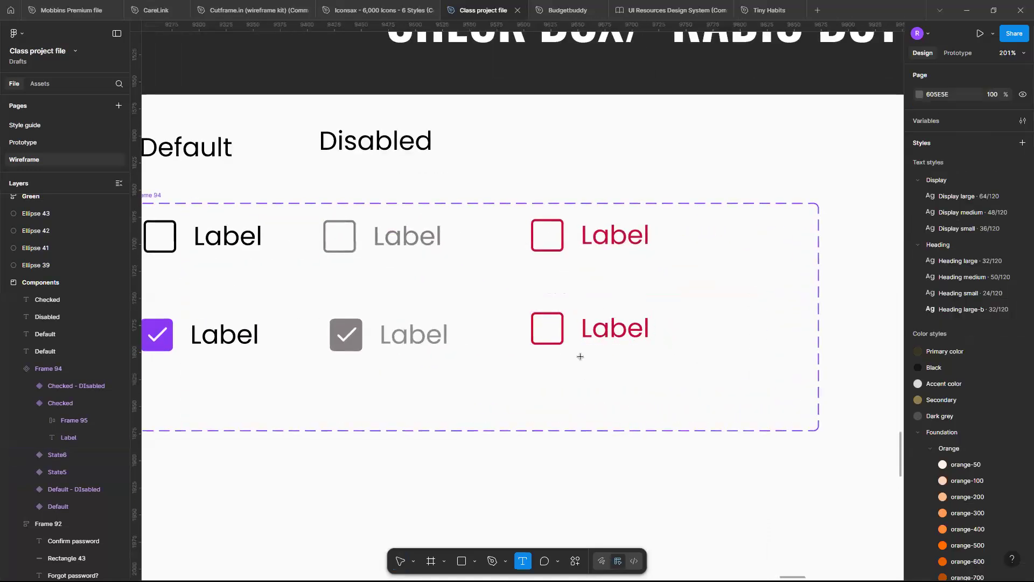
click(586, 363)
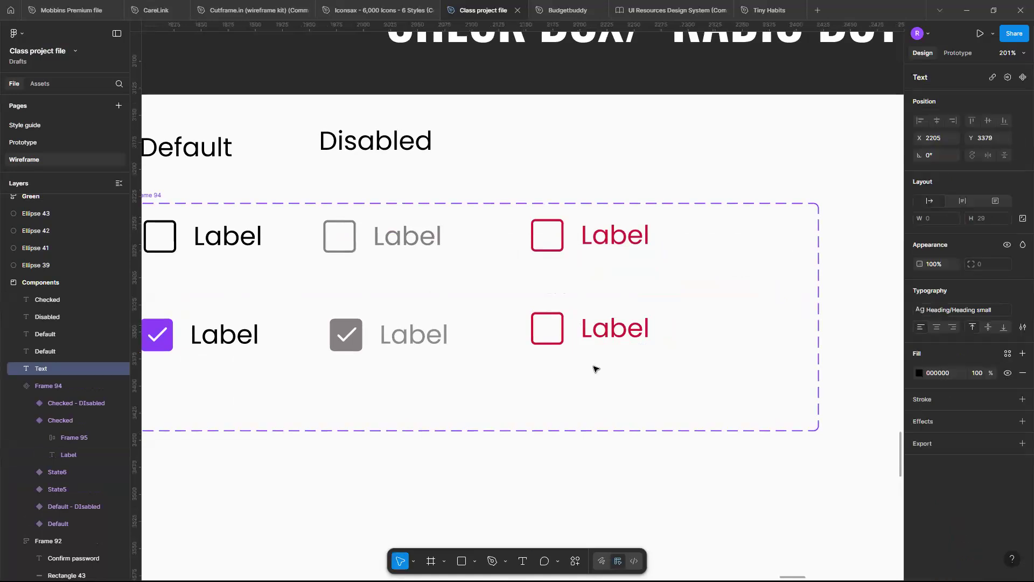
text(Error! S)
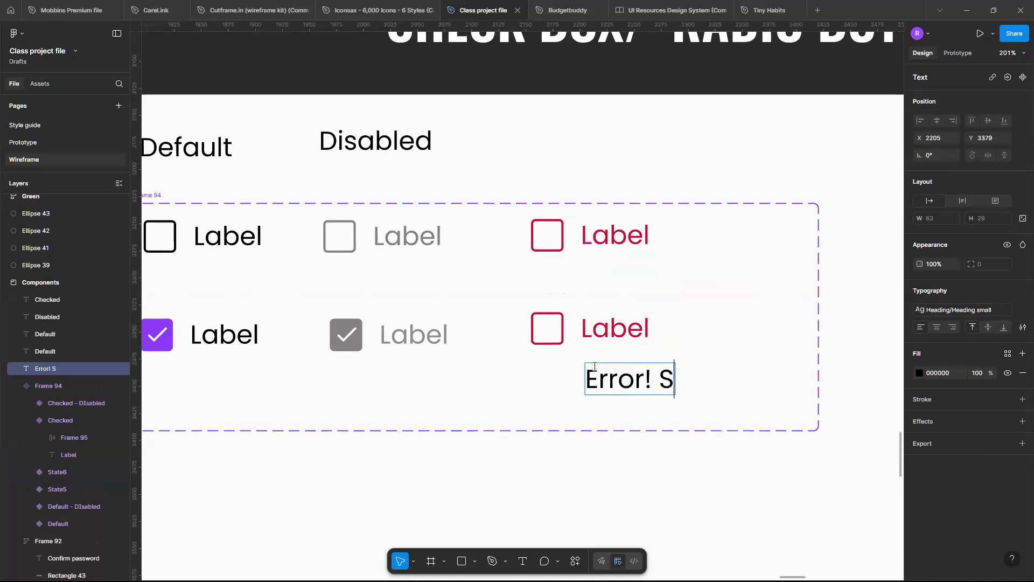
text(omething ju)
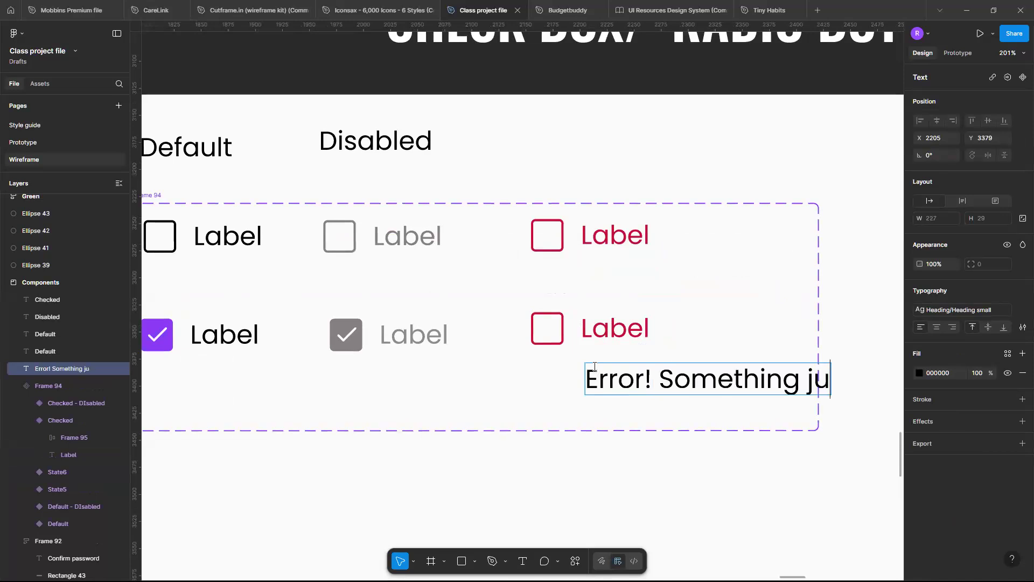
text(st occured)
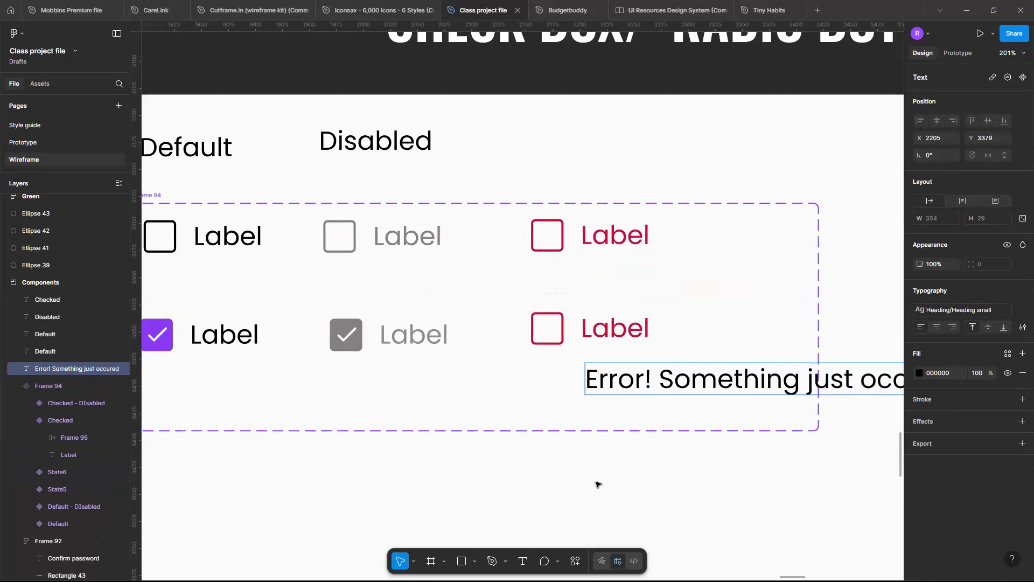
key(Escape)
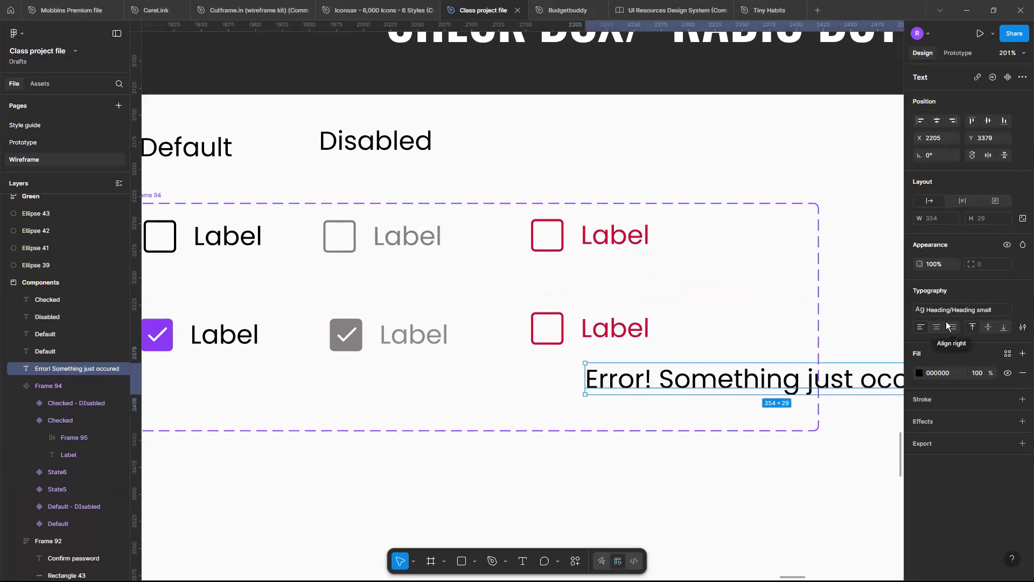
Detach the error message from its Heading small text style and set its font size to 12.
click(974, 306)
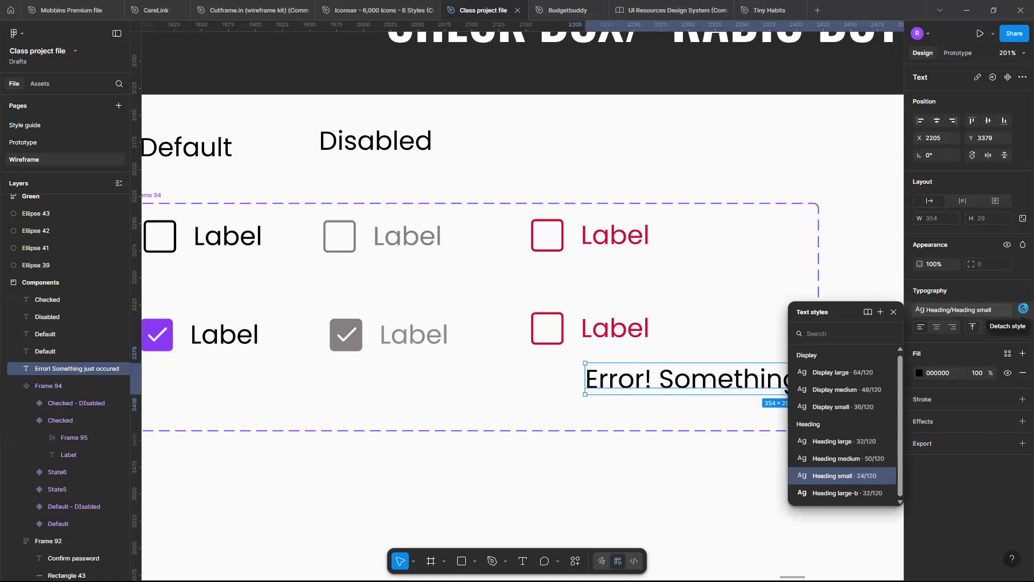
click(1023, 308)
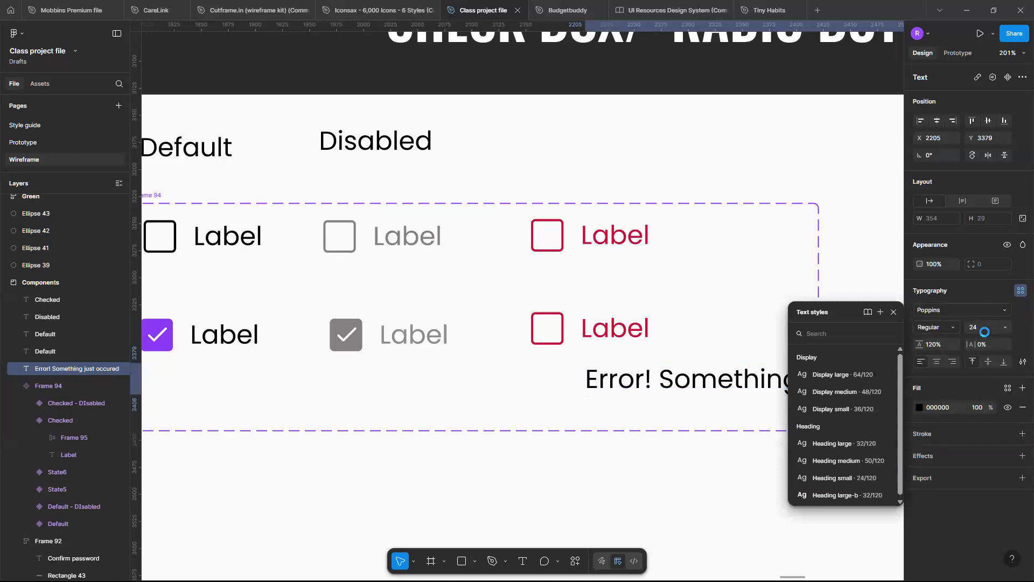
click(982, 327)
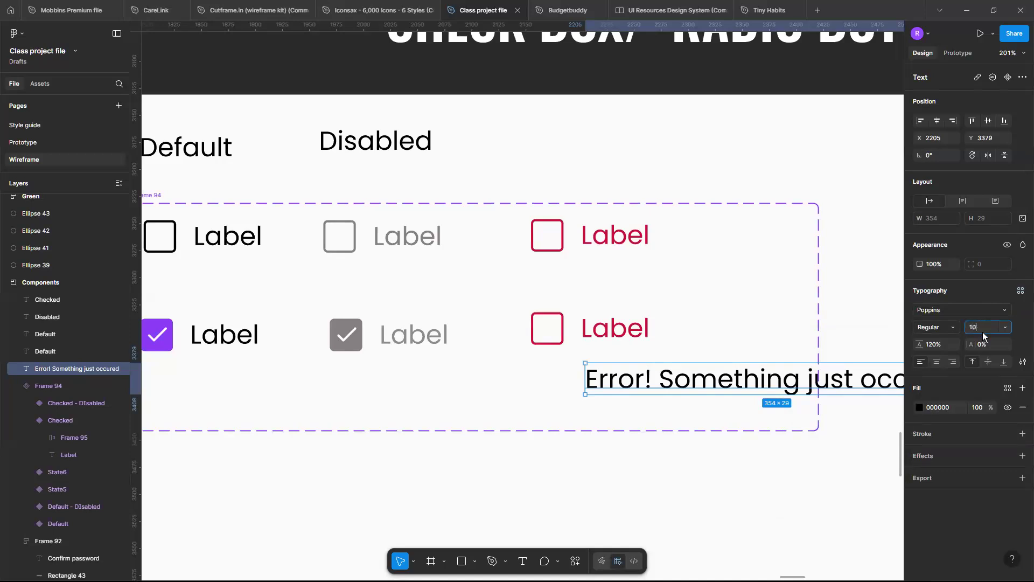
key(Return)
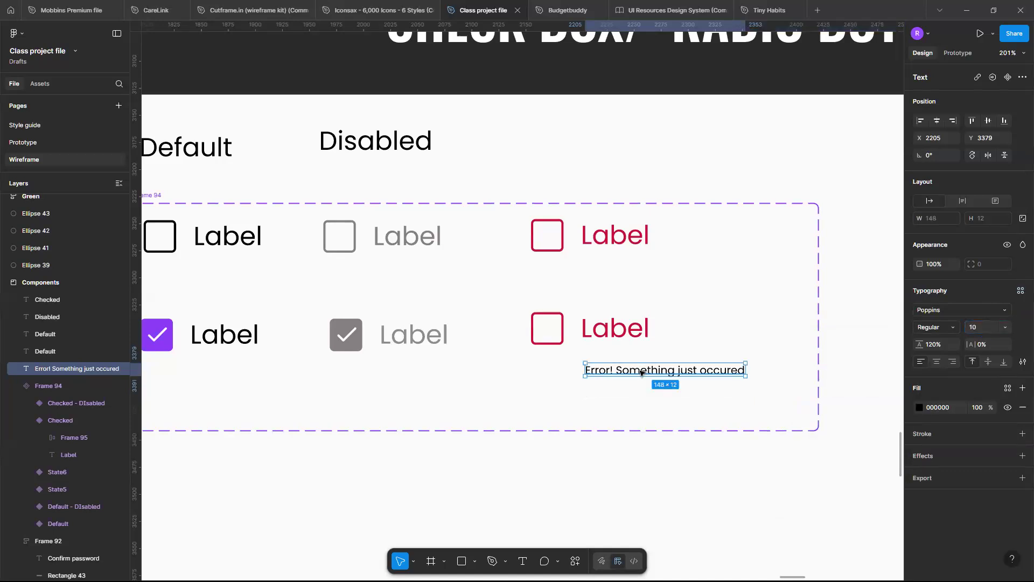
scroll(641, 371, up, 5)
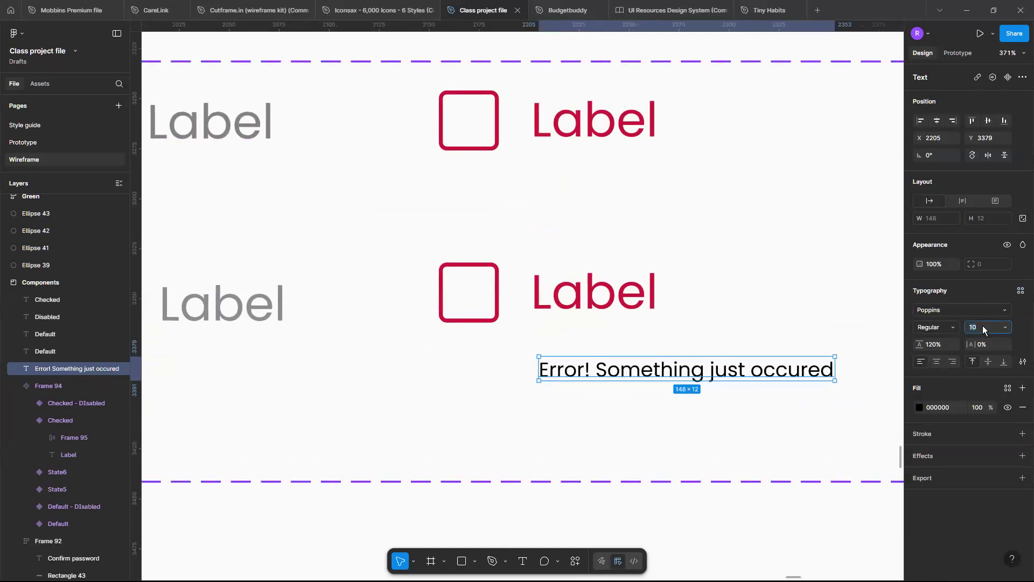
key(Return)
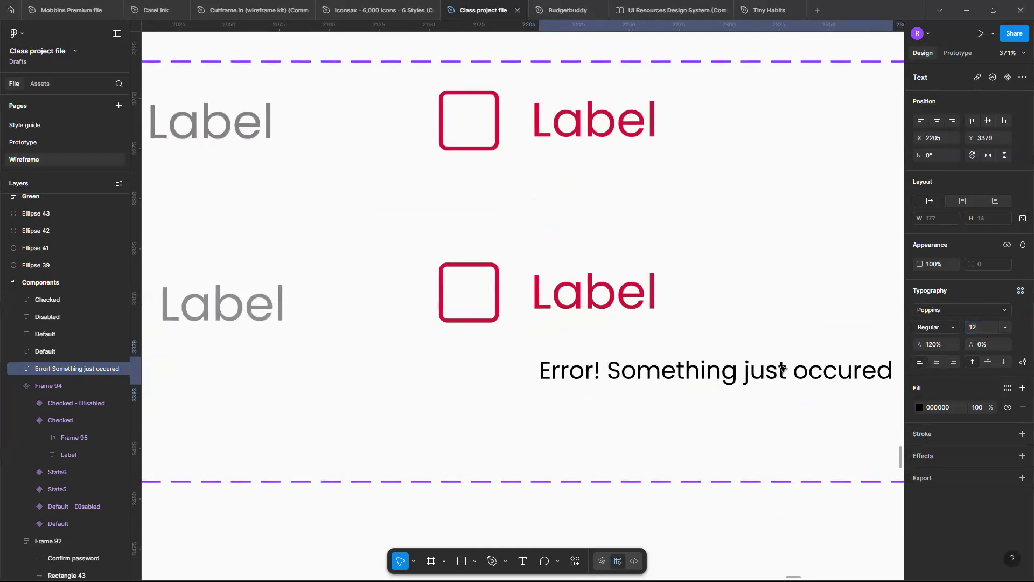
Move the error message directly under the lower red label, left-aligned with it at X 2201, Y 3365.
scroll(662, 377, up, 4)
scroll(661, 377, down, 4)
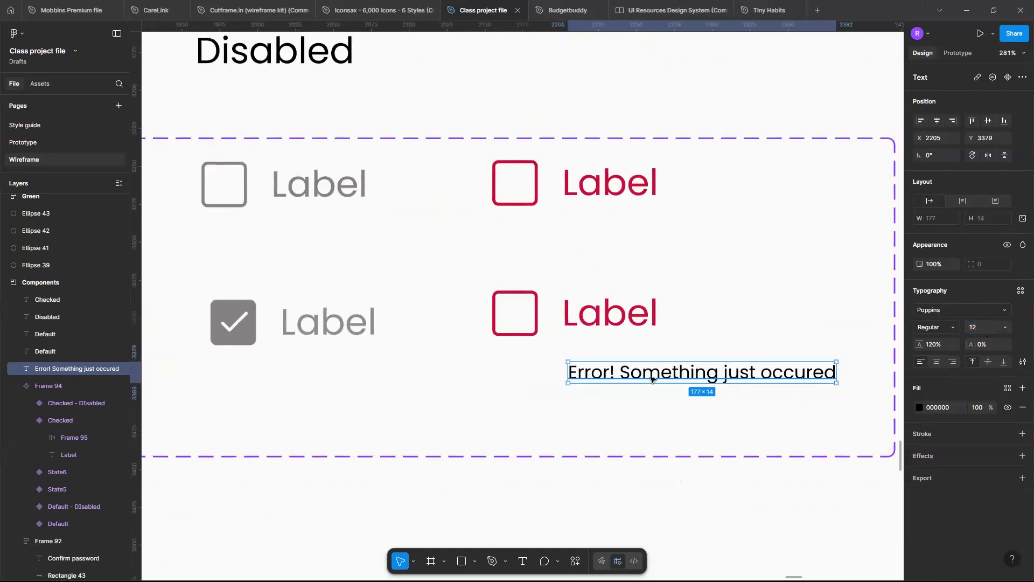
drag(662, 377, 618, 362)
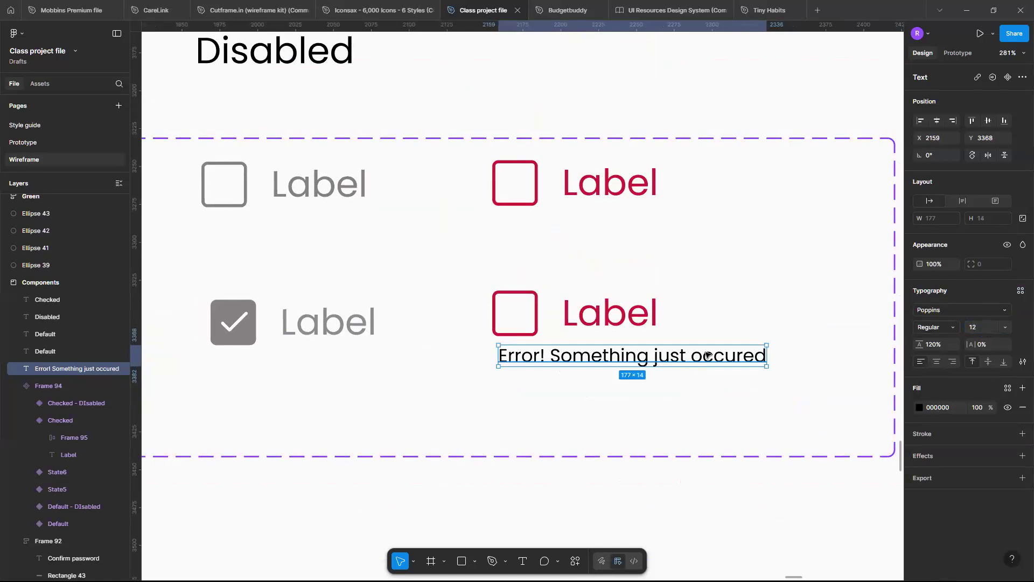
drag(743, 359, 769, 349)
scroll(769, 349, down, 3)
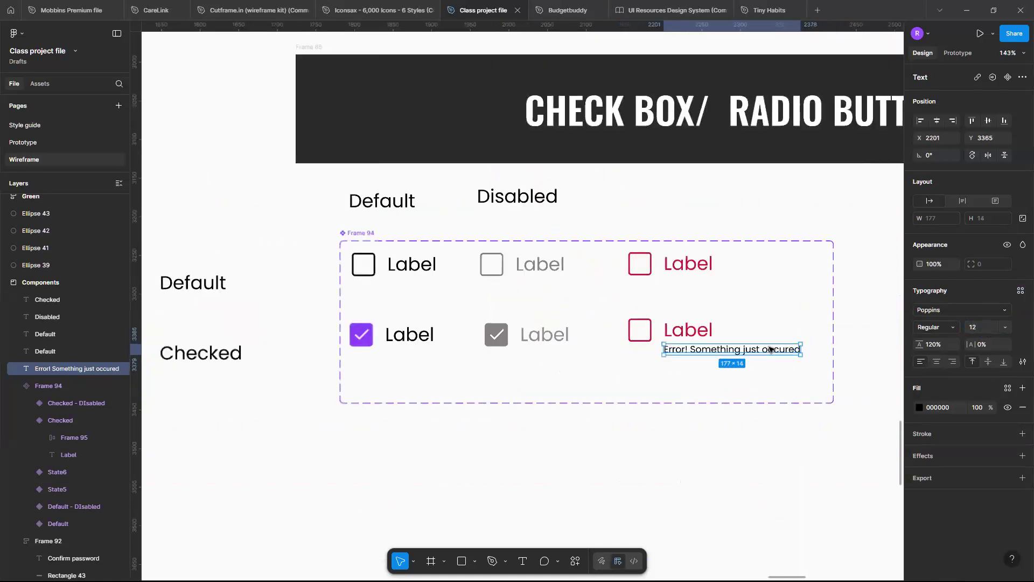
scroll(667, 415, up, 1)
key(Escape)
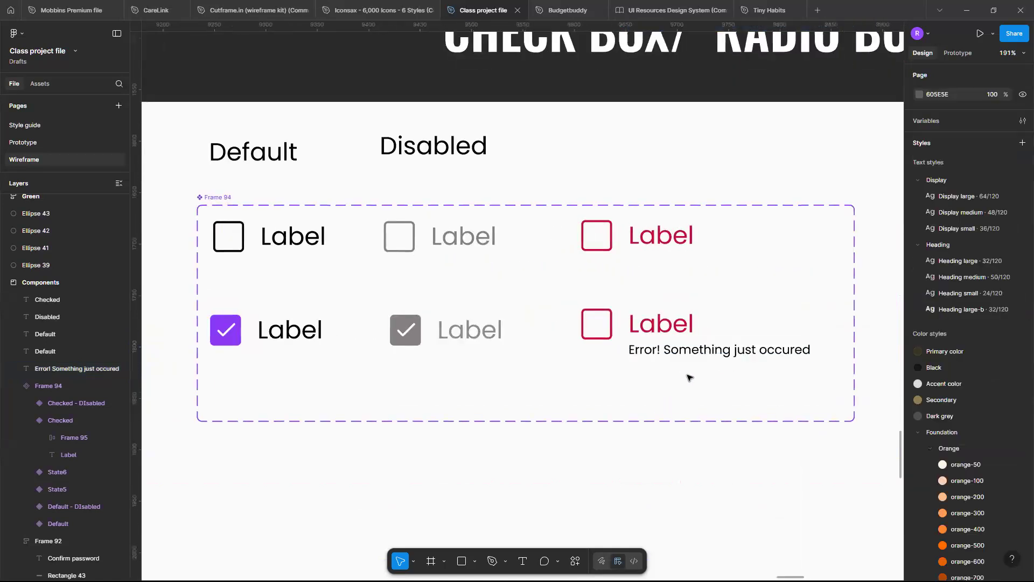
scroll(689, 377, down, 2)
scroll(689, 376, up, 2)
scroll(690, 377, down, 3)
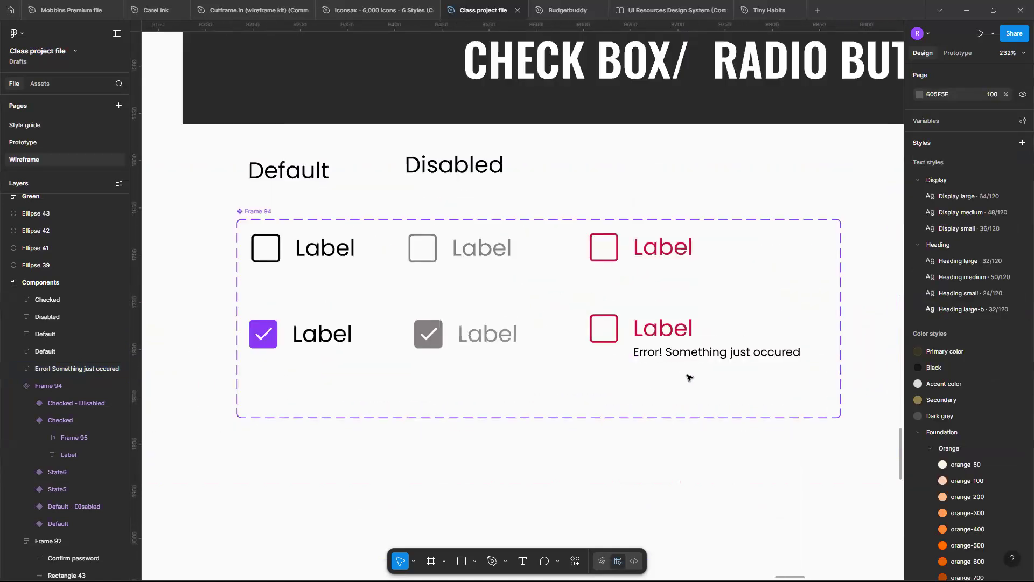
scroll(689, 377, down, 3)
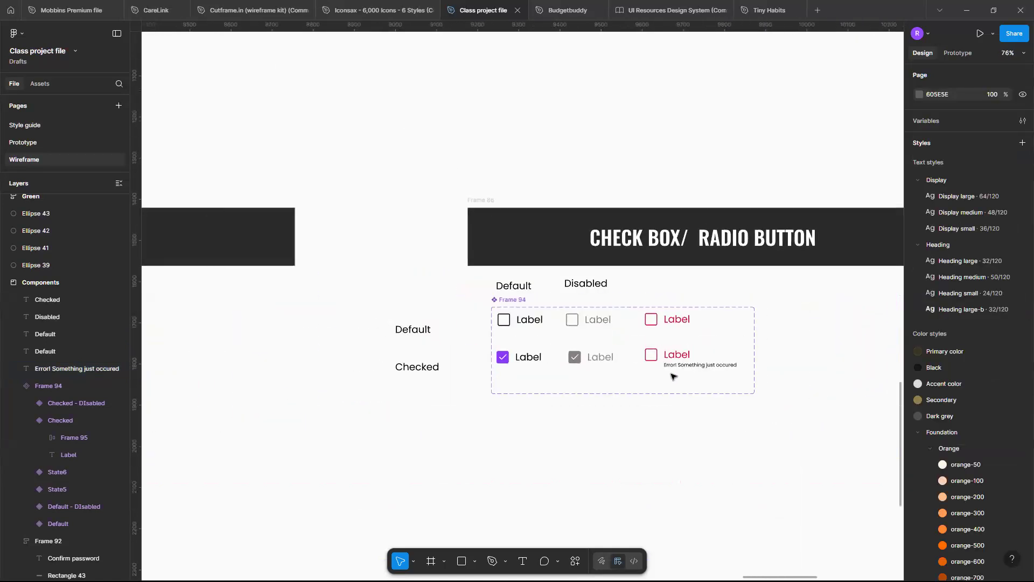
scroll(673, 376, up, 3)
scroll(673, 376, down, 5)
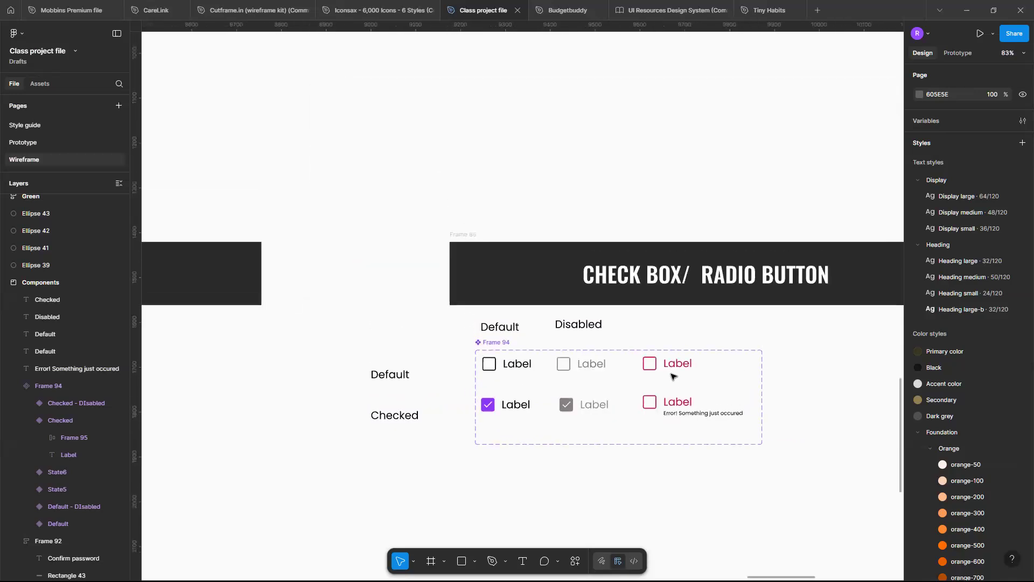
Place a circle to the right of the check box set, with a black inside stroke of 2 and a proportionally locked size of 40 × 40.
scroll(673, 376, up, 2)
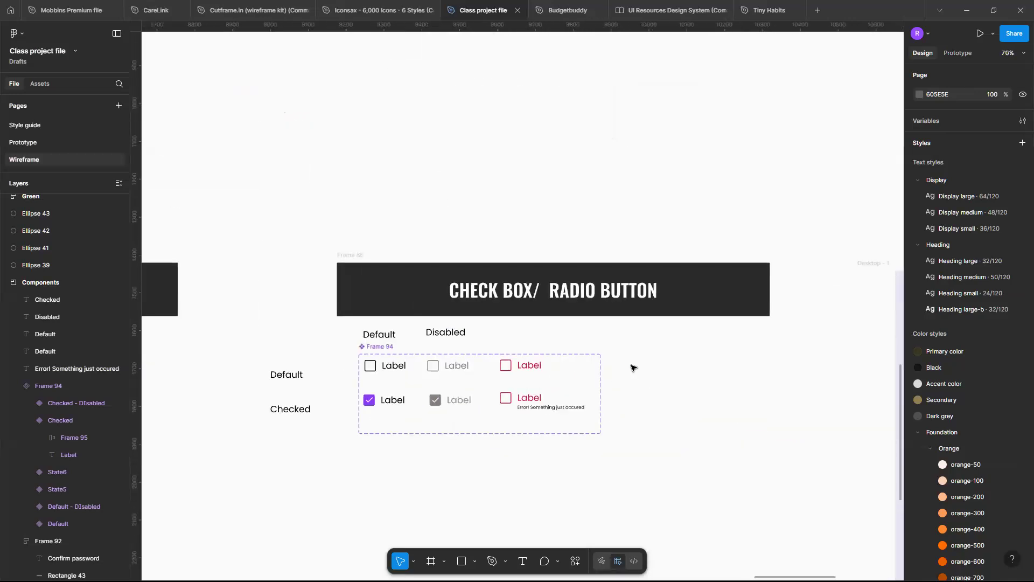
key(o)
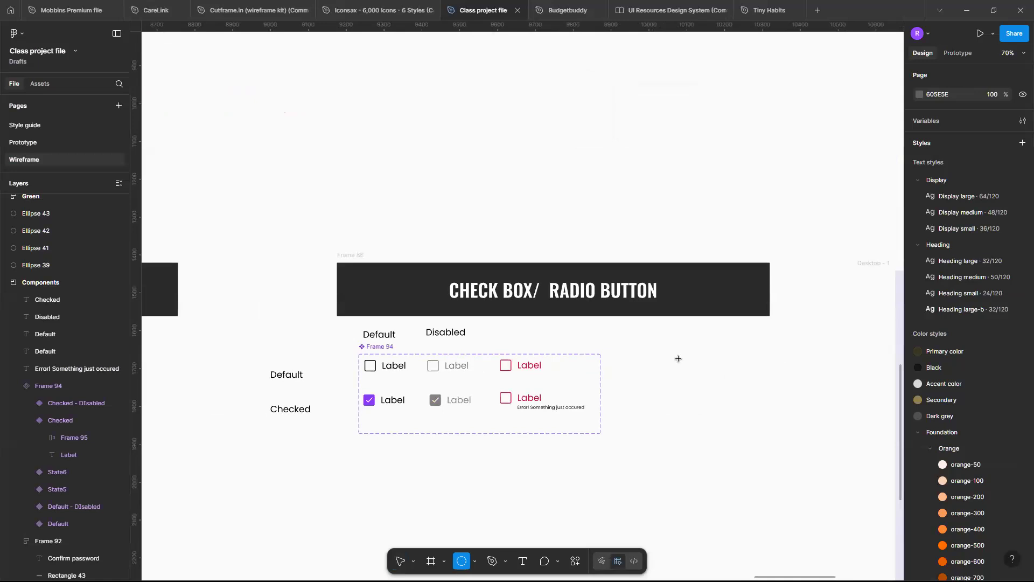
click(677, 358)
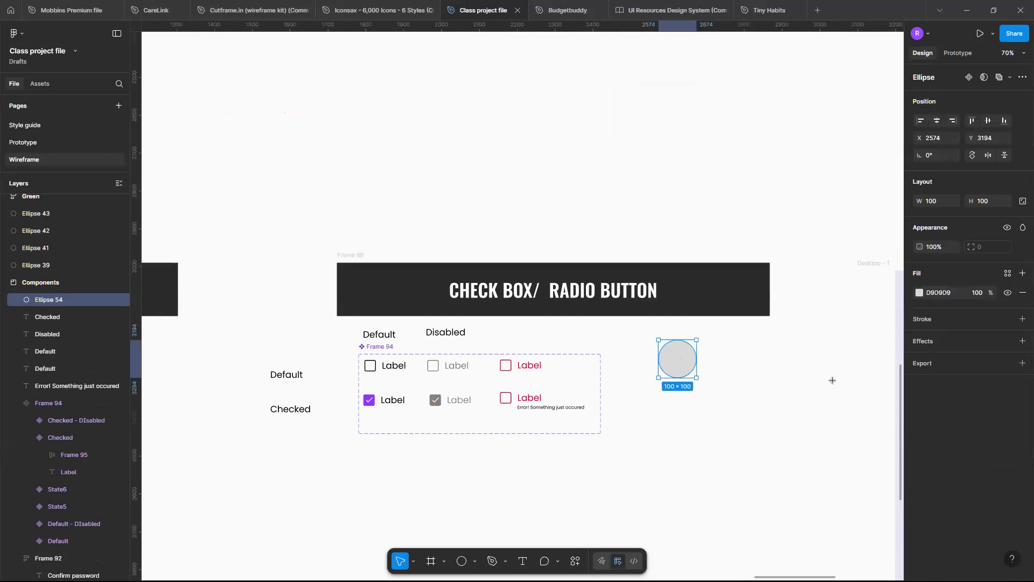
click(1023, 318)
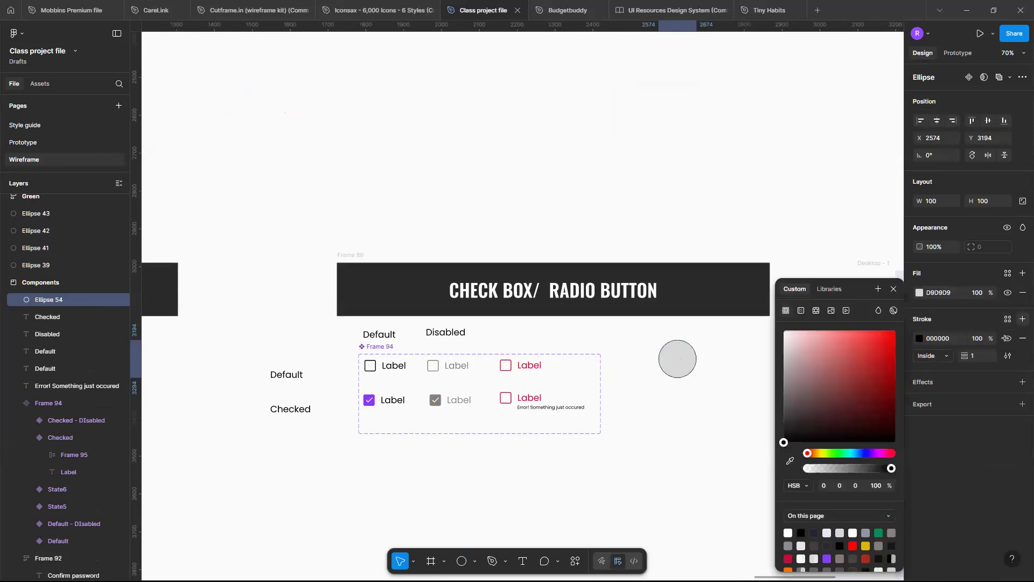
click(984, 352)
text(2)
key(Return)
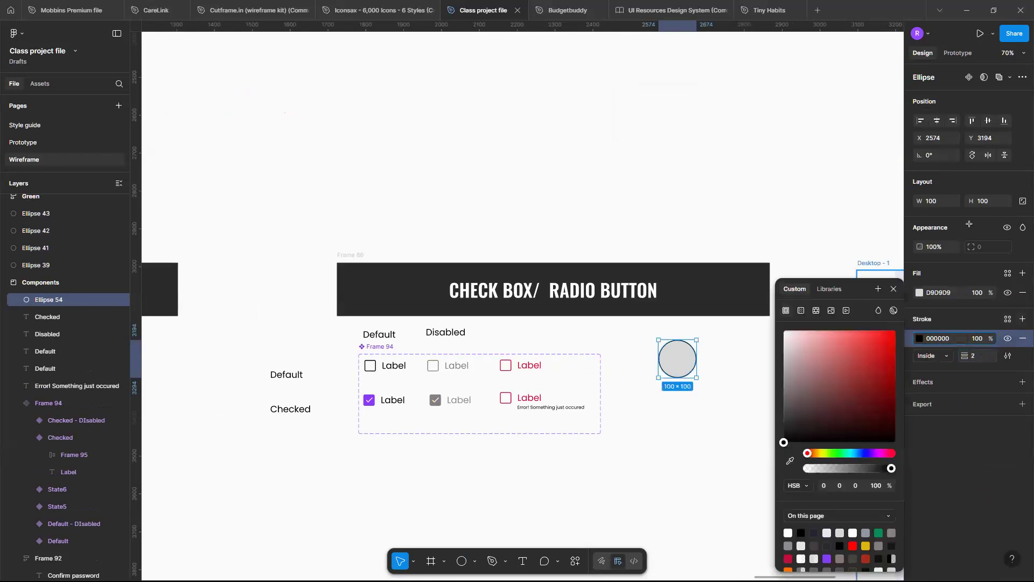
click(1023, 202)
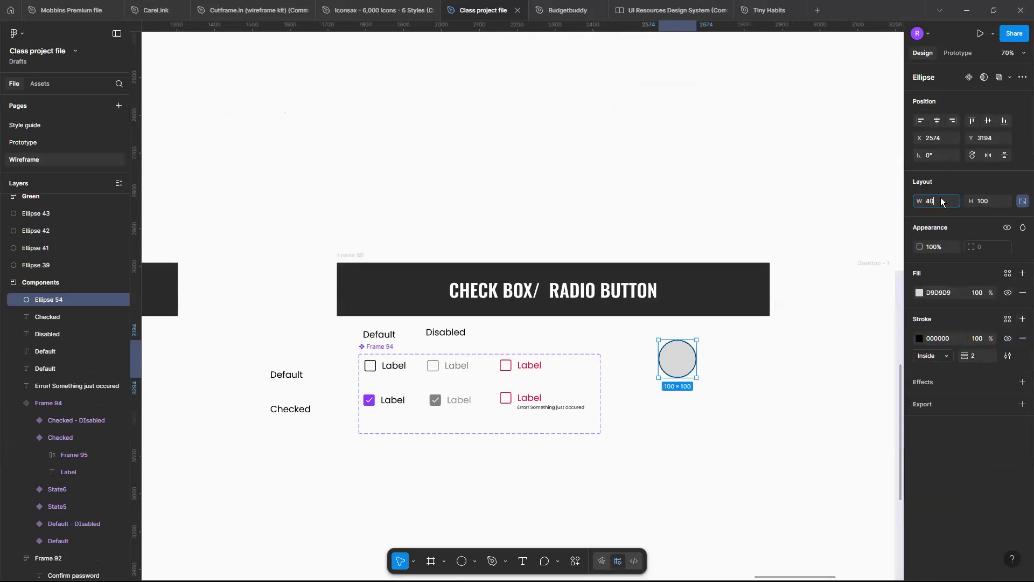
key(Return)
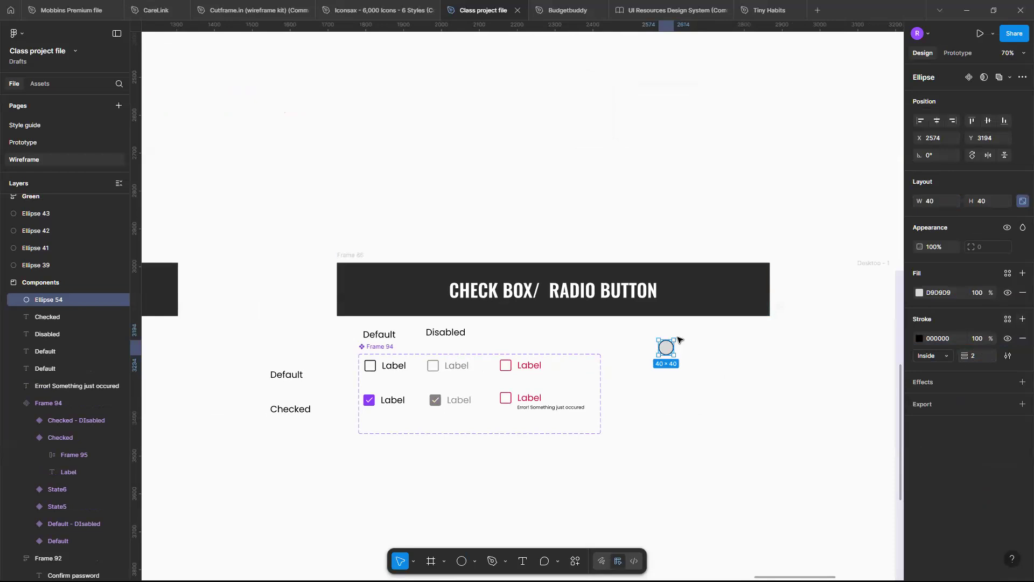
Remove the circle's fill and duplicate the circle straight below with a gap of 25.
scroll(678, 344, up, 5)
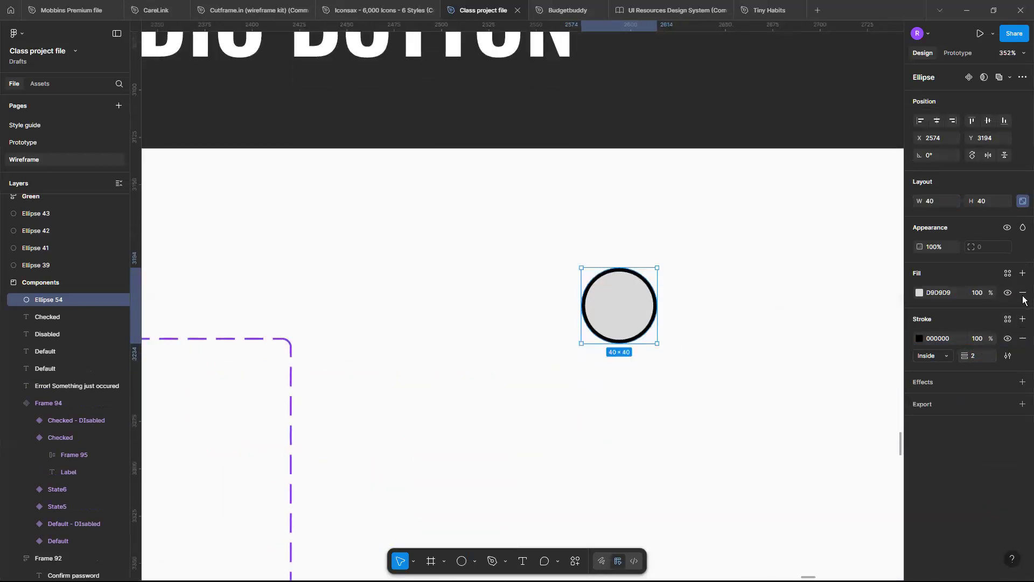
click(1023, 294)
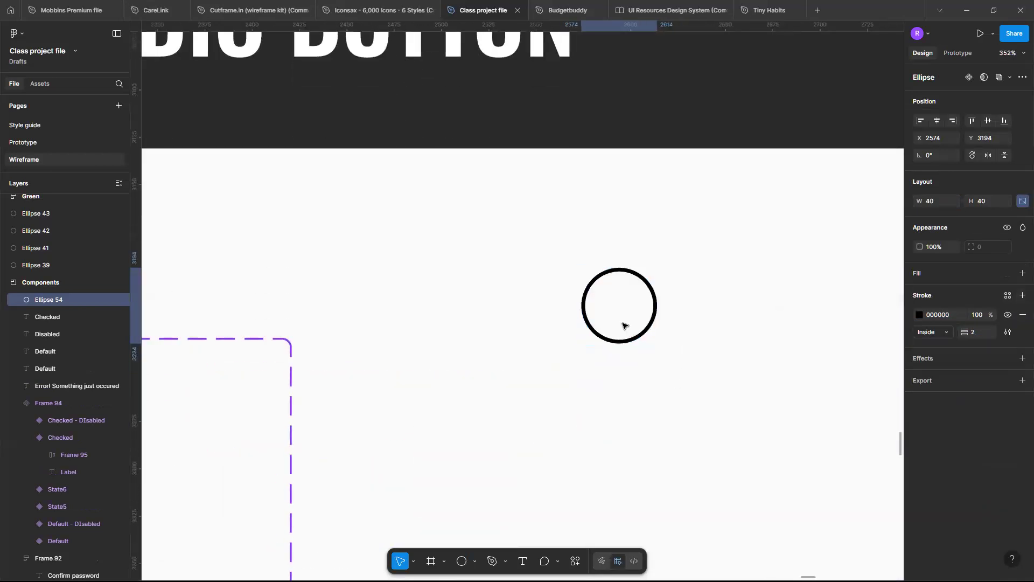
drag(627, 324, 623, 443)
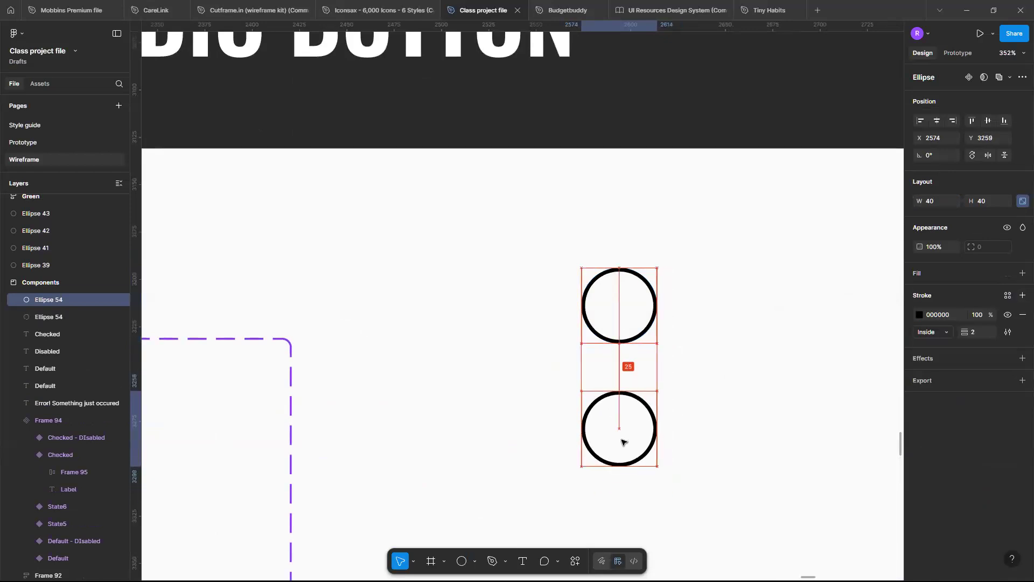
Copy the Default row label from beside the check box set and paste it near the two radio circles.
ctrl+scroll(622, 441, down, 5)
scroll(538, 442, left, 5)
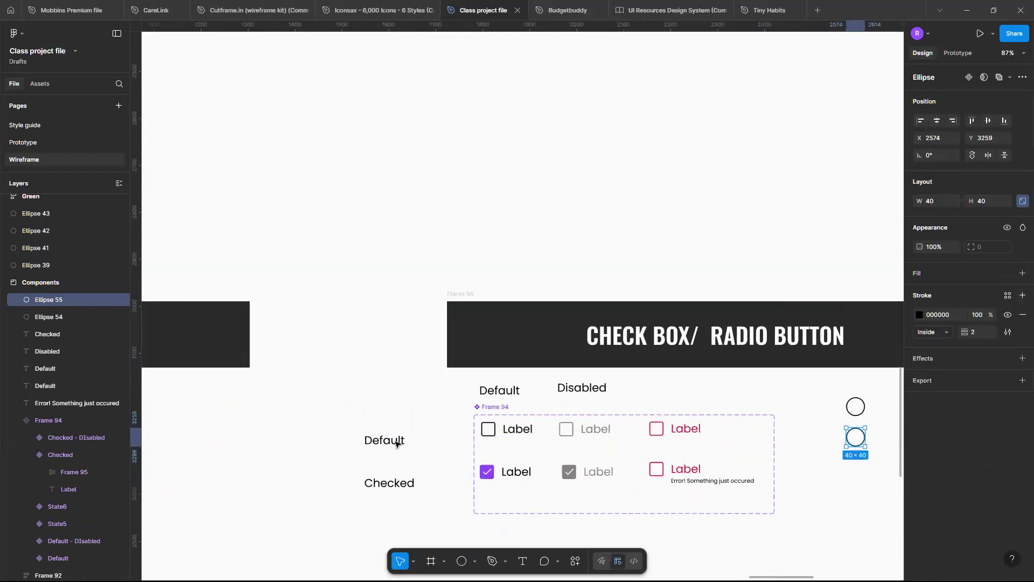
click(396, 442)
scroll(486, 386, right, 3)
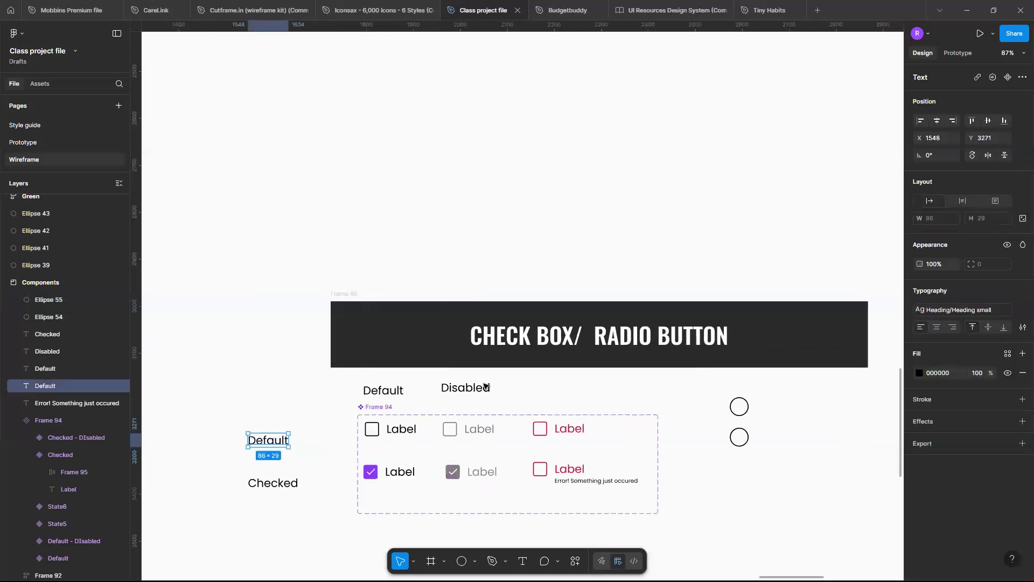
scroll(486, 386, right, 5)
ctrl+scroll(484, 386, up, 5)
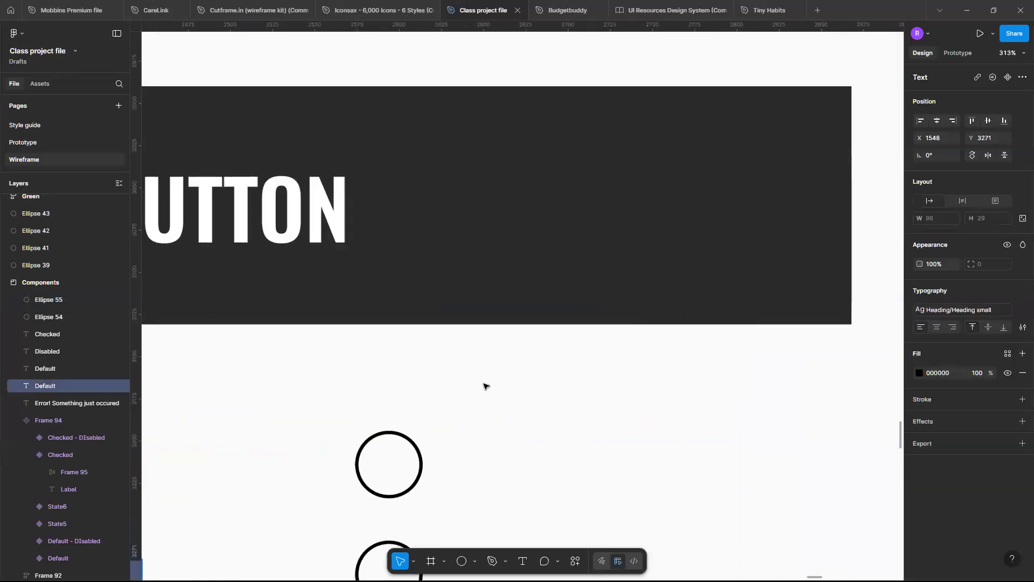
scroll(487, 386, down, 3)
key(ctrl+v)
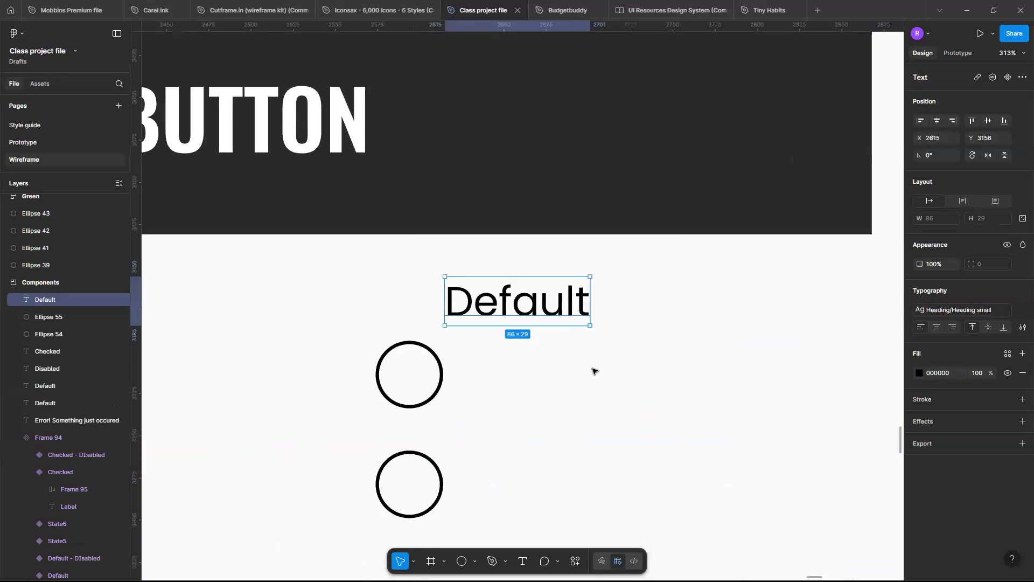
Place the Default label beside the upper circle and duplicate it beside the lower circle with the text Selected.
drag(565, 301, 594, 476)
double_click(594, 476)
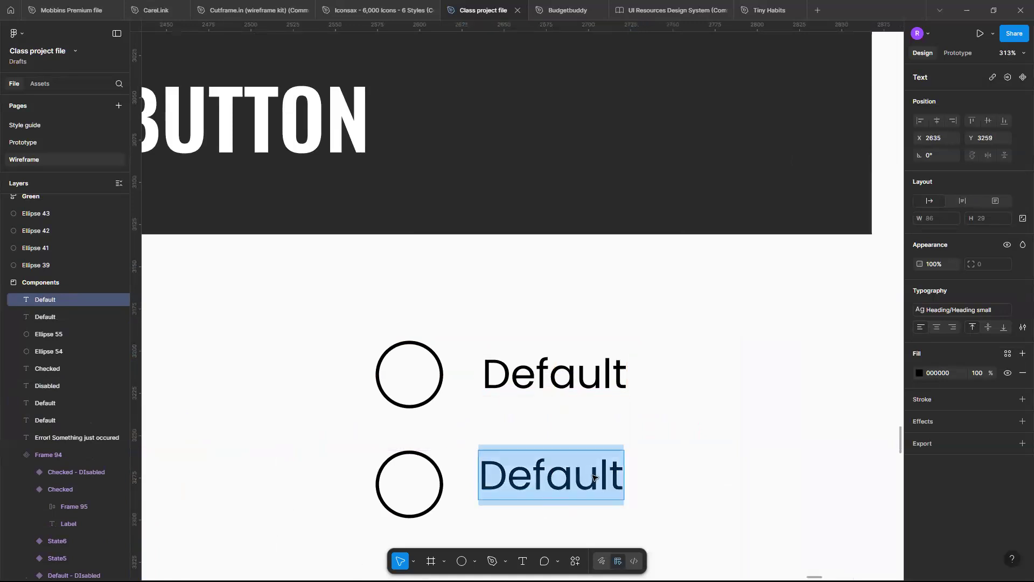
text(Selected)
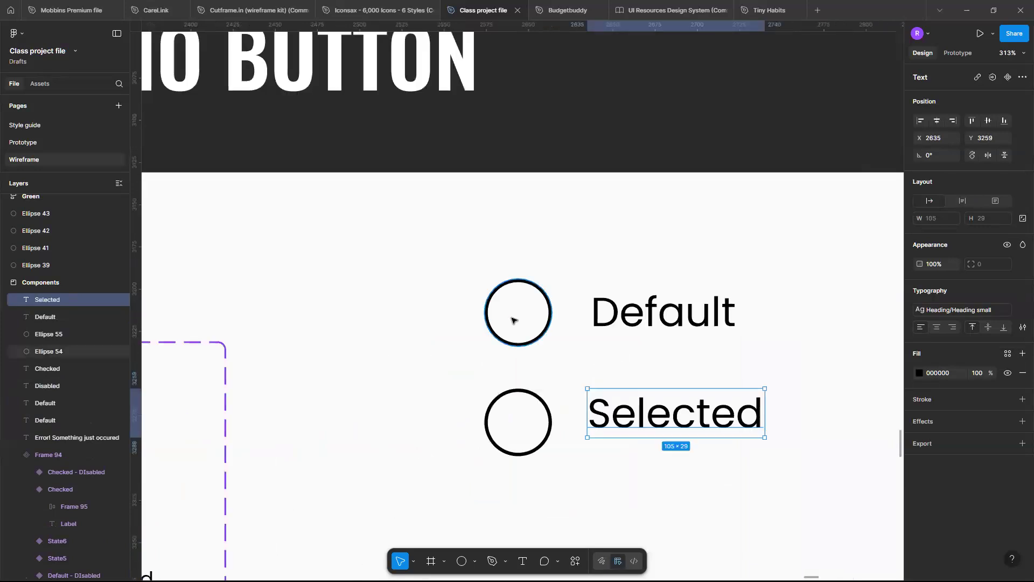
Duplicate the lower circle in place and give the copy a 383838 fill with no stroke.
click(526, 394)
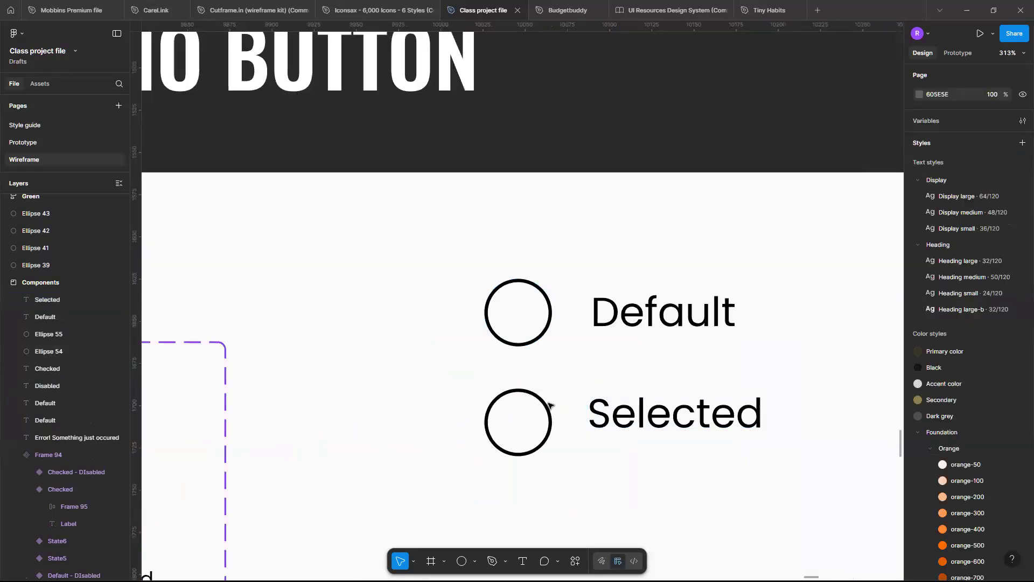
click(546, 407)
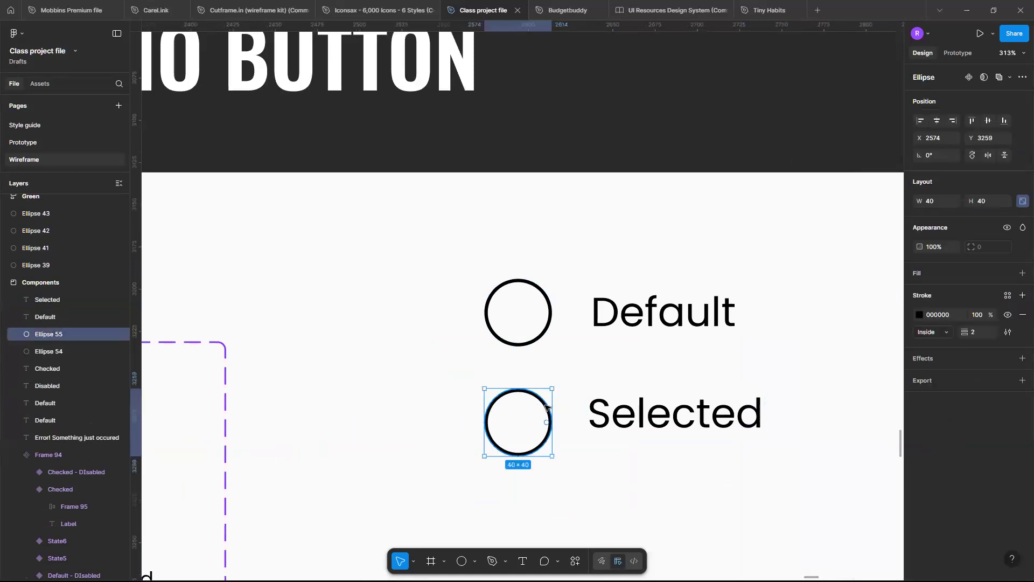
key(ctrl+d)
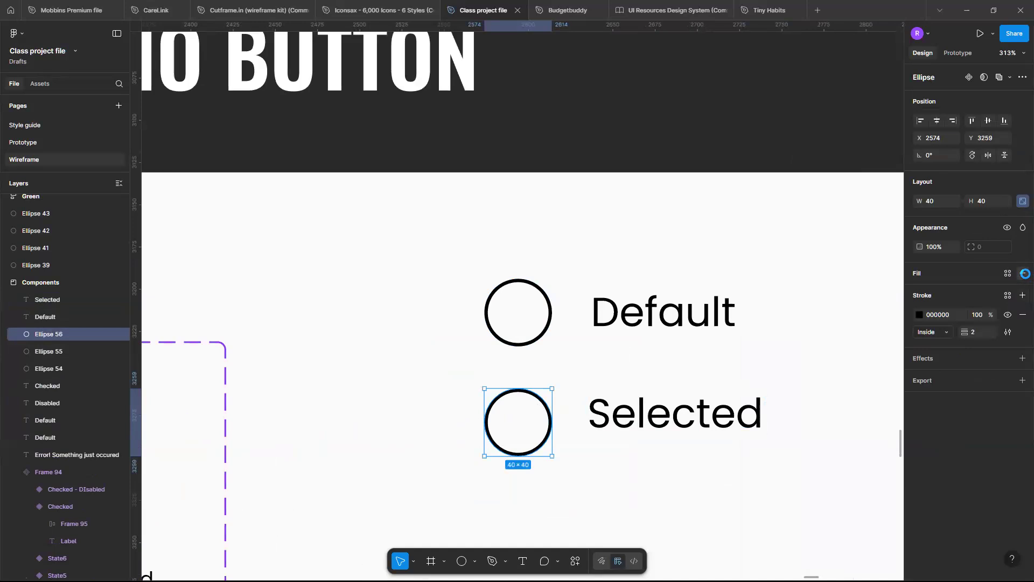
click(1023, 273)
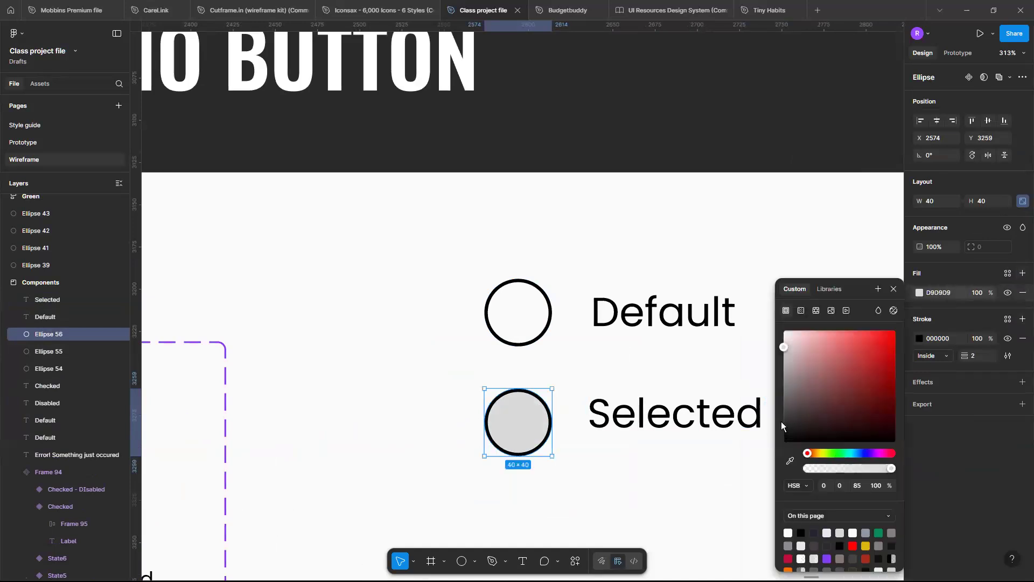
click(780, 421)
drag(781, 421, 782, 418)
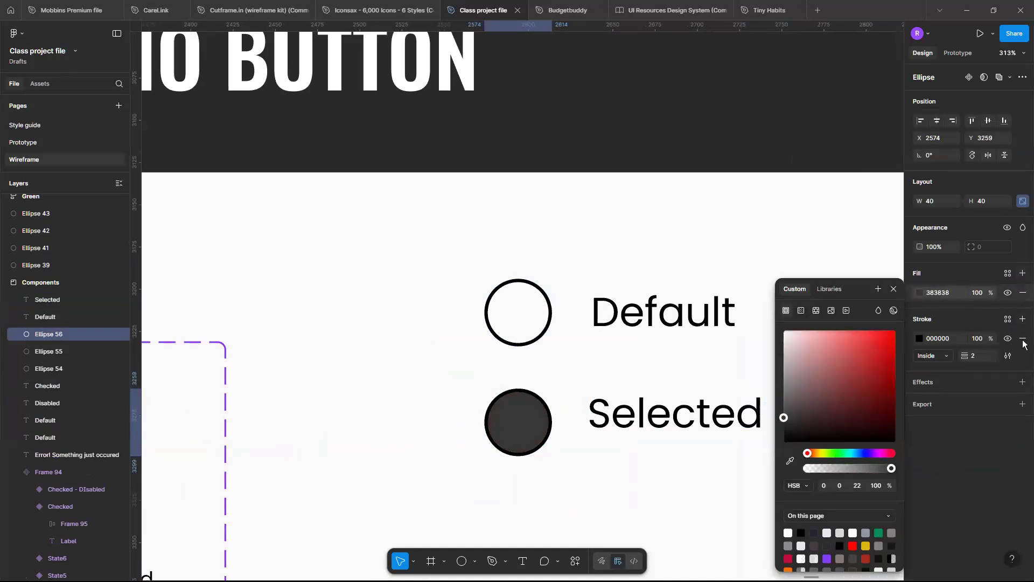
click(1022, 340)
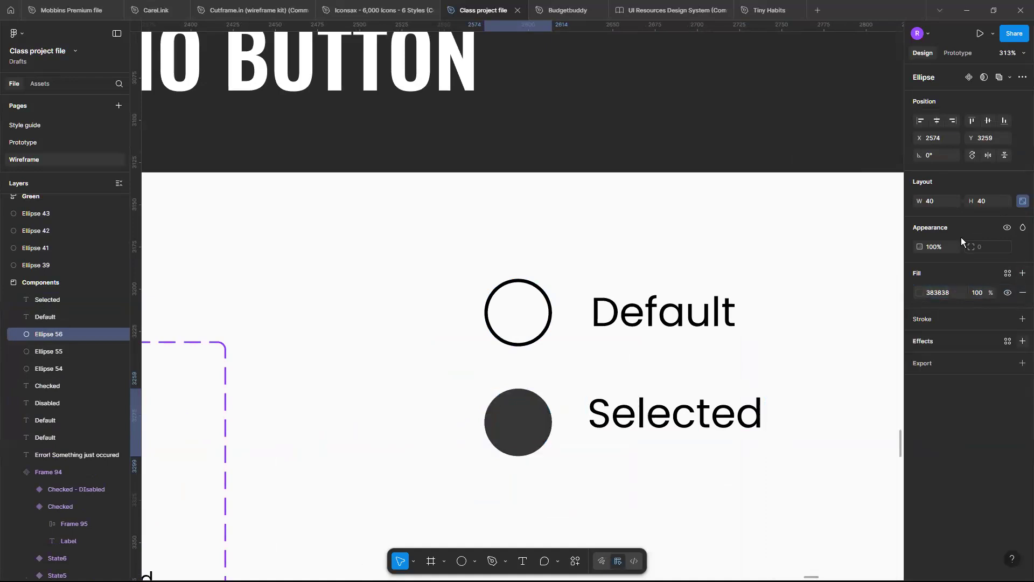
Resize the filled circle to 20 × 20 and centre it inside the lower ring at X 2584, Y 3269.
click(925, 205)
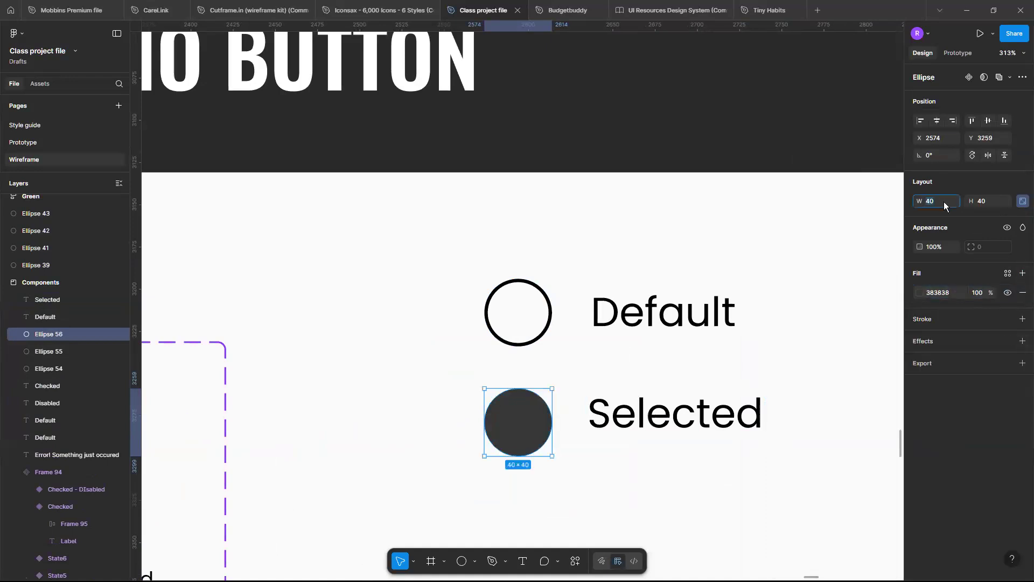
text(20)
key(Return)
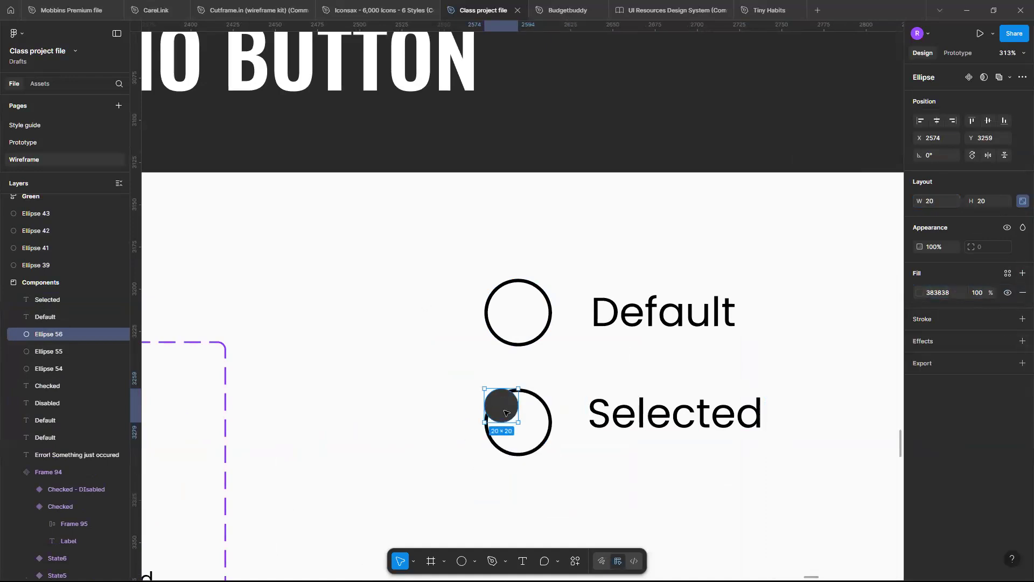
drag(505, 413, 527, 427)
key(Up)
key(Up)
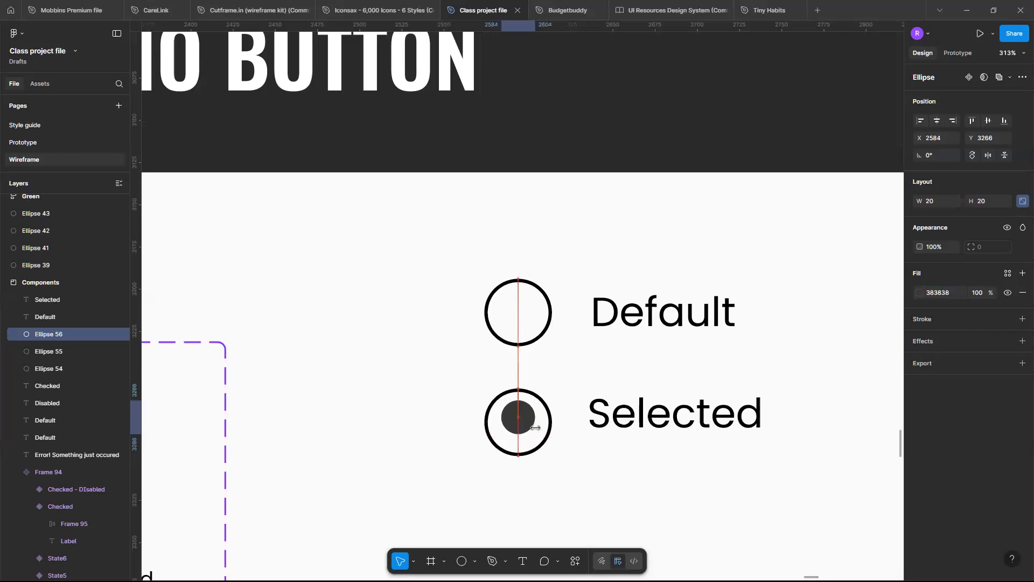
key(Down)
key(Down)
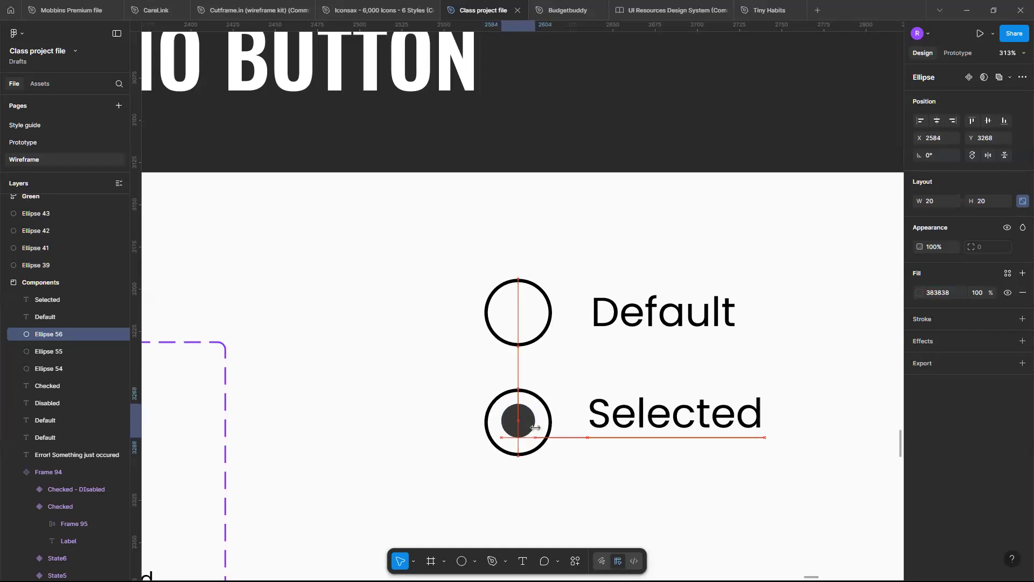
key(Down)
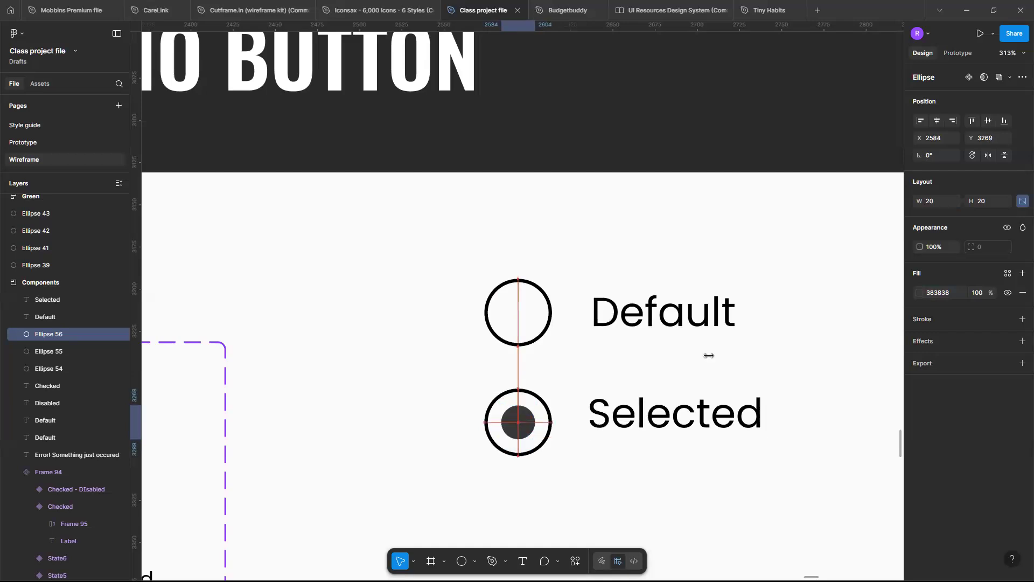
Recolour the selected radio button's inner dot fill and outer ring stroke to purple 8A38F5.
click(920, 293)
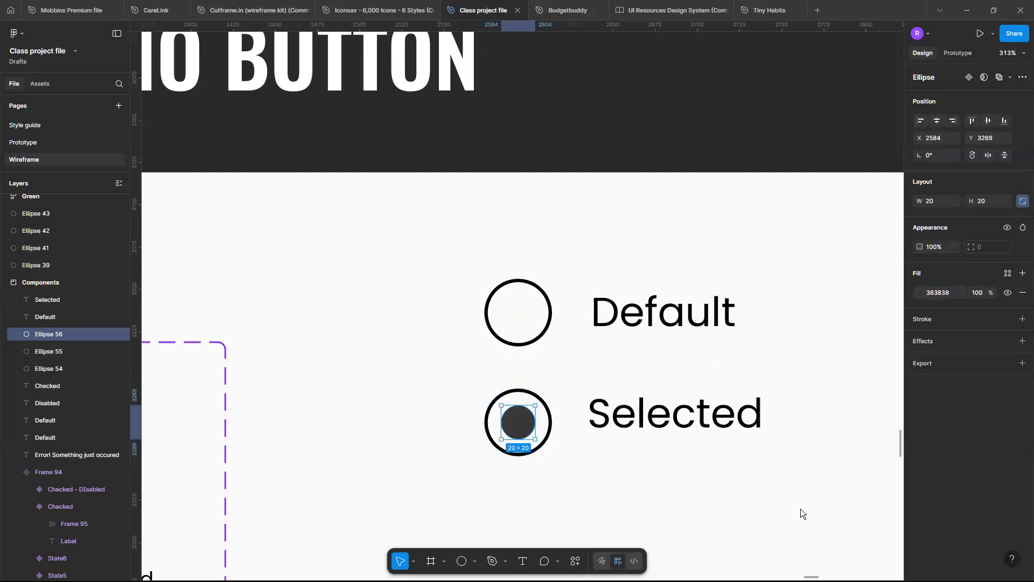
click(827, 558)
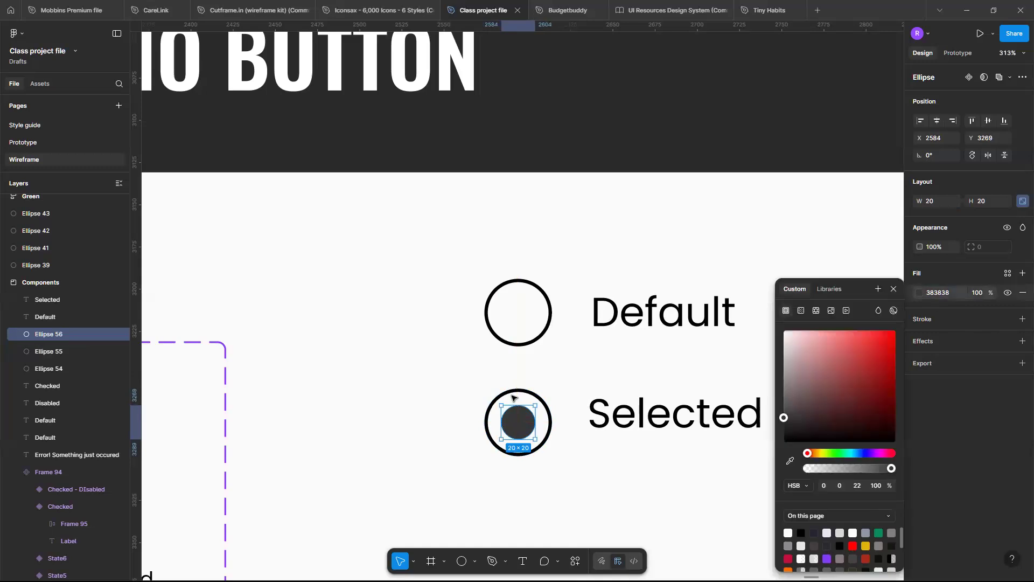
click(542, 398)
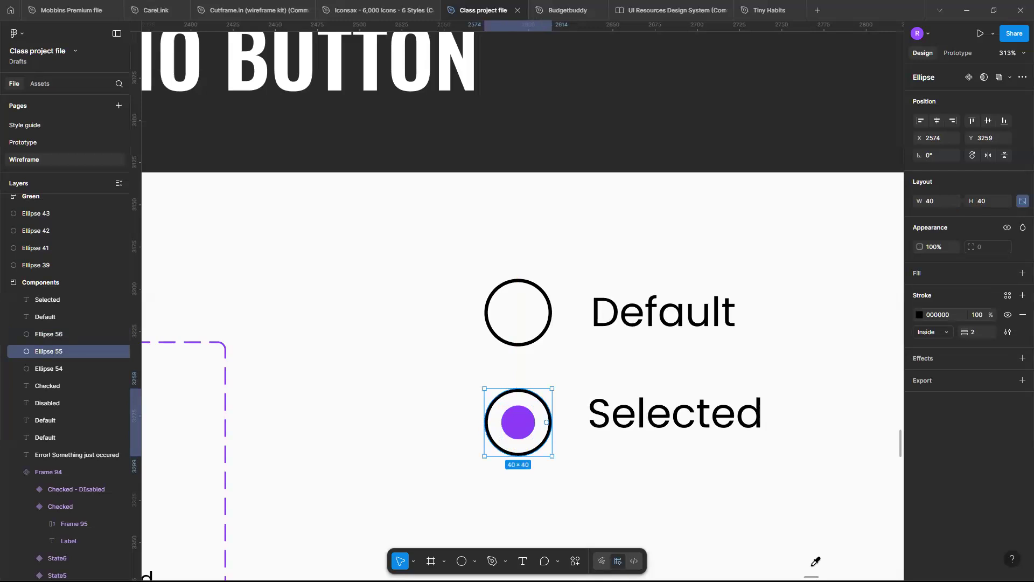
click(919, 314)
click(800, 557)
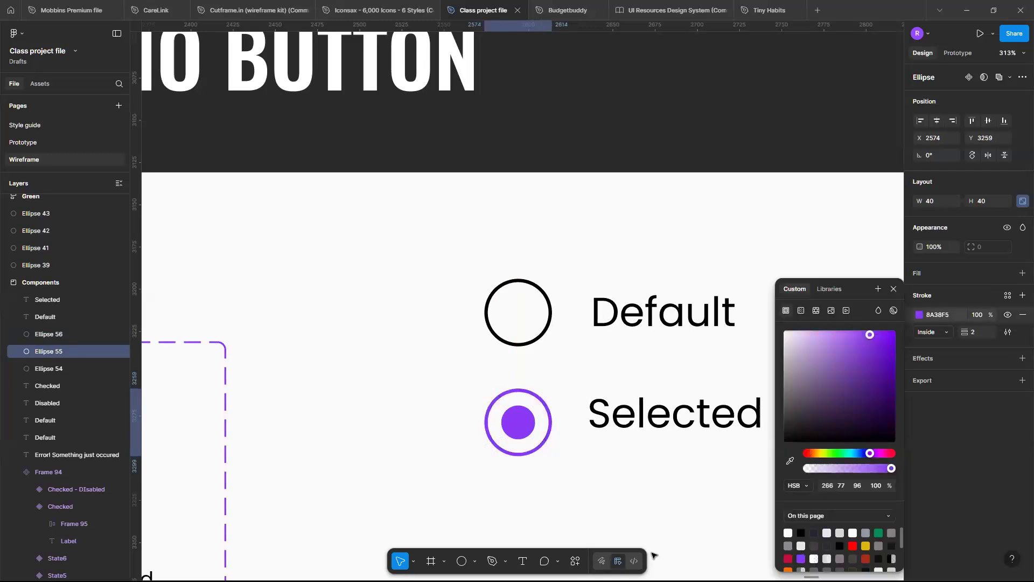
click(652, 553)
Review the check box and radio button section together with the other sections of the Components board.
scroll(654, 554, down, 5)
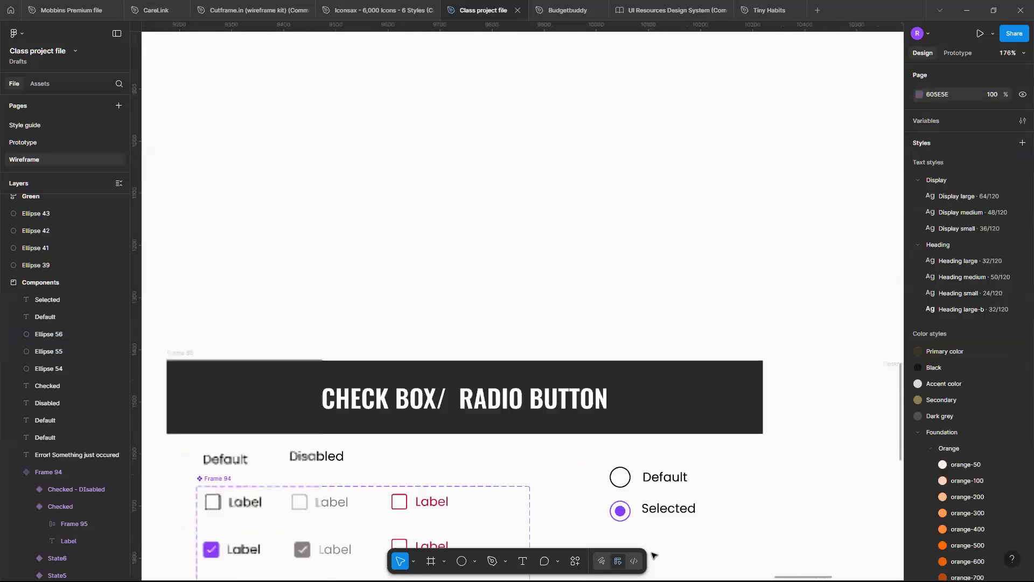
scroll(653, 555, down, 2)
scroll(653, 555, up, 5)
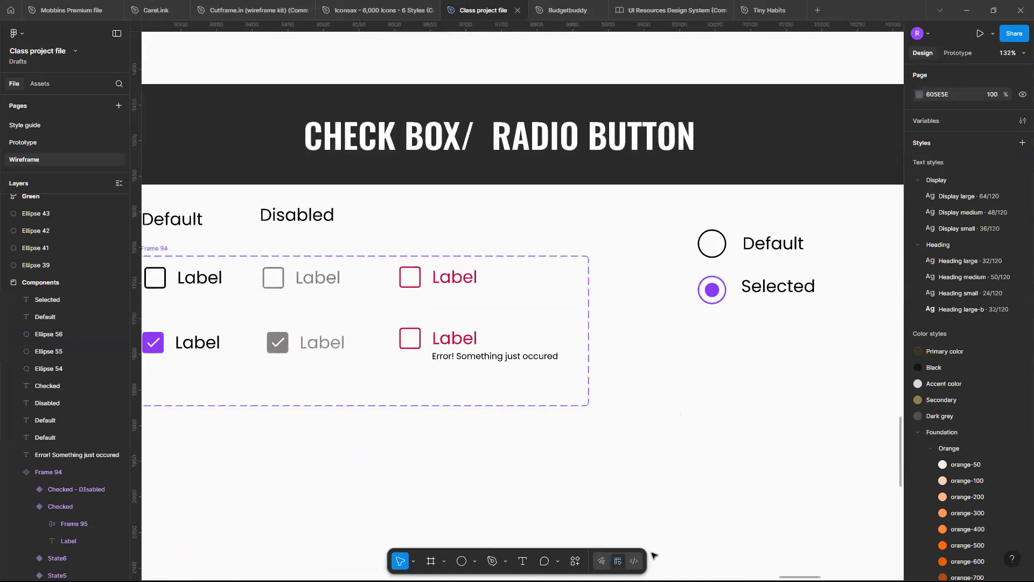
scroll(654, 555, down, 4)
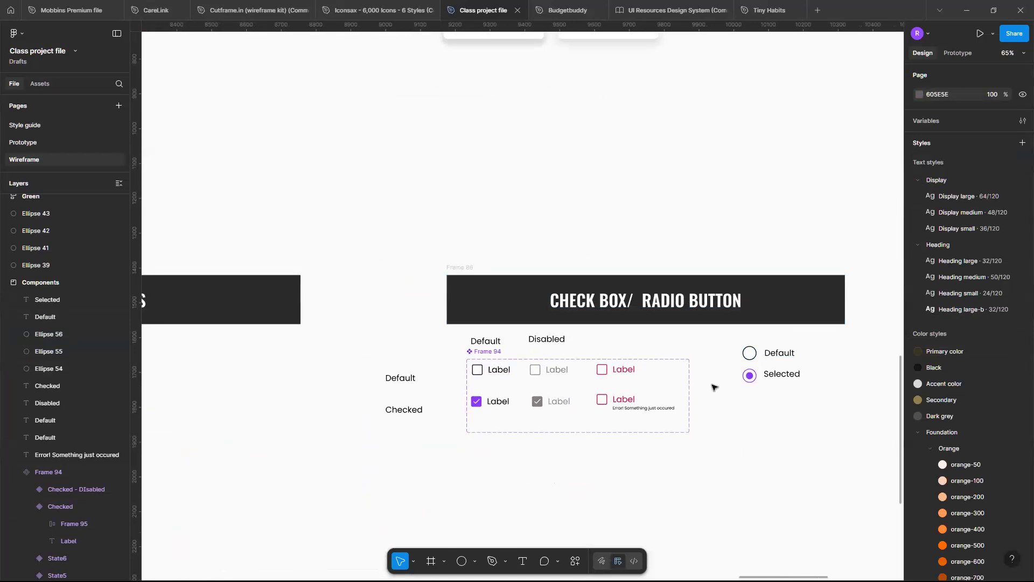
scroll(714, 386, up, 5)
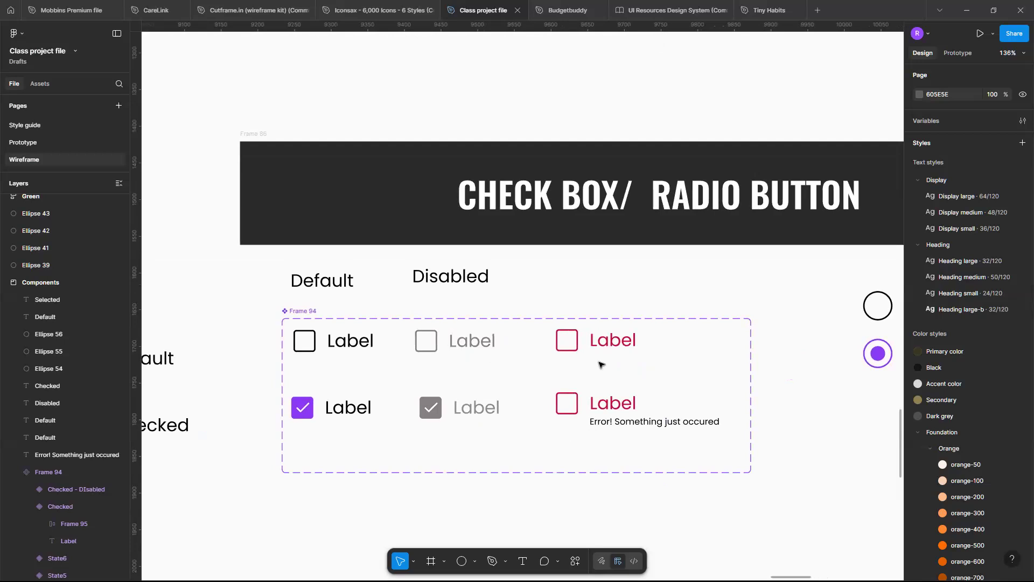
scroll(600, 364, down, 3)
scroll(600, 364, up, 3)
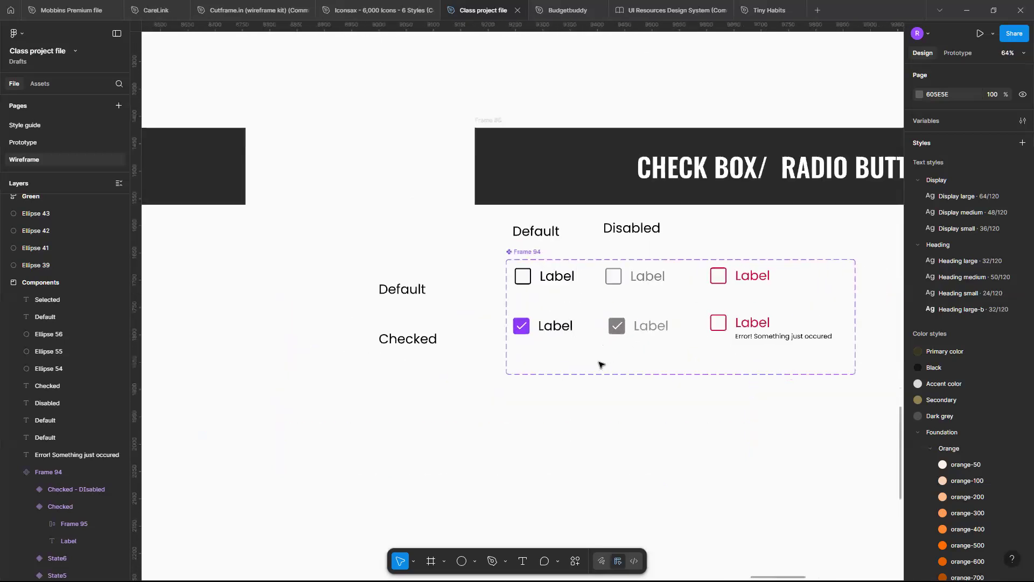
scroll(600, 364, down, 10)
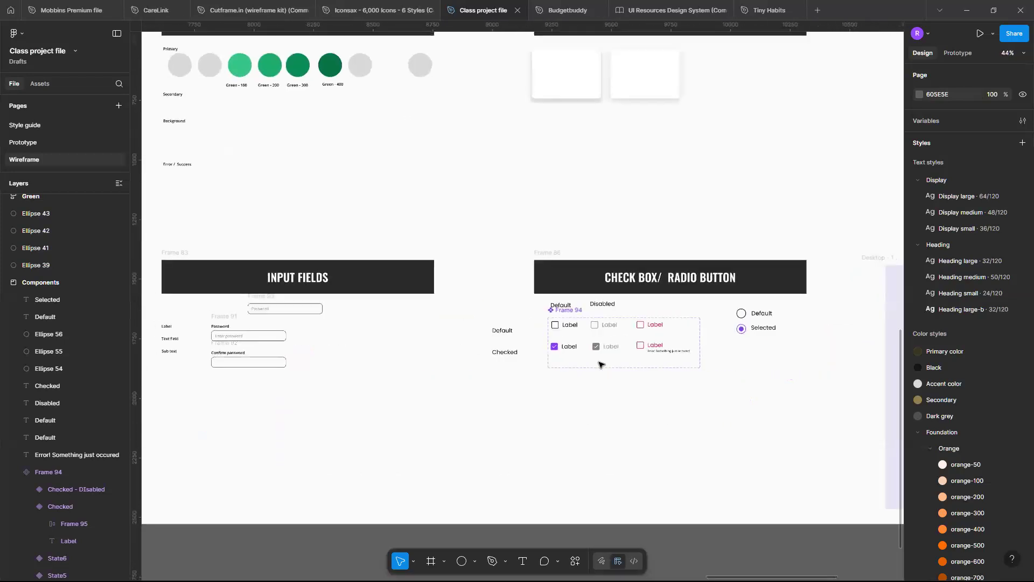
scroll(601, 364, down, 2)
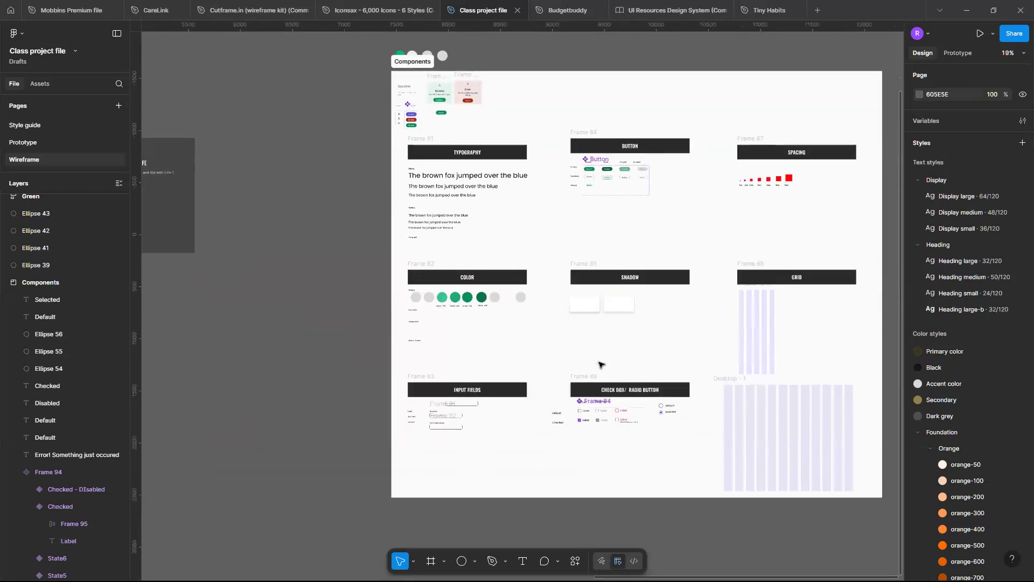
scroll(600, 365, up, 2)
scroll(600, 365, down, 2)
scroll(600, 364, down, 2)
scroll(590, 355, up, 3)
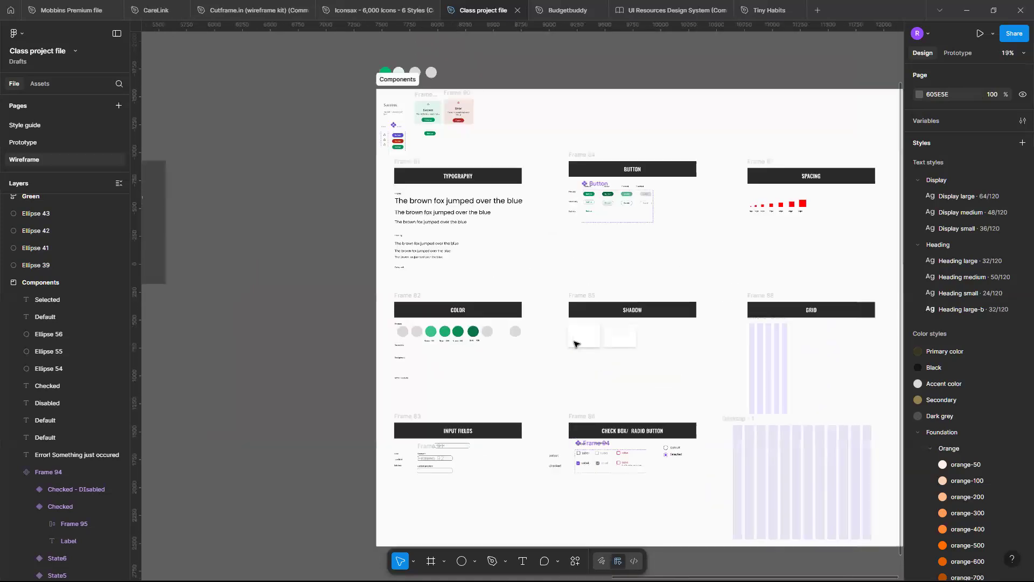
scroll(574, 344, up, 1)
scroll(574, 343, up, 2)
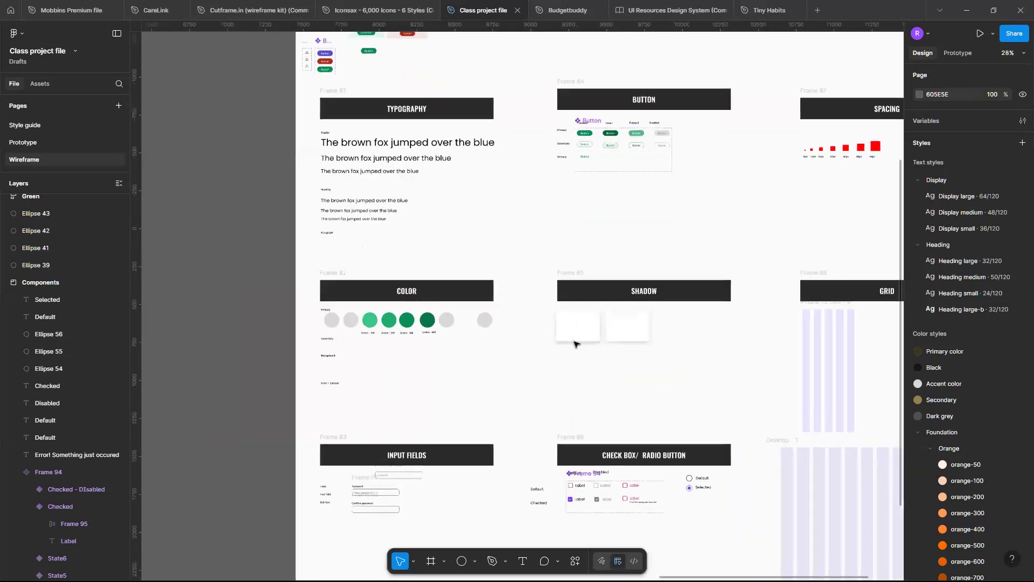
scroll(539, 344, down, 2)
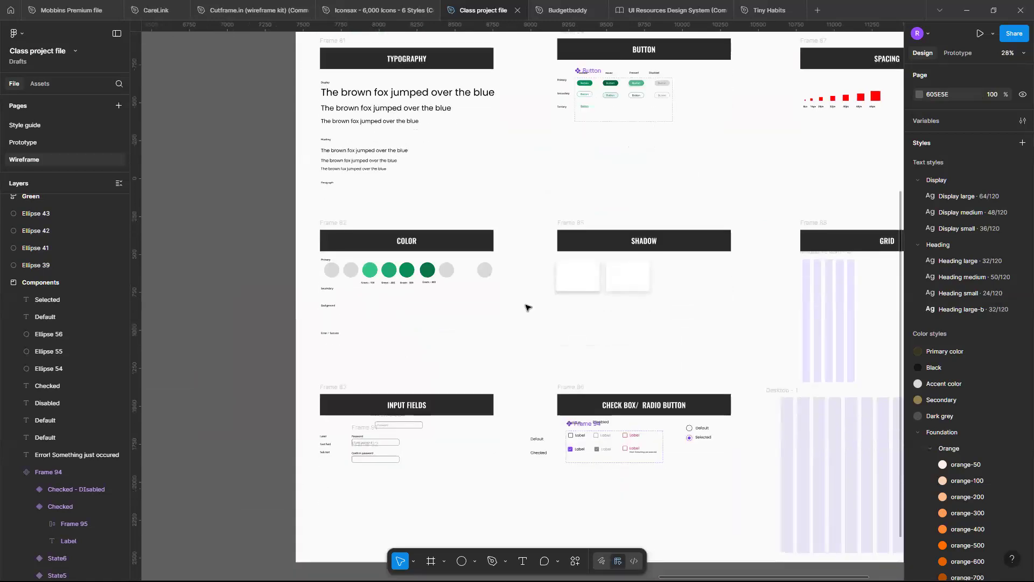
scroll(526, 308, up, 2)
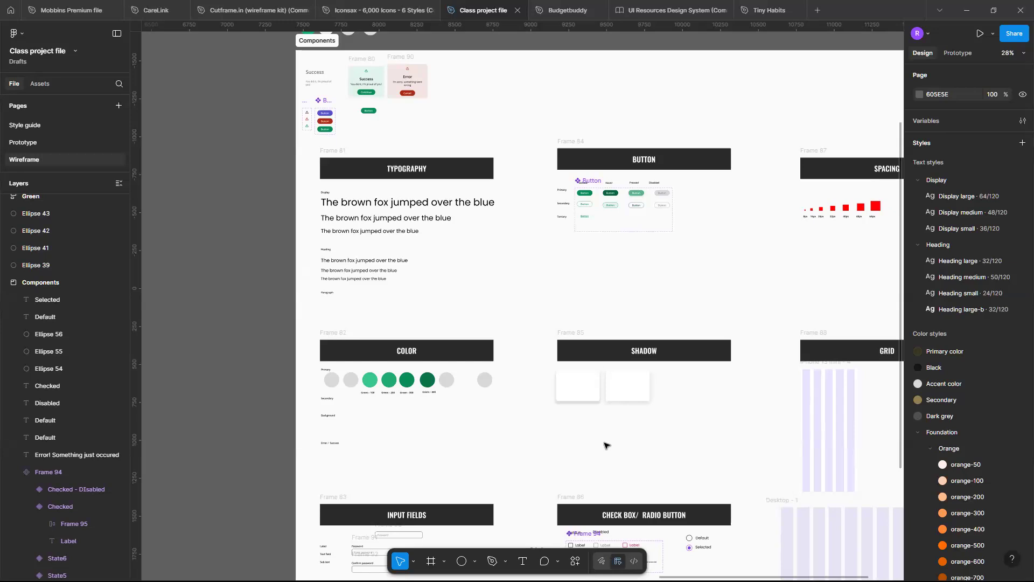
Draw an open black check mark path about 15 × 8.5 with the Pen tool, just below the purple checked box.
scroll(606, 445, down, 2)
scroll(606, 445, up, 5)
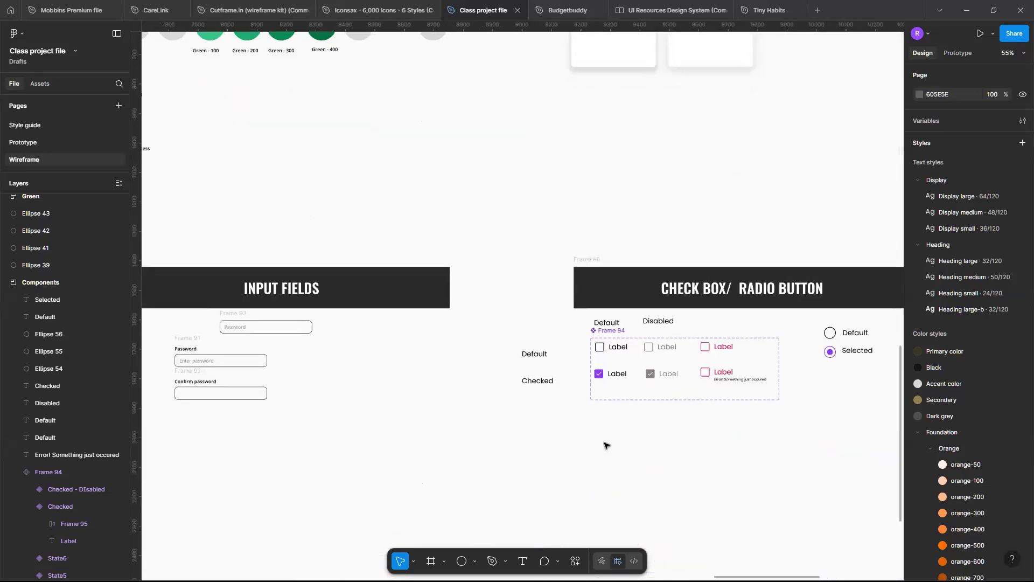
scroll(602, 378, up, 5)
scroll(574, 352, up, 8)
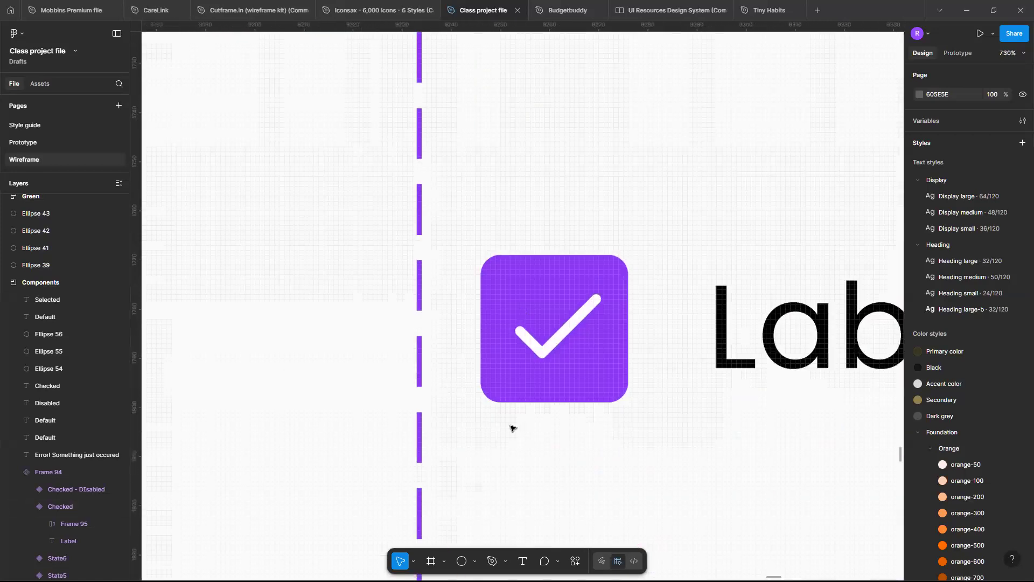
scroll(512, 425, up, 4)
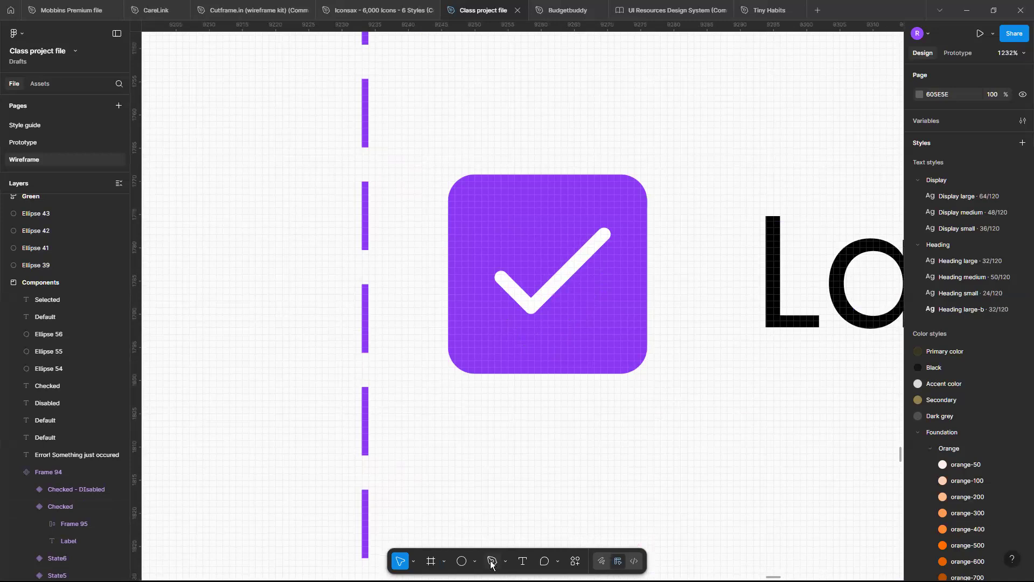
click(491, 561)
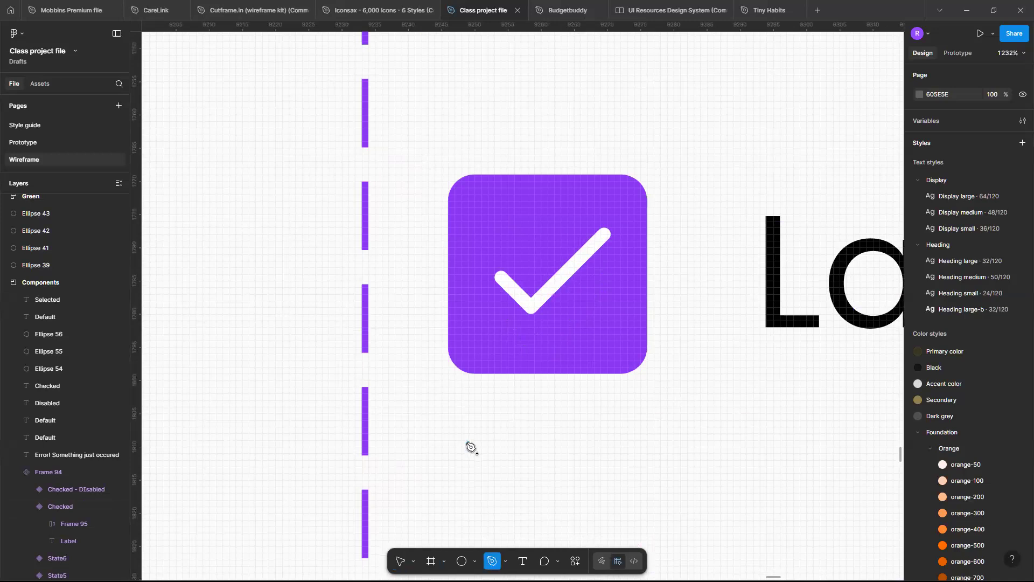
click(468, 443)
click(494, 469)
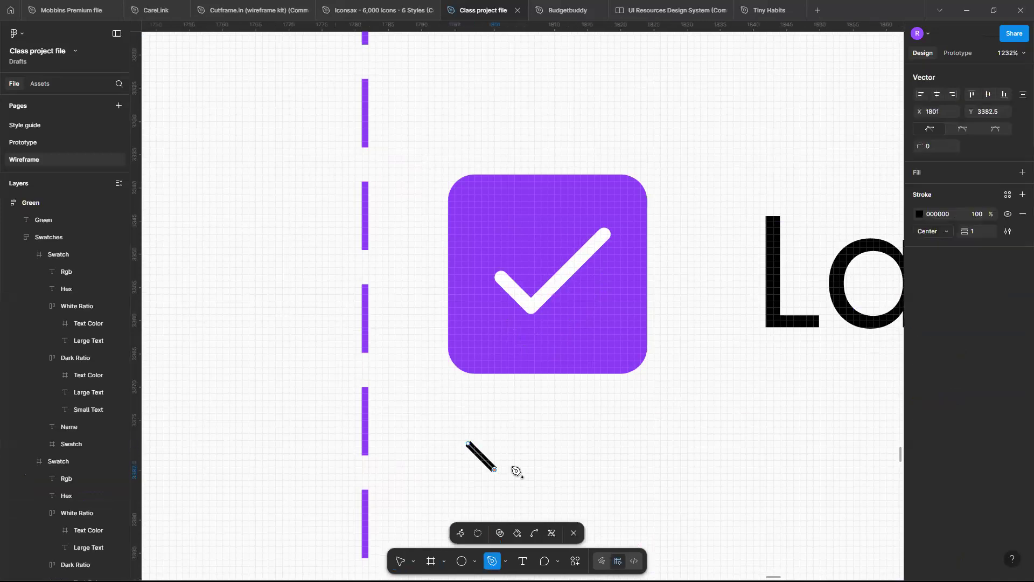
click(568, 414)
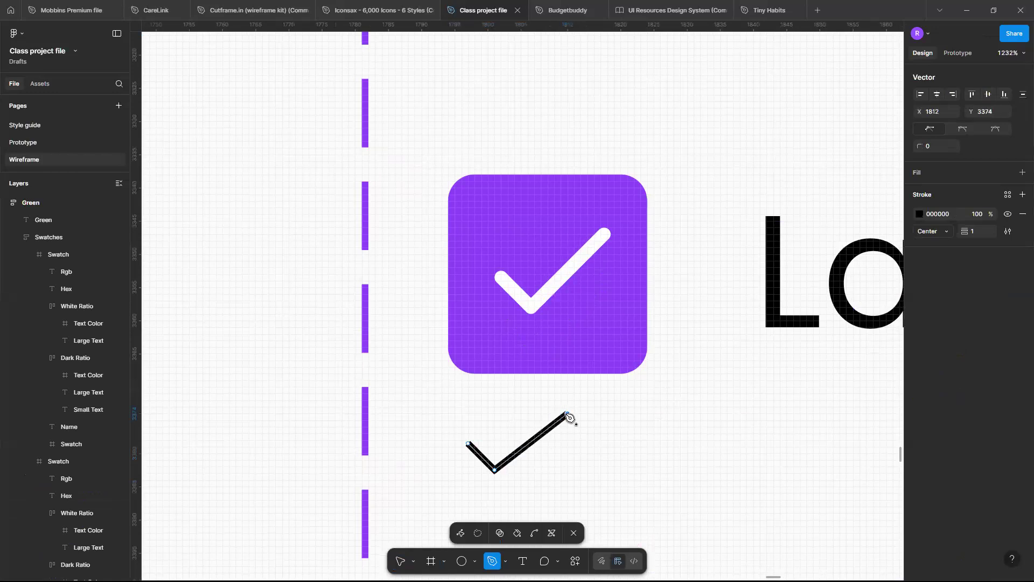
key(Escape)
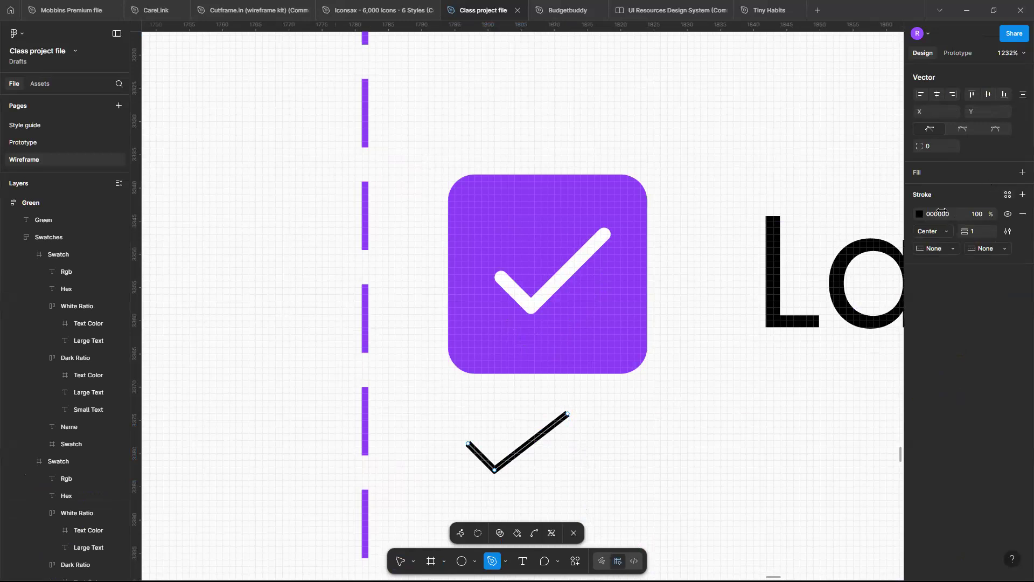
click(574, 534)
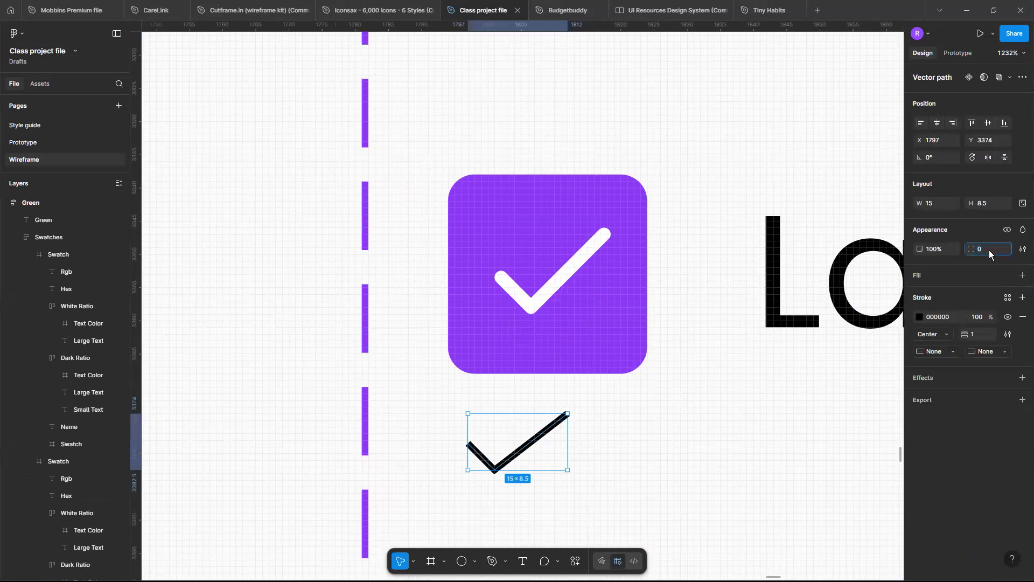
Try a corner radius of 2 on the drawn check mark and undo it.
text(2)
key(Return)
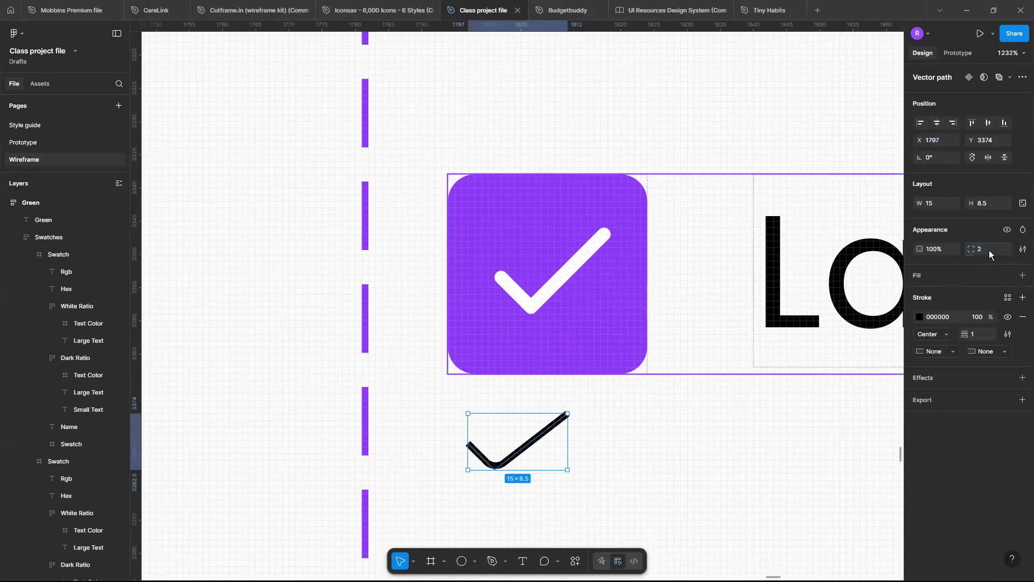
key(ctrl+z)
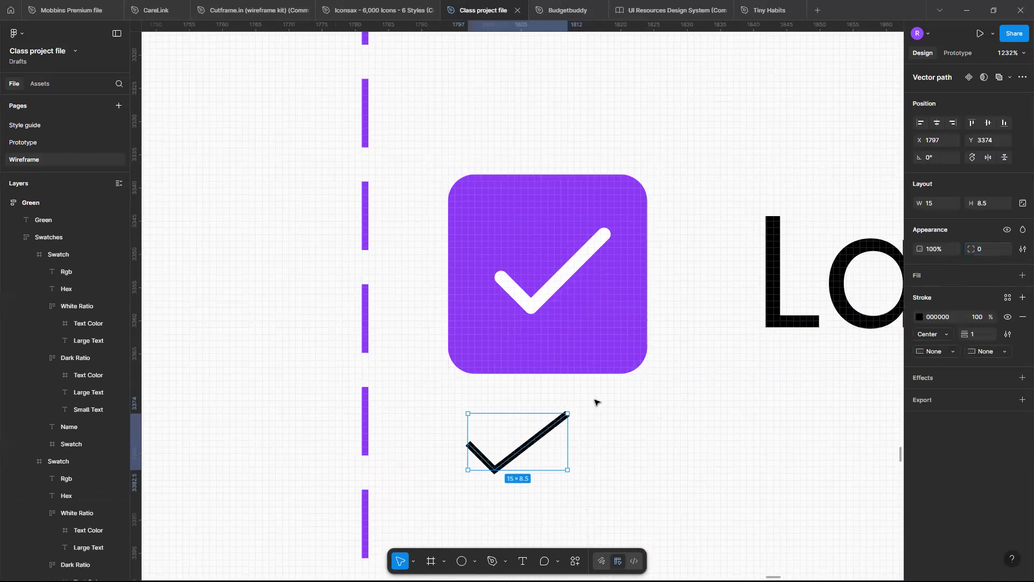
Give the drawn check mark a corner radius of 2 and round caps at both stroke ends.
scroll(595, 401, left, 2)
scroll(595, 401, down, 1)
scroll(595, 401, up, 5)
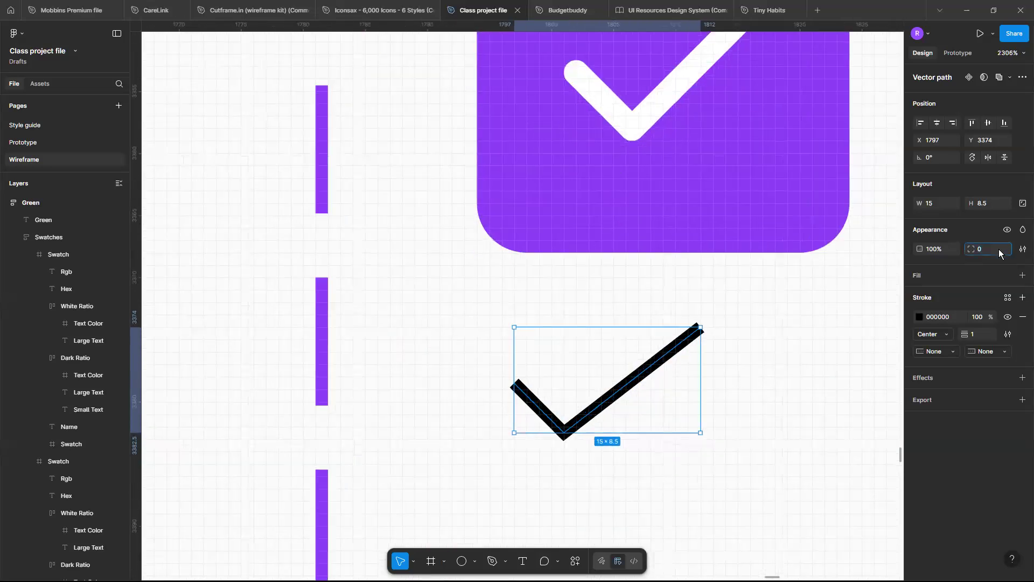
key(Return)
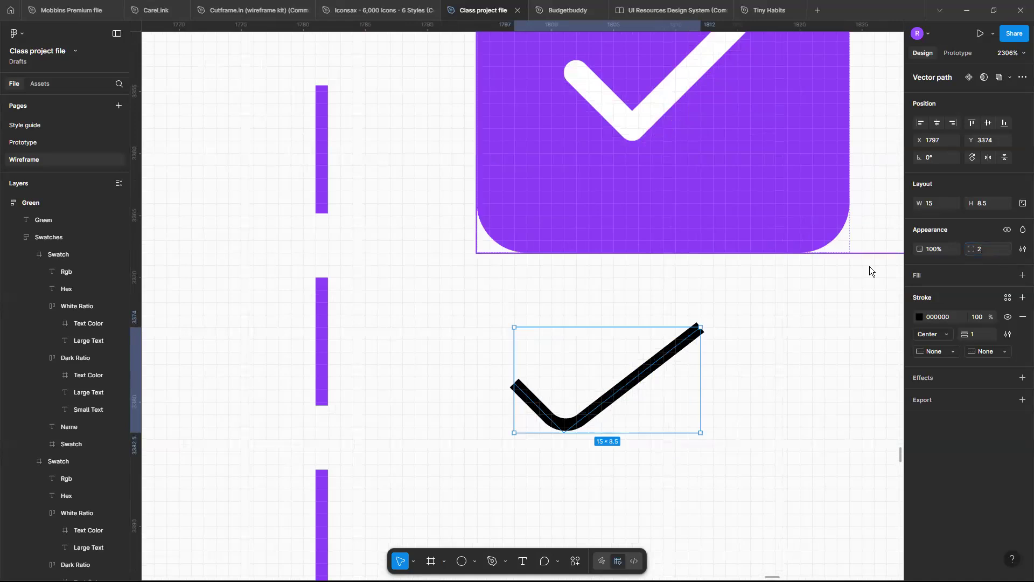
click(950, 353)
click(960, 365)
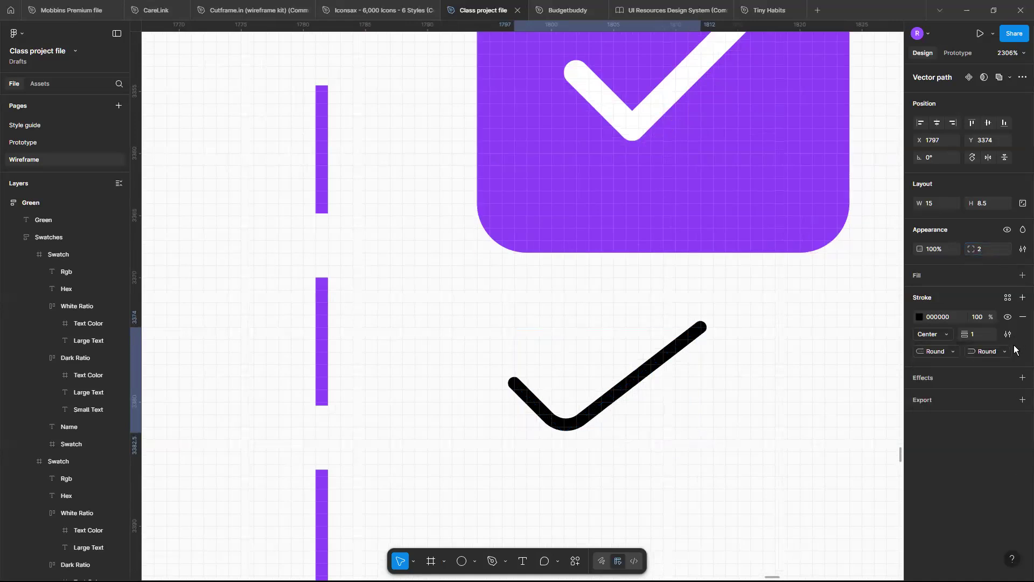
Set the drawn check mark's corner radius to 1 and deselect it.
click(639, 388)
click(990, 250)
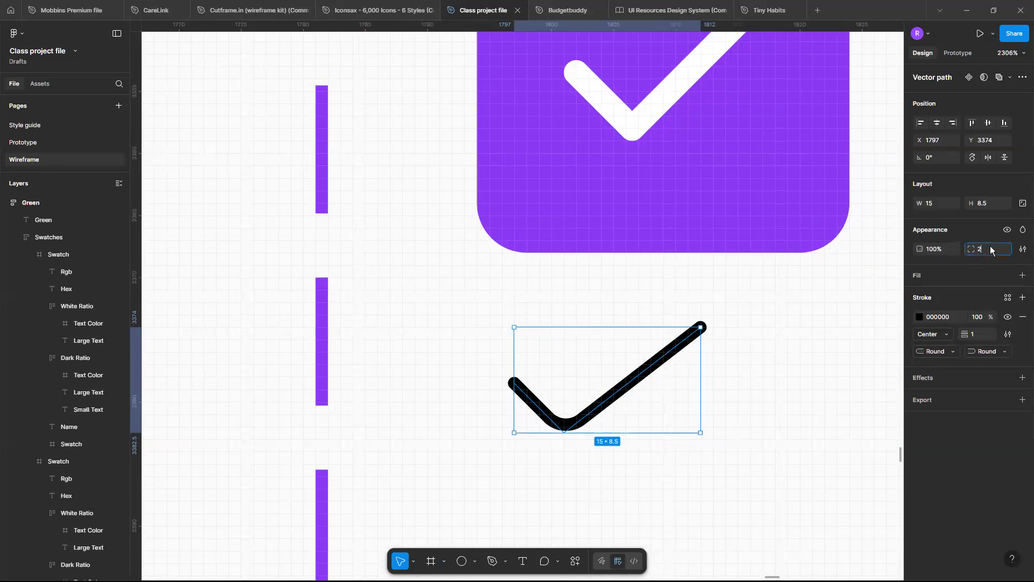
text(1)
key(Return)
click(745, 339)
Review the drawn check mark beside the check box set and look over all sections of the Components board.
scroll(745, 340, down, 1)
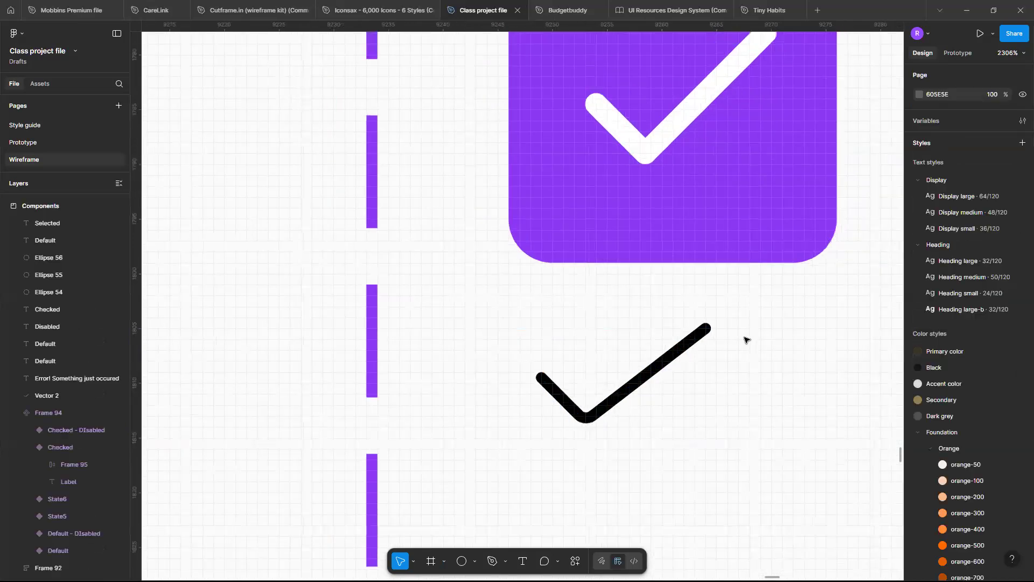
scroll(745, 339, down, 2)
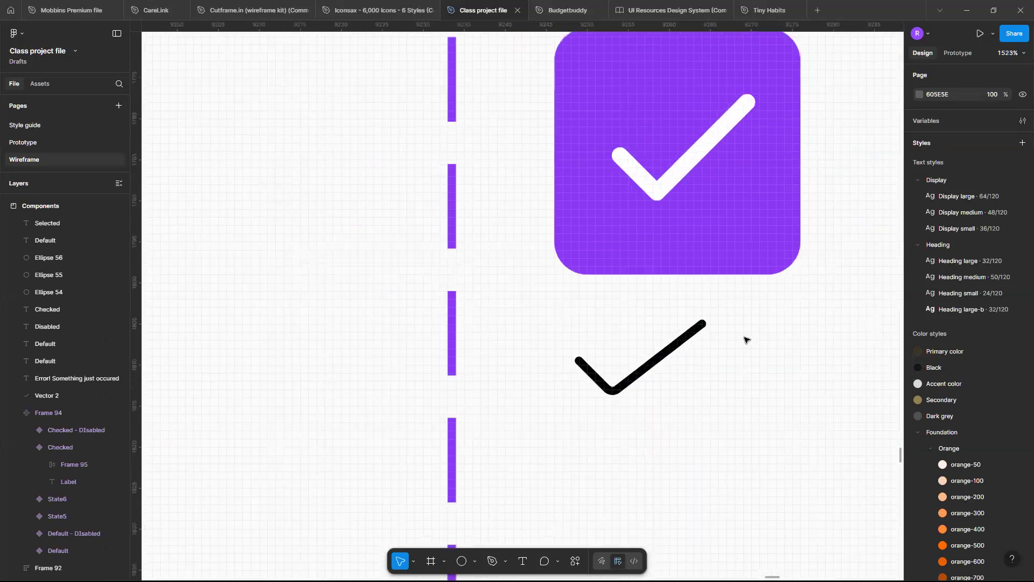
scroll(744, 339, down, 3)
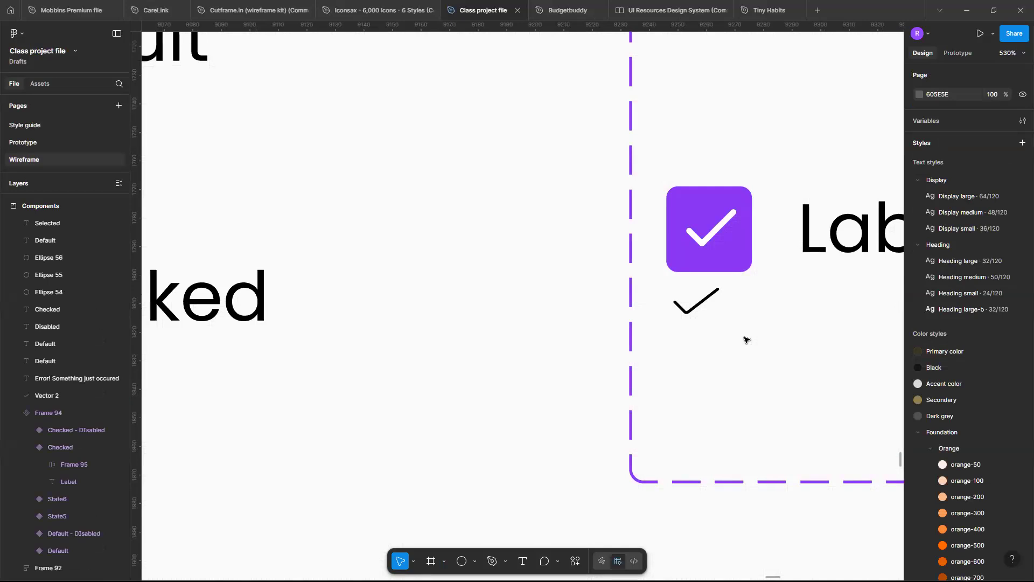
scroll(645, 272, down, 3)
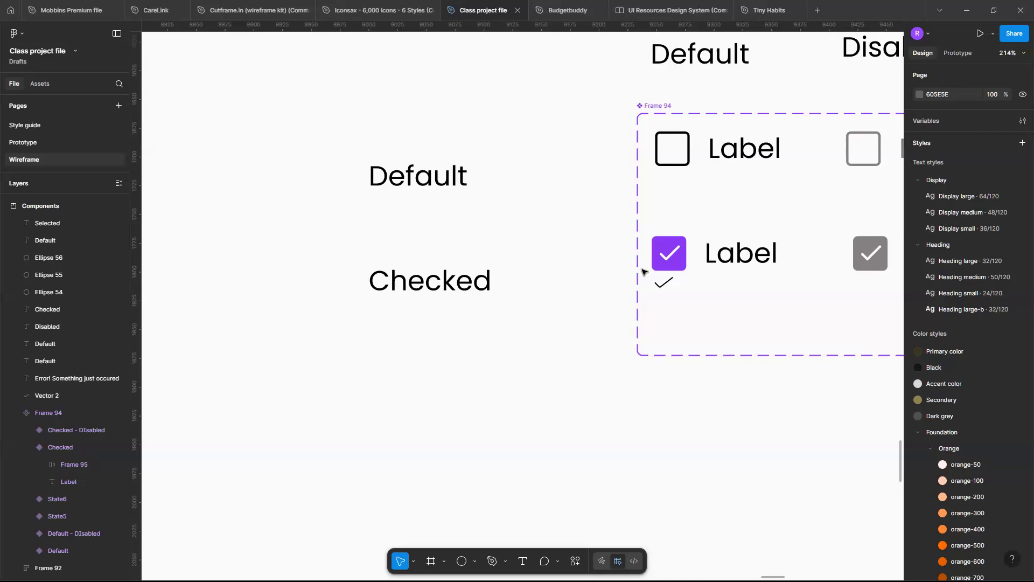
scroll(687, 323, down, 10)
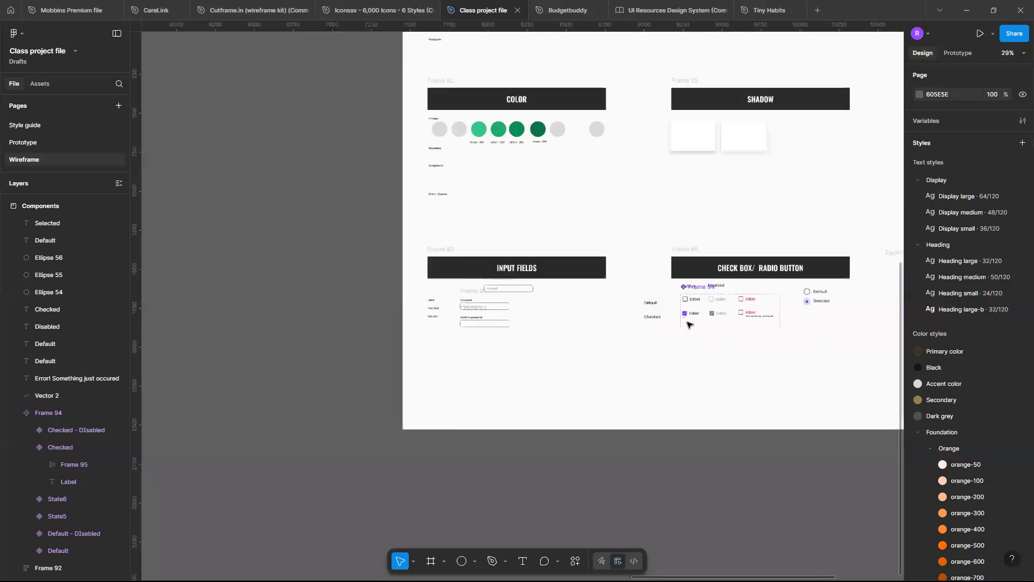
scroll(688, 324, down, 5)
scroll(688, 323, right, 3)
scroll(603, 258, up, 5)
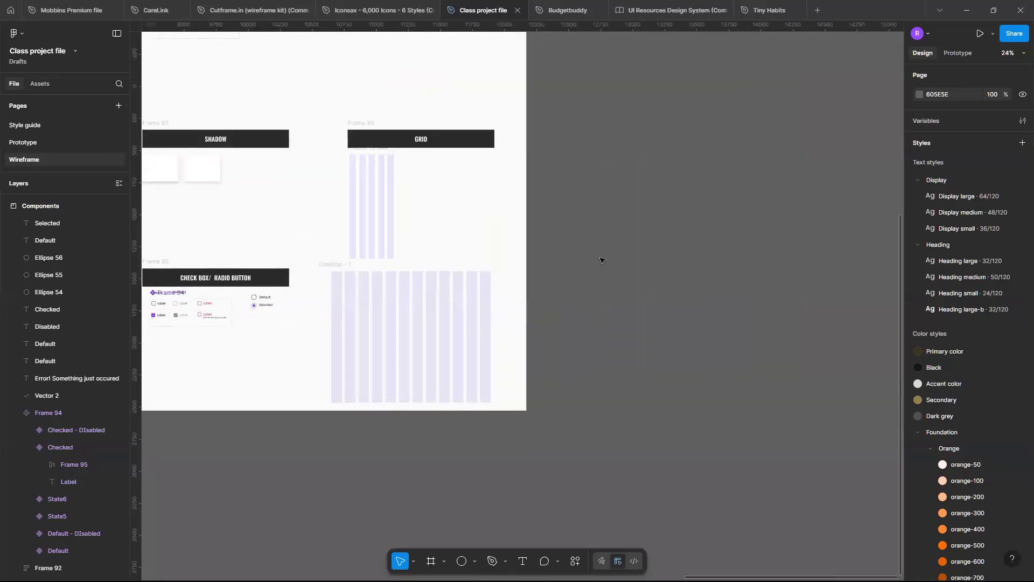
scroll(602, 260, down, 3)
scroll(603, 260, left, 5)
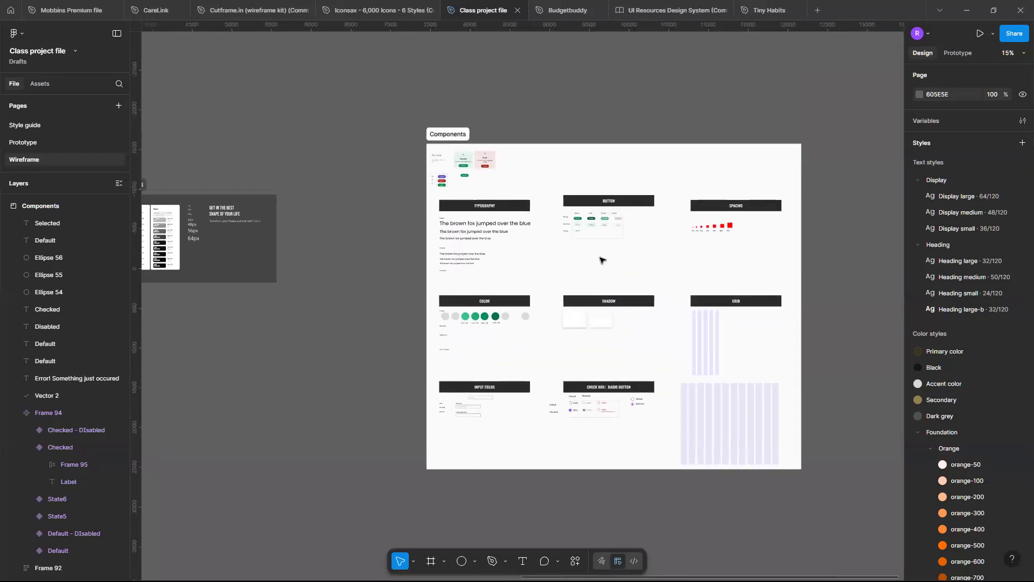
scroll(603, 261, up, 3)
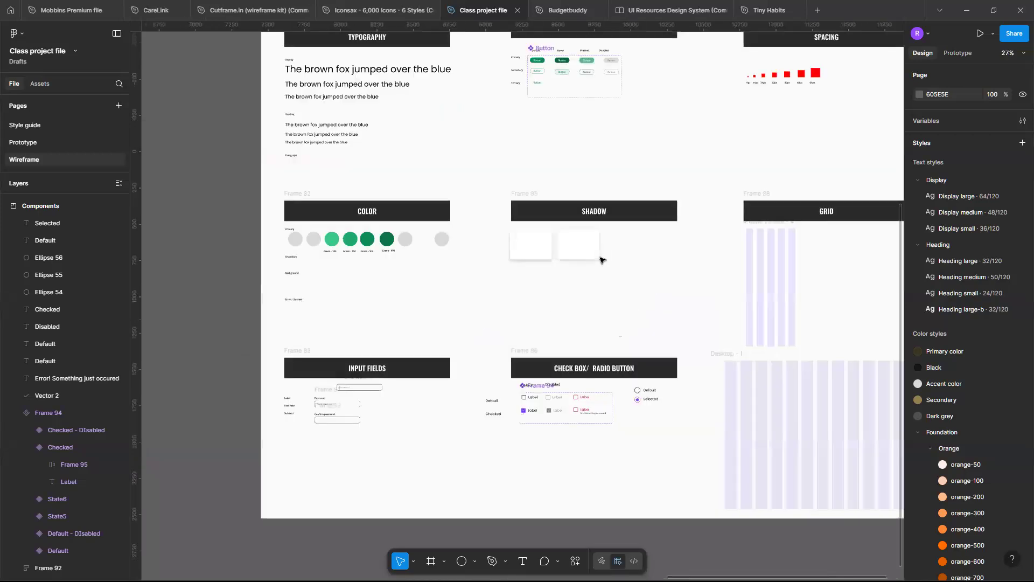
scroll(602, 260, down, 2)
scroll(603, 260, up, 4)
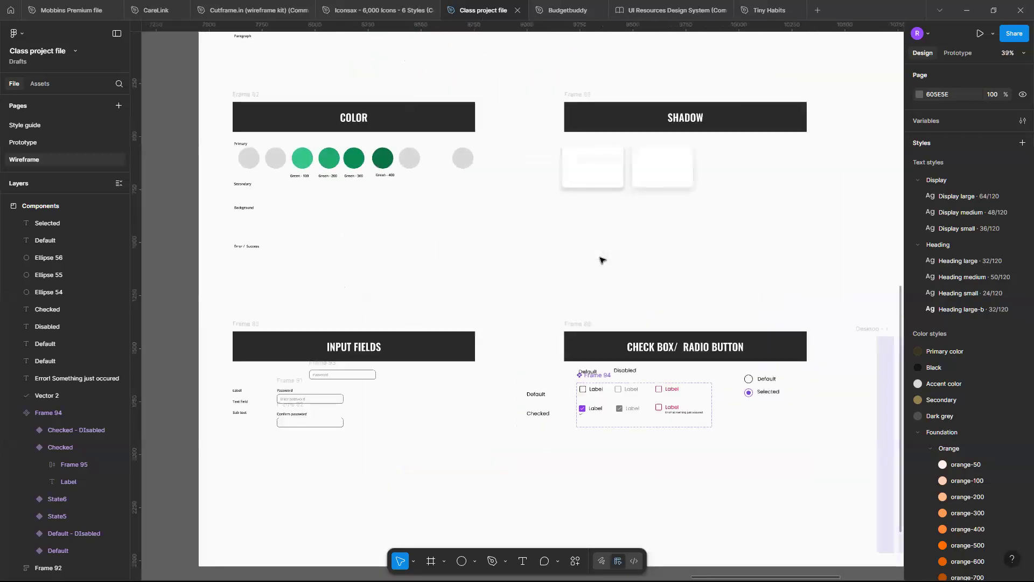
scroll(603, 260, up, 3)
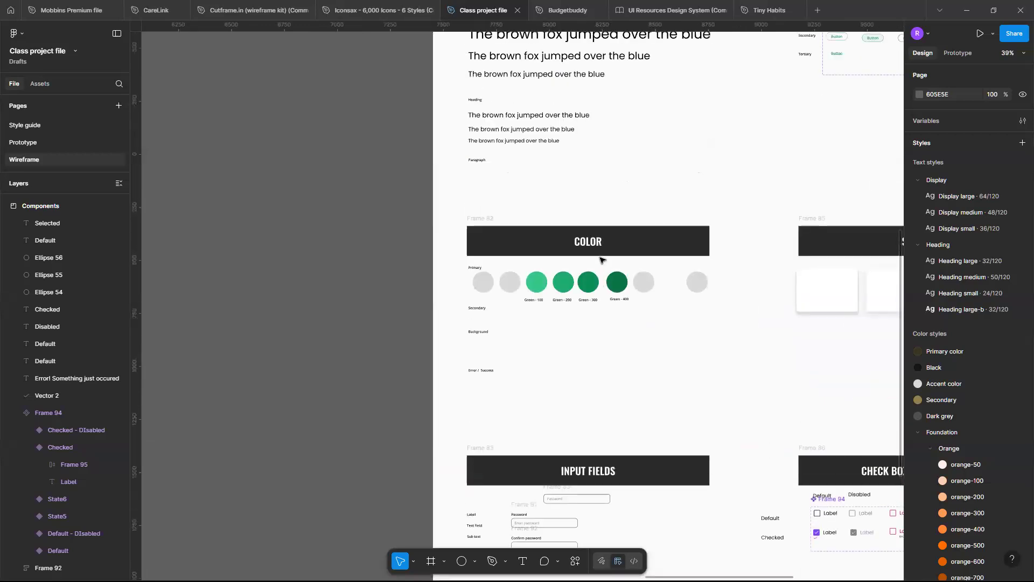
scroll(602, 260, right, 4)
scroll(603, 260, up, 3)
scroll(602, 260, down, 5)
scroll(602, 260, left, 3)
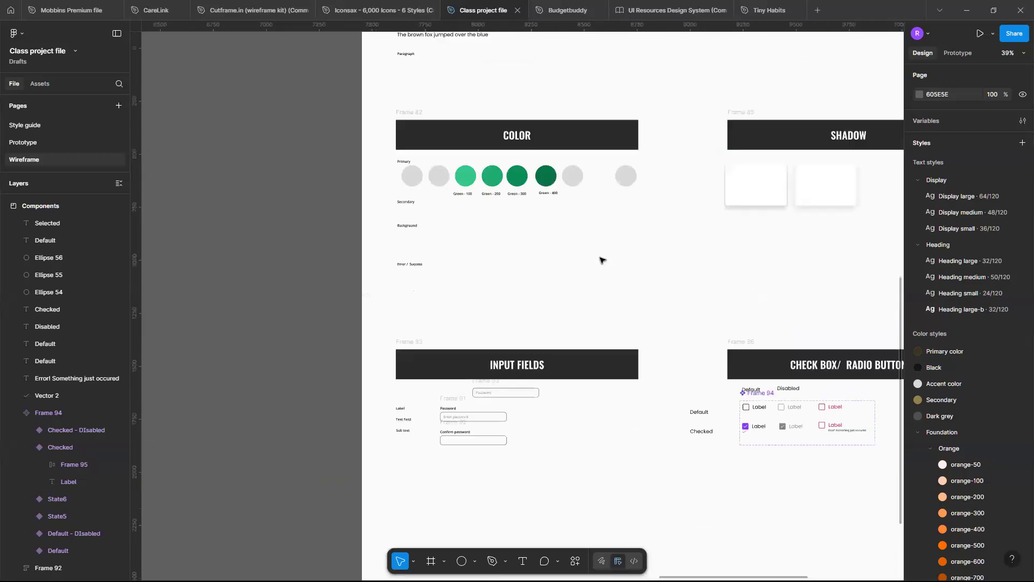
scroll(602, 260, down, 1)
scroll(602, 261, right, 3)
scroll(602, 260, up, 7)
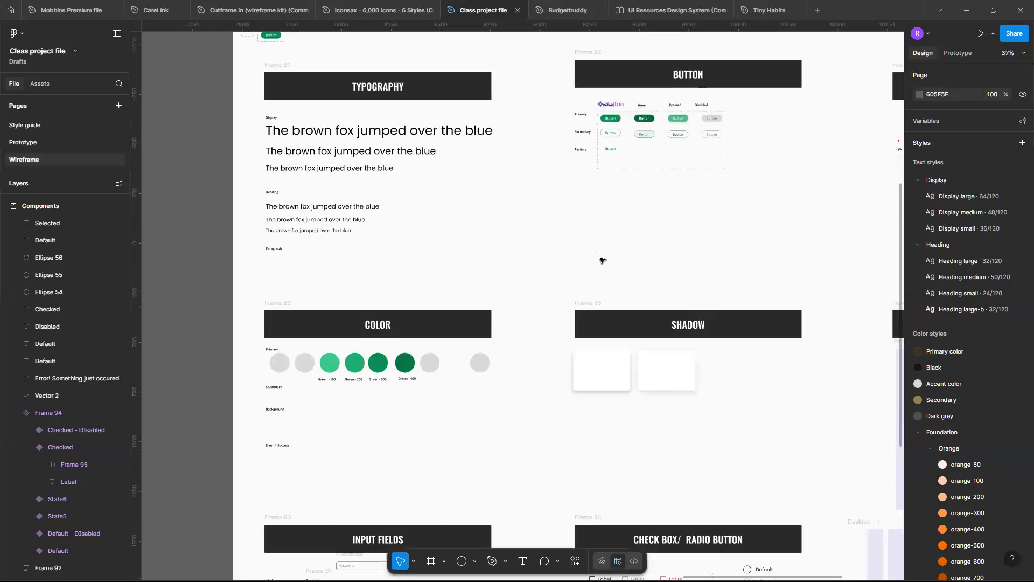
scroll(602, 260, down, 2)
scroll(602, 260, down, 4)
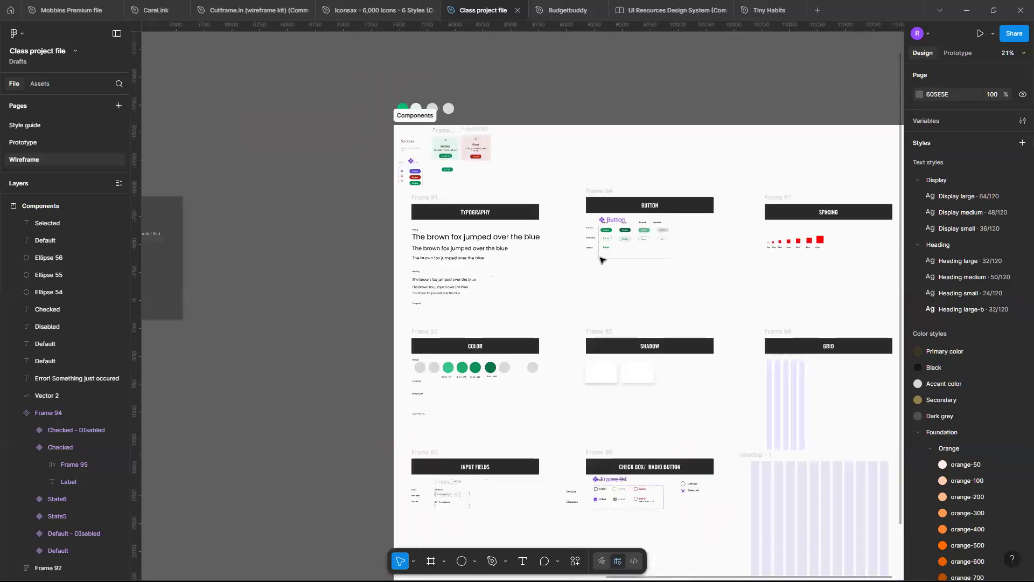
scroll(602, 260, down, 2)
scroll(602, 260, right, 1)
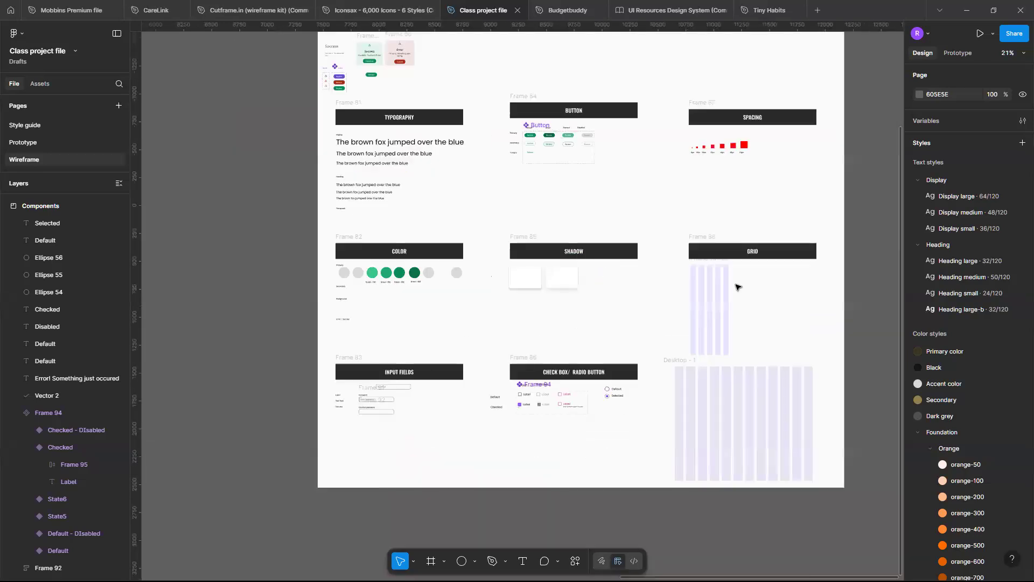
scroll(738, 286, down, 4)
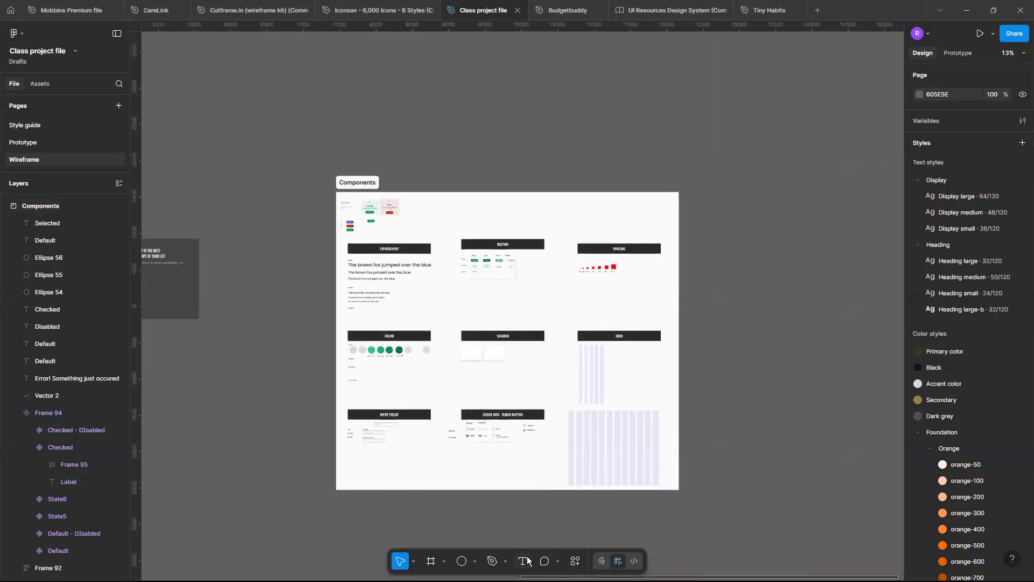
Draw a new section about 3203 × 3492 on the empty canvas to the right of the Components board.
key(f)
scroll(625, 196, right, 4)
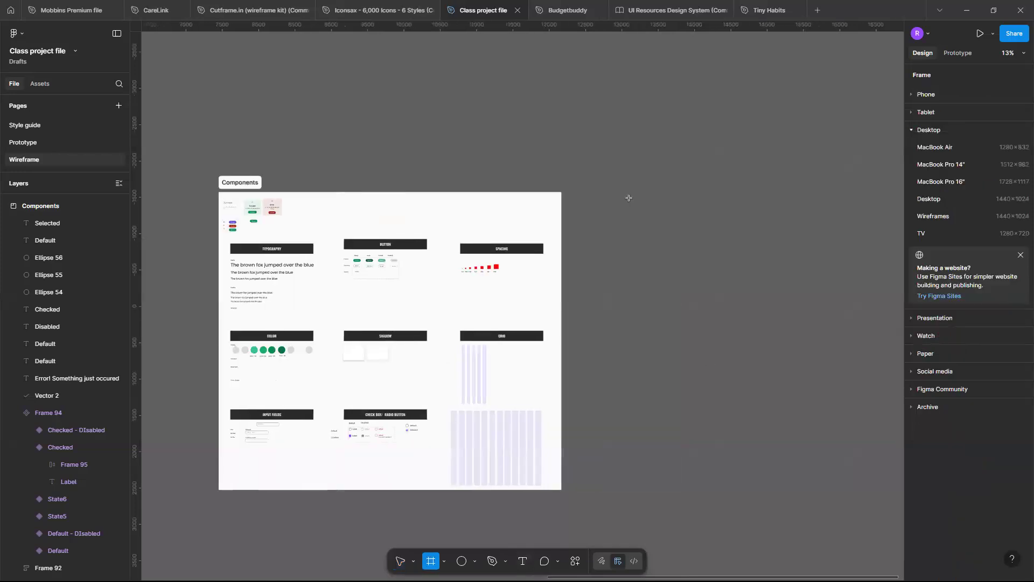
scroll(628, 197, right, 4)
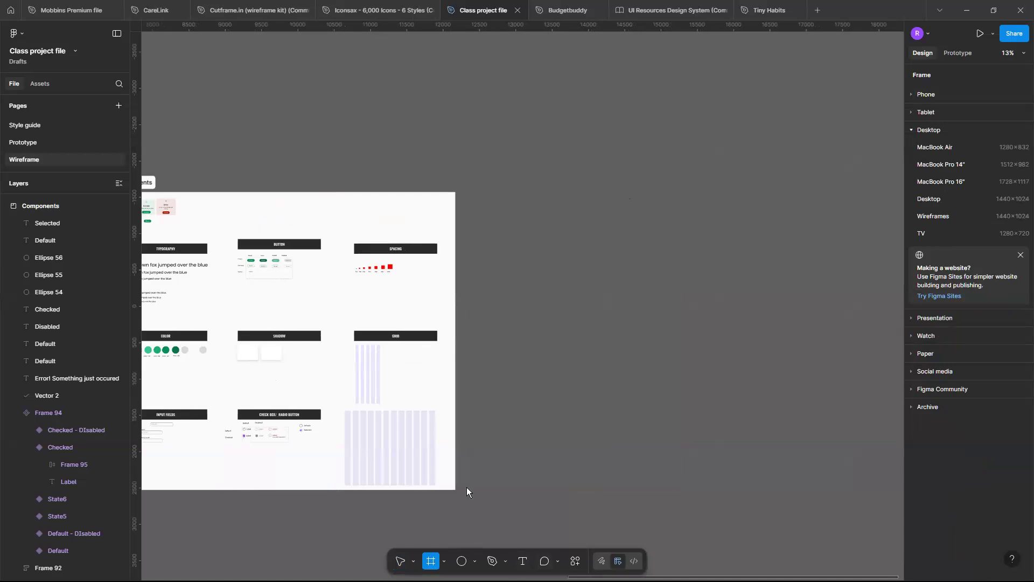
click(444, 560)
click(514, 526)
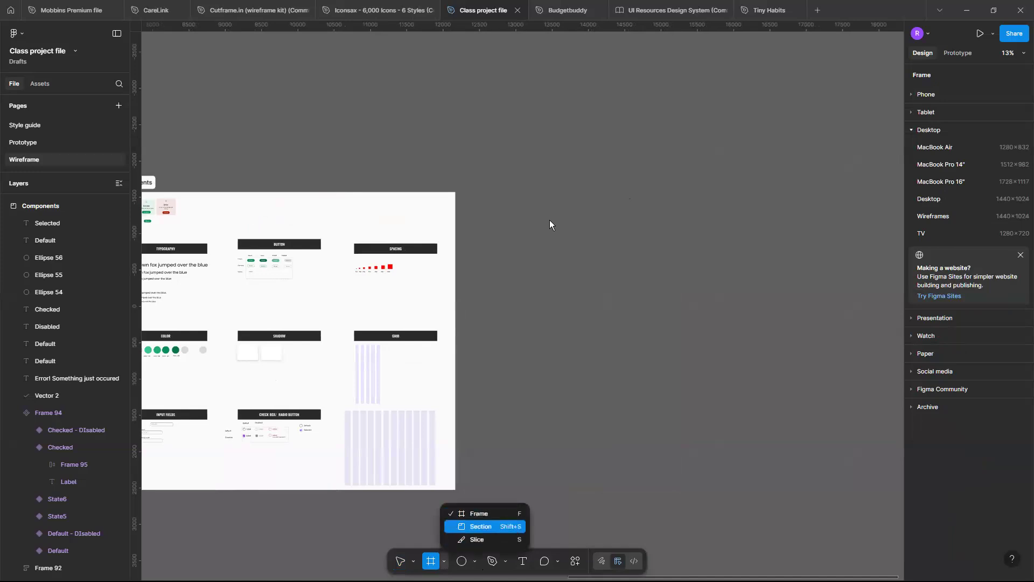
mouse_move(508, 197)
mouse_down()
mouse_move(722, 408)
mouse_move(766, 427)
mouse_move(729, 445)
mouse_move(741, 451)
mouse_up()
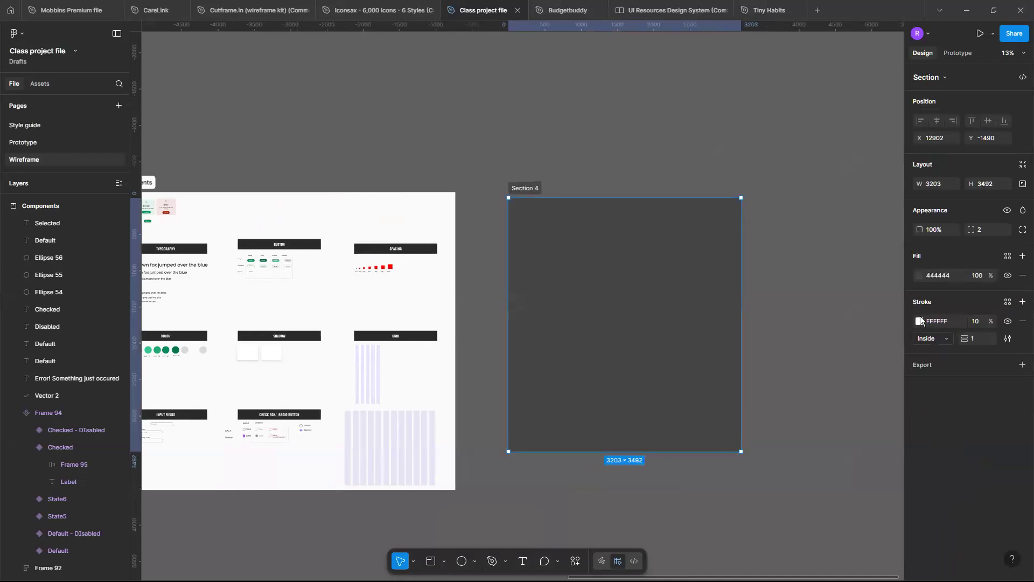
Change the new section's fill to light grey DBDBDB.
click(919, 321)
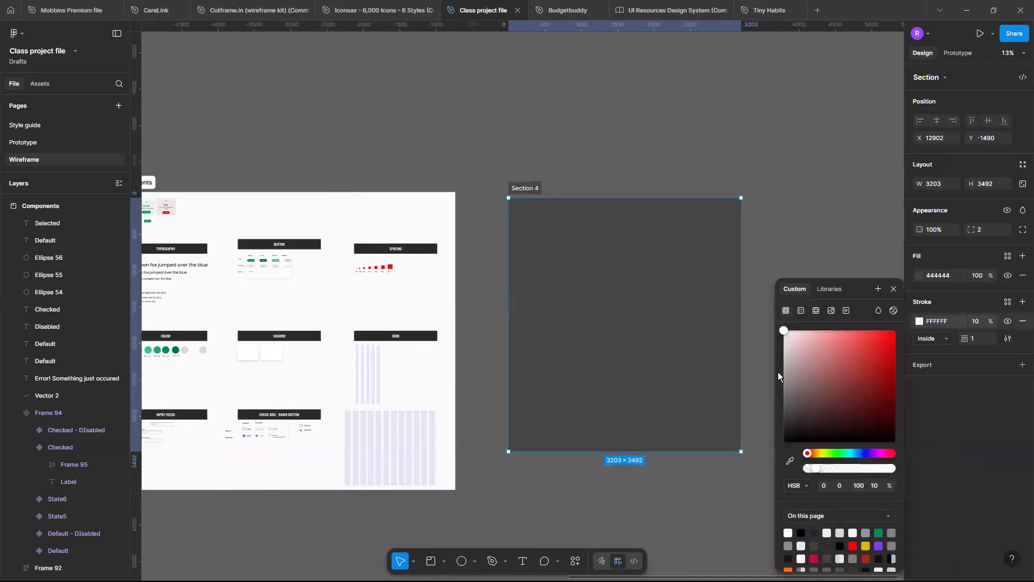
click(918, 276)
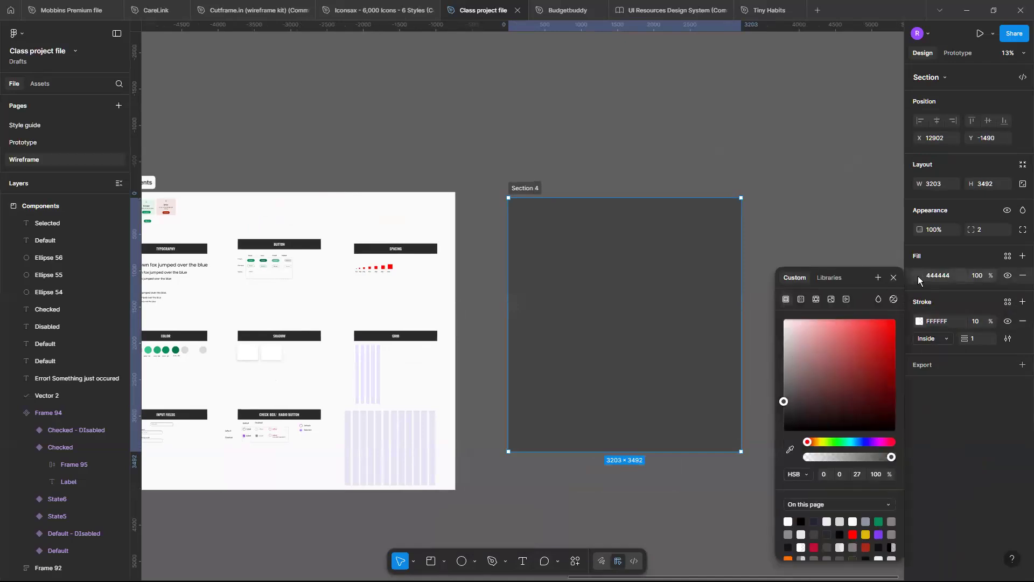
click(917, 276)
click(918, 275)
drag(778, 350, 775, 334)
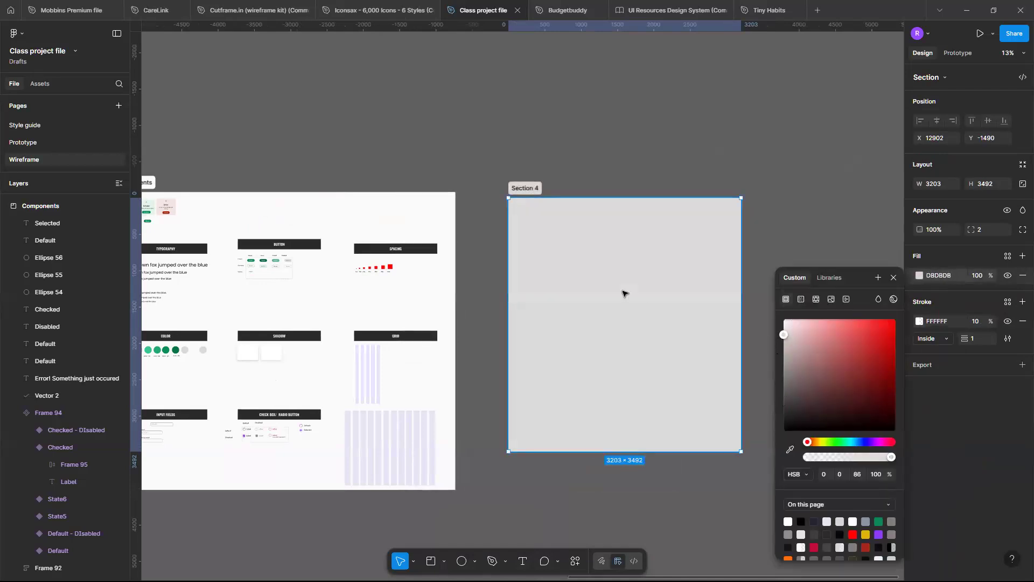
Add an iPhone 13 mini frame (375 × 812) near the upper-left corner of the new grey section, at X 276, Y 238.
scroll(623, 293, up, 2)
scroll(623, 293, up, 3)
key(f)
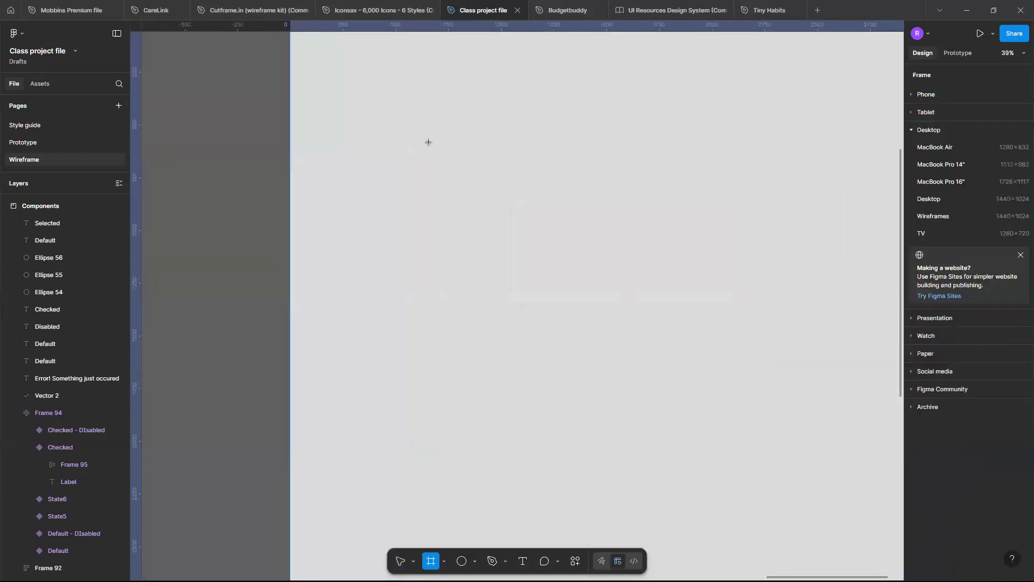
scroll(514, 140, left, 3)
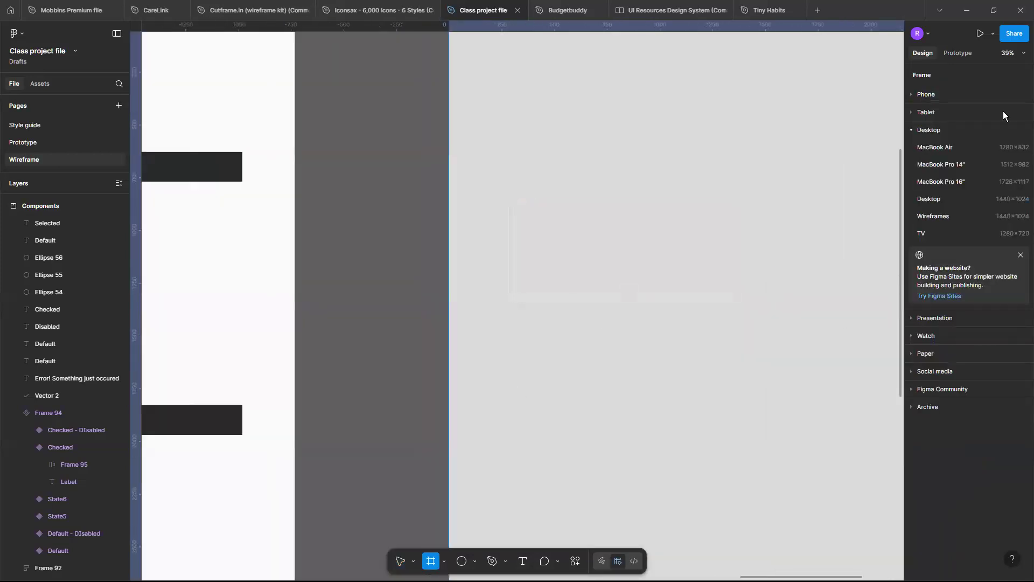
click(908, 93)
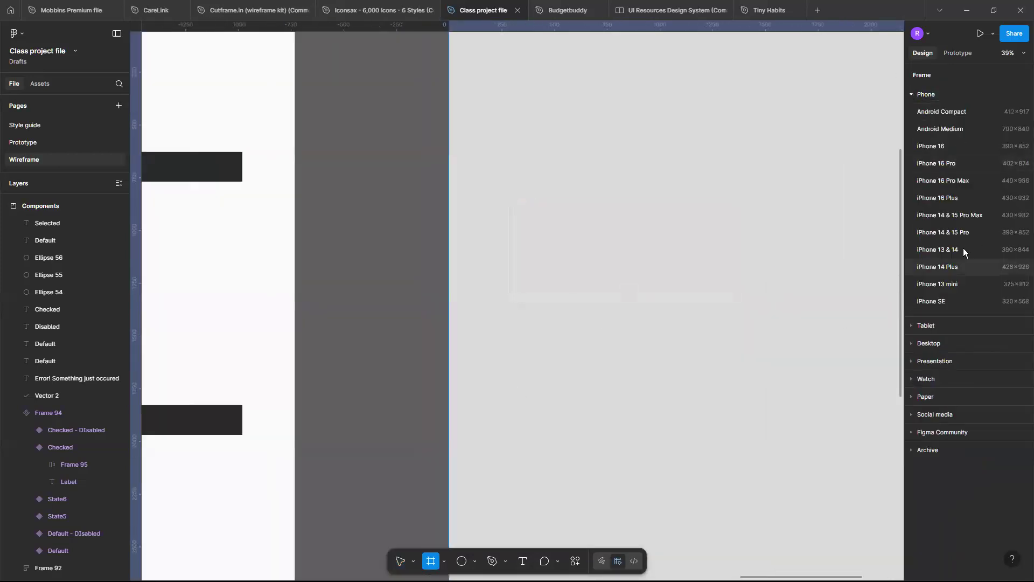
click(972, 283)
drag(870, 264, 539, 217)
drag(545, 260, 436, 204)
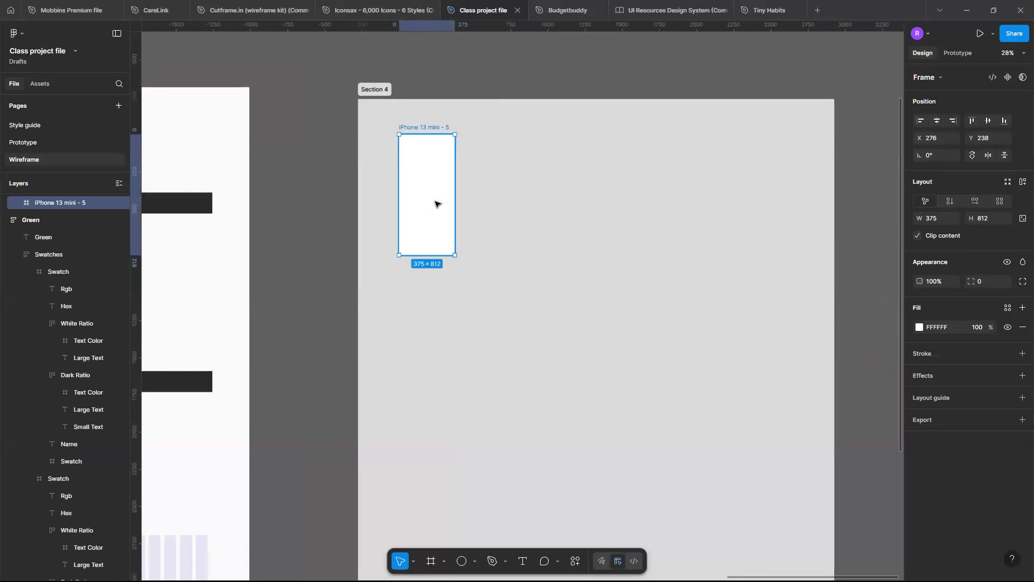
Apply the Mobile grid layout guide style to the iPhone 13 mini frame.
scroll(437, 204, up, 3)
scroll(438, 203, left, 3)
scroll(437, 204, up, 2)
scroll(437, 204, up, 2)
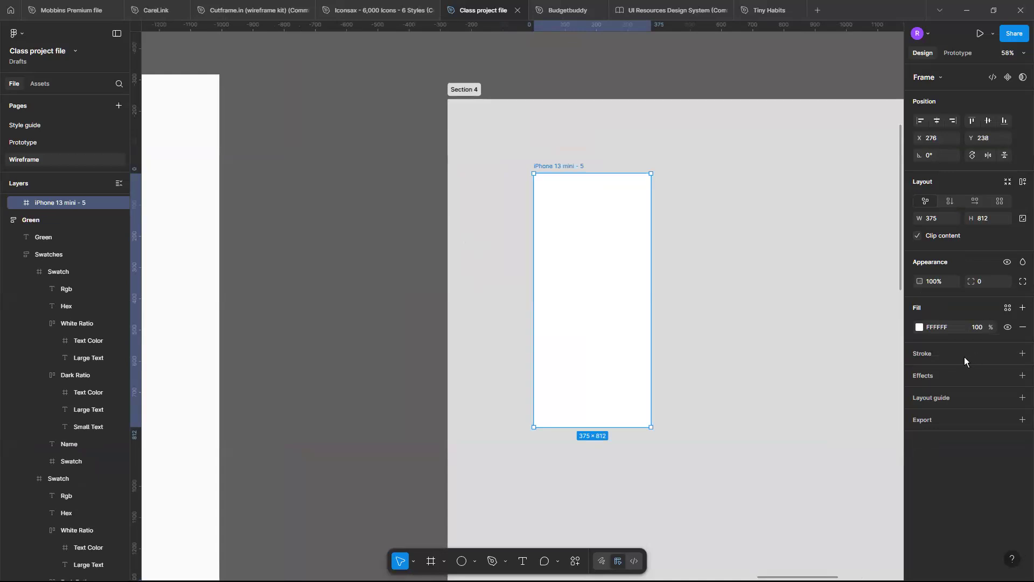
click(1008, 376)
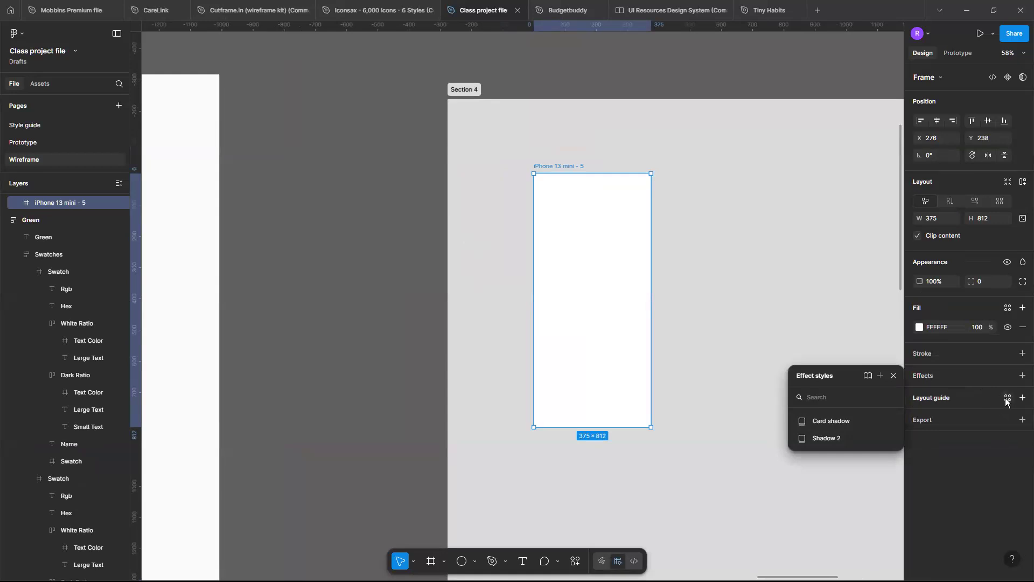
click(1007, 398)
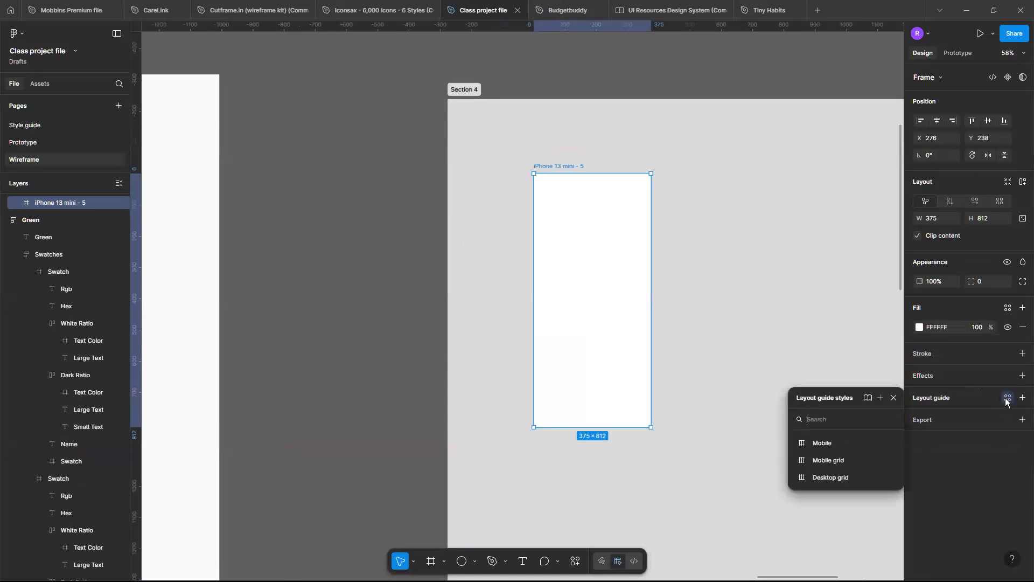
click(849, 462)
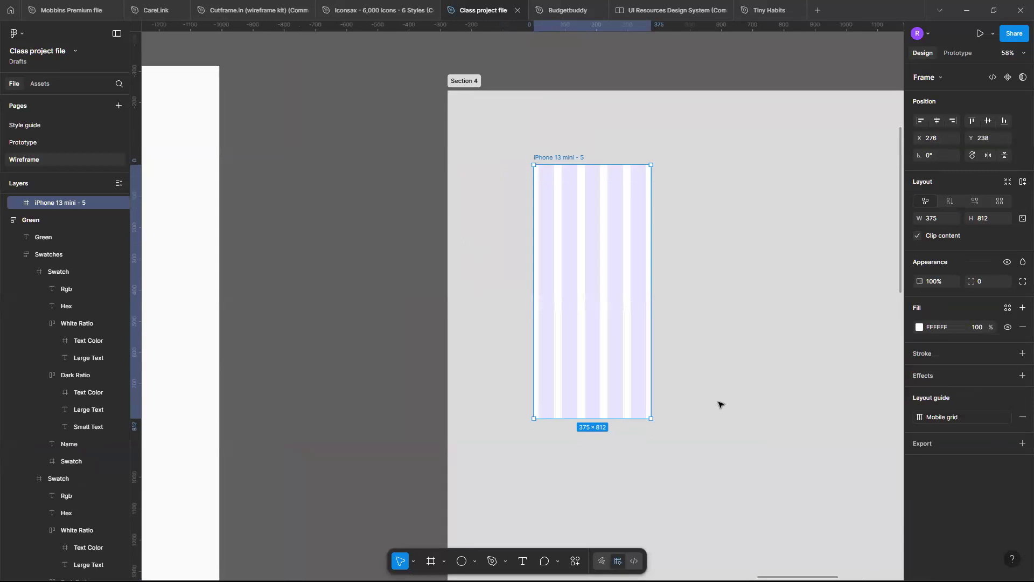
Inspect the Mobile grid style's column count, margin and gutter settings against the phone frame.
scroll(719, 404, up, 2)
scroll(720, 404, left, 2)
click(921, 418)
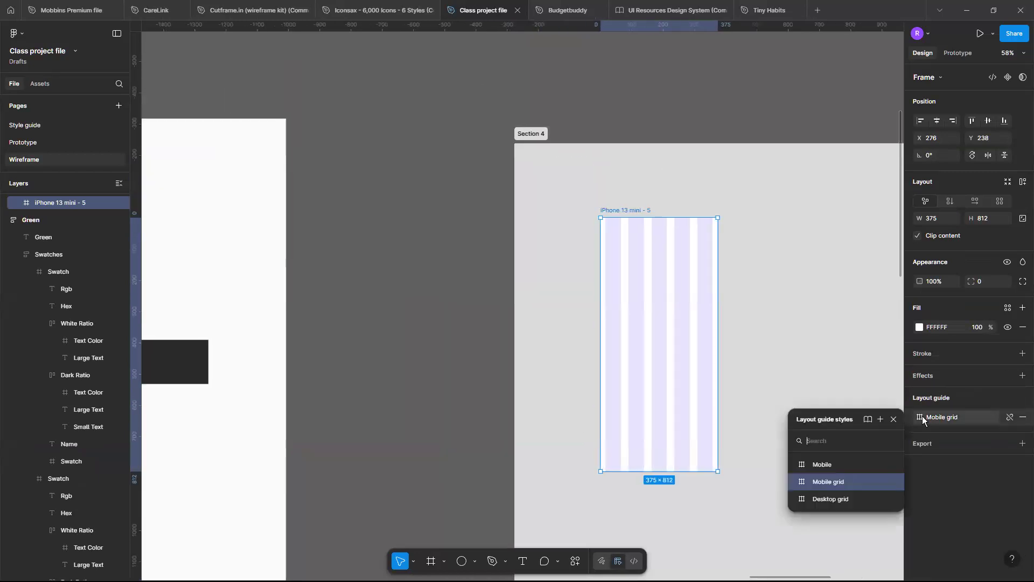
click(894, 482)
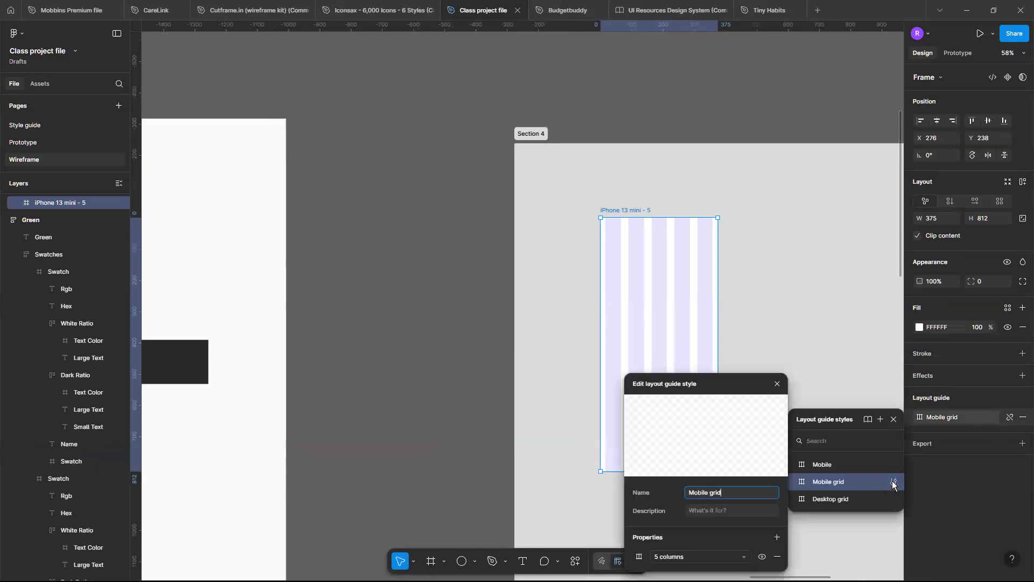
click(641, 557)
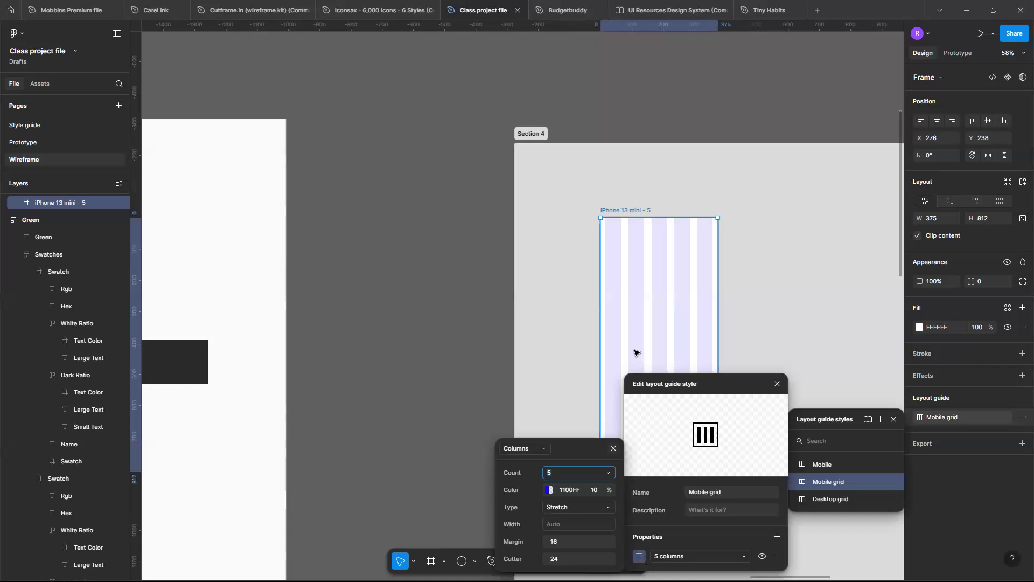
scroll(635, 350, up, 5)
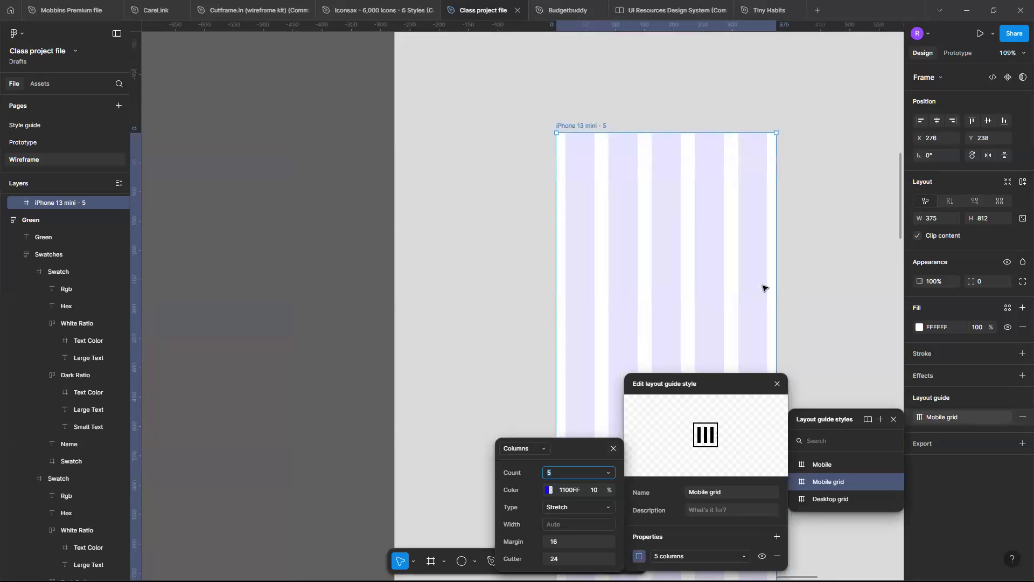
scroll(767, 285, up, 4)
scroll(767, 286, right, 2)
text(r)
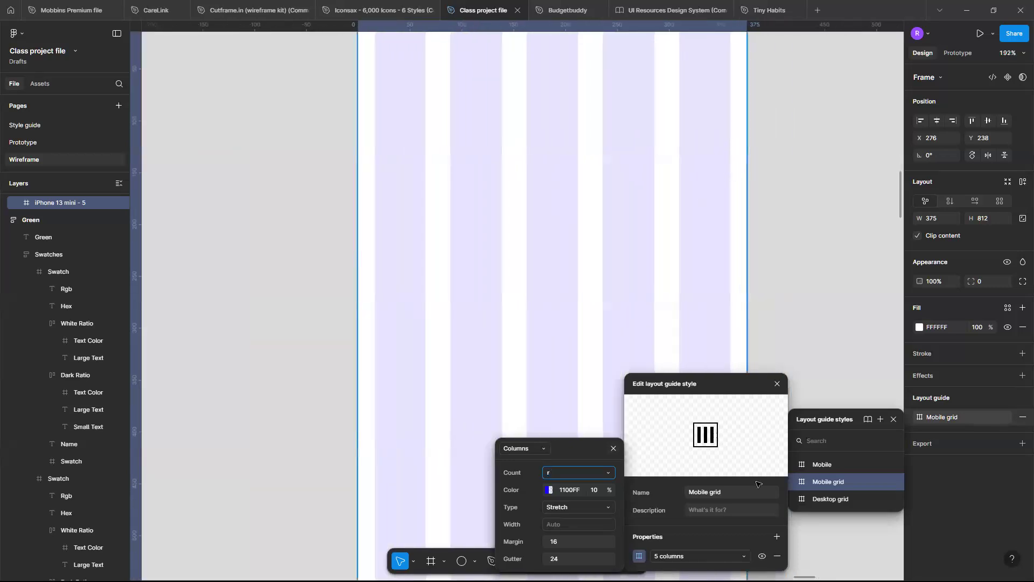
key(Return)
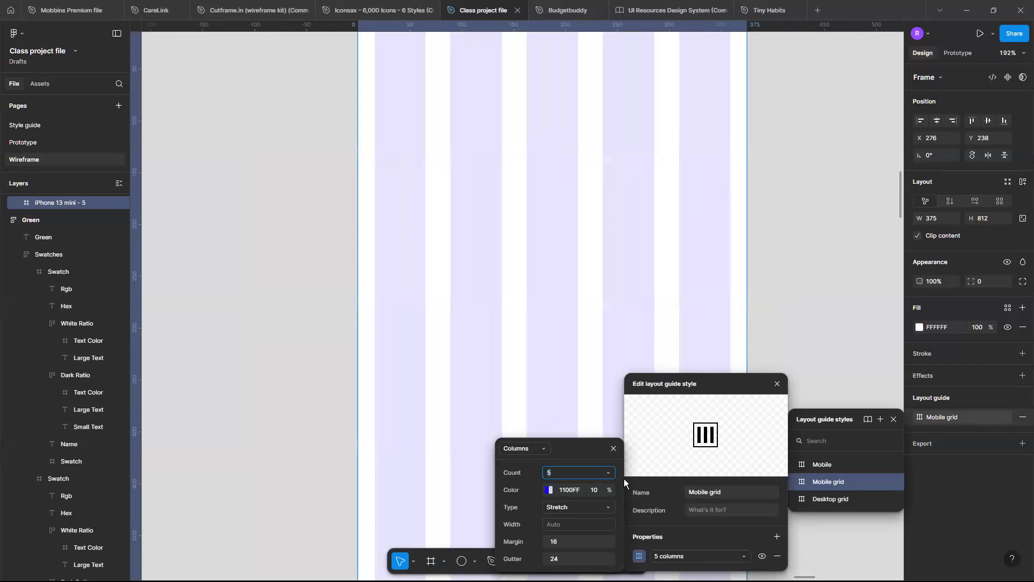
click(777, 384)
Copy the 16px square from the Spacing samples into the phone frame's right margin and duplicate it in the gutter after the third column.
scroll(645, 366, down, 5)
scroll(646, 365, left, 5)
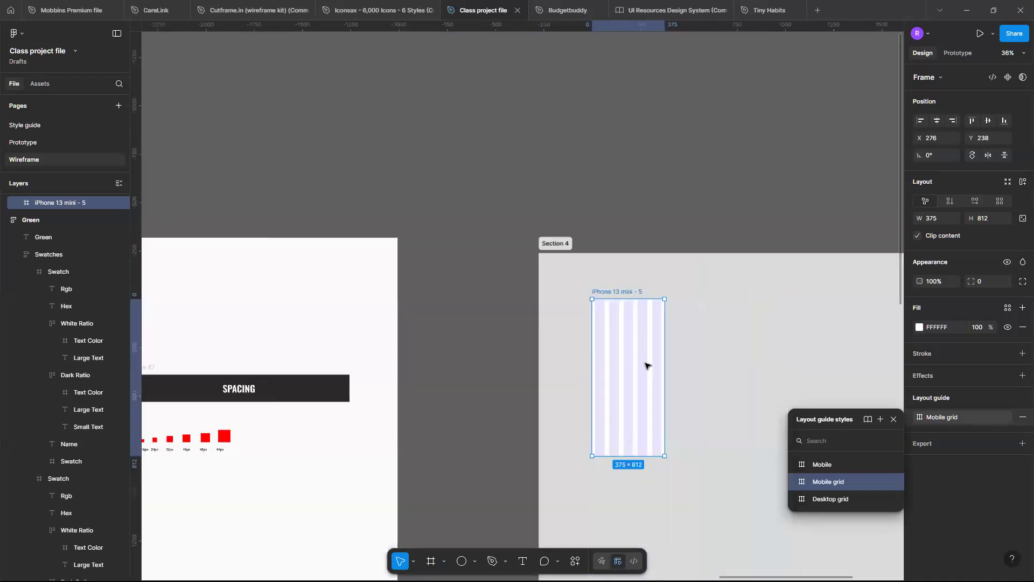
scroll(302, 466, up, 3)
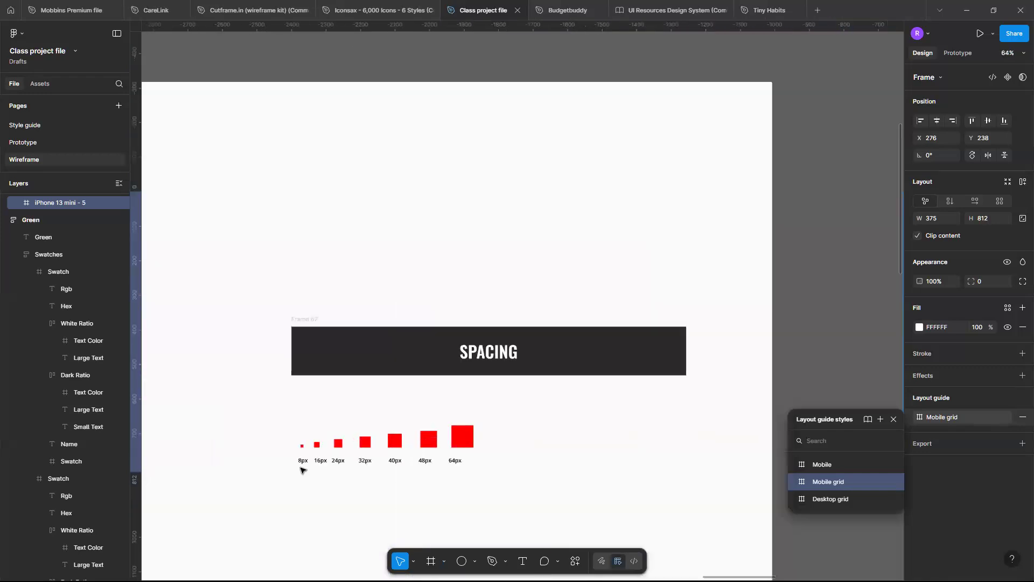
scroll(351, 457, left, 2)
scroll(355, 450, up, 3)
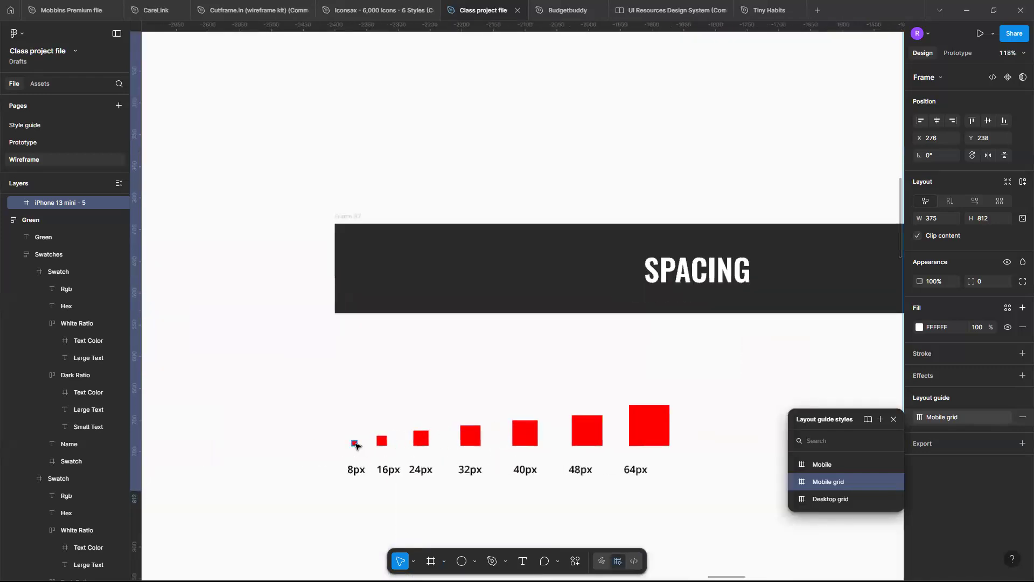
click(382, 441)
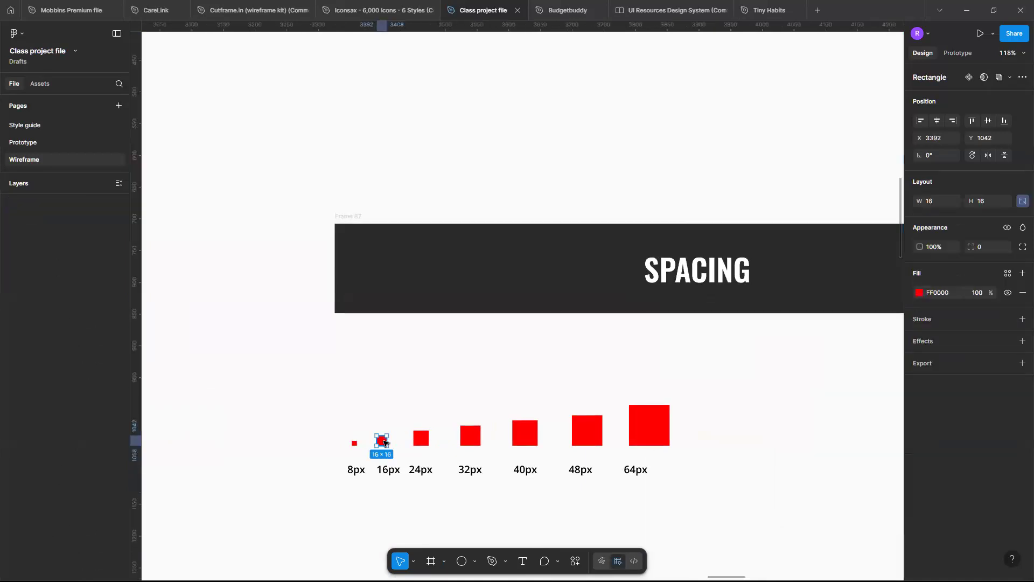
scroll(383, 442, down, 8)
scroll(485, 409, right, 3)
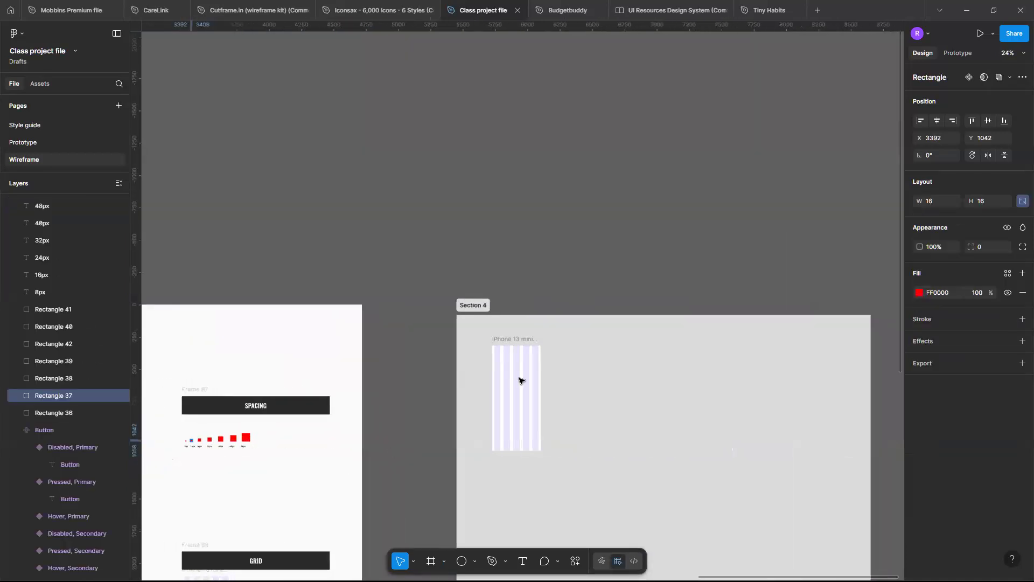
scroll(519, 381, up, 6)
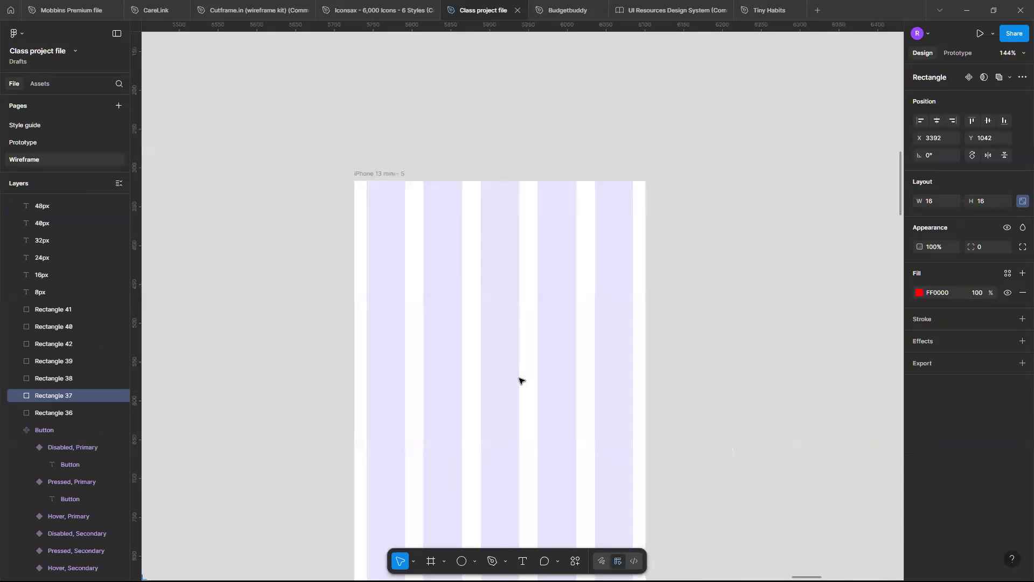
key(ctrl+v)
scroll(552, 367, up, 2)
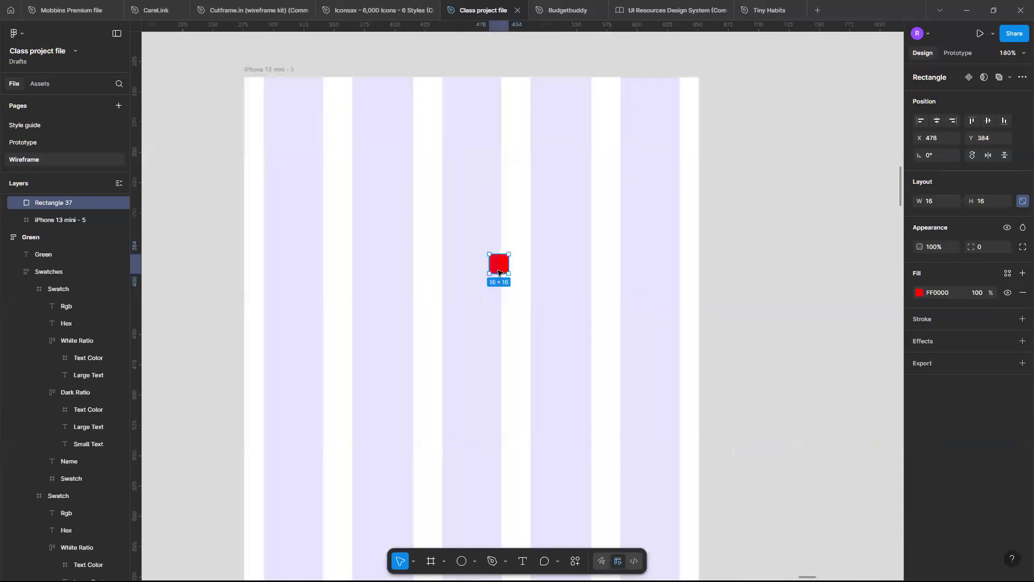
drag(504, 270, 511, 325)
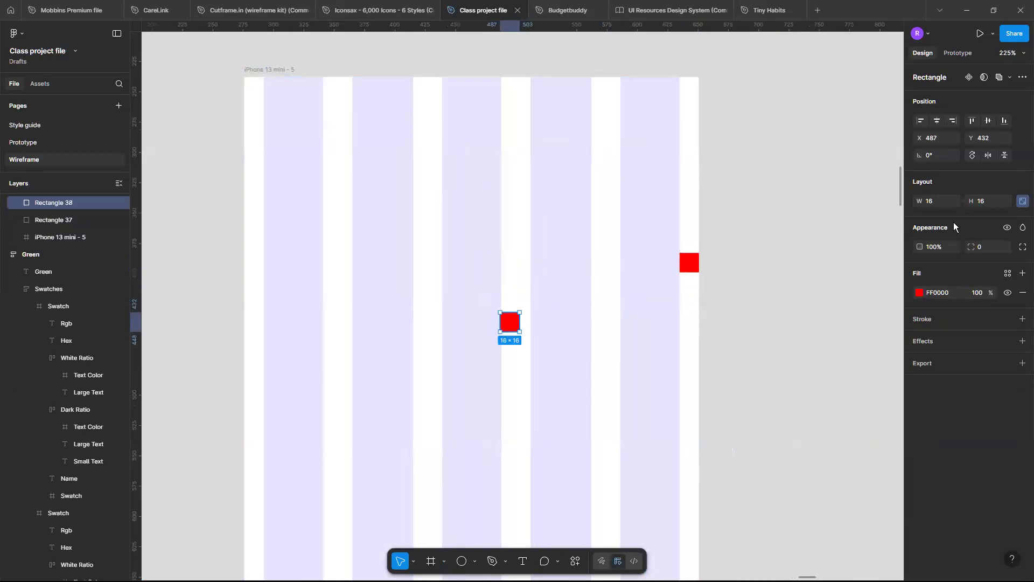
Resize the duplicate square to 24 × 24 and align it with the gutter between the third and fourth columns, at X 488.
click(937, 201)
text(32)
key(Return)
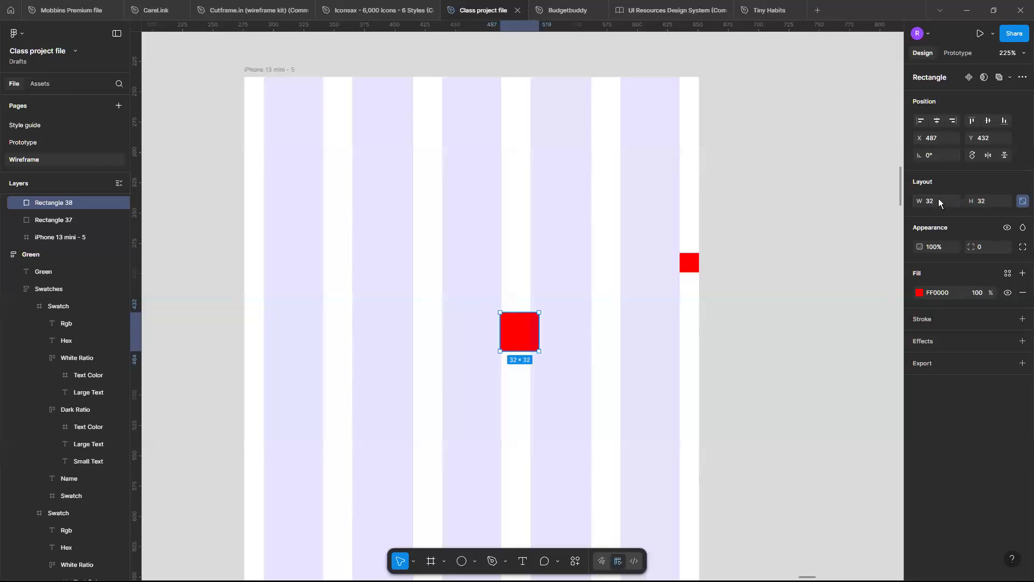
text(24)
key(Return)
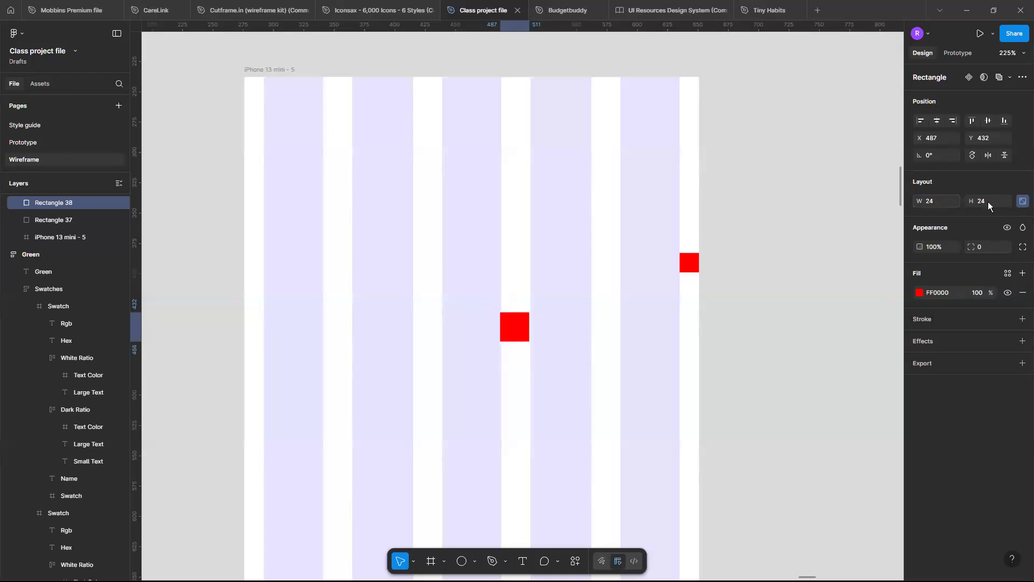
key(Right)
key(Right)
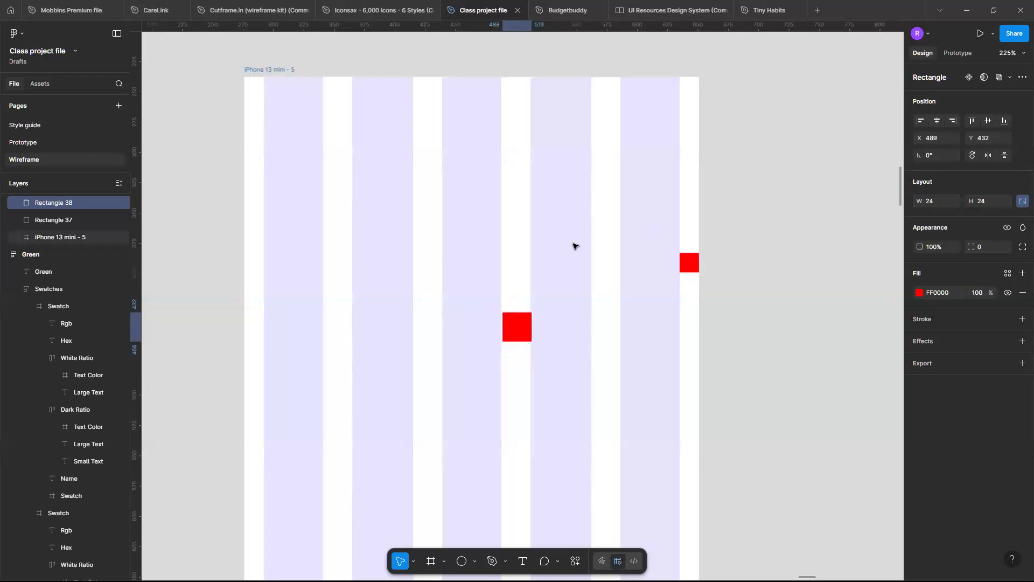
scroll(505, 285, up, 5)
key(Left)
scroll(611, 268, down, 10)
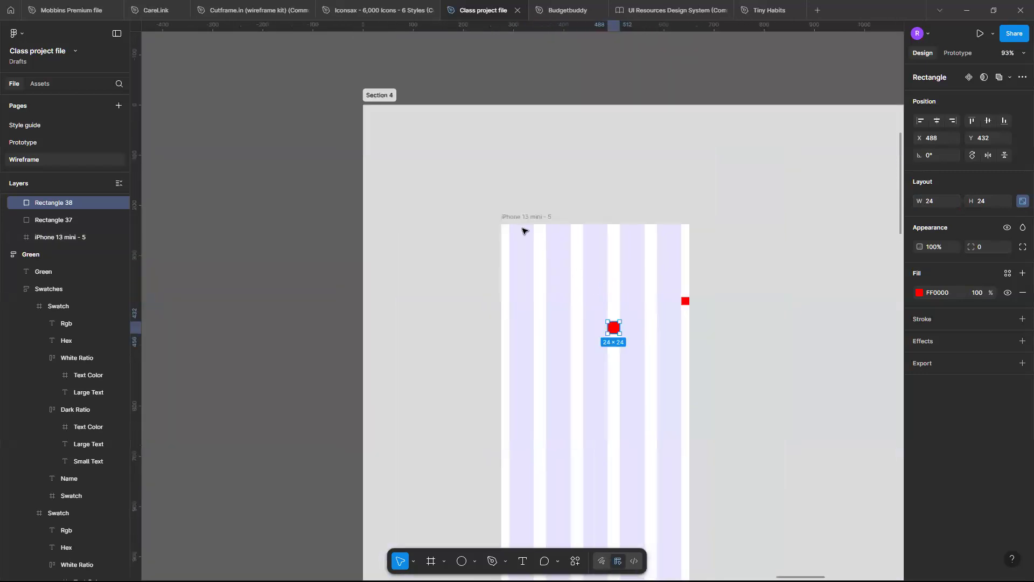
Change the 24 × 24 gutter square's fill to green 088F55.
click(919, 294)
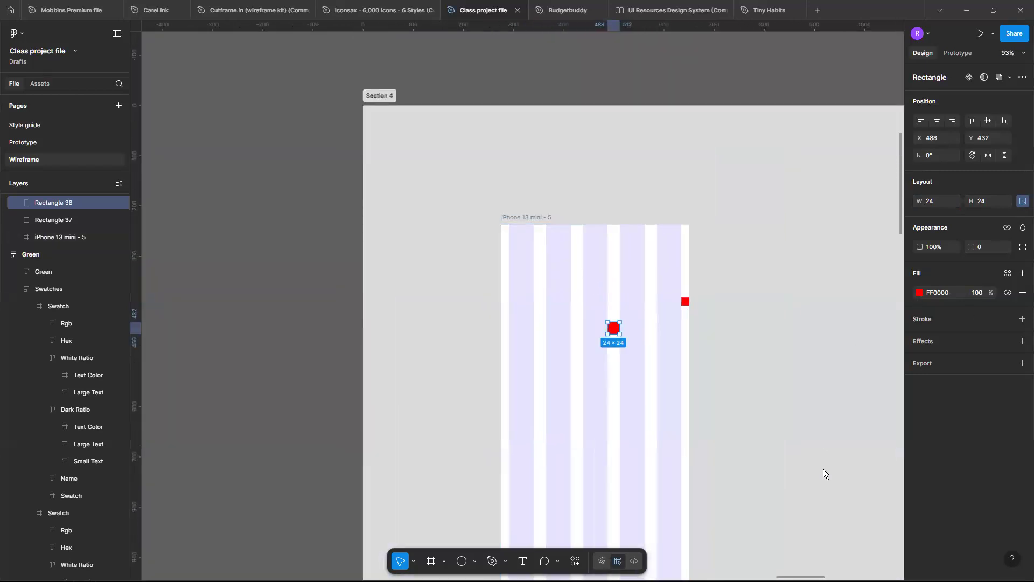
click(878, 532)
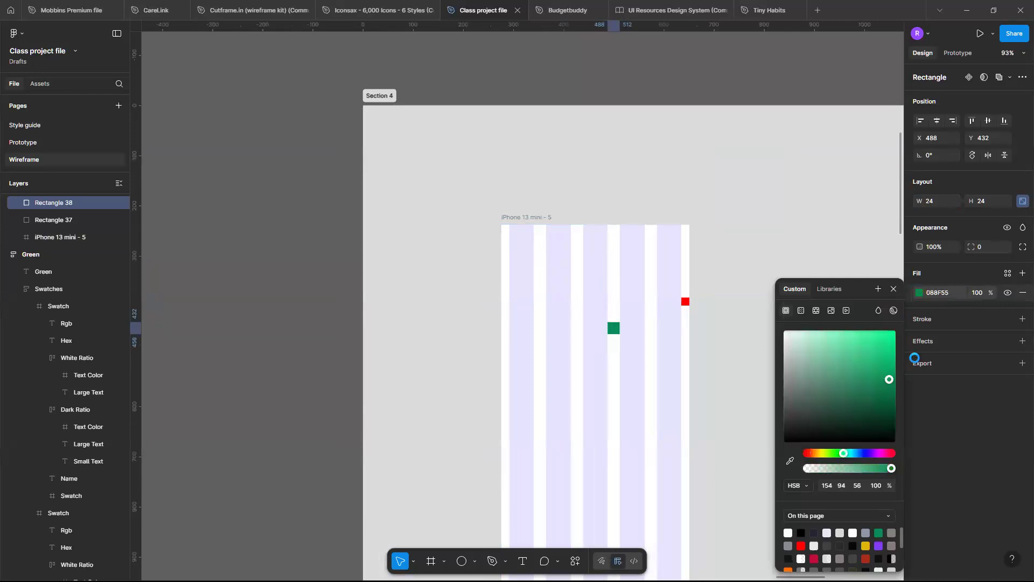
key(Escape)
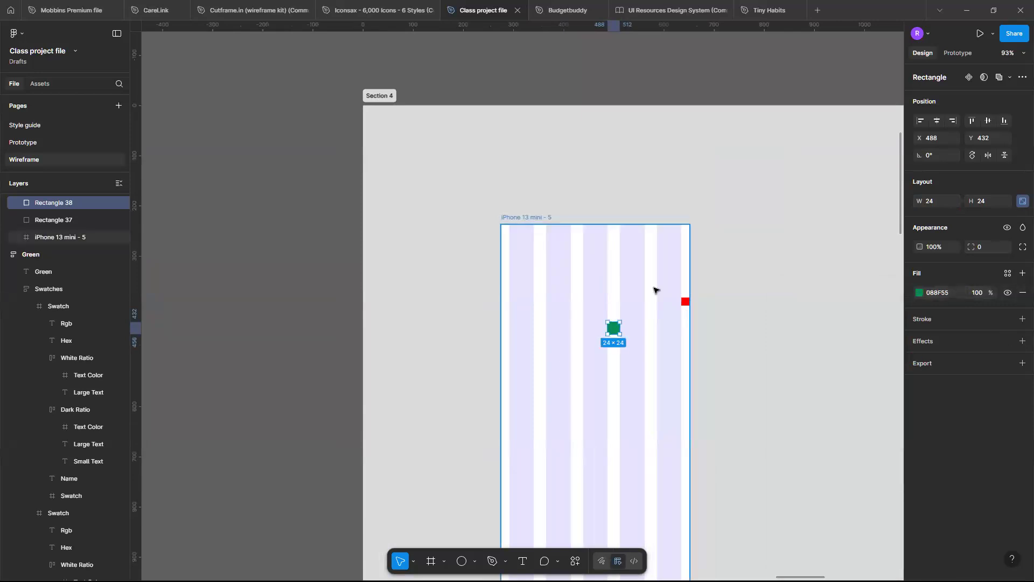
Duplicate the red 16 × 16 square from the phone frame's right margin into its left margin, at X 276, Y 358.
scroll(653, 291, up, 4)
scroll(653, 291, left, 3)
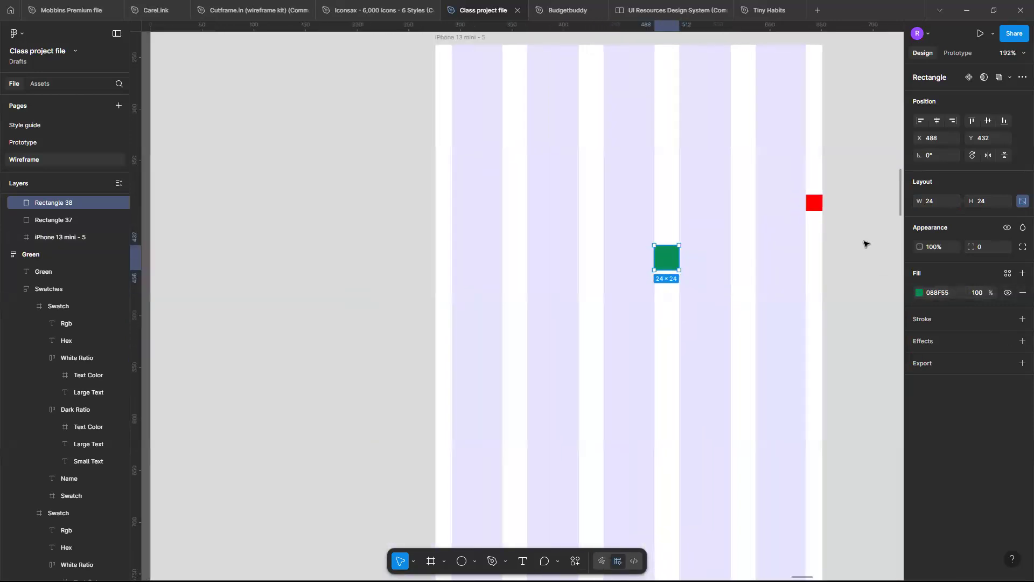
click(813, 206)
drag(812, 205, 442, 180)
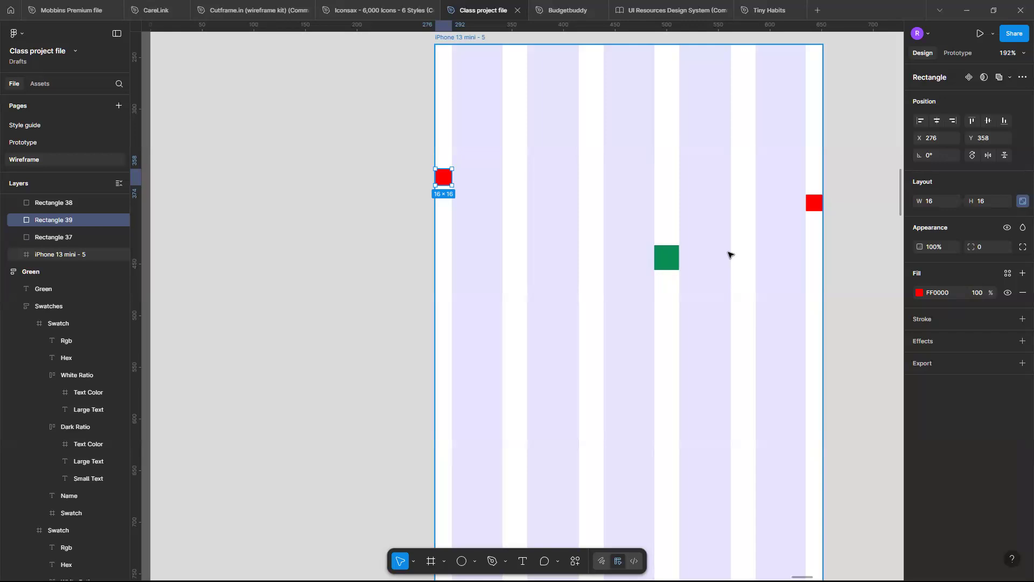
scroll(654, 246, up, 5)
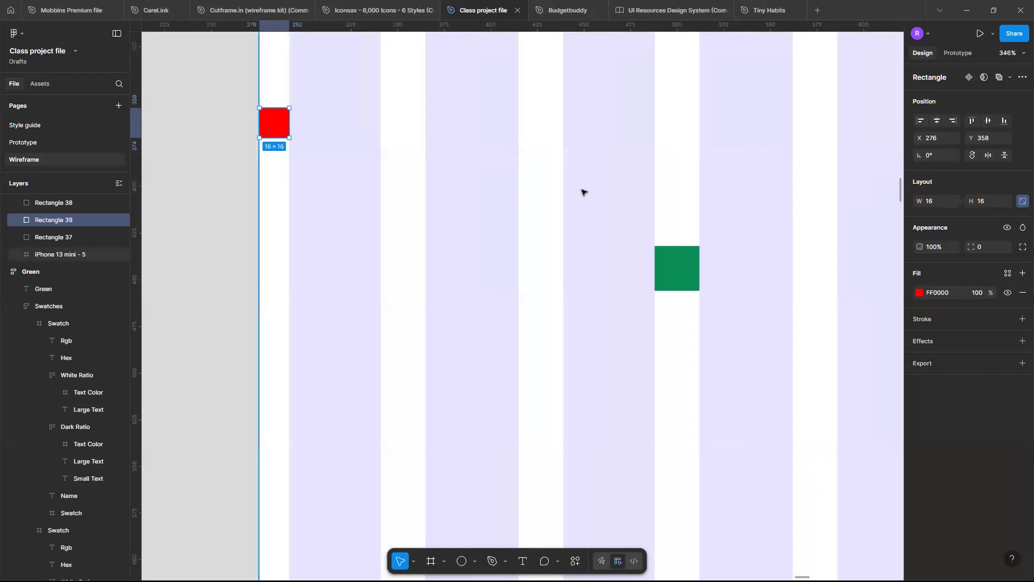
scroll(652, 193, down, 5)
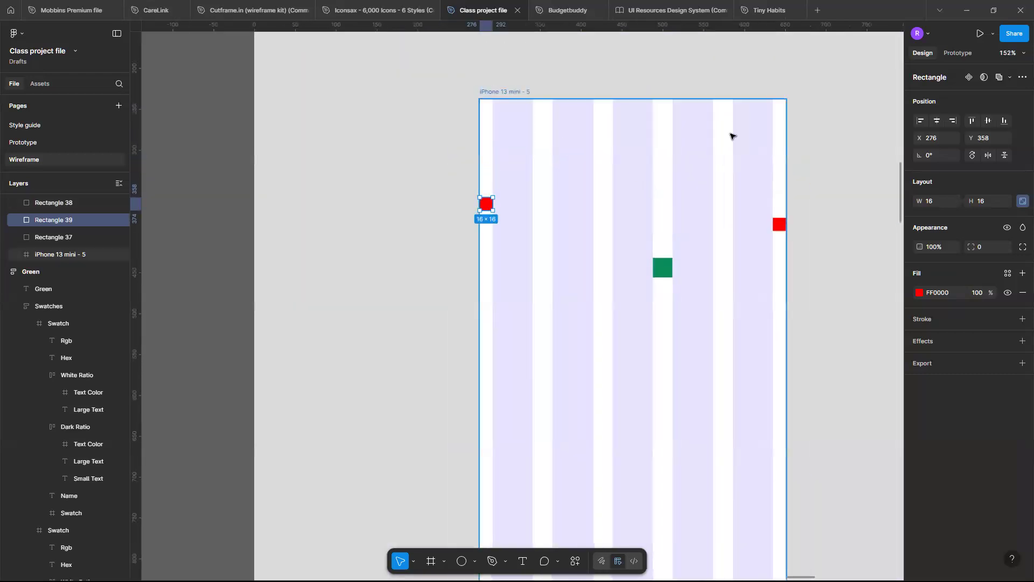
scroll(649, 261, up, 2)
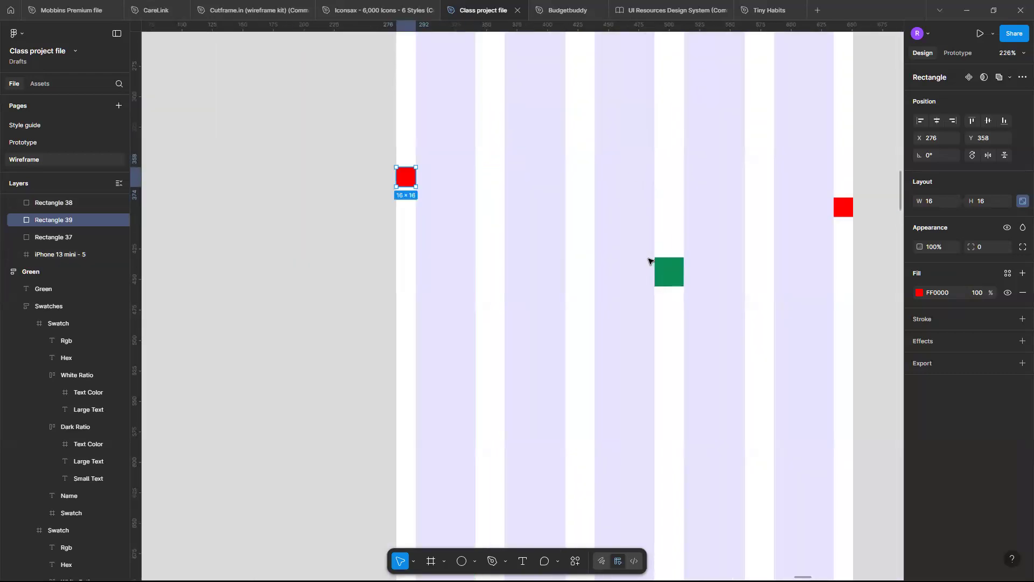
scroll(648, 261, down, 4)
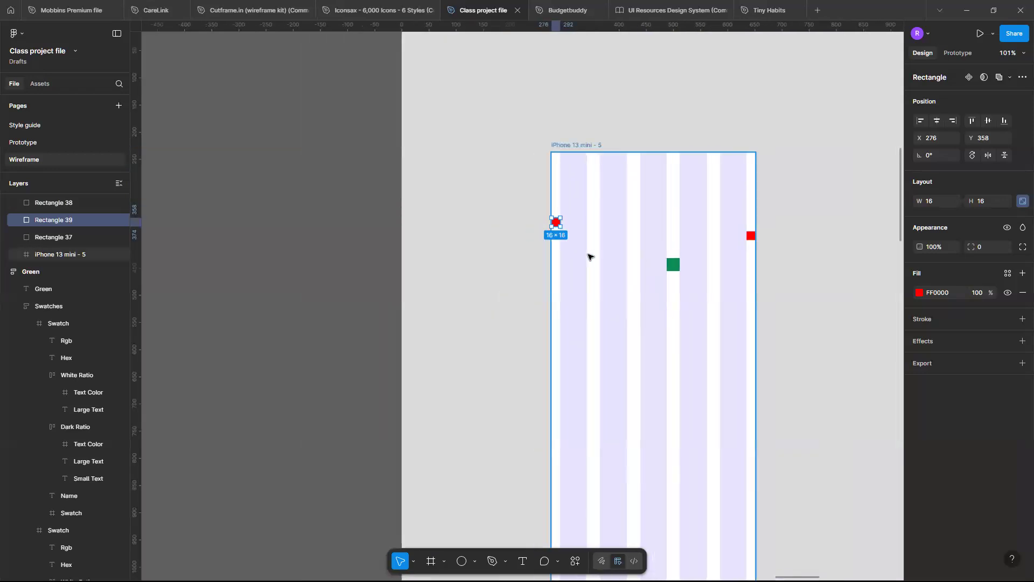
Draw a rectangle about 99 × 85 over the phone frame's second column and align its left edge with the first column's edge at X 65.
scroll(588, 256, up, 4)
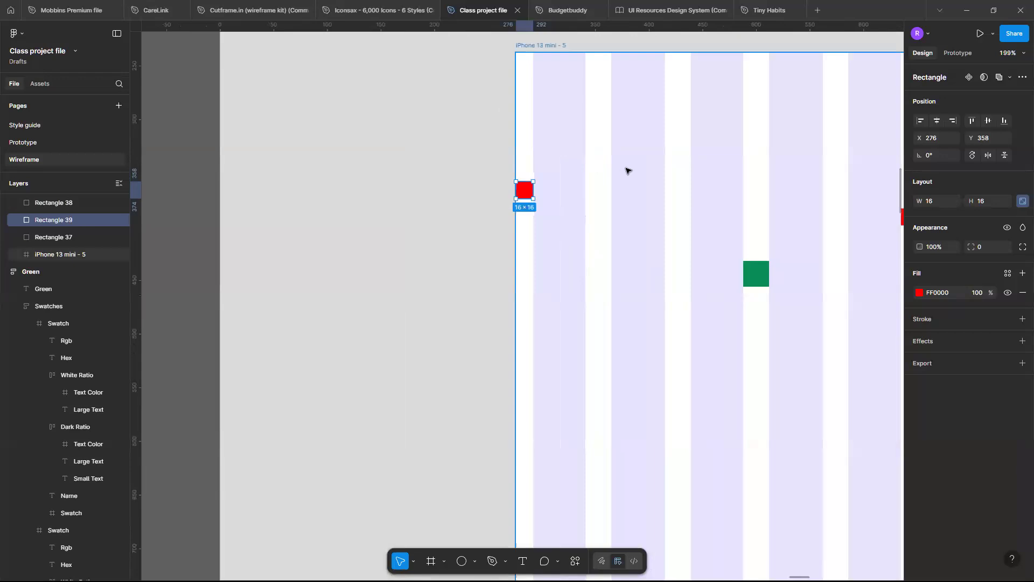
key(r)
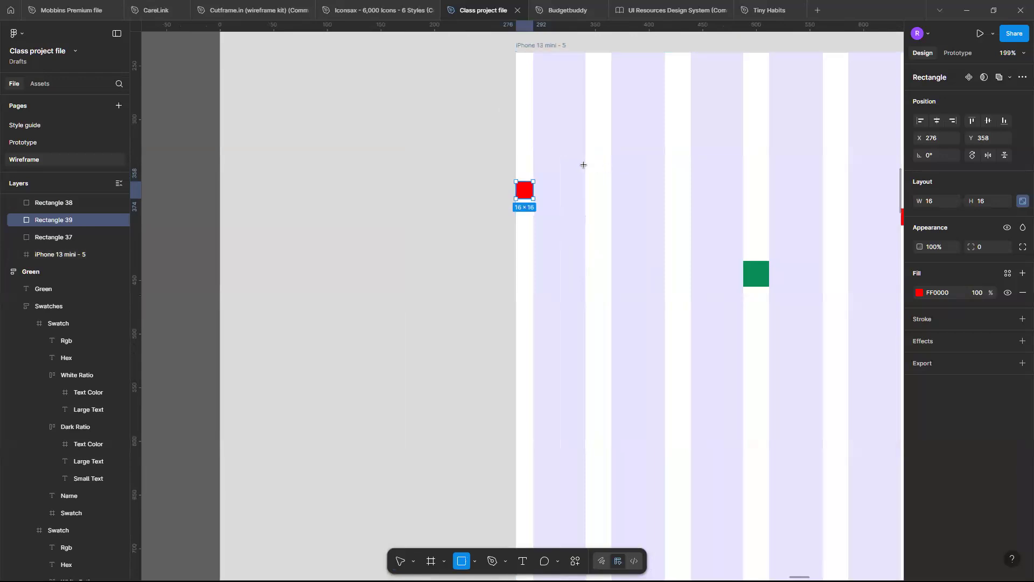
mouse_move(583, 163)
mouse_down()
mouse_move(655, 182)
mouse_move(687, 259)
mouse_up()
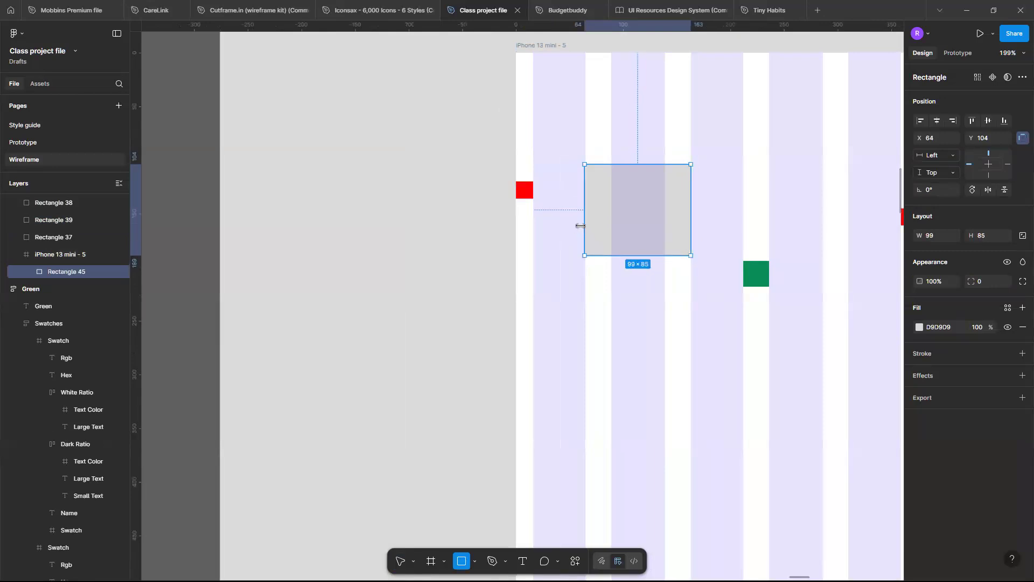
drag(580, 224, 585, 224)
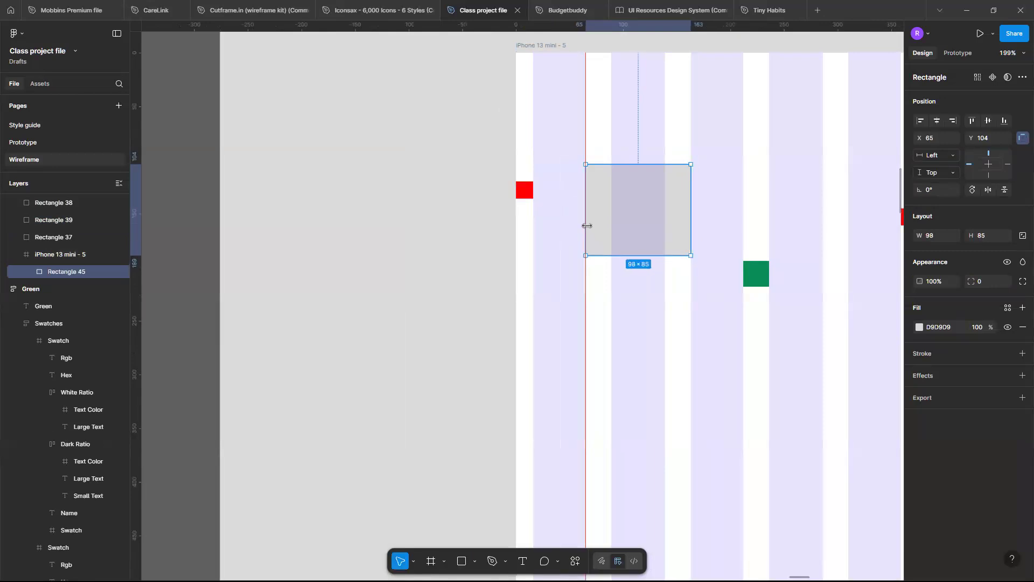
Fit the rectangle to the first two columns at 123 × 85, Y 120, and duplicate it over the third and fourth columns at X 163.
scroll(636, 222, right, 2)
scroll(636, 222, right, 2)
drag(577, 215, 677, 228)
Examine the gutter between the two grey rectangles and how their edges line up with the grid columns.
scroll(676, 229, up, 6)
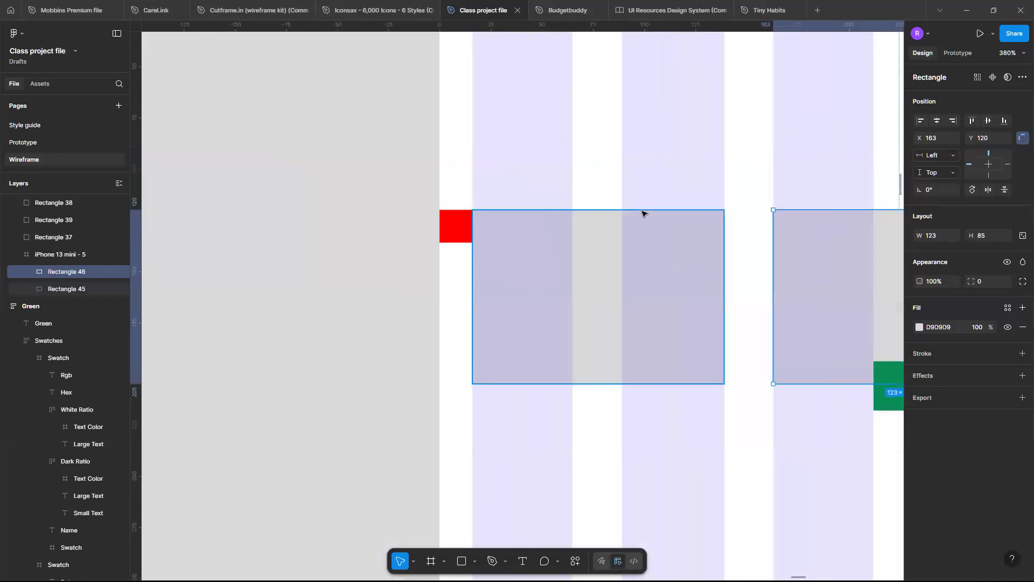
scroll(642, 213, up, 7)
scroll(638, 260, down, 3)
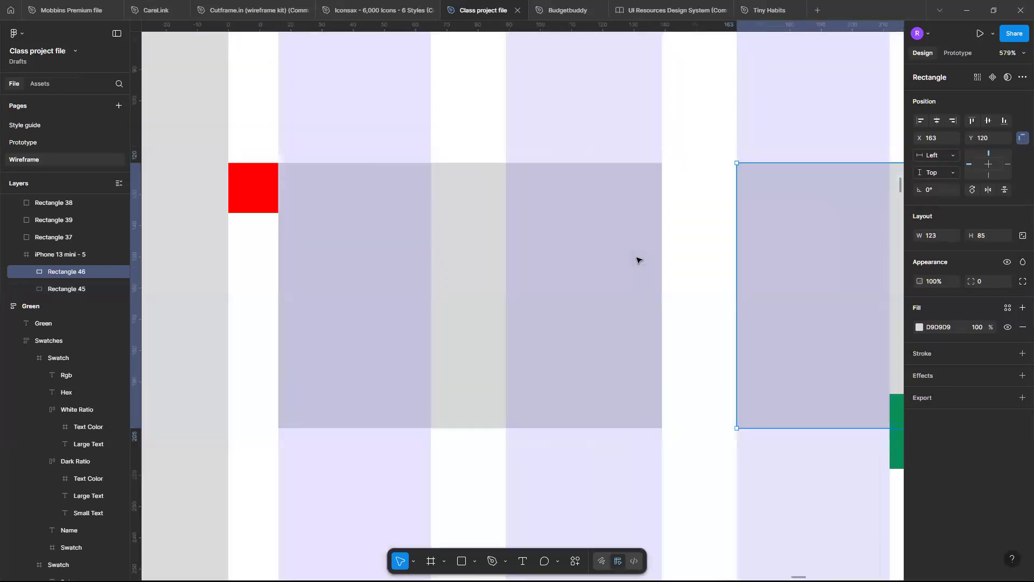
scroll(637, 260, up, 3)
scroll(651, 180, up, 2)
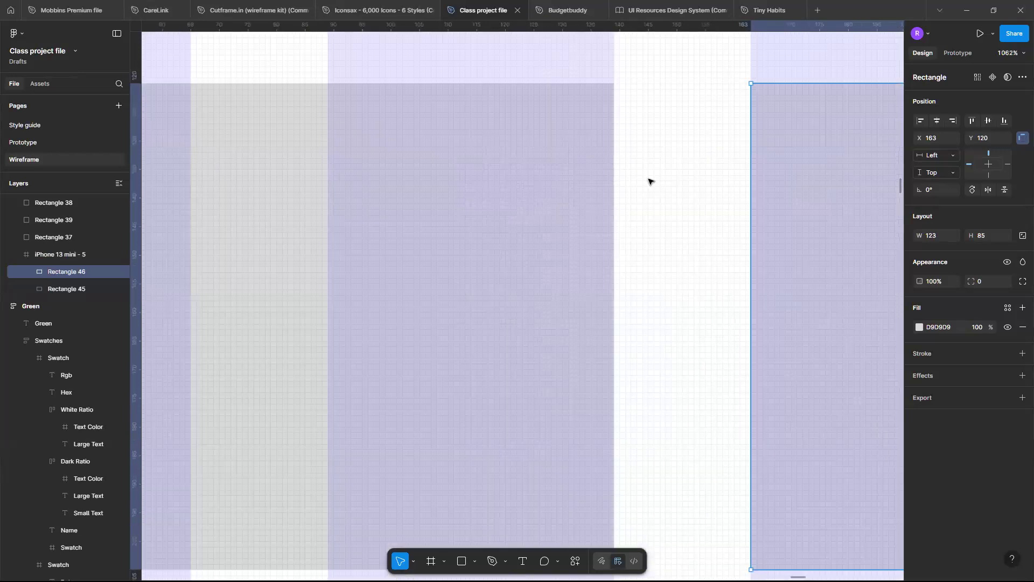
scroll(650, 181, up, 5)
scroll(650, 181, down, 5)
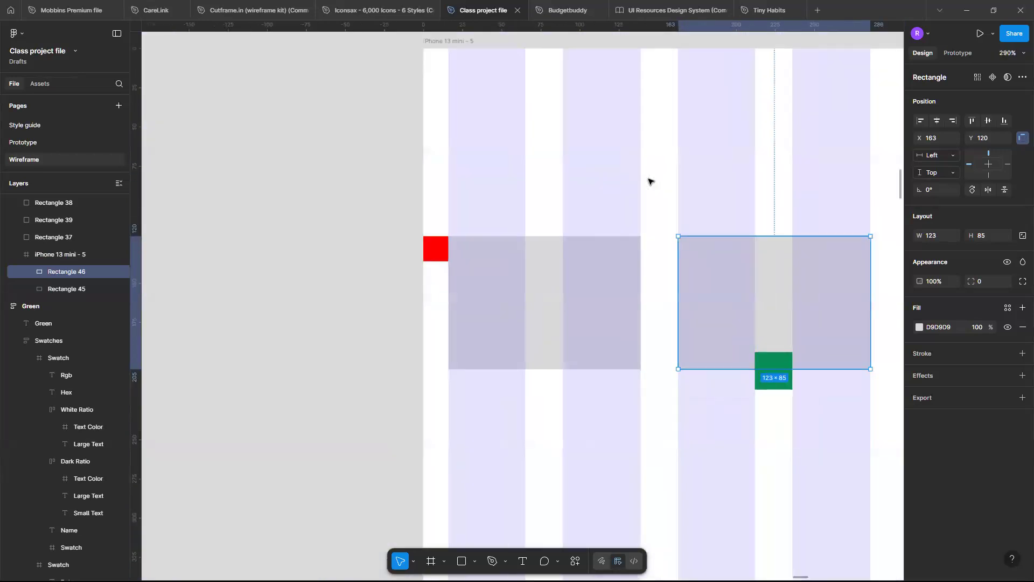
scroll(650, 179, down, 2)
scroll(665, 128, down, 3)
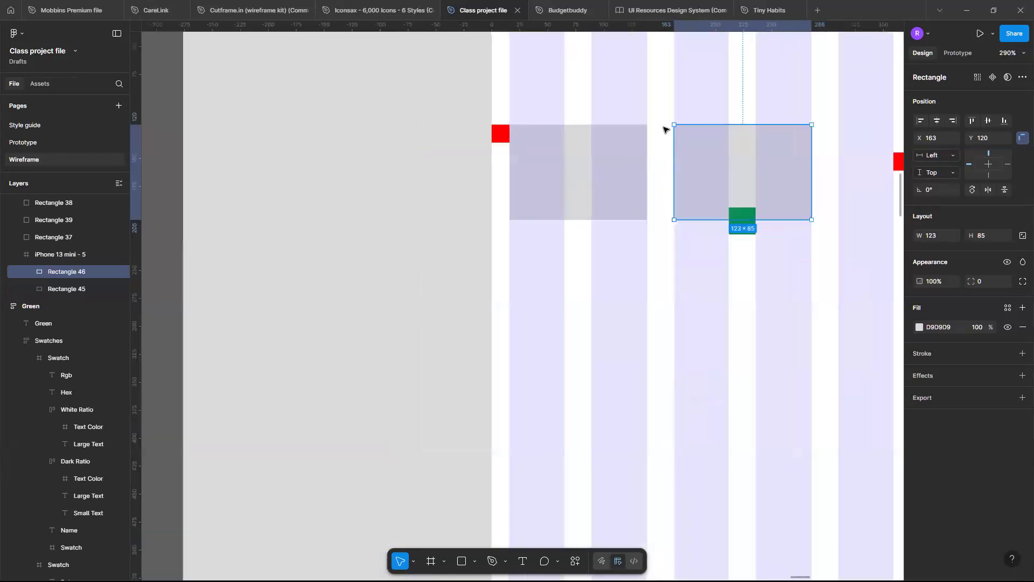
Set the gutter of the phone frame's Mobile grid style to 16.
scroll(522, 203, up, 2)
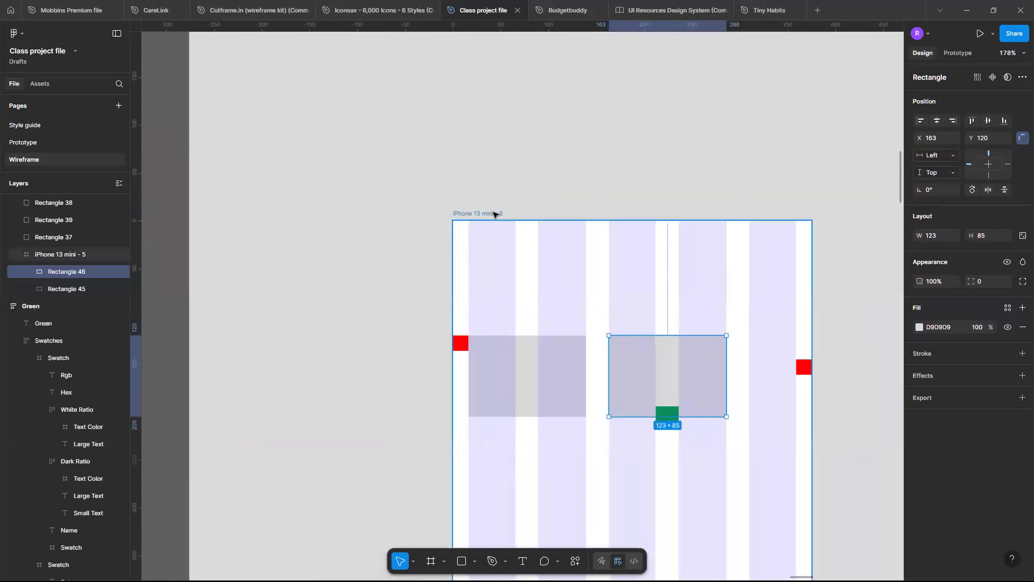
click(494, 215)
scroll(510, 208, down, 3)
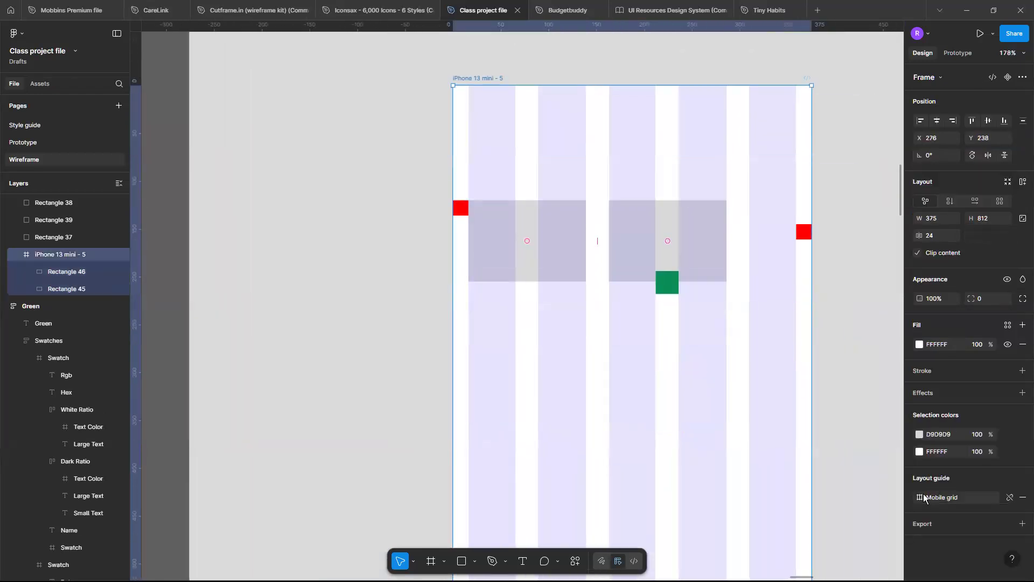
click(920, 496)
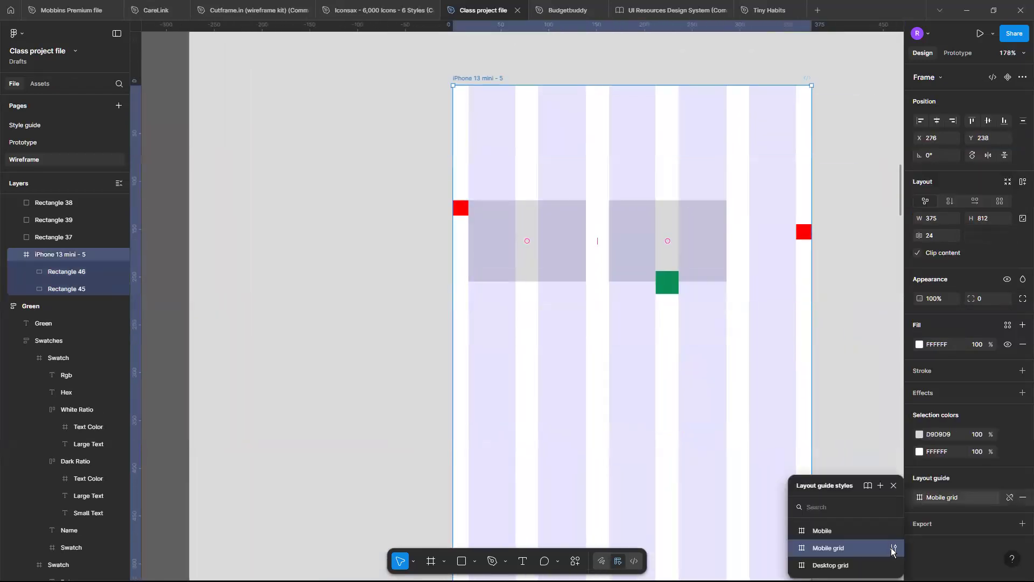
click(893, 549)
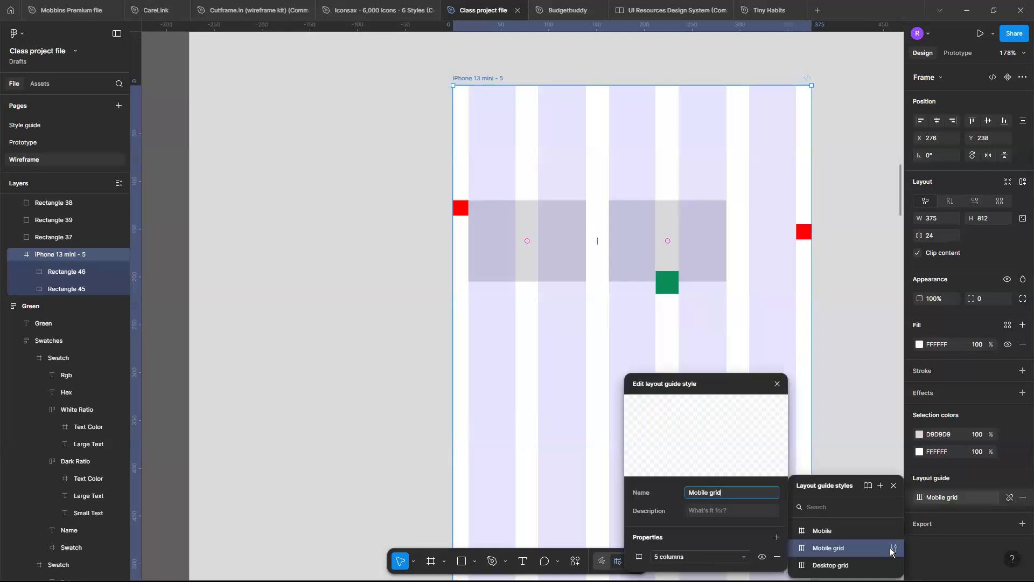
click(639, 559)
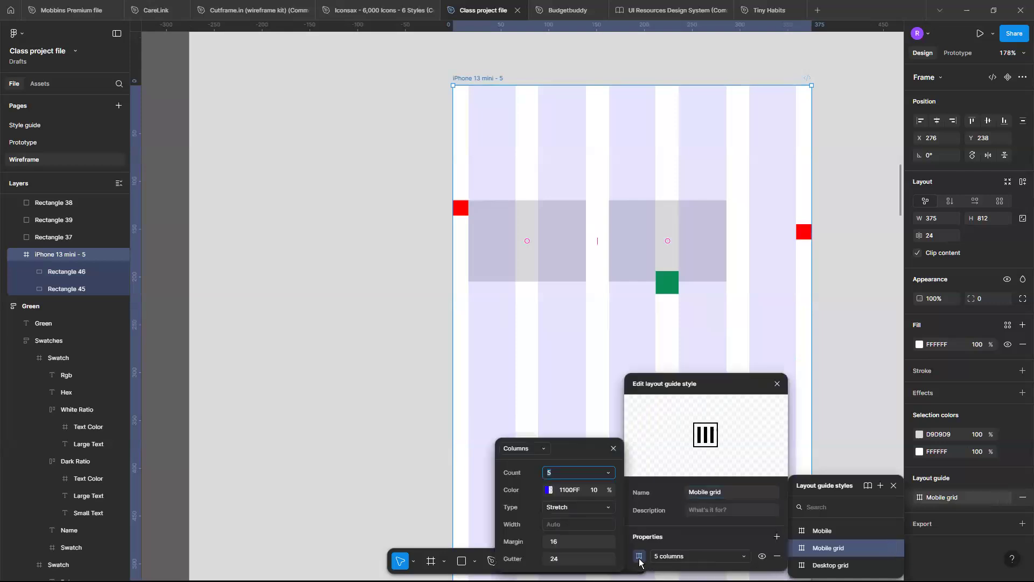
click(562, 559)
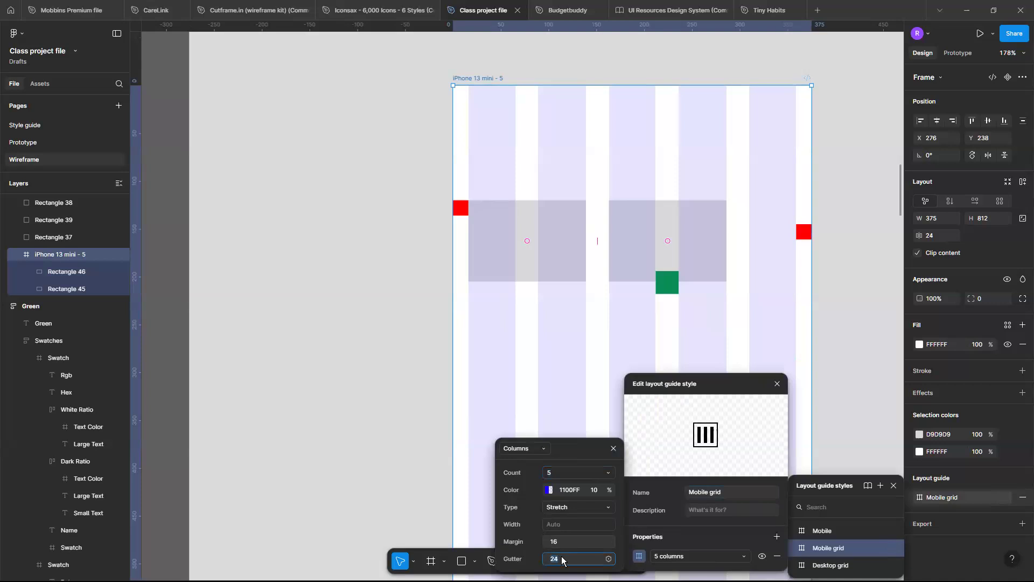
text(1)
key(Return)
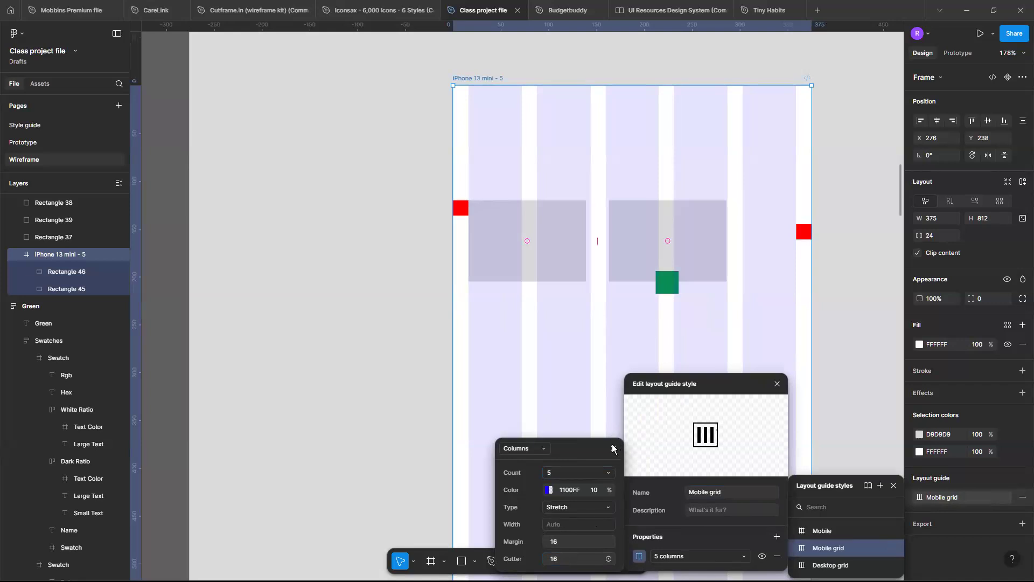
click(780, 384)
click(894, 486)
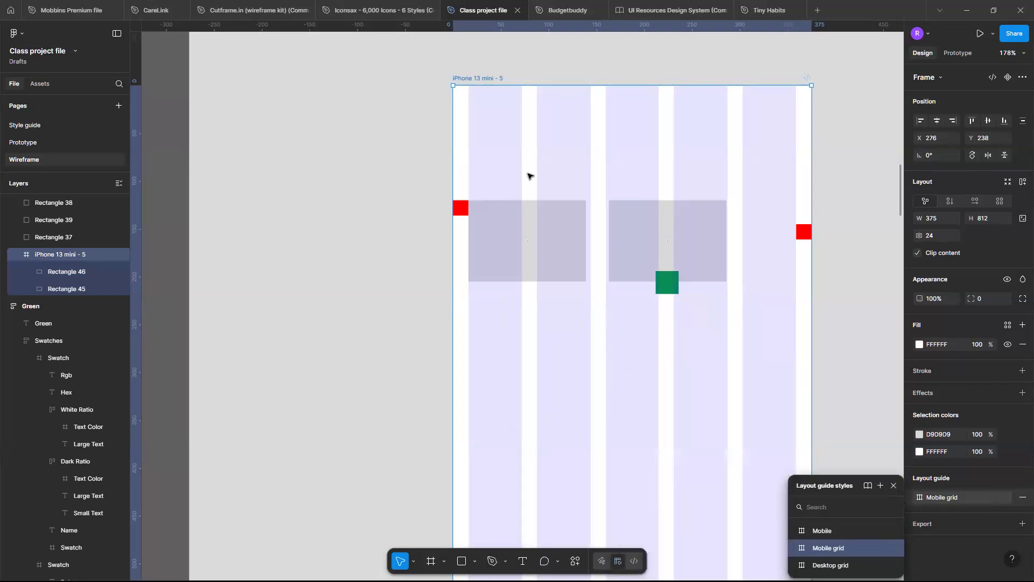
Delete the two grey rectangles from the phone frame.
click(523, 225)
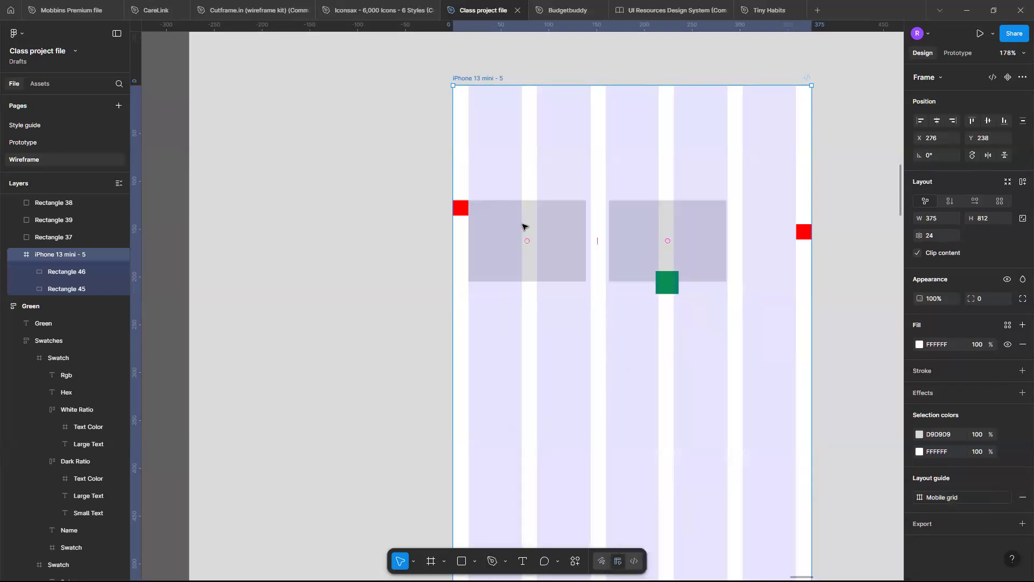
click(524, 225)
key(Delete)
click(693, 236)
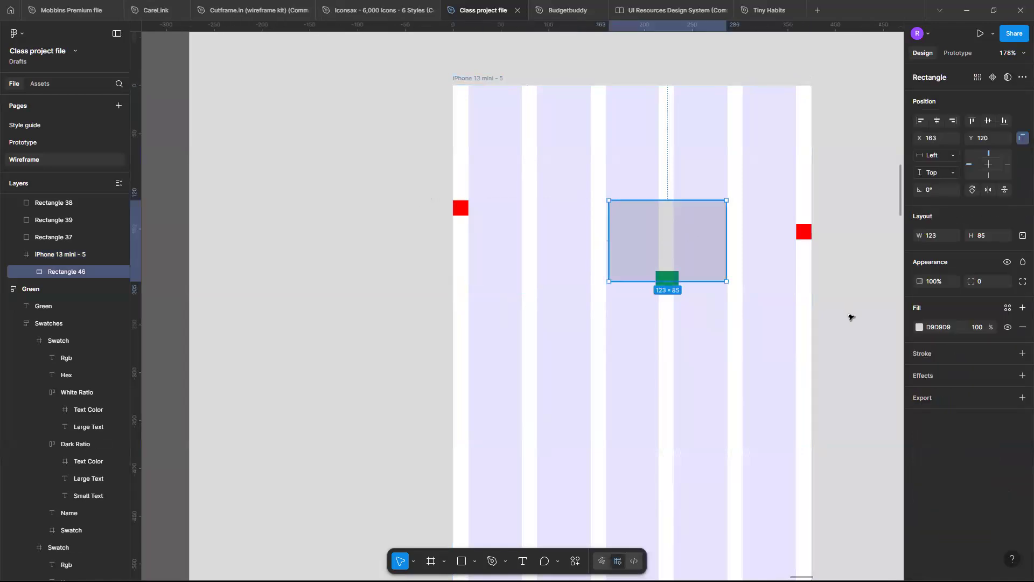
key(Delete)
Delete the two red squares and the green square from the phone frame, keeping the frame itself.
drag(427, 193, 819, 240)
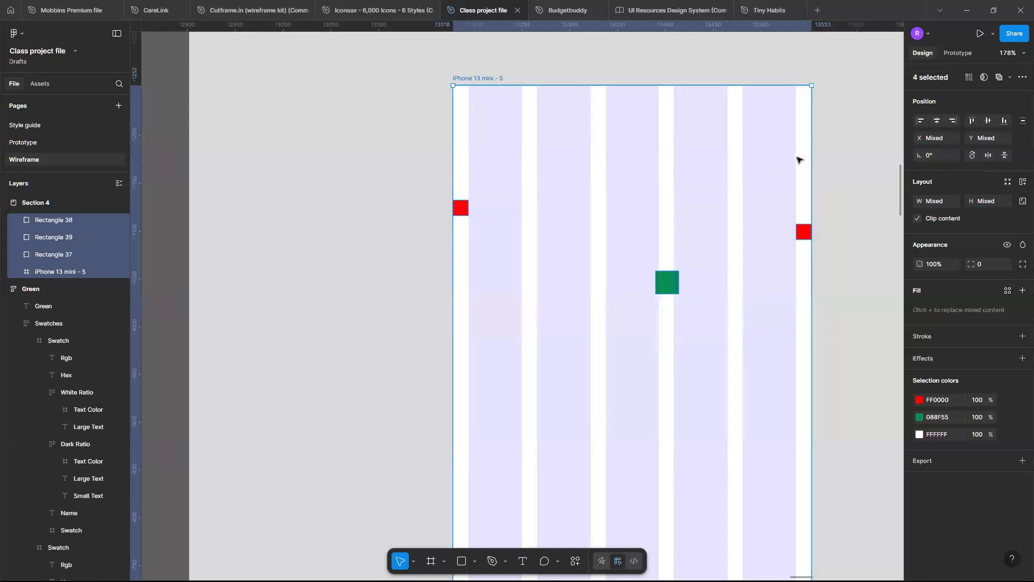
shift+click(460, 78)
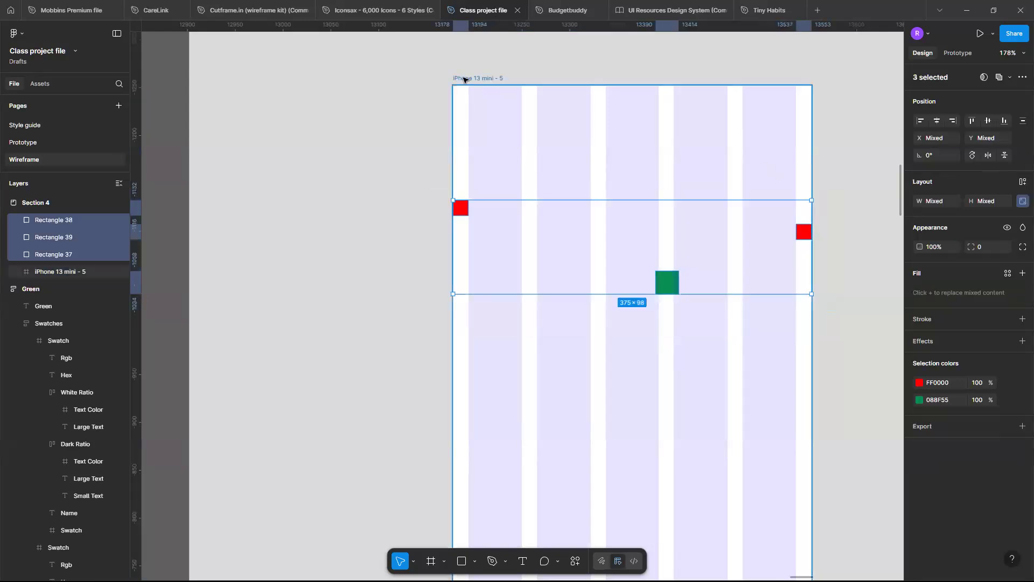
key(Delete)
Detach the Mobile grid style from the phone frame and hide its 5-column layout guide.
click(480, 79)
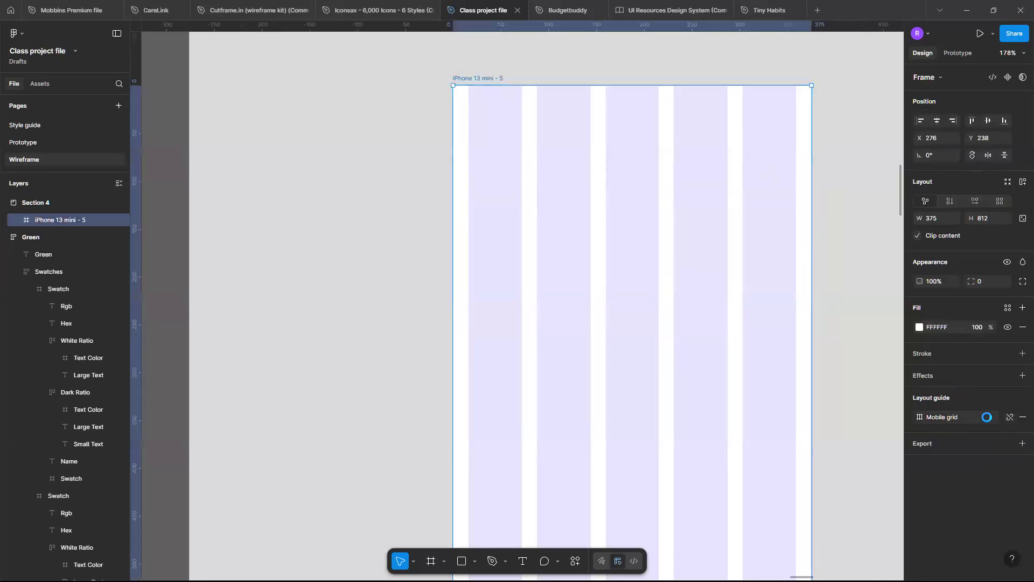
click(1009, 417)
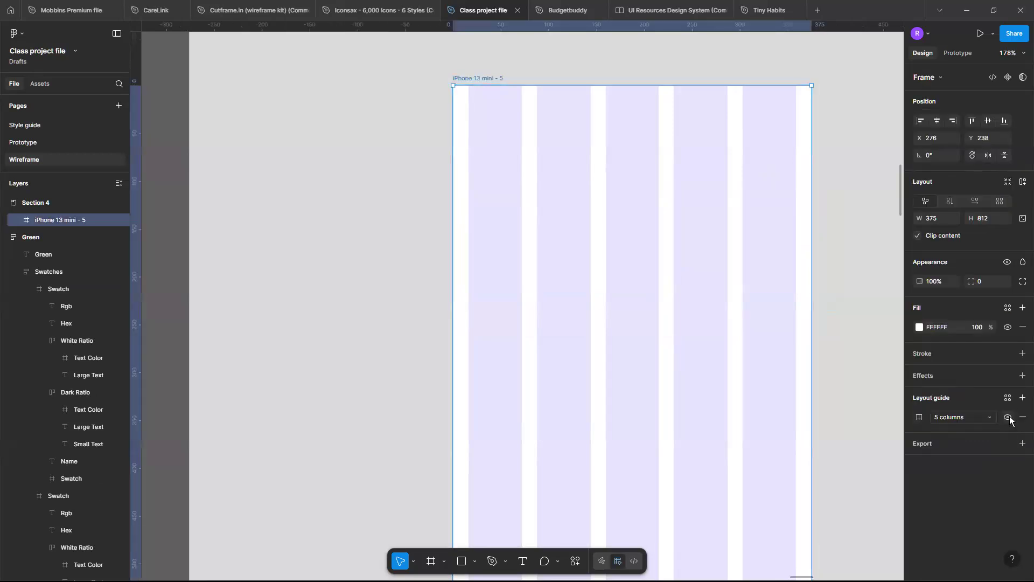
click(1009, 418)
Add the text "Create an account" in the upper part of the phone frame, at about X 69, Y 114.
scroll(761, 284, down, 5)
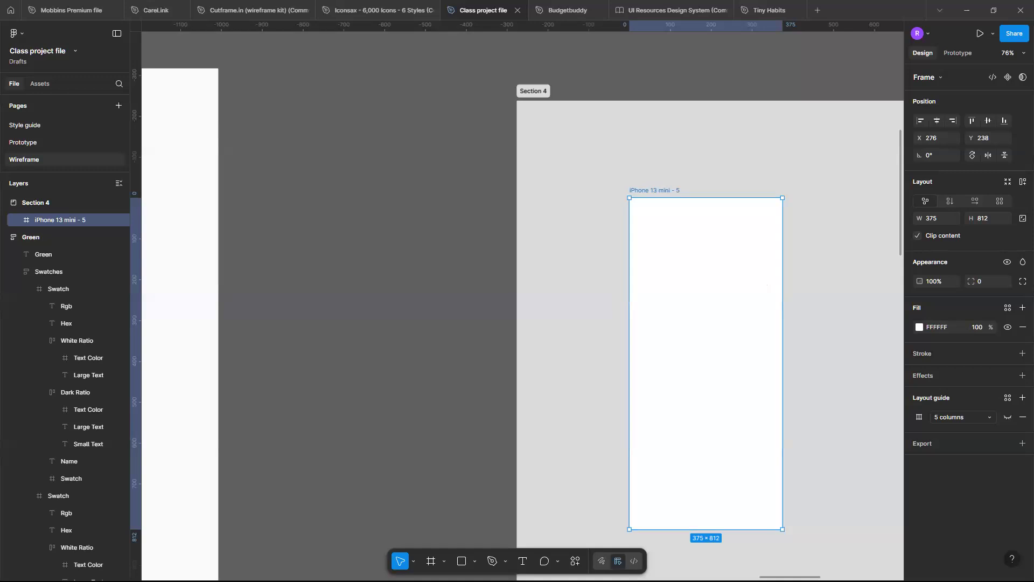
scroll(773, 434, right, 2)
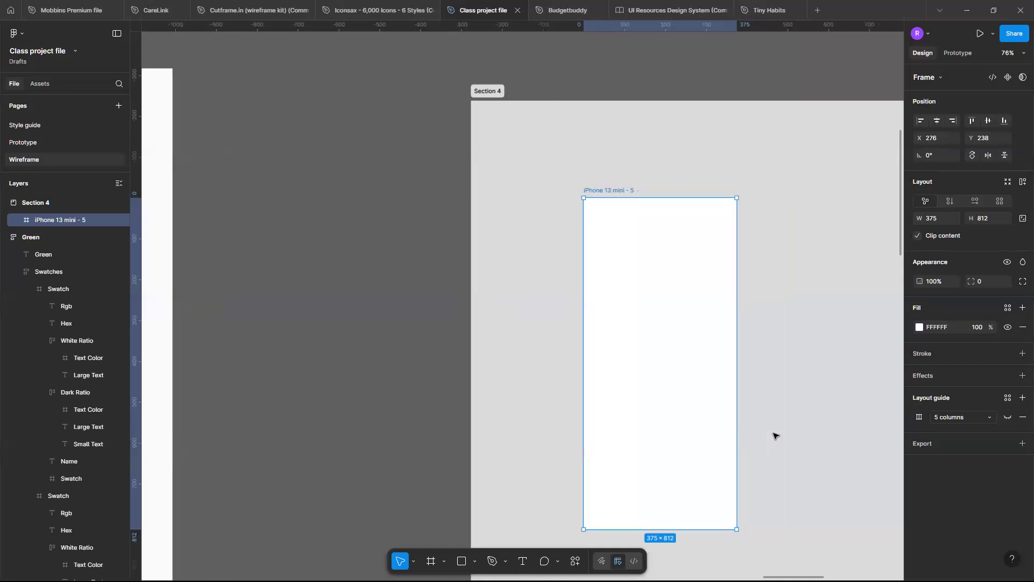
scroll(595, 350, down, 1)
scroll(594, 350, right, 3)
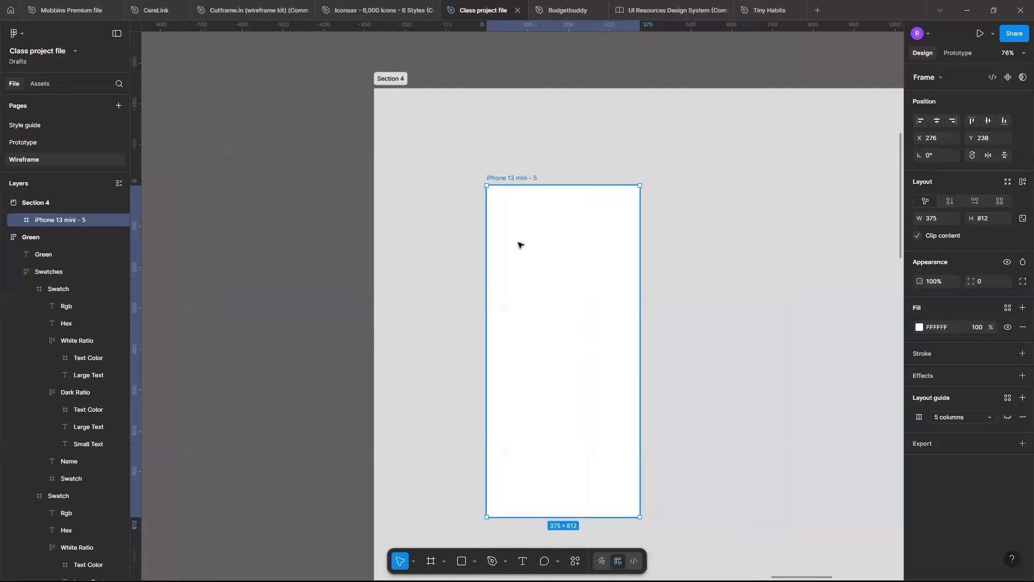
key(t)
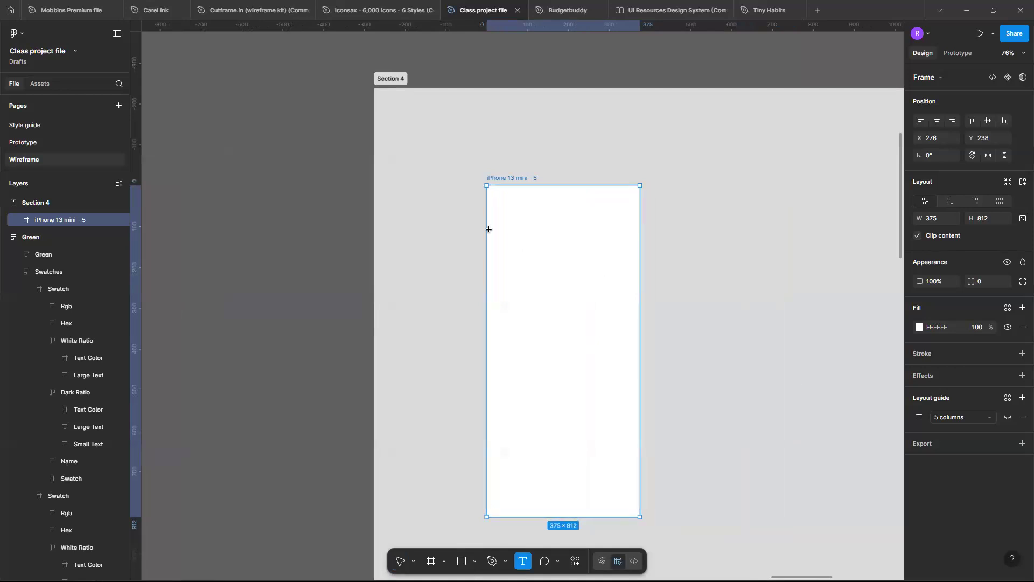
scroll(487, 226, up, 5)
scroll(538, 221, right, 3)
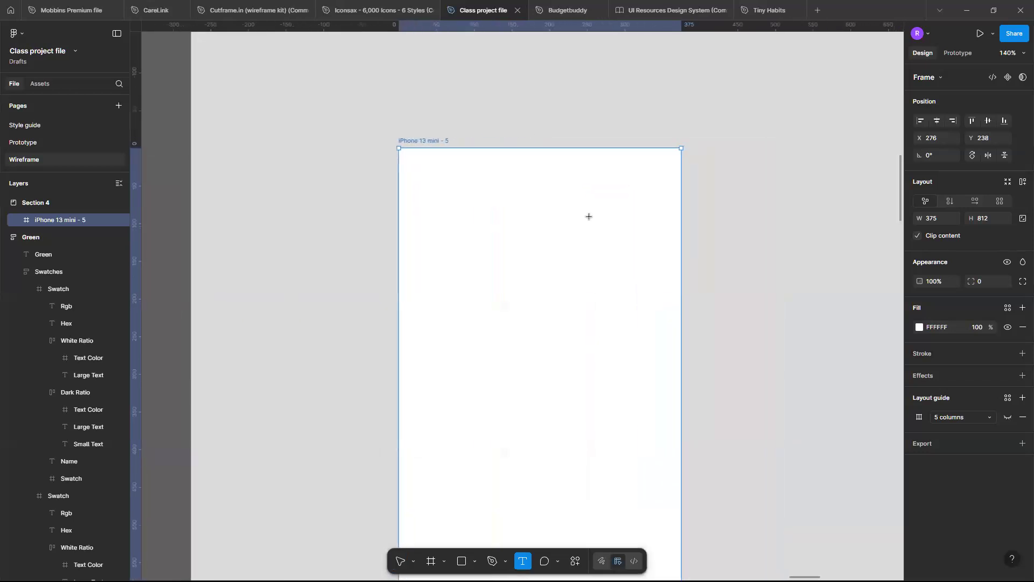
click(453, 231)
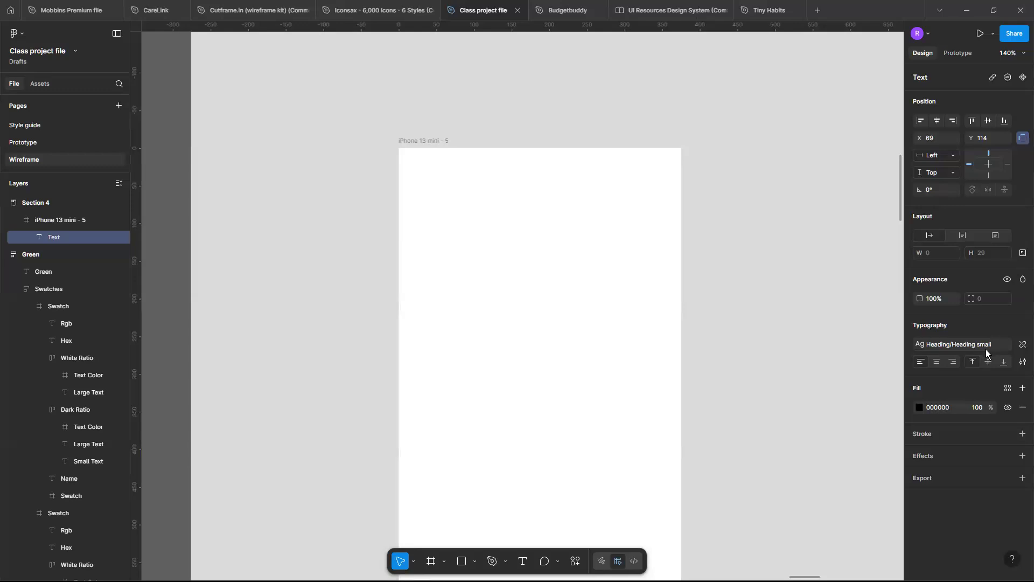
text(C)
text(reate an acc)
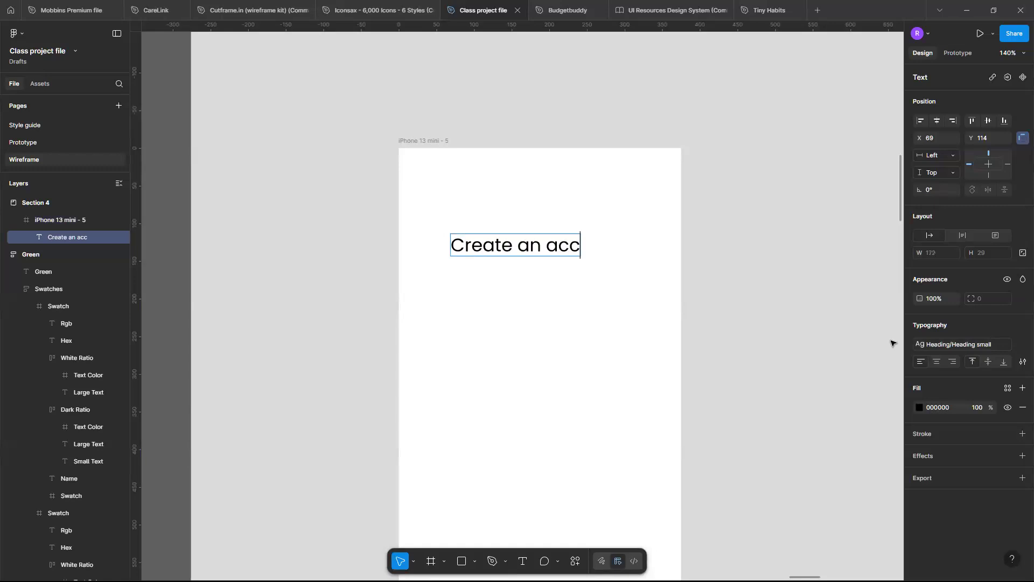
text(ount)
key(Escape)
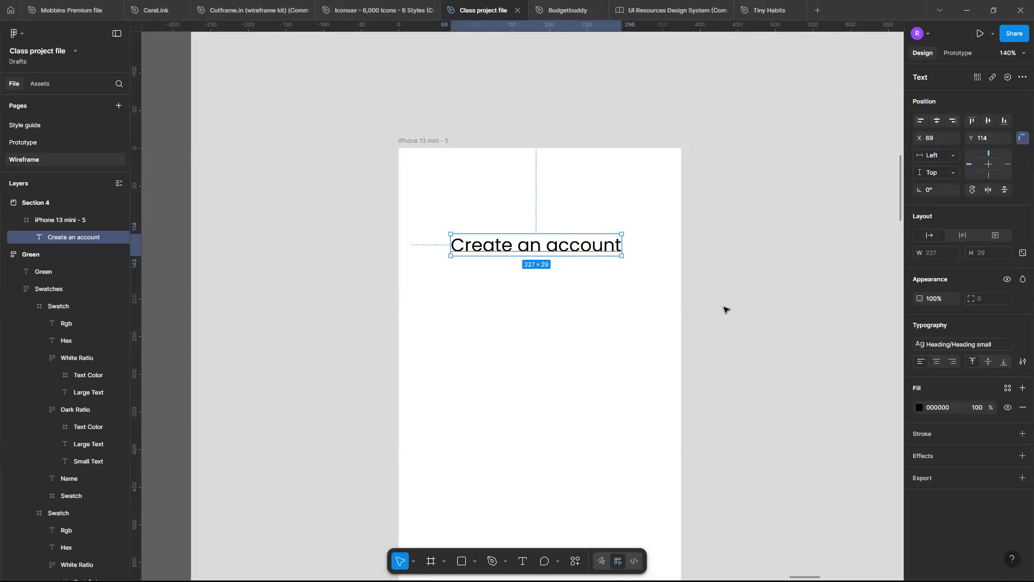
Set the font weight of the Heading small text style to SemiBold, trying Medium first.
click(947, 344)
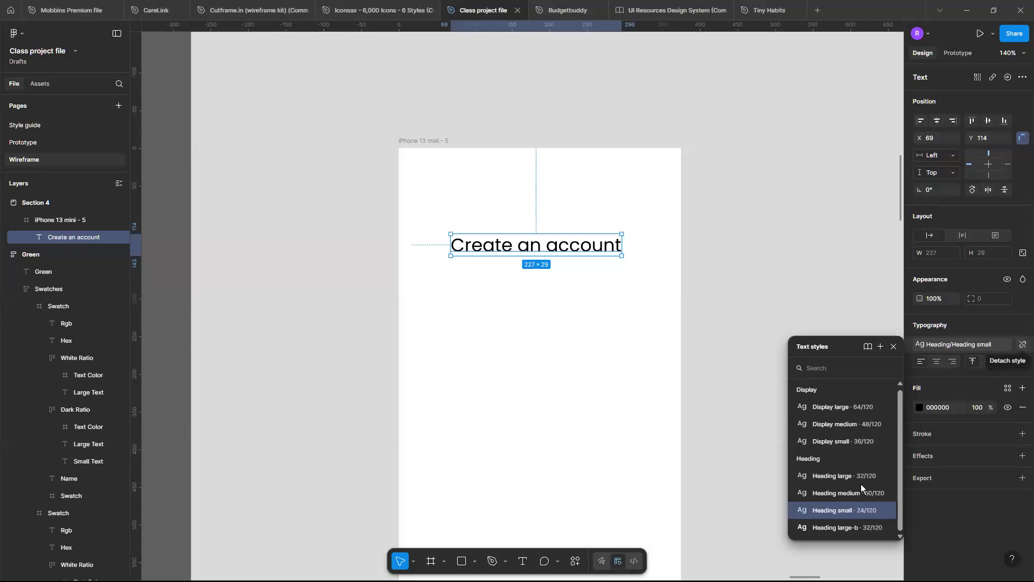
click(498, 374)
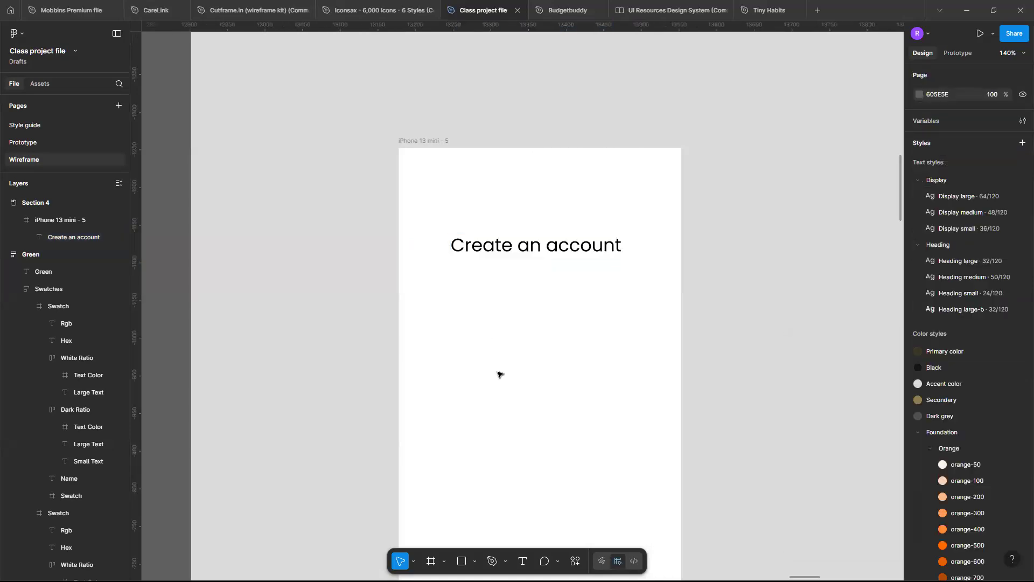
click(562, 250)
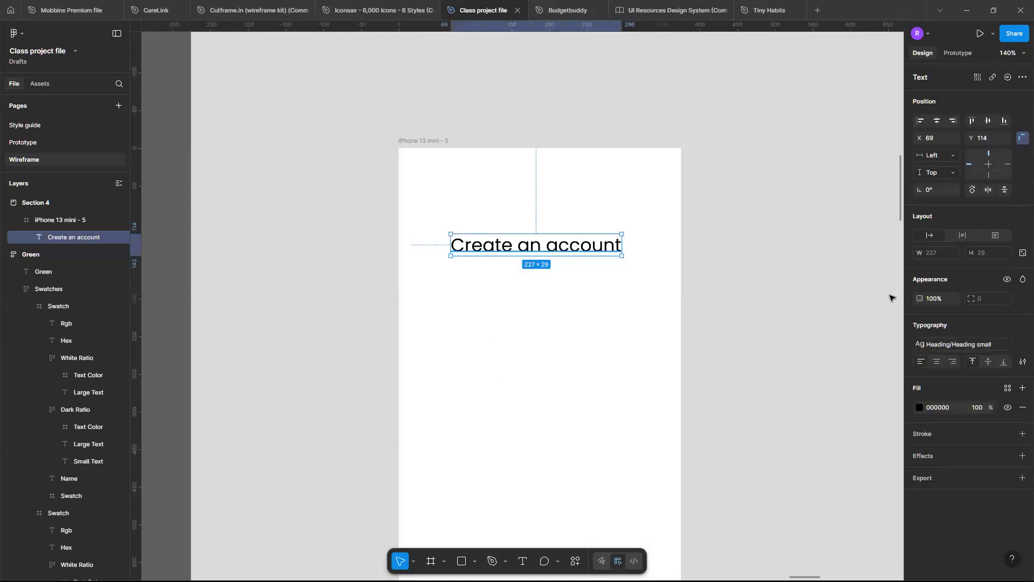
click(982, 341)
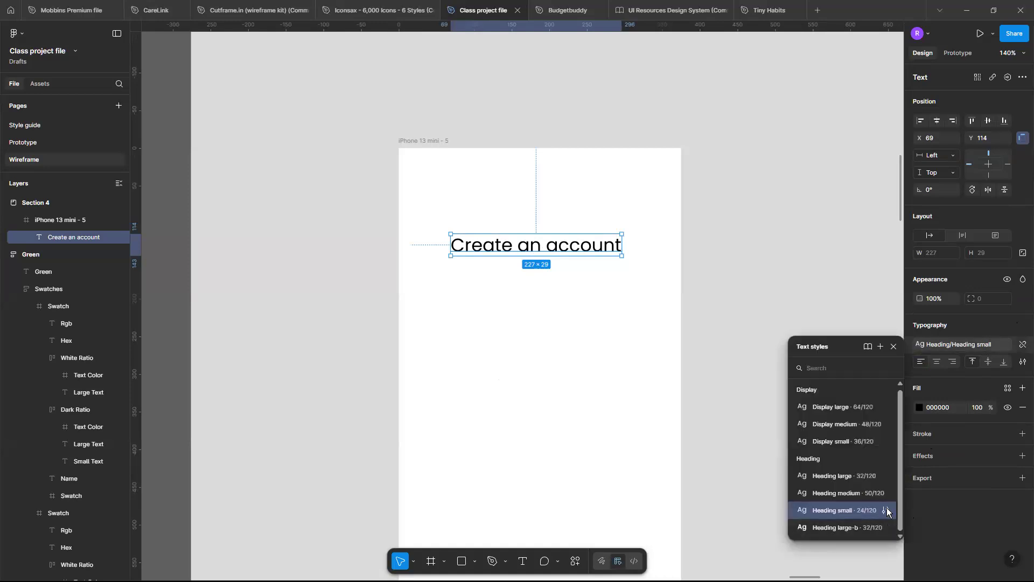
click(885, 509)
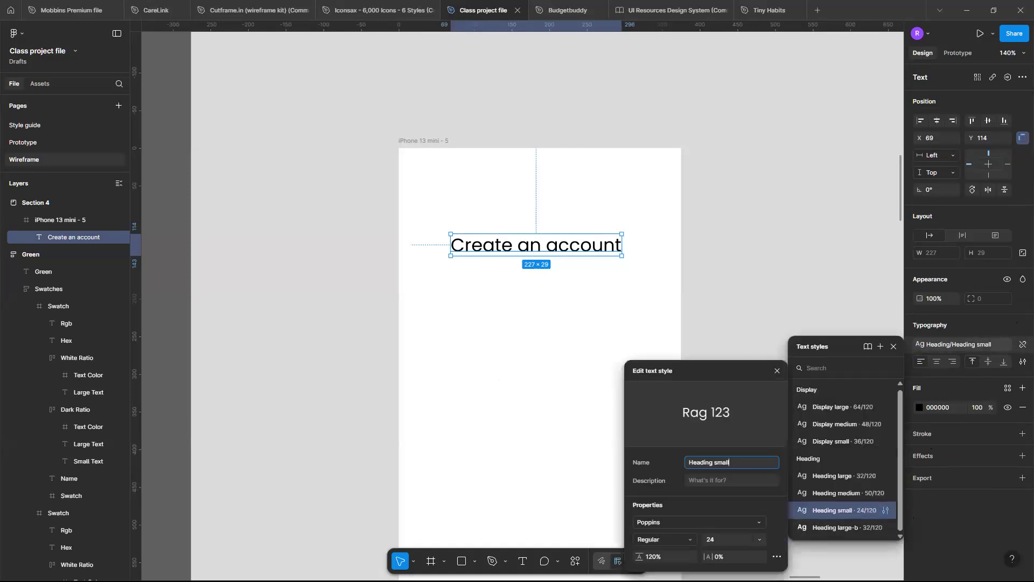
click(687, 537)
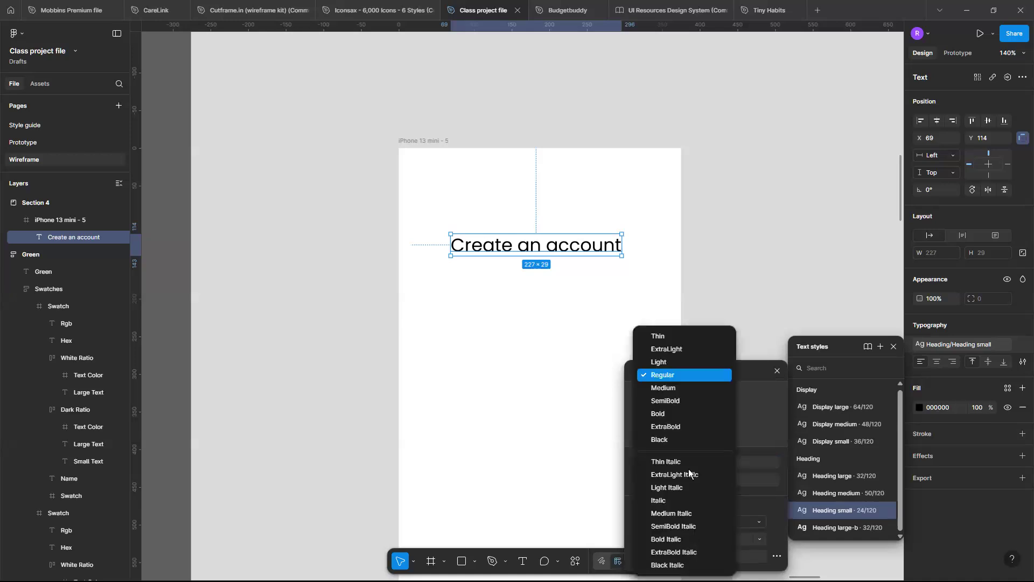
click(667, 393)
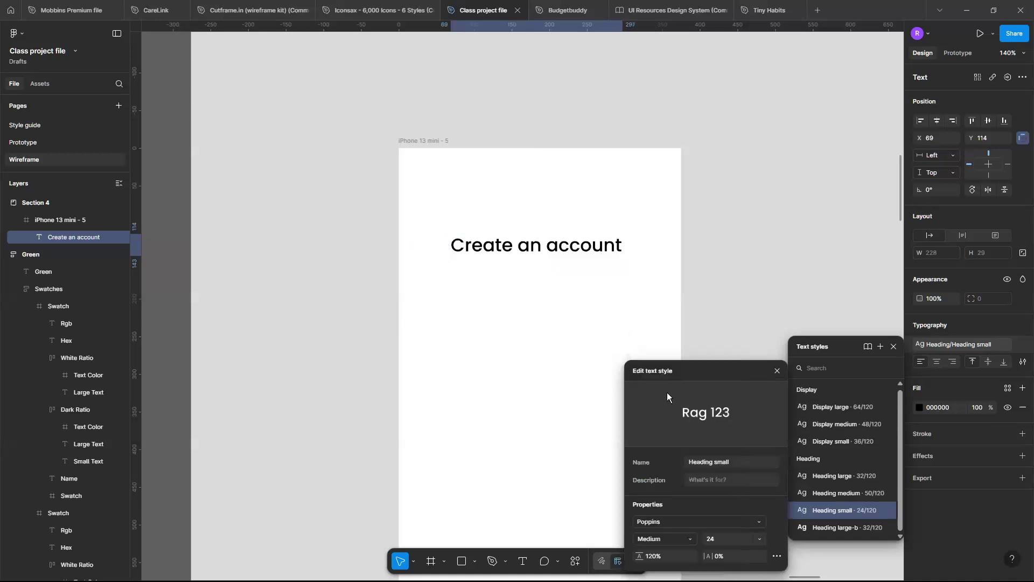
click(686, 539)
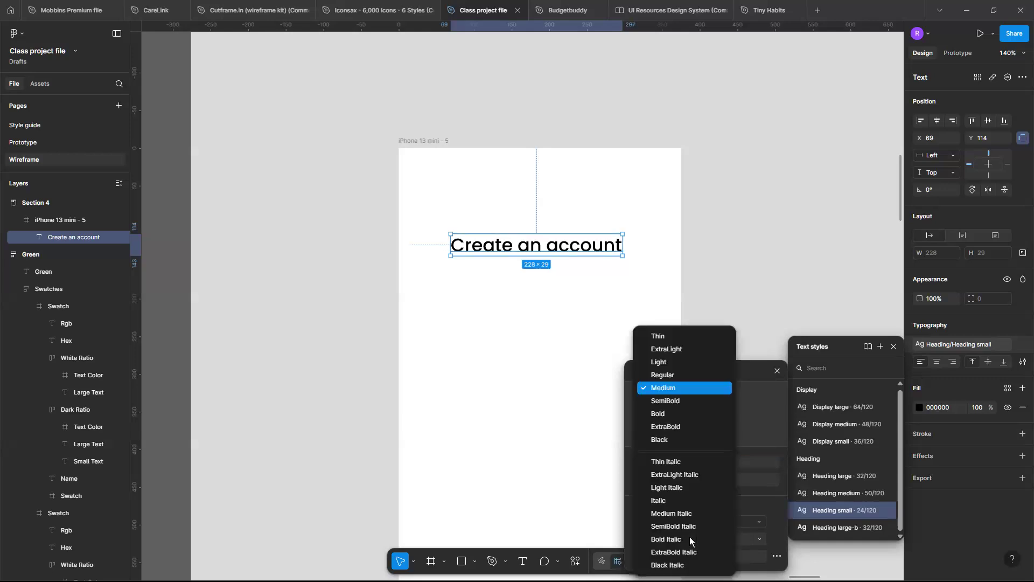
click(666, 400)
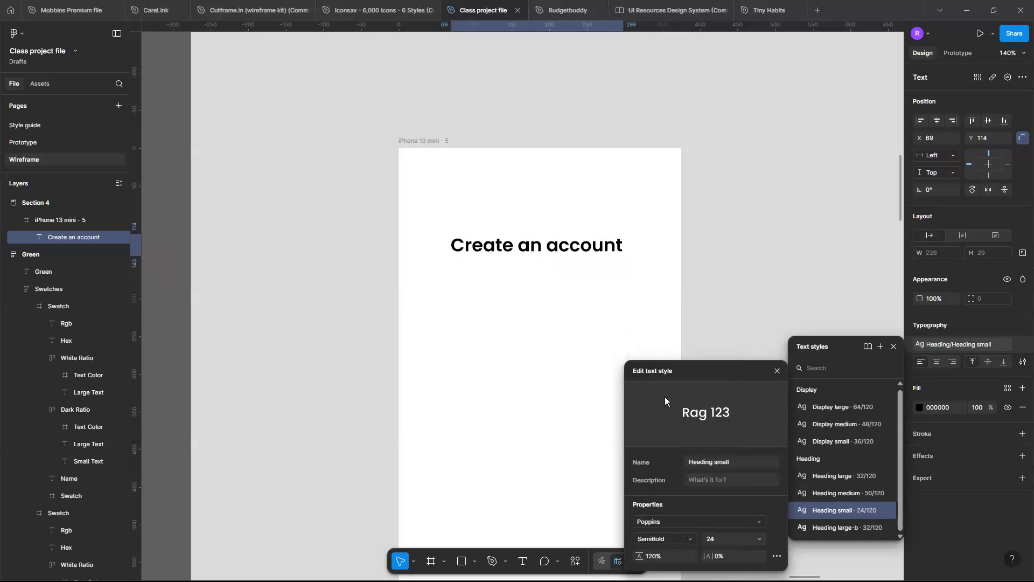
click(553, 346)
Duplicate the "Create an account" heading just below the original, at about X 44, Y 170.
scroll(554, 346, down, 1)
scroll(553, 347, left, 1)
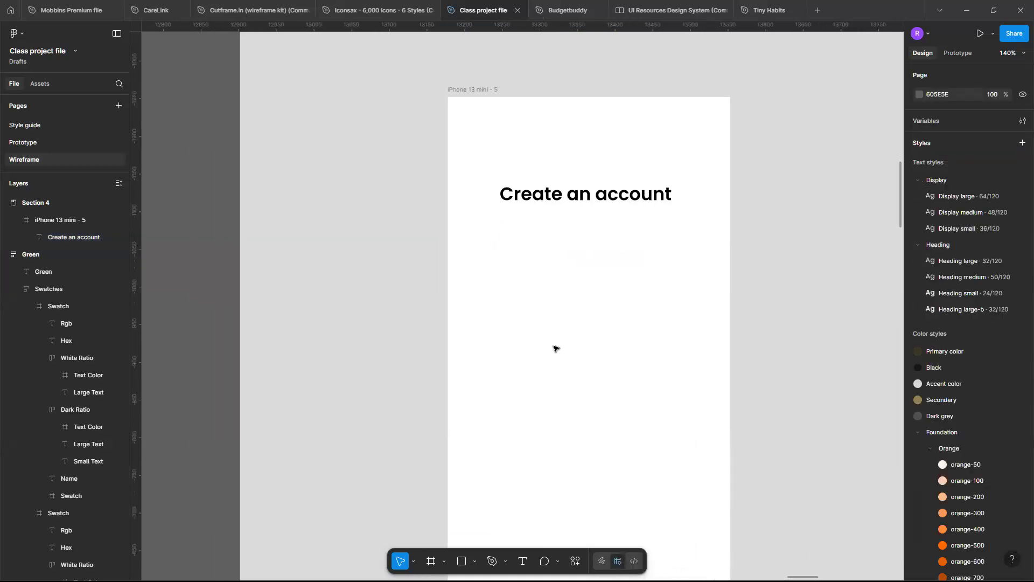
scroll(554, 346, down, 3)
scroll(597, 265, down, 2)
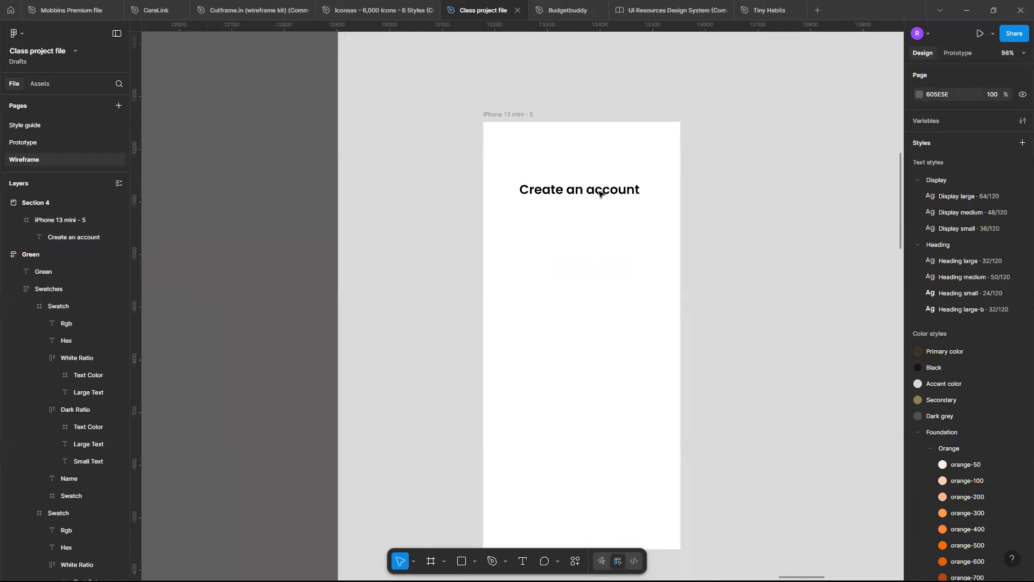
click(599, 194)
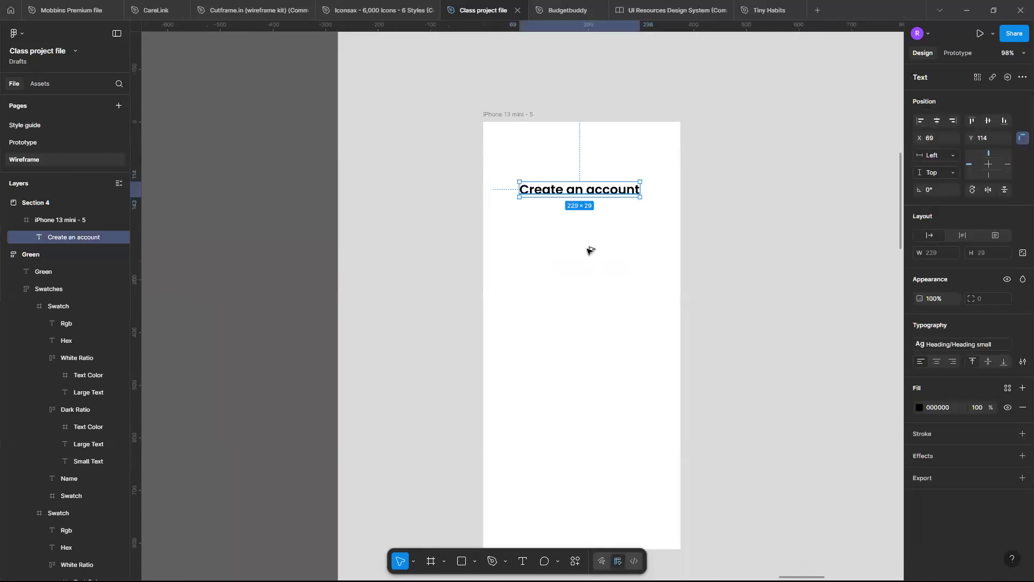
drag(606, 191, 592, 218)
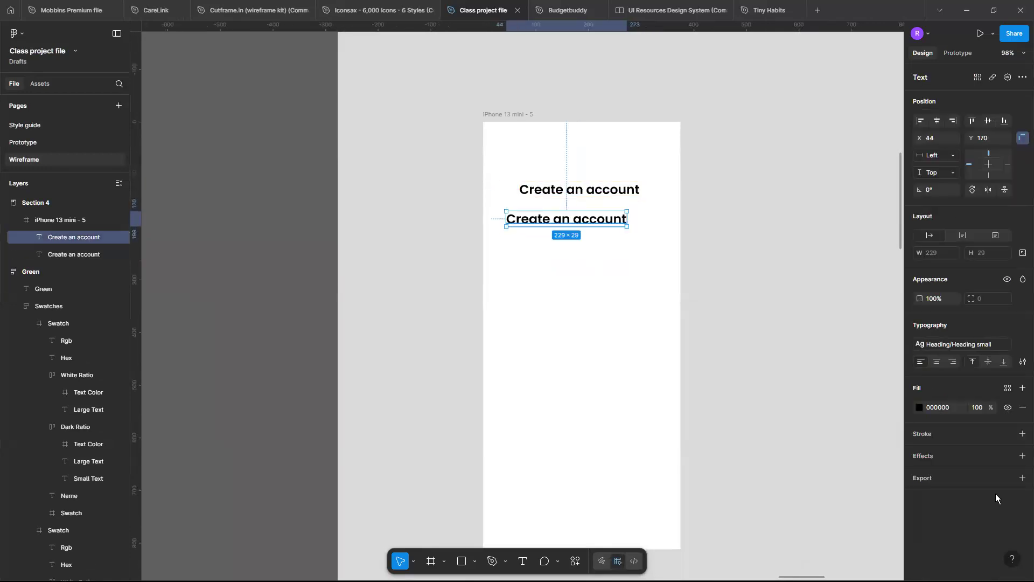
click(993, 347)
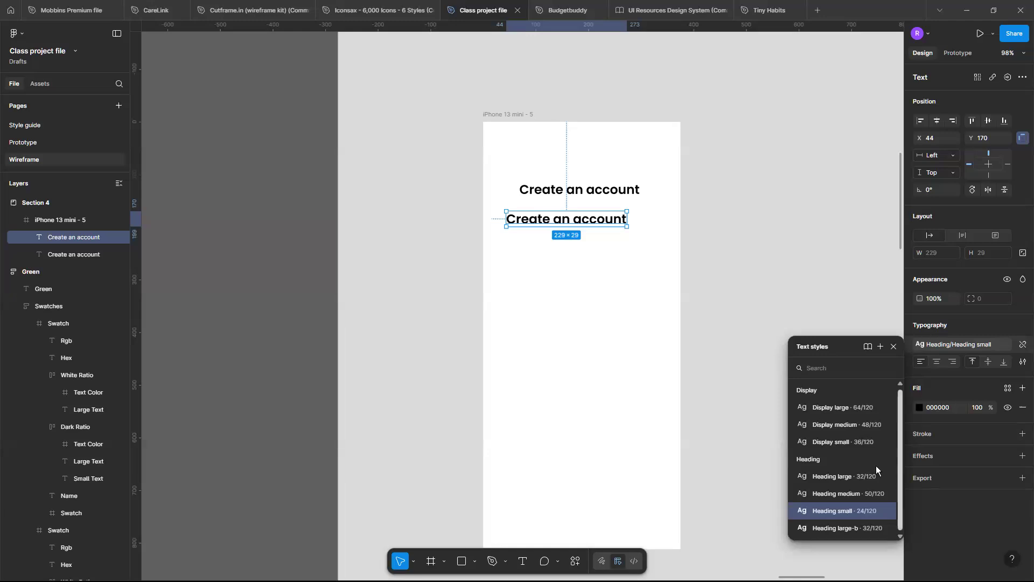
click(618, 270)
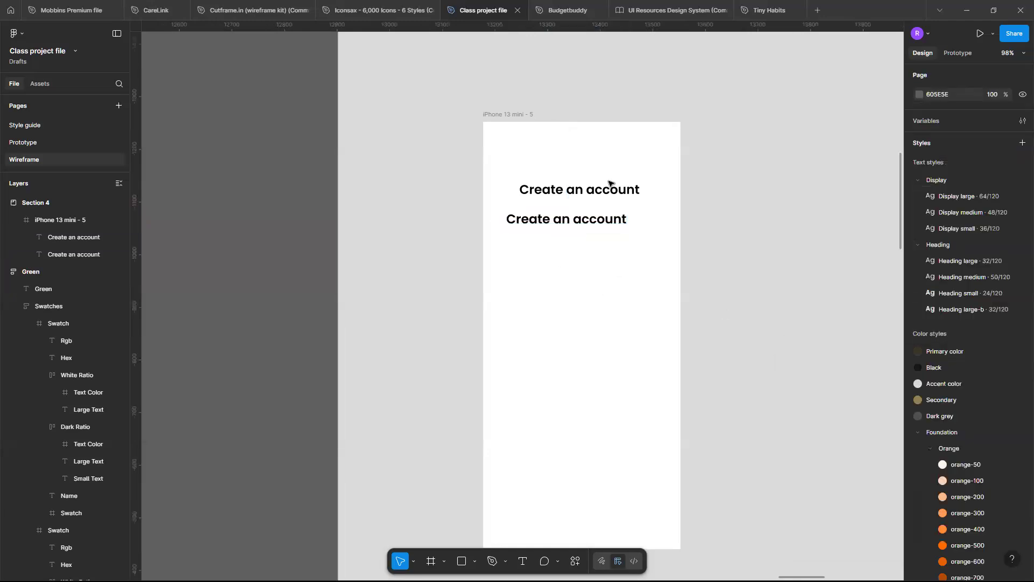
Detach the Heading small style from the lower text copy and set it to size 16 with Regular weight.
click(609, 226)
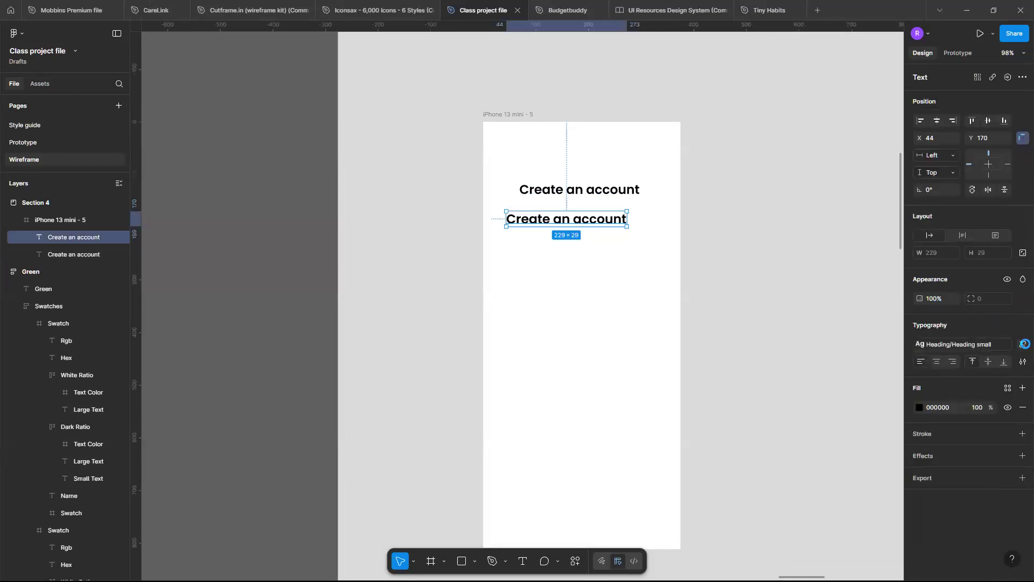
click(1024, 343)
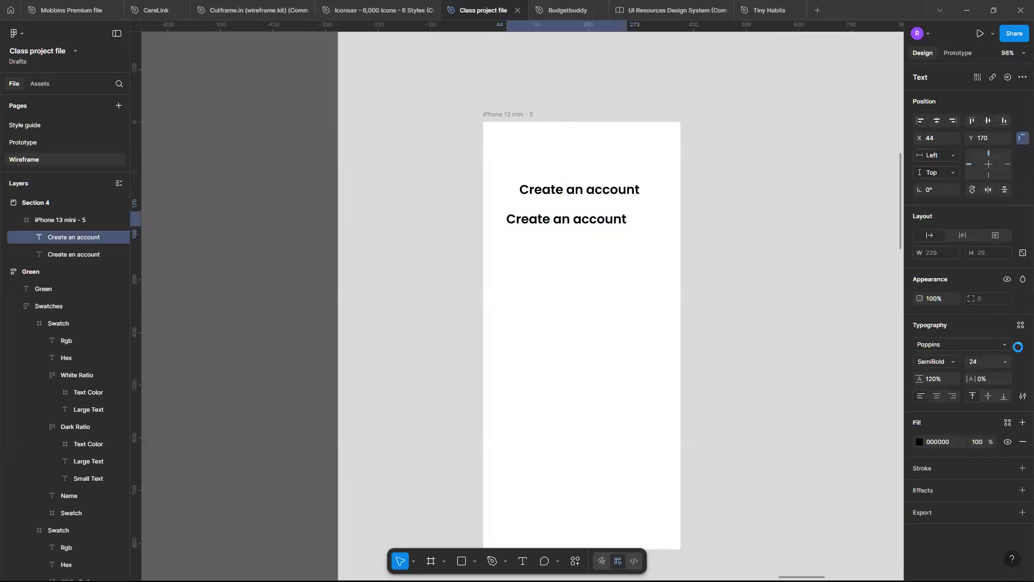
click(988, 367)
text(16)
key(Return)
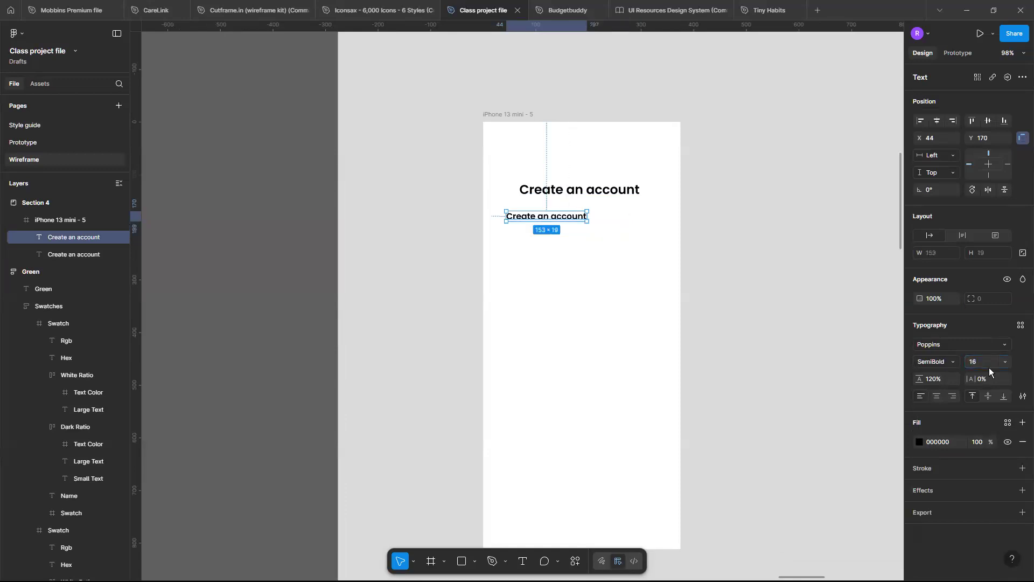
click(953, 359)
click(943, 347)
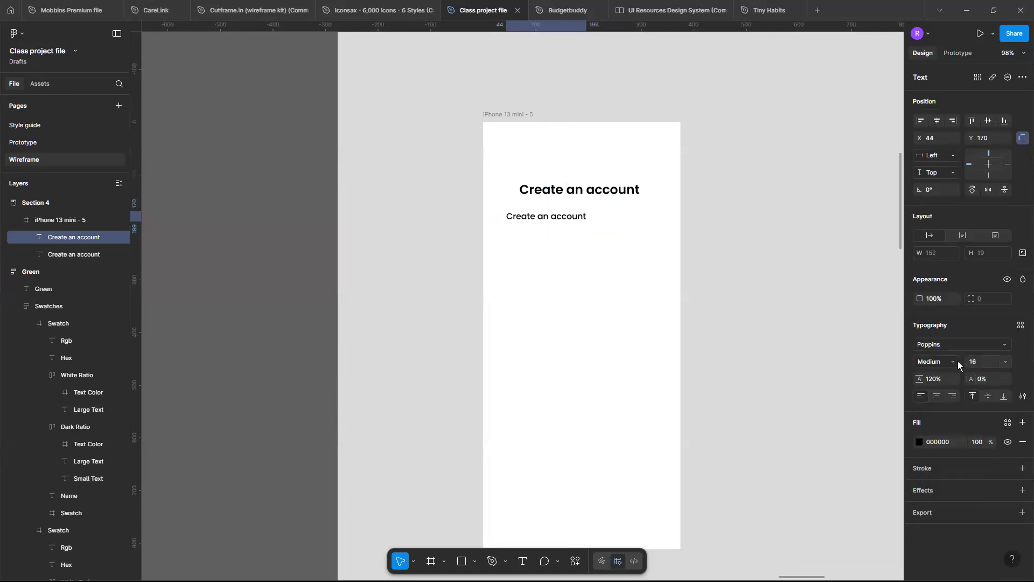
click(958, 361)
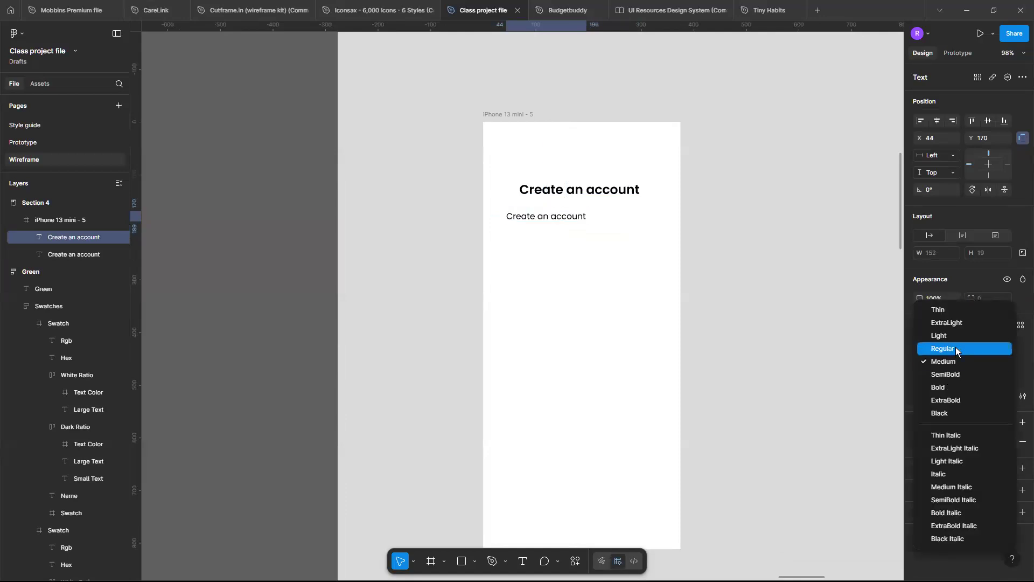
click(955, 347)
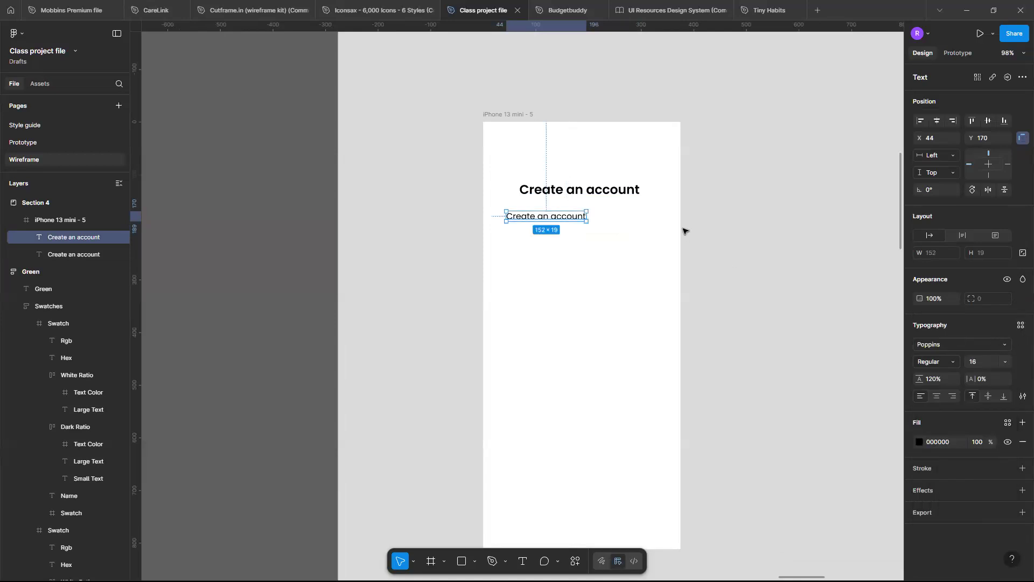
Create a text style named "Subheading/Subheading H1" from the lower text.
click(1021, 326)
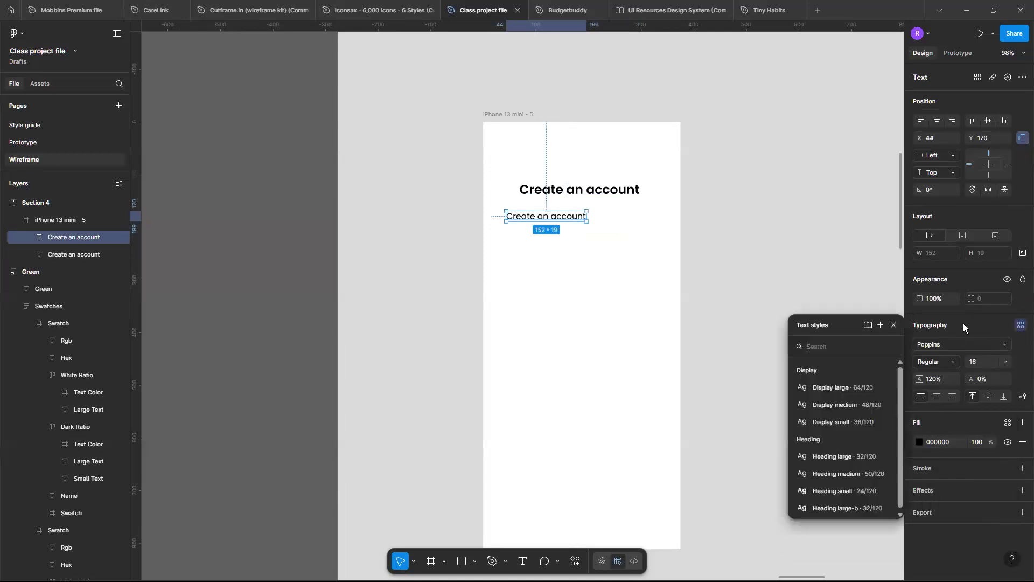
click(880, 325)
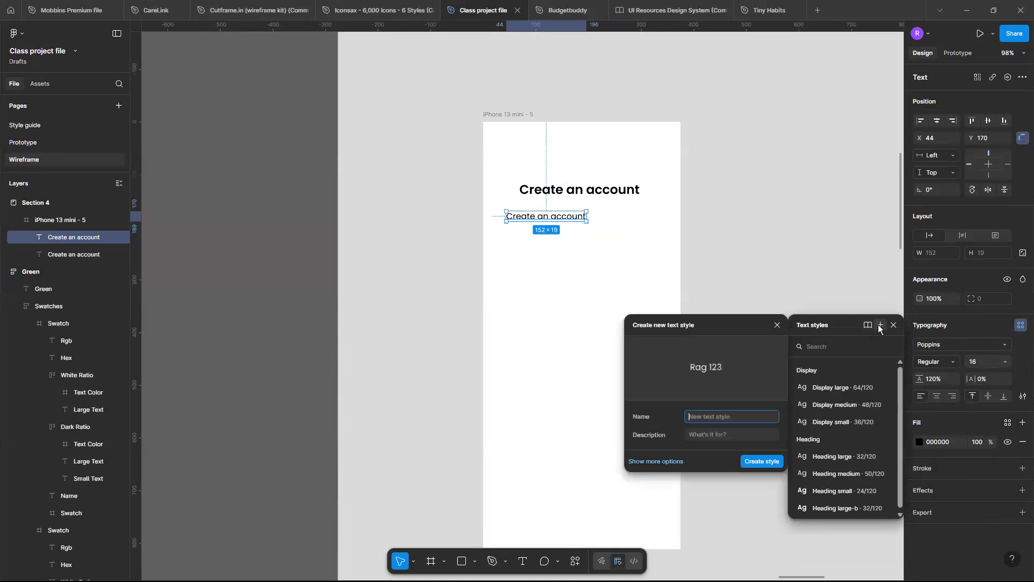
text(S)
text(ubheading/S)
text(ubheading )
text(100)
text(H1)
click(764, 463)
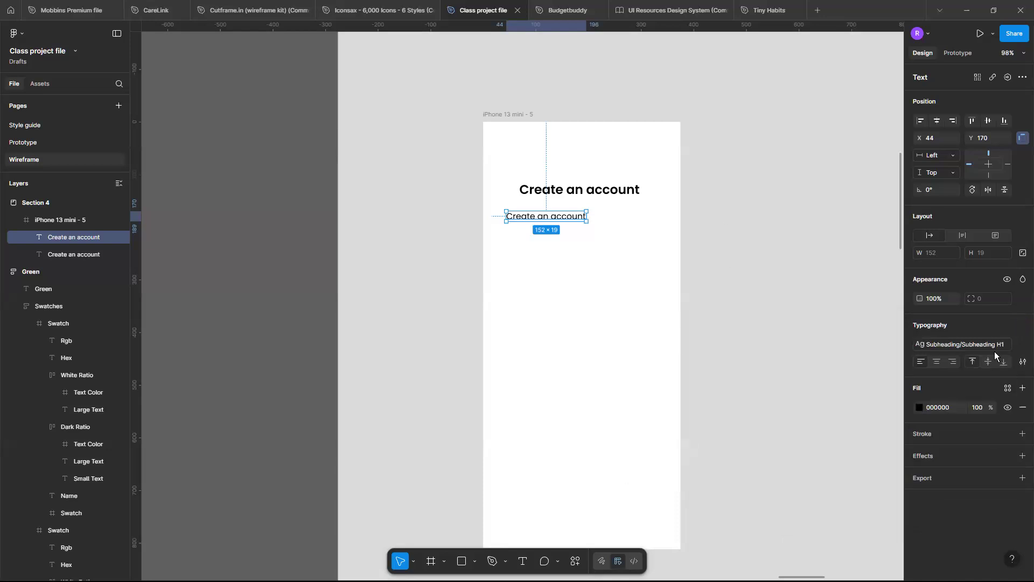
Replace the lower text with "Please enter your details to create an account".
scroll(575, 218, up, 3)
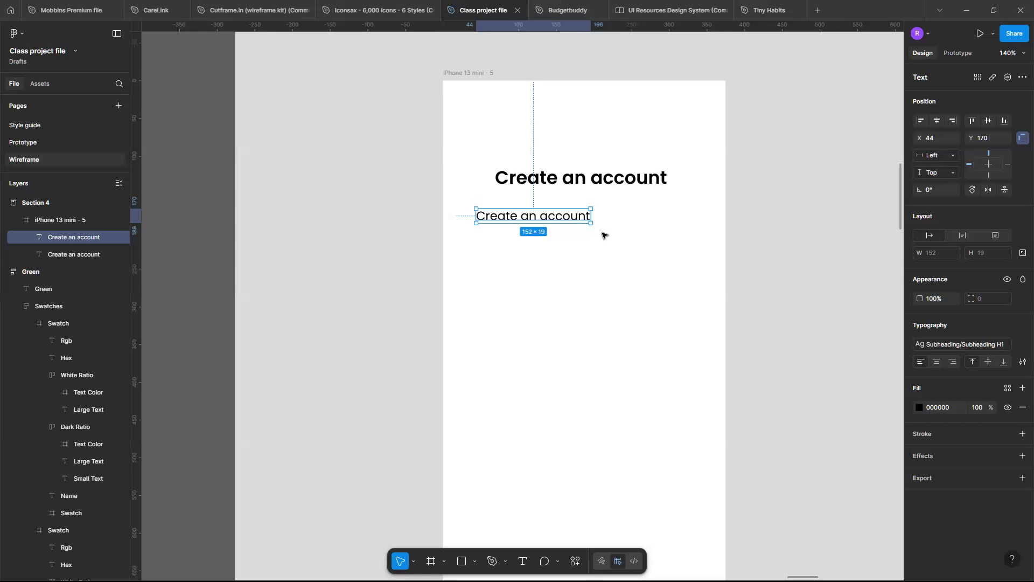
double_click(569, 216)
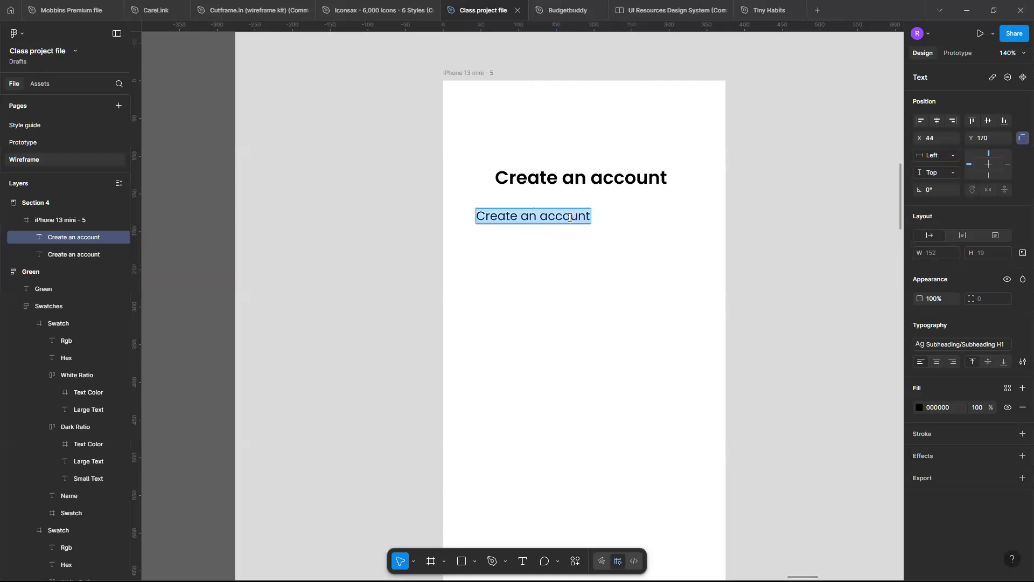
text(P)
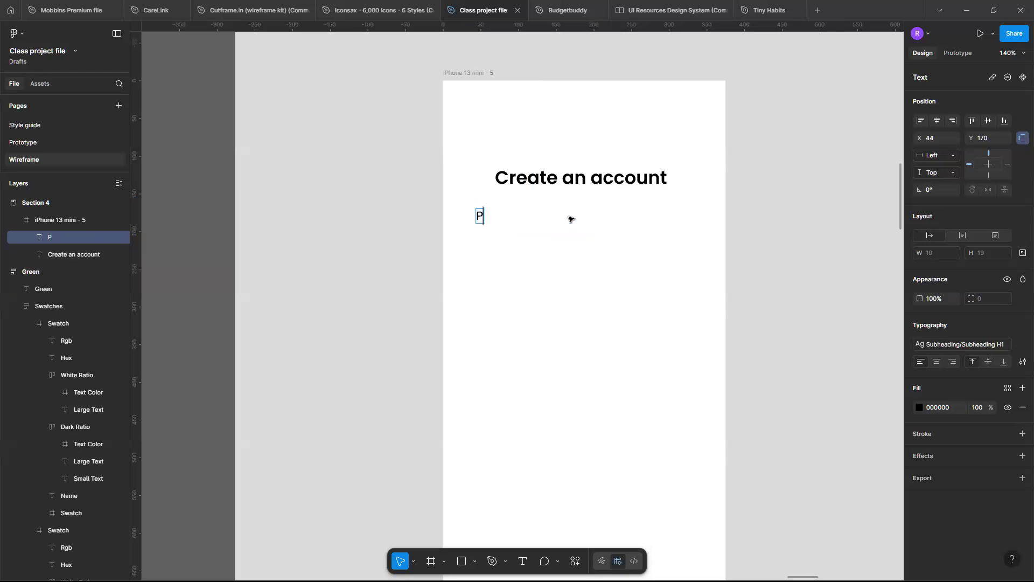
text(lease en)
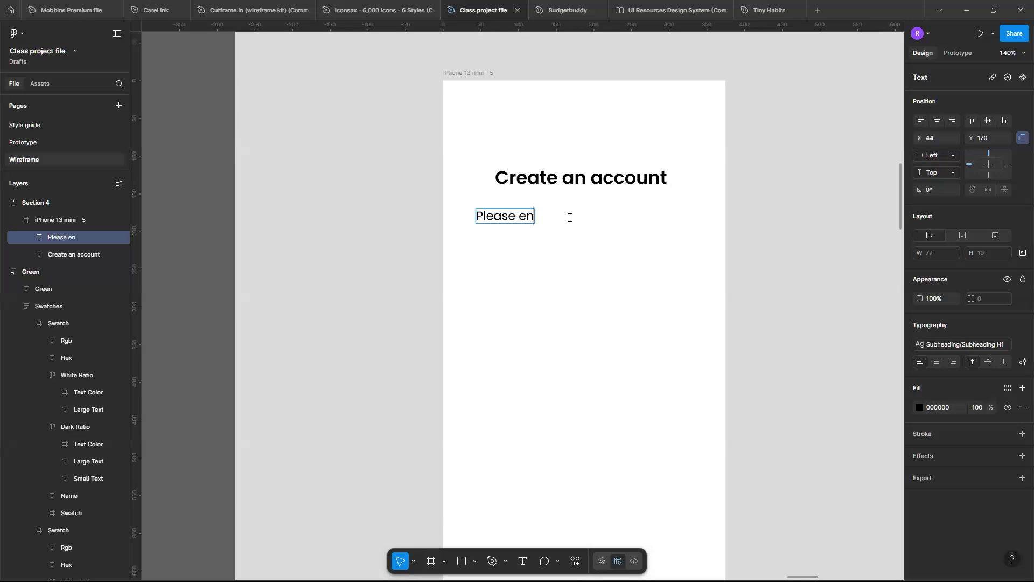
text(ter your details to create an account)
click(850, 469)
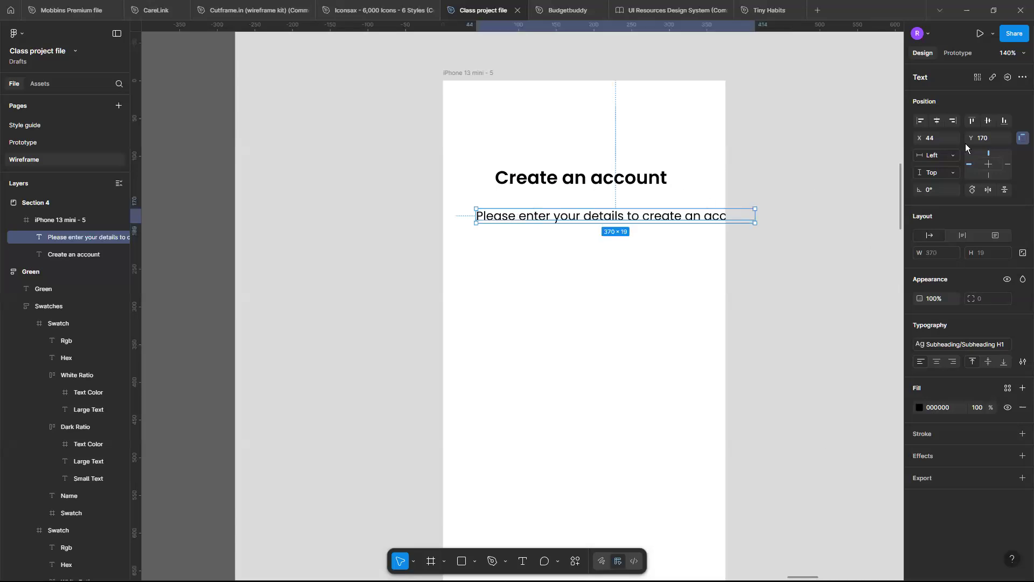
Narrow the subheading's text box to about 280 wide, centre-align its text and centre it horizontally in the phone frame.
click(936, 122)
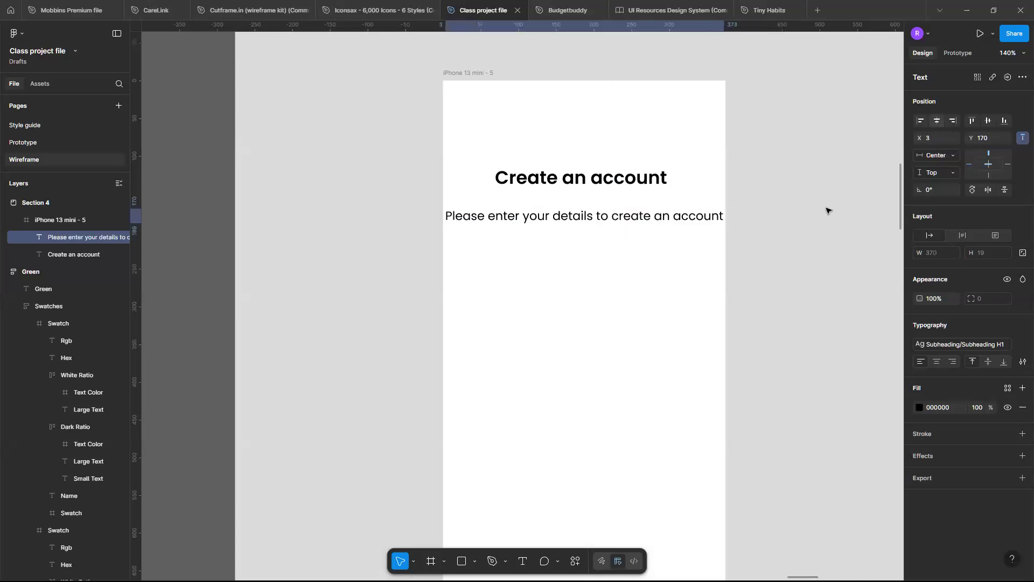
drag(725, 214, 656, 217)
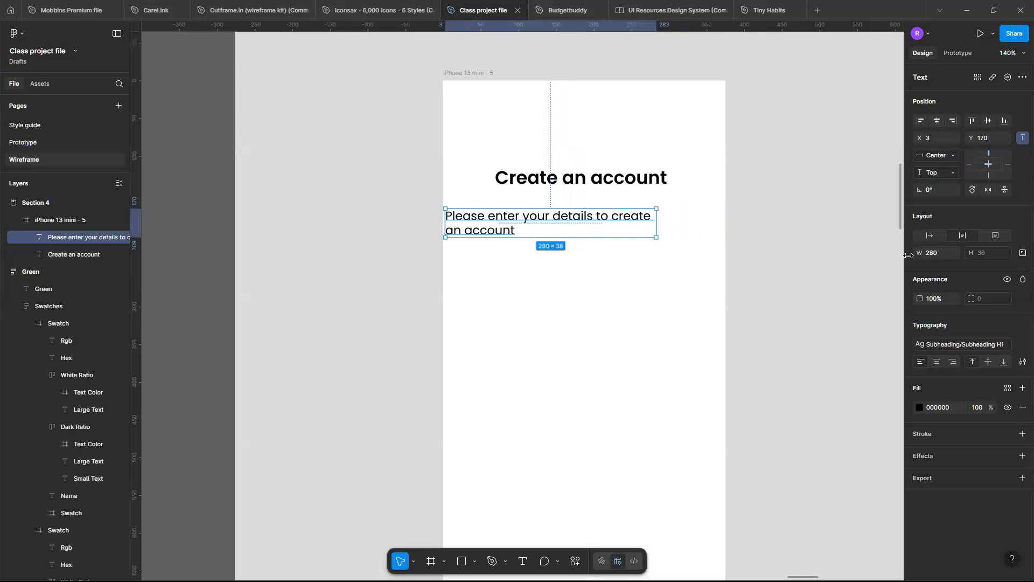
click(937, 362)
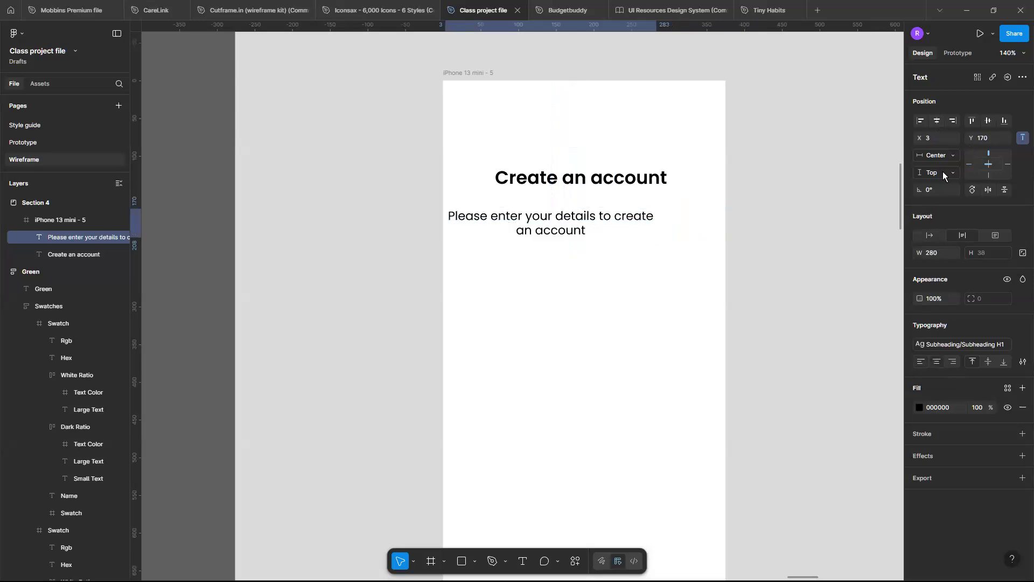
click(937, 123)
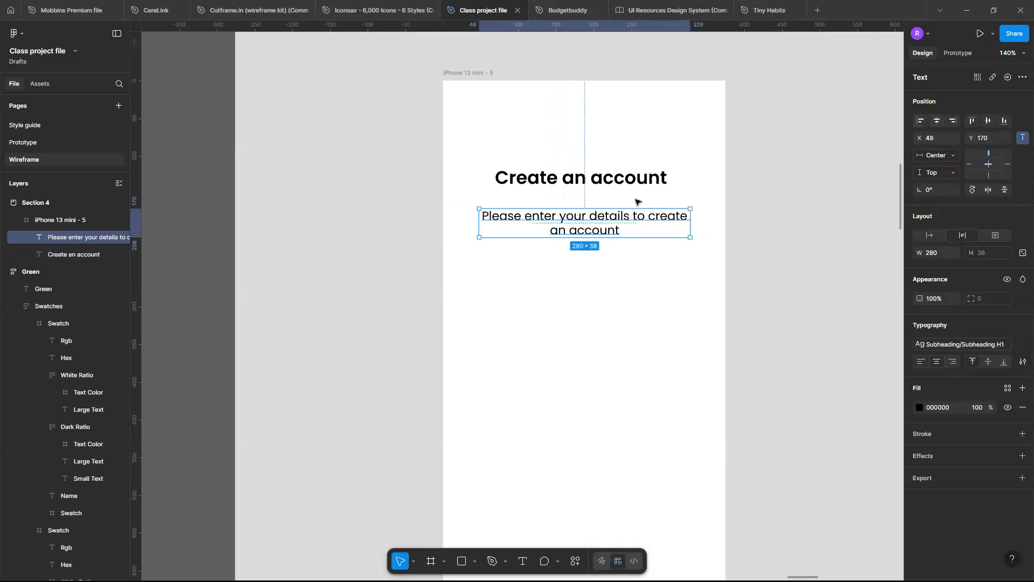
Move the subheading up to Y 159, closer to the heading, and select the "Create an account" heading.
key(Up)
key(Up)
key(Up)
key(Up)
key(Up)
key(Up)
key(Up)
key(Up)
key(Up)
key(Up)
key(Up)
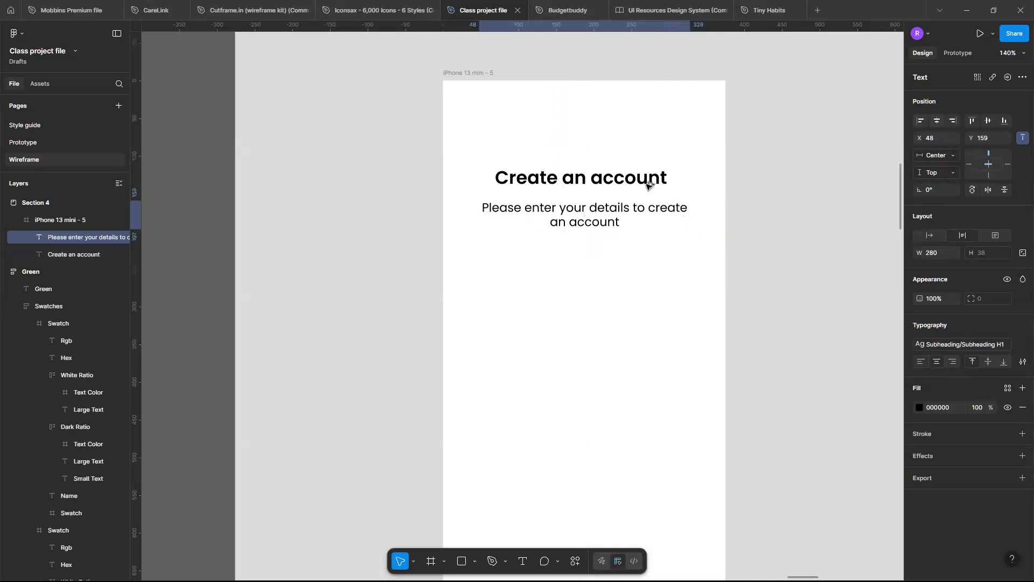
key(alt)
click(647, 184)
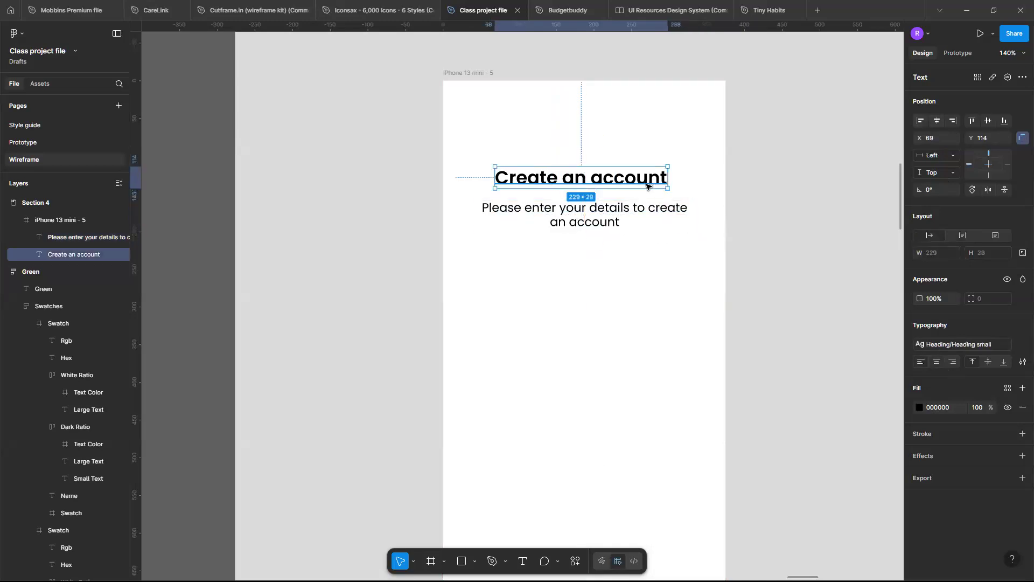
Wrap the heading and subheading together in a vertical auto layout frame, centred horizontally in the phone frame.
shift+click(656, 212)
key(shift+a)
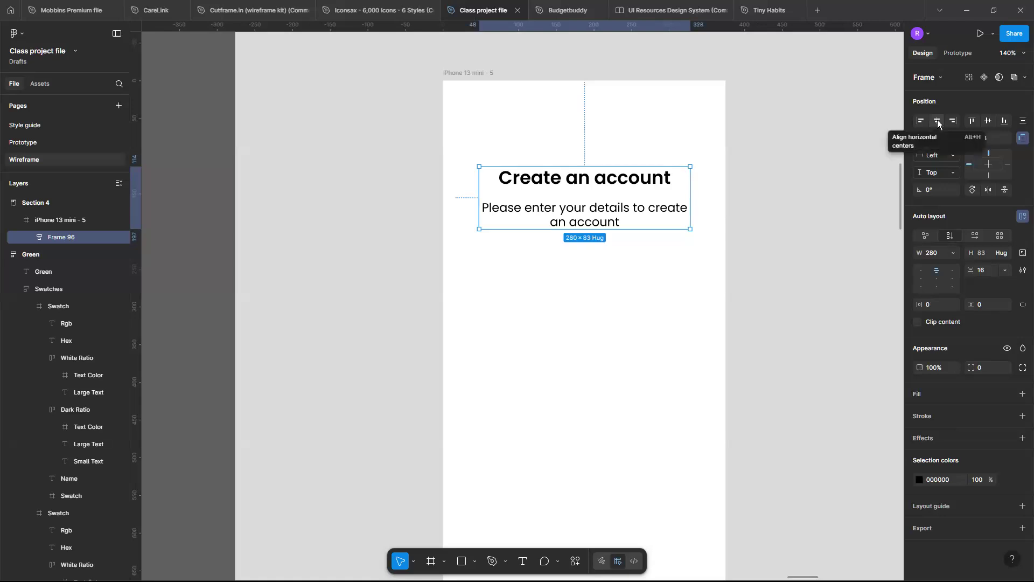
ctrl+scroll(593, 286, down, 5)
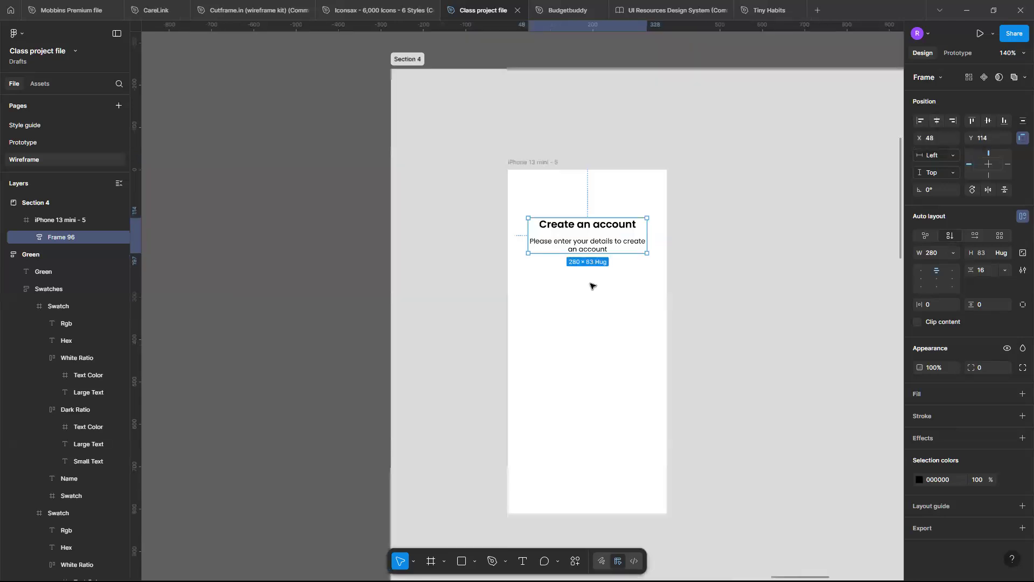
ctrl+scroll(591, 285, up, 5)
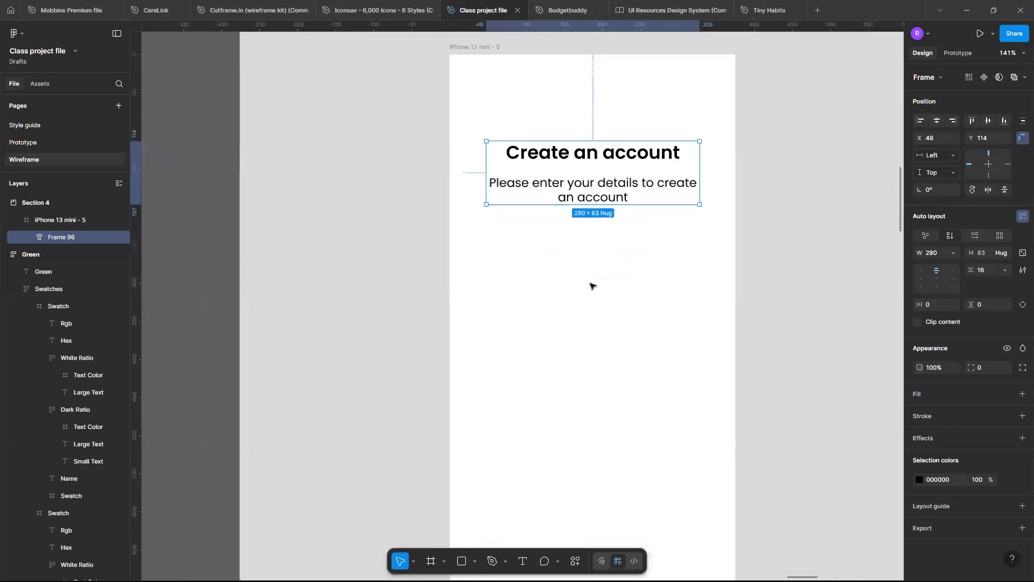
Examine the Input Fields designs in the Components section, select the labelled Password field group and look up the file's available assets.
ctrl+scroll(591, 286, down, 3)
ctrl+scroll(591, 285, down, 10)
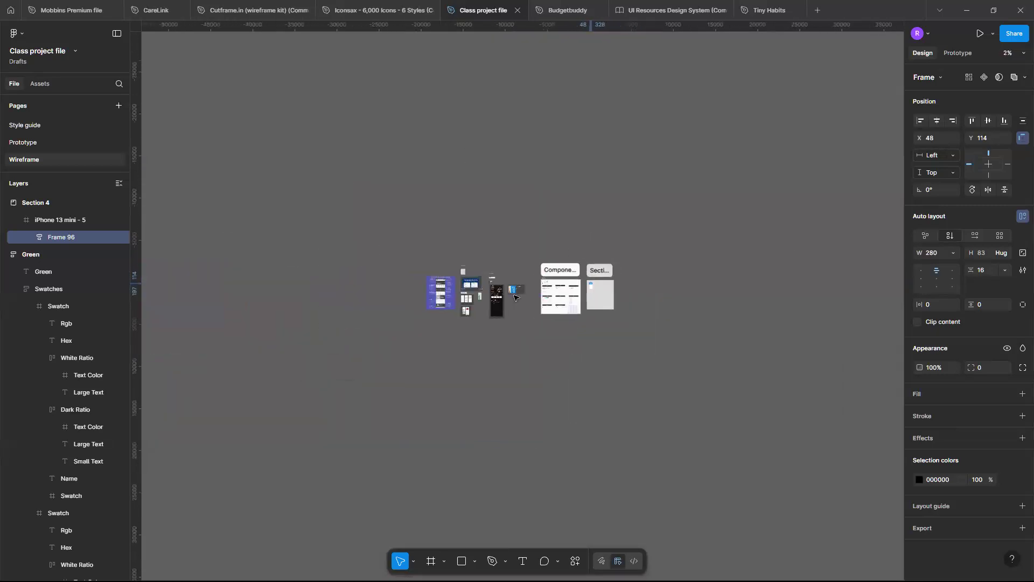
ctrl+scroll(557, 295, up, 7)
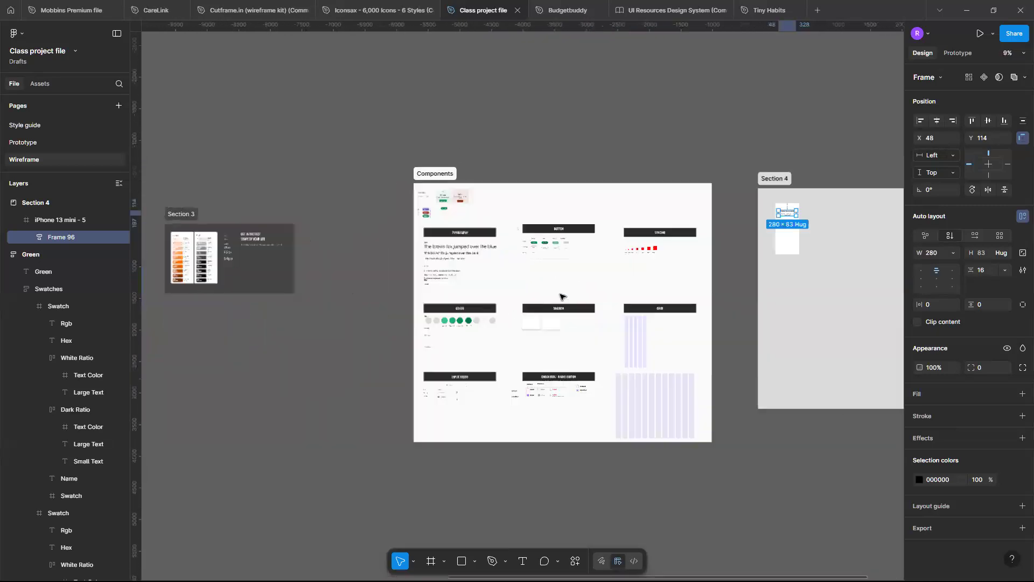
ctrl+scroll(560, 297, up, 4)
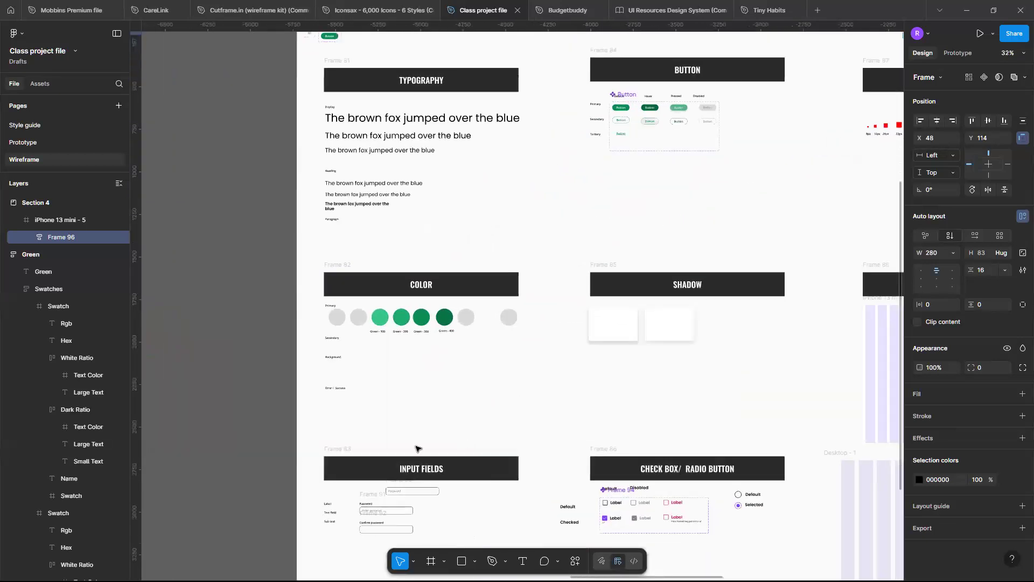
ctrl+scroll(398, 454, up, 8)
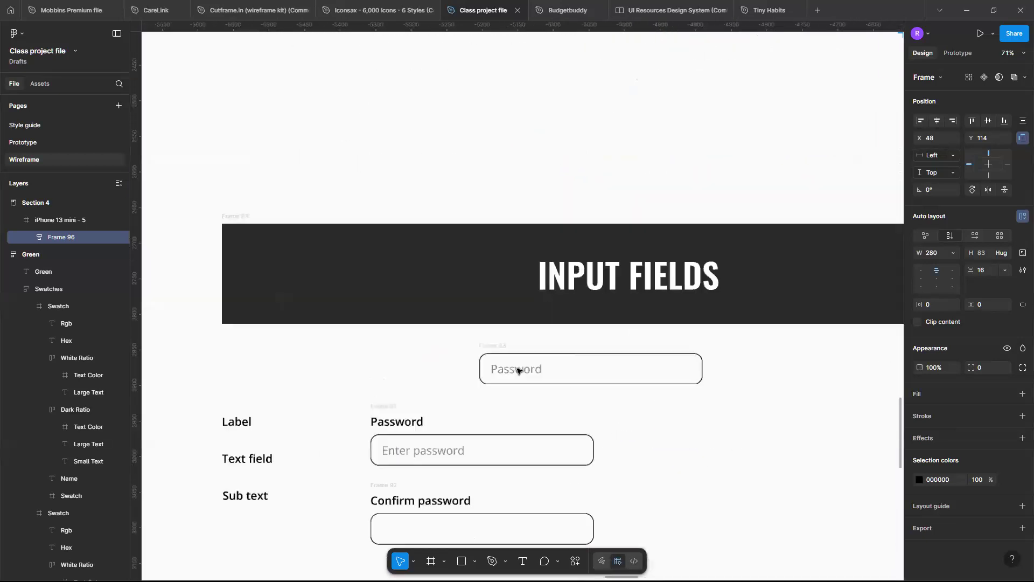
scroll(463, 479, left, 1)
scroll(462, 480, down, 1)
ctrl+scroll(463, 480, up, 3)
ctrl+scroll(463, 480, down, 5)
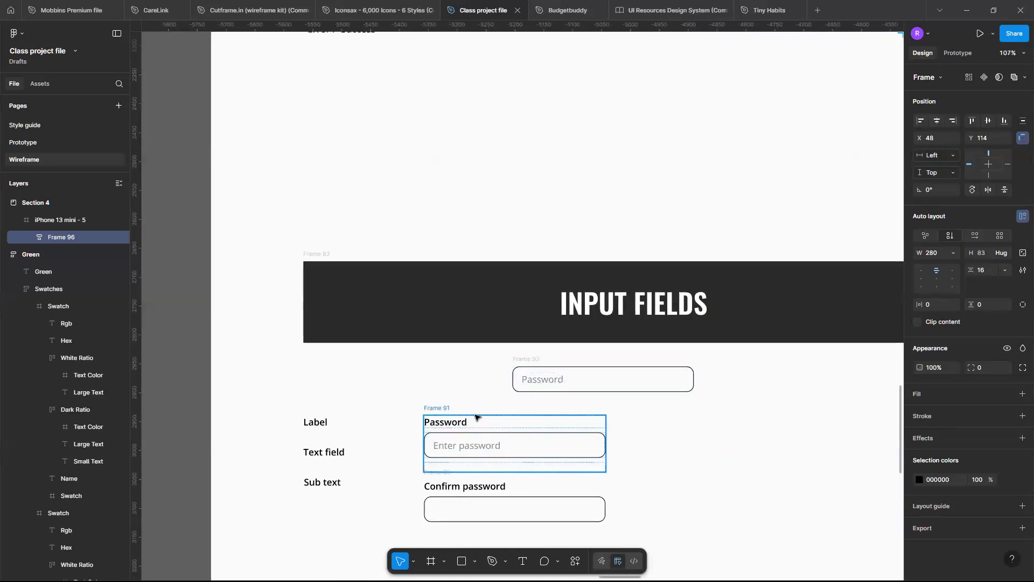
scroll(478, 418, down, 1)
scroll(478, 418, left, 1)
ctrl+scroll(476, 418, down, 2)
click(545, 385)
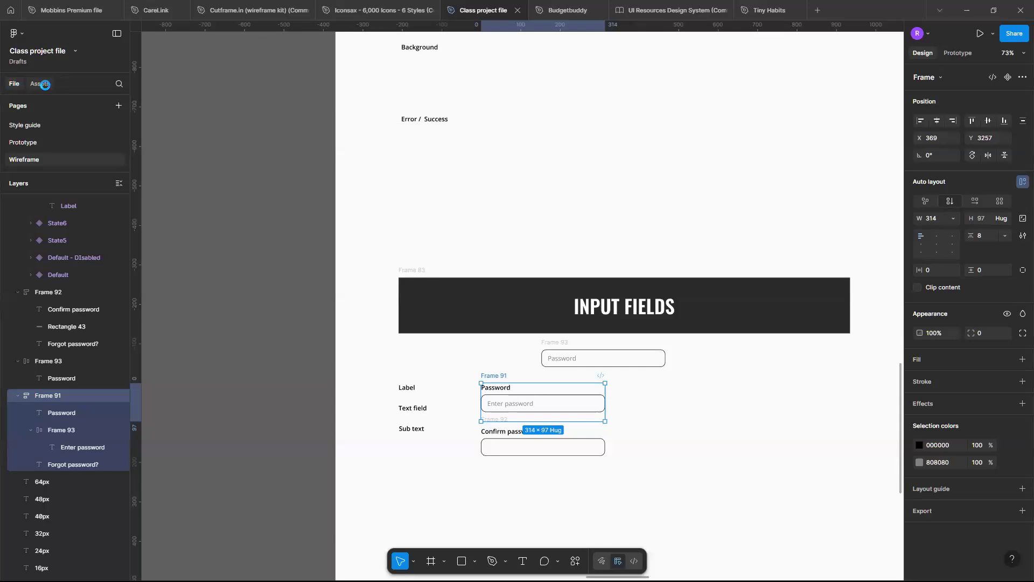
click(45, 84)
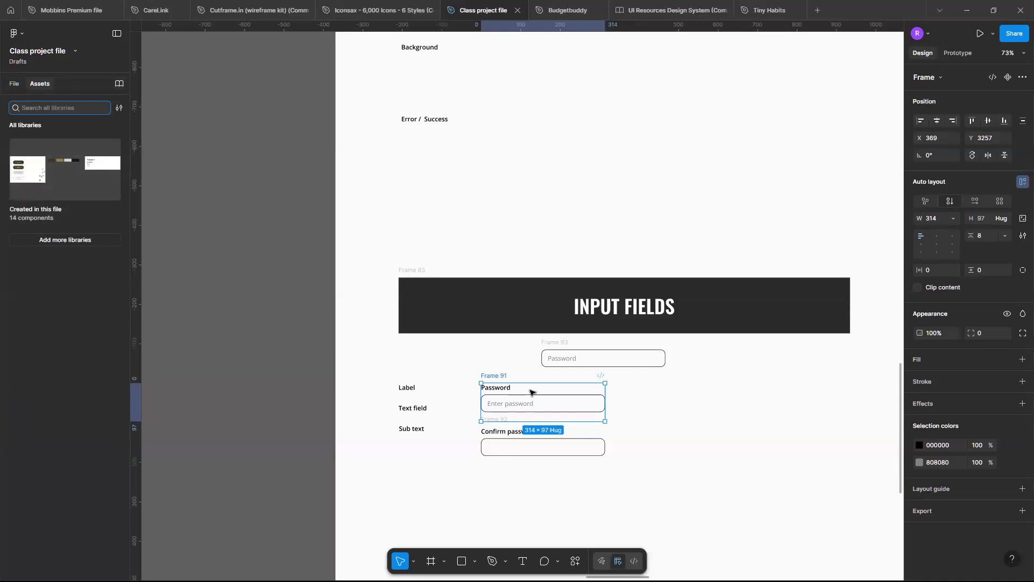
scroll(531, 392, up, 5)
scroll(531, 392, down, 8)
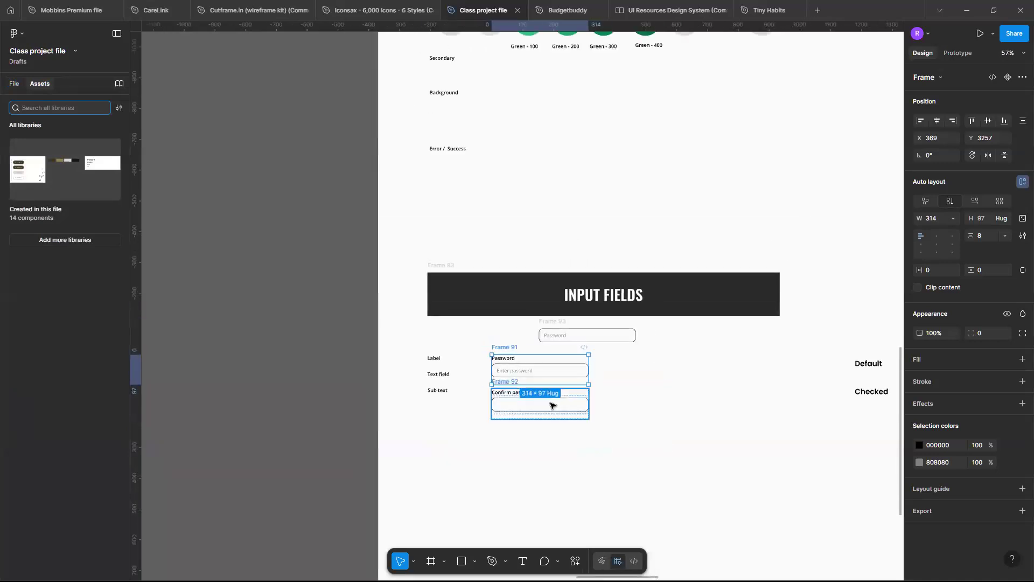
Move the standalone Password field clear of the labelled fields, to X 703, Y 3198.
click(551, 405)
scroll(550, 404, up, 3)
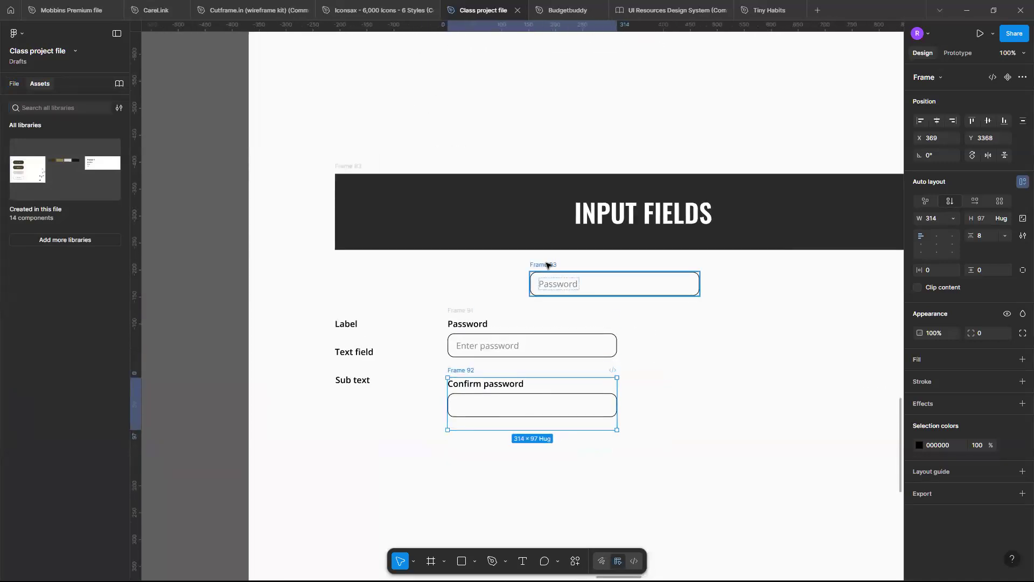
drag(607, 279, 526, 286)
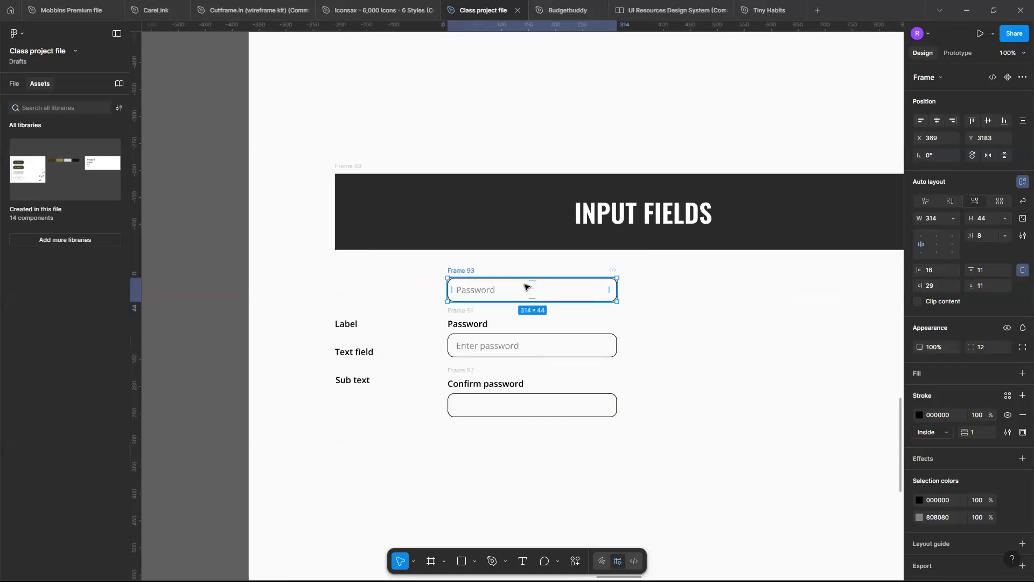
scroll(488, 283, up, 3)
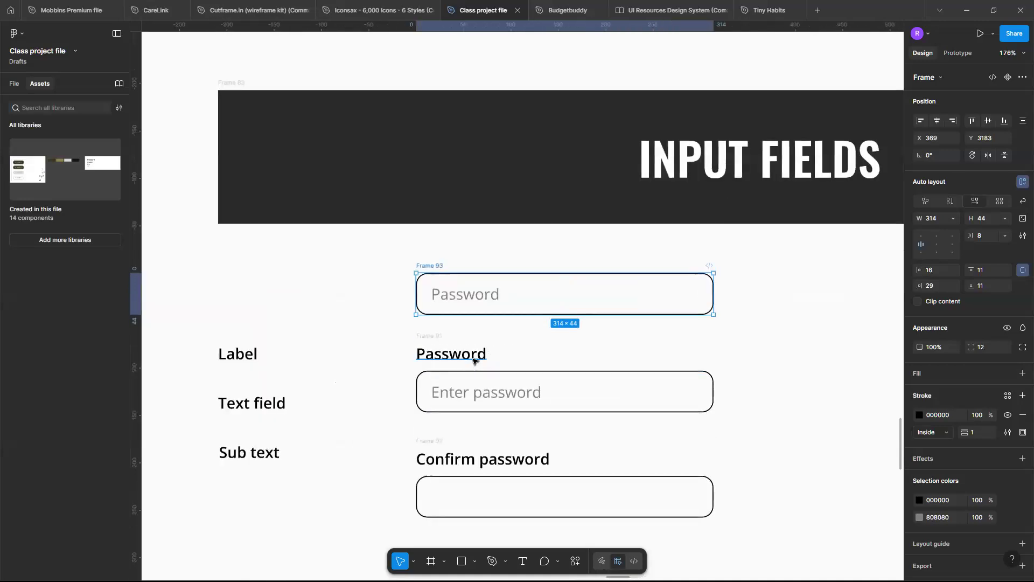
scroll(473, 361, down, 4)
drag(561, 330, 719, 337)
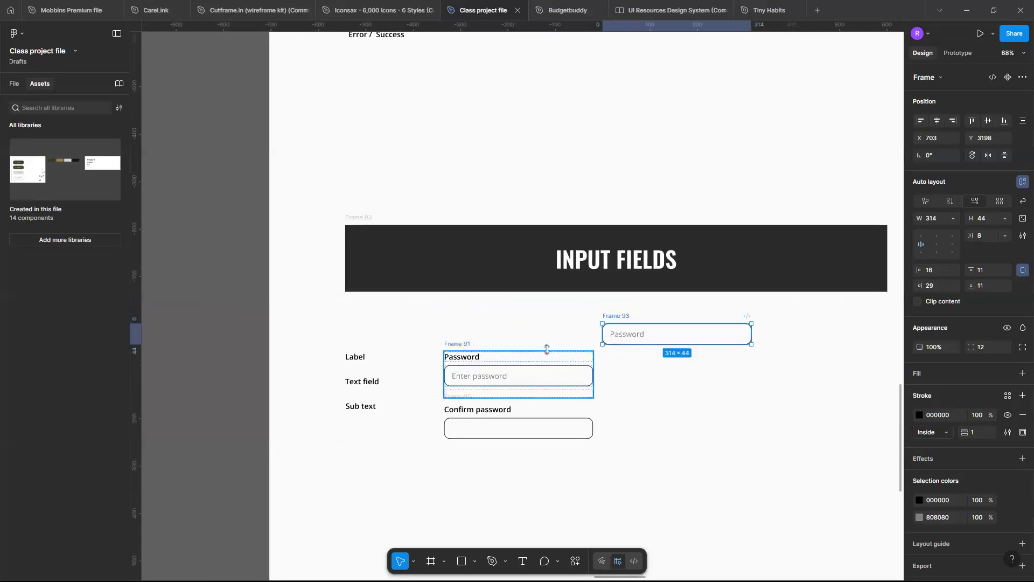
Turn the labelled Password field group into a component and move it below the Confirm password field to X 311, Y 3524.
click(547, 349)
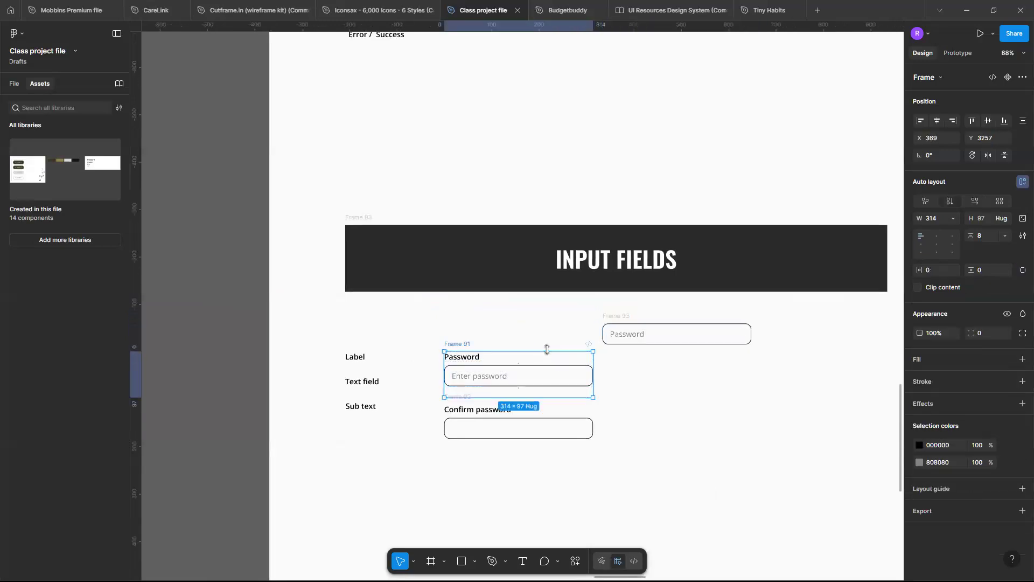
click(1008, 77)
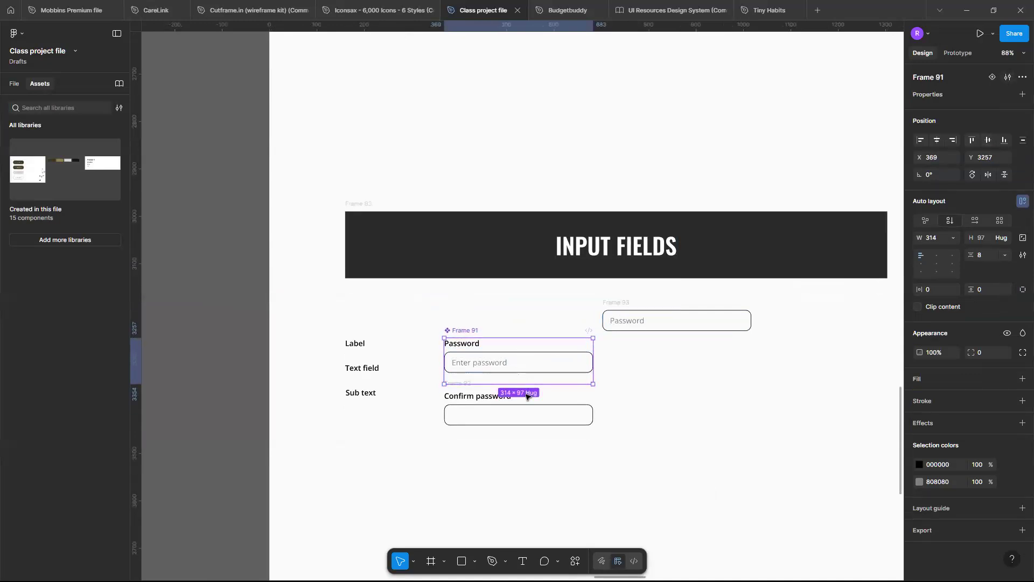
scroll(526, 397, up, 3)
scroll(526, 397, left, 3)
scroll(529, 296, down, 3)
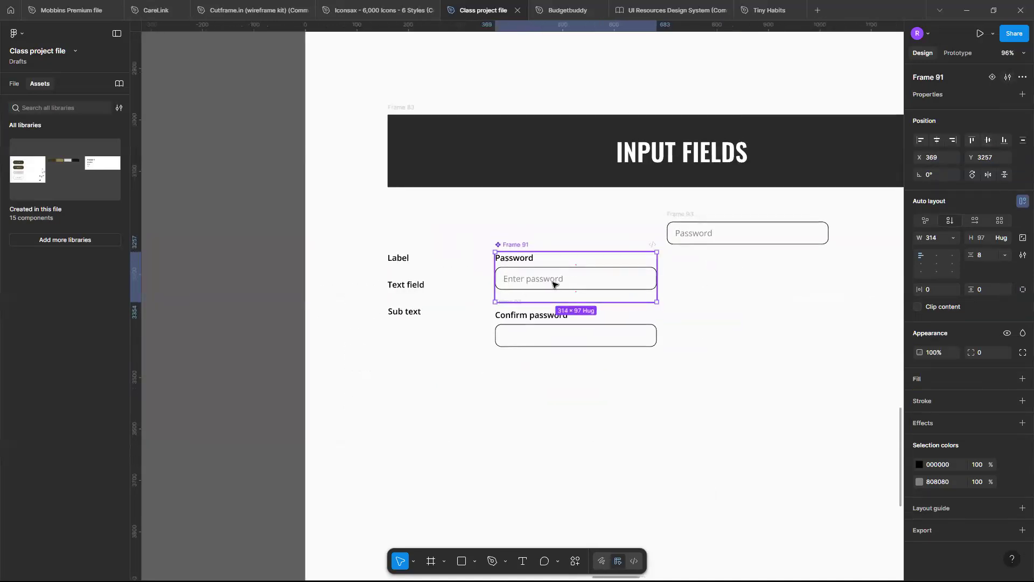
scroll(553, 284, right, 1)
scroll(554, 279, up, 3)
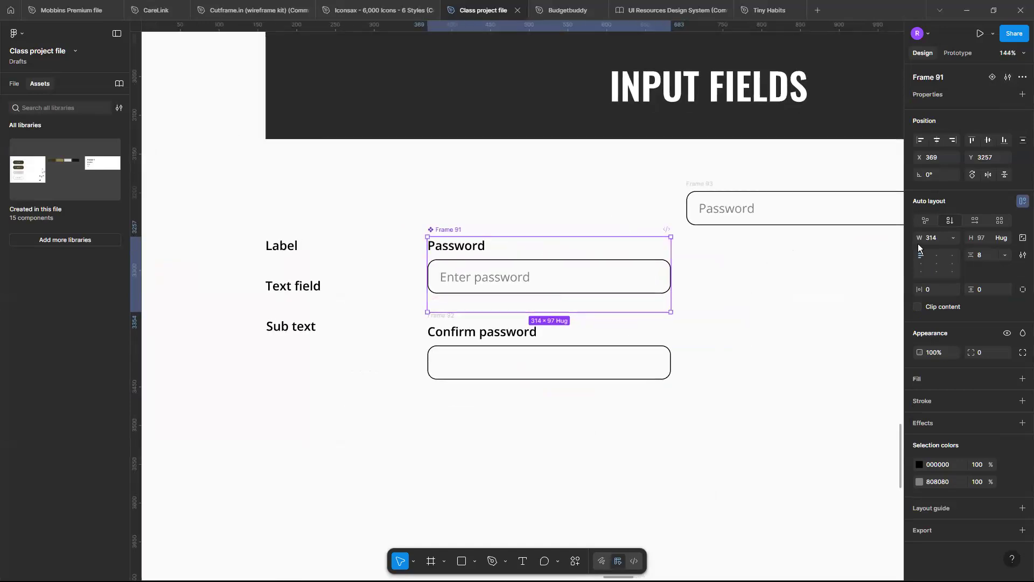
drag(605, 298, 508, 491)
scroll(507, 489, down, 3)
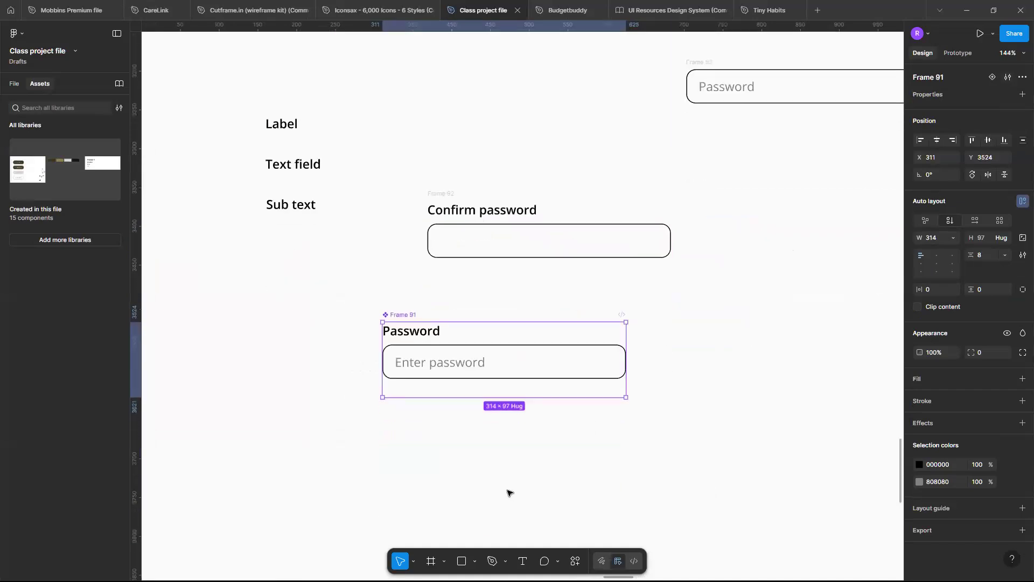
scroll(746, 363, down, 5)
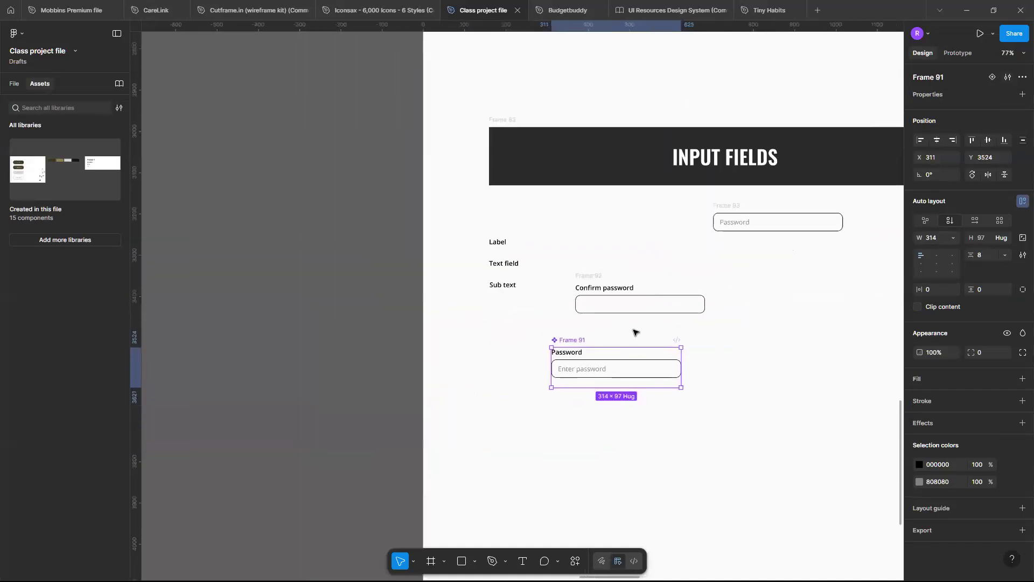
Add a second variant to the Password field component.
click(993, 76)
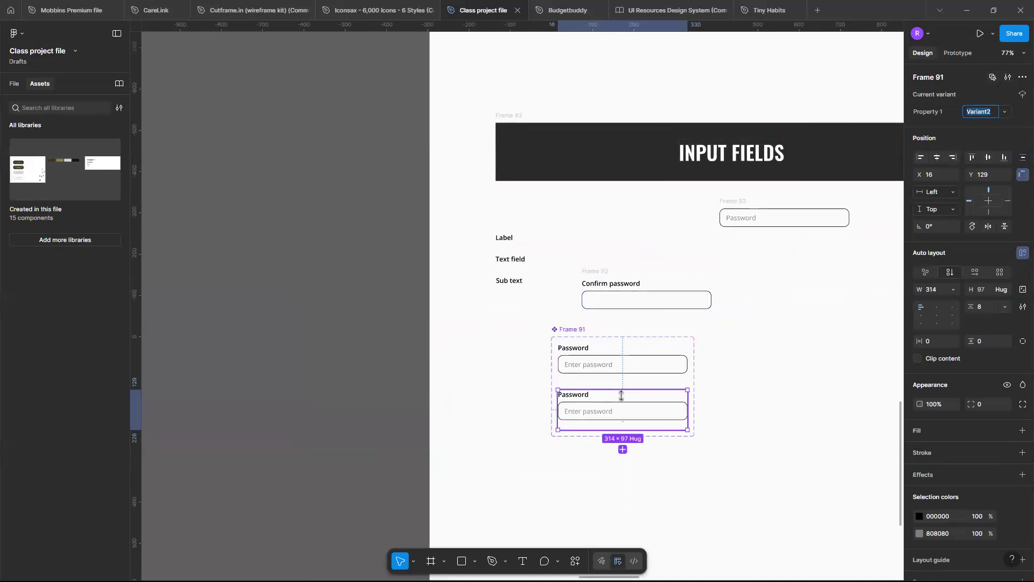
scroll(621, 396, up, 3)
scroll(563, 337, up, 3)
scroll(563, 337, down, 4)
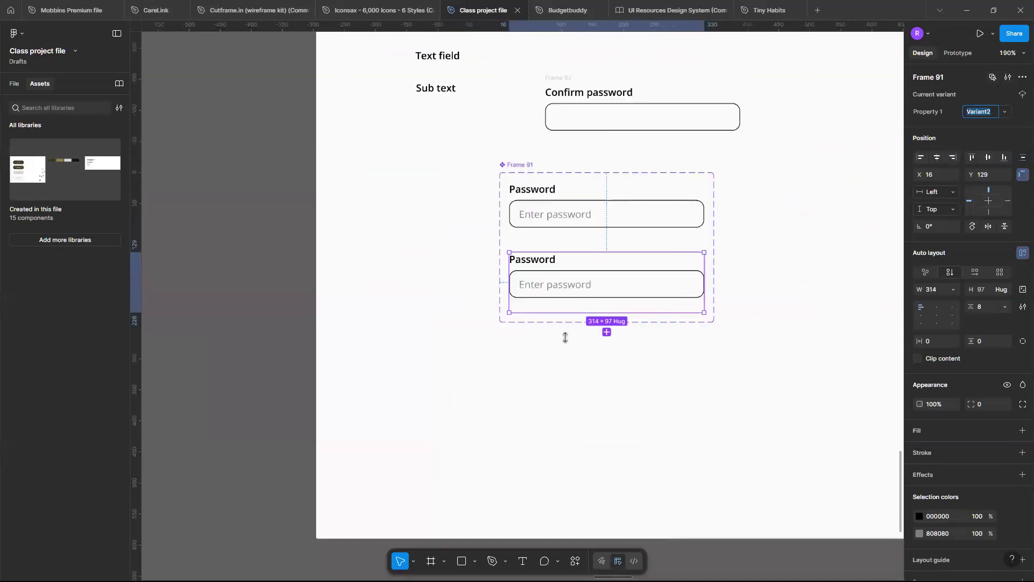
Place a copy of the Default checkbox with its label inside the second Password variant, directly below the text field.
scroll(565, 337, down, 5)
scroll(592, 301, right, 3)
scroll(686, 270, up, 3)
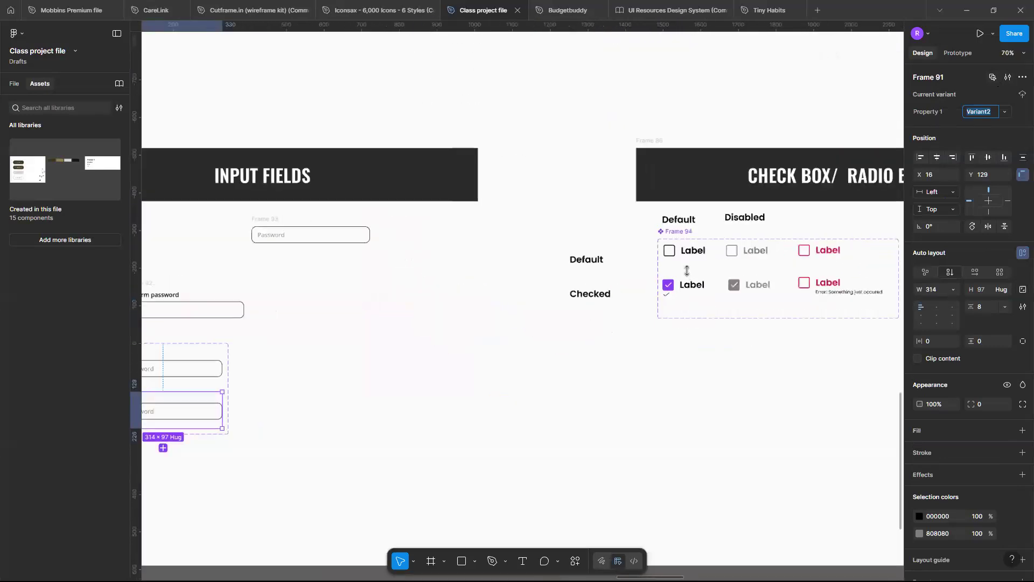
scroll(687, 251, up, 2)
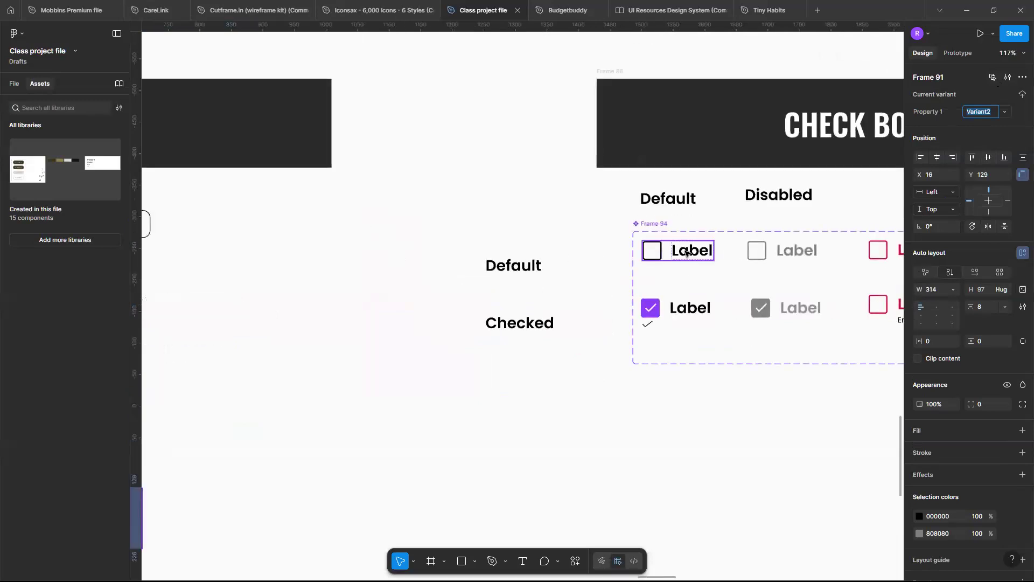
click(686, 253)
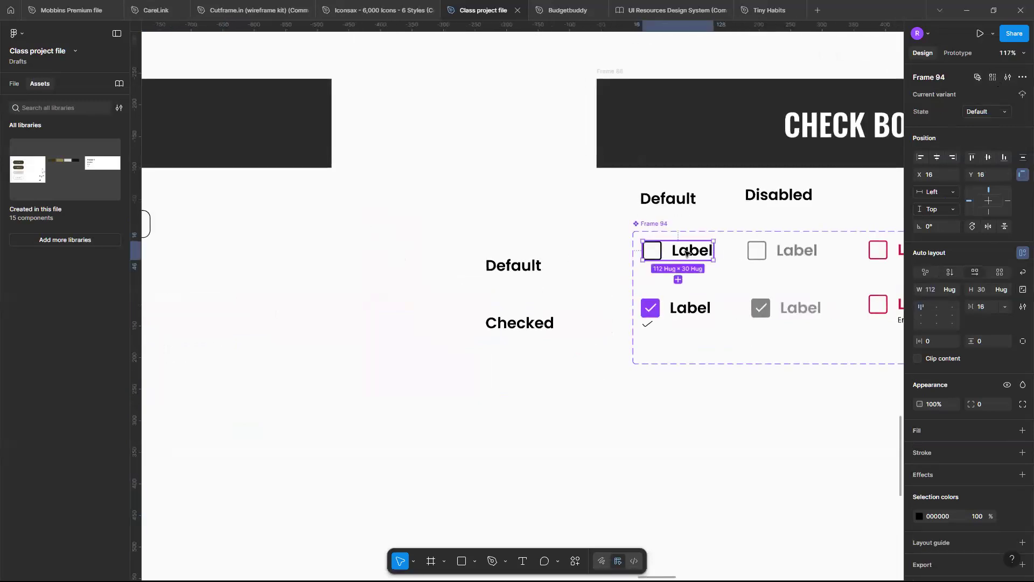
scroll(686, 252, down, 4)
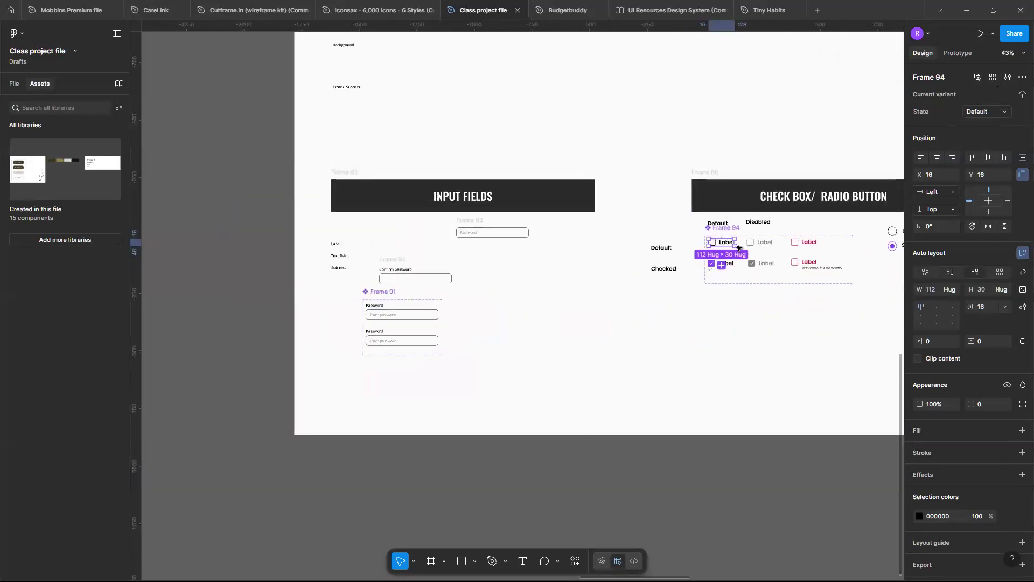
drag(729, 243, 402, 351)
scroll(404, 351, up, 15)
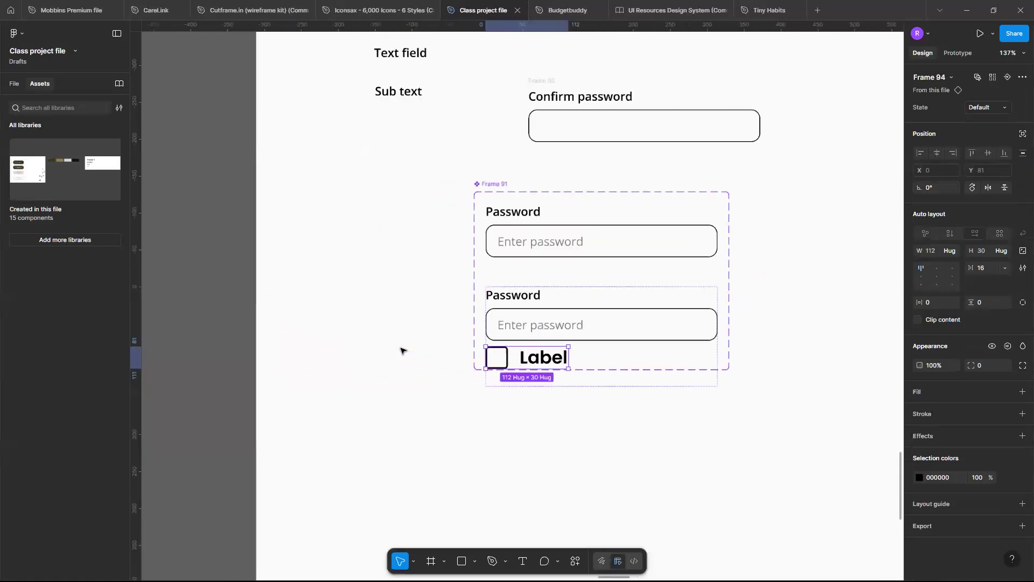
Delete the empty checkbox square beside the Label text in the second Password variant.
scroll(607, 375, right, 8)
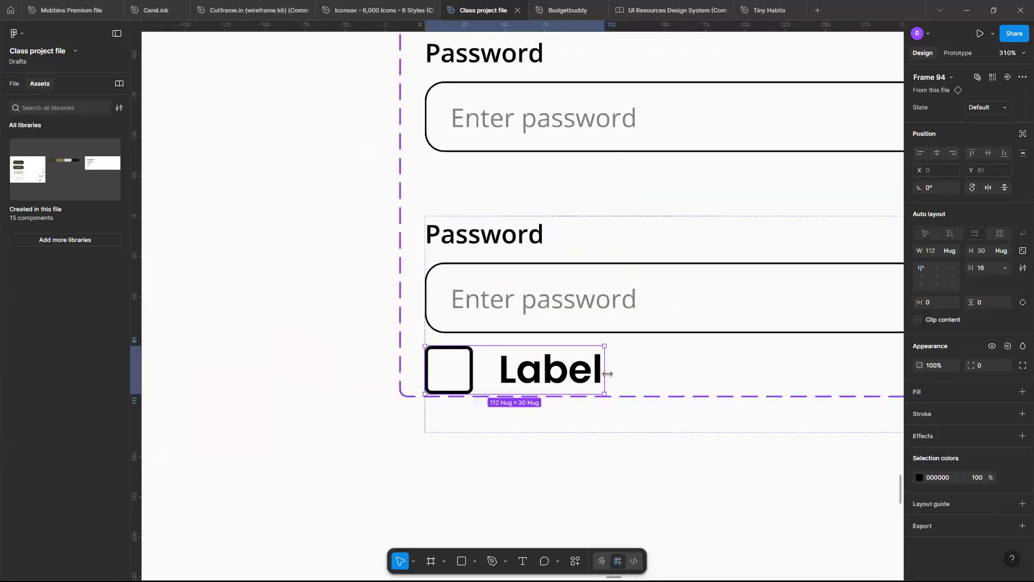
scroll(607, 376, down, 3)
scroll(608, 375, right, 3)
scroll(607, 376, up, 5)
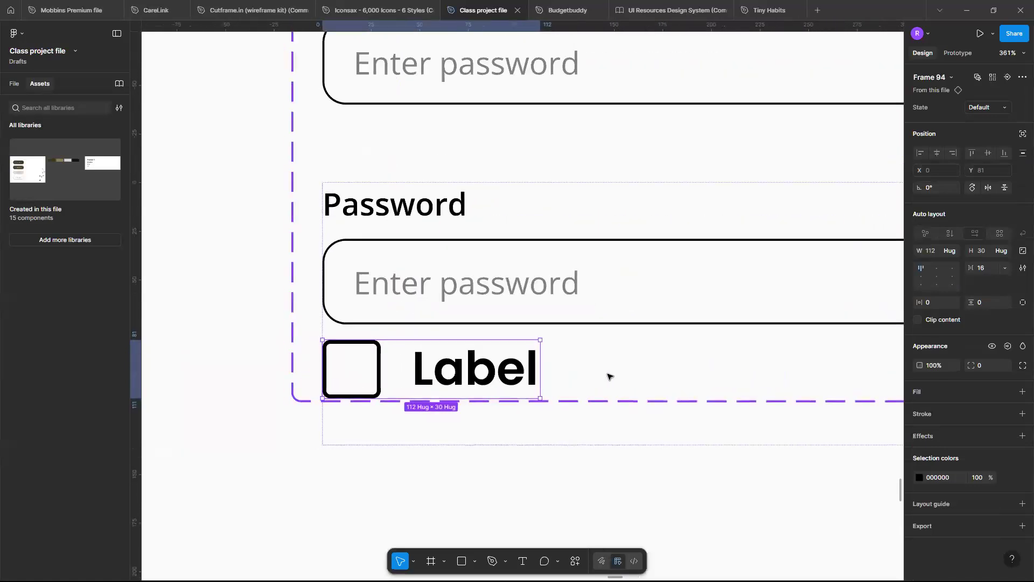
scroll(583, 375, down, 5)
scroll(583, 375, left, 2)
scroll(583, 375, down, 1)
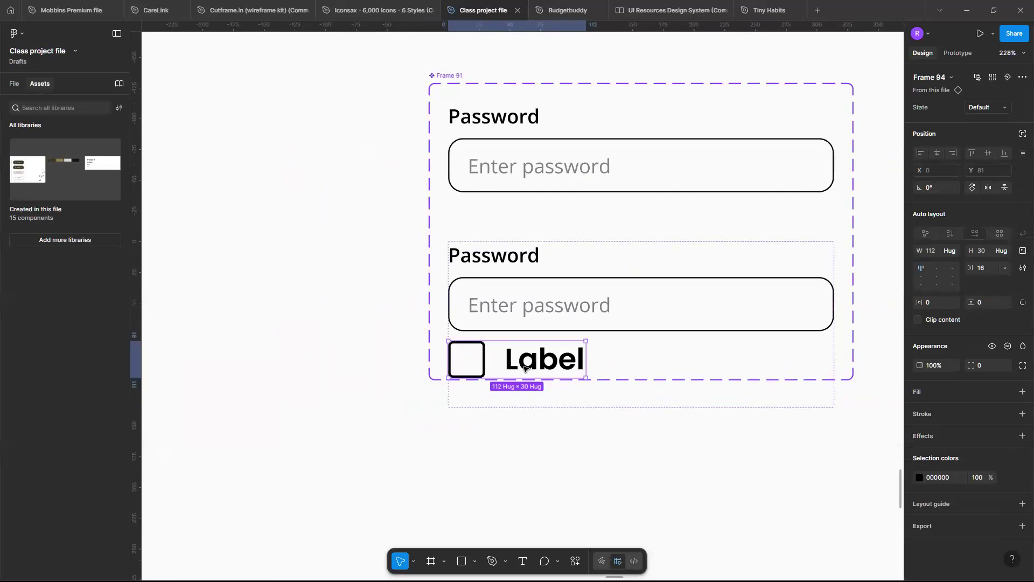
scroll(525, 369, down, 5)
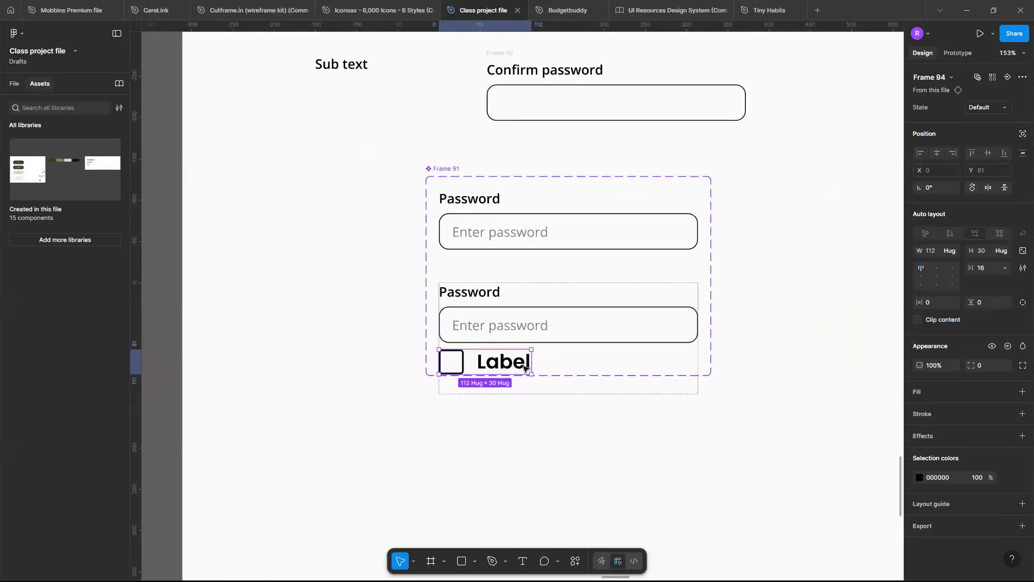
scroll(525, 369, up, 2)
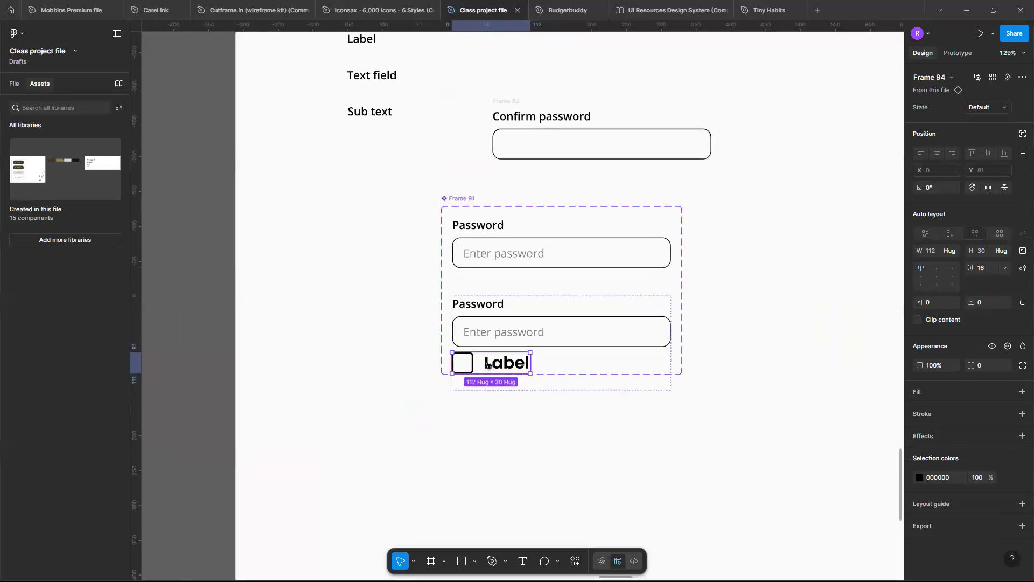
scroll(436, 319, up, 3)
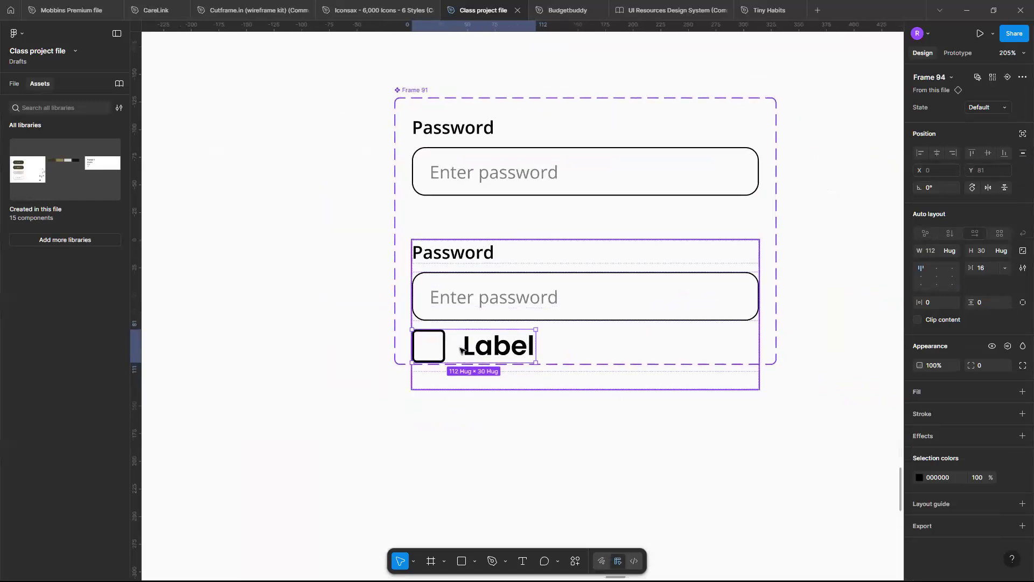
click(441, 350)
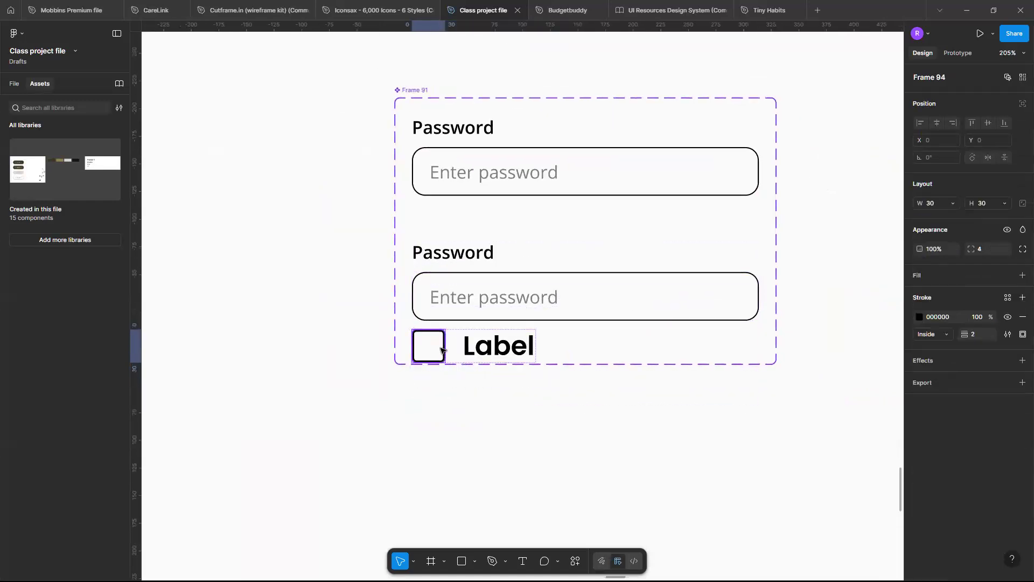
key(Delete)
Detach the remaining Label instance in the second Password variant from its checkbox component.
click(456, 346)
double_click(458, 346)
click(458, 346)
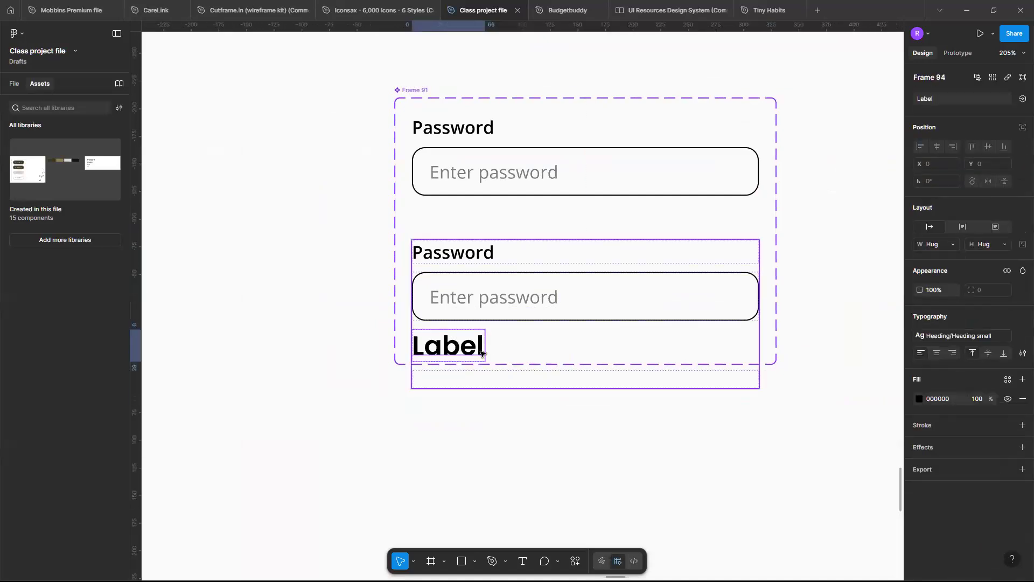
click(481, 338)
double_click(481, 337)
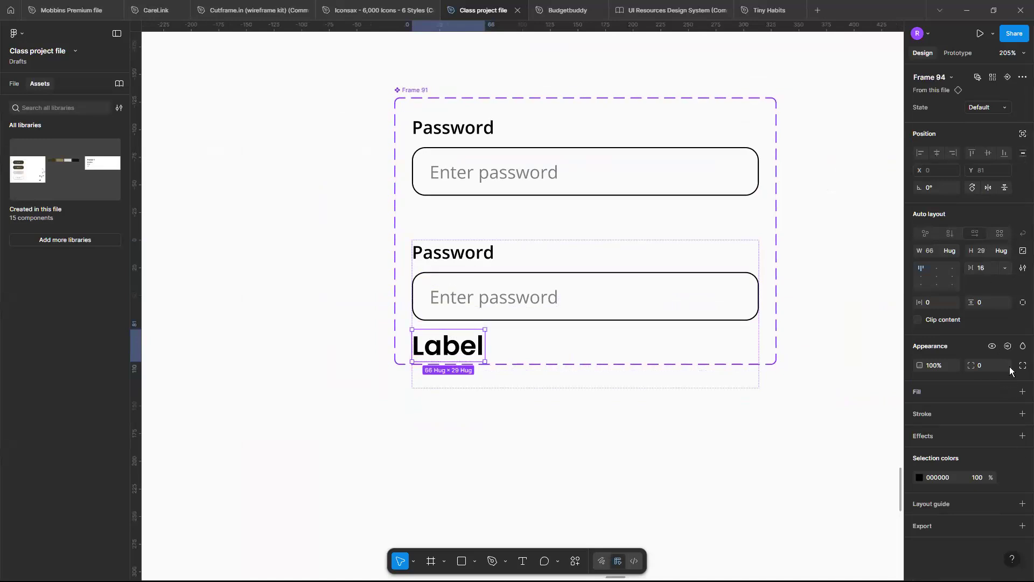
click(1022, 78)
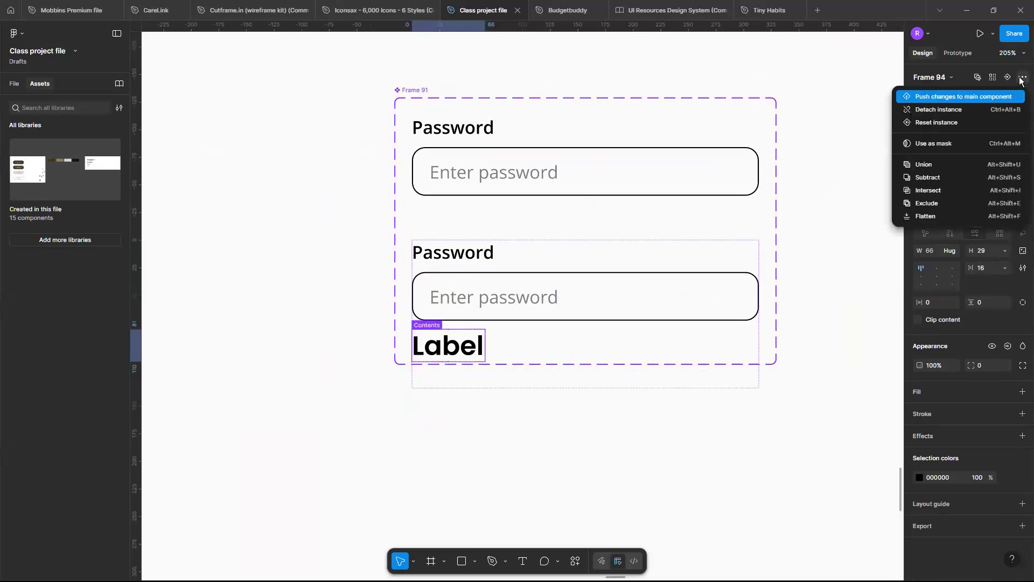
click(968, 110)
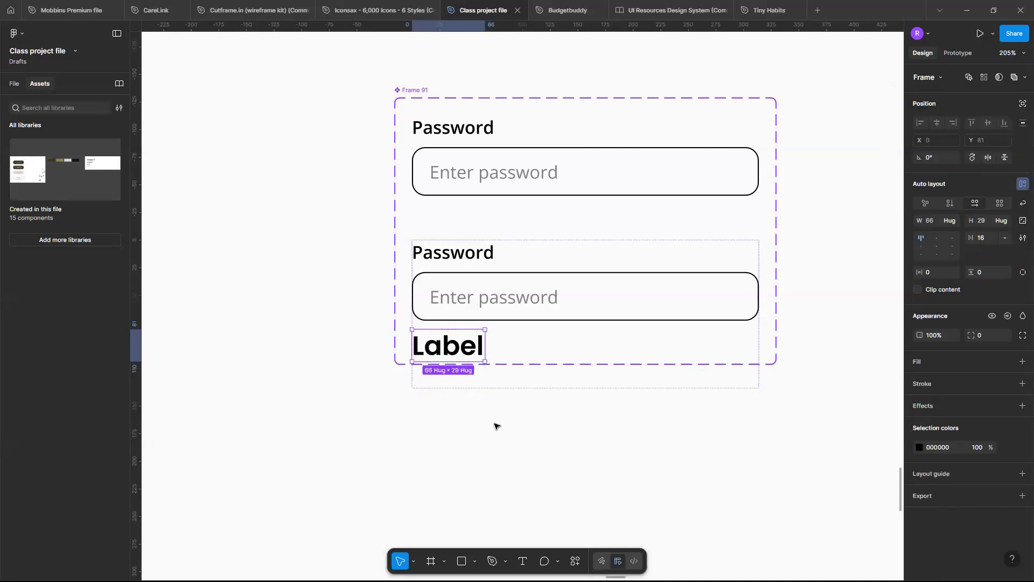
Detach the Label text below the second password field from its text style and set its font size to 12.
click(486, 400)
click(475, 352)
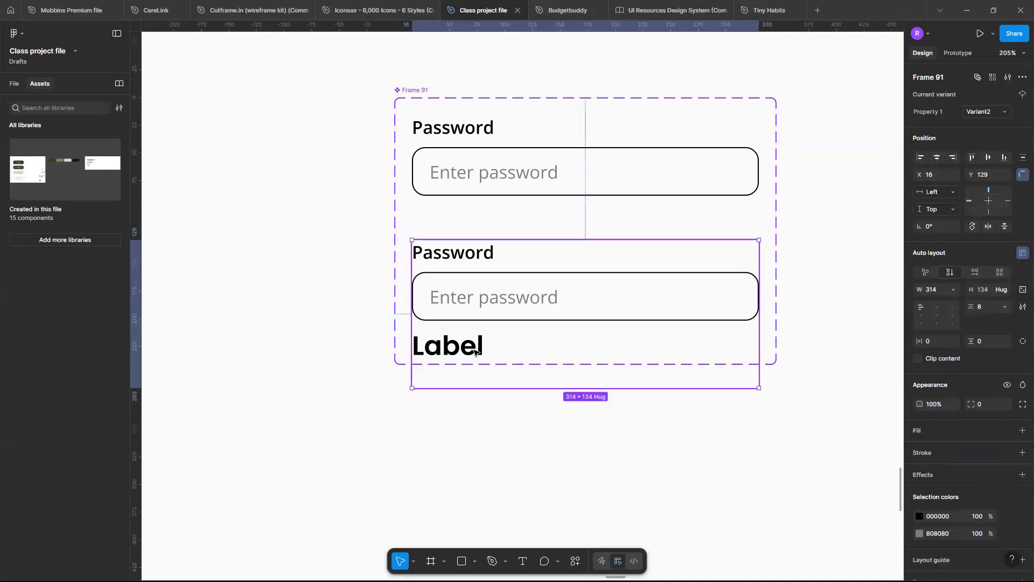
click(475, 352)
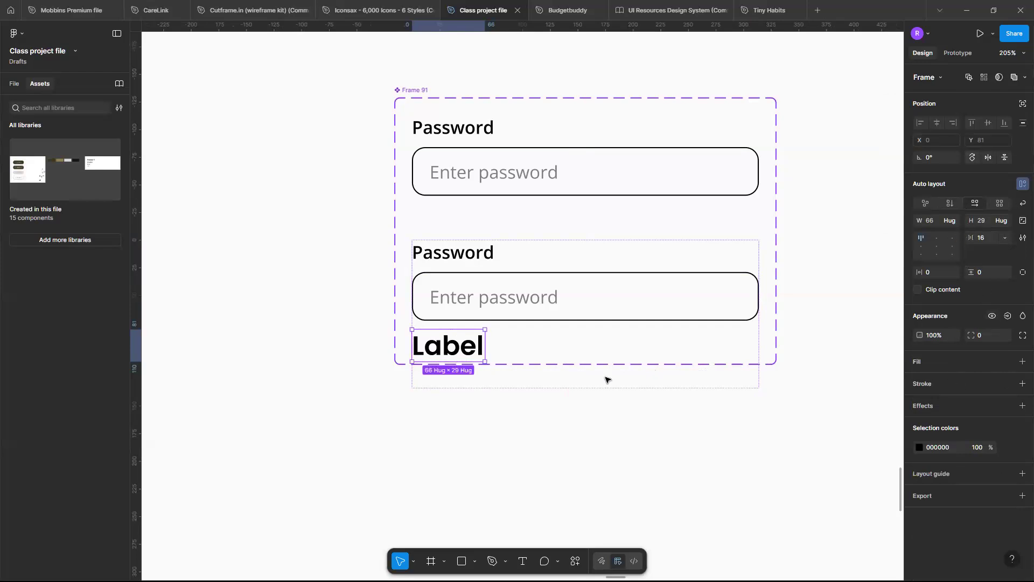
click(466, 350)
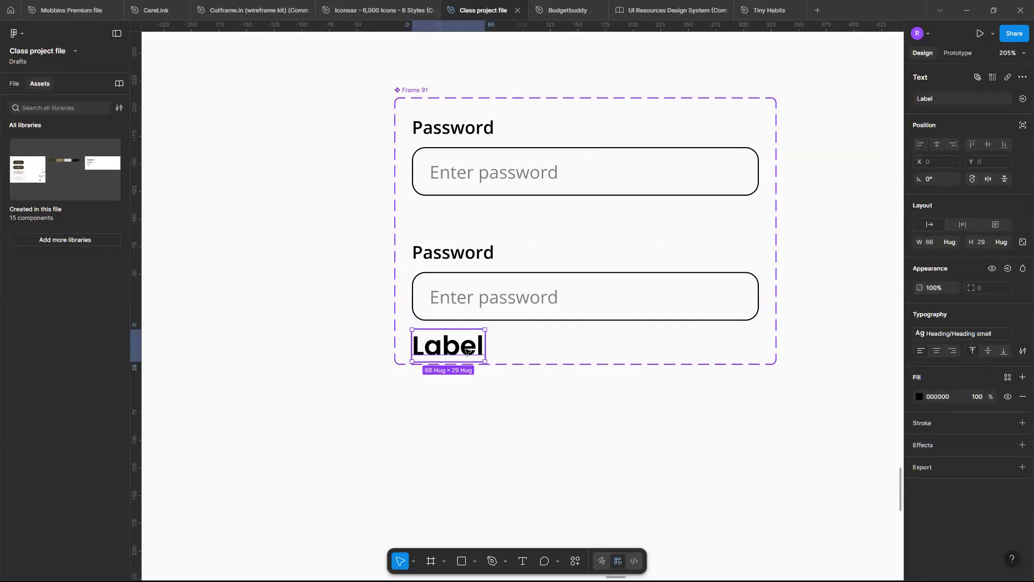
click(1023, 333)
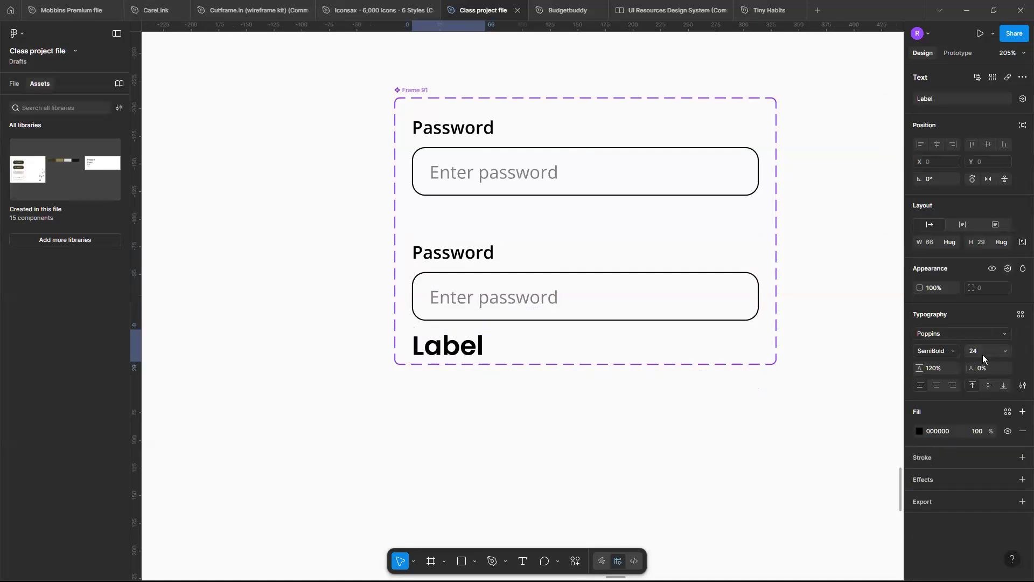
click(980, 353)
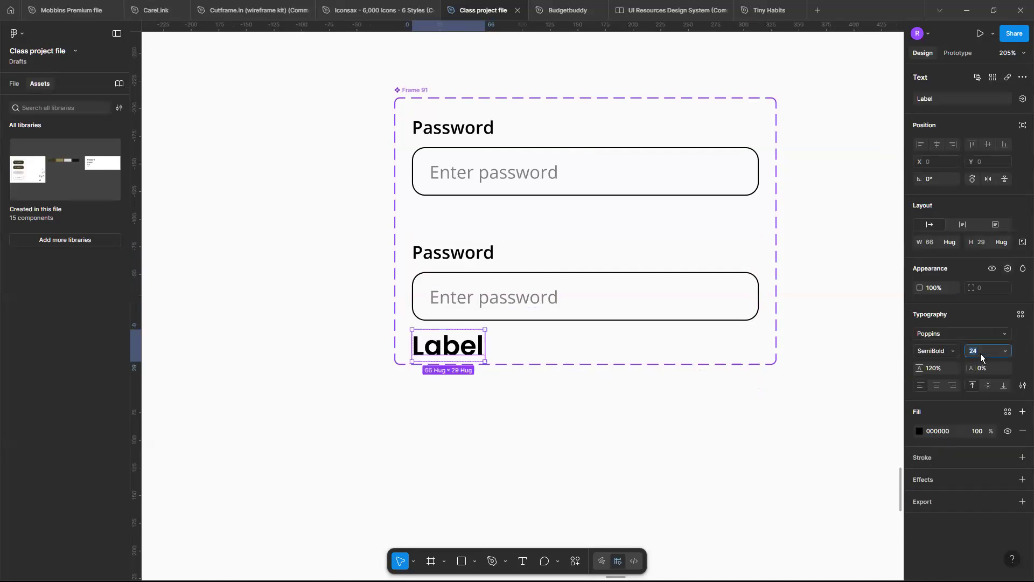
key(Return)
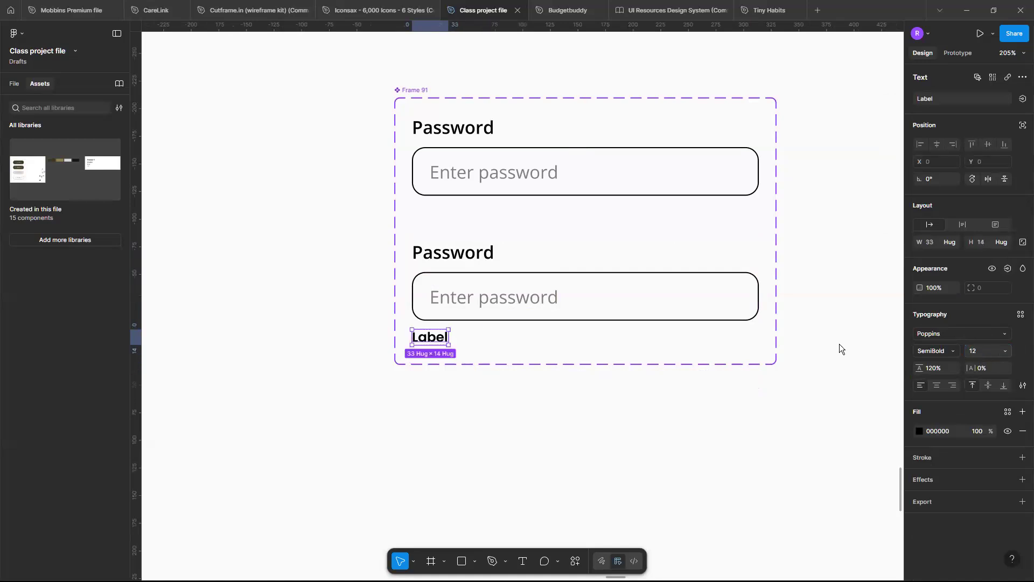
Replace the wording of the Label text below the second password field with "Additional text".
scroll(447, 348, up, 3)
double_click(435, 327)
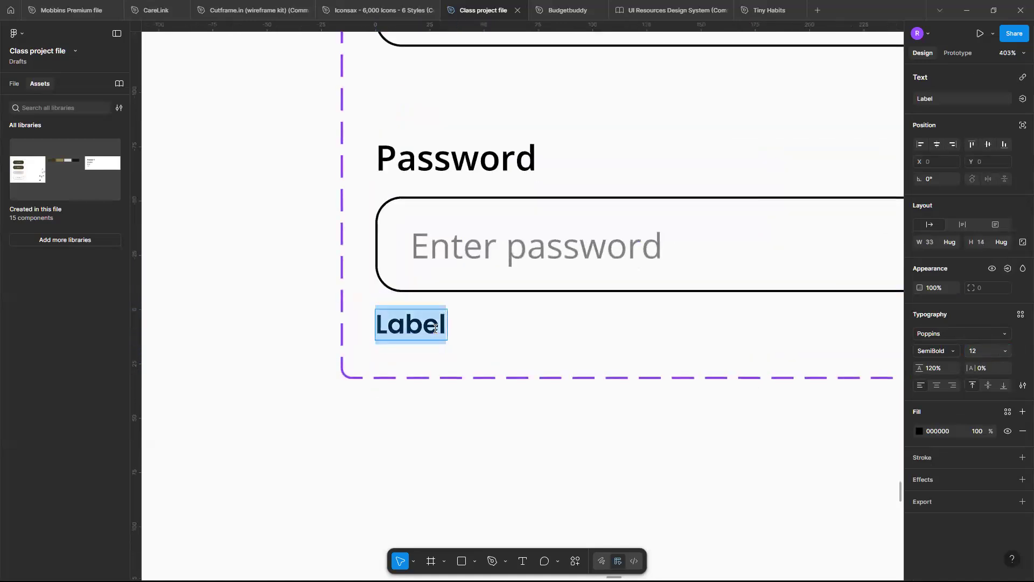
text(LA)
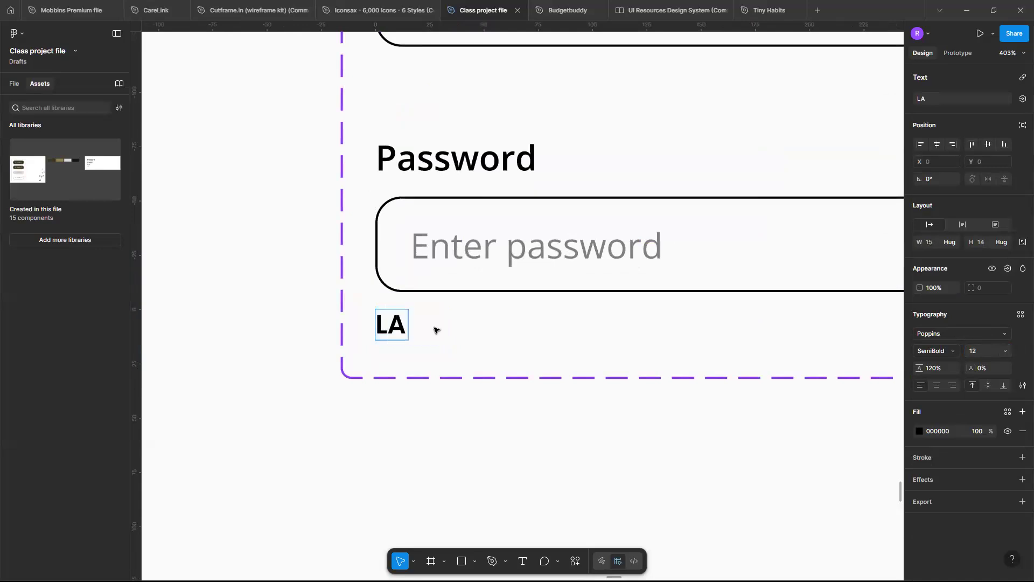
key(BackSpace)
key(BackSpace)
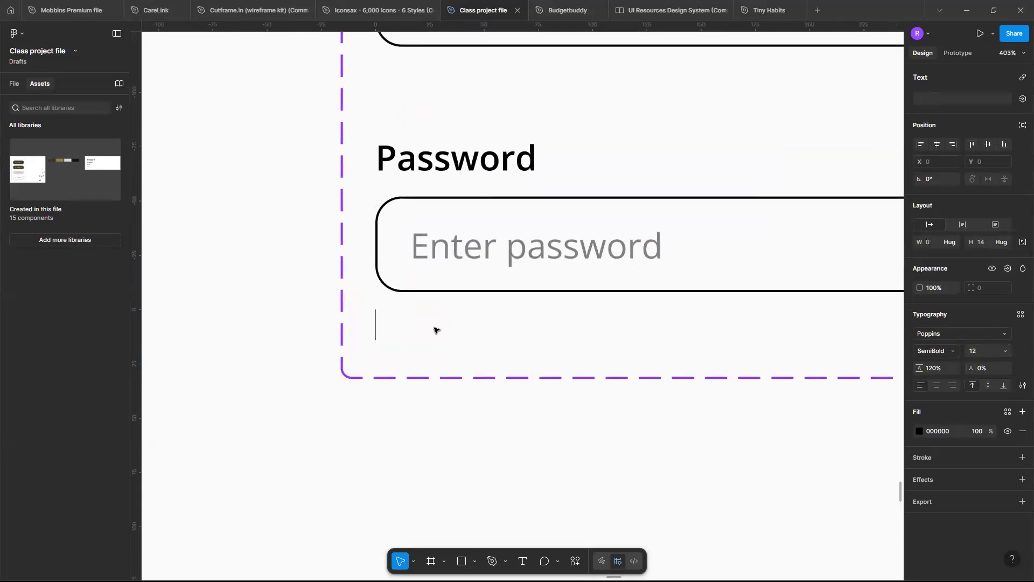
text(Addition)
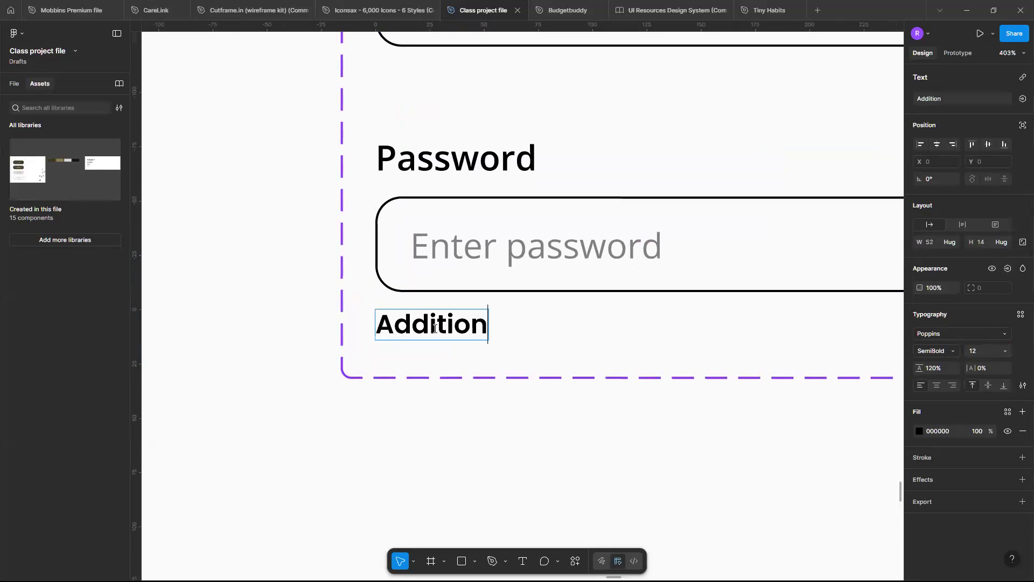
text(al text)
key(Escape)
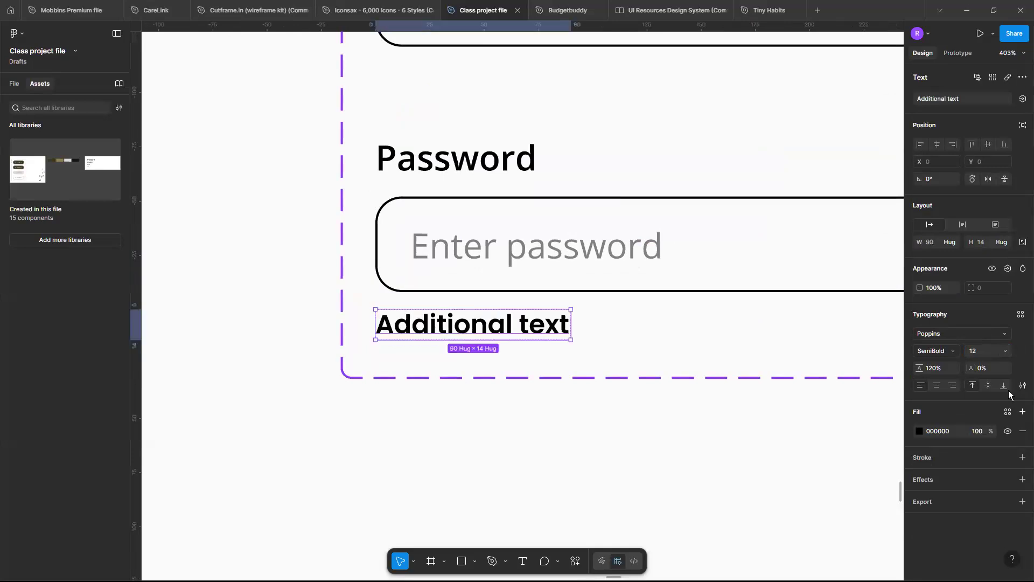
Set the "Additional text" line to Regular weight and give it the grey fill 808080.
click(954, 349)
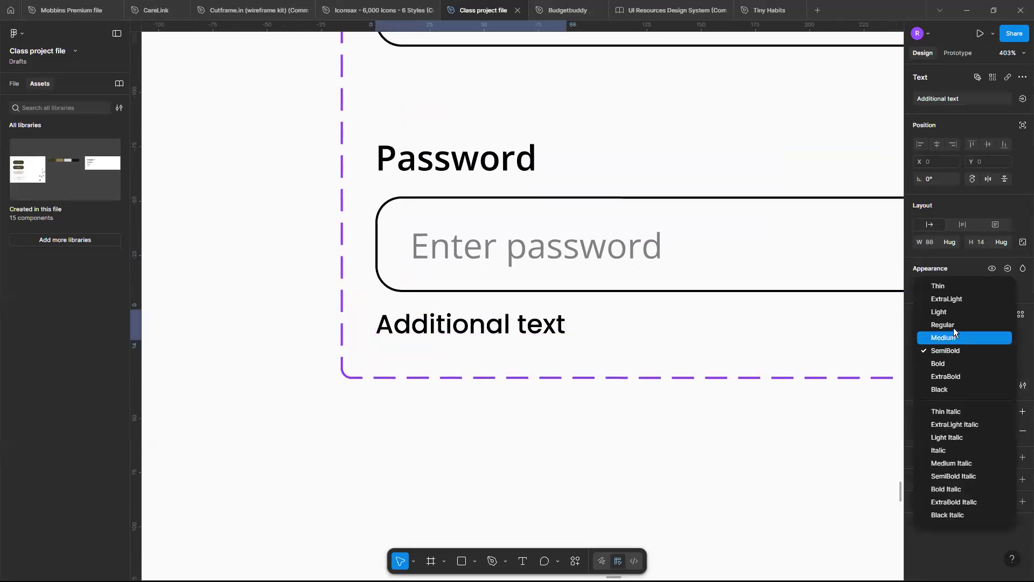
click(951, 324)
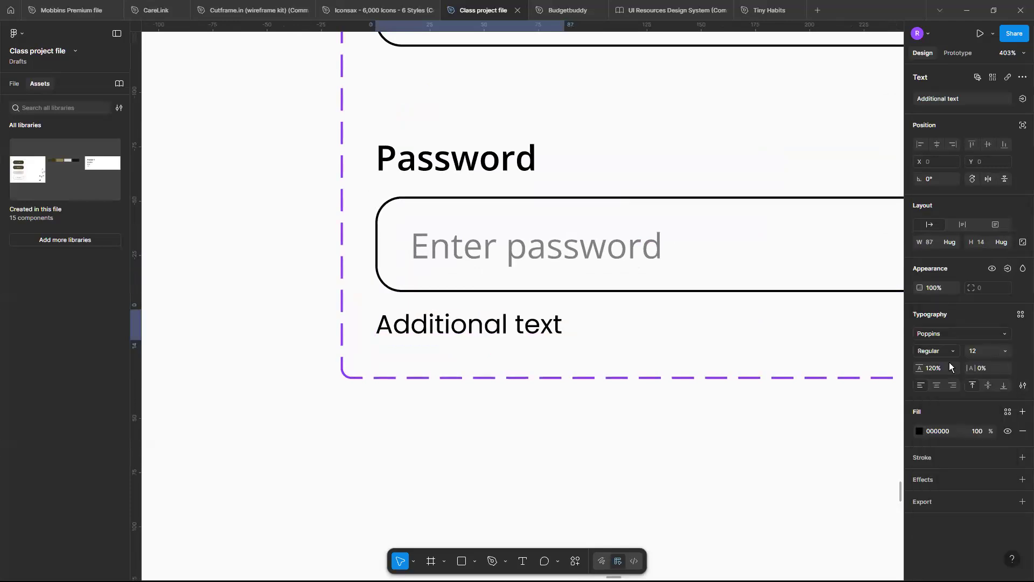
click(919, 430)
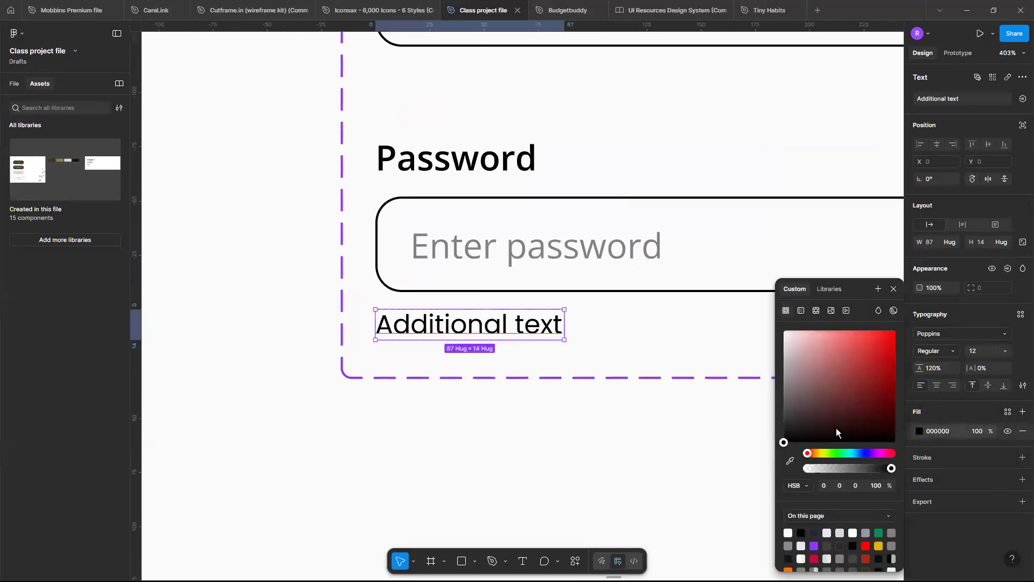
scroll(866, 552, down, 1)
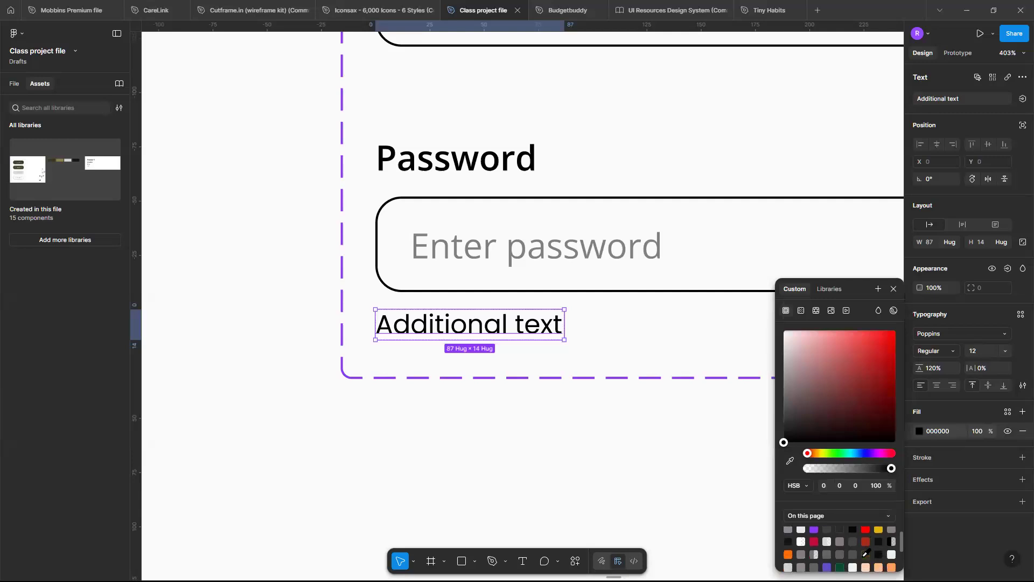
click(855, 541)
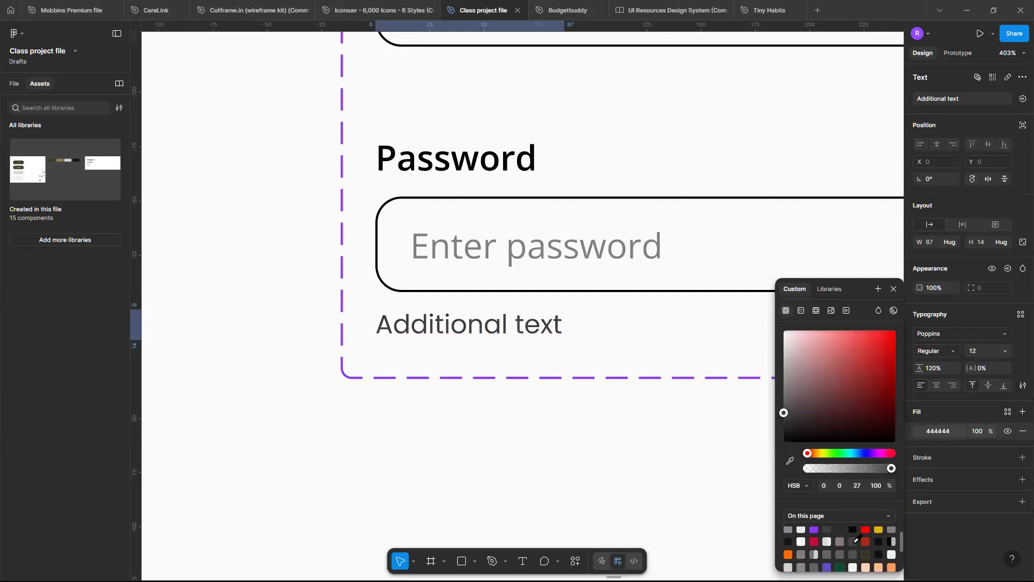
click(827, 555)
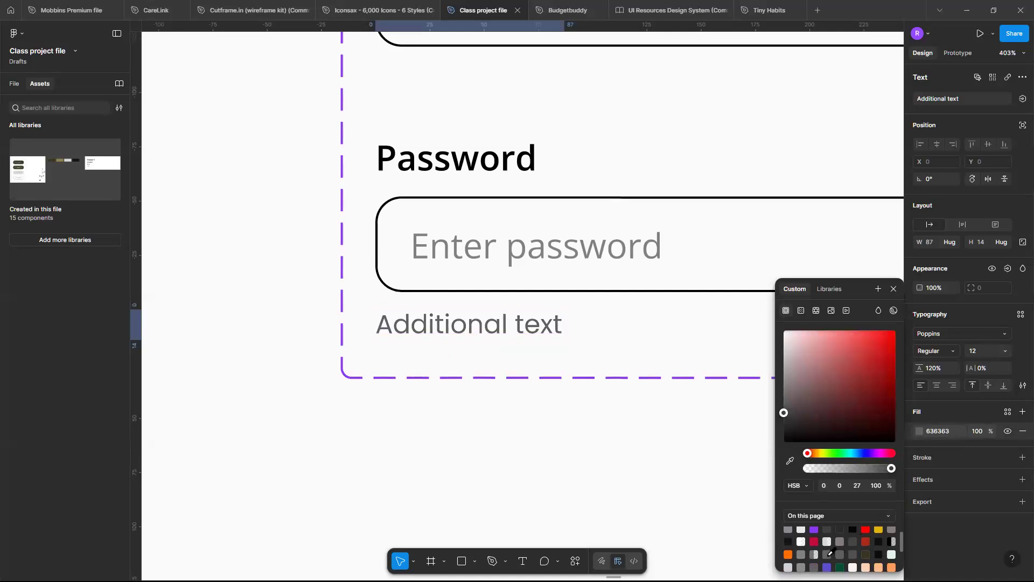
click(801, 554)
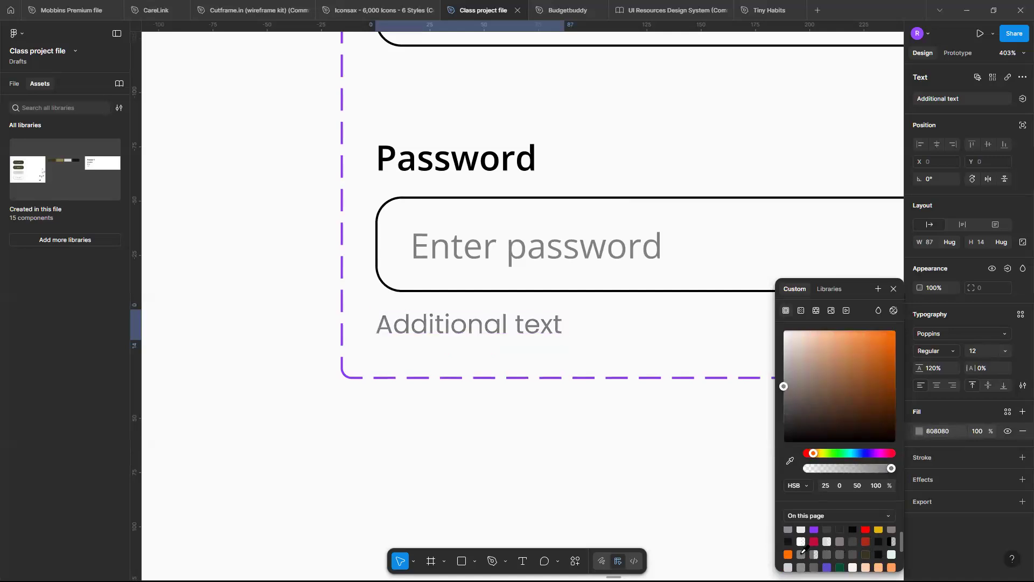
click(894, 290)
scroll(712, 343, down, 5)
scroll(603, 157, right, 5)
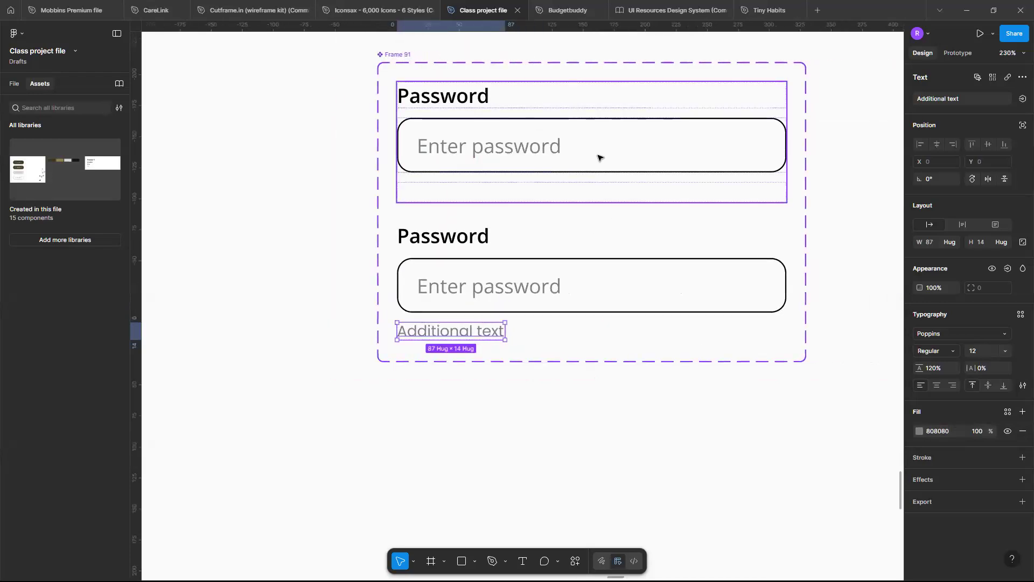
click(599, 157)
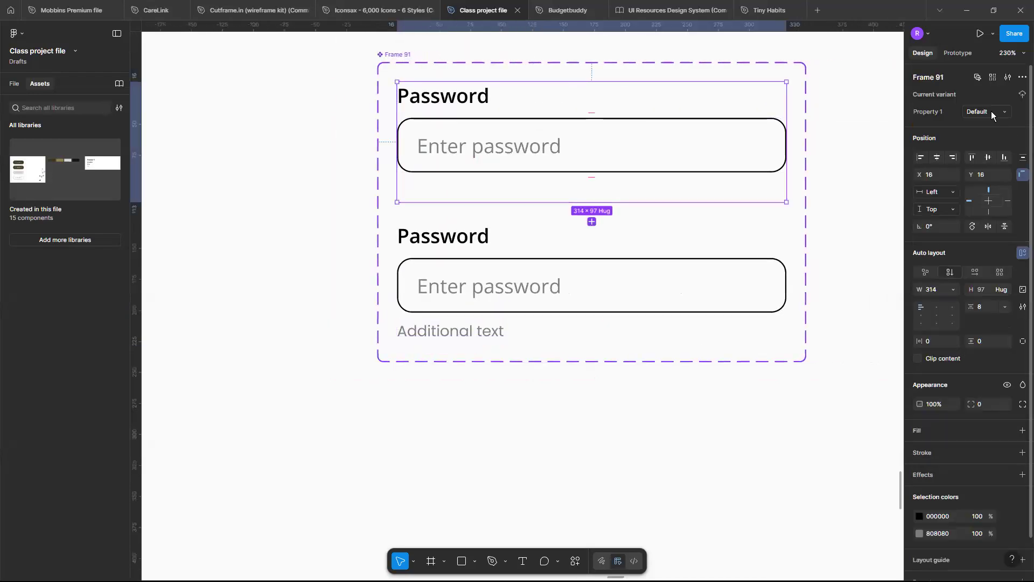
click(641, 262)
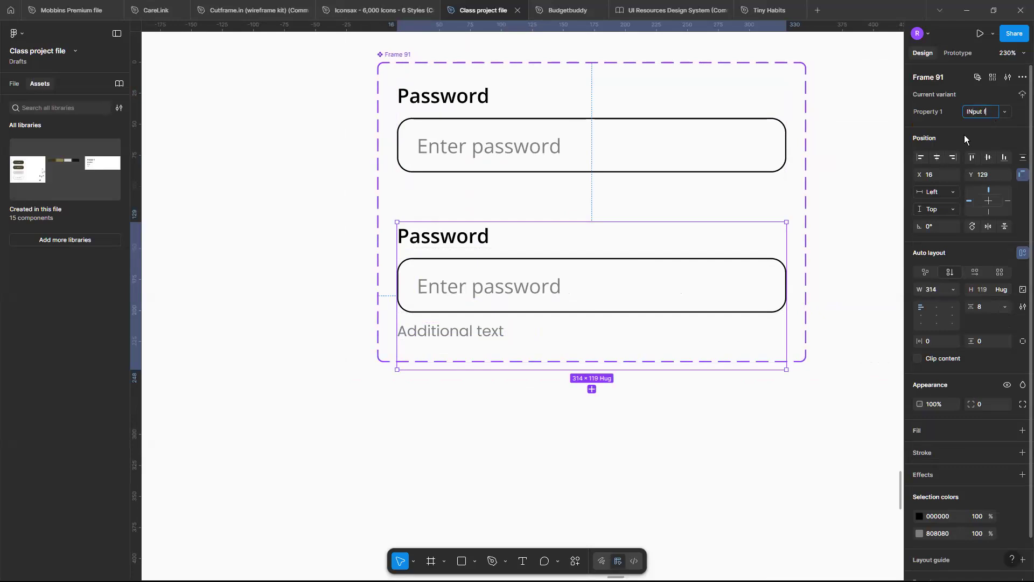
double_click(944, 105)
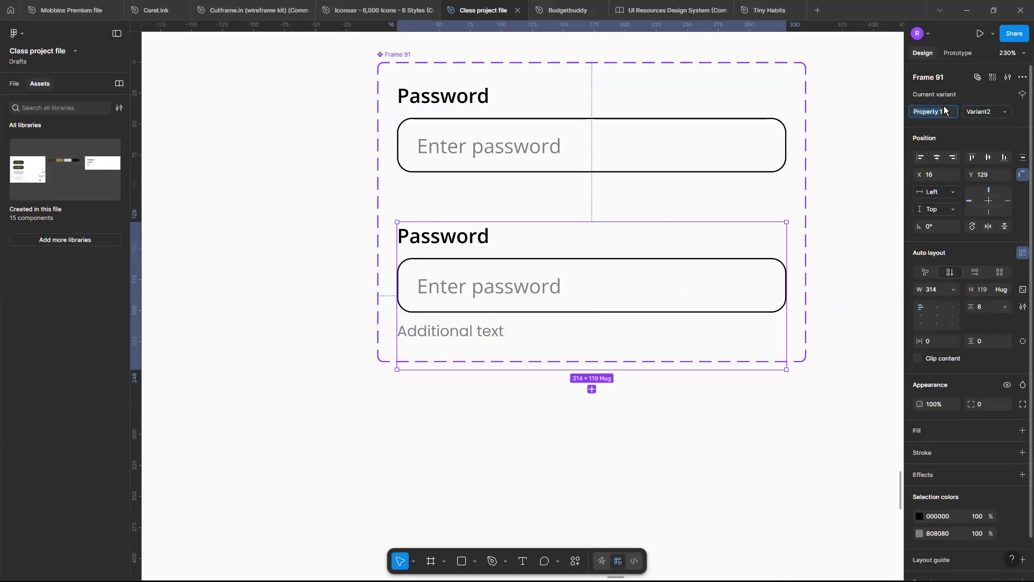
click(996, 114)
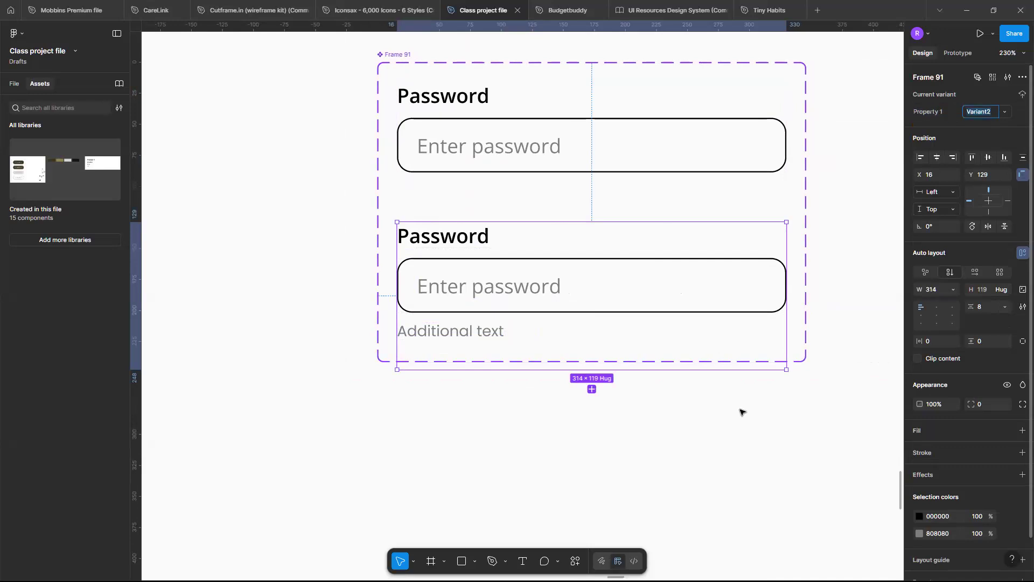
click(740, 410)
click(662, 175)
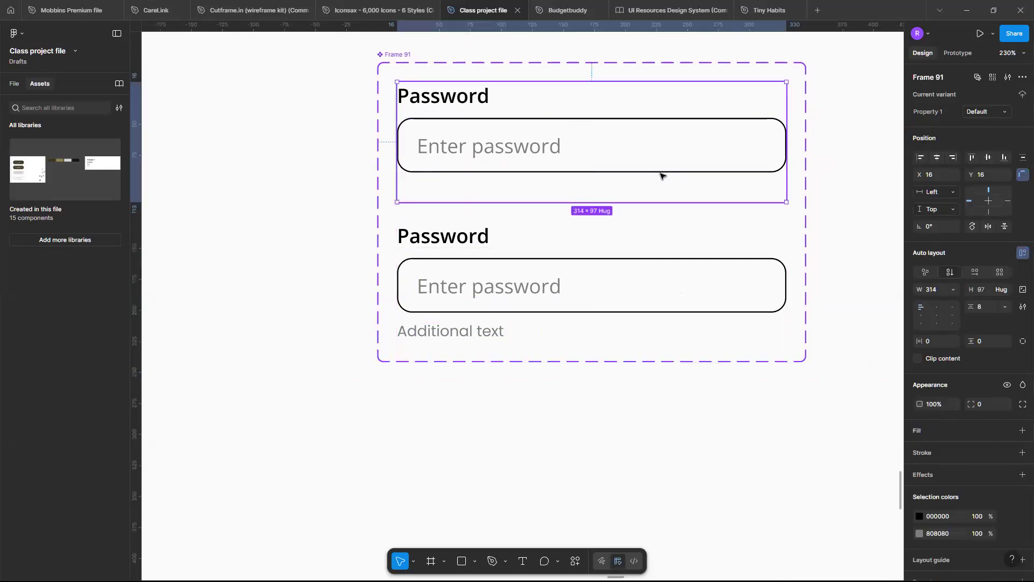
Paste the copied default Password field into the iPhone 13 mini - 5 frame.
scroll(661, 175, down, 10)
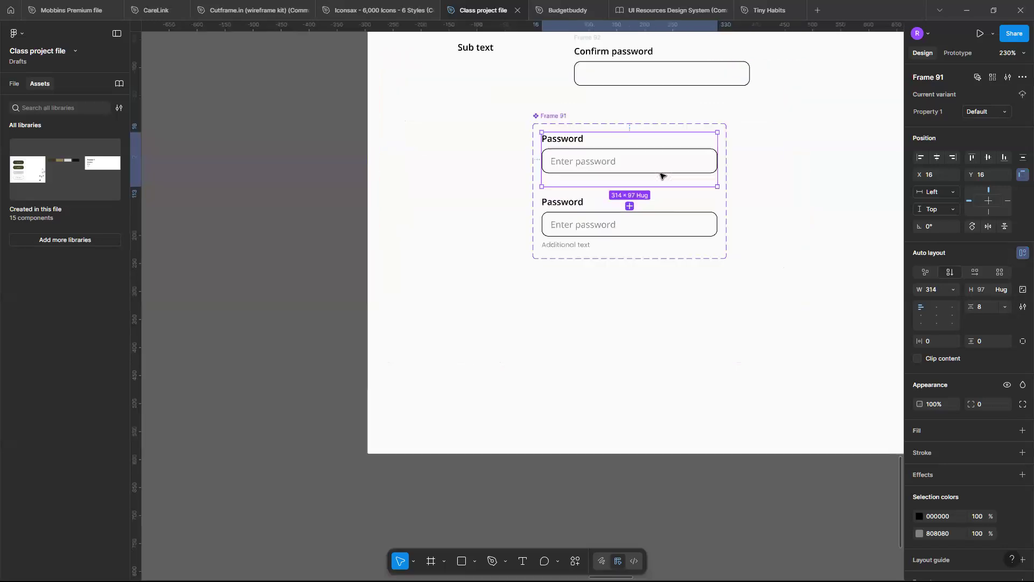
scroll(661, 175, right, 2)
scroll(787, 115, right, 3)
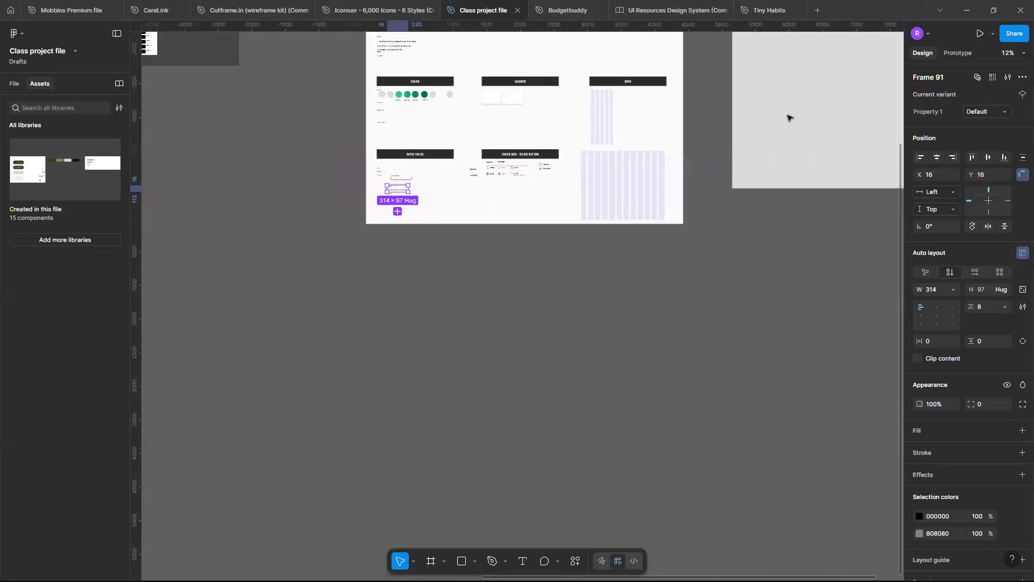
scroll(786, 115, up, 4)
scroll(616, 194, left, 2)
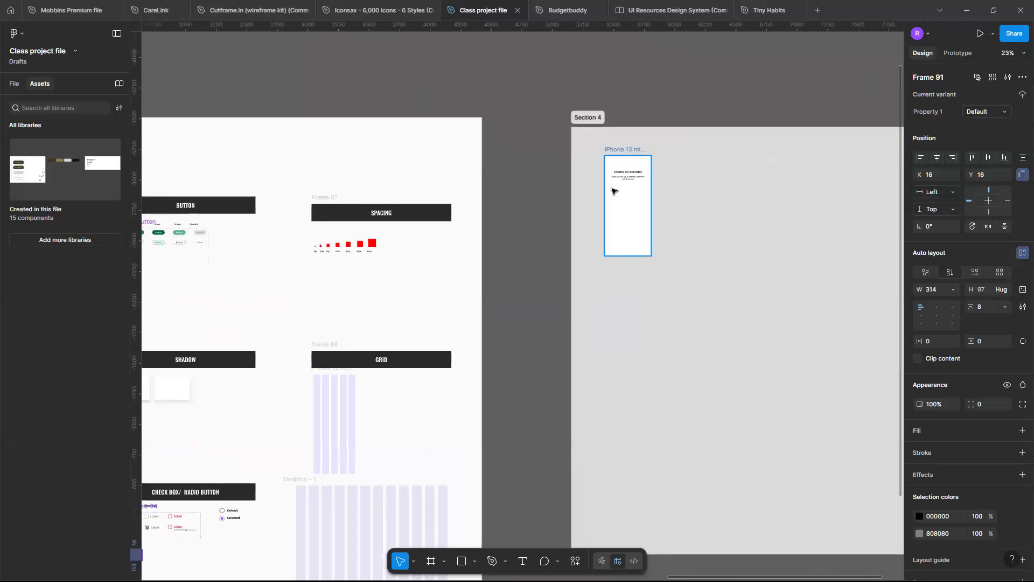
scroll(618, 189, up, 6)
scroll(607, 152, up, 2)
scroll(607, 152, right, 2)
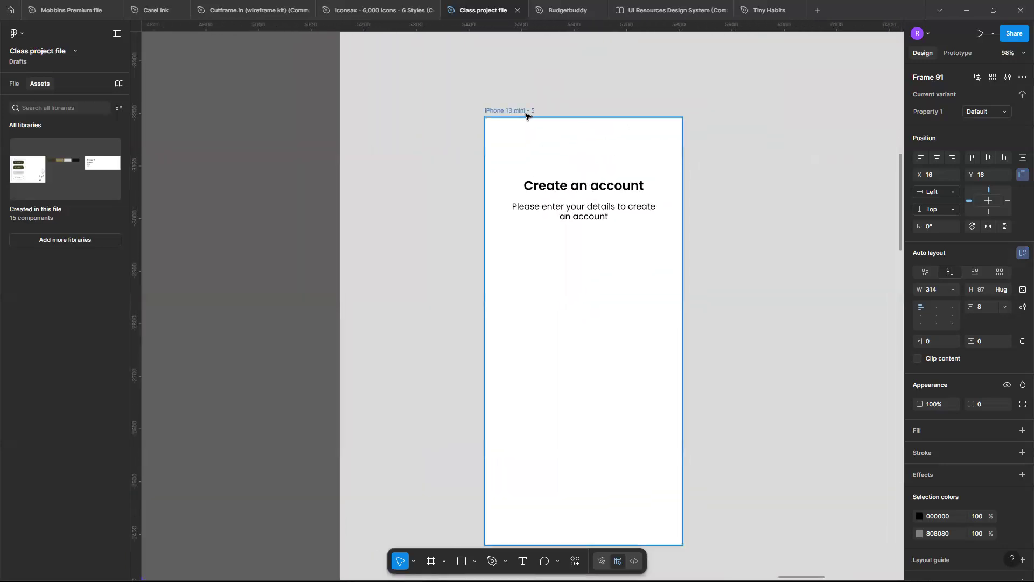
click(526, 112)
key(ctrl+v)
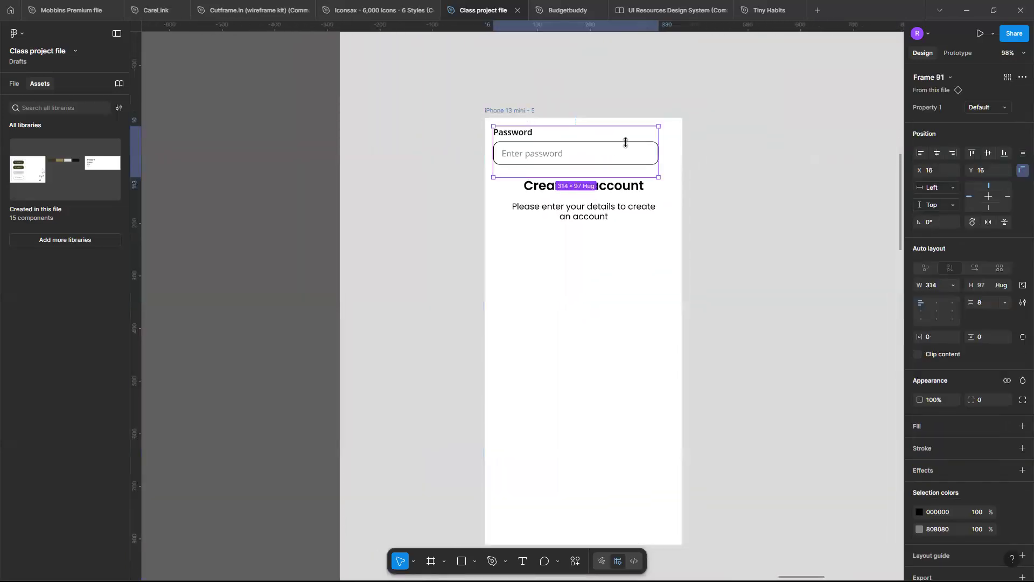
Move the Password field below the "Please enter your details to create an account" text and centre it horizontally in the frame.
drag(614, 156, 615, 268)
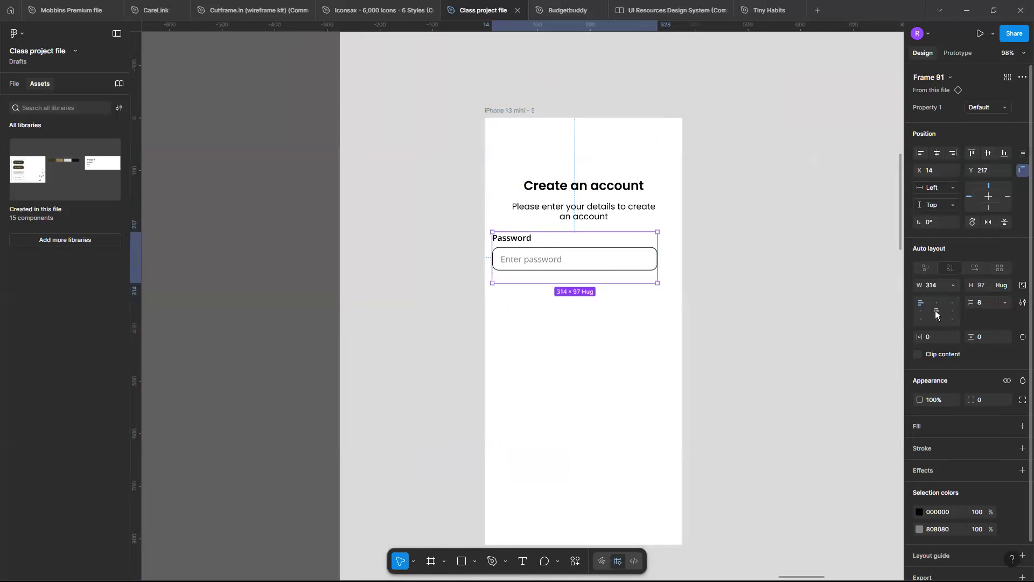
click(938, 153)
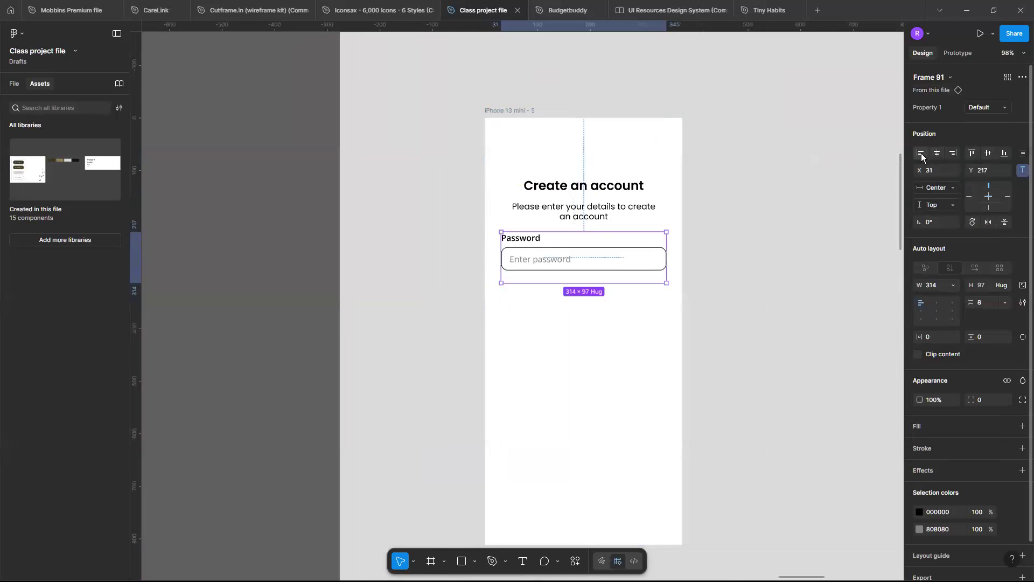
scroll(527, 269, down, 1)
scroll(526, 270, right, 1)
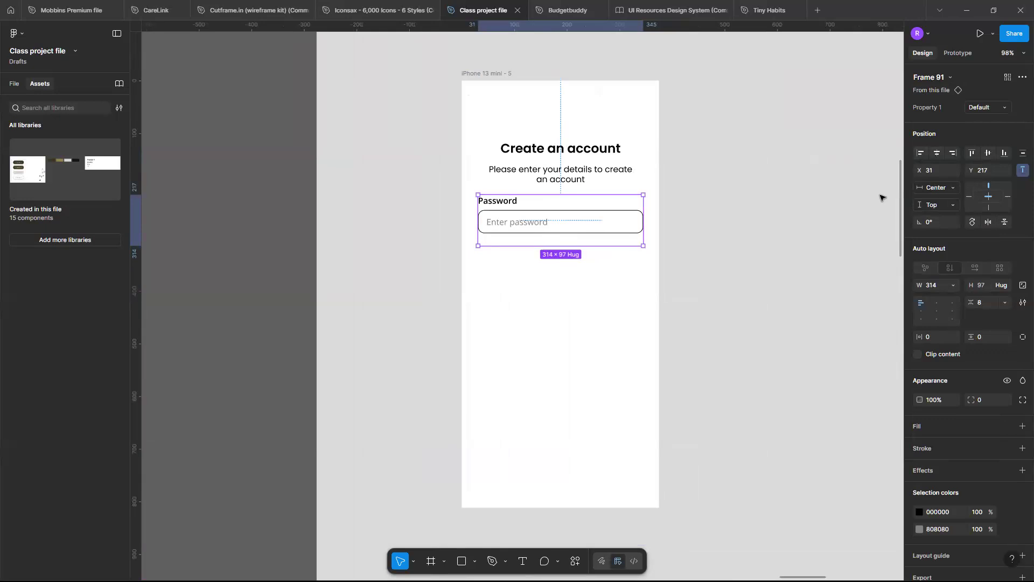
Shift the Password field horizontally until its distance to the frame's left edge is 16.
key(alt)
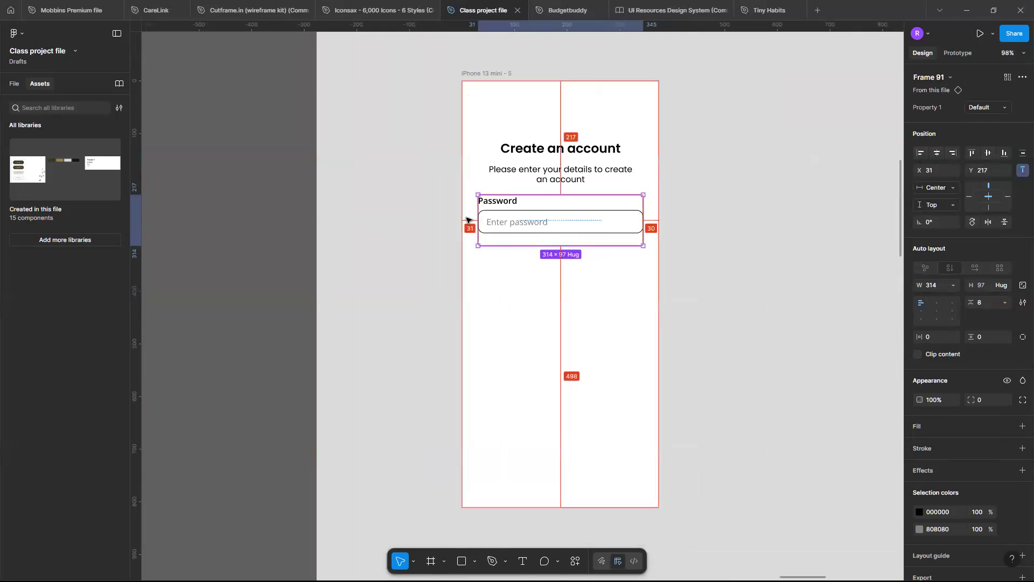
key(shift+Left)
key(shift+Left)
key(shift+Left)
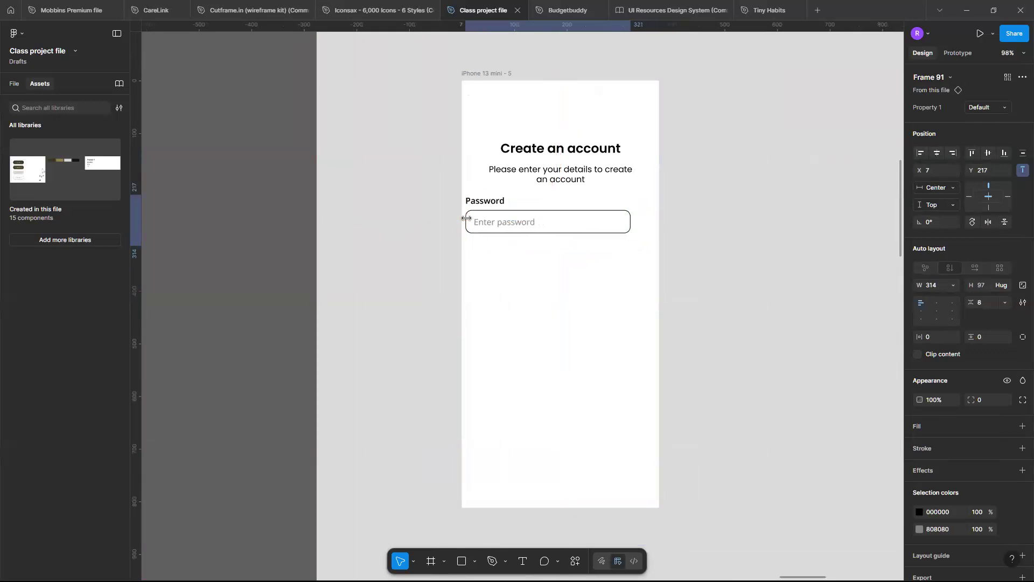
scroll(466, 218, down, 1)
scroll(467, 218, up, 4)
scroll(466, 218, up, 3)
key(alt)
key(shift+Right)
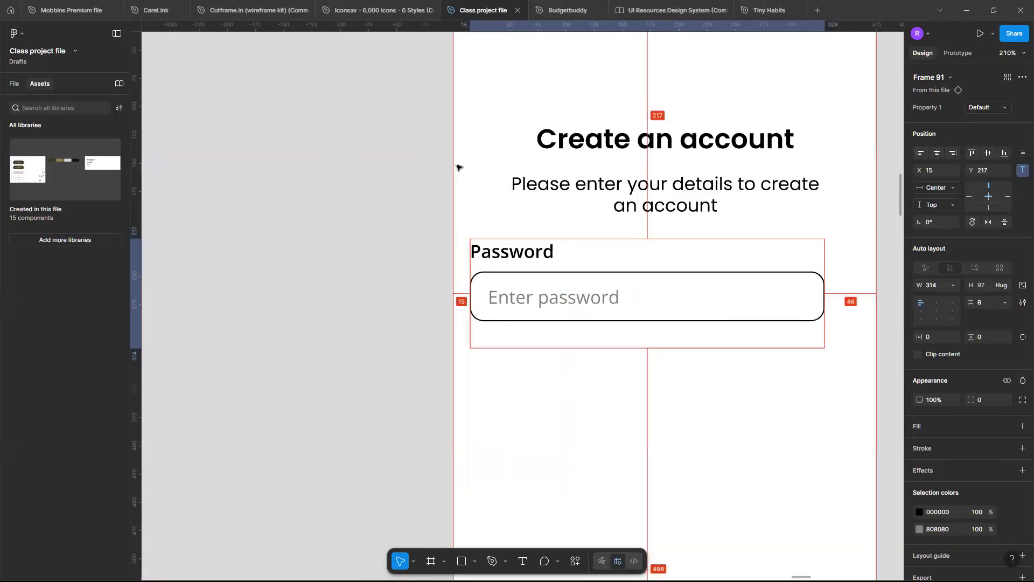
key(Right)
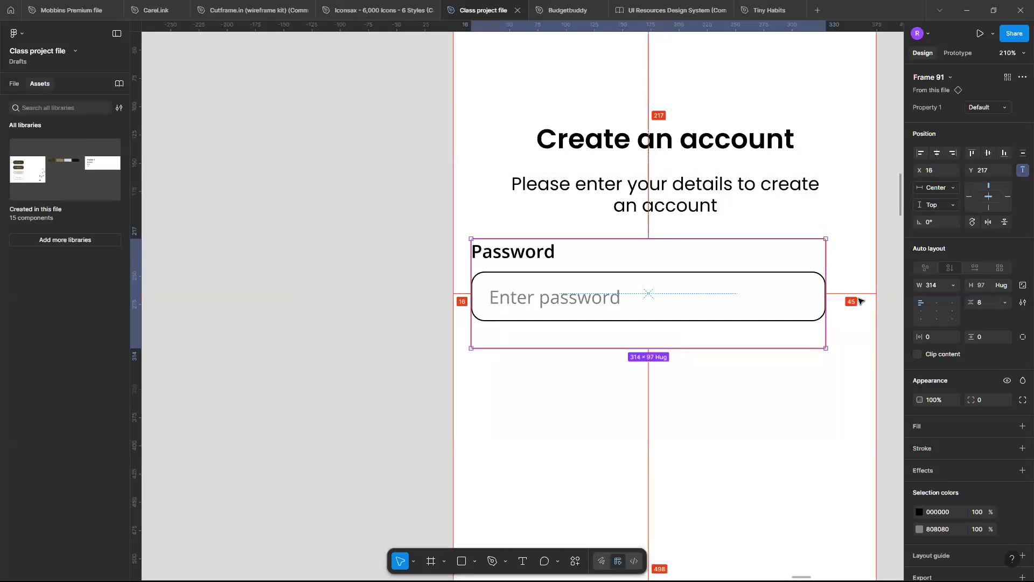
Widen the Password field instance to about 339 and inspect how its inner input box fits the new width.
drag(826, 306, 857, 303)
click(813, 302)
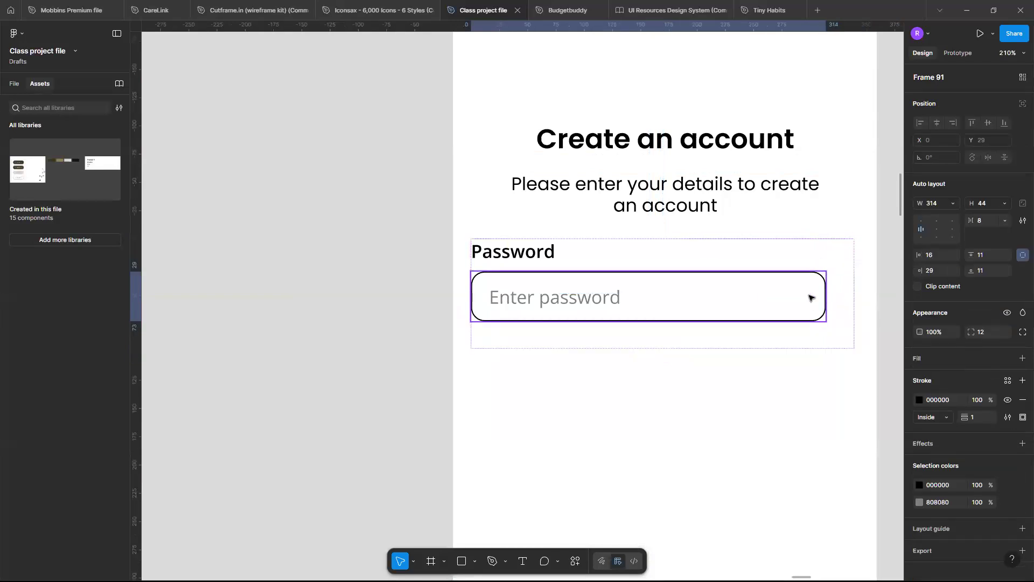
scroll(810, 298, up, 5)
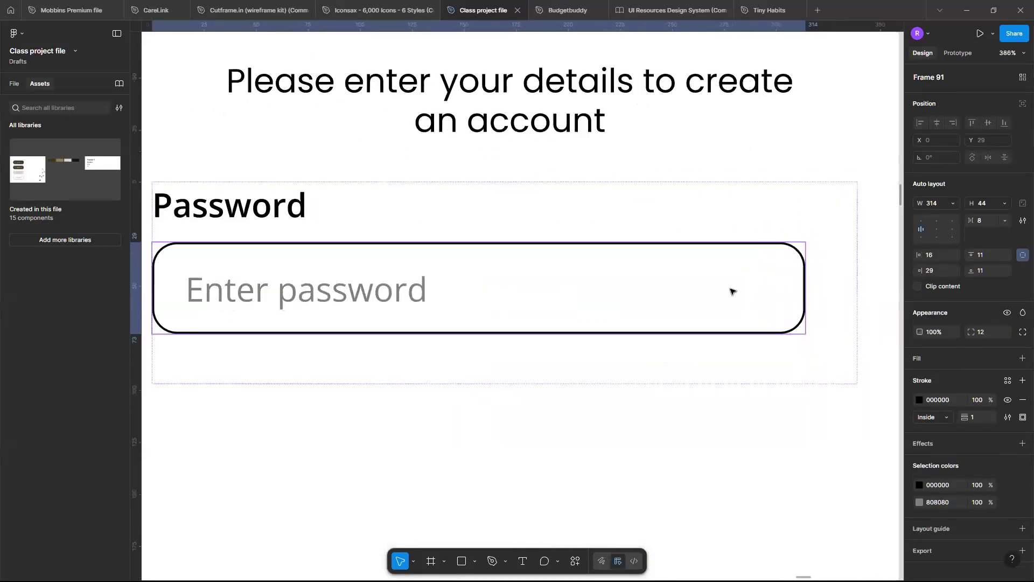
scroll(731, 291, down, 4)
scroll(743, 286, left, 1)
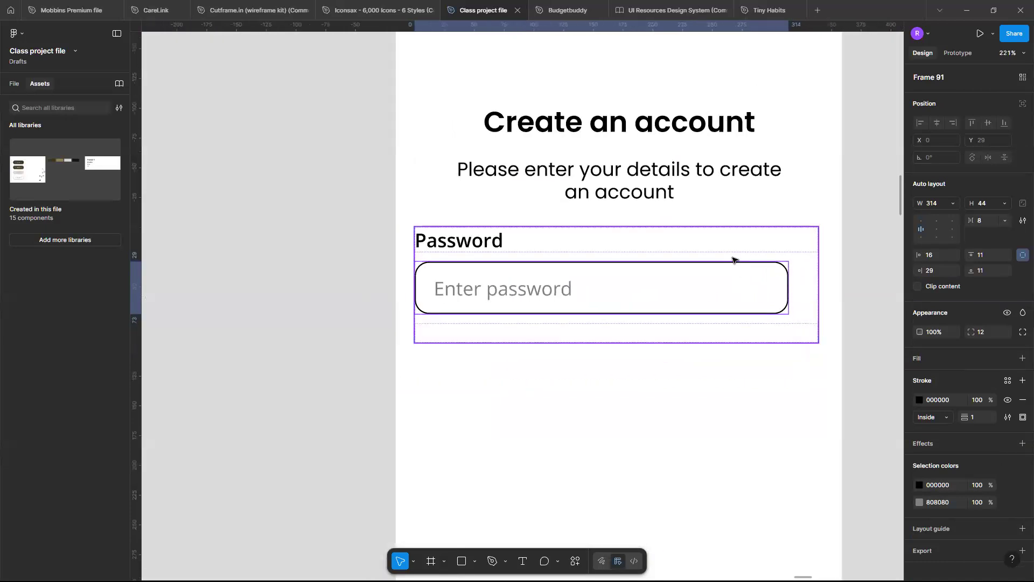
scroll(603, 232, down, 4)
scroll(602, 232, up, 3)
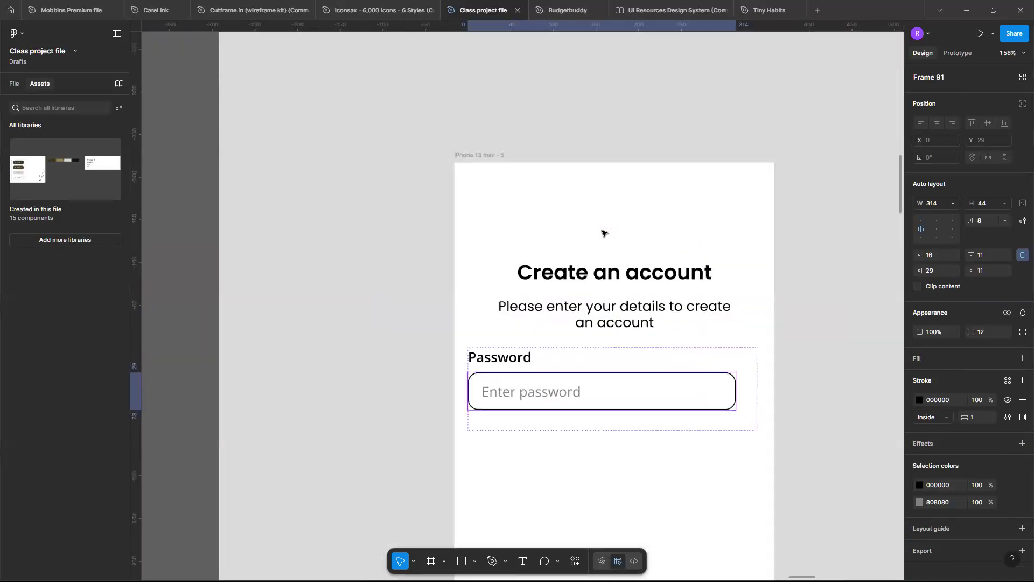
scroll(609, 215, down, 1)
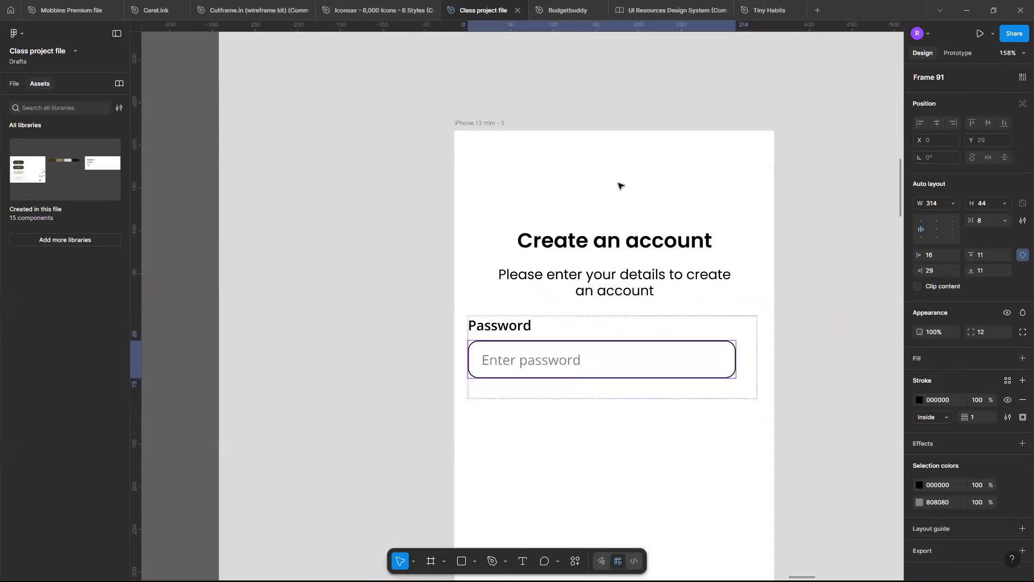
click(467, 130)
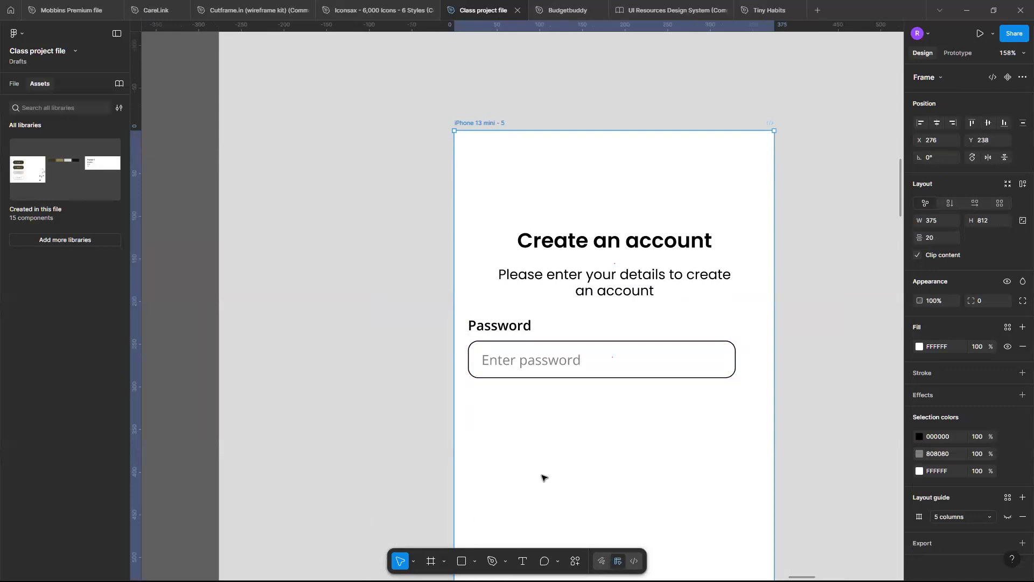
click(635, 344)
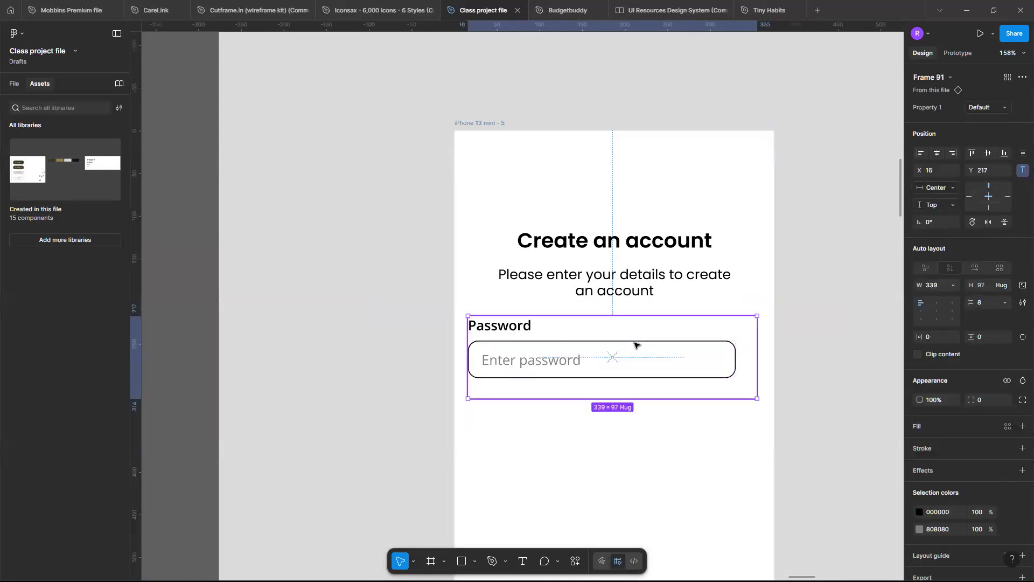
Return to the input fields area of the Components section and select the default variant of the Password component.
scroll(634, 344, down, 10)
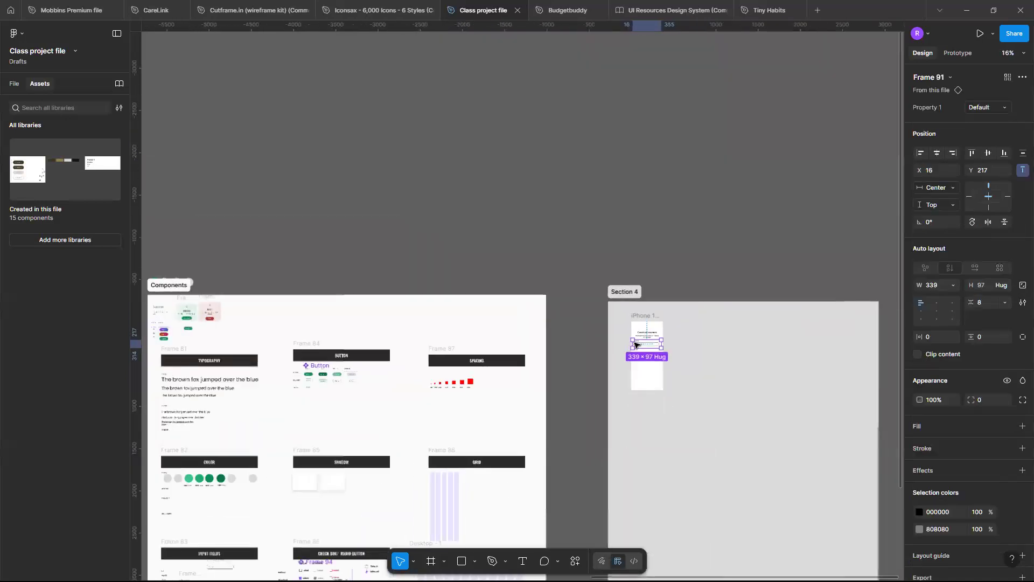
scroll(487, 374, up, 5)
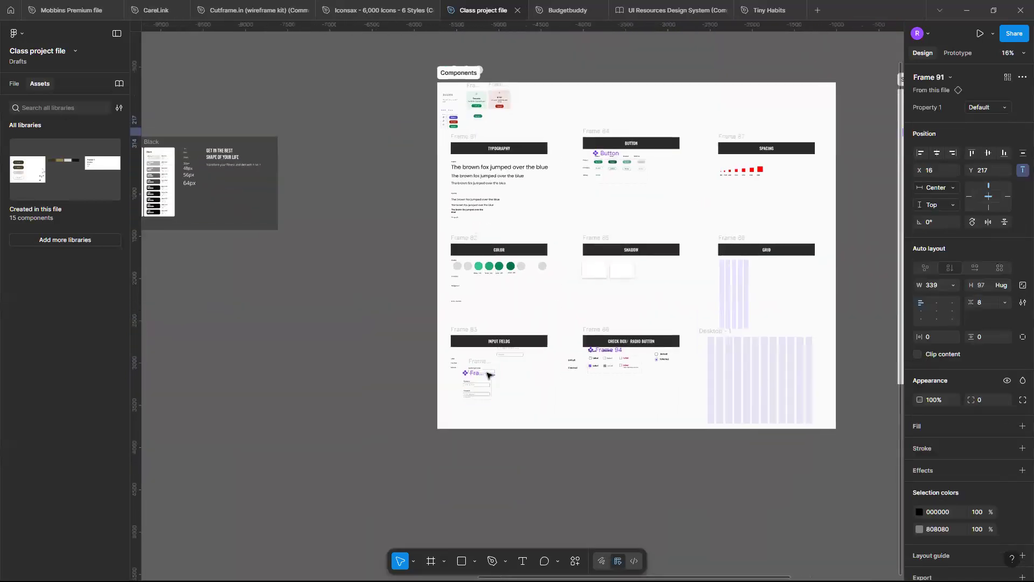
scroll(488, 374, up, 10)
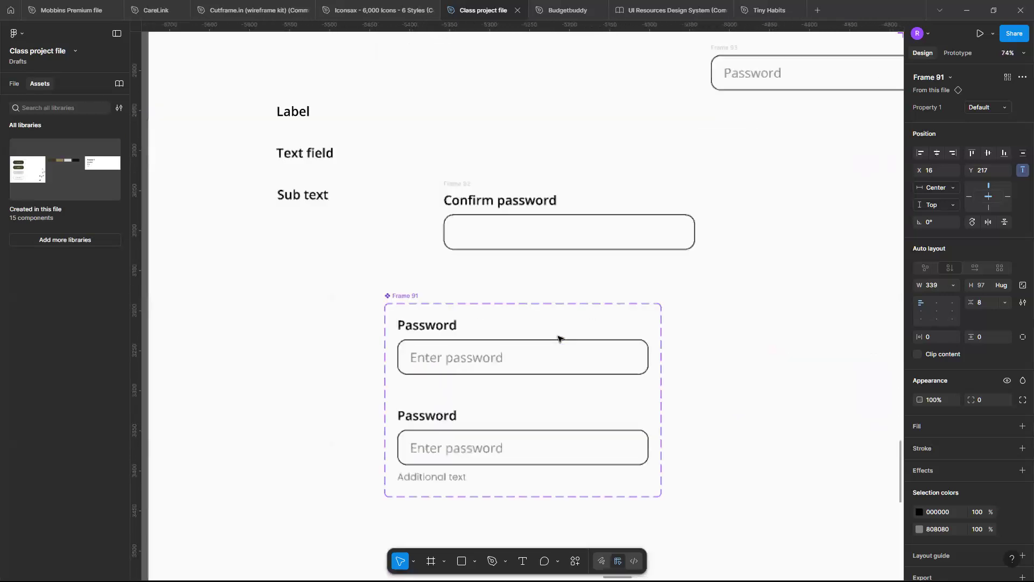
click(562, 361)
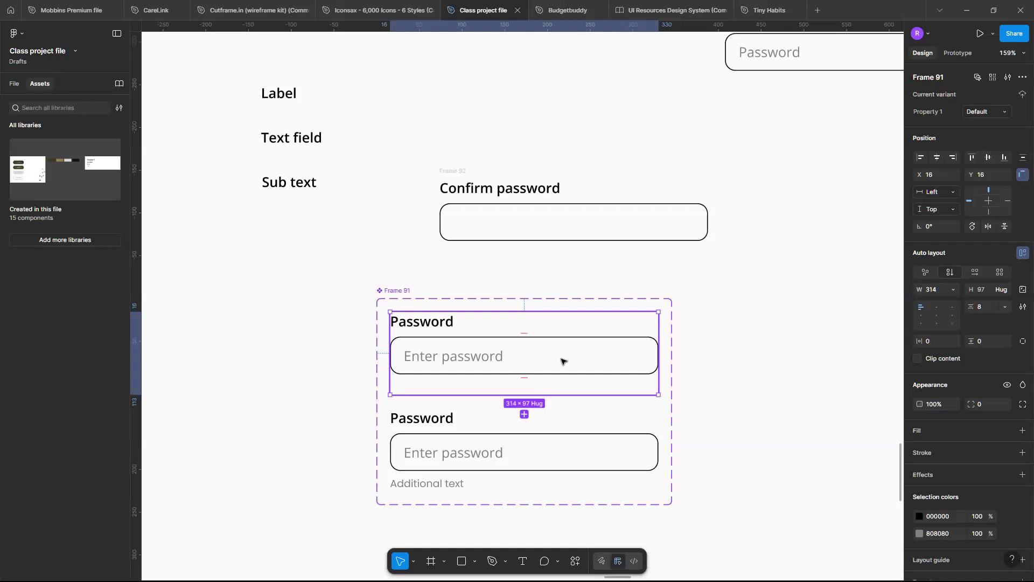
Set the width of the default Password variant's input box to 343, calculated from 375 minus the side margins.
scroll(403, 307, down, 10)
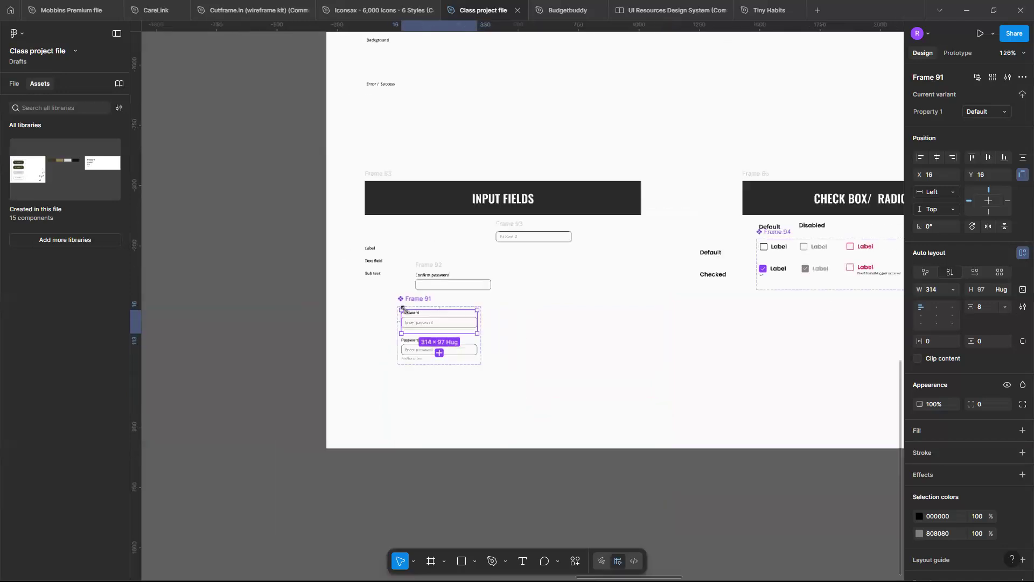
scroll(404, 309, up, 10)
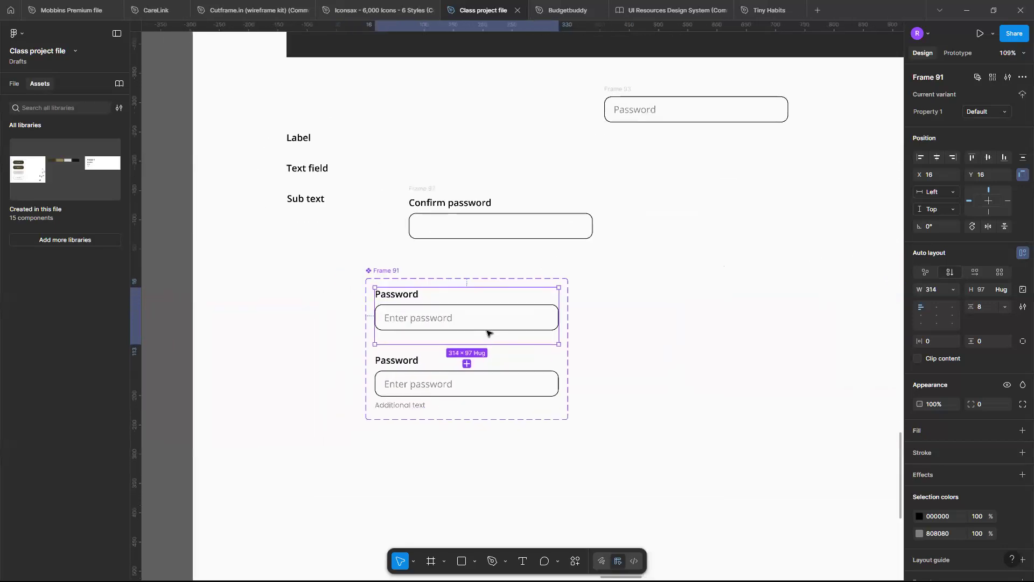
scroll(589, 300, up, 3)
double_click(569, 315)
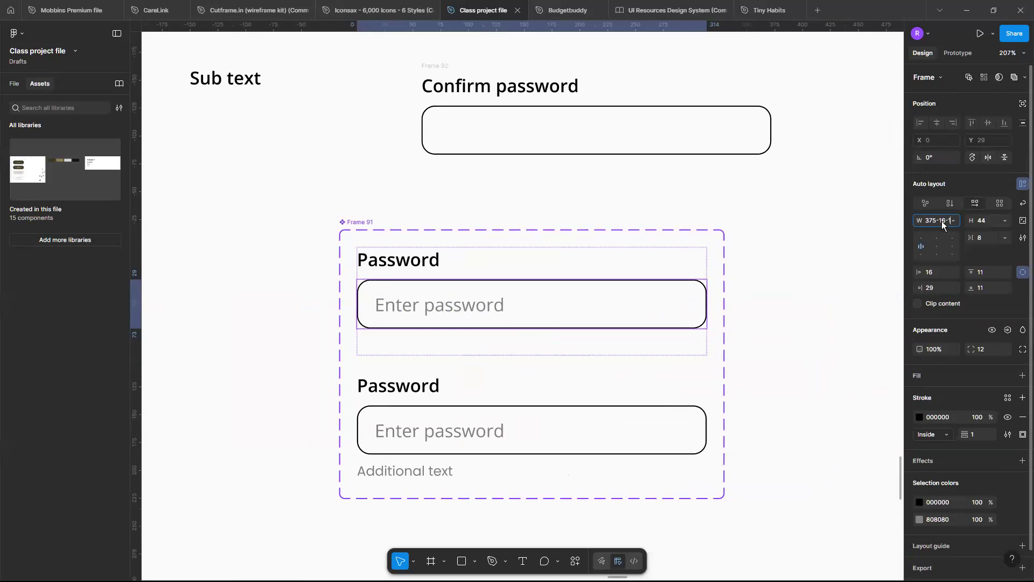
key(Return)
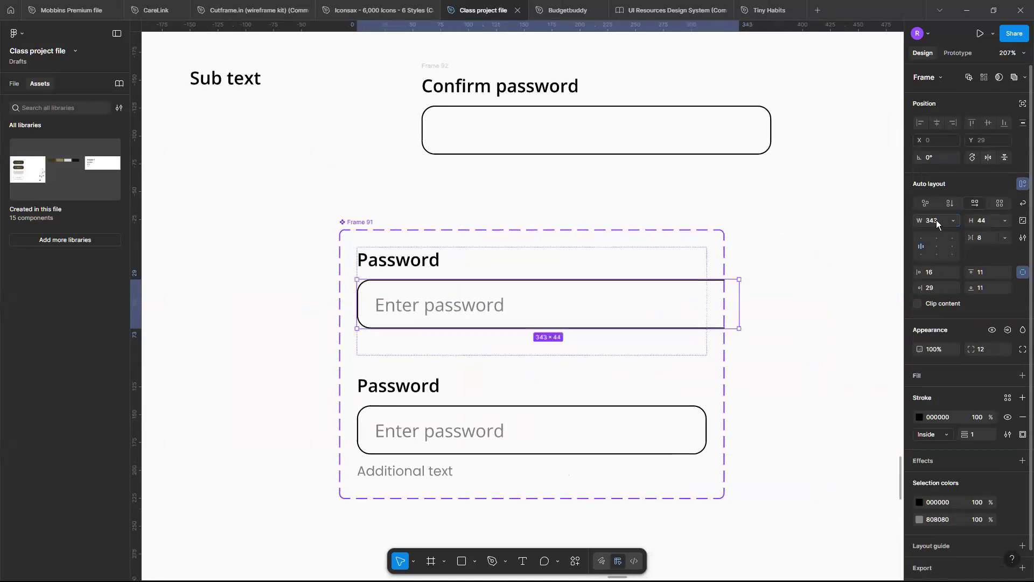
Widen the Password component set to about 416 and set the default variant's width to Hug contents.
click(344, 229)
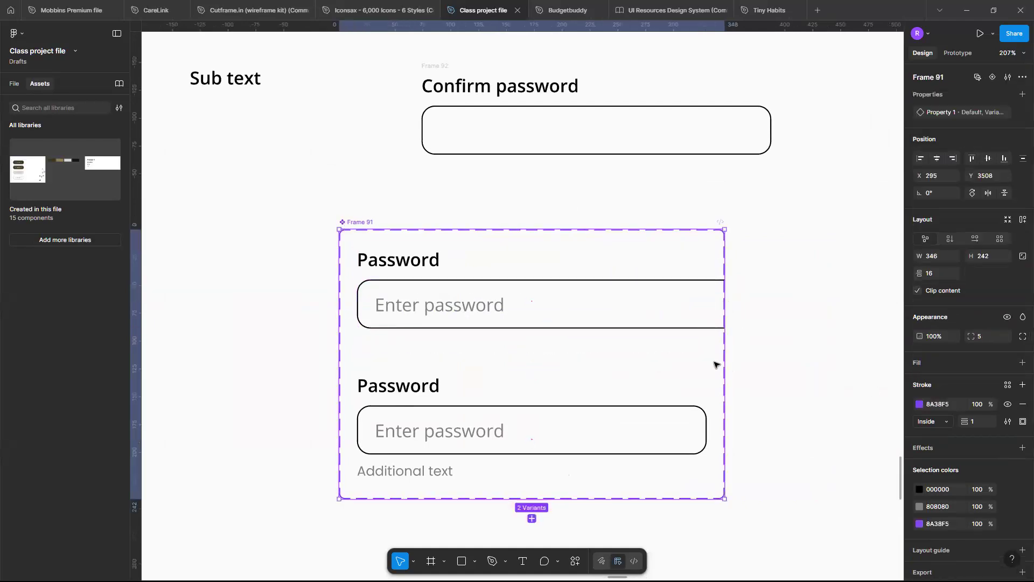
drag(722, 361, 803, 354)
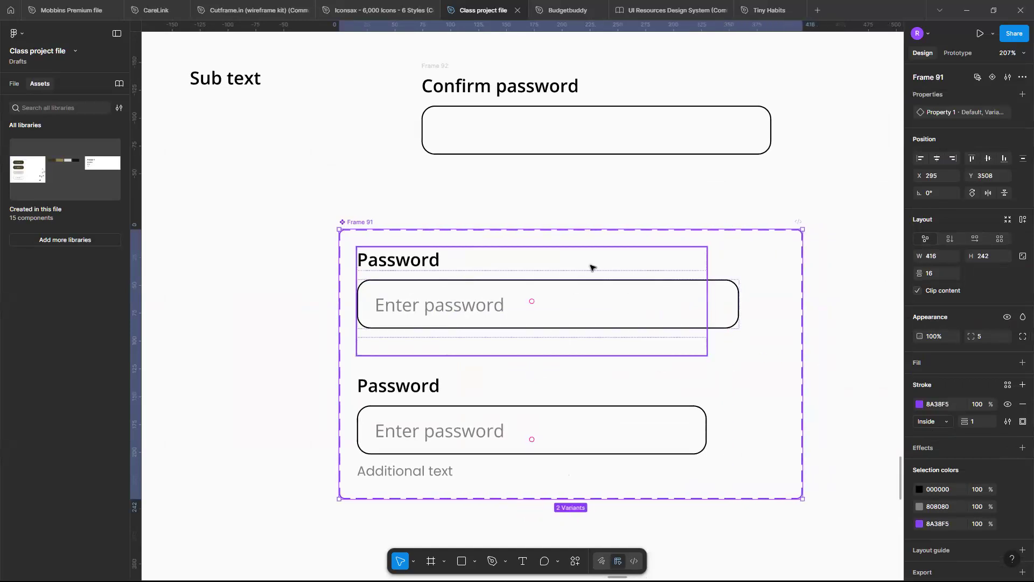
click(593, 265)
click(953, 290)
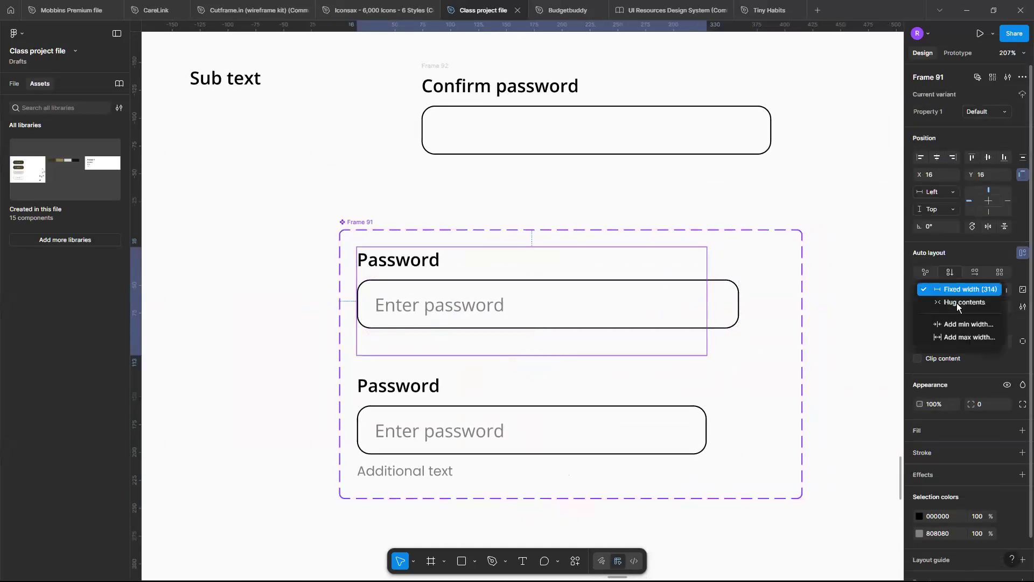
click(955, 302)
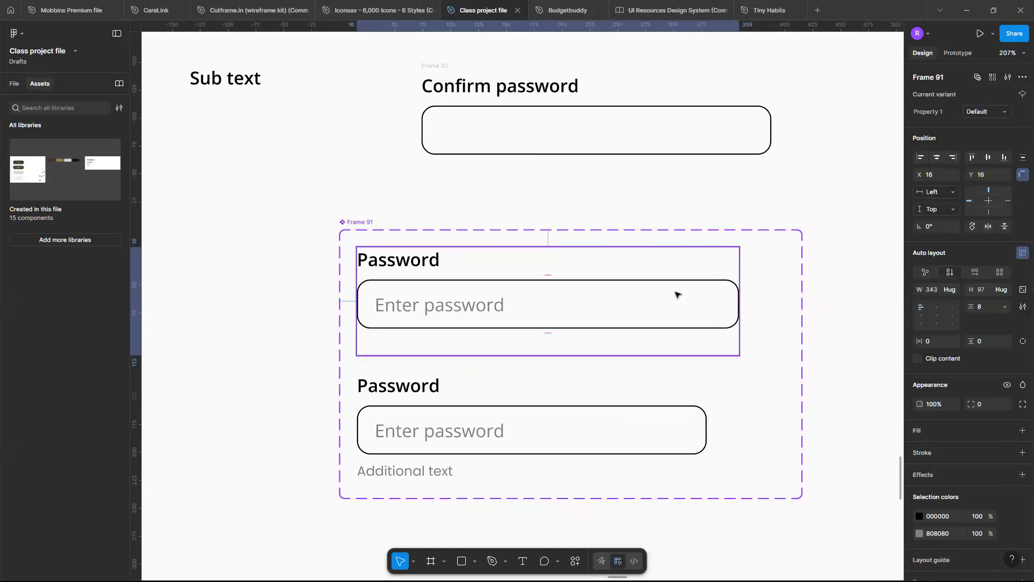
Set the width of the Password variant with additional text to 343 and make its input box fill the container.
click(650, 419)
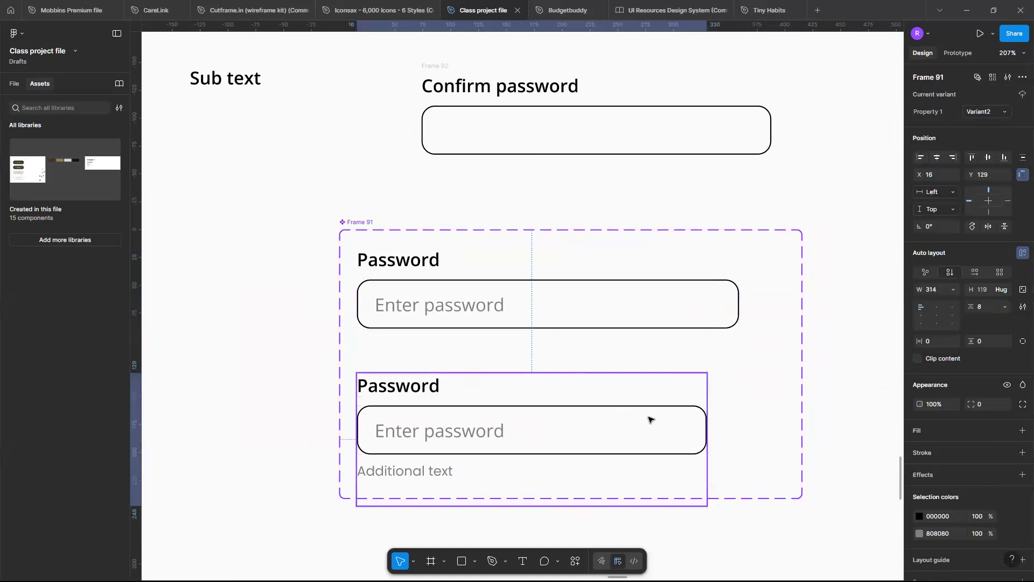
click(943, 292)
text(343)
key(Return)
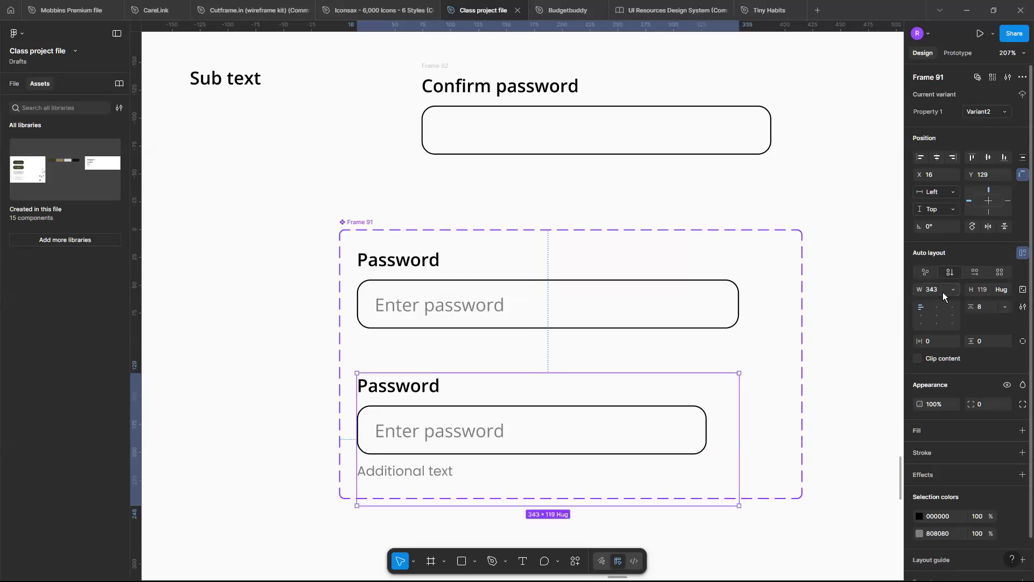
click(653, 422)
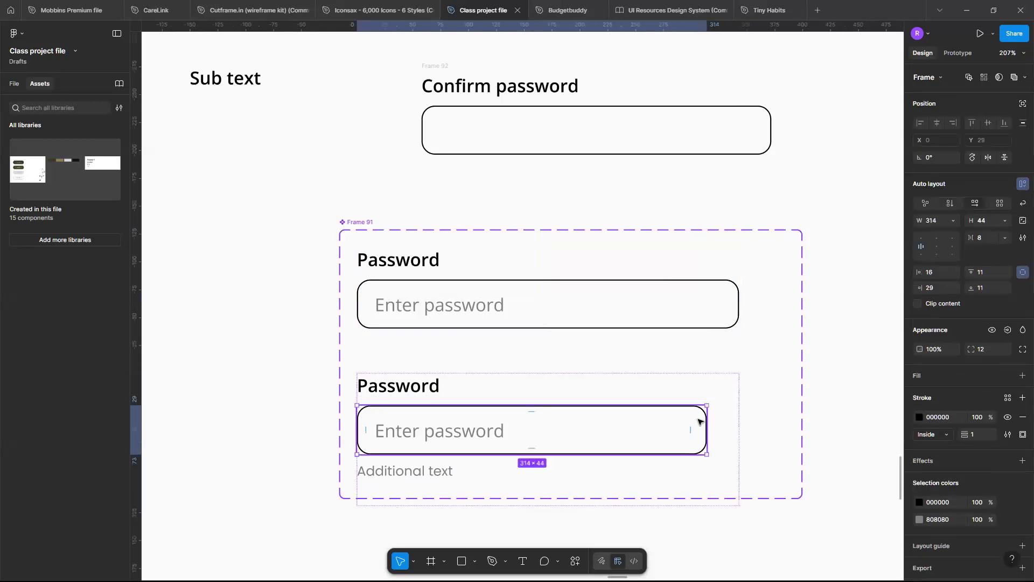
click(952, 223)
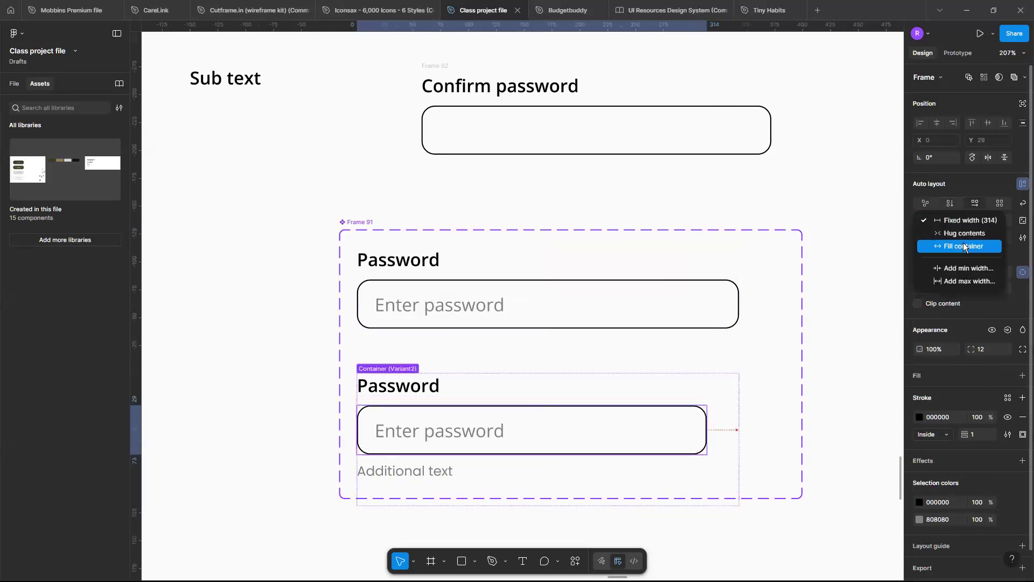
click(962, 245)
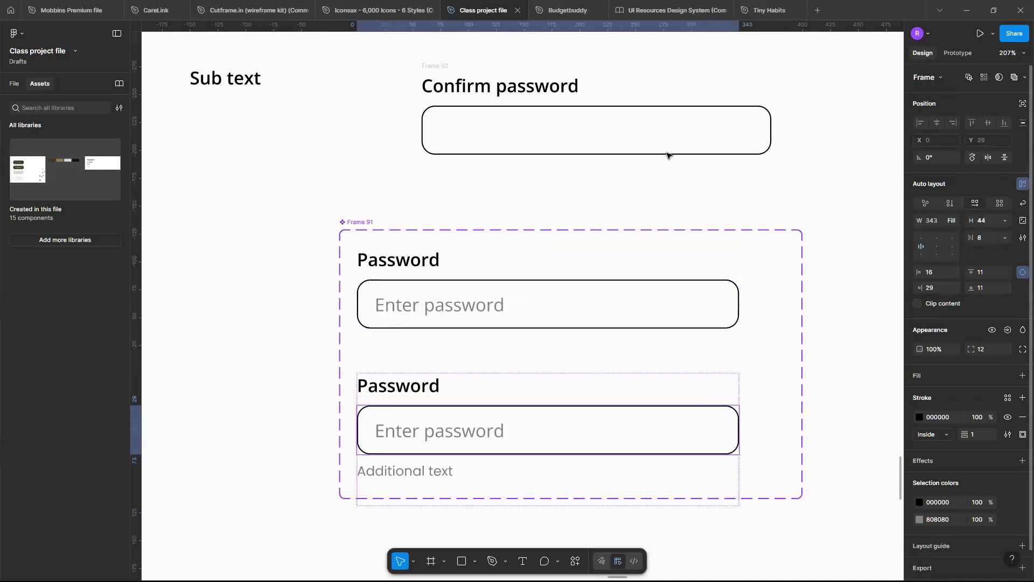
Make the default variant's input box fill its container and set that variant's width to 343.
click(718, 303)
click(714, 306)
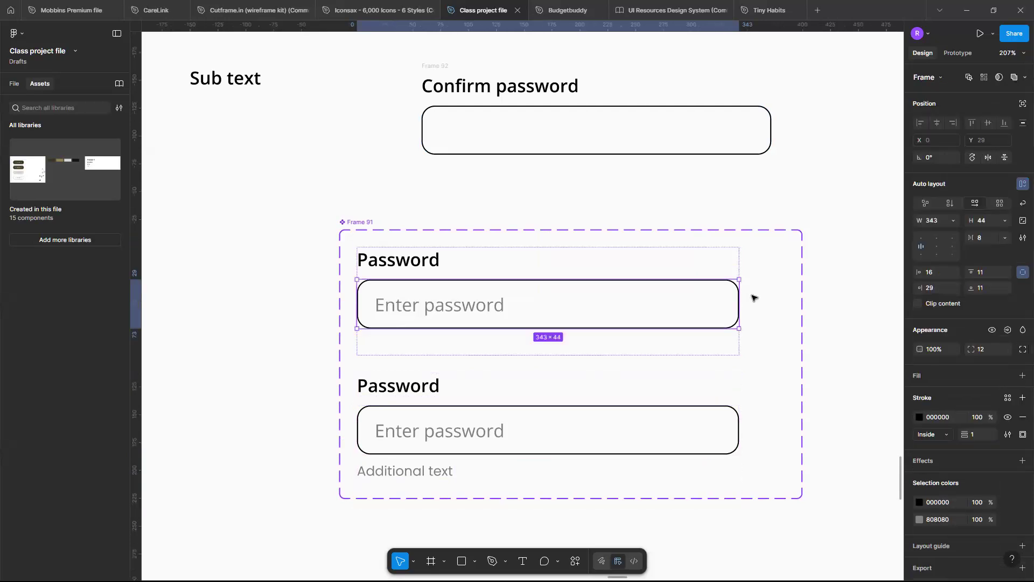
click(955, 220)
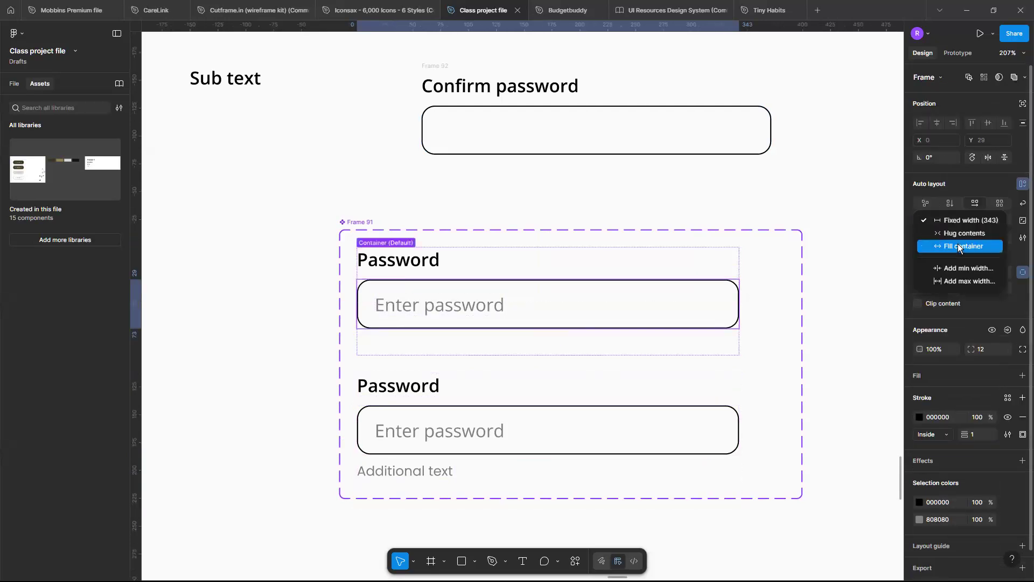
click(958, 246)
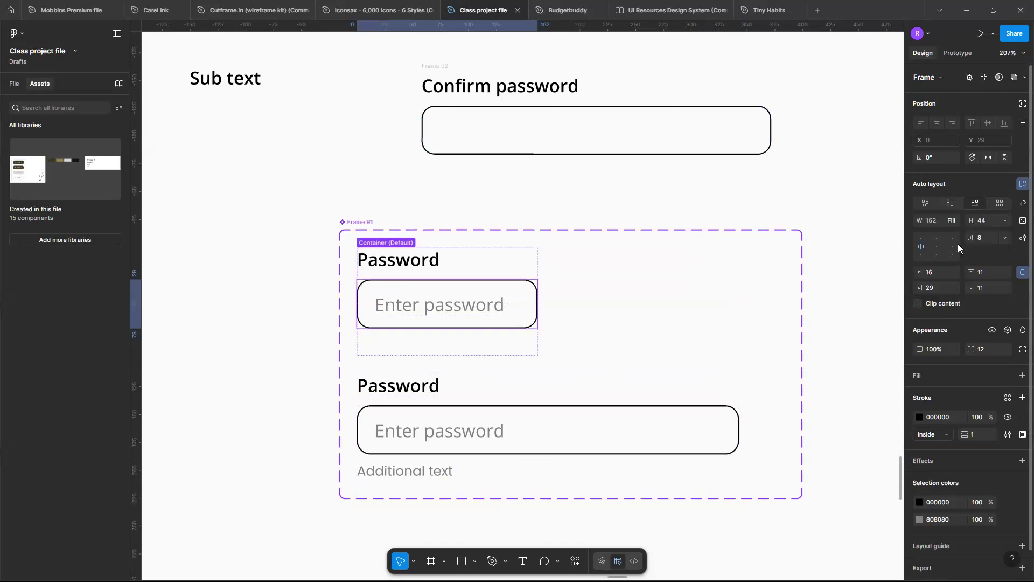
click(531, 265)
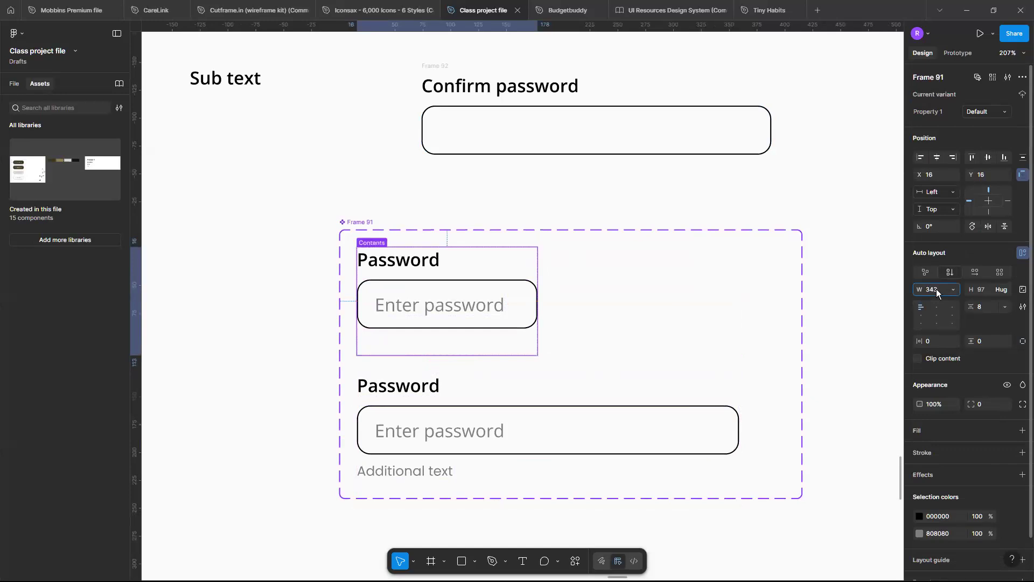
Go back to the "Create an account" frame and inspect the Password instance's width, side spacing and inner input box.
scroll(753, 302, down, 5)
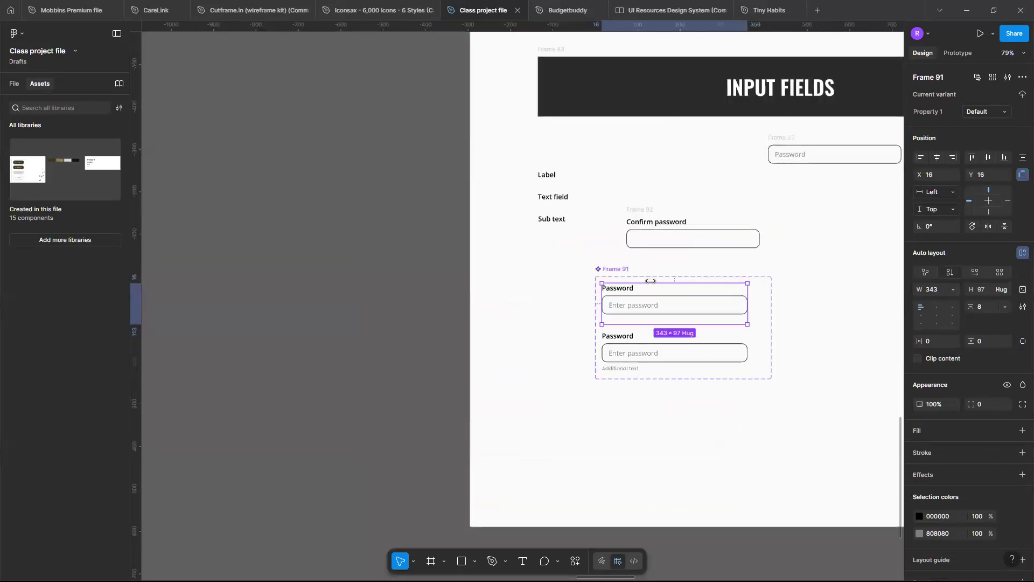
click(614, 268)
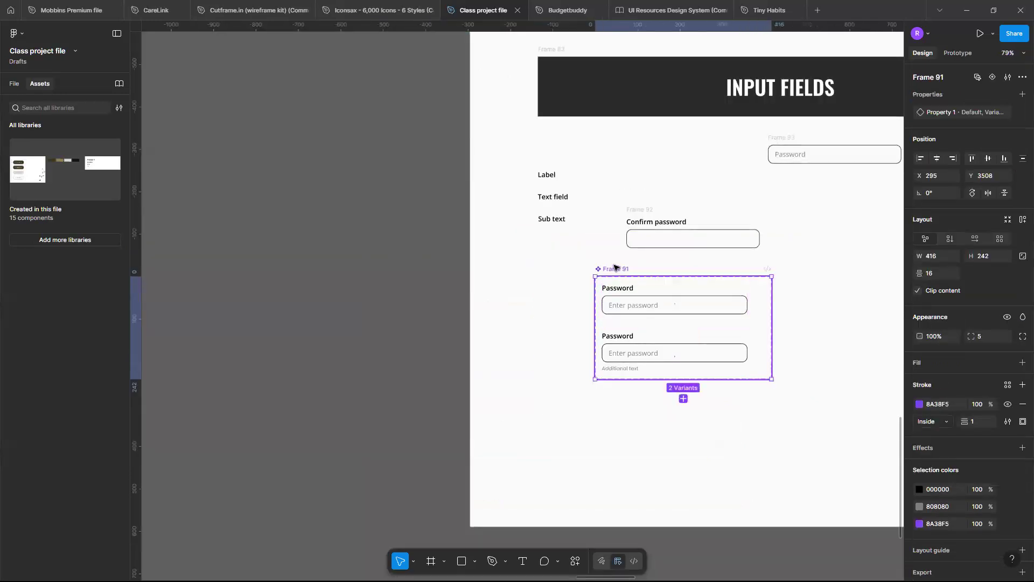
scroll(615, 267, down, 10)
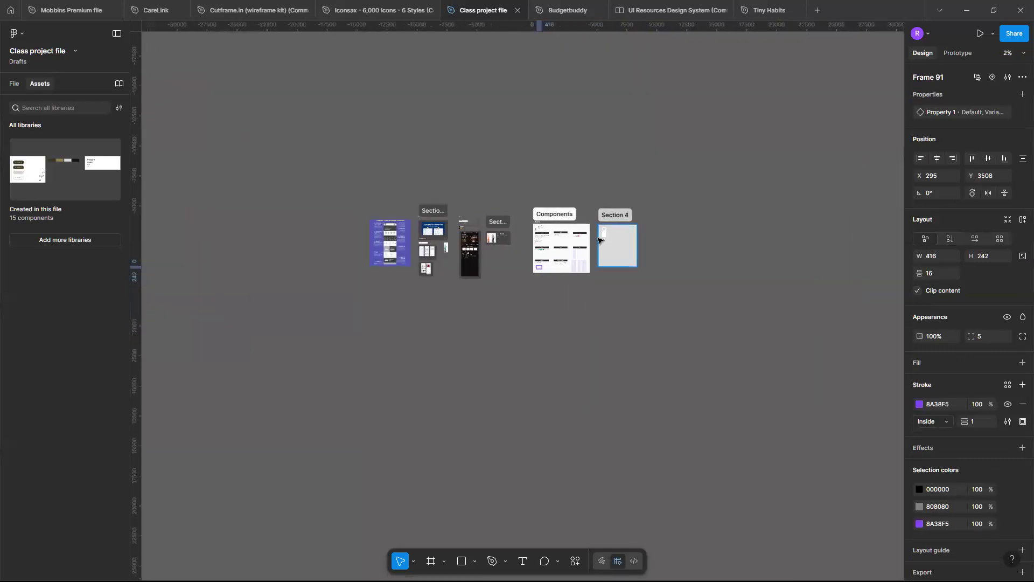
scroll(600, 239, up, 6)
scroll(651, 210, up, 3)
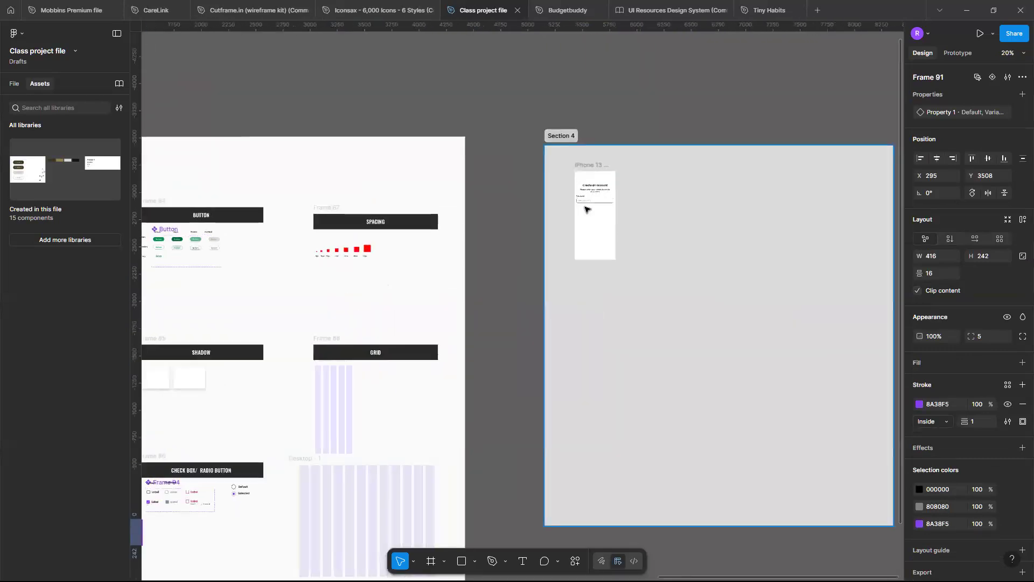
scroll(586, 209, up, 7)
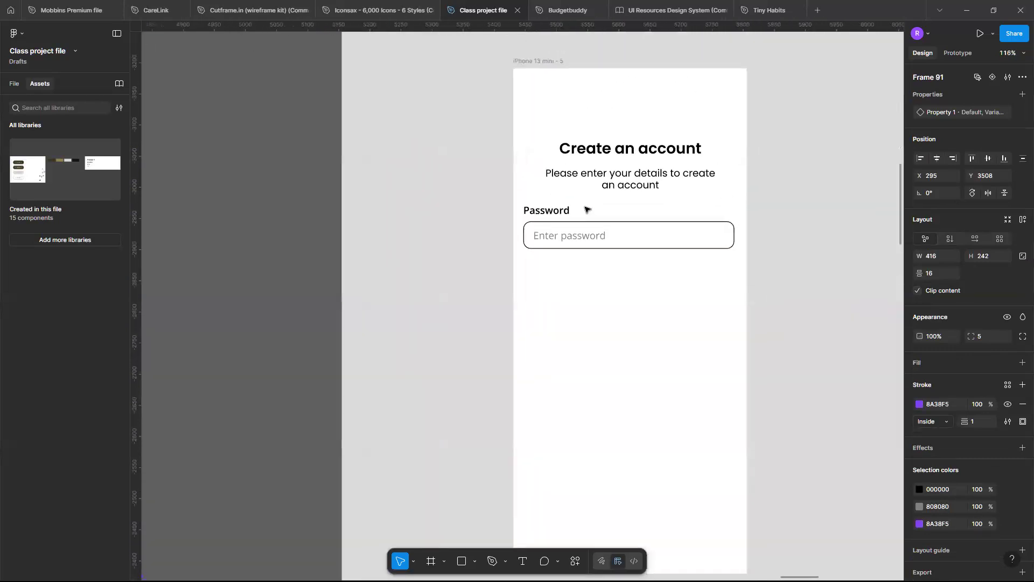
scroll(587, 209, right, 1)
click(613, 239)
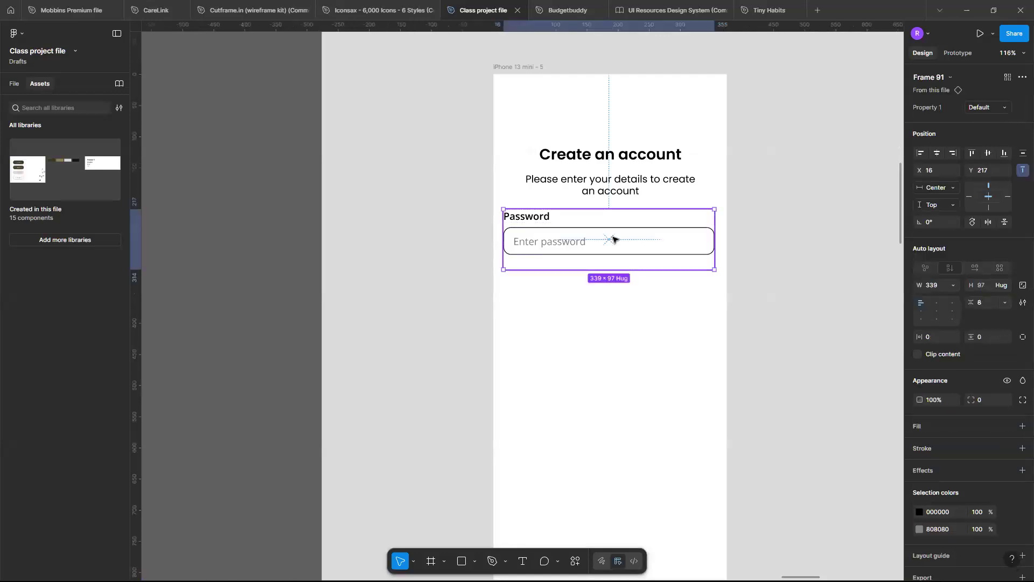
key(alt)
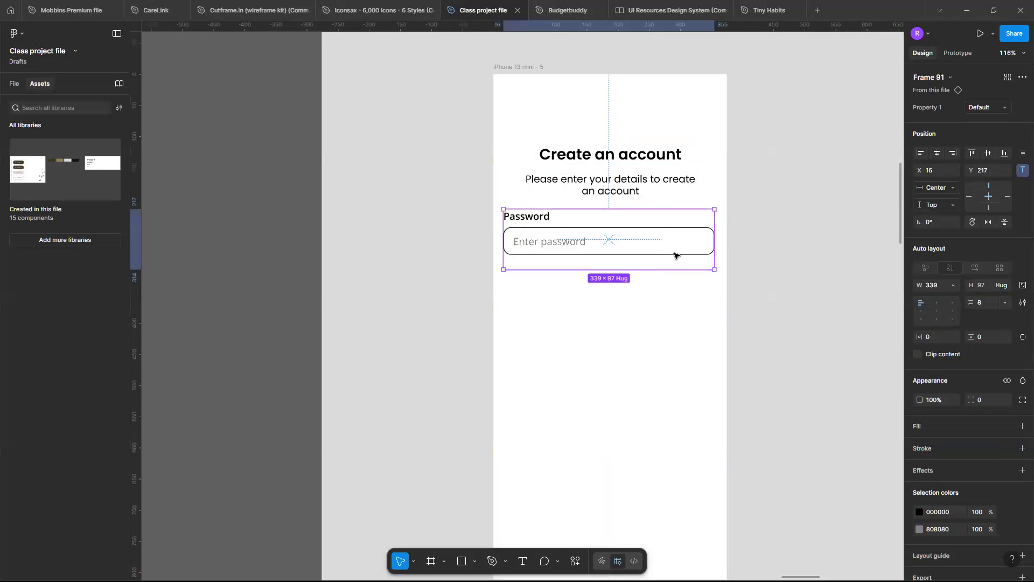
double_click(644, 245)
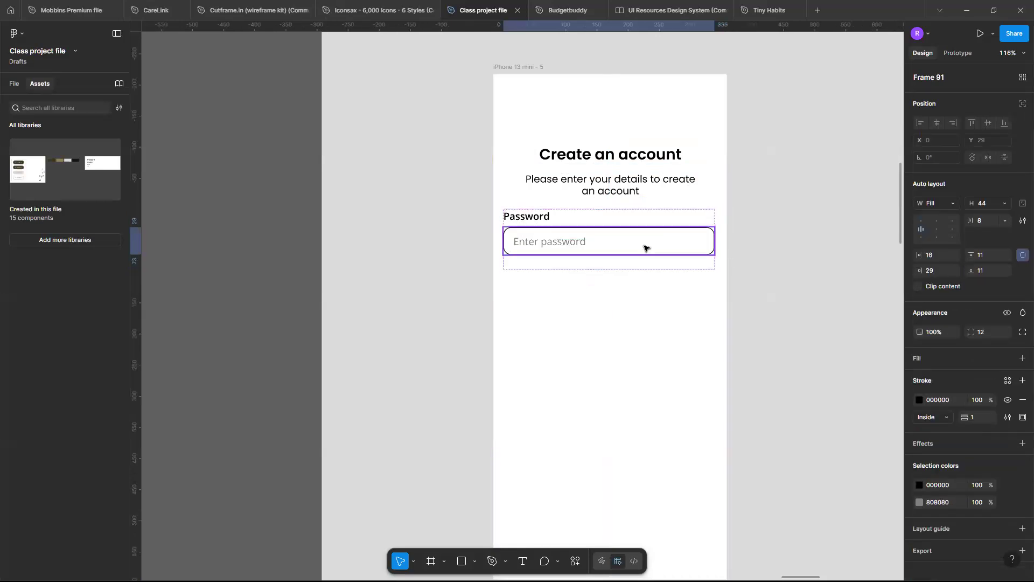
scroll(644, 245, up, 3)
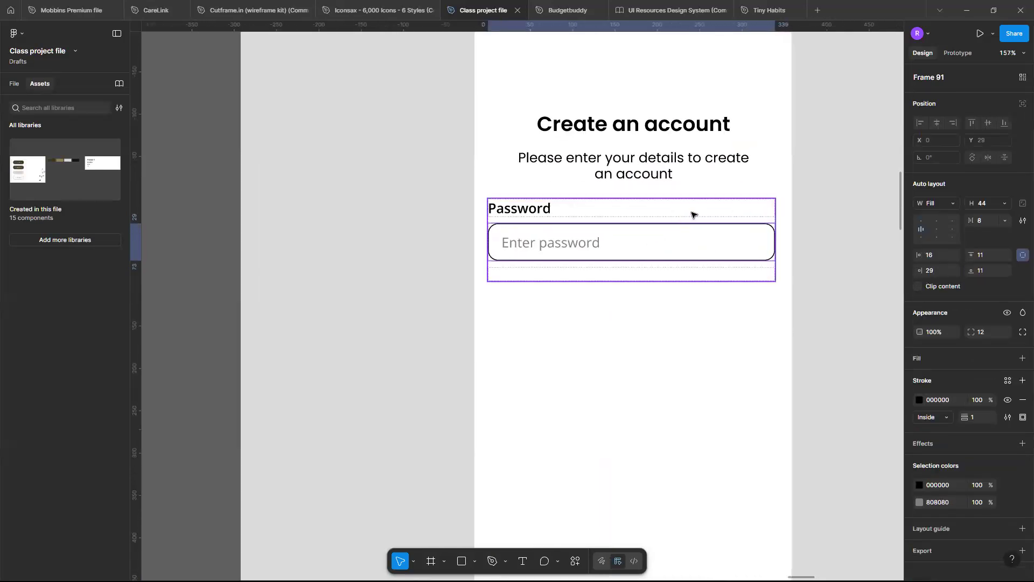
Reset the Password instance to match its main component and centre it horizontally in the phone frame.
click(692, 214)
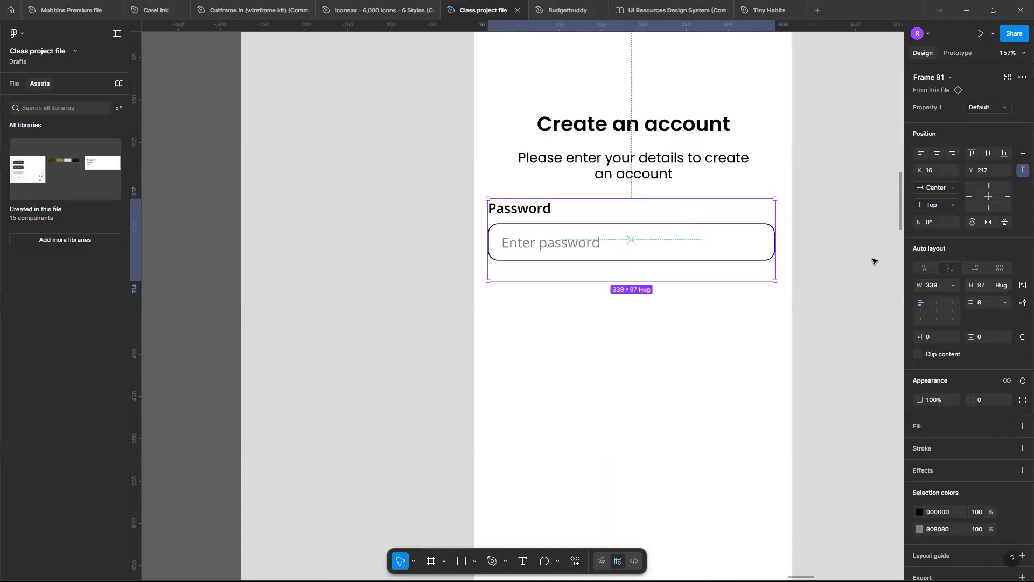
click(1023, 77)
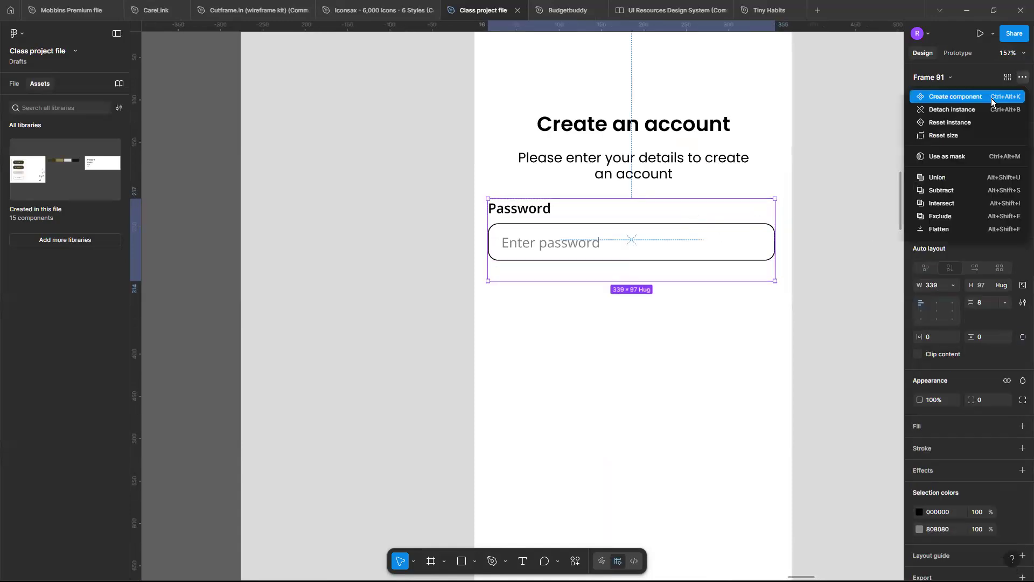
click(972, 124)
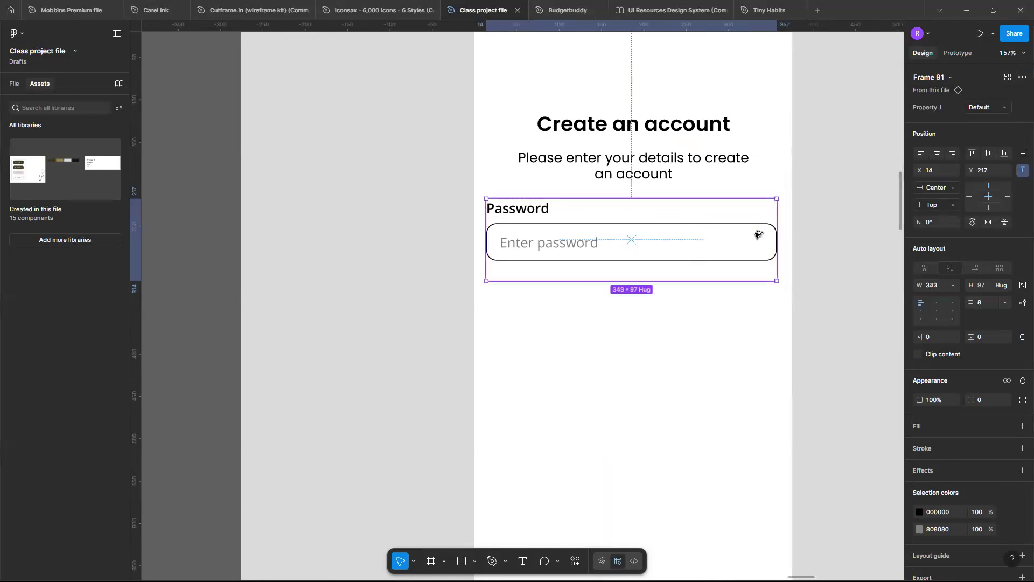
key(alt)
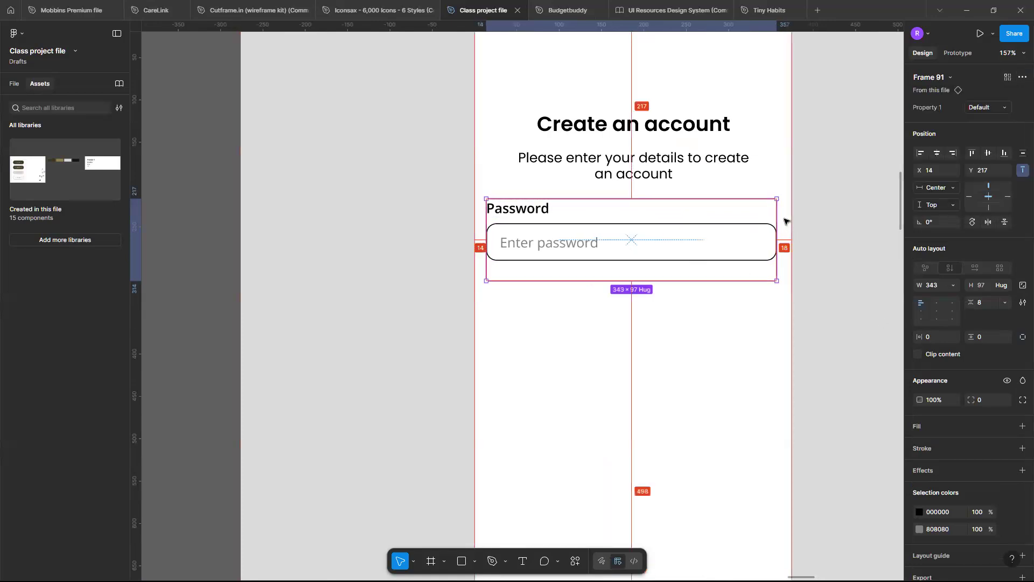
key(alt+h)
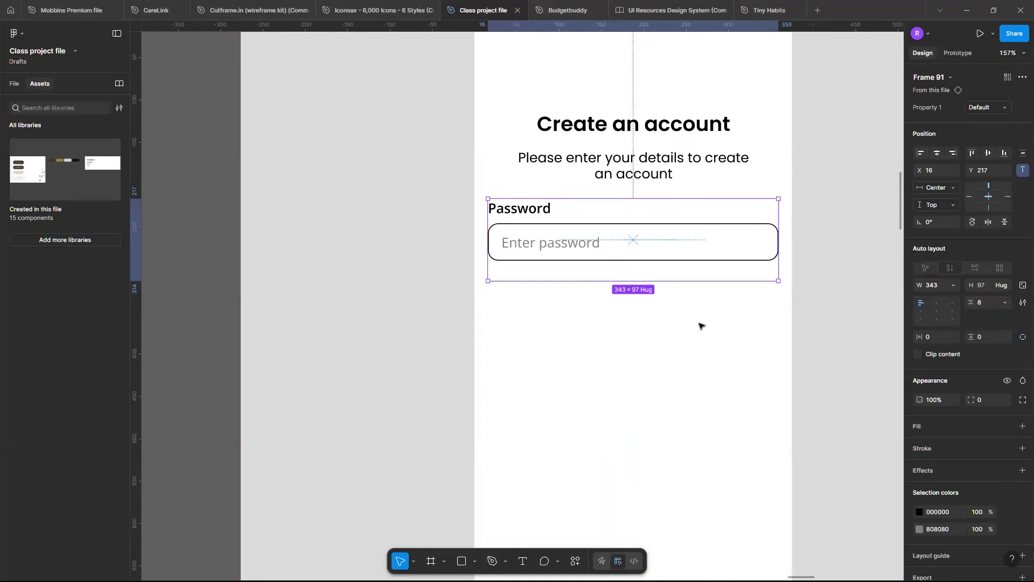
Change the Password instance's label to "Full name" and its placeholder to "Enter full name".
double_click(534, 213)
double_click(535, 213)
text(F)
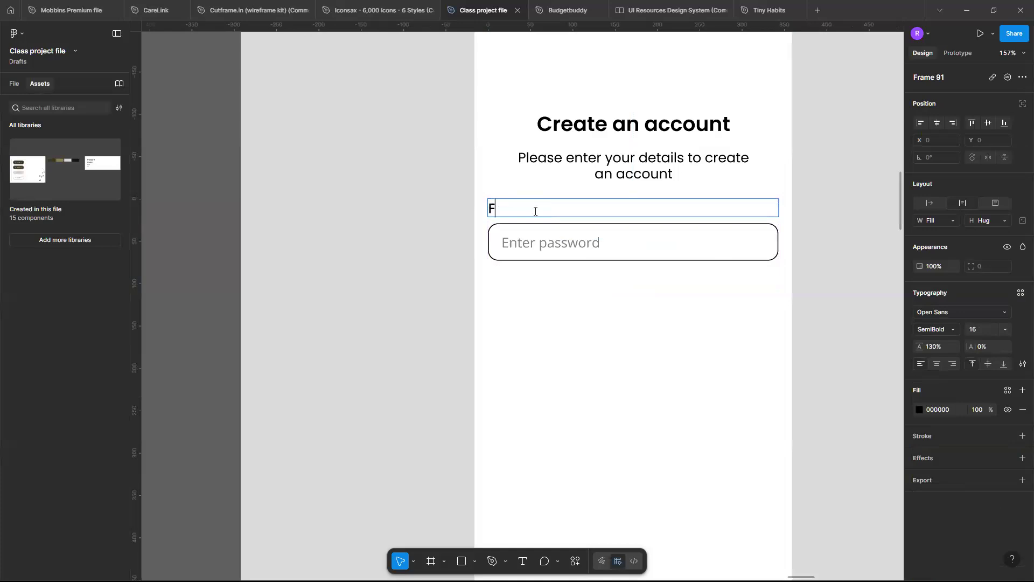
text(ull name)
double_click(568, 245)
text(f)
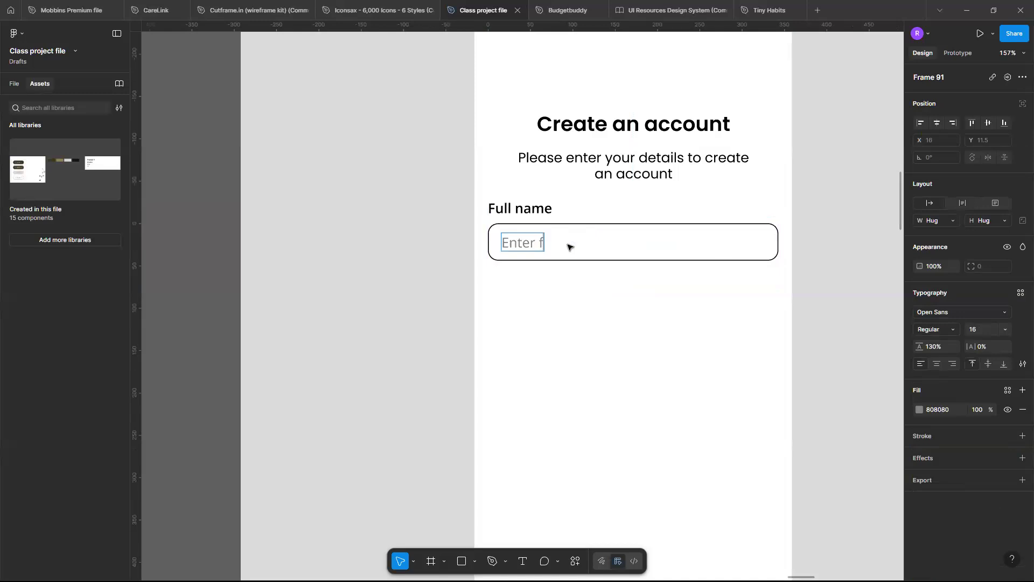
text(ull name)
click(642, 254)
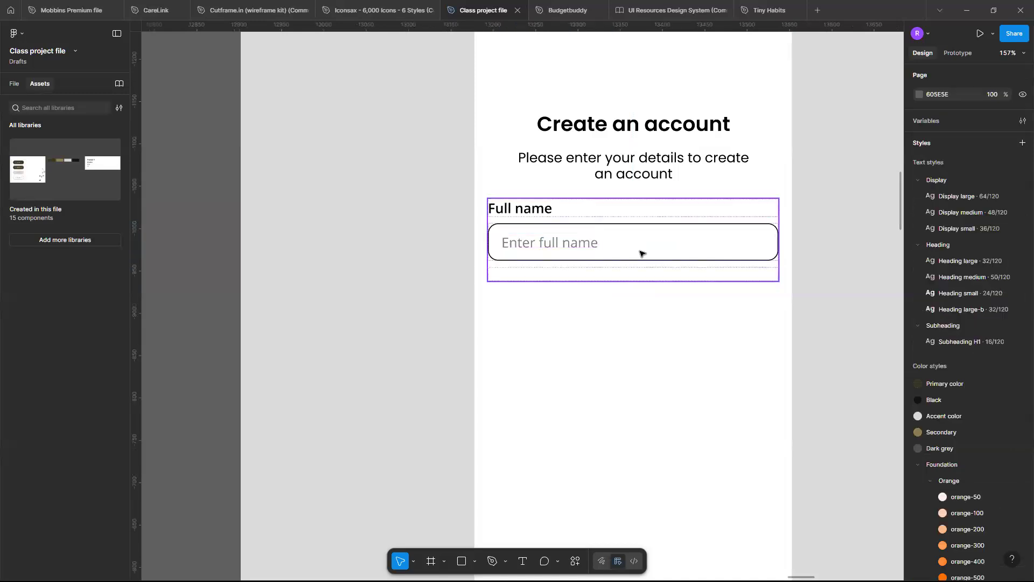
Duplicate the Full name field directly below the original and centre the copy horizontally in the phone frame.
click(641, 252)
drag(642, 252, 637, 353)
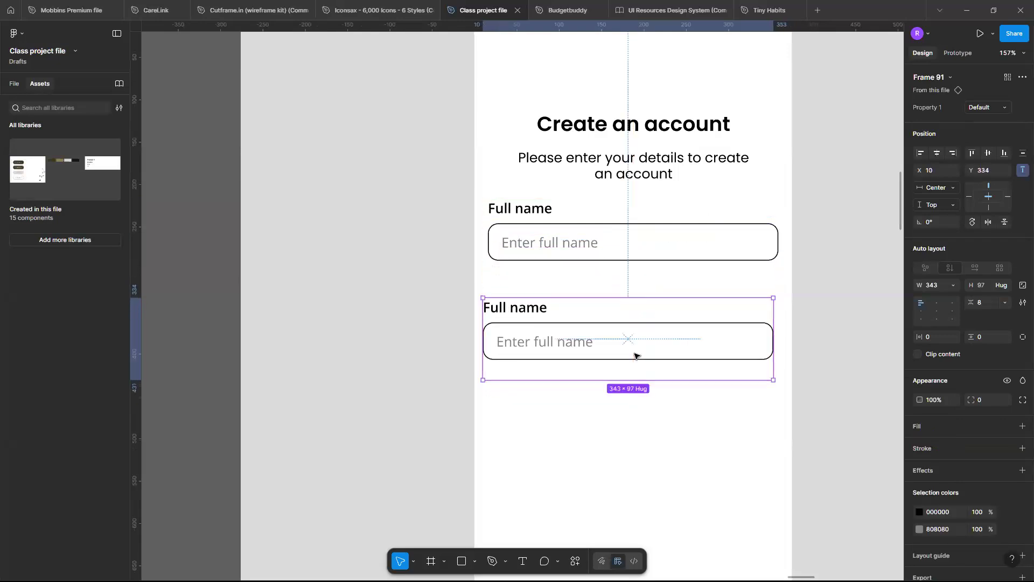
click(936, 153)
Change the duplicated field's label to "Email" and its placeholder to "Enter your email".
click(507, 315)
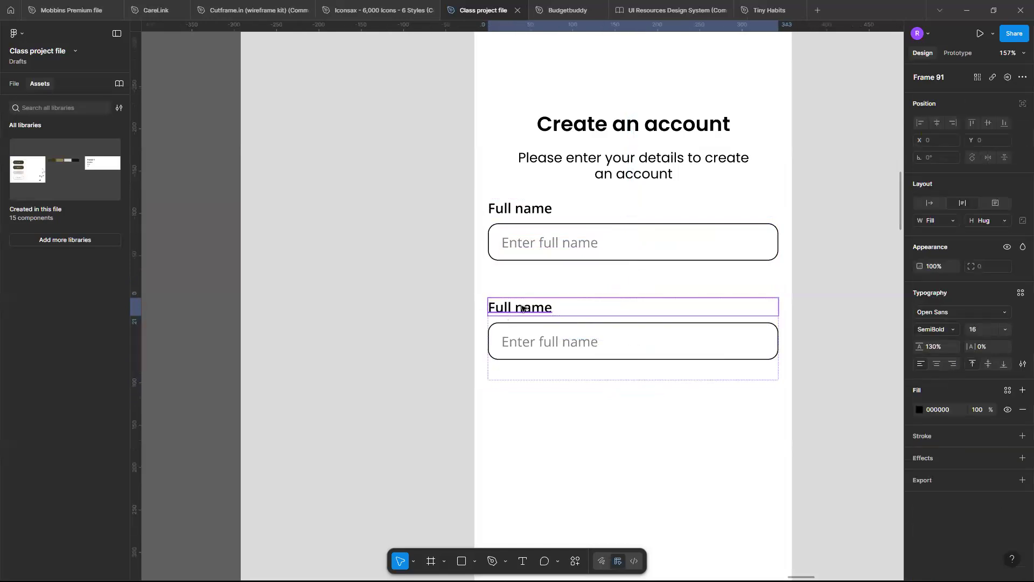
double_click(523, 307)
text(E)
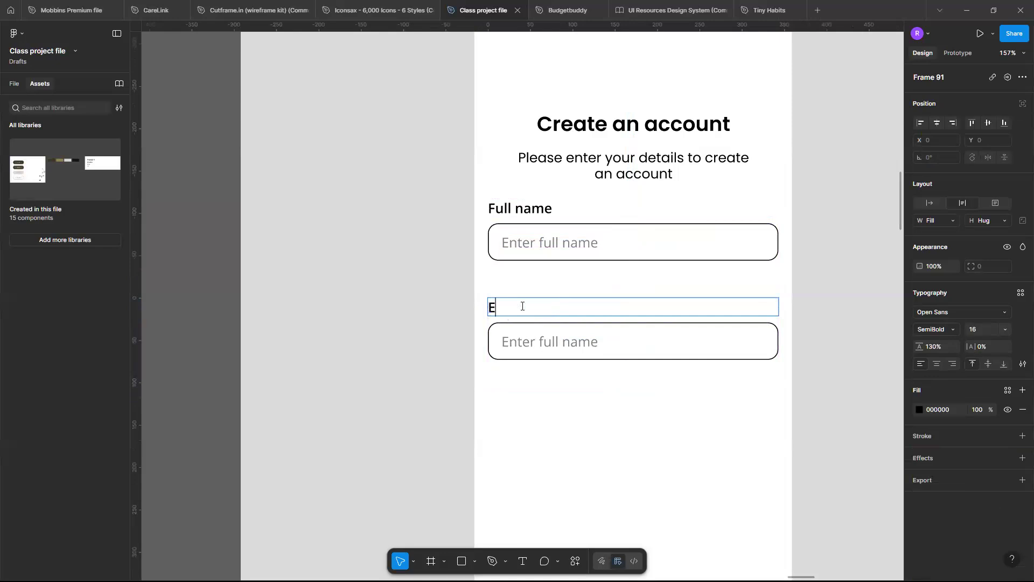
text(mail)
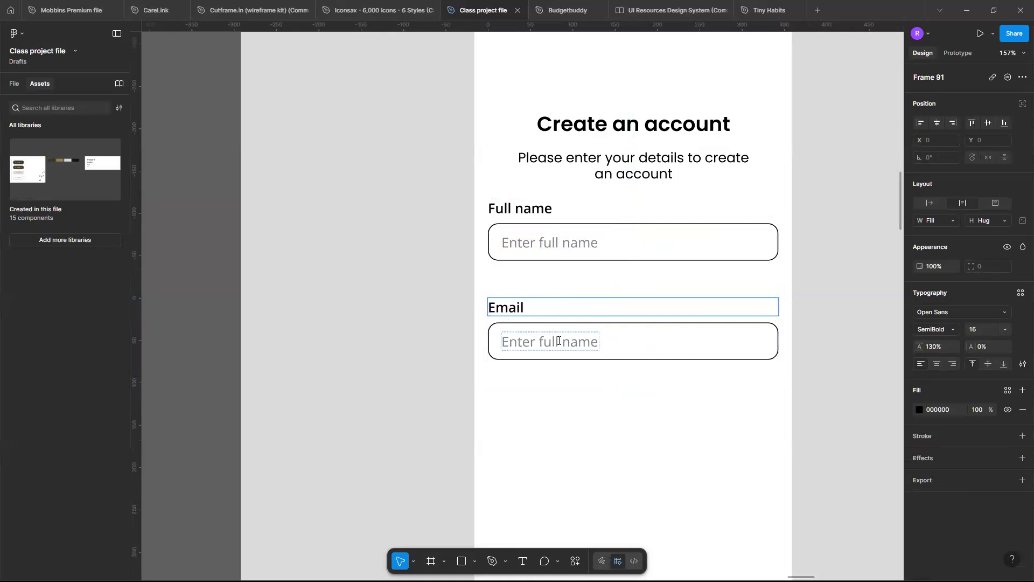
double_click(558, 341)
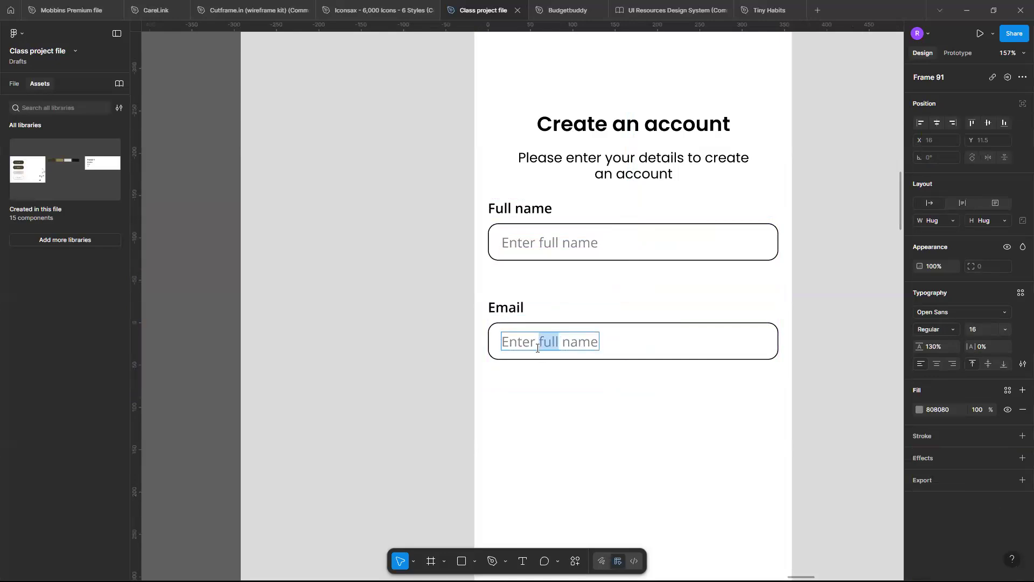
drag(537, 348, 605, 347)
key(BackSpace)
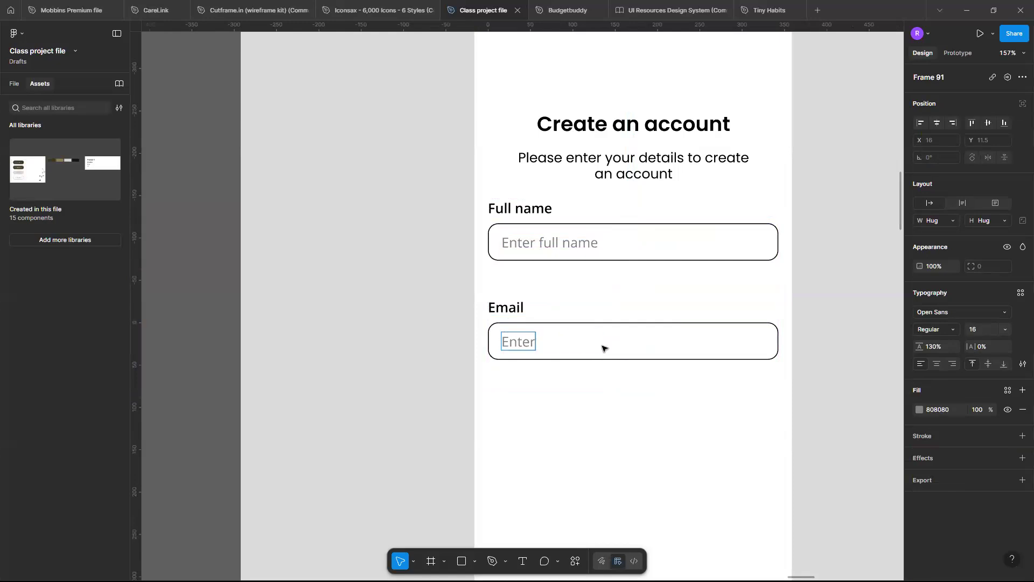
text(your email)
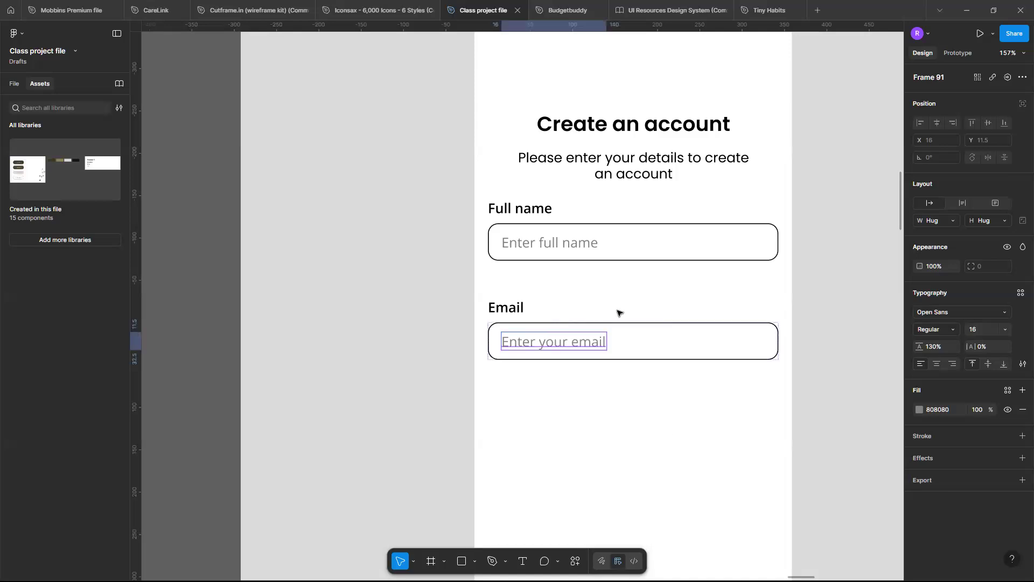
key(Escape)
Wrap the Full name and Email fields in a vertical auto layout with a gap of 24.
scroll(617, 310, down, 5)
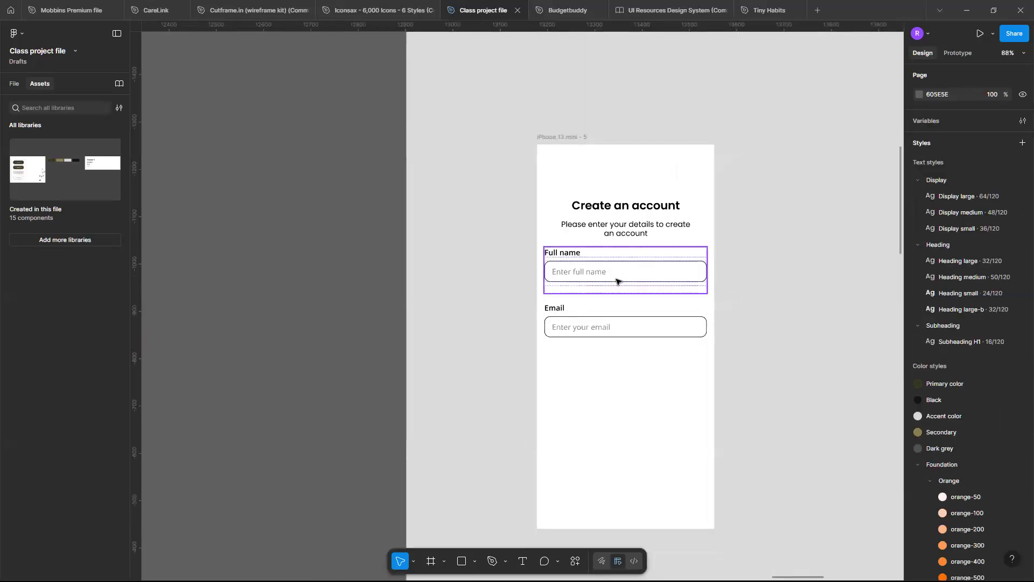
click(618, 281)
scroll(617, 279, up, 3)
shift+click(636, 339)
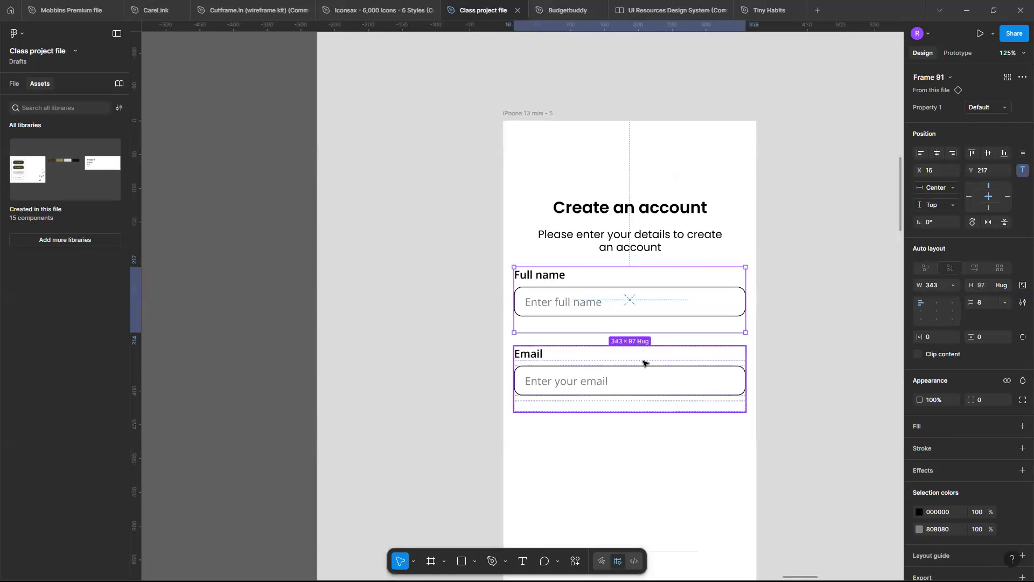
key(shift+a)
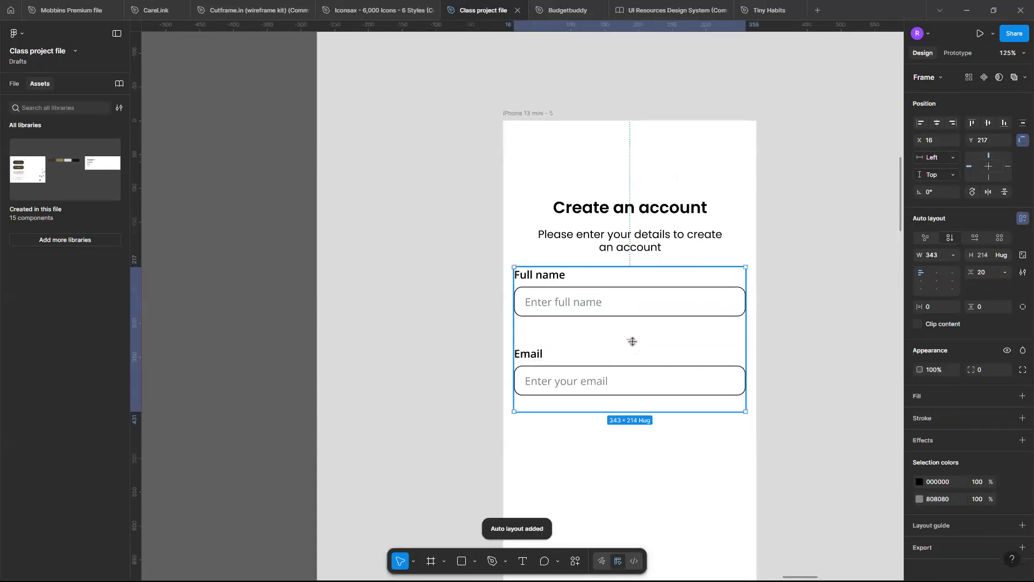
drag(632, 341, 634, 344)
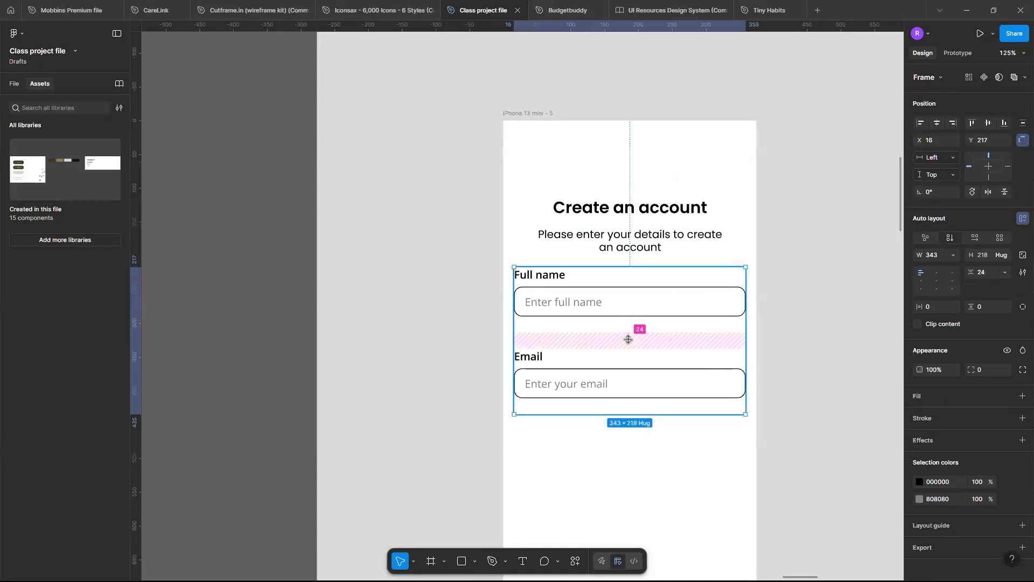
click(628, 339)
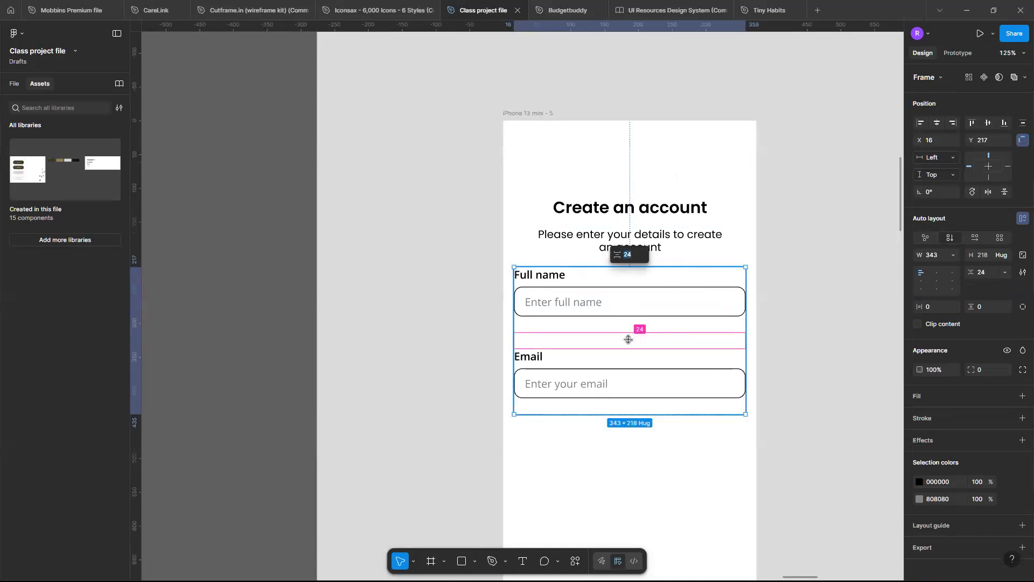
Inspect the Email instance's inner input box and its height sizing options.
click(642, 386)
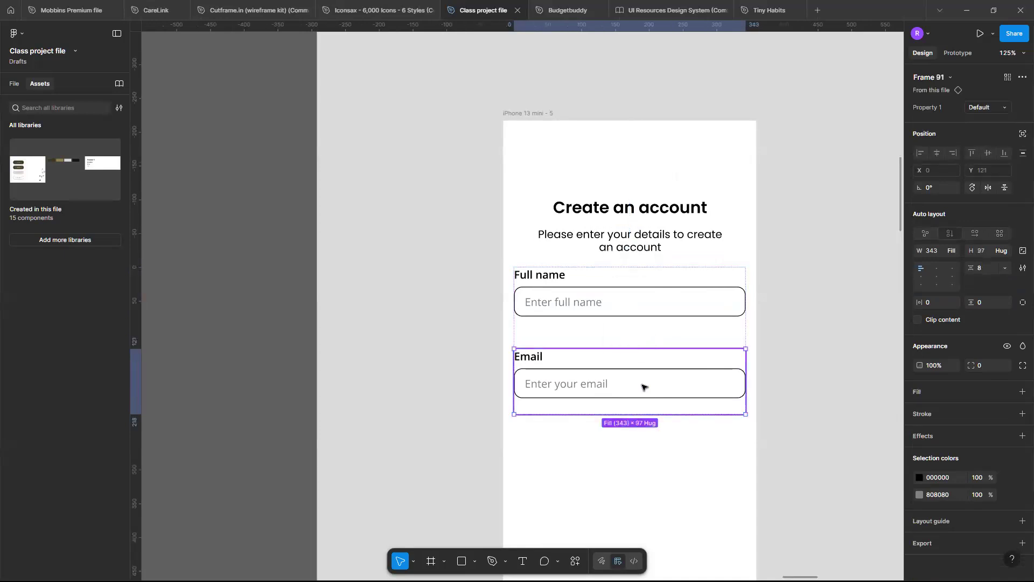
click(710, 388)
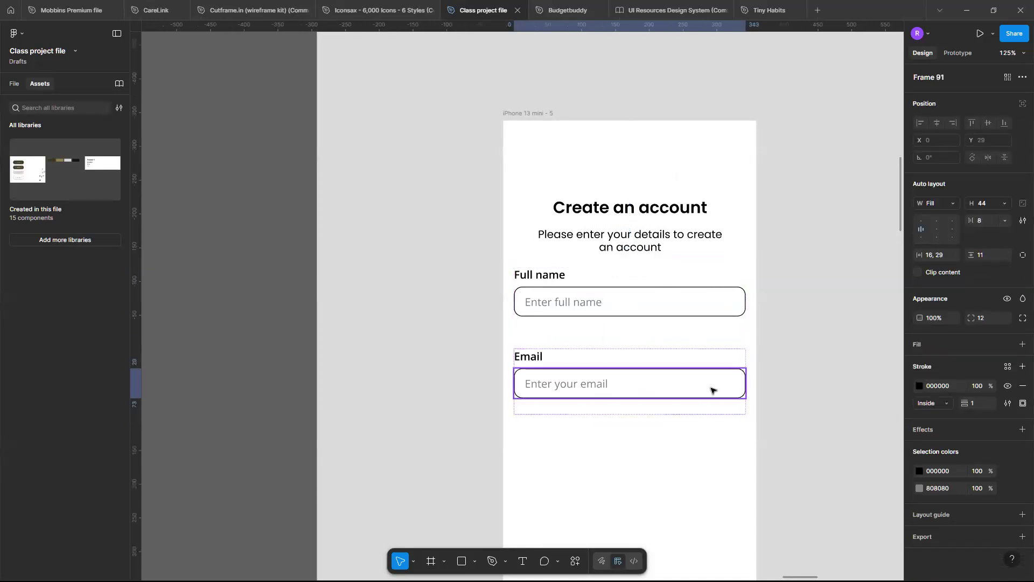
click(715, 354)
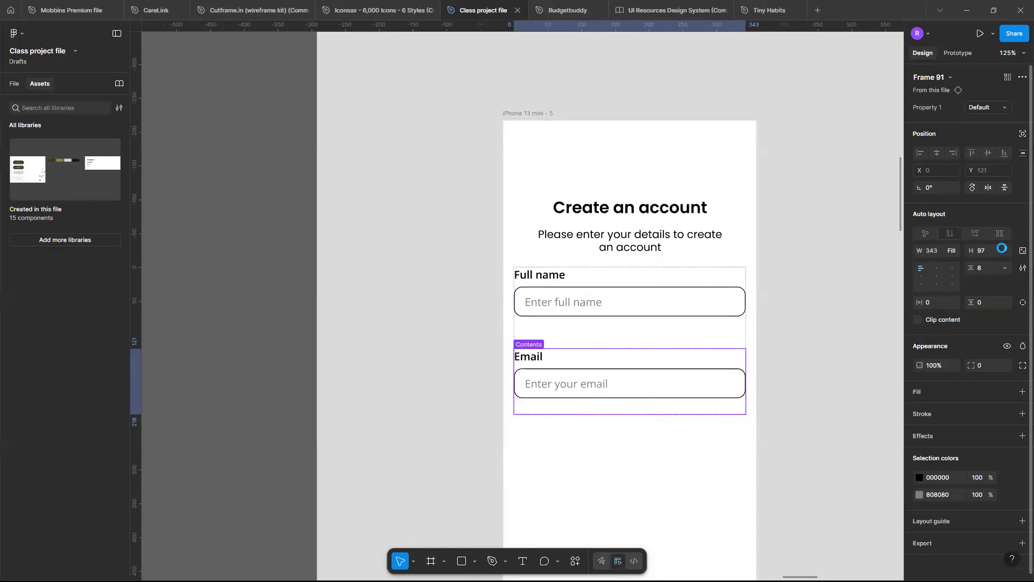
click(1001, 248)
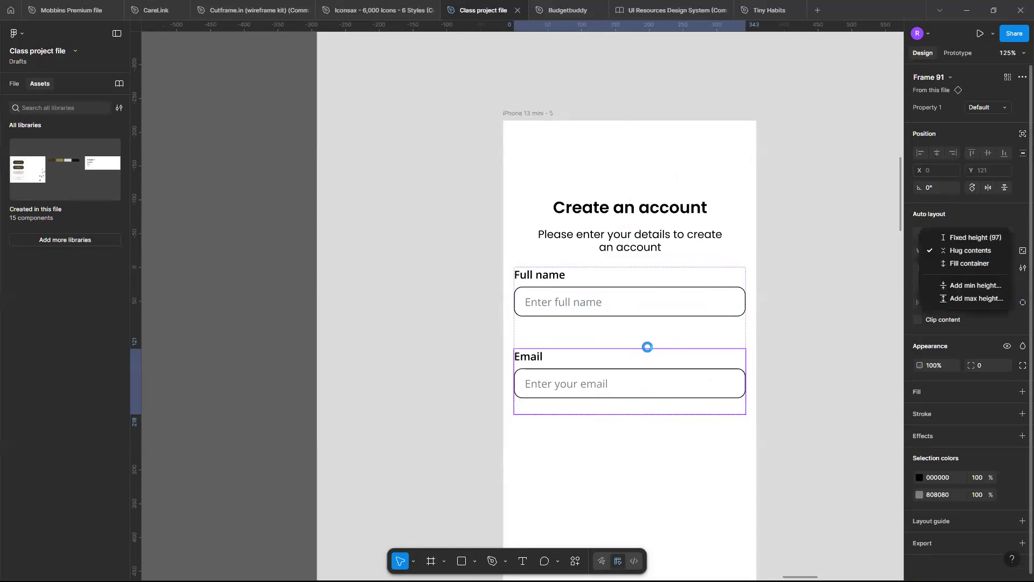
click(660, 308)
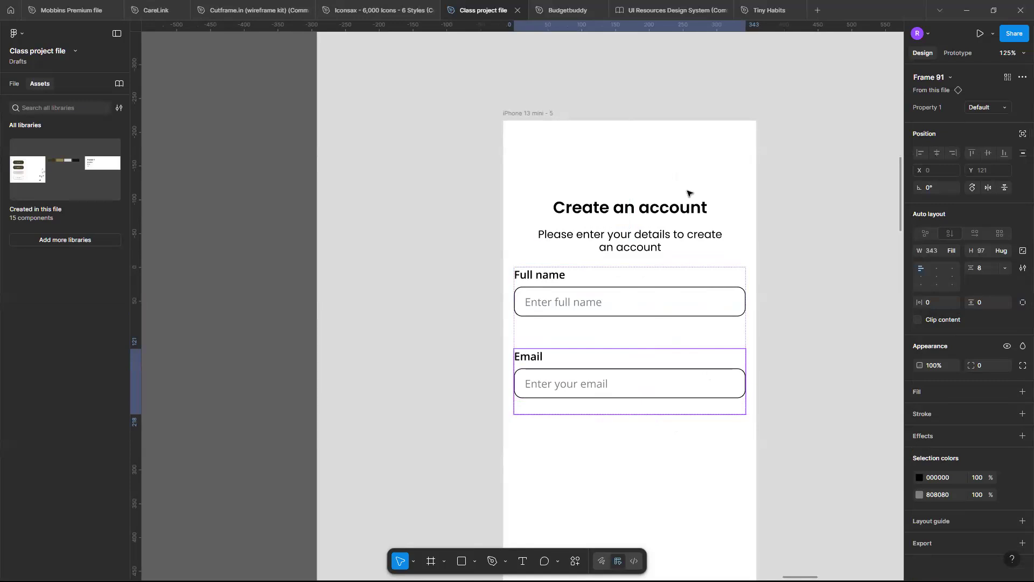
Set the auto layout gap between the Full name and Email fields to 8.
click(631, 341)
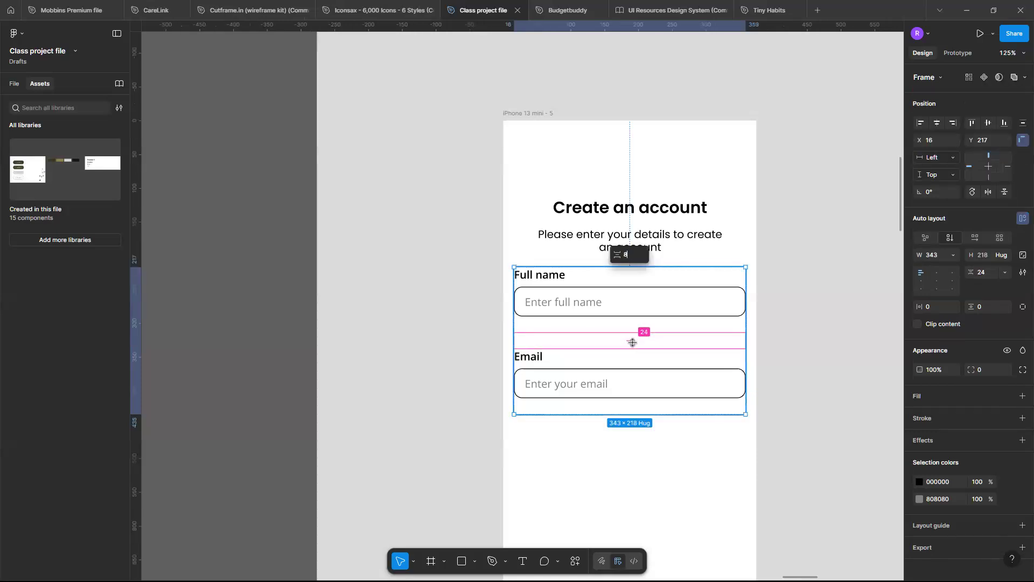
text(8)
key(Return)
scroll(574, 351, up, 3)
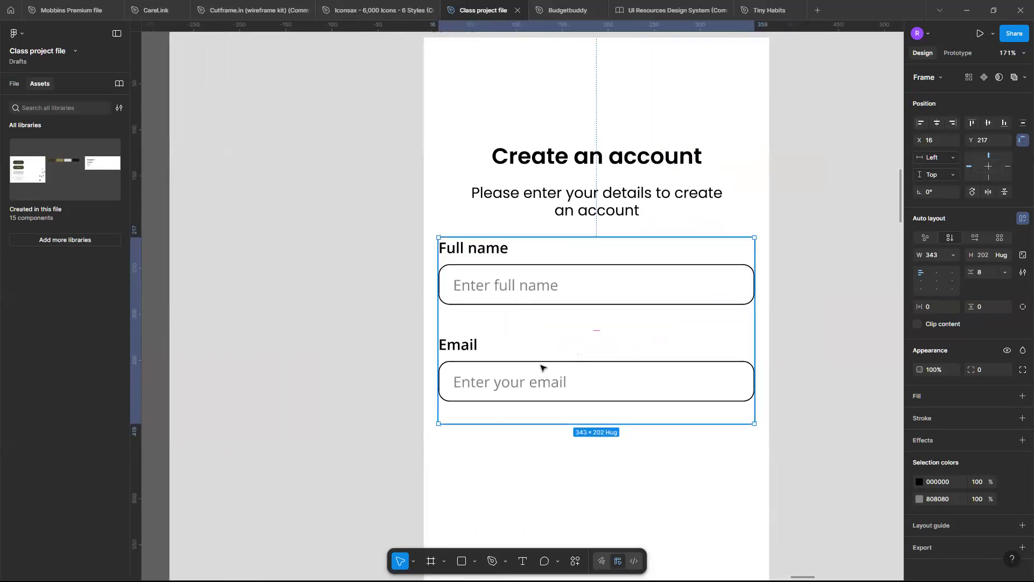
Move the field group slightly down, away from the subtitle, to Y 225.
scroll(541, 368, down, 3)
drag(574, 397, 571, 398)
key(Down)
key(Down)
key(Down)
key(Down)
key(Down)
key(Down)
key(Down)
Copy the default primary button into the iPhone 13 mini frame and place it centred below the Email field at Y 454.
scroll(572, 398, down, 10)
scroll(572, 401, left, 3)
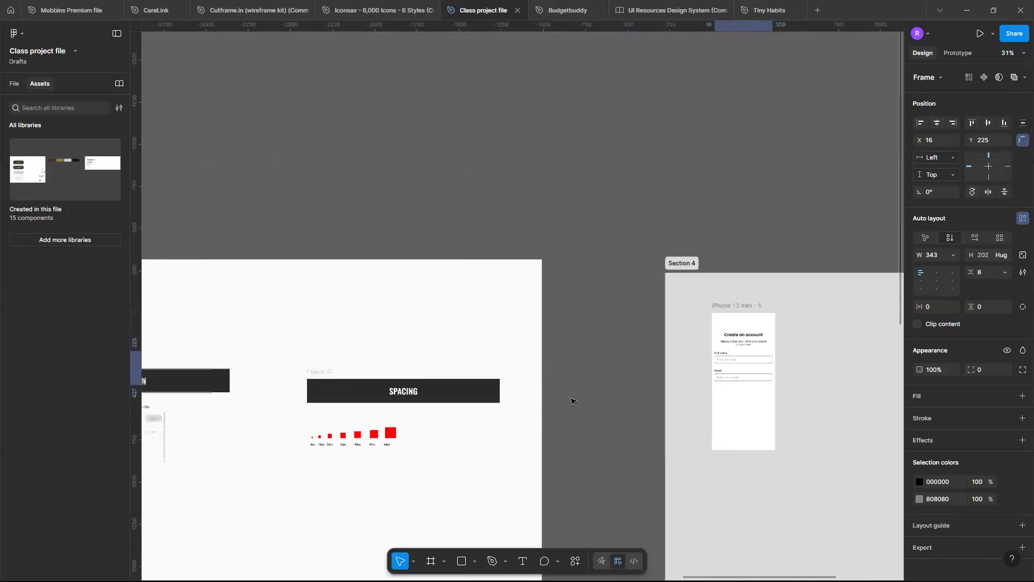
scroll(572, 401, left, 7)
scroll(496, 433, up, 4)
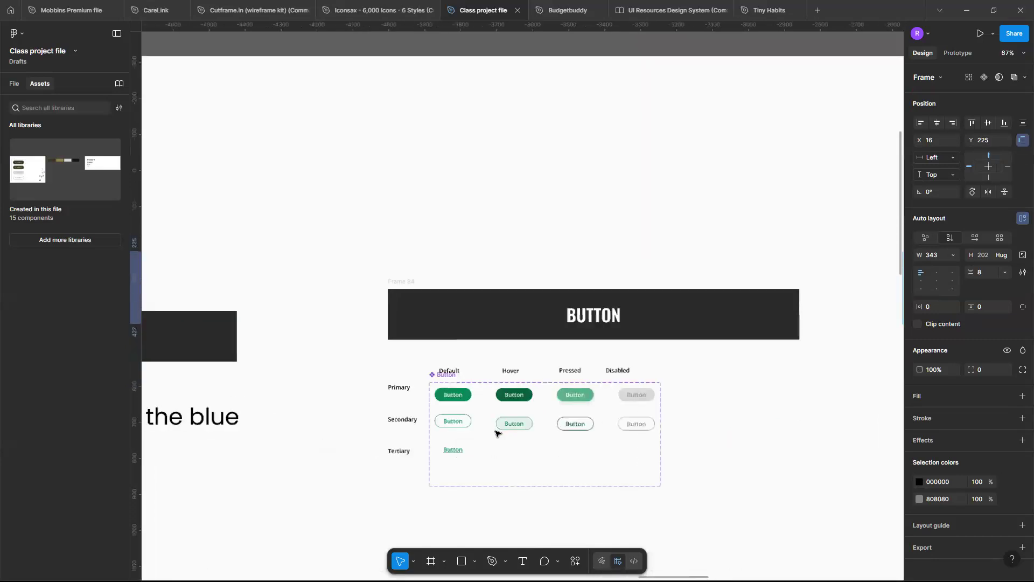
scroll(496, 433, up, 4)
click(467, 388)
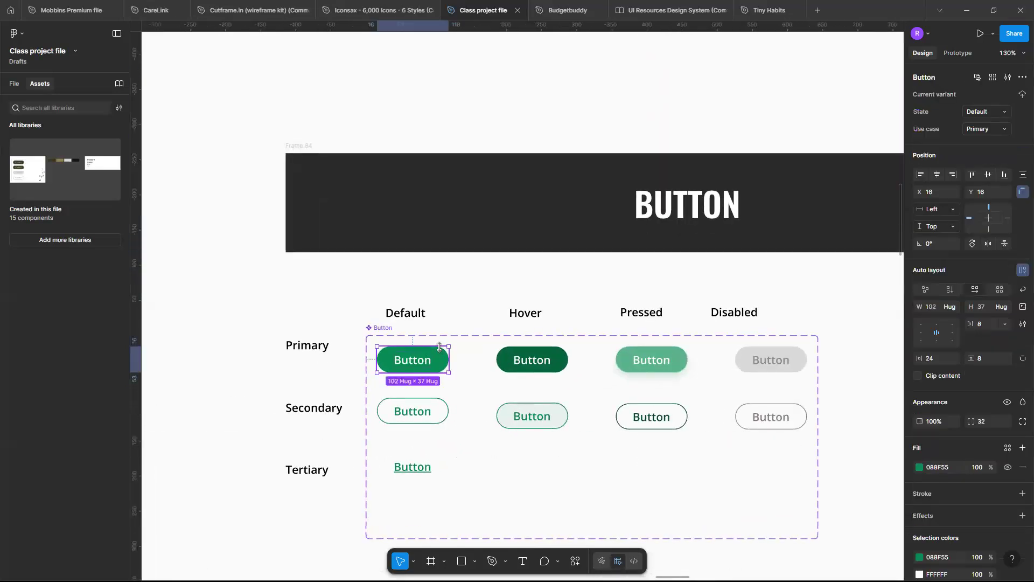
scroll(512, 345, down, 10)
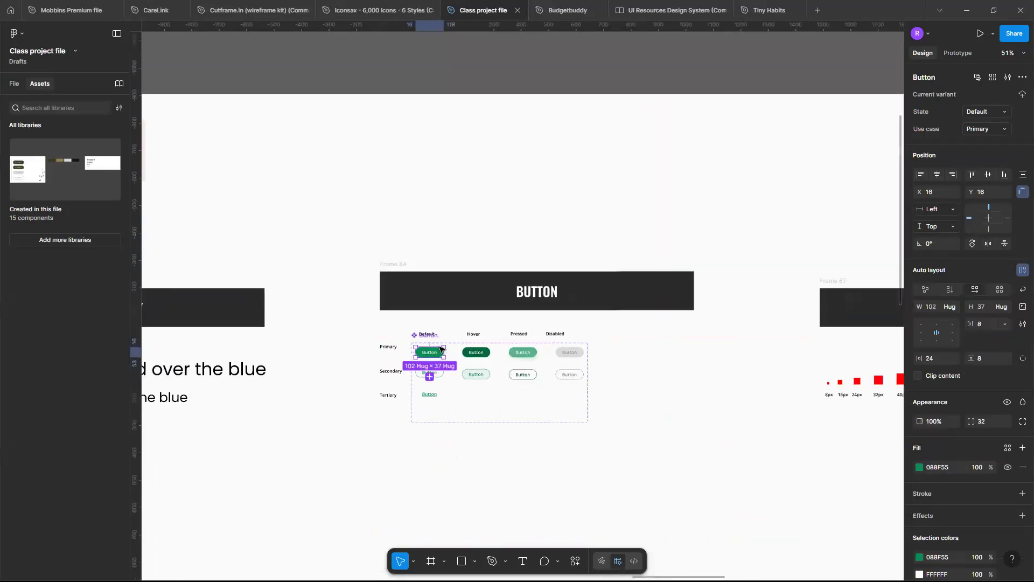
scroll(584, 337, up, 6)
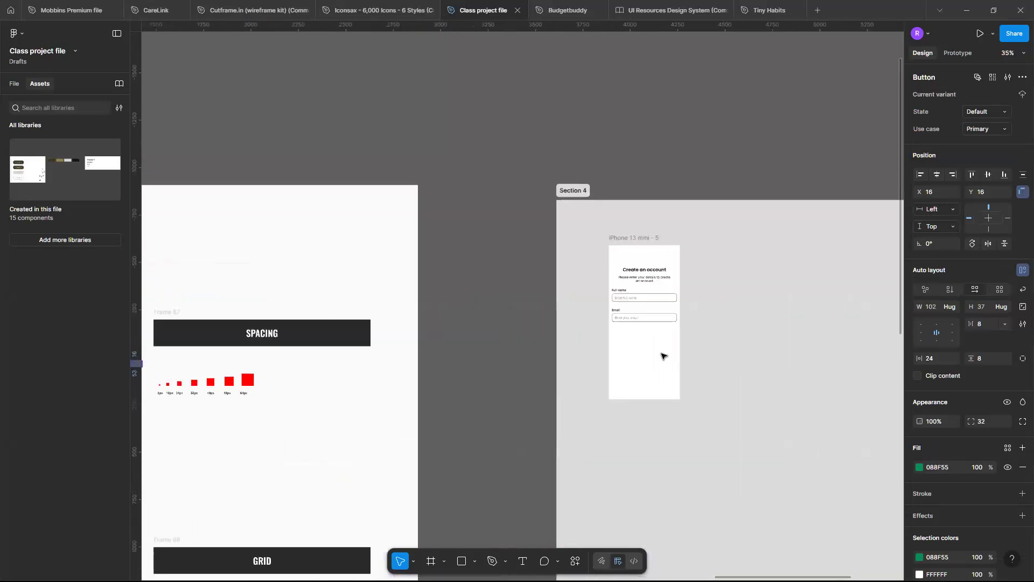
click(578, 129)
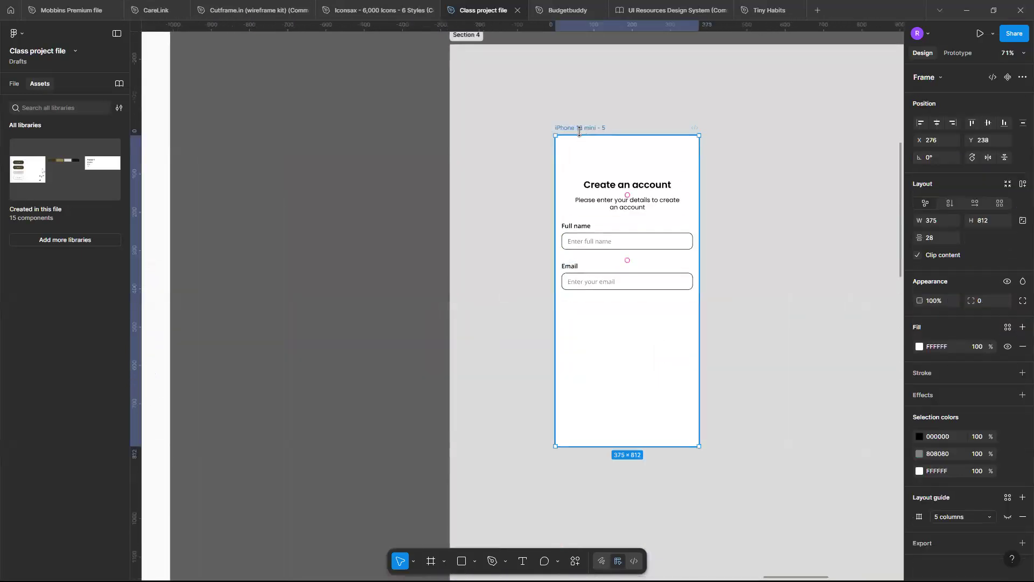
key(ctrl+v)
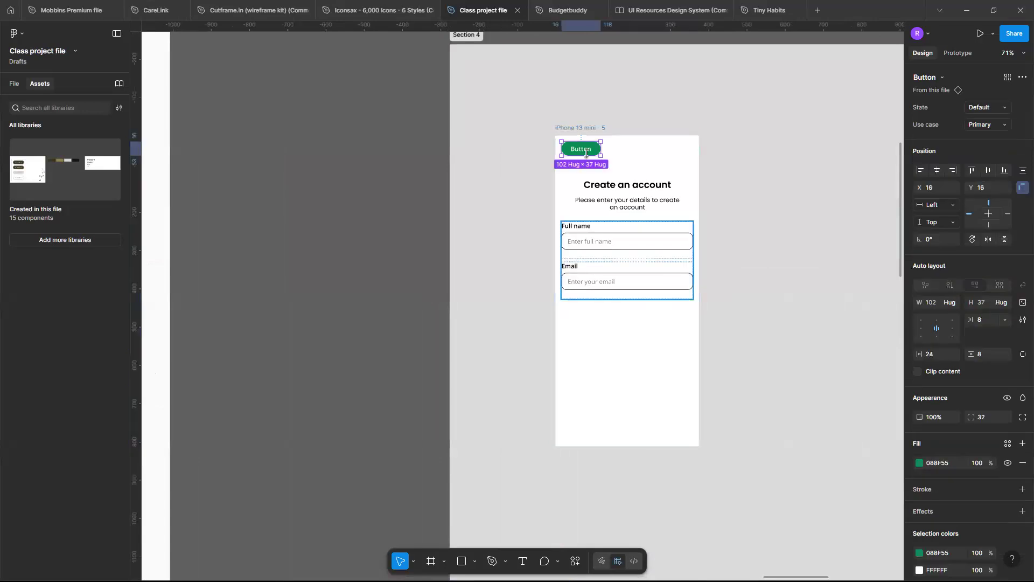
drag(630, 310, 630, 312)
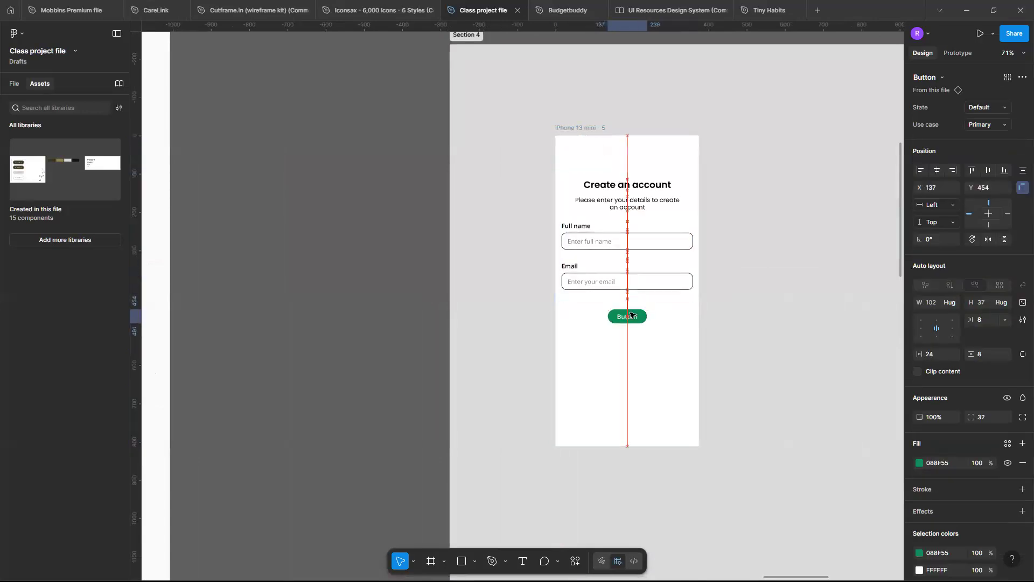
Set the button instance's width to 343 and centre it horizontally in the phone frame.
scroll(631, 314, up, 10)
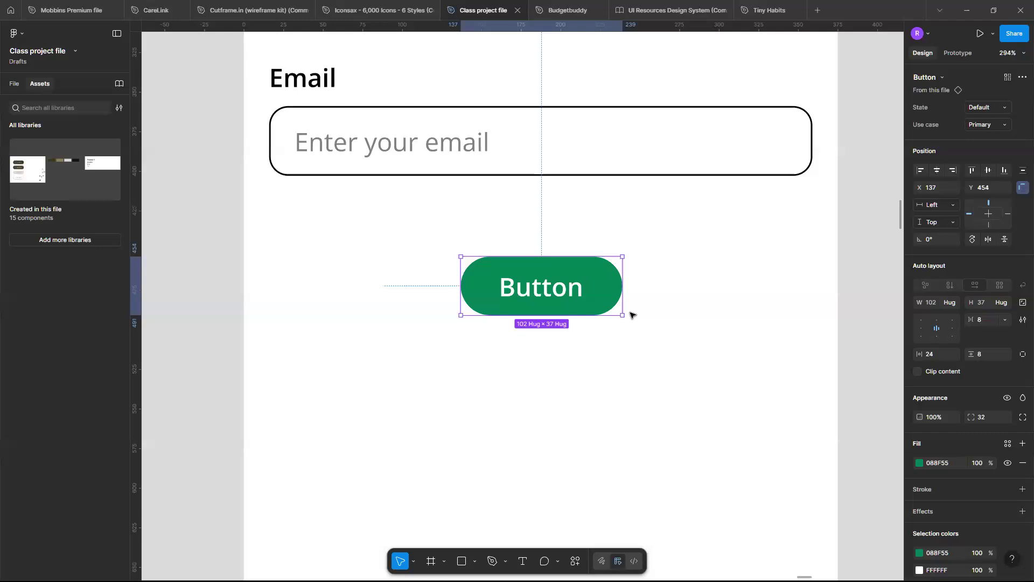
scroll(623, 304, down, 5)
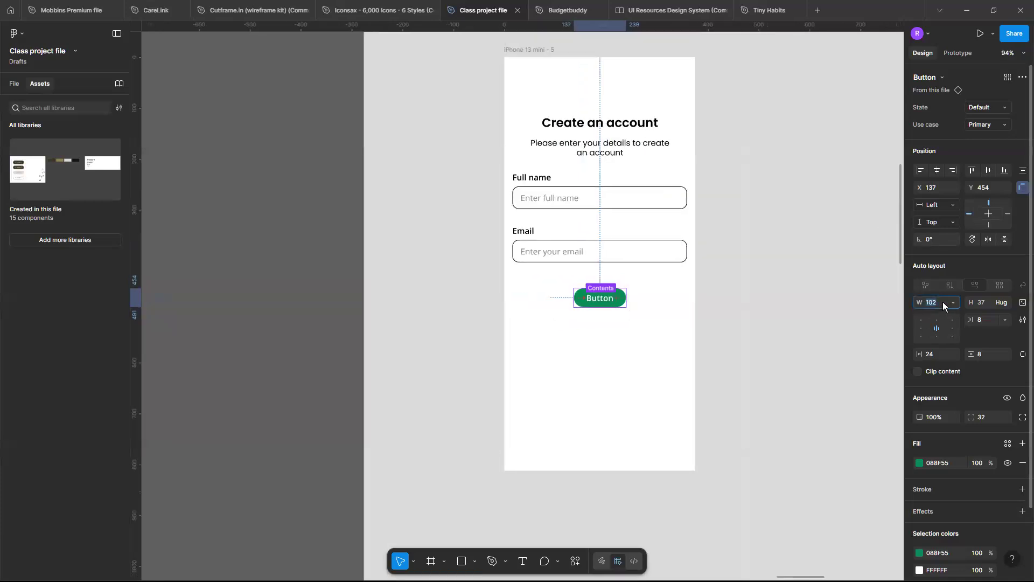
key(Return)
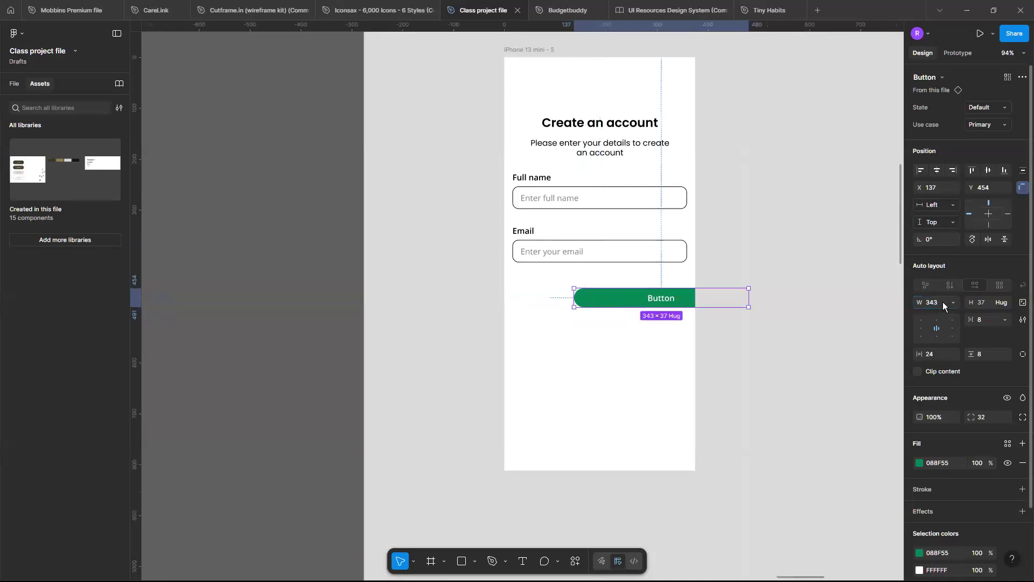
click(937, 170)
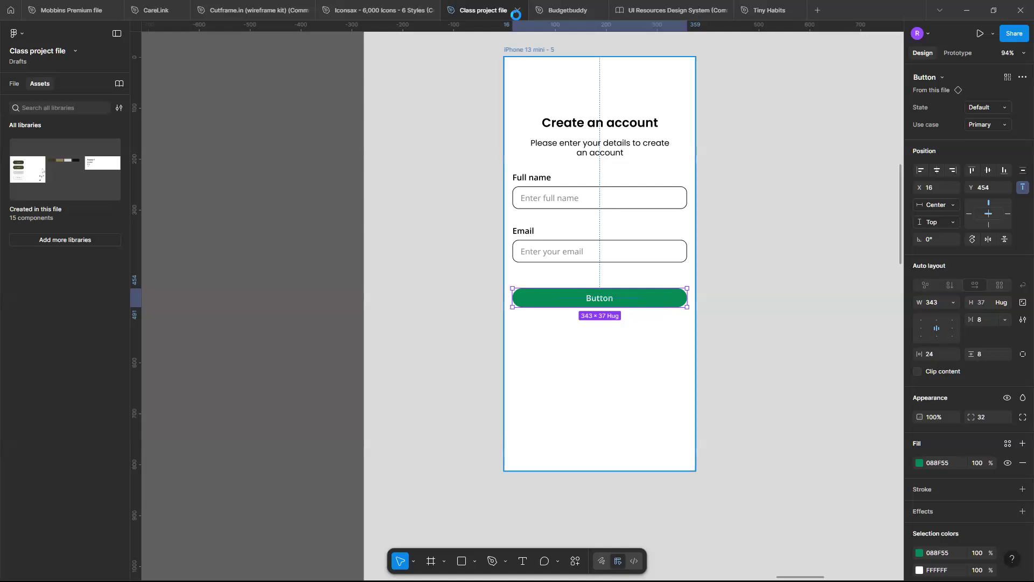
Show the phone frame's 5-column layout guide and check the fields and button against its columns.
click(520, 49)
click(1005, 535)
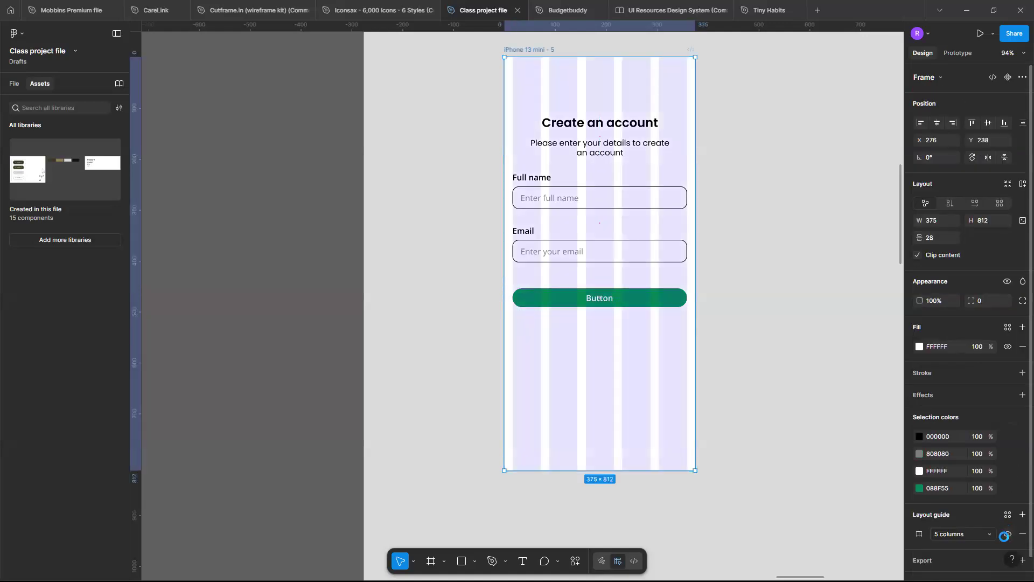
scroll(676, 296, up, 5)
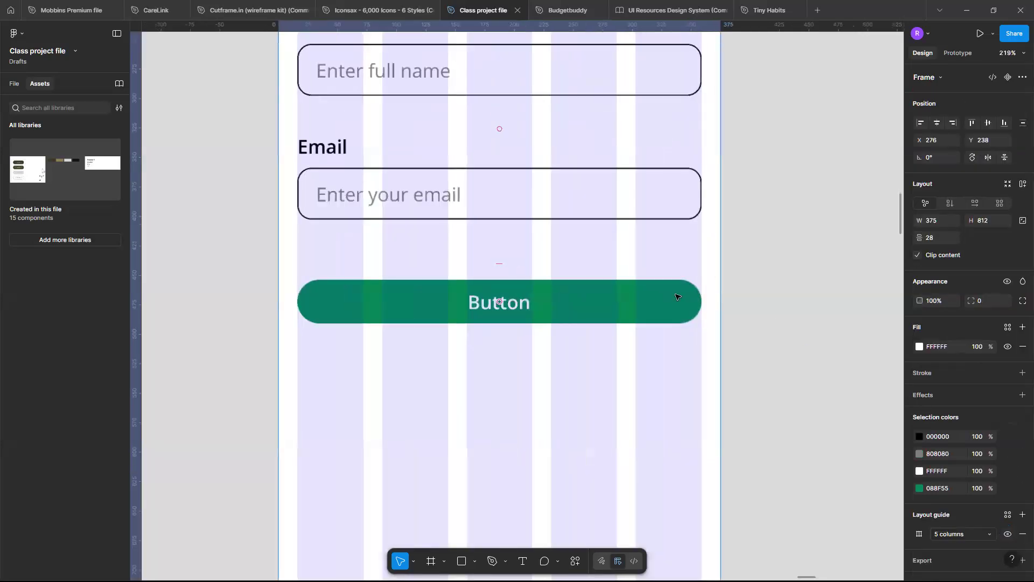
scroll(676, 297, left, 3)
scroll(676, 296, left, 2)
scroll(677, 296, down, 5)
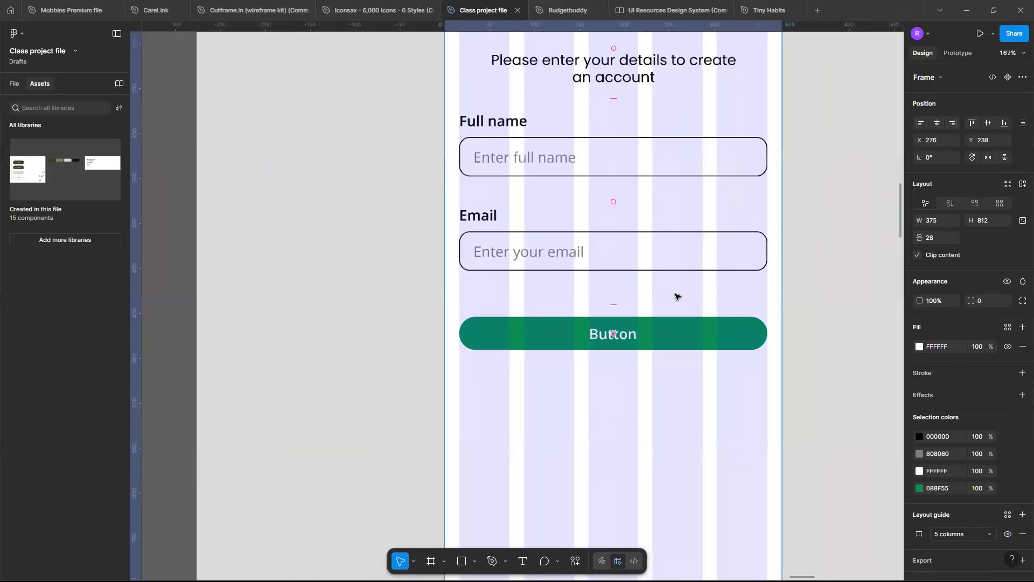
scroll(677, 297, up, 3)
scroll(678, 299, down, 2)
scroll(700, 312, left, 3)
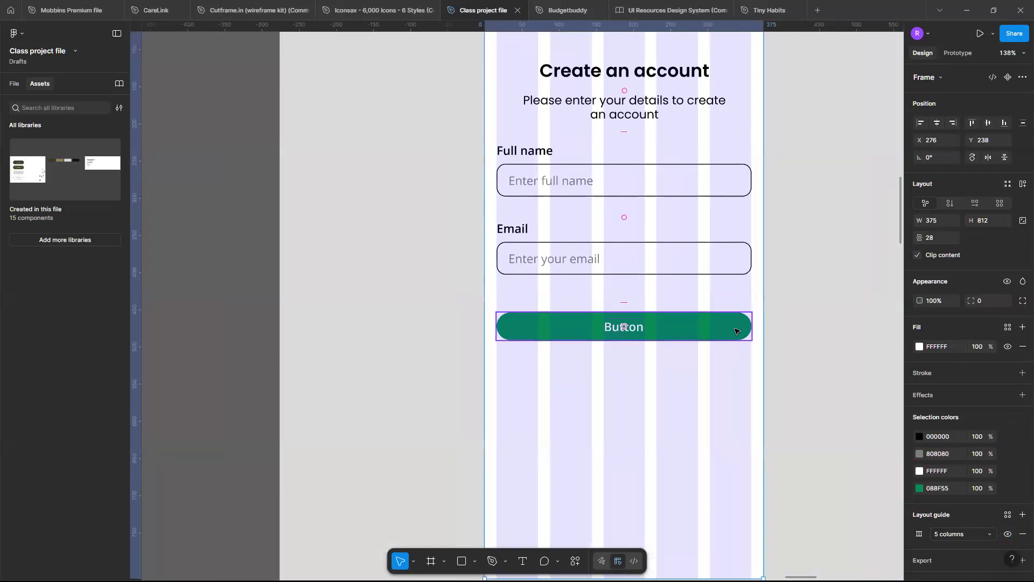
Check closely whether the edges of the input fields and the button line up with the phone frame's outer layout column.
scroll(735, 331, down, 8)
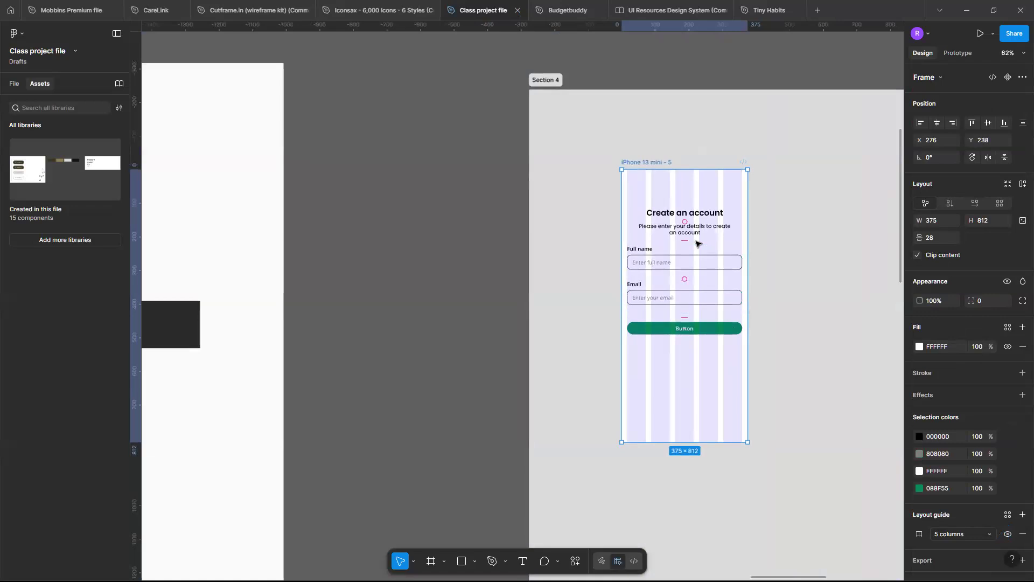
scroll(696, 243, up, 10)
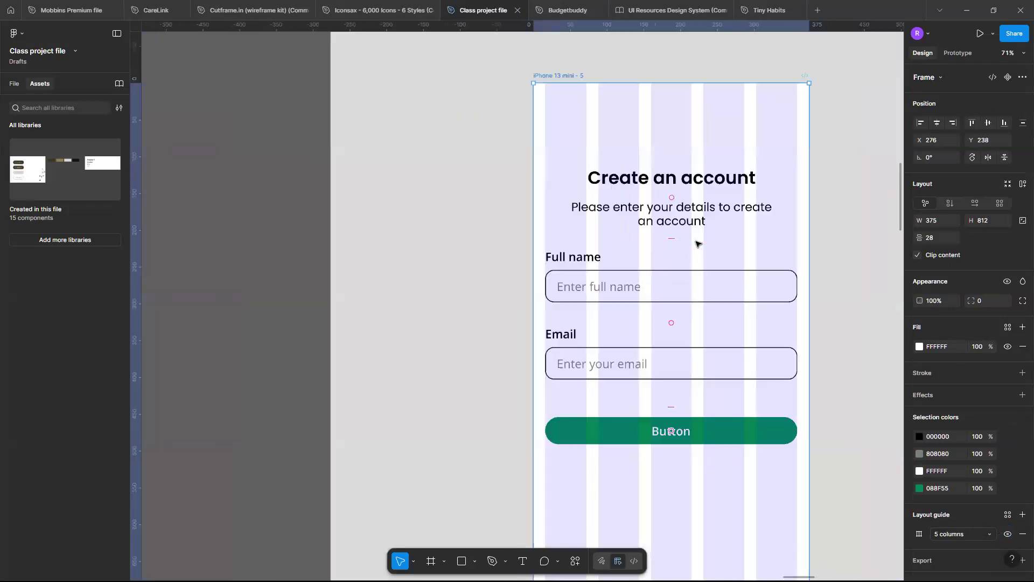
scroll(645, 367, up, 6)
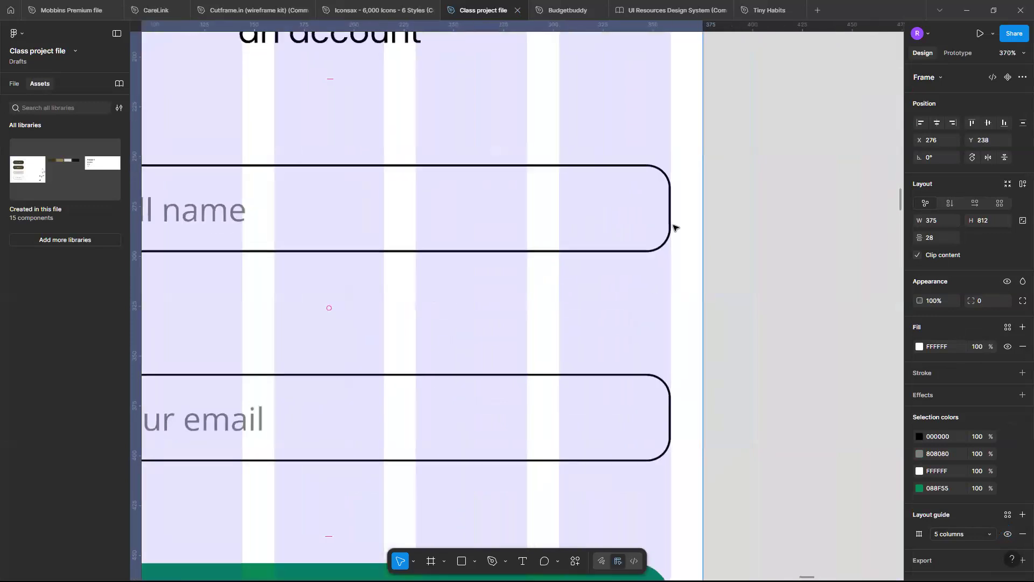
scroll(675, 221, up, 1)
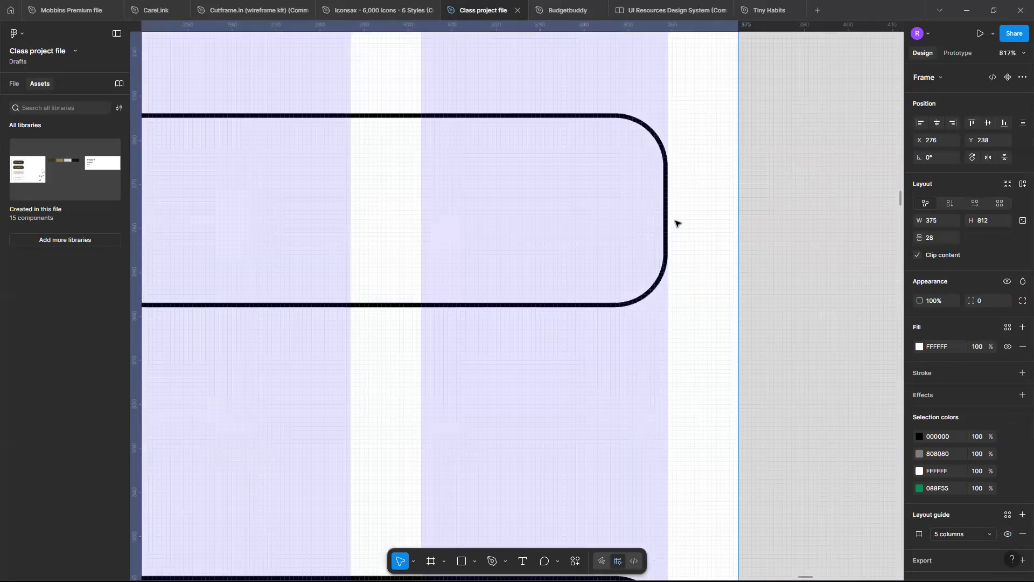
scroll(675, 221, down, 1)
scroll(651, 351, down, 1)
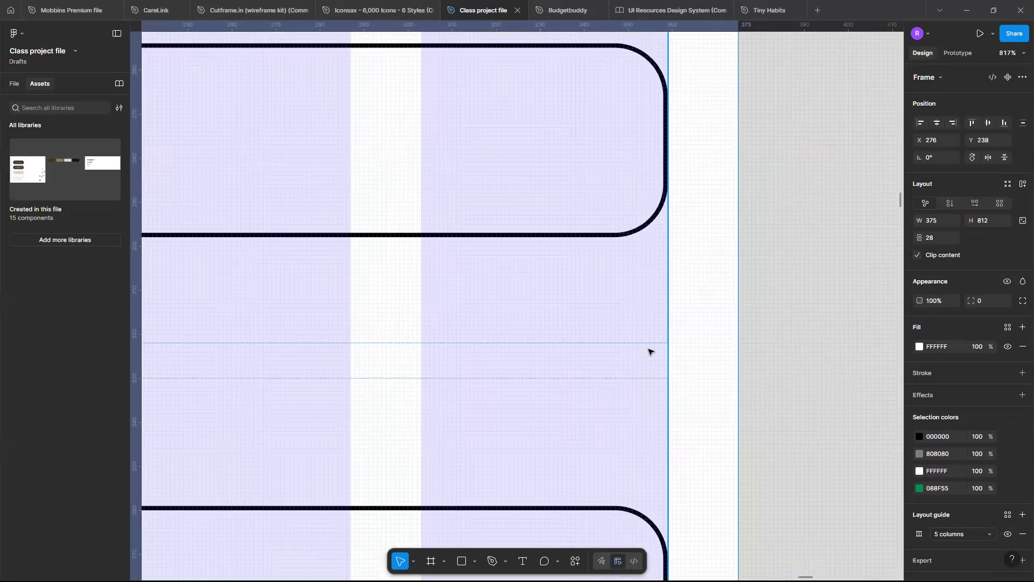
scroll(649, 351, down, 10)
scroll(655, 226, up, 3)
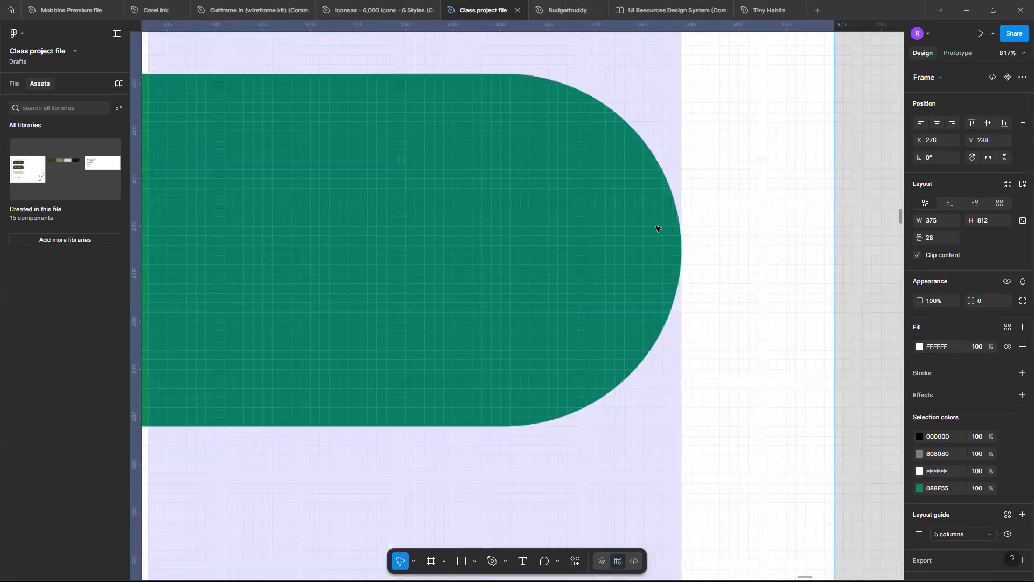
scroll(655, 229, up, 5)
scroll(736, 254, up, 5)
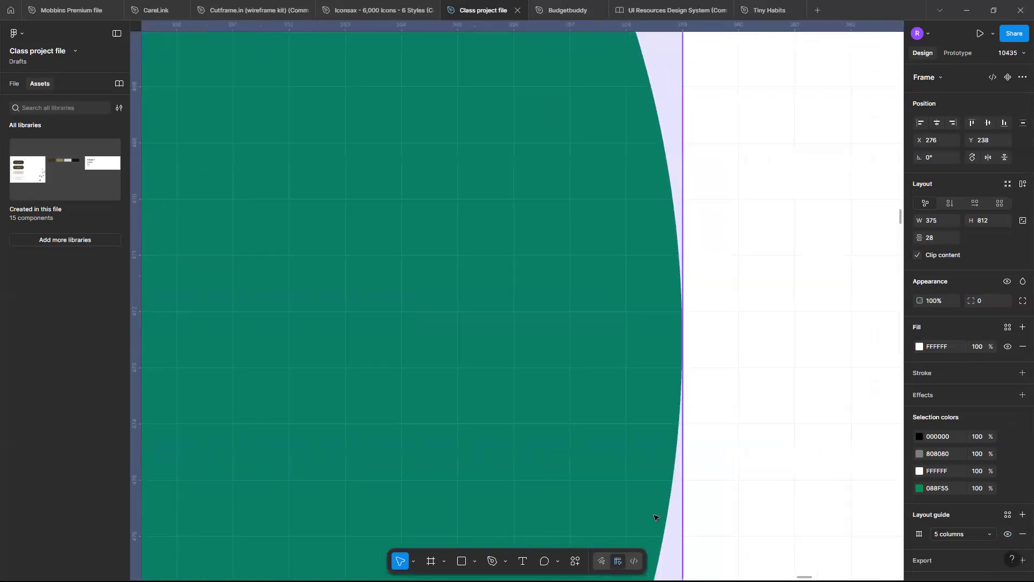
scroll(699, 122, down, 3)
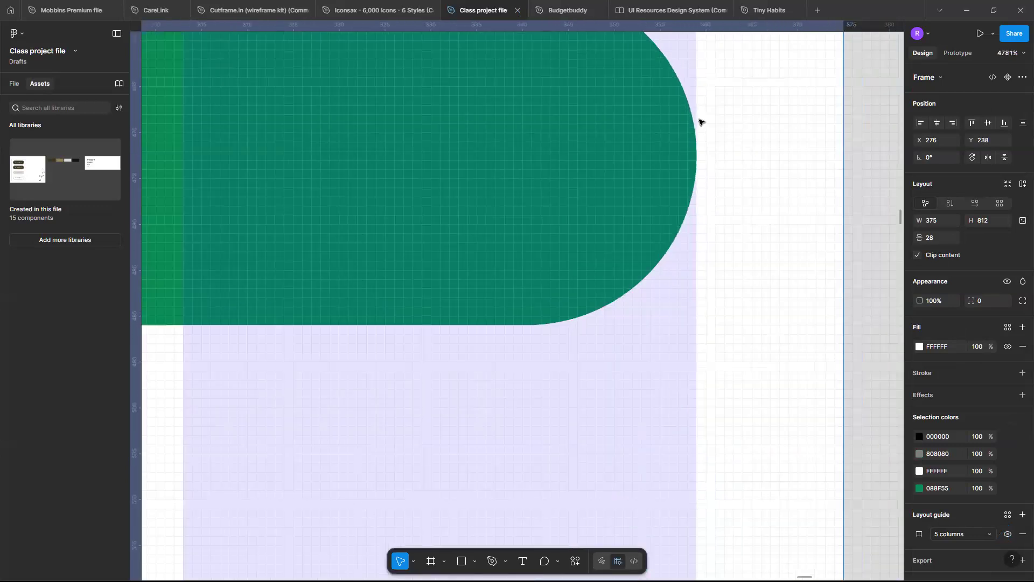
scroll(699, 122, down, 15)
Hide the phone frame's 5-column layout guide.
scroll(695, 124, up, 2)
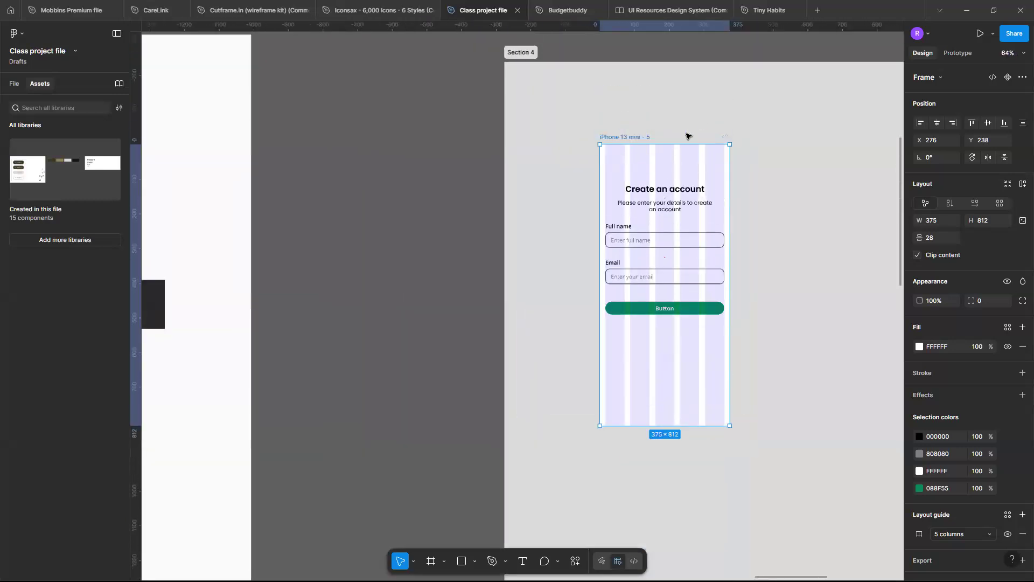
scroll(587, 203, up, 2)
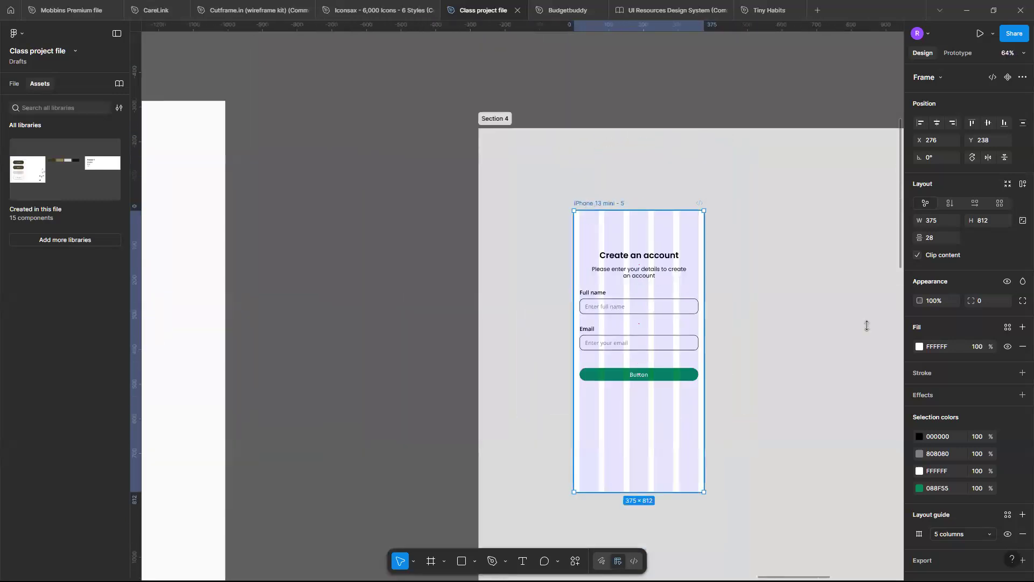
click(1011, 534)
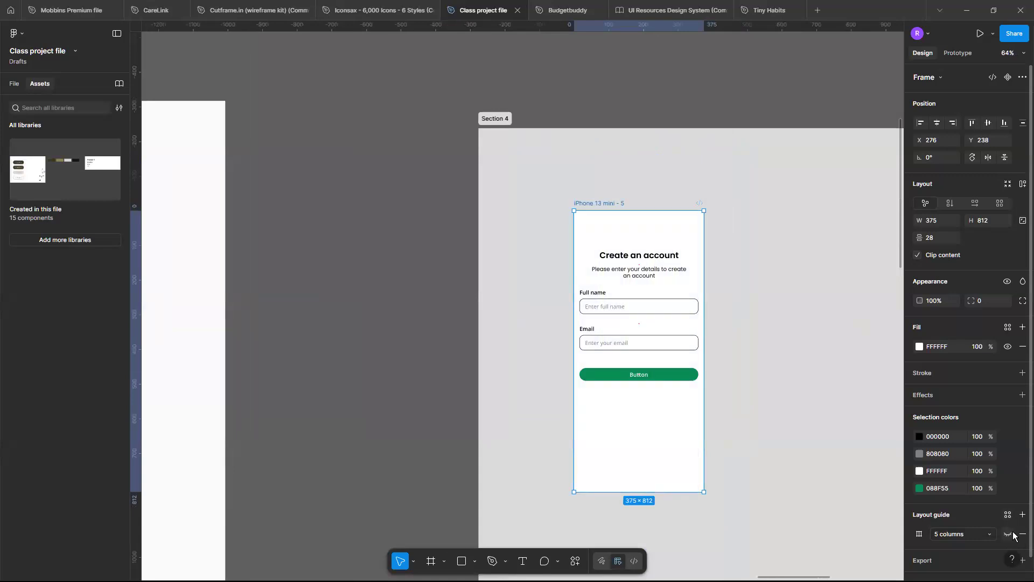
scroll(535, 447, up, 5)
scroll(612, 417, right, 1)
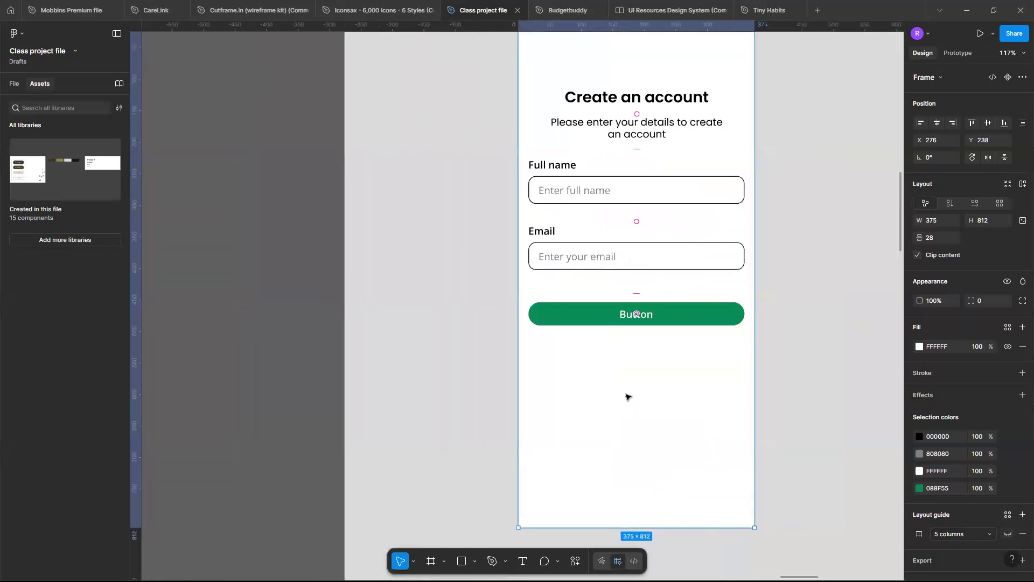
double_click(654, 317)
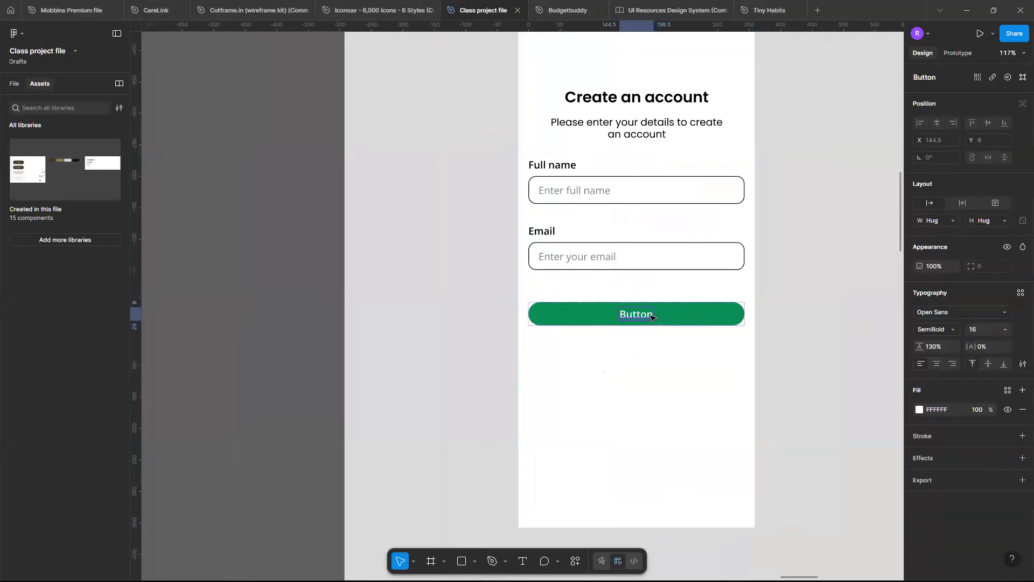
drag(642, 317, 626, 325)
click(642, 316)
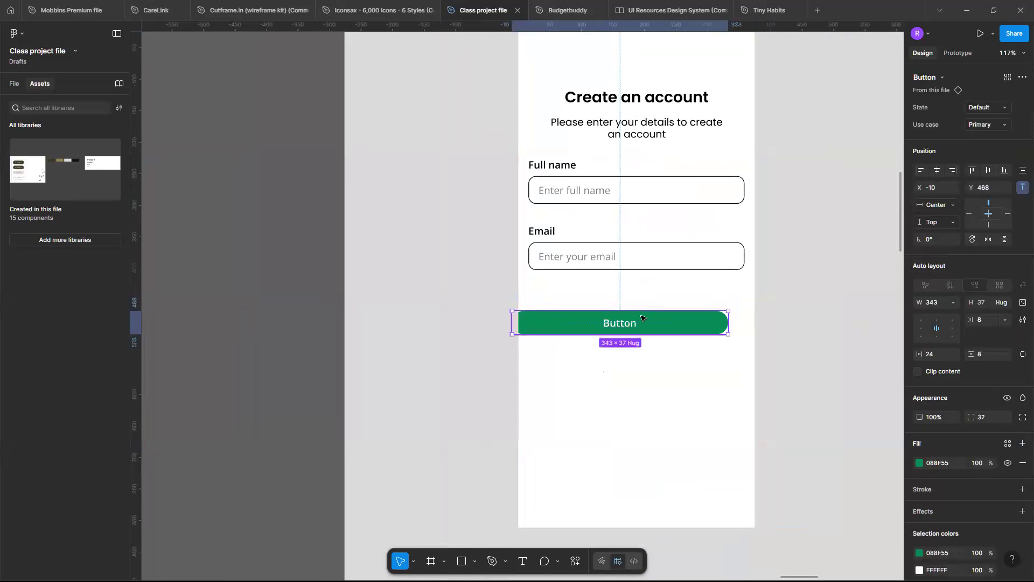
key(ctrl+z)
Change the green button's label text to "Create account".
double_click(646, 314)
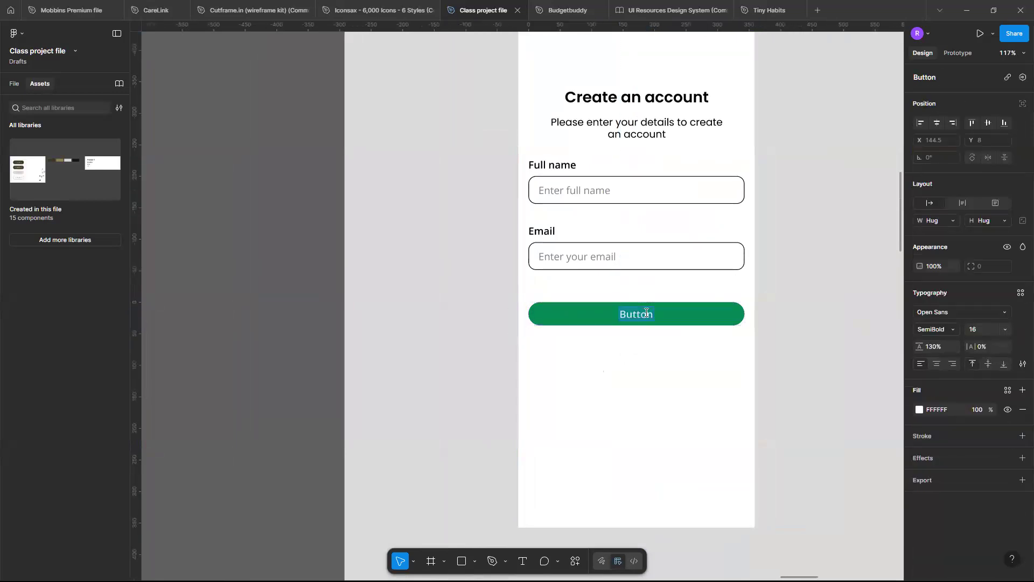
text(ccount)
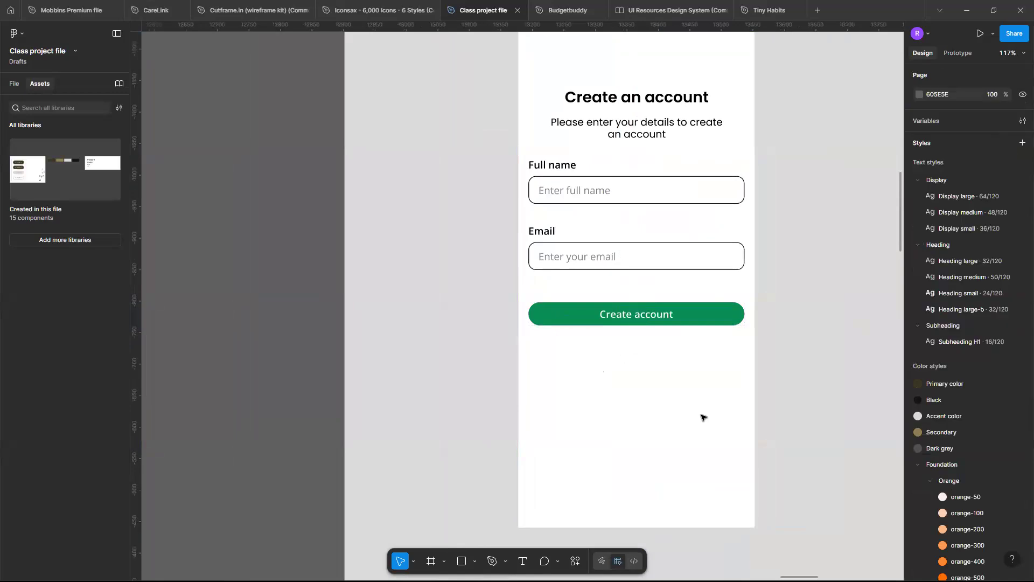
scroll(702, 417, down, 5)
scroll(703, 417, up, 3)
scroll(703, 417, left, 3)
scroll(702, 418, left, 2)
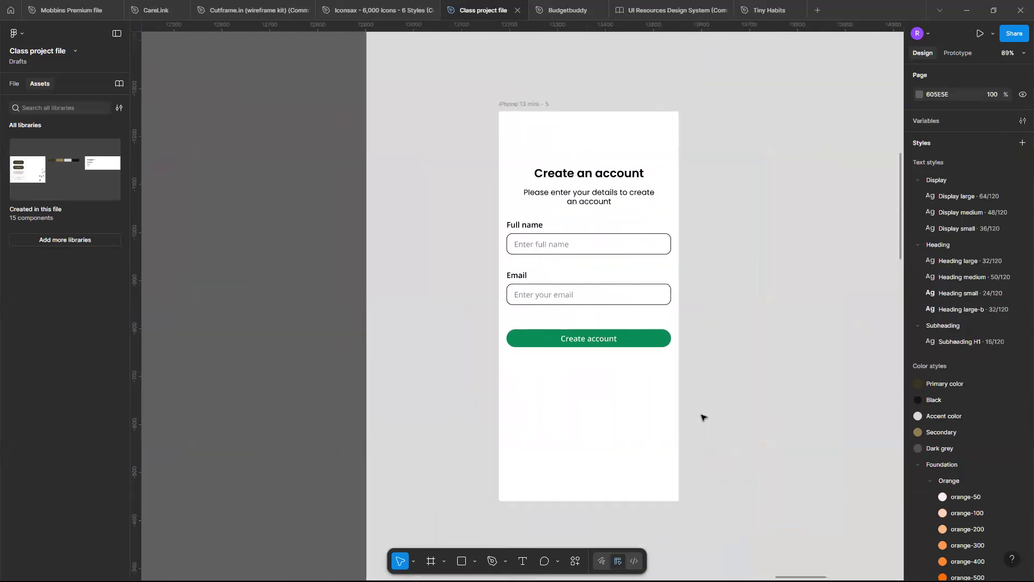
Wrap the field group and the Create account button in a vertical auto layout with a gap of 48.
scroll(703, 417, down, 2)
scroll(540, 206, up, 2)
click(533, 191)
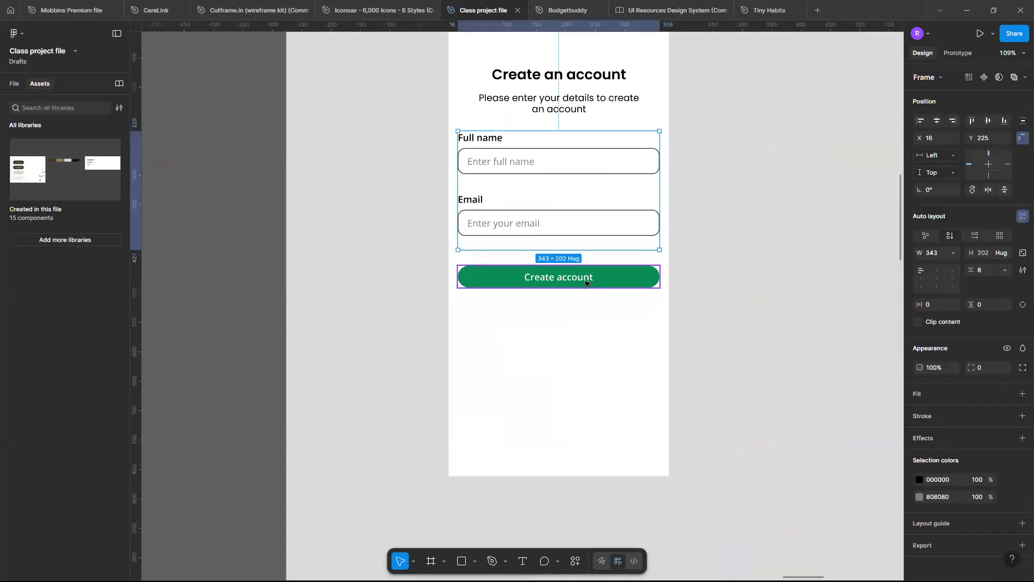
shift+click(586, 282)
key(shift+a)
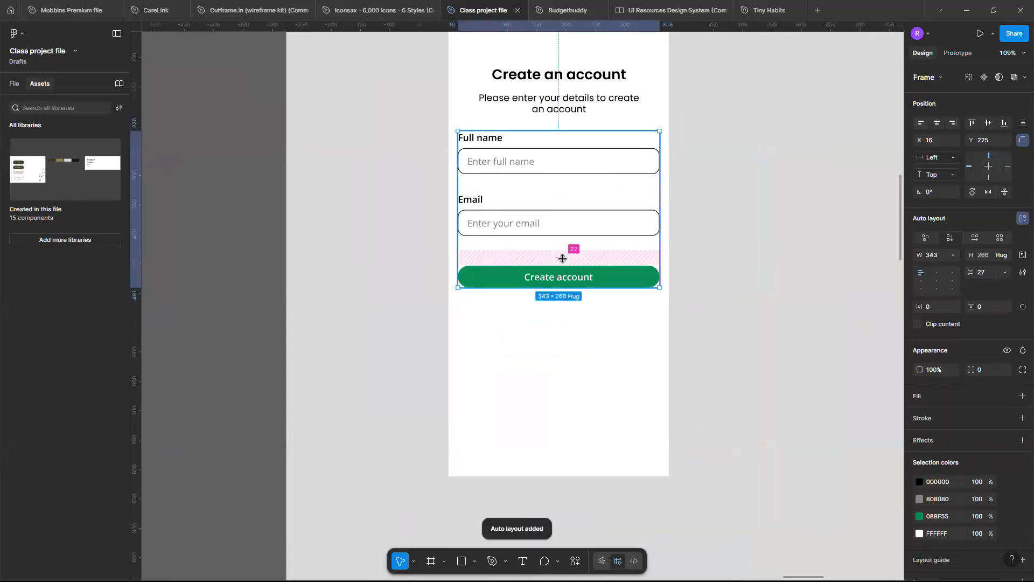
click(563, 258)
text(4)
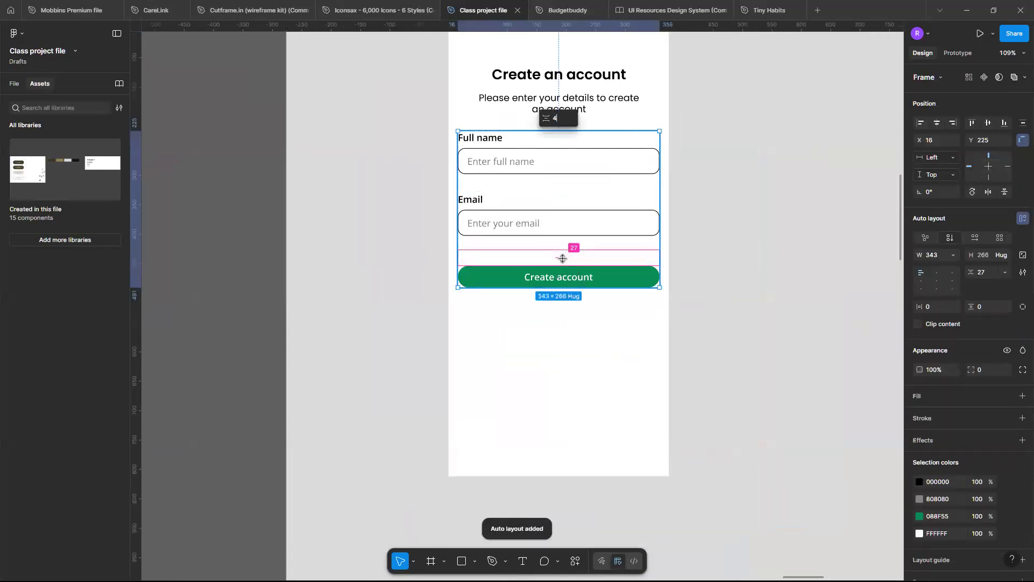
text(8)
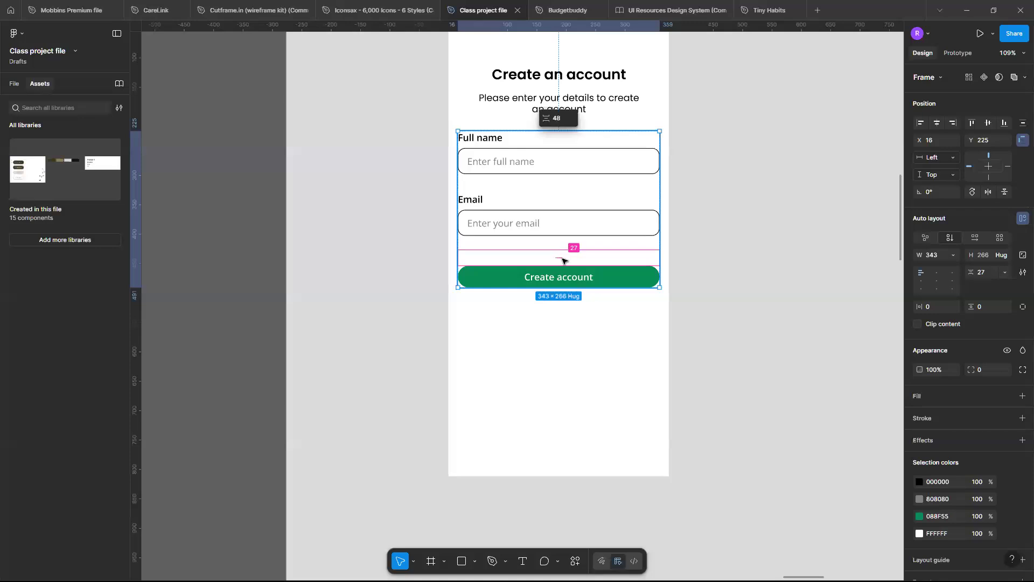
key(Return)
scroll(571, 382, down, 3)
scroll(572, 377, up, 2)
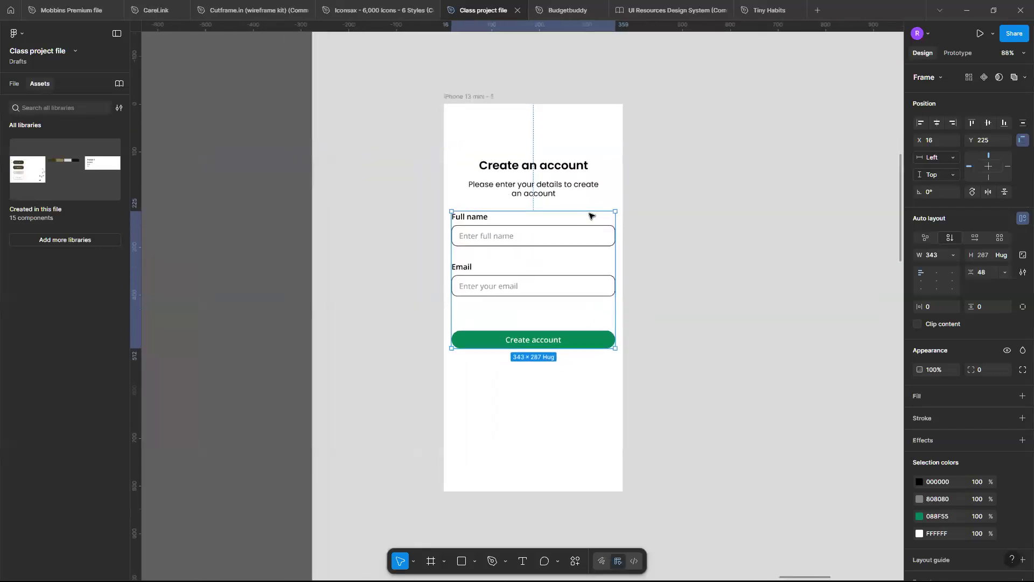
click(579, 423)
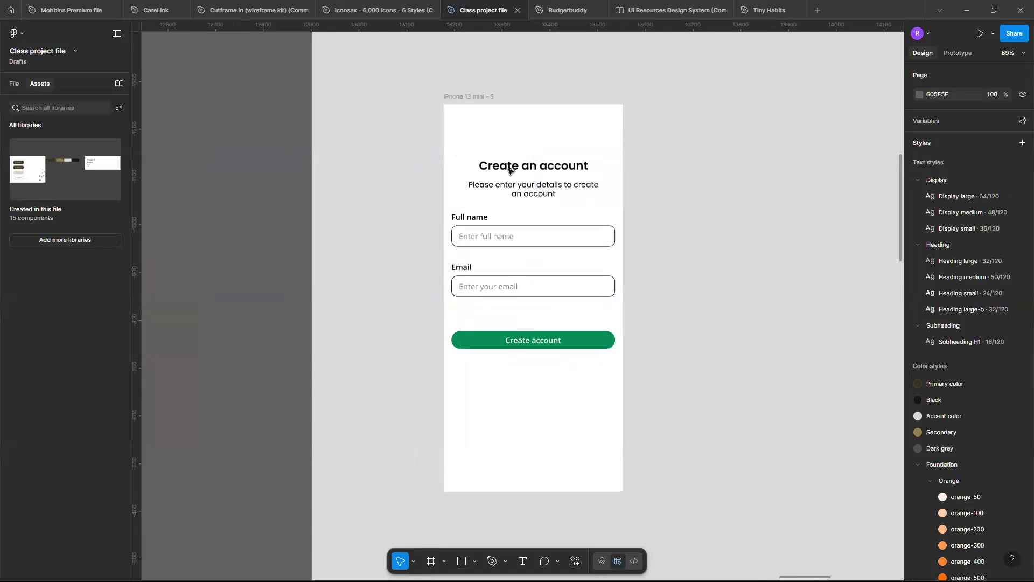
click(490, 167)
shift+click(530, 249)
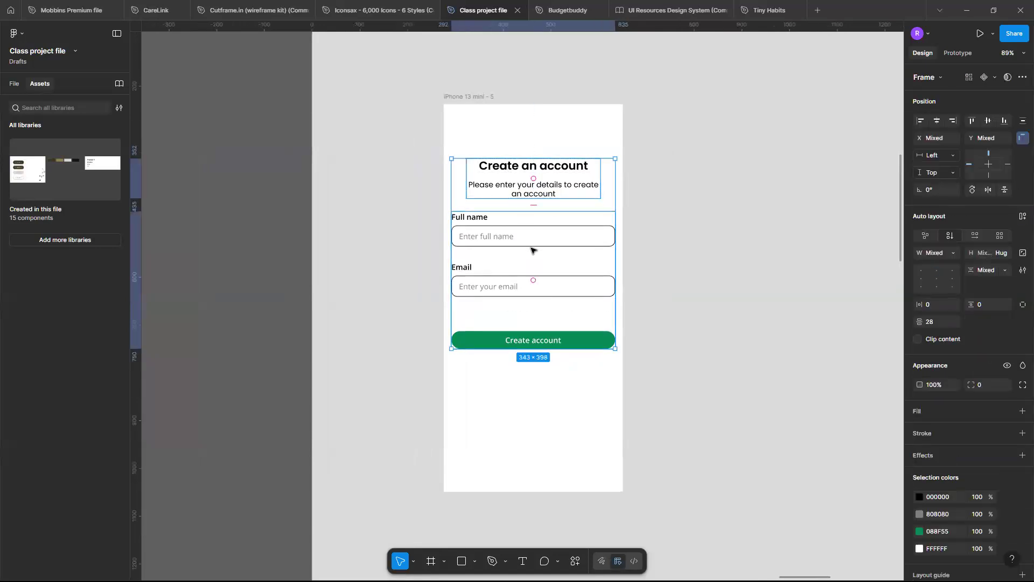
scroll(527, 377, up, 1)
click(533, 425)
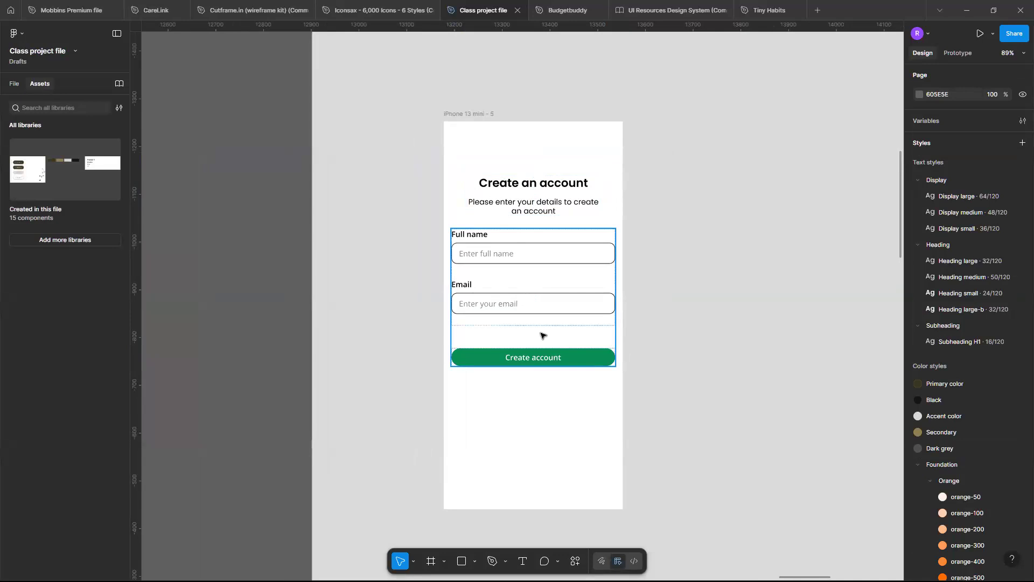
Combine the heading text group and the form group, including the button, into one auto layout frame.
click(571, 171)
click(565, 189)
click(565, 189)
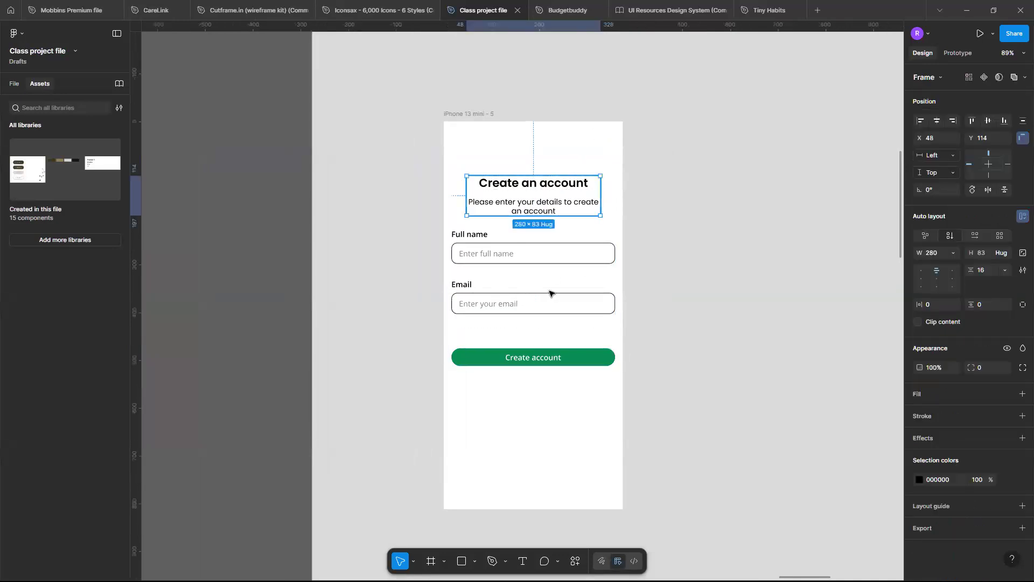
shift+click(550, 294)
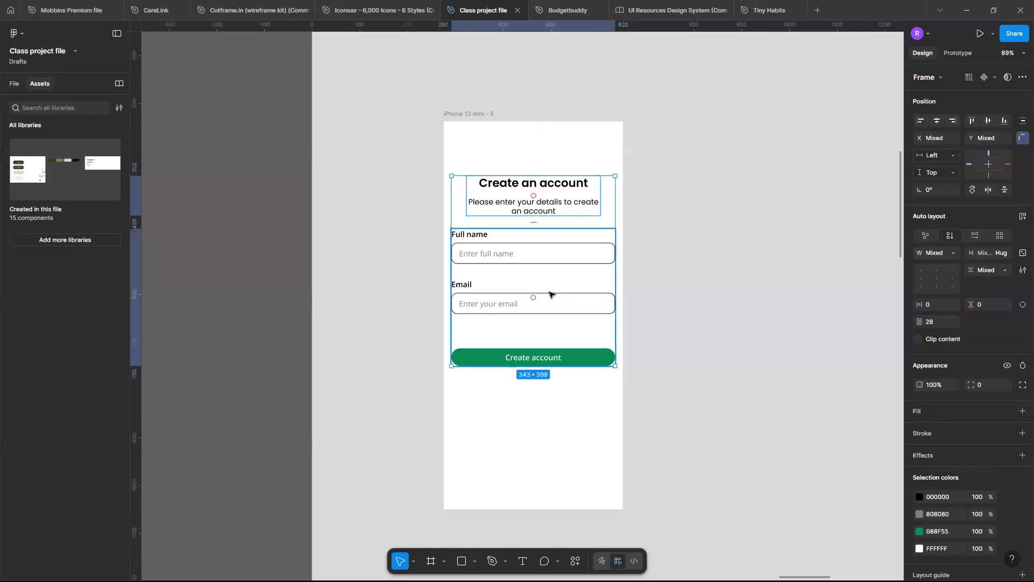
key(shift+a)
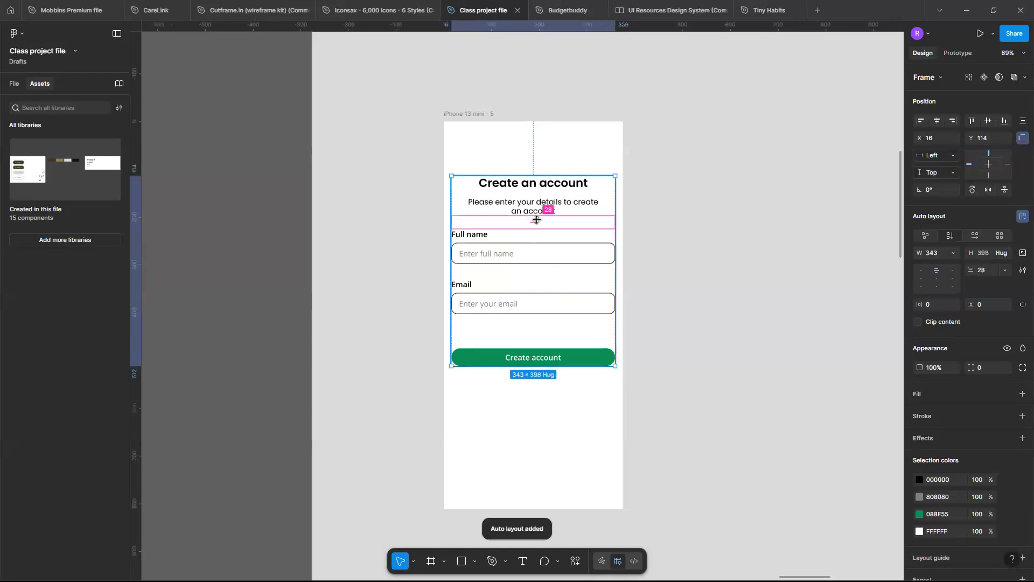
Try a gap of 32 between the heading text and the form, and settle on 48.
click(536, 220)
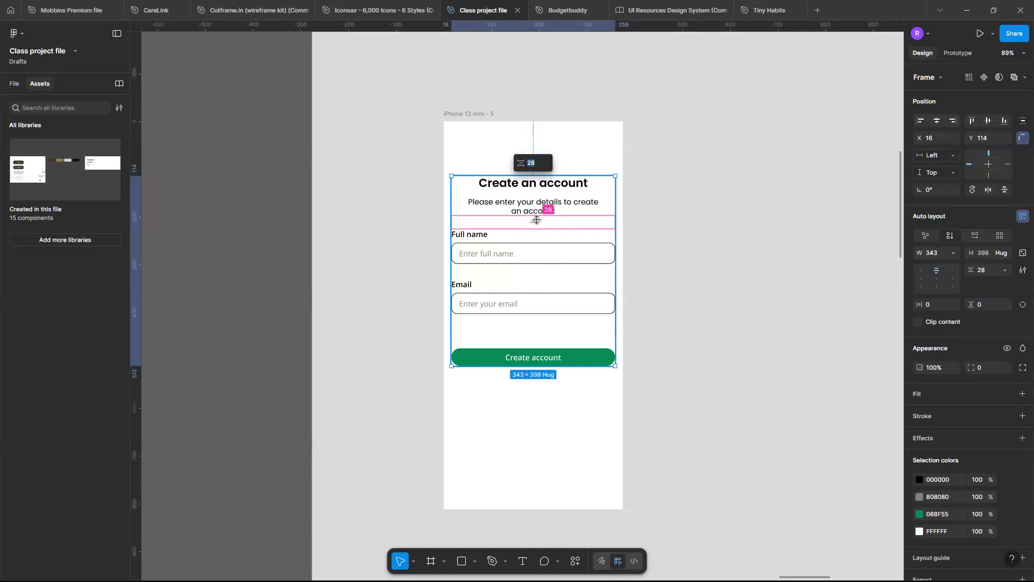
text(32)
key(Return)
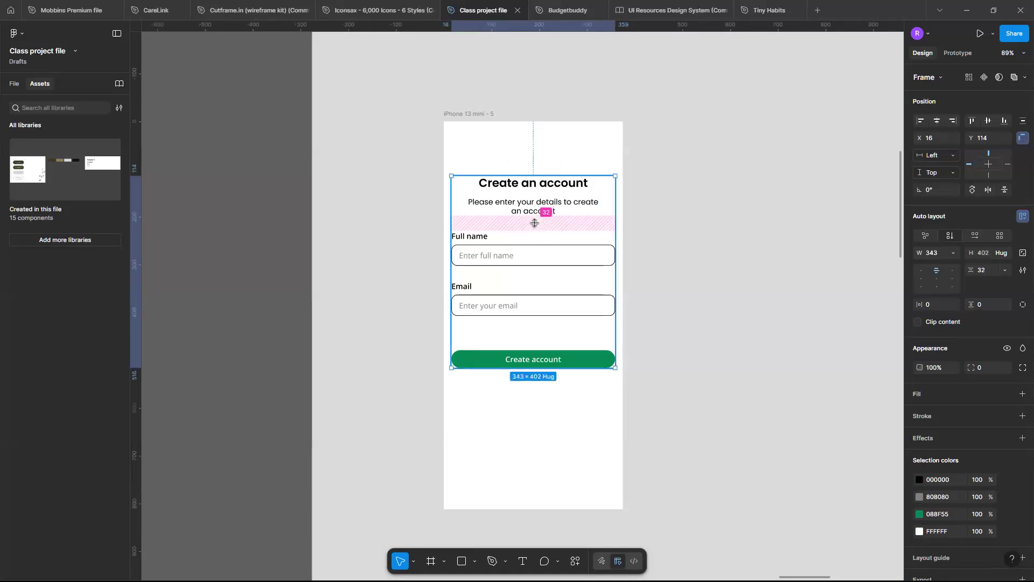
text(48)
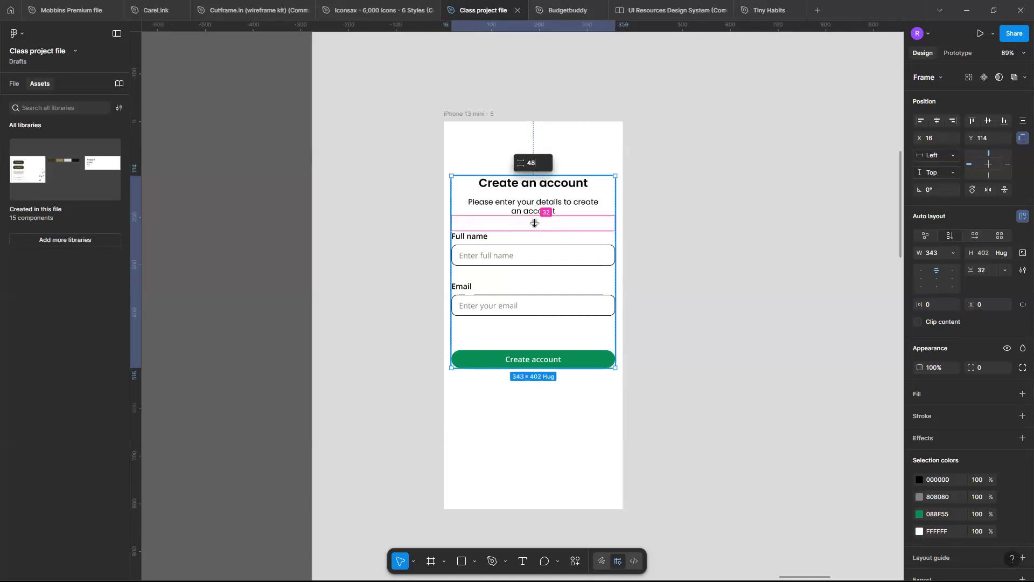
key(Return)
Centre the combined form horizontally in the phone frame, and try centring it vertically but undo the vertical alignment.
scroll(469, 321, down, 3)
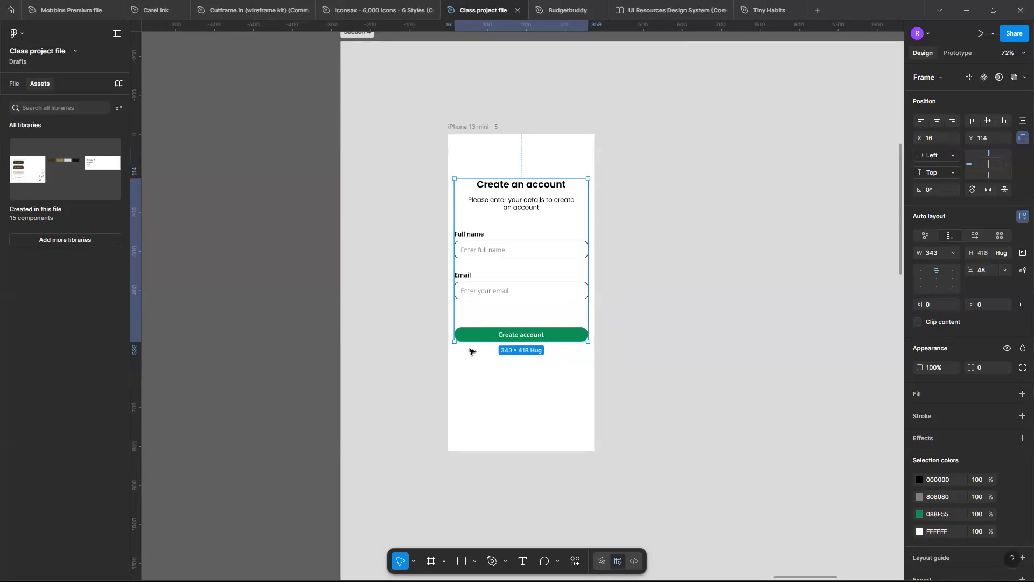
click(938, 121)
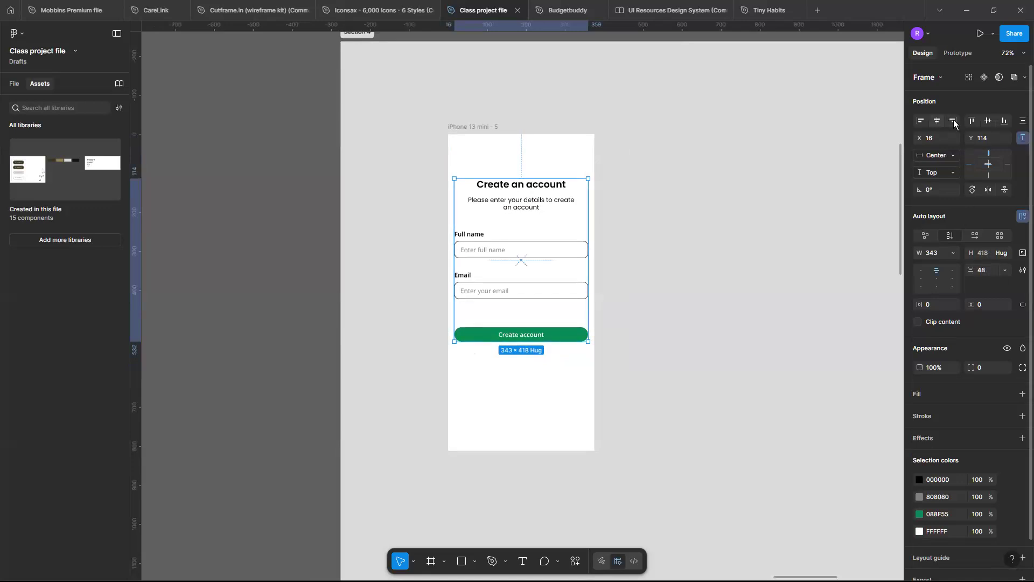
click(988, 121)
scroll(500, 272, down, 1)
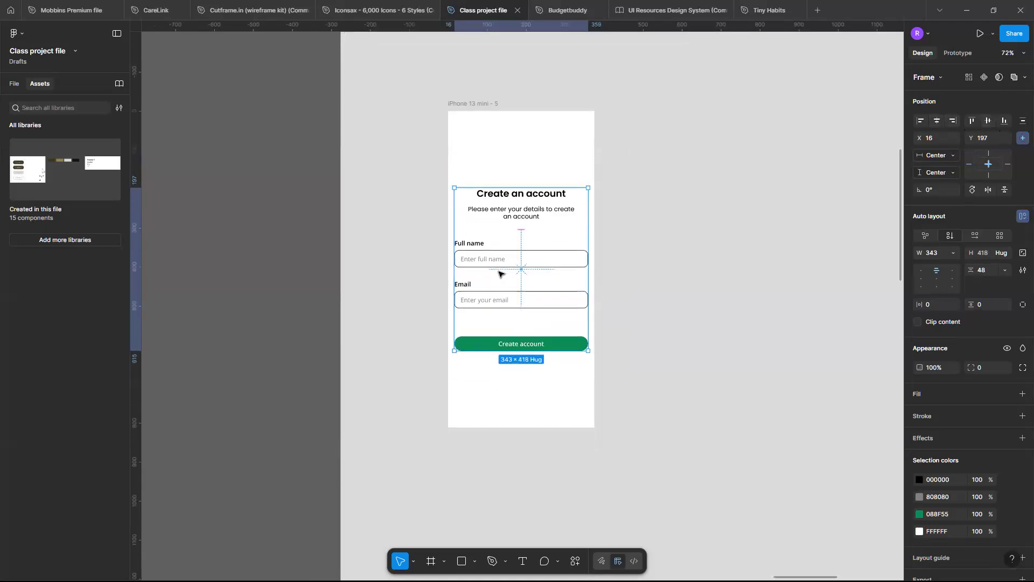
scroll(501, 273, down, 3)
scroll(498, 258, up, 3)
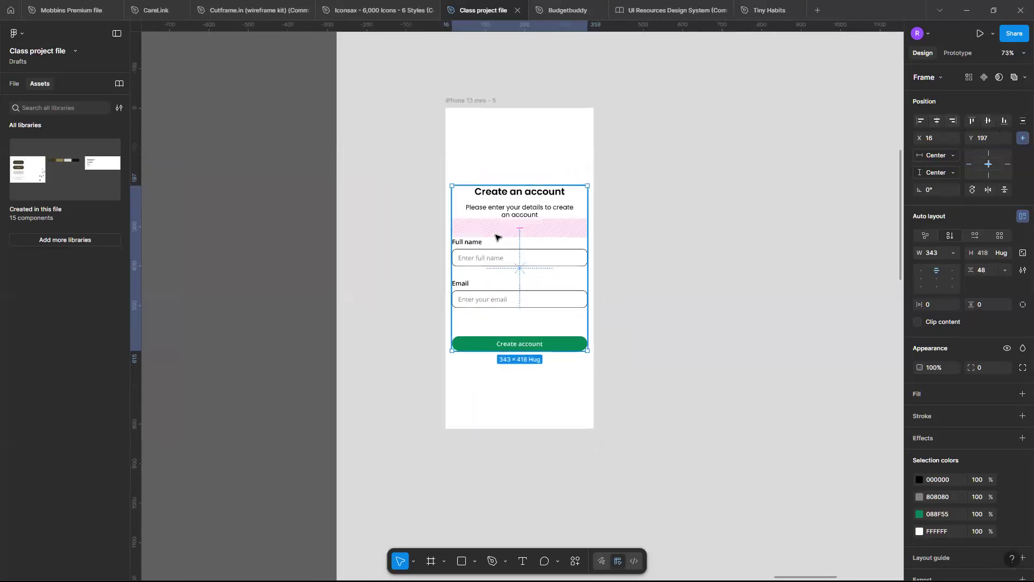
key(ctrl+z)
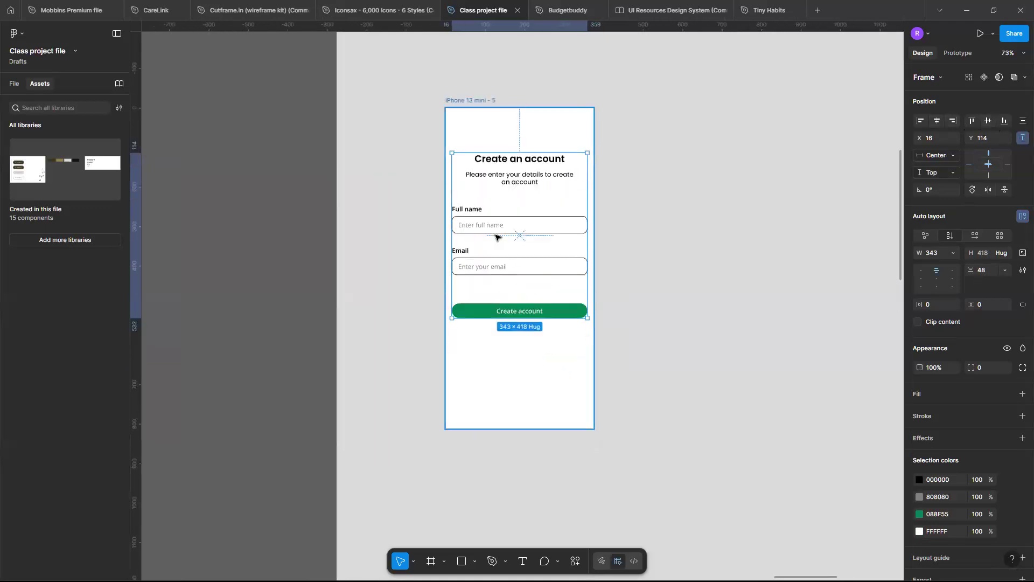
Duplicate the iPhone 13 mini frame holding the Create an account screen so the copy sits beside the original.
click(448, 102)
key(ctrl+d)
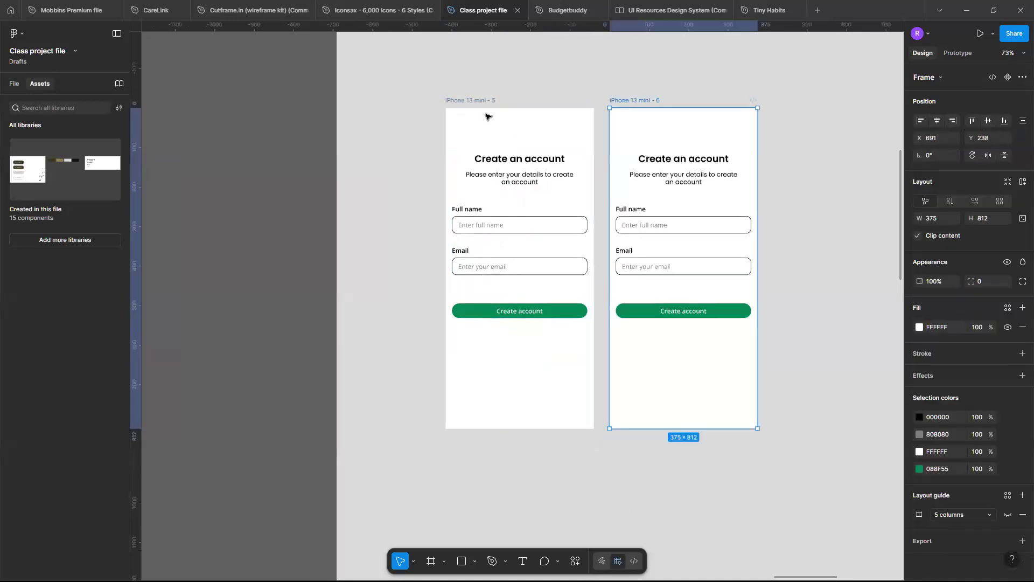
scroll(614, 181, right, 3)
scroll(614, 181, up, 3)
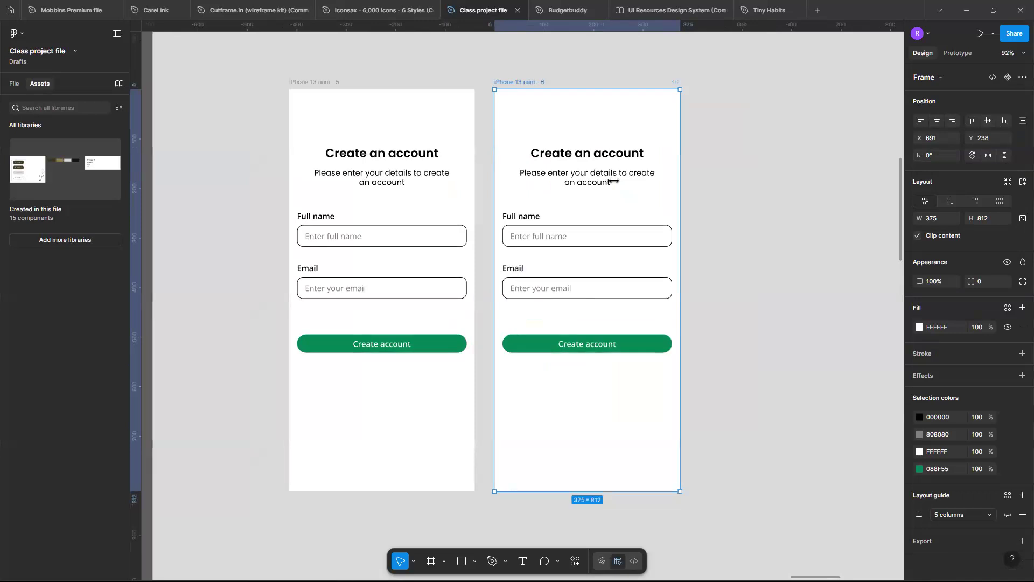
scroll(535, 203, left, 3)
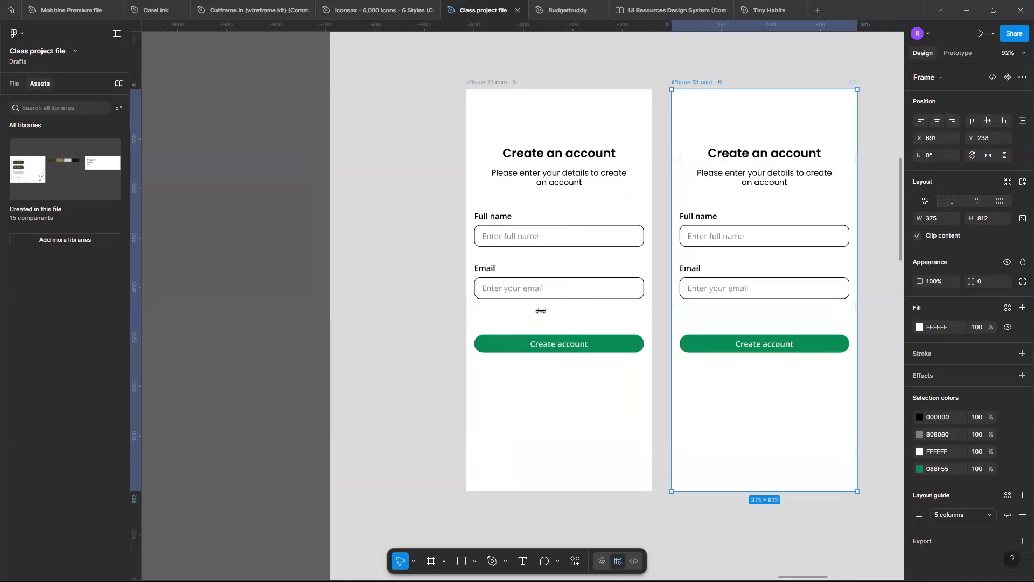
Examine the original Create an account screen, from its heading and fields to the empty area beneath the button.
scroll(541, 311, down, 2)
scroll(541, 310, up, 5)
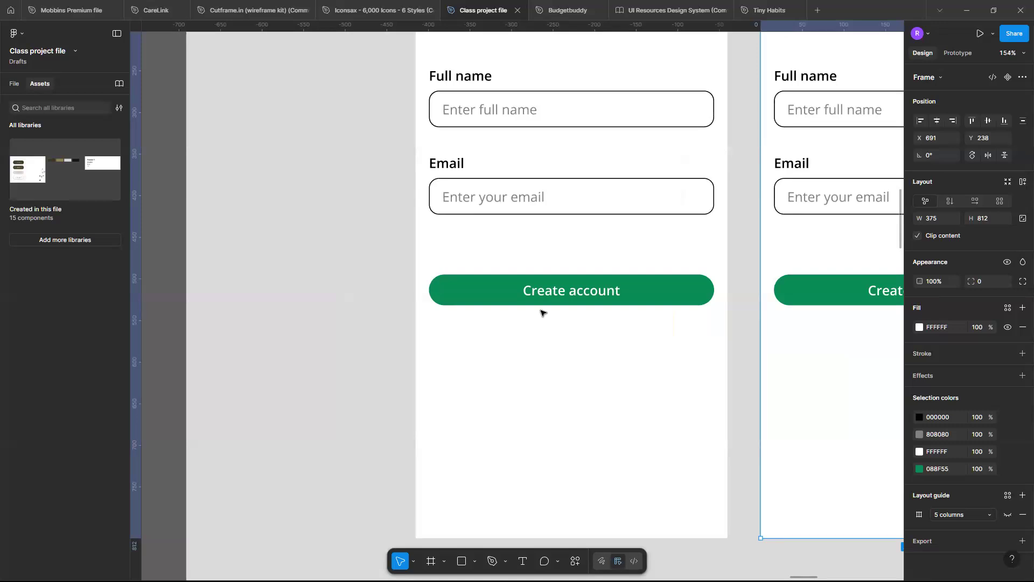
scroll(541, 312, down, 2)
scroll(541, 313, down, 5)
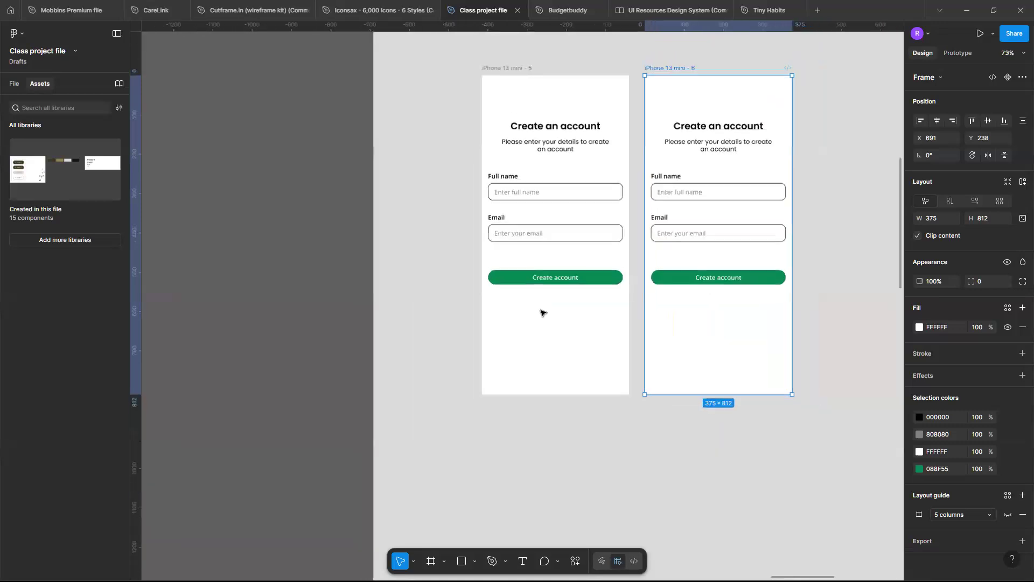
scroll(541, 313, up, 5)
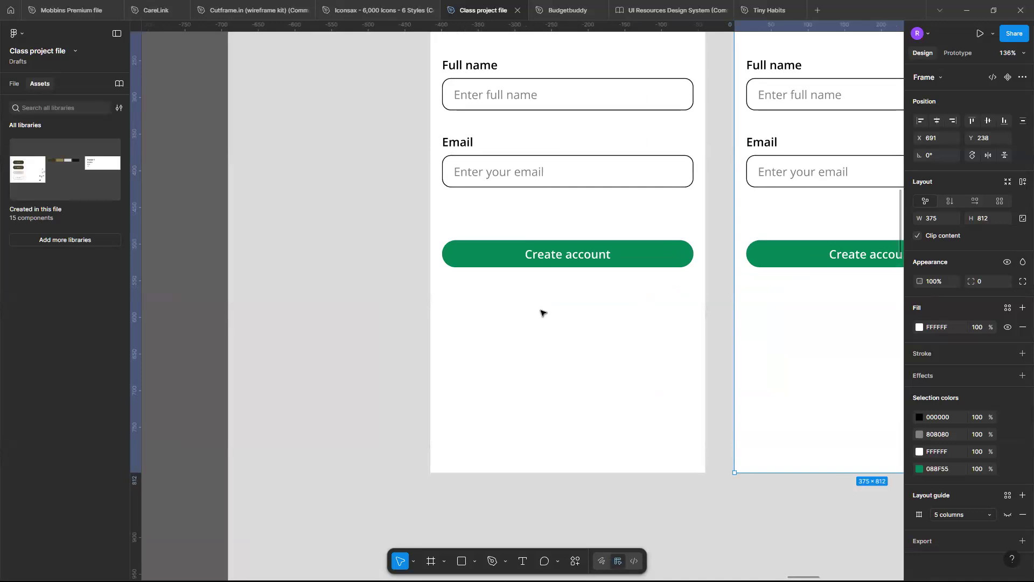
scroll(541, 312, up, 5)
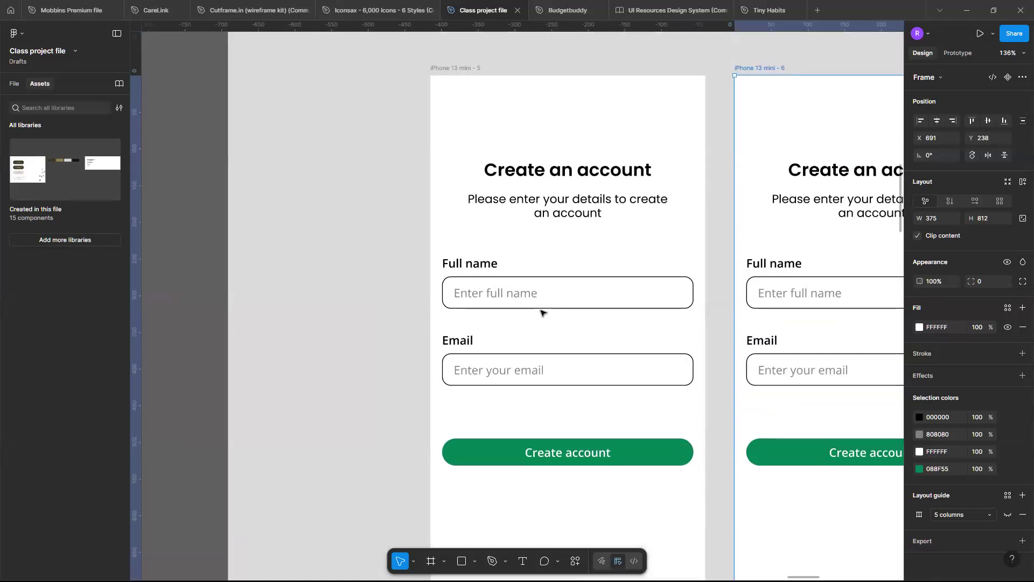
scroll(542, 312, down, 1)
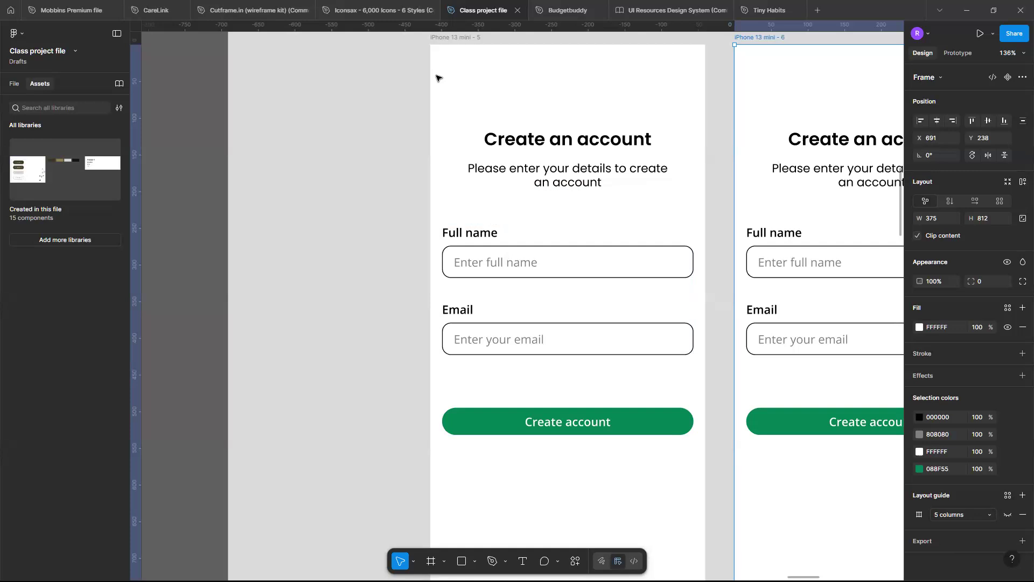
scroll(437, 77, down, 4)
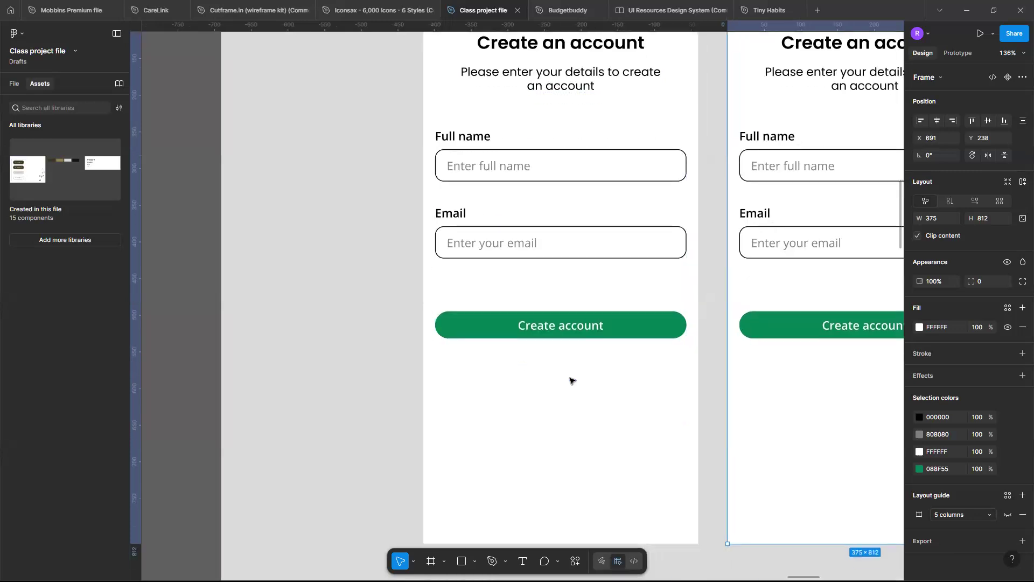
scroll(572, 381, down, 3)
scroll(572, 381, up, 3)
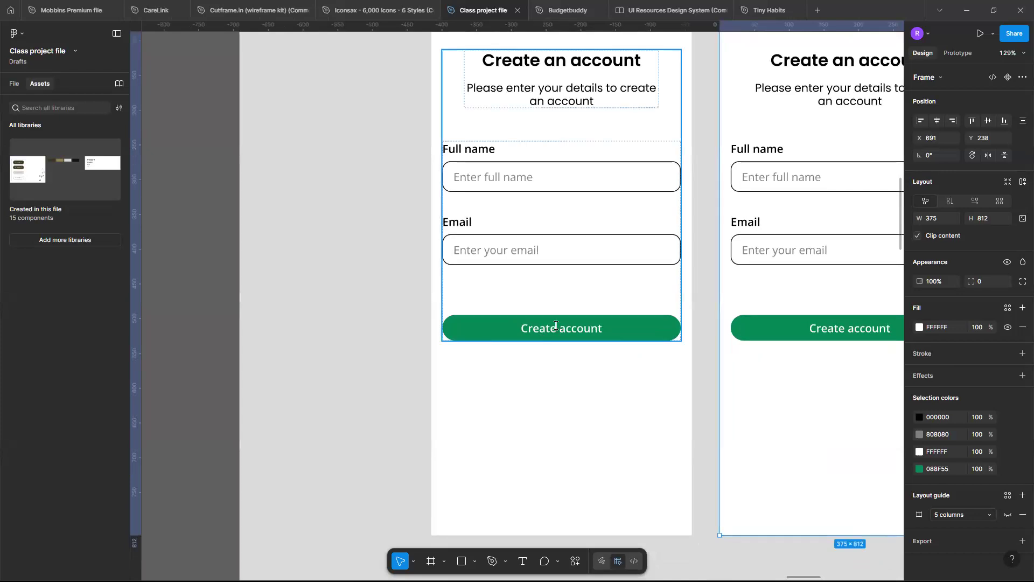
Add the text "Already have an account? Log in" beneath the Create account button in the original frame.
key(t)
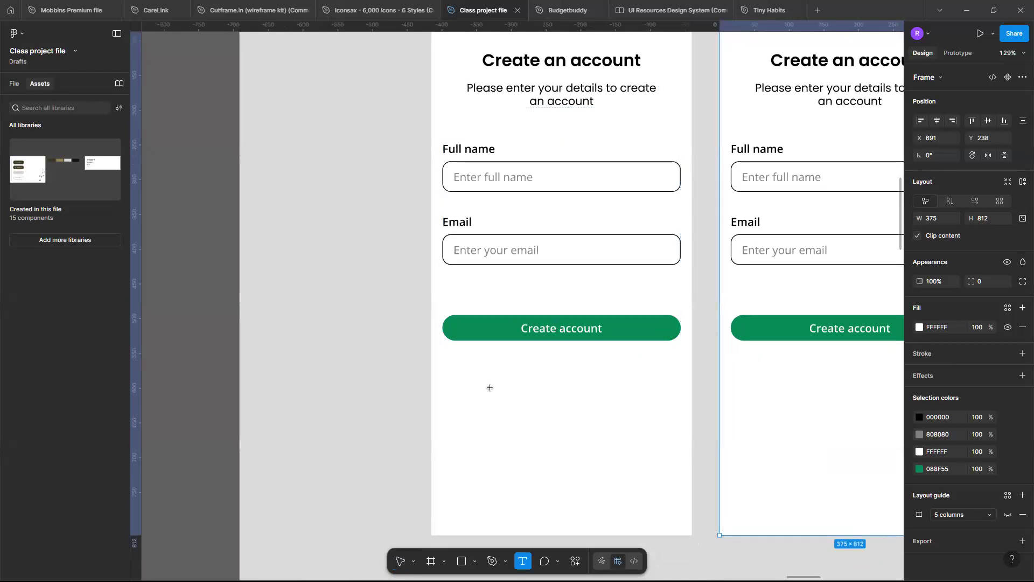
click(488, 357)
text(A)
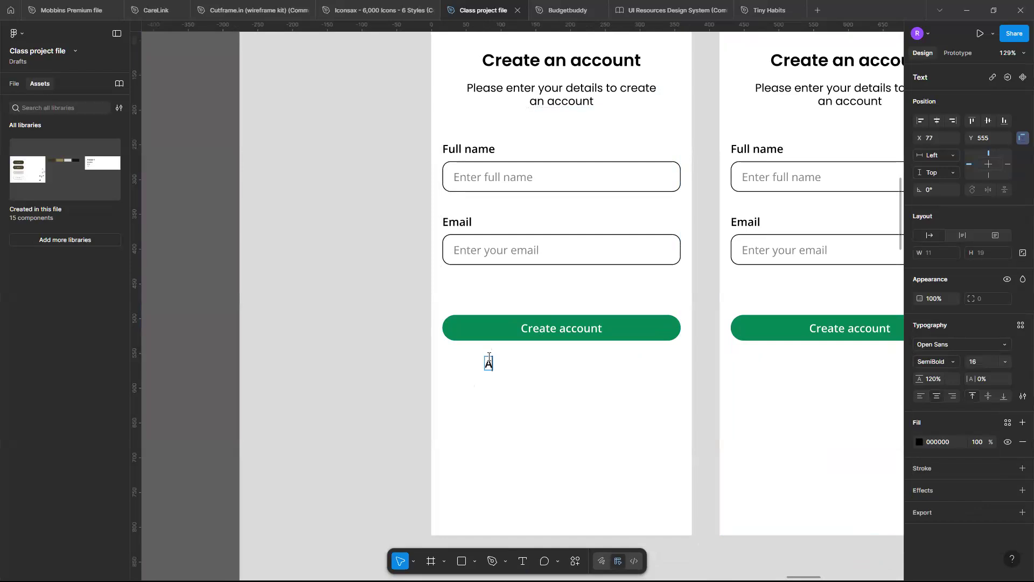
text(lready have an account?)
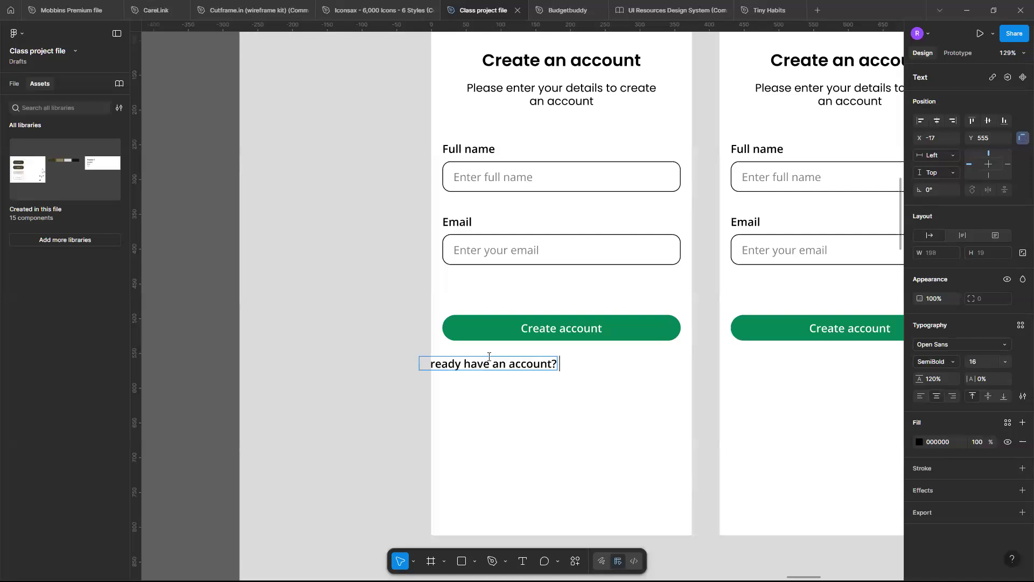
text( L)
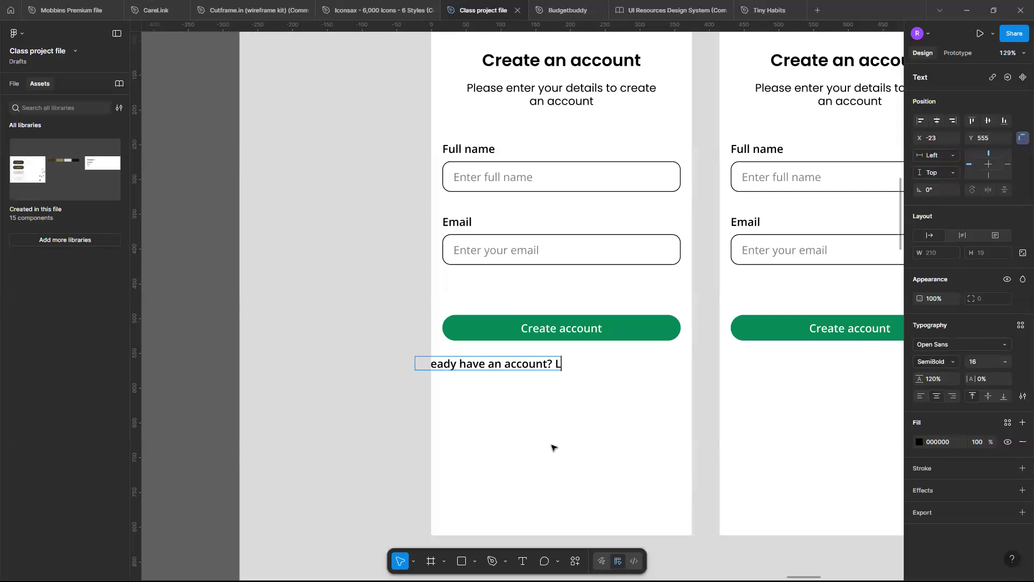
text(og in)
key(Escape)
drag(548, 364, 596, 366)
Set the font size of the "Already have an account? Log in" text to 12.
scroll(596, 365, up, 5)
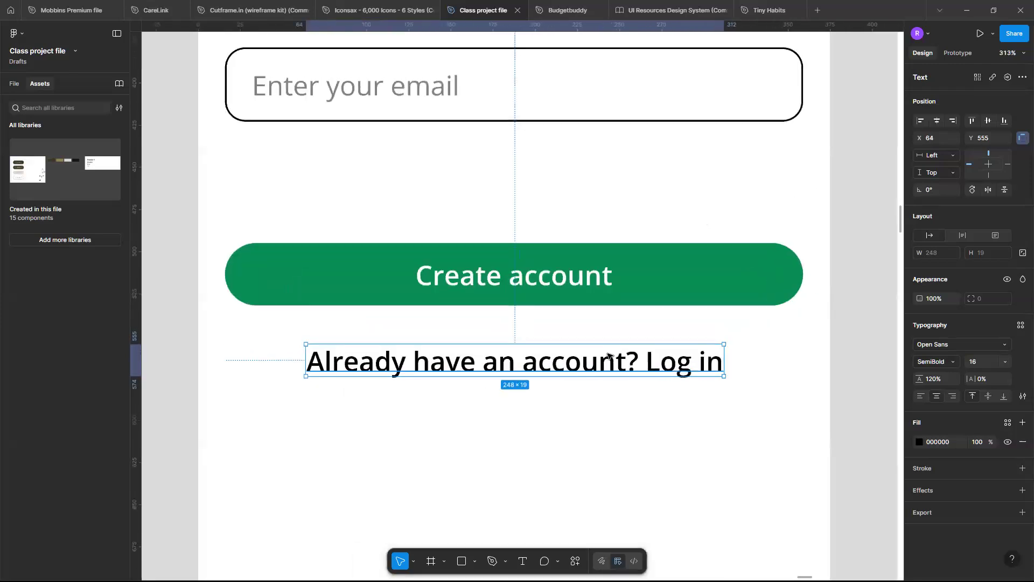
scroll(608, 356, down, 5)
scroll(608, 355, left, 2)
scroll(606, 356, up, 3)
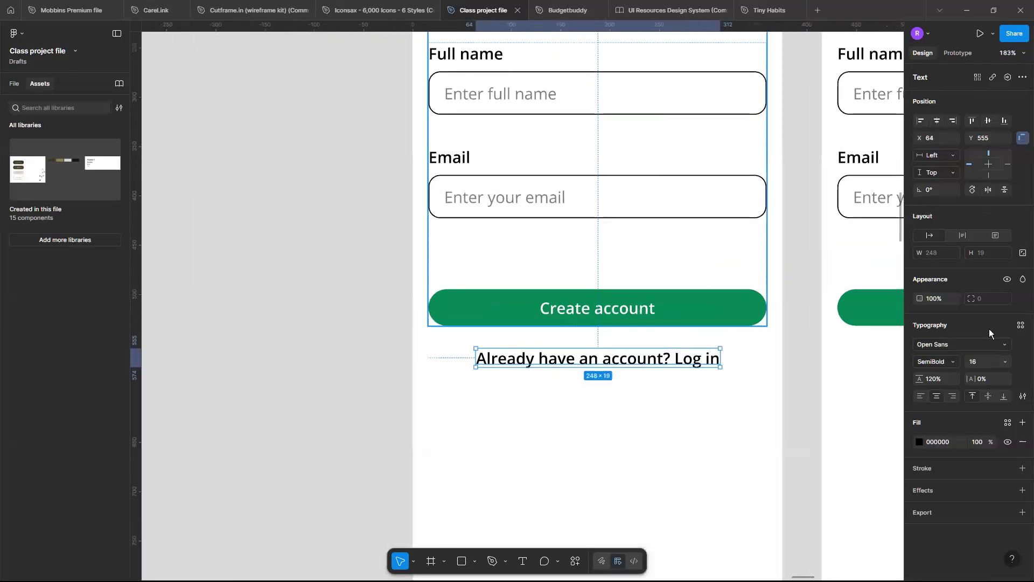
click(1005, 362)
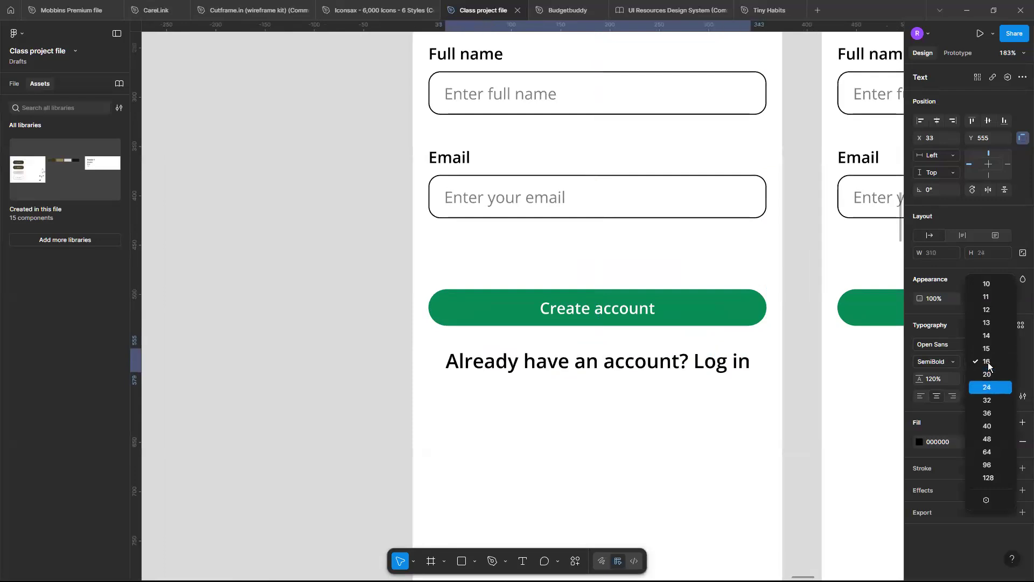
click(986, 309)
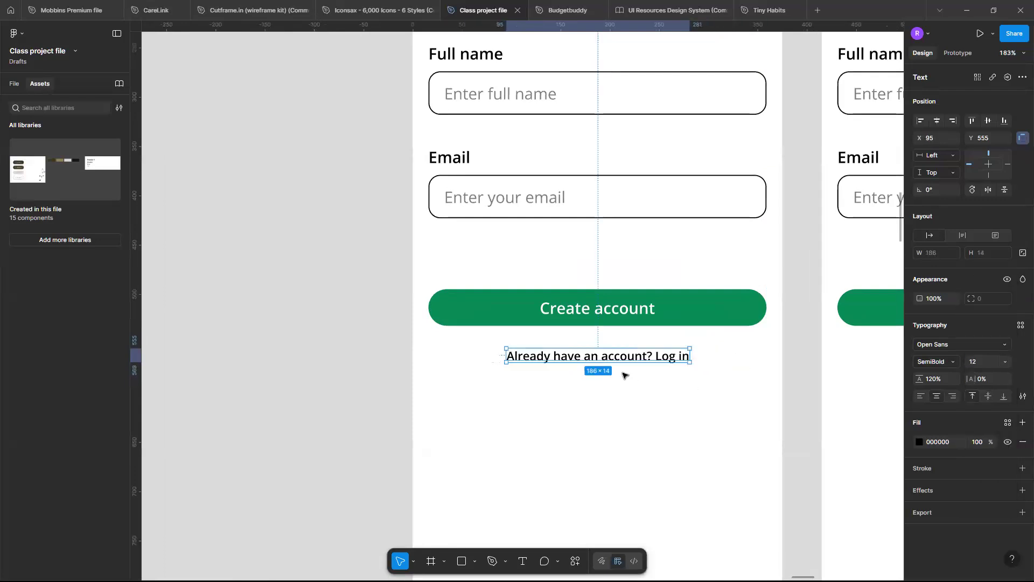
Move the log-in prompt up to Y 540, close beneath the Create account button, and centre it horizontally in the frame.
scroll(623, 375, up, 4)
scroll(624, 372, up, 1)
scroll(624, 377, down, 1)
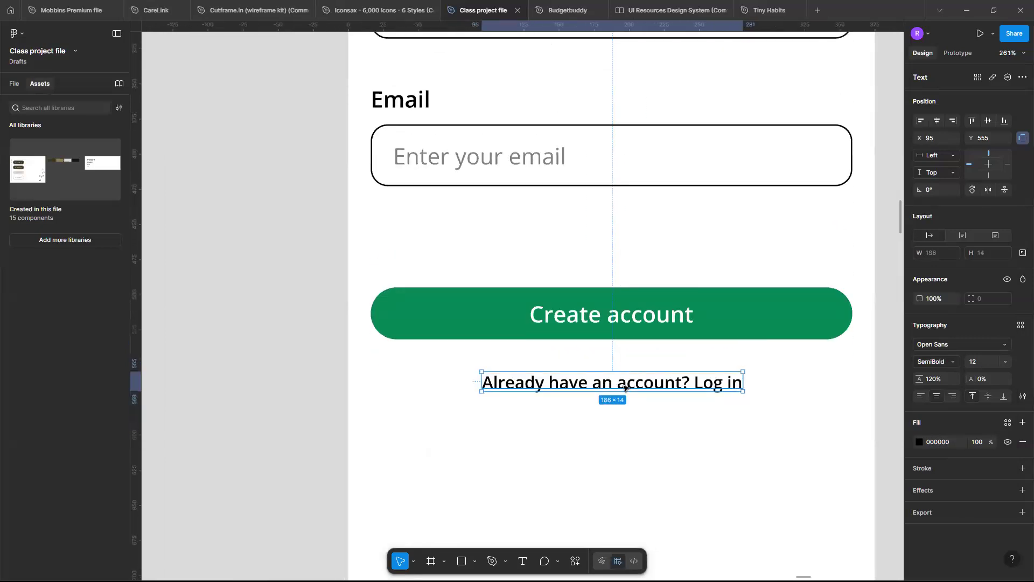
drag(619, 372, 621, 364)
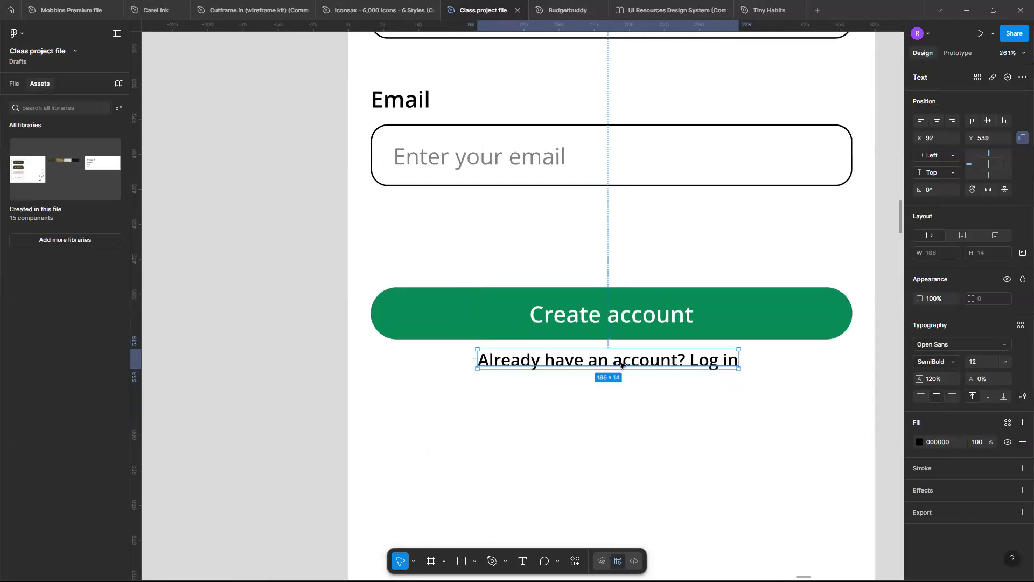
key(alt)
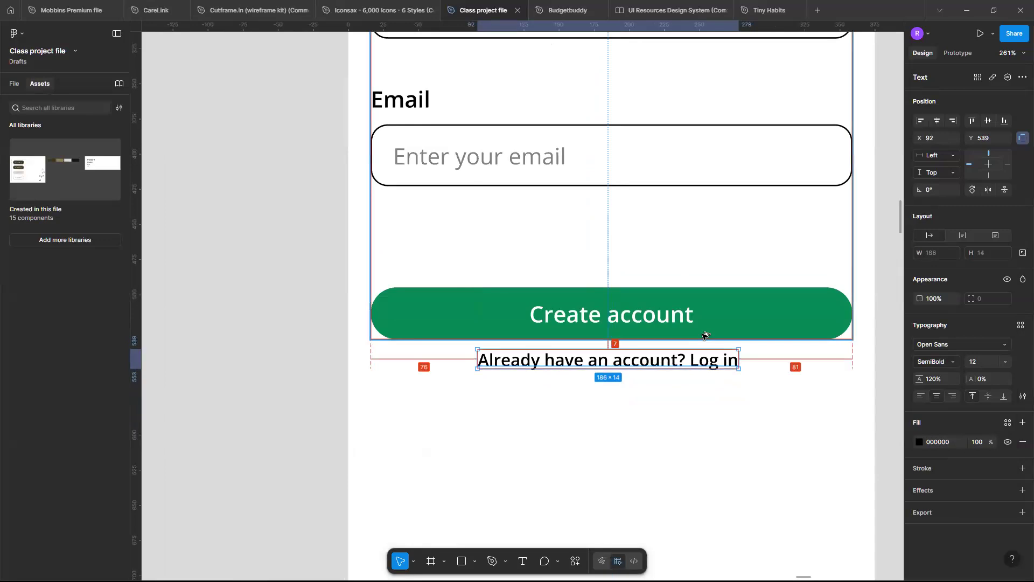
key(Down)
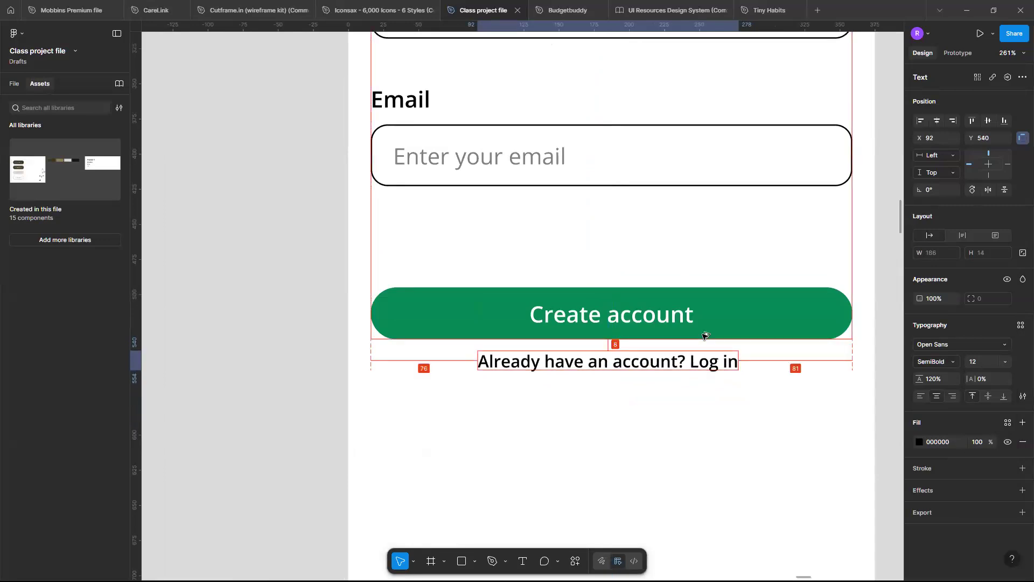
click(935, 122)
double_click(704, 367)
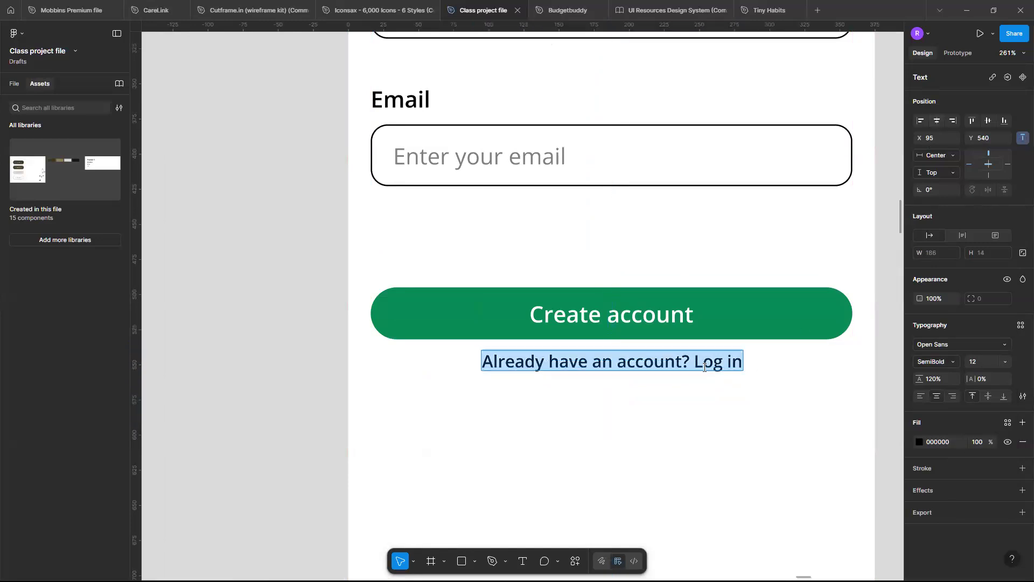
click(693, 362)
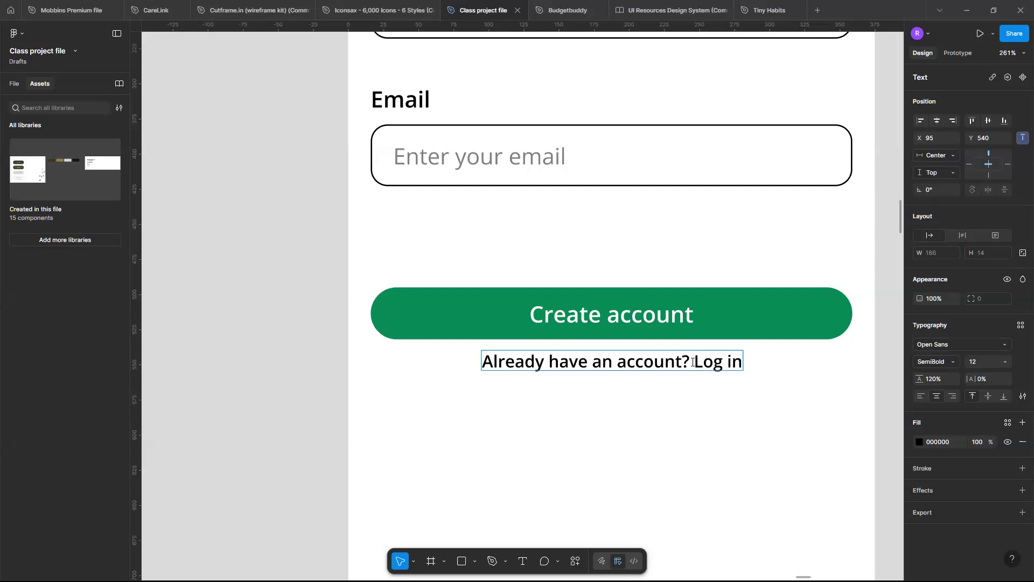
Set the horizontal and vertical padding of the default Tertiary variant in the Button component set to 0.
scroll(693, 362, down, 10)
scroll(355, 413, left, 5)
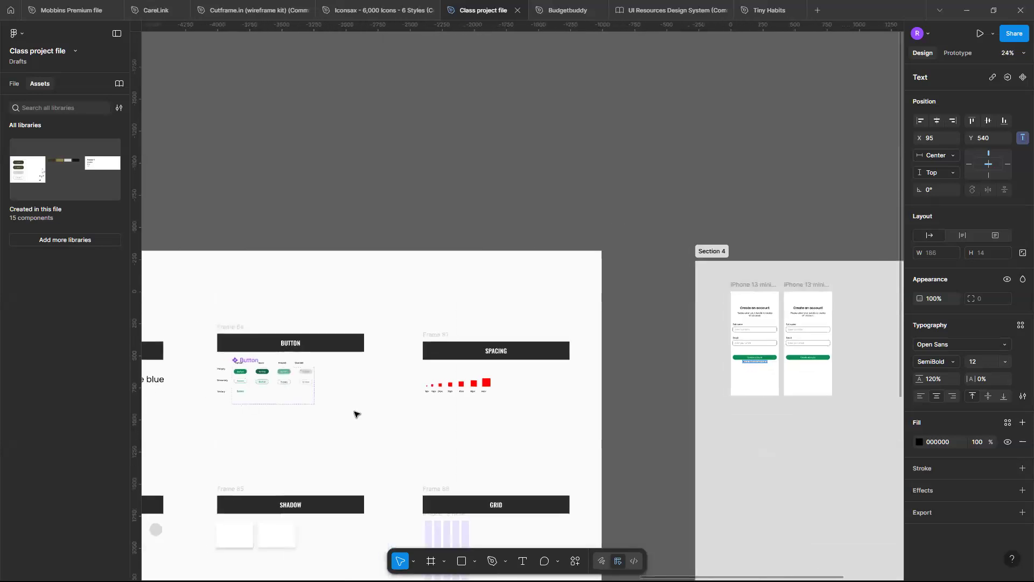
scroll(427, 400, up, 5)
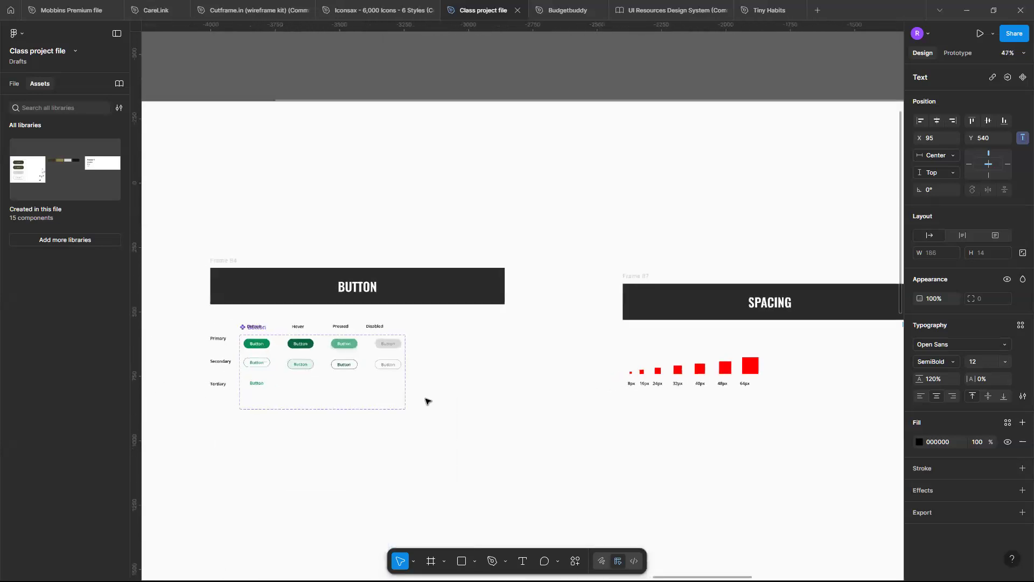
scroll(427, 400, left, 4)
scroll(452, 384, up, 8)
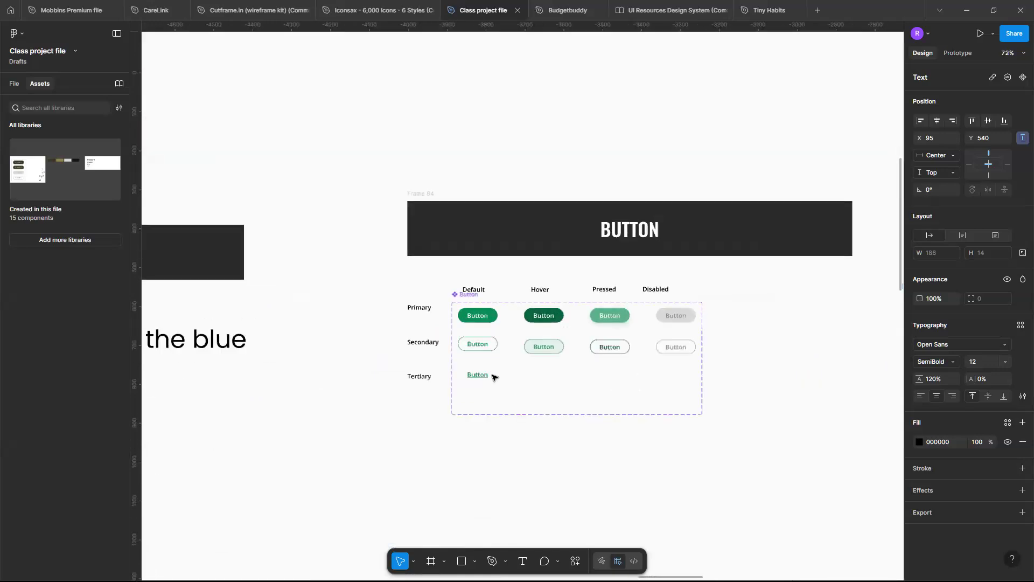
scroll(465, 380, up, 10)
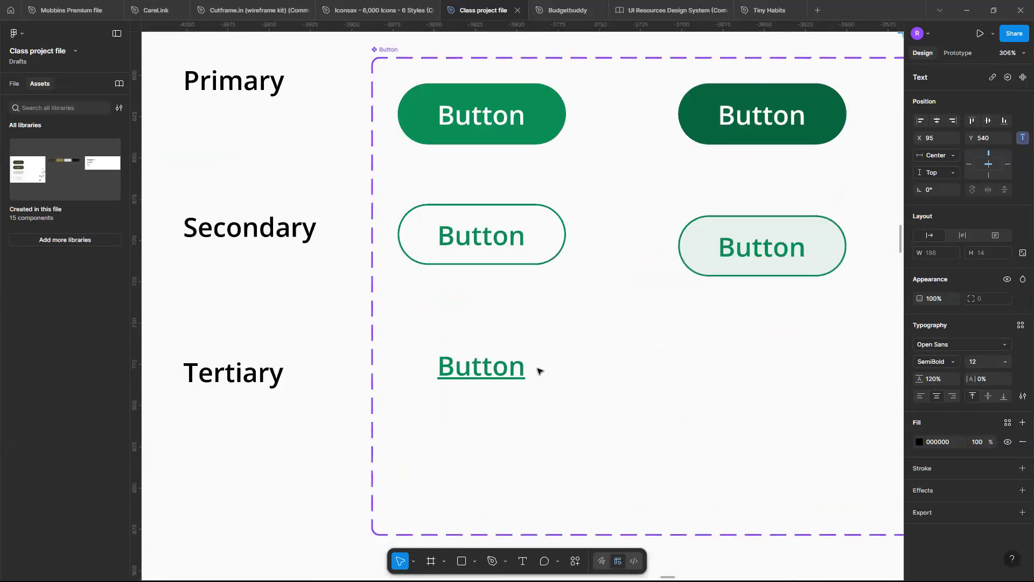
click(520, 362)
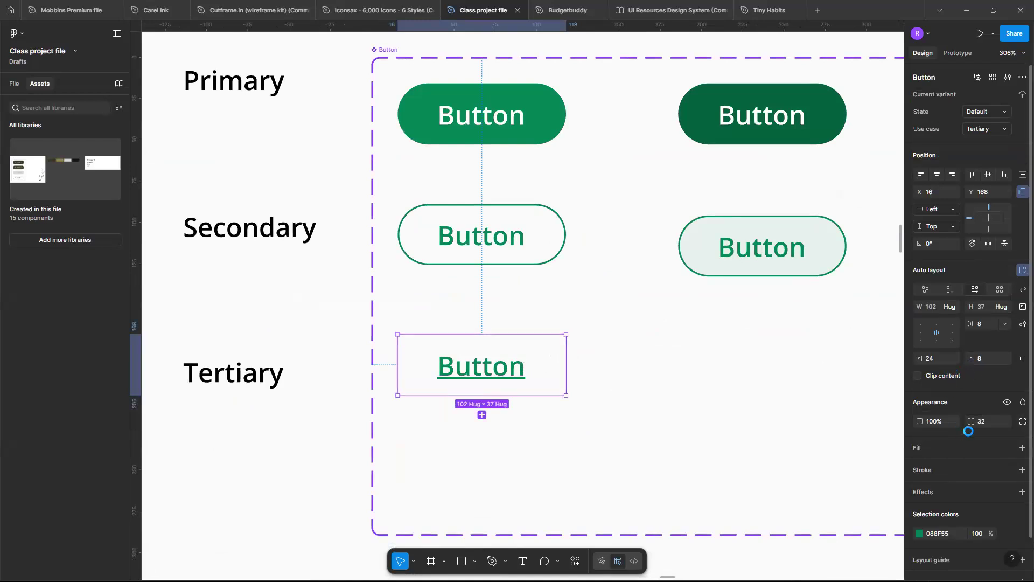
click(949, 362)
text(0)
key(Return)
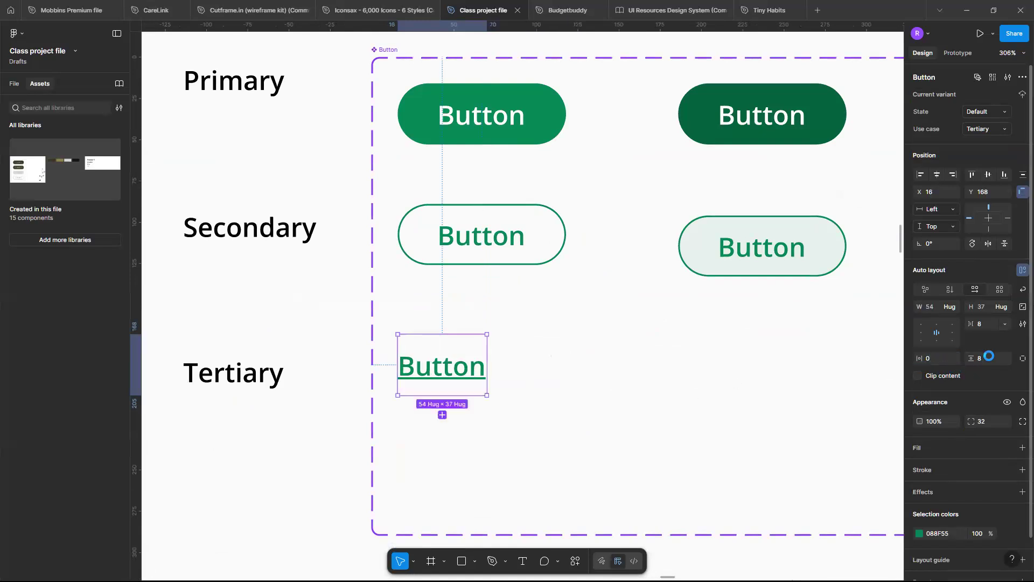
text(0)
key(Return)
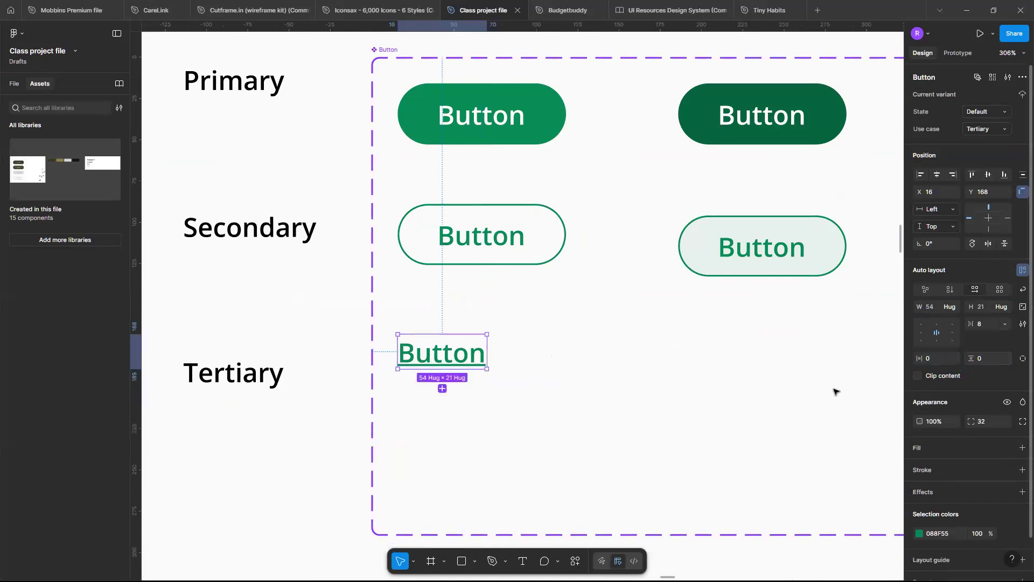
Paste a default Tertiary button instance beneath the "Already have an account? Log in" text in the original frame.
scroll(835, 392, down, 5)
scroll(835, 391, down, 10)
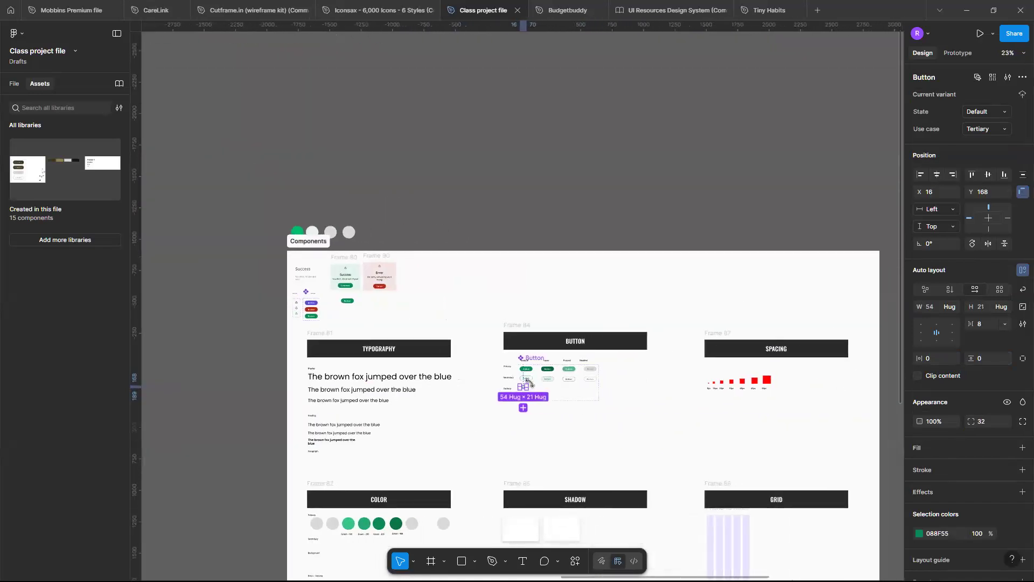
scroll(530, 383, down, 3)
scroll(517, 377, right, 5)
scroll(500, 376, up, 6)
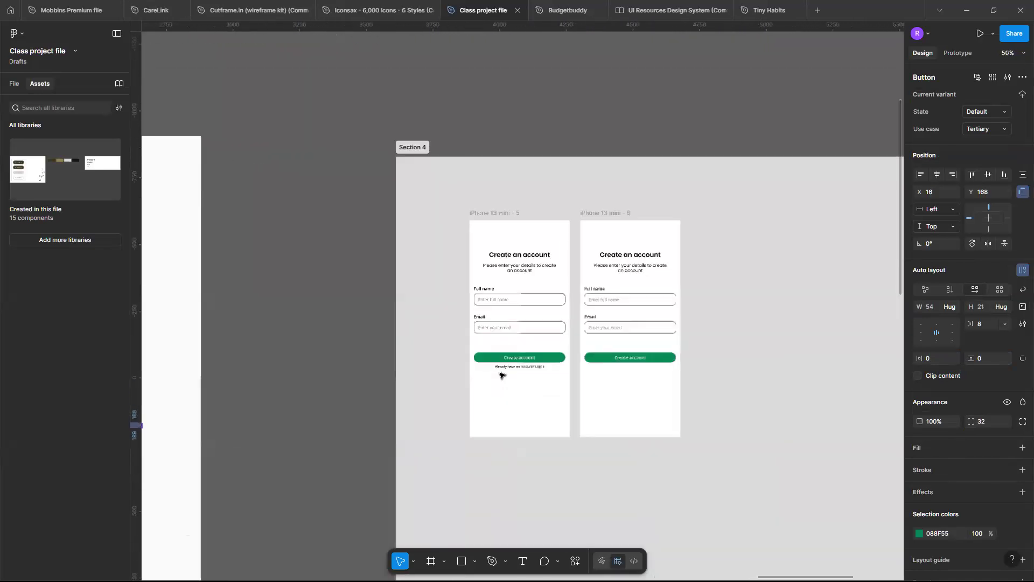
scroll(500, 376, up, 6)
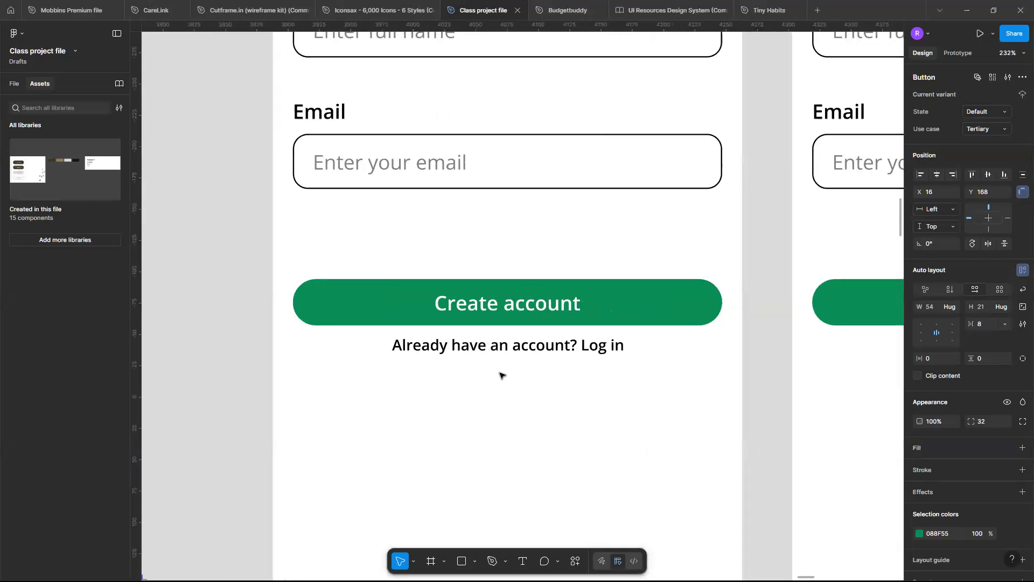
key(ctrl+v)
drag(531, 306, 618, 394)
Change the pasted tertiary button's label to "Log in" and set its font size to 12.
double_click(618, 394)
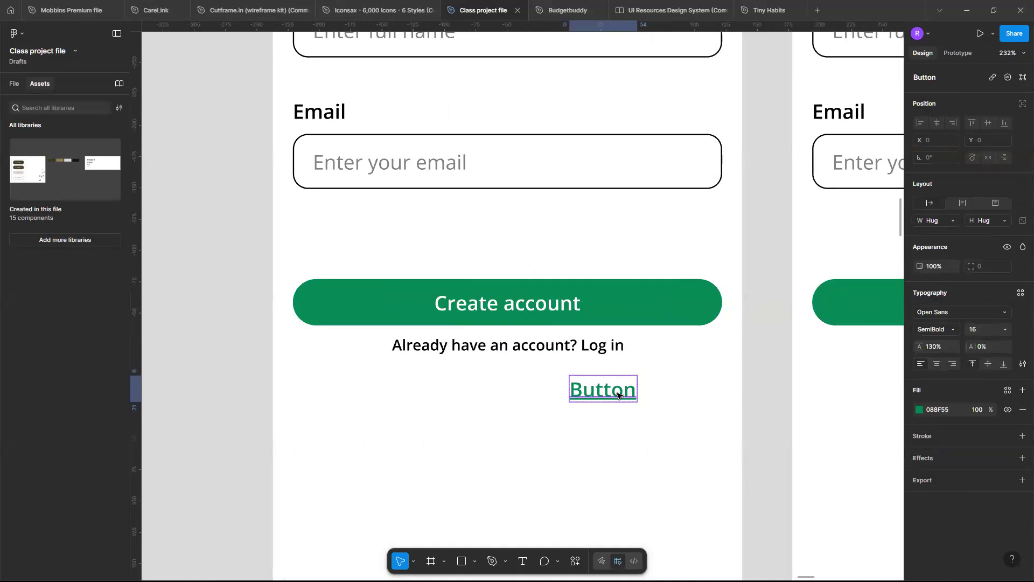
double_click(619, 392)
text(L)
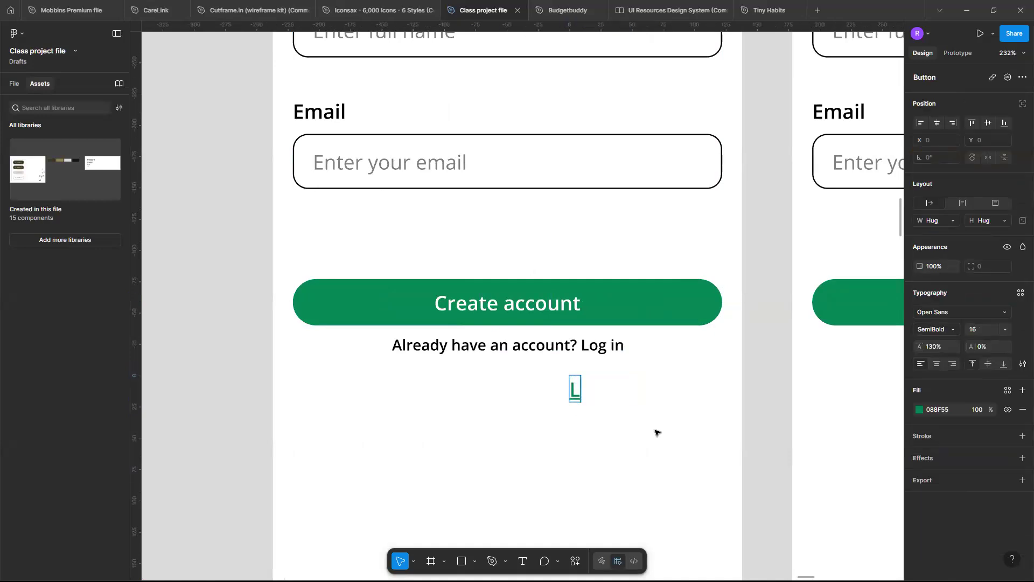
text(og in)
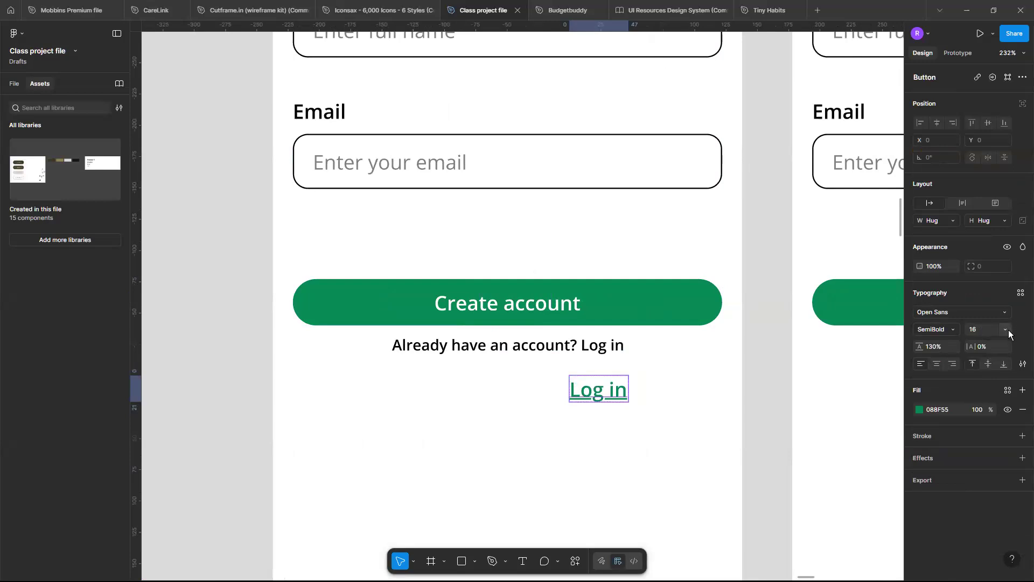
click(1005, 329)
click(977, 278)
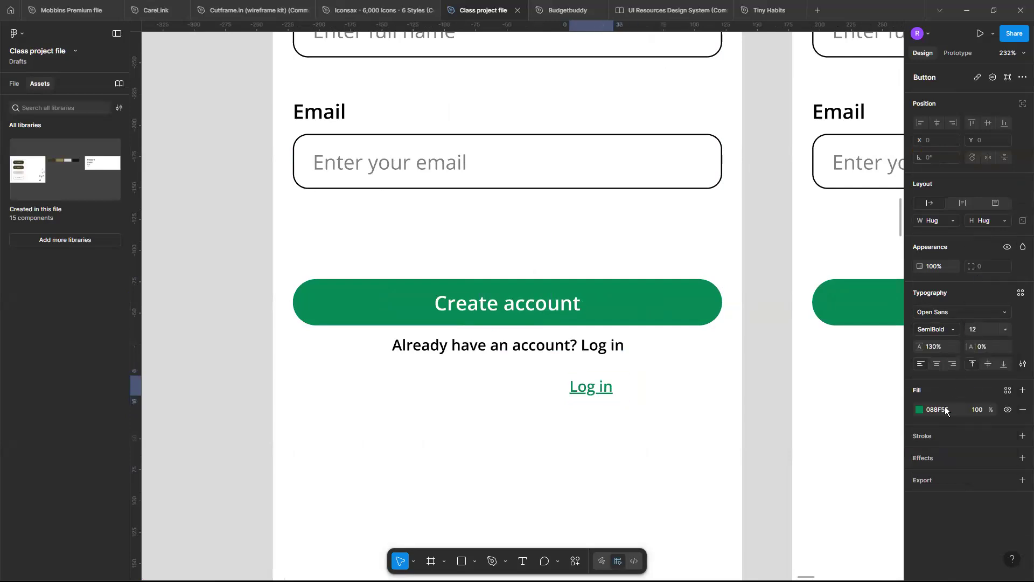
Inspect the Log in button's underlined label up close and check its auto layout settings.
scroll(573, 412, up, 2)
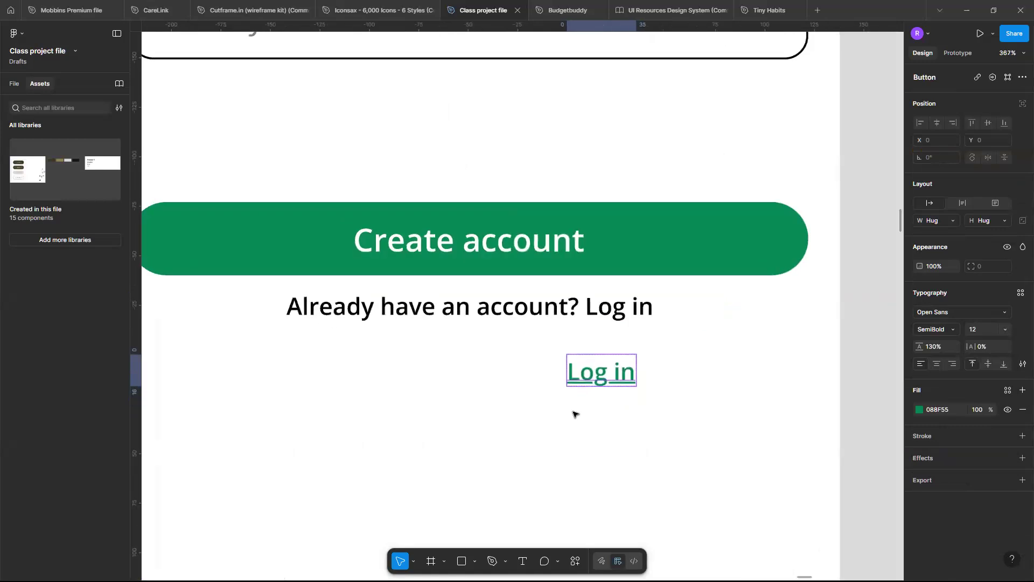
scroll(573, 413, up, 3)
click(631, 397)
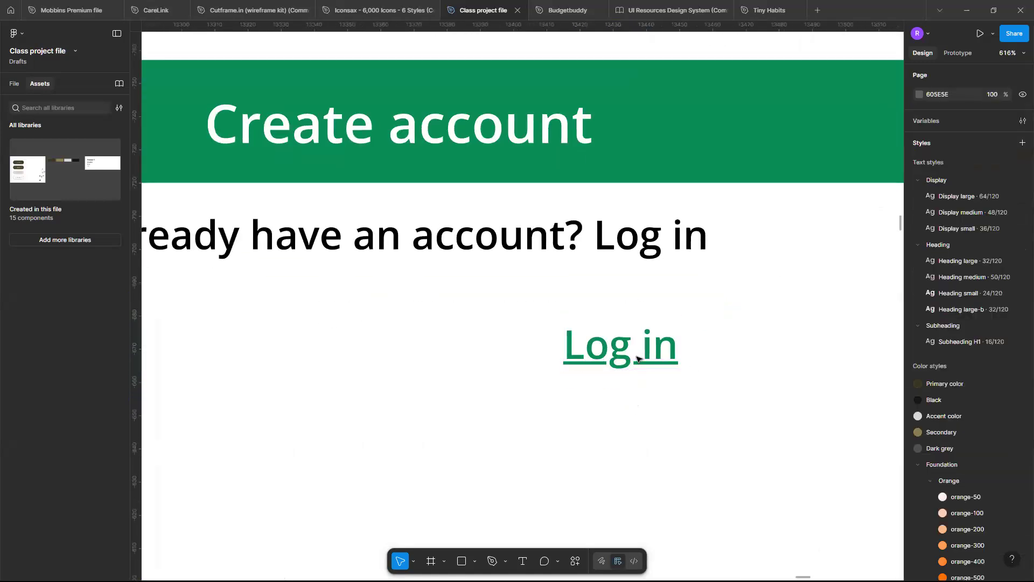
scroll(624, 365, up, 2)
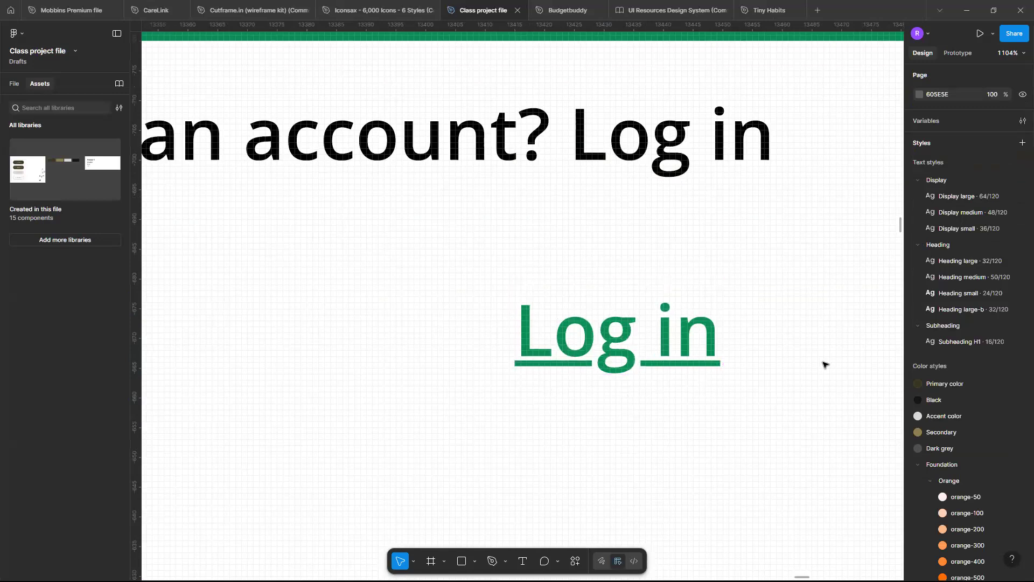
click(655, 364)
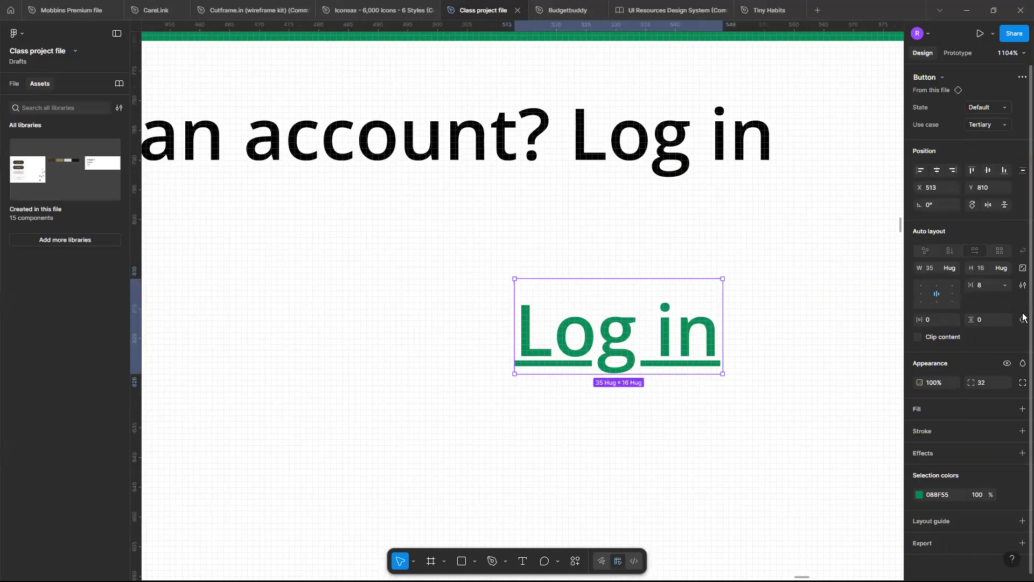
click(1023, 285)
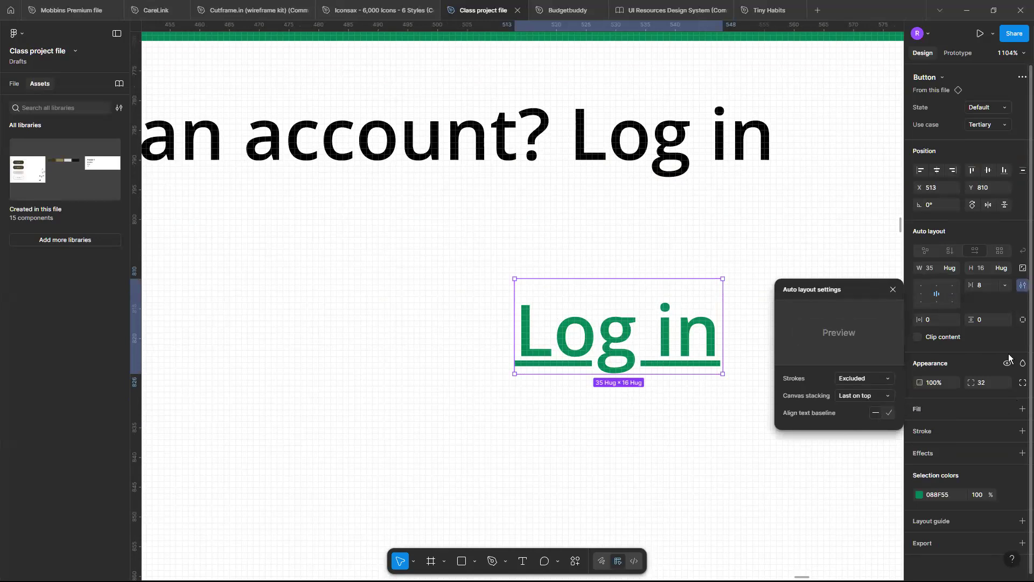
click(648, 353)
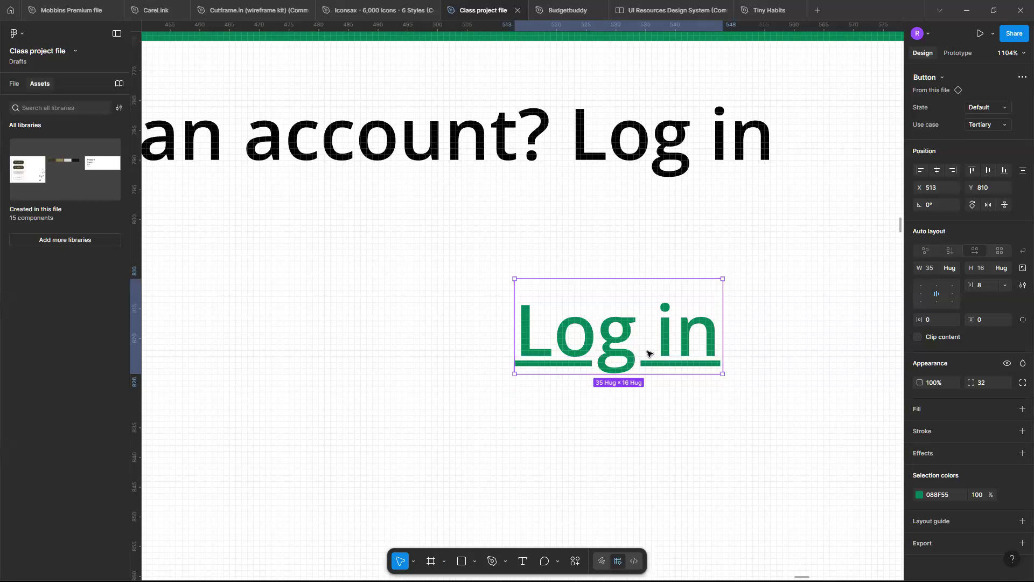
click(719, 144)
double_click(719, 145)
drag(571, 142, 757, 157)
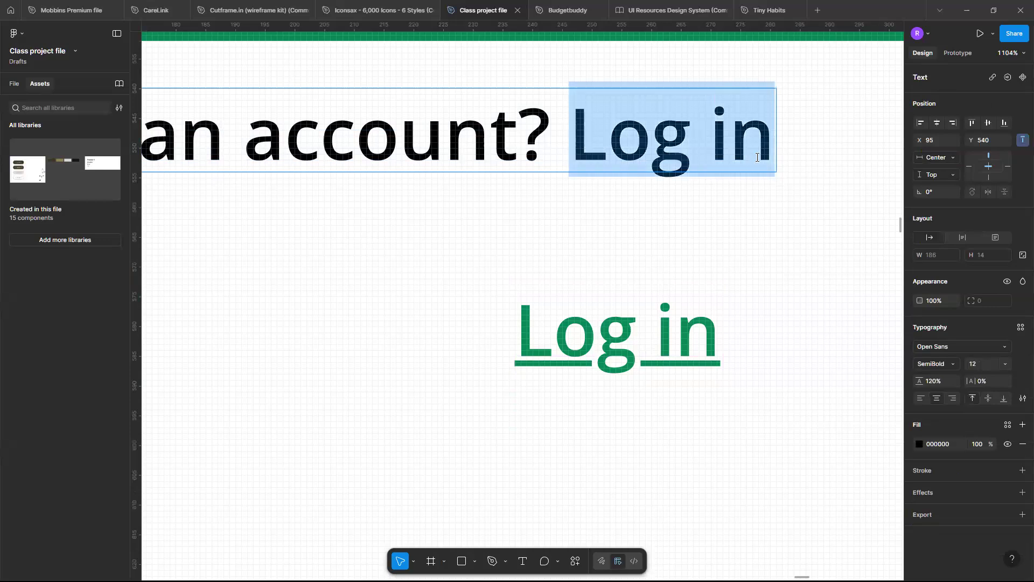
click(757, 157)
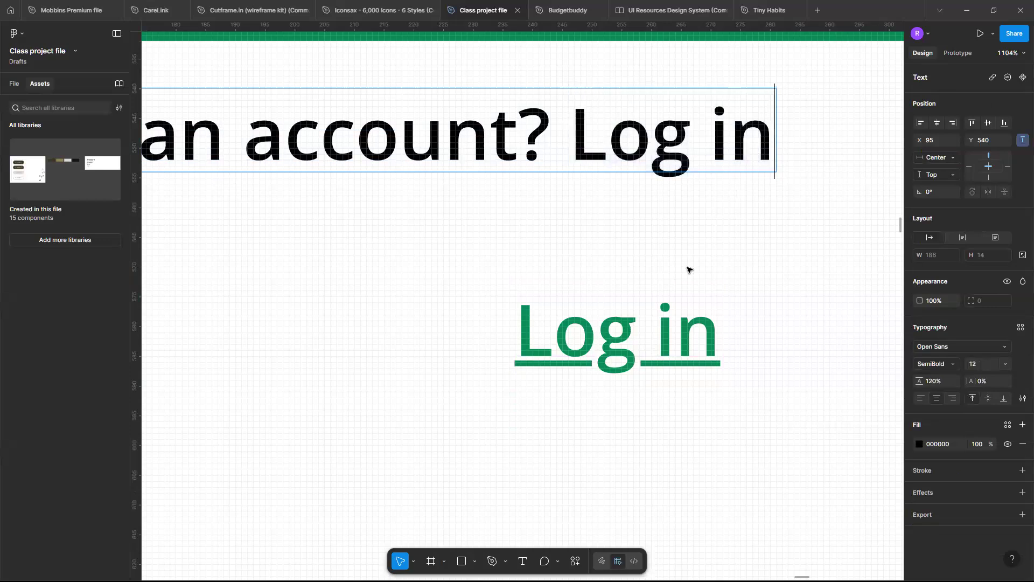
key(Escape)
click(711, 318)
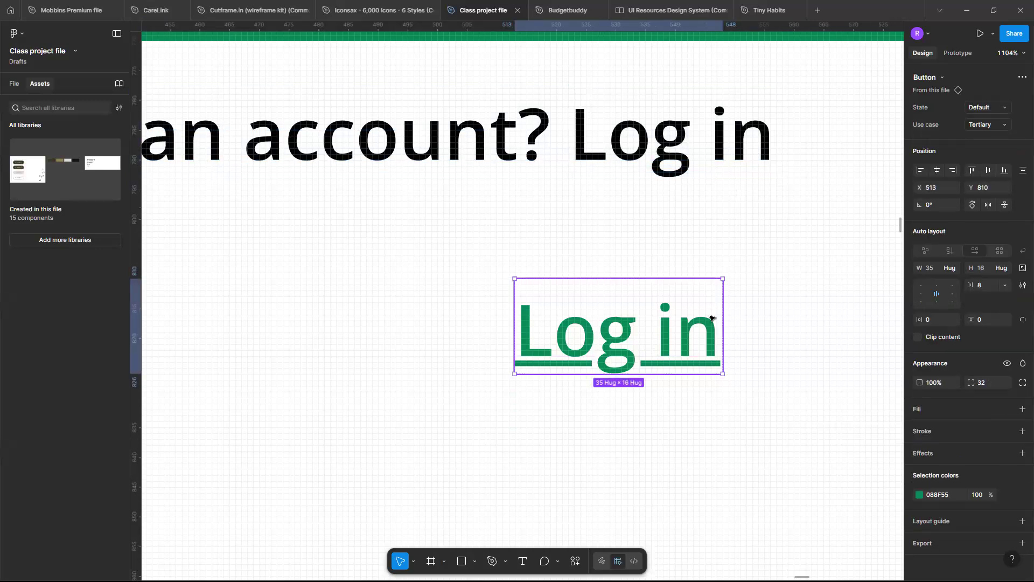
Delete "Log in" from the prompt text and place the tertiary Log in button directly after "Already have an account?".
scroll(711, 317, down, 6)
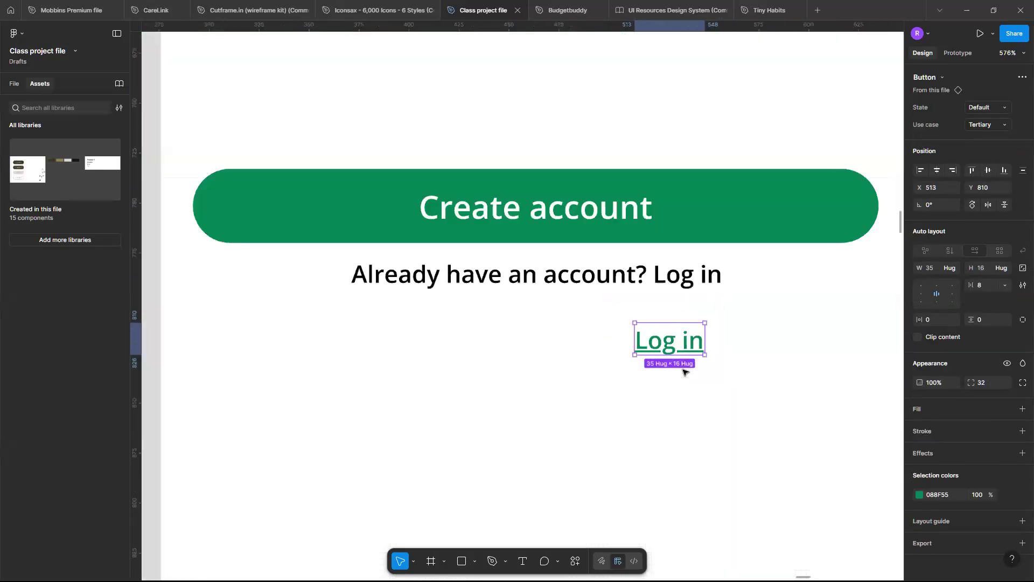
double_click(692, 291)
click(666, 280)
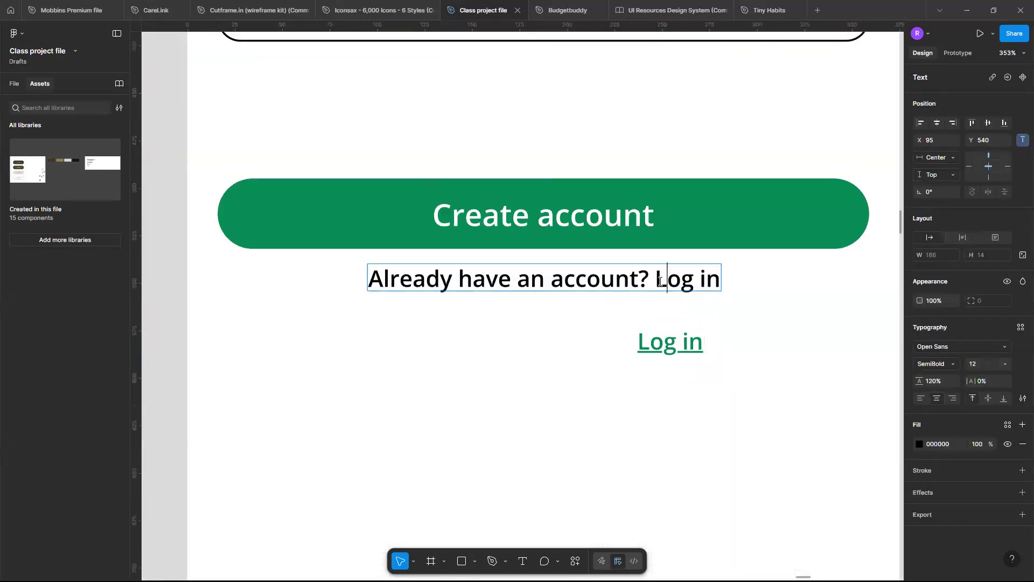
drag(656, 280, 723, 281)
key(BackSpace)
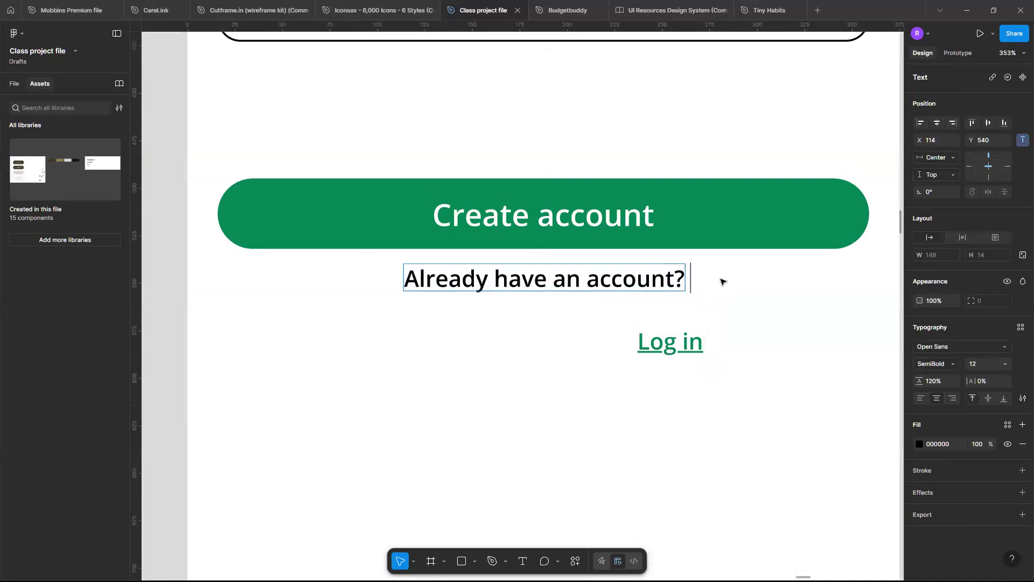
key(Escape)
drag(688, 339, 729, 291)
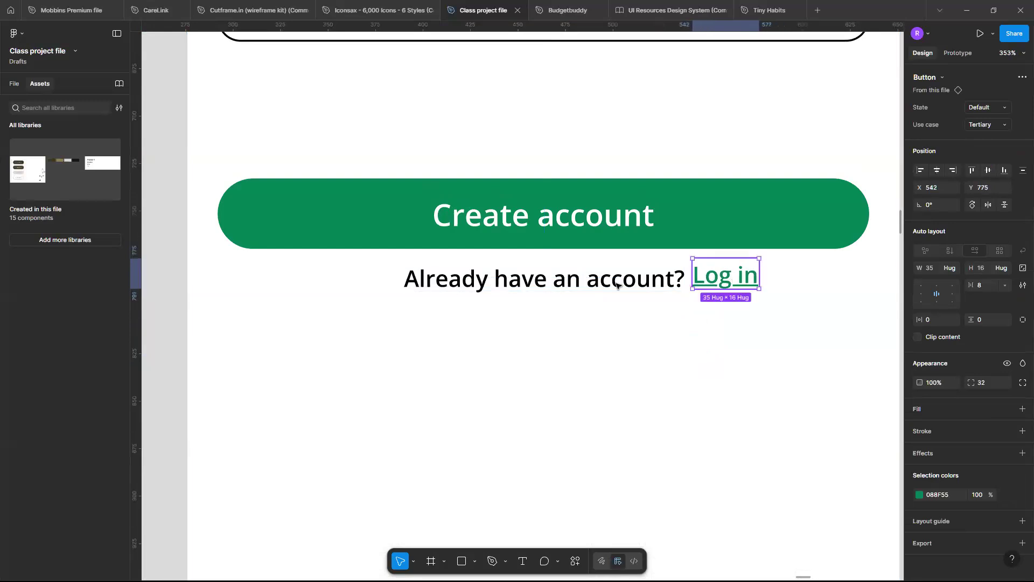
Try to wrap the "Already have an account?" text and the Log in button in auto layout, and undo it.
click(667, 284)
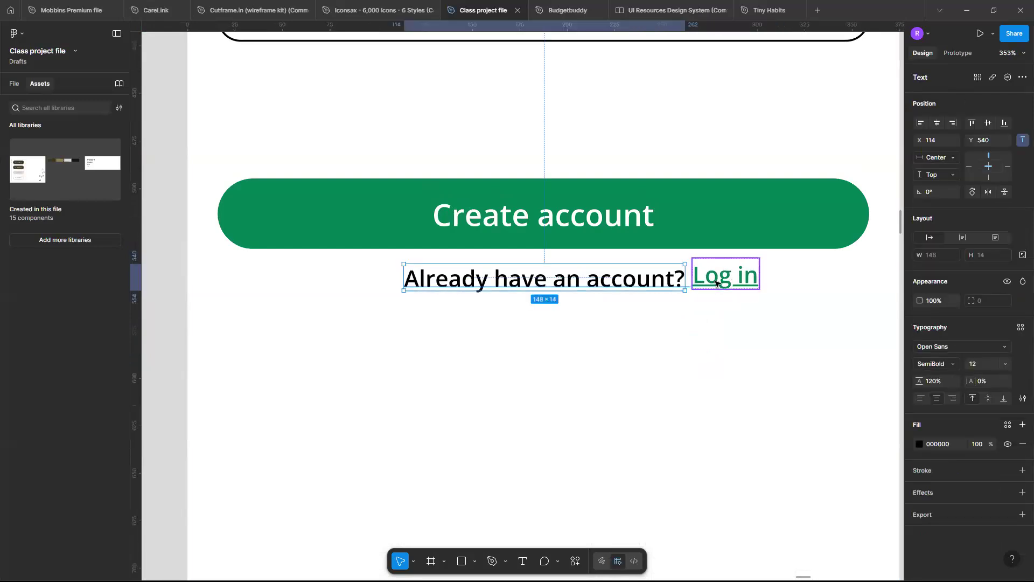
shift+click(716, 281)
key(shift+a)
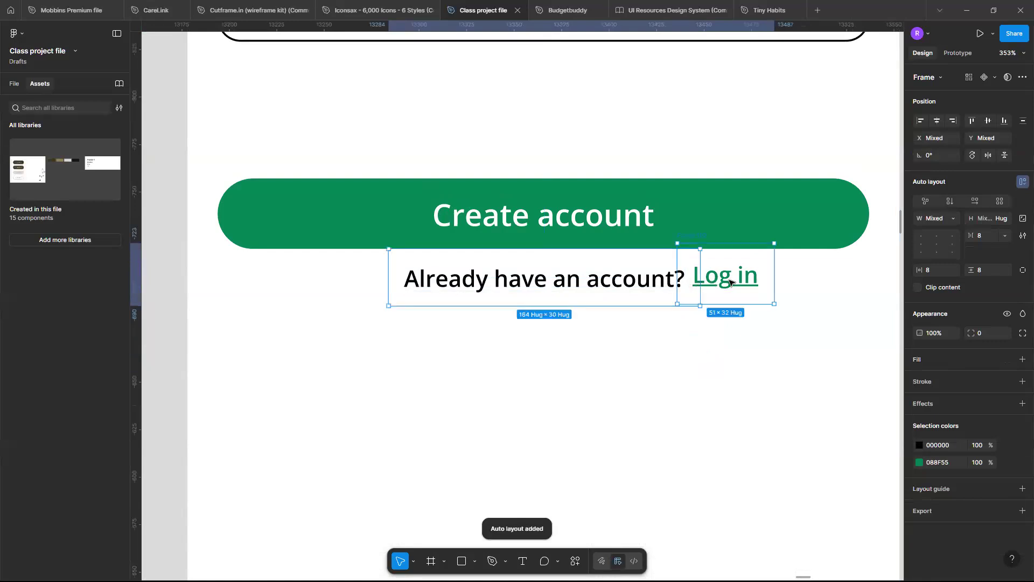
key(ctrl+z)
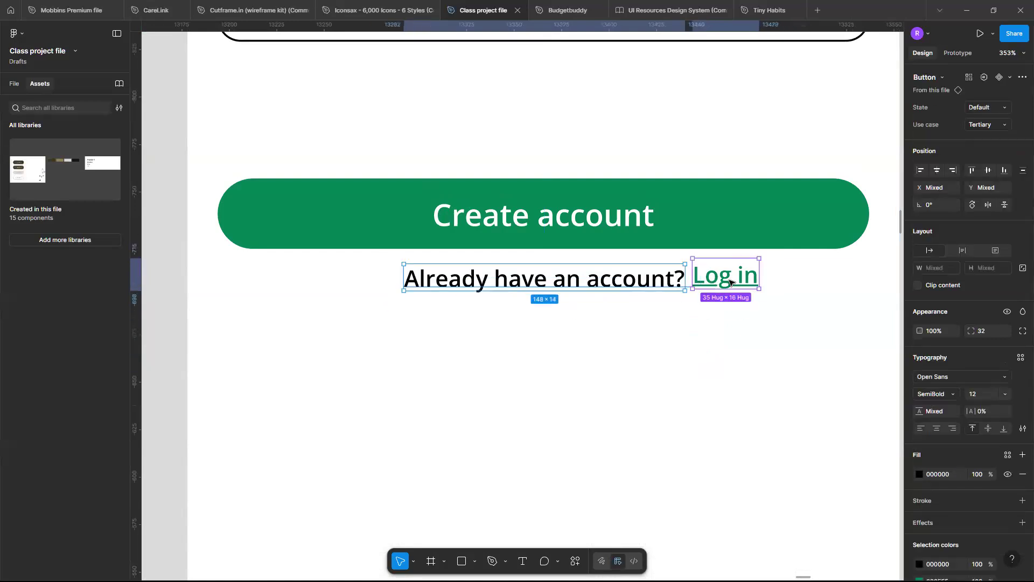
Move the Log in button's layer into the iPhone 13 mini - 5 frame, above the "Already have an account?" text layer.
click(15, 84)
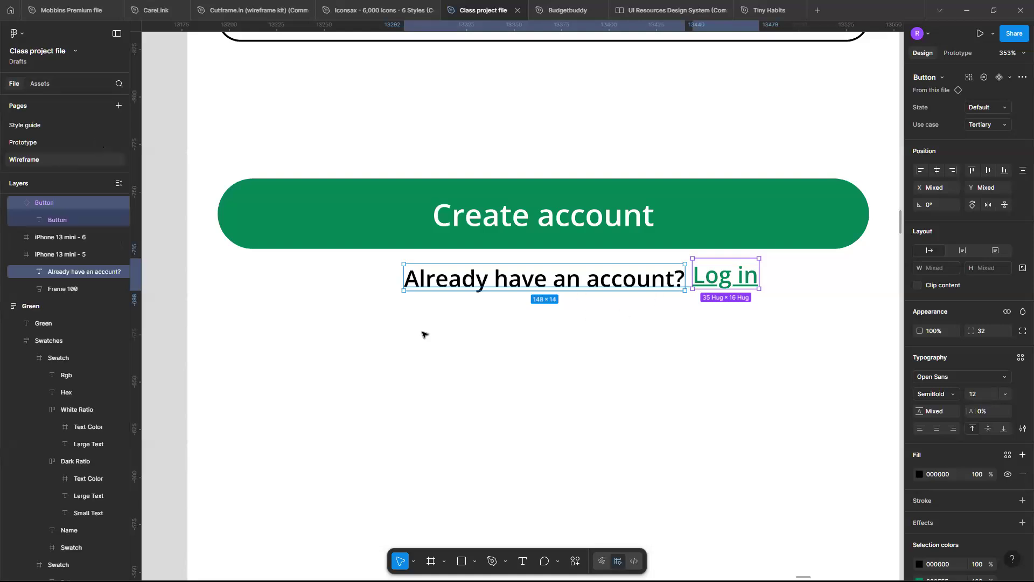
click(741, 281)
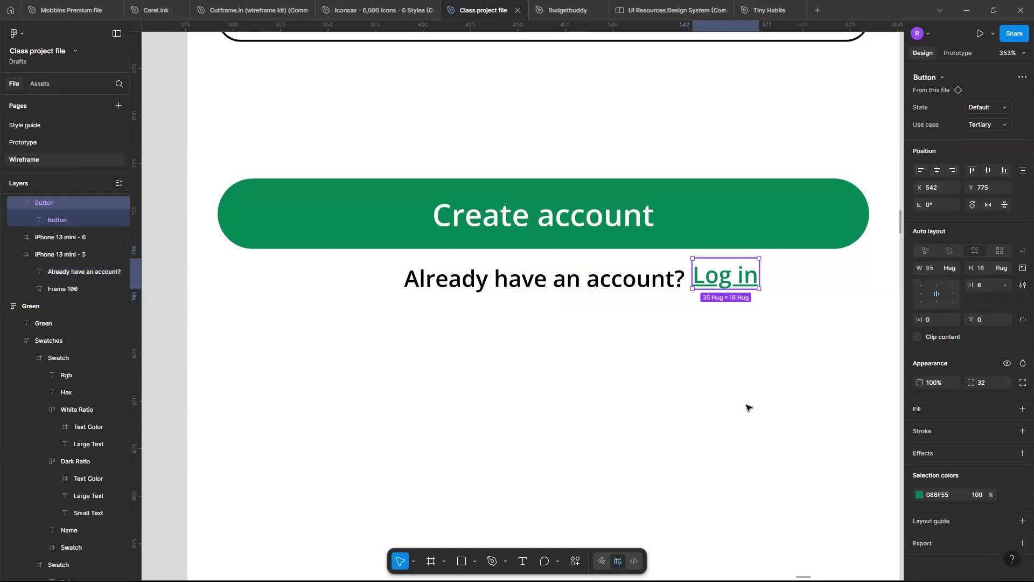
click(634, 295)
click(723, 276)
shift+click(608, 283)
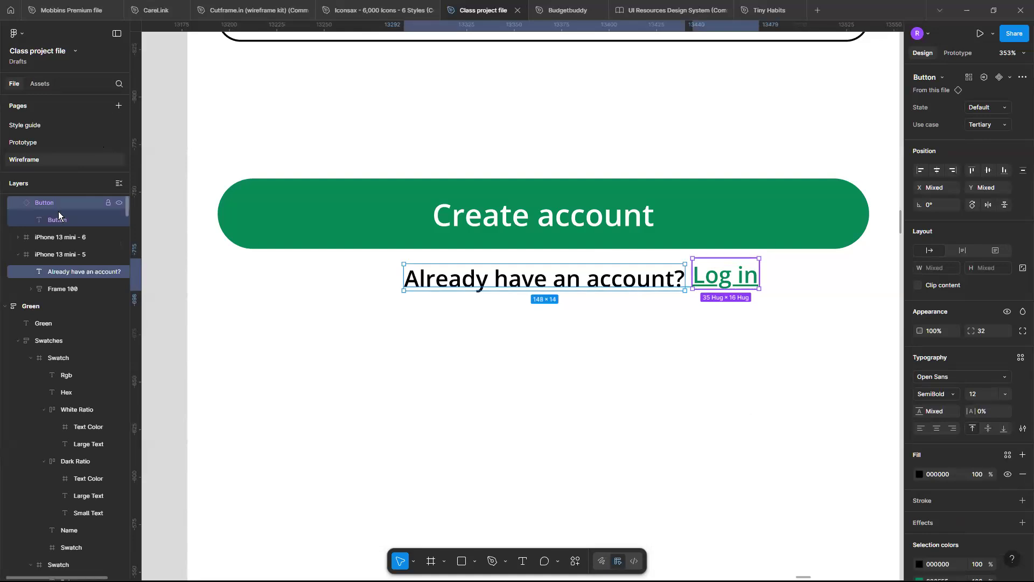
click(43, 203)
drag(44, 205, 69, 264)
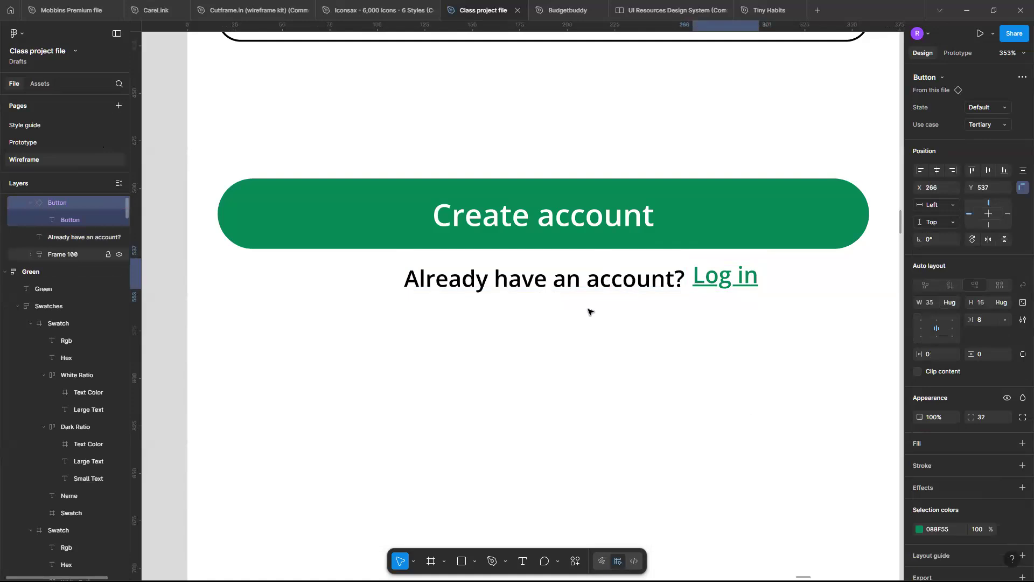
Combine the "Already have an account?" text and the Log in button into one auto layout row with a gap of 8.
click(579, 290)
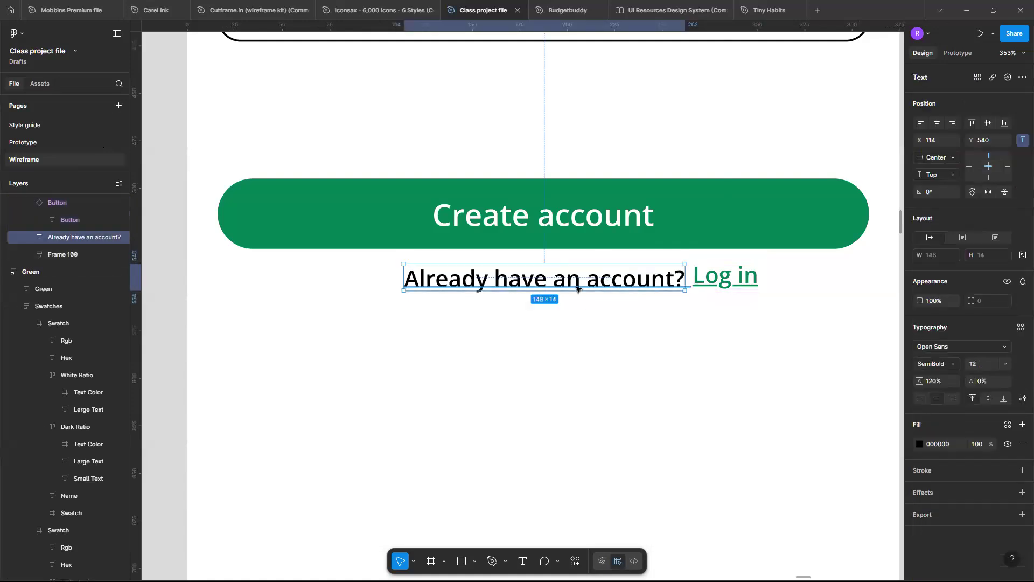
shift+click(731, 285)
key(shift+a)
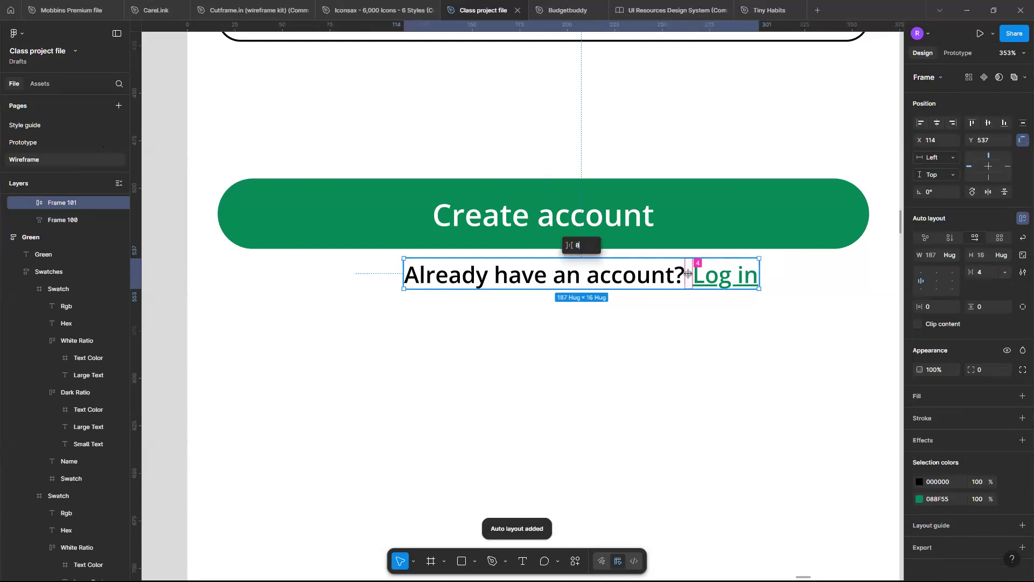
text(8)
key(Return)
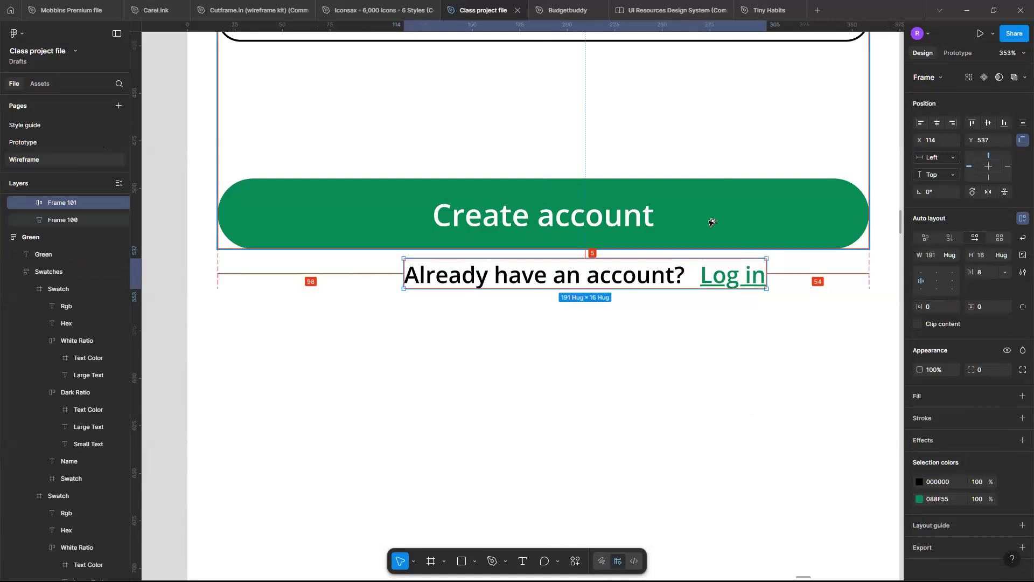
Move the log-in prompt row down to Y 540 and centre it horizontally in the frame.
key(Down)
key(Down)
key(Down)
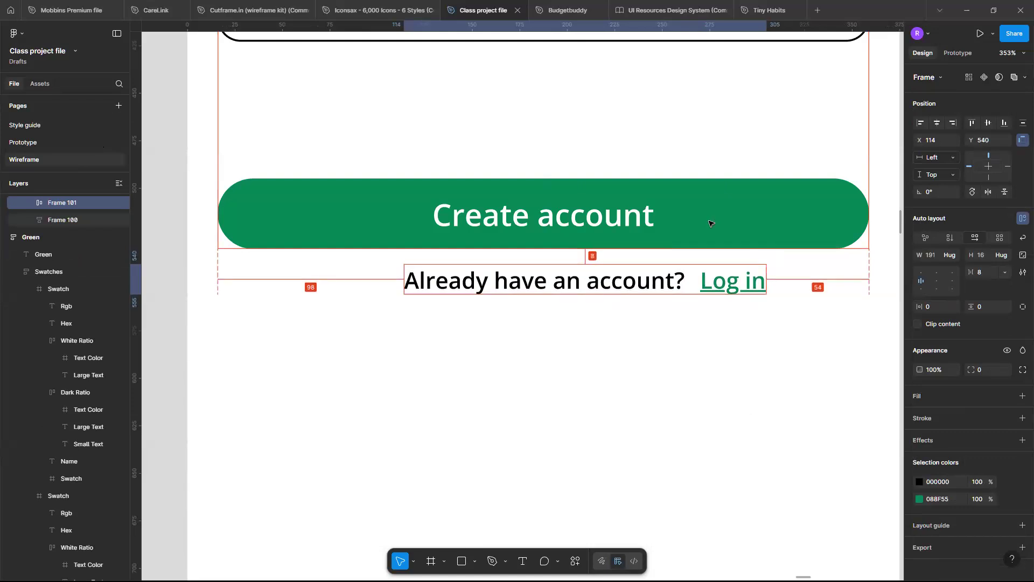
click(761, 365)
scroll(761, 365, down, 5)
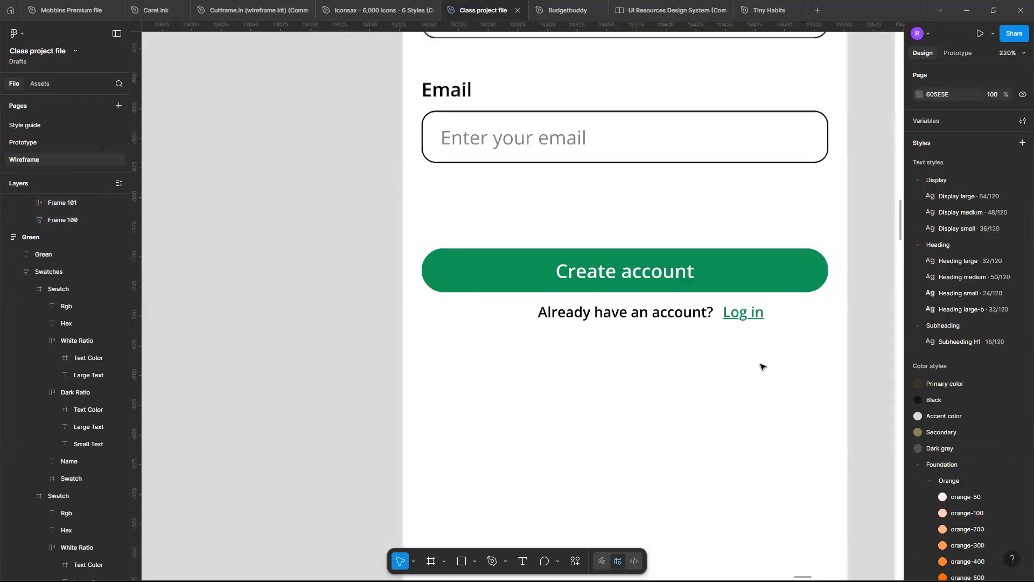
click(729, 328)
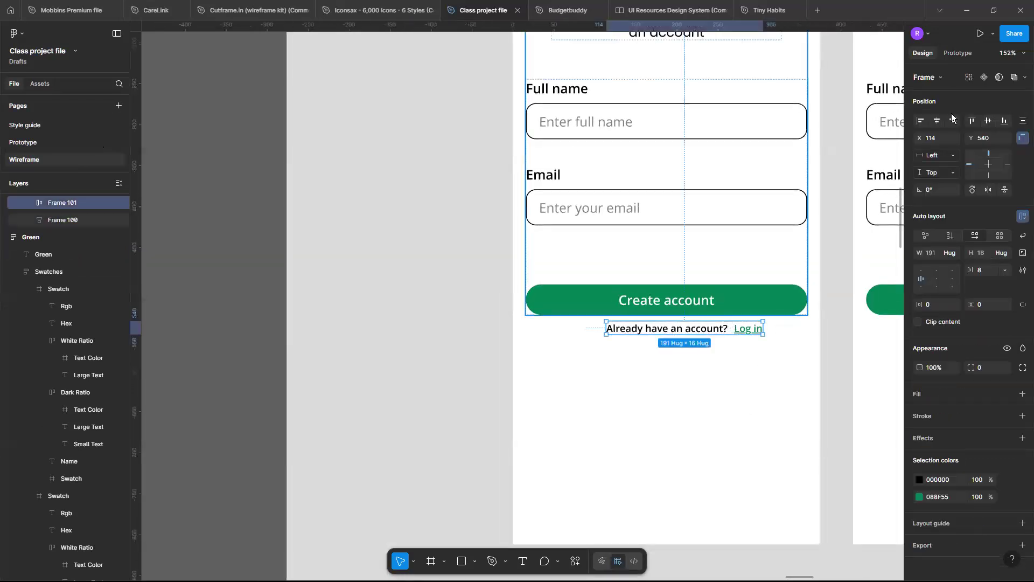
key(alt+h)
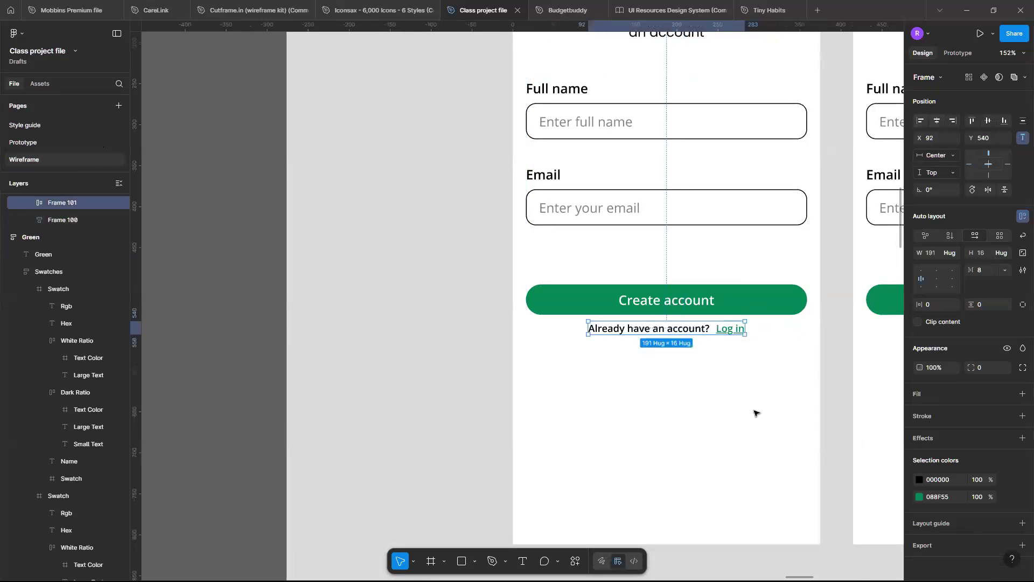
click(756, 413)
scroll(756, 413, down, 2)
scroll(756, 413, up, 1)
scroll(756, 413, up, 2)
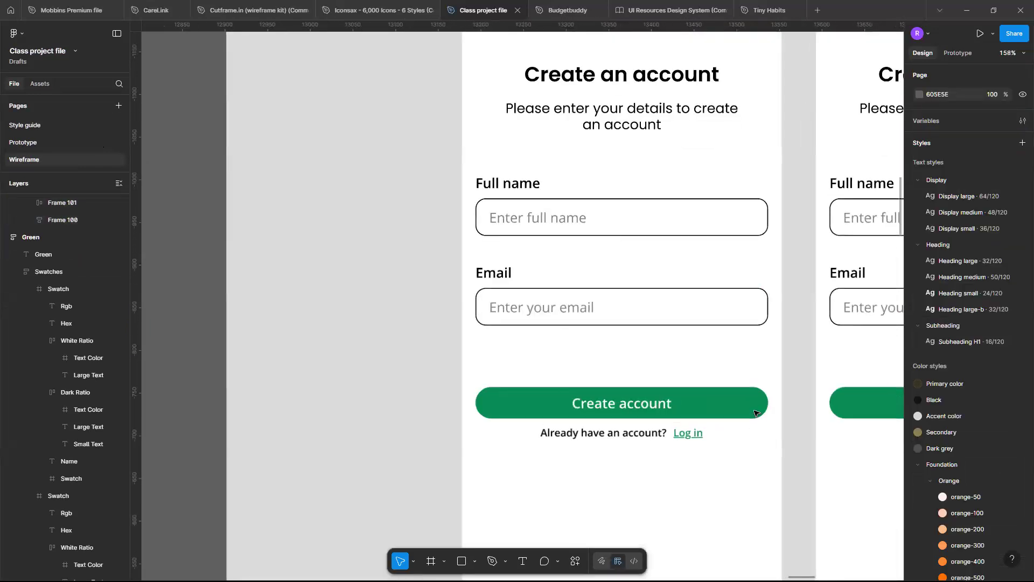
Combine the create-account form and the log-in prompt row into one vertical auto layout with a gap of 16.
scroll(756, 413, down, 1)
scroll(756, 413, down, 2)
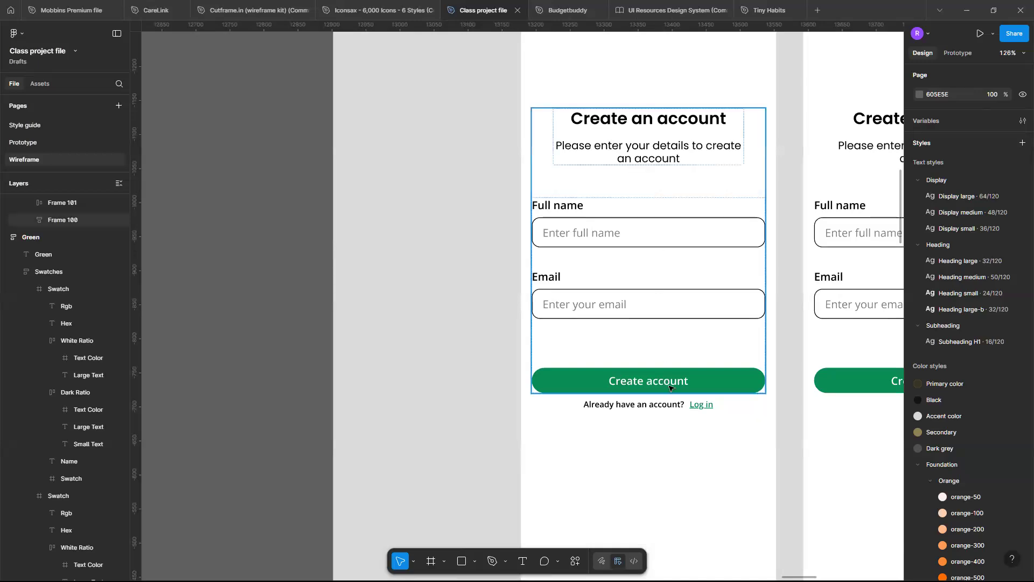
click(658, 250)
shift+click(702, 407)
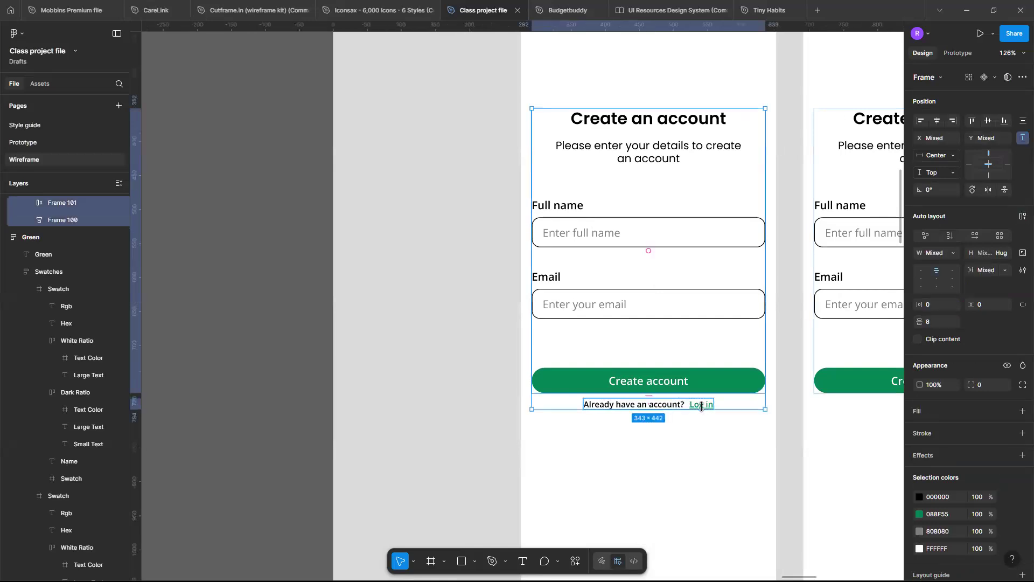
key(shift+a)
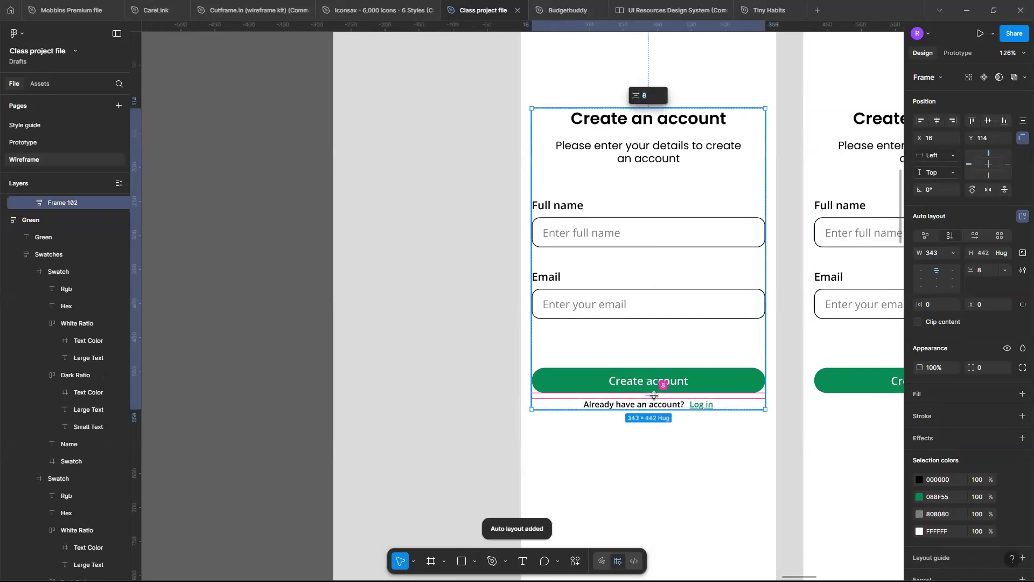
drag(655, 396, 674, 446)
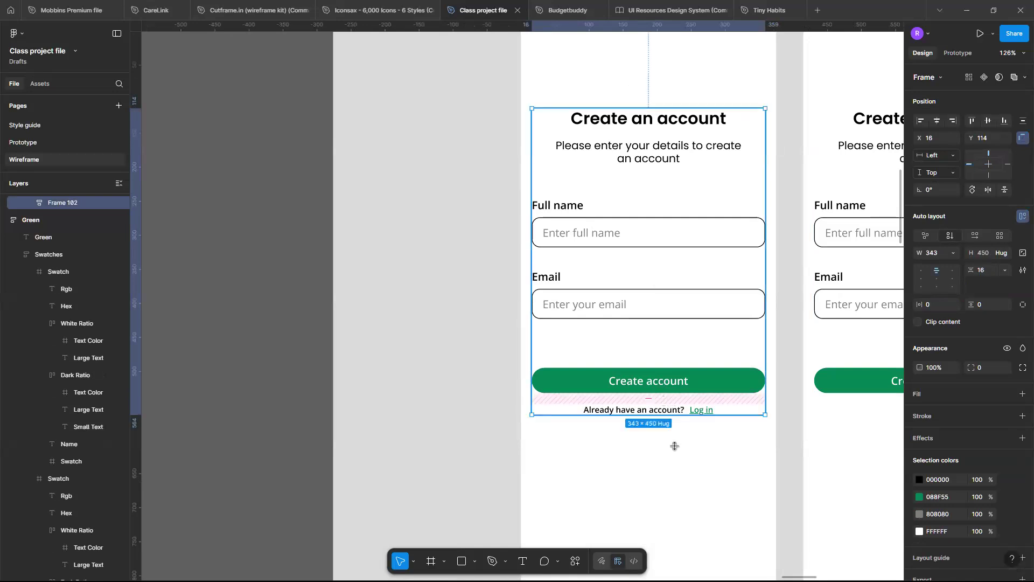
click(691, 490)
Examine the form's layout and spacing in the iPhone 13 mini - 5 frame beside the neighbouring account screen.
scroll(691, 491, down, 4)
scroll(692, 490, right, 2)
scroll(691, 490, right, 3)
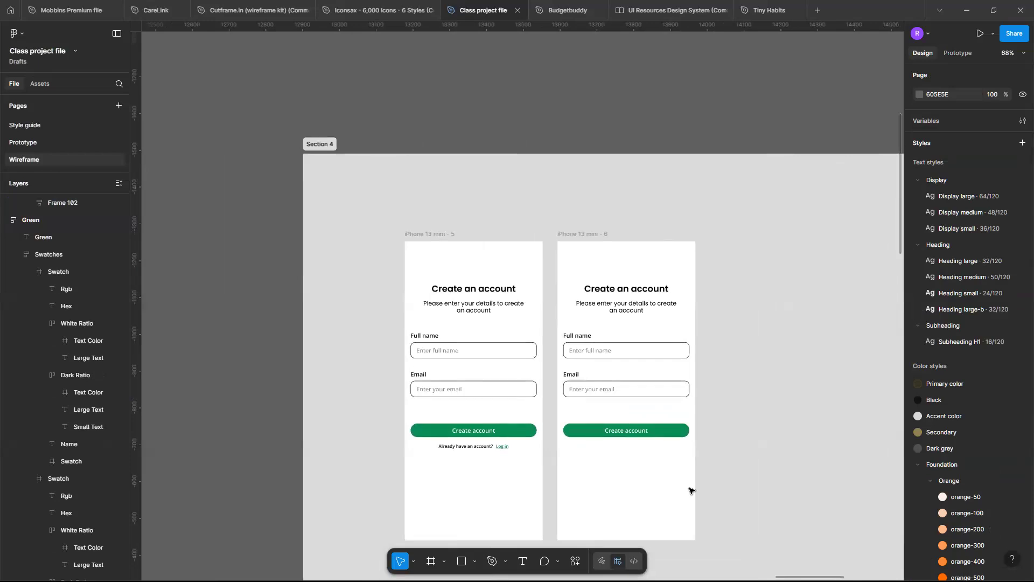
scroll(653, 471, up, 5)
scroll(653, 471, left, 2)
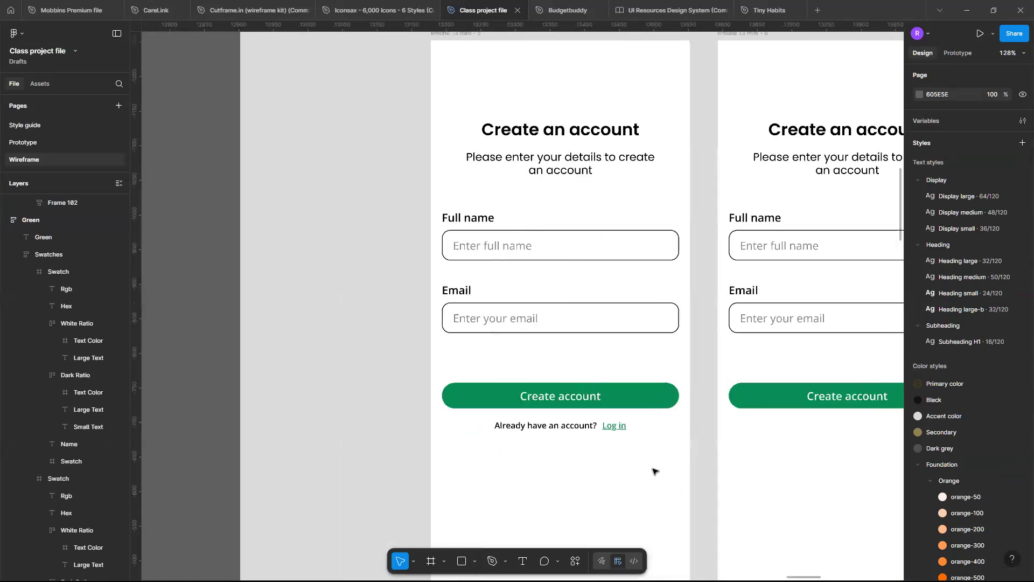
scroll(653, 471, up, 3)
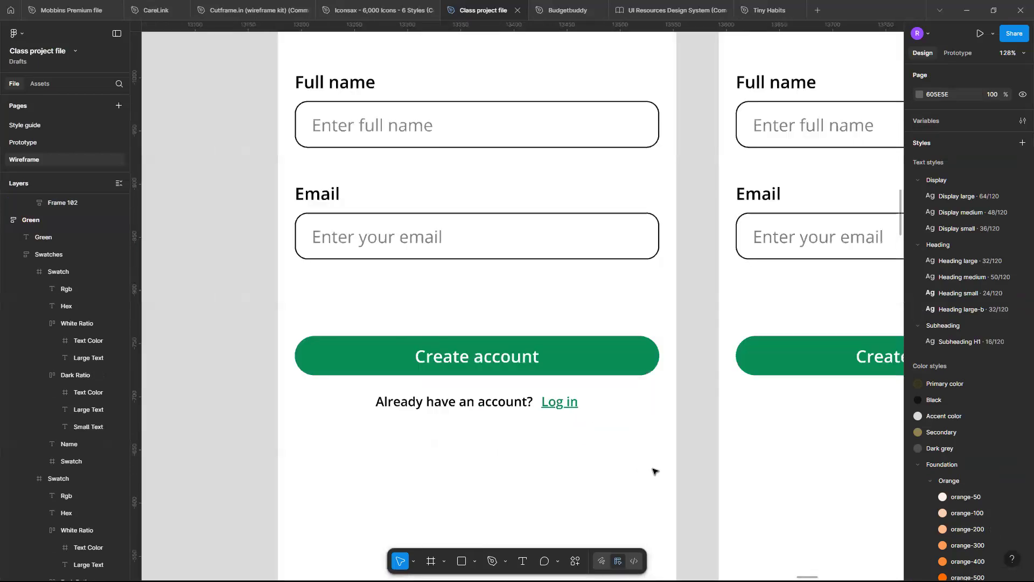
scroll(653, 471, right, 3)
scroll(653, 471, down, 3)
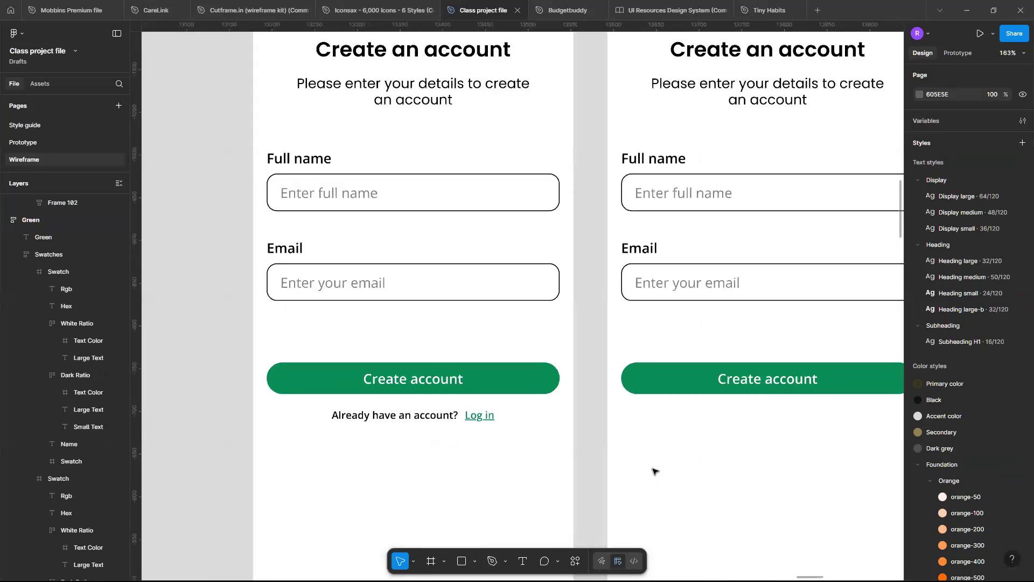
scroll(653, 471, left, 3)
scroll(557, 326, right, 1)
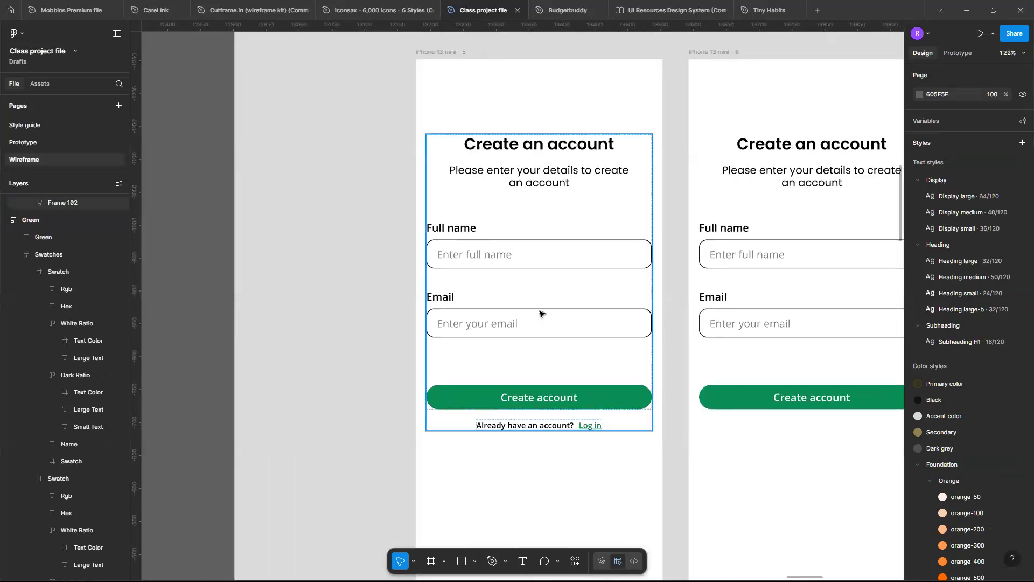
Duplicate the Email input field inside the form's field stack in the iPhone 13 mini - 5 frame.
click(541, 315)
click(541, 314)
click(499, 295)
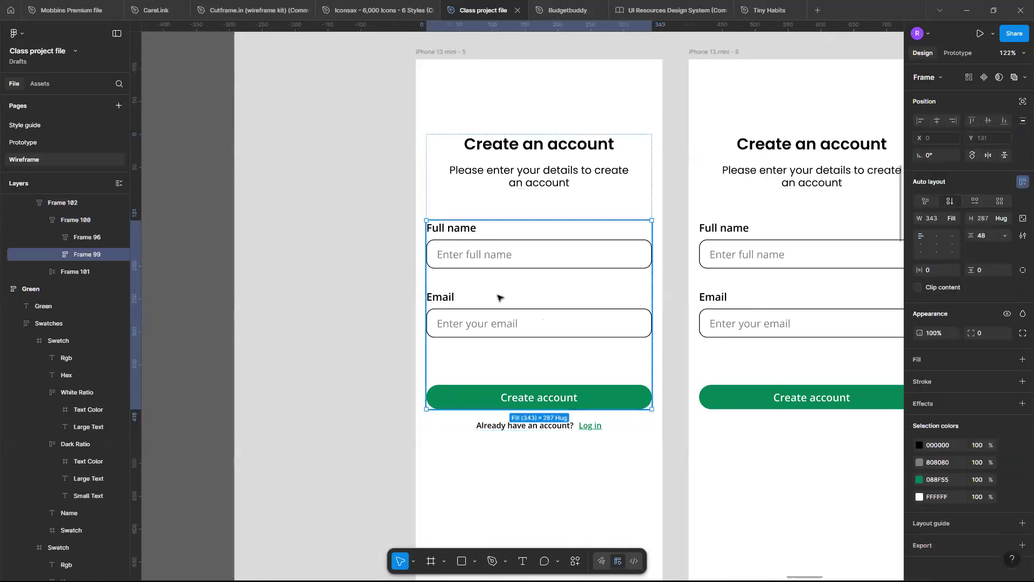
click(497, 301)
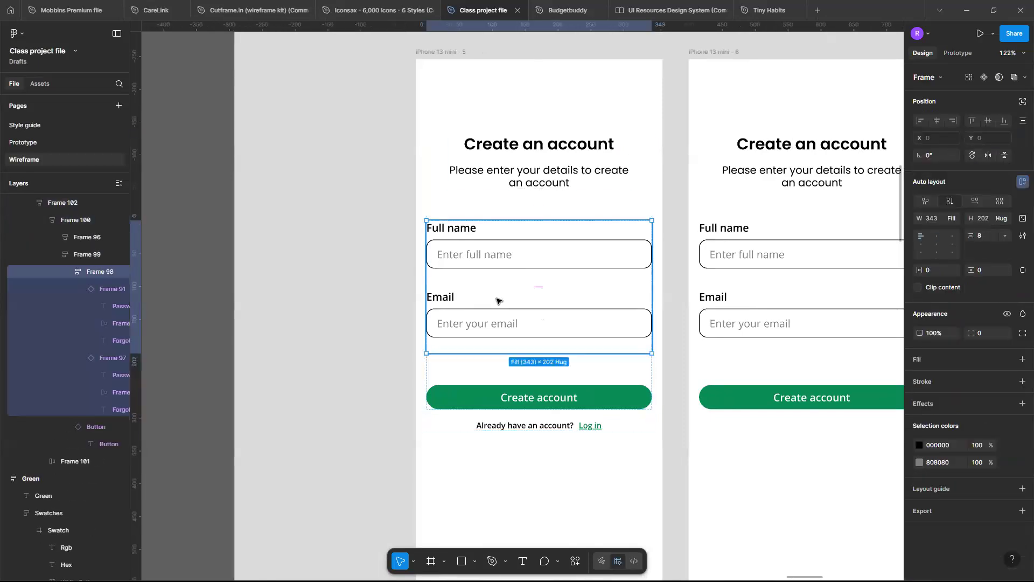
click(496, 301)
key(ctrl+d)
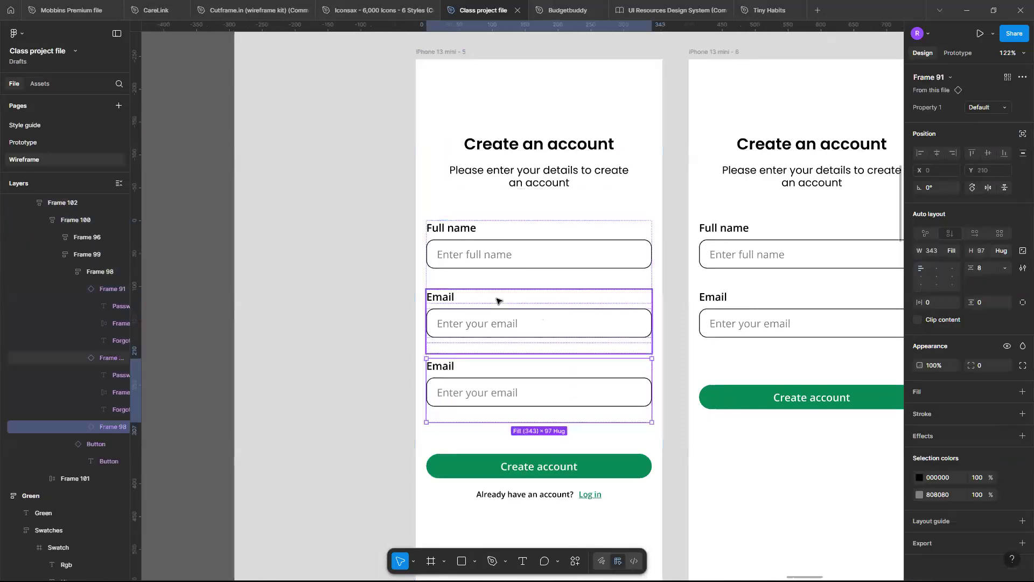
Find the check box components in the Components section and pick the Checked variant of Frame 94 for copying.
scroll(496, 301, down, 10)
scroll(498, 299, left, 5)
scroll(491, 373, down, 3)
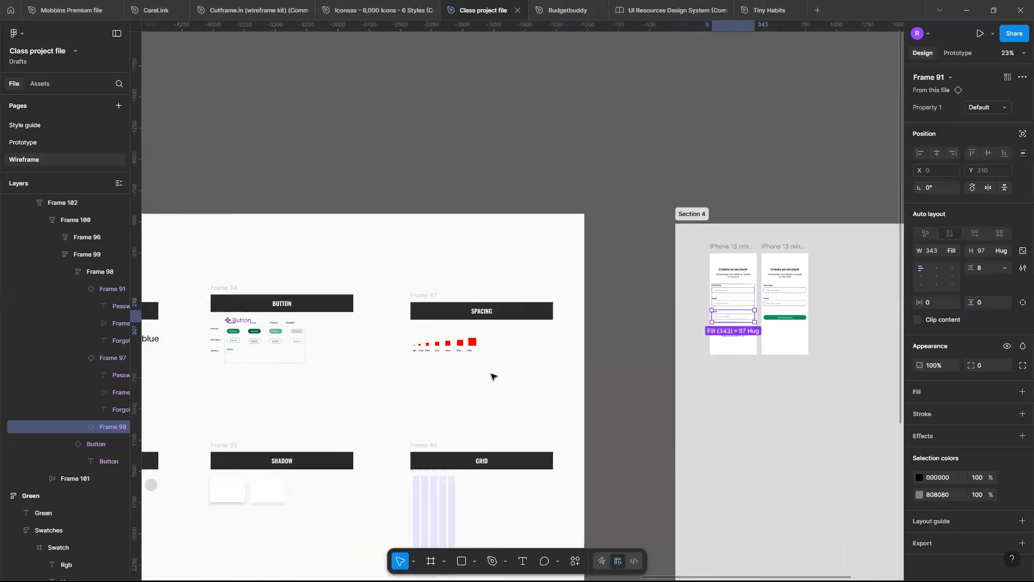
scroll(441, 451, down, 3)
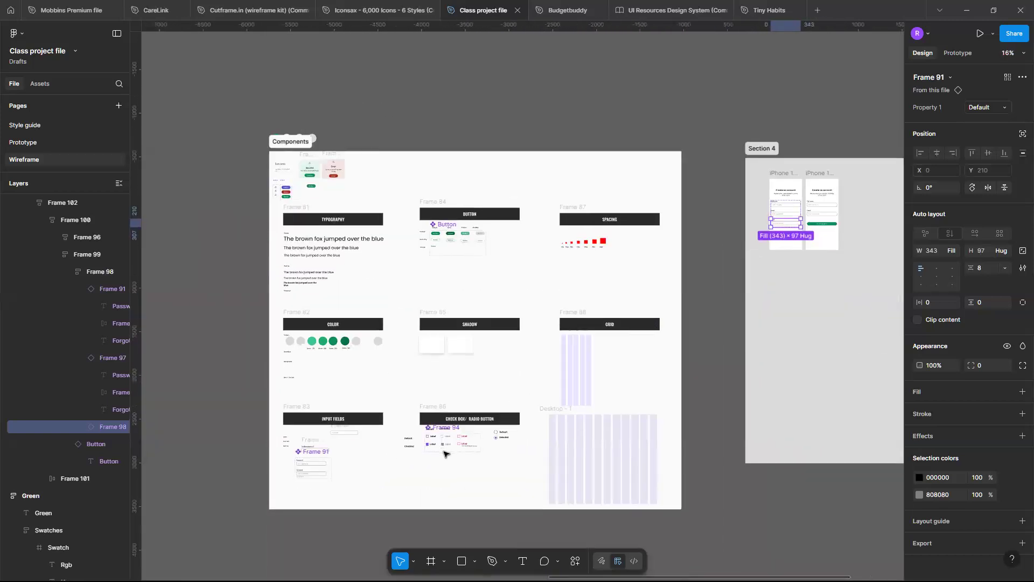
scroll(452, 447, up, 5)
scroll(513, 376, up, 10)
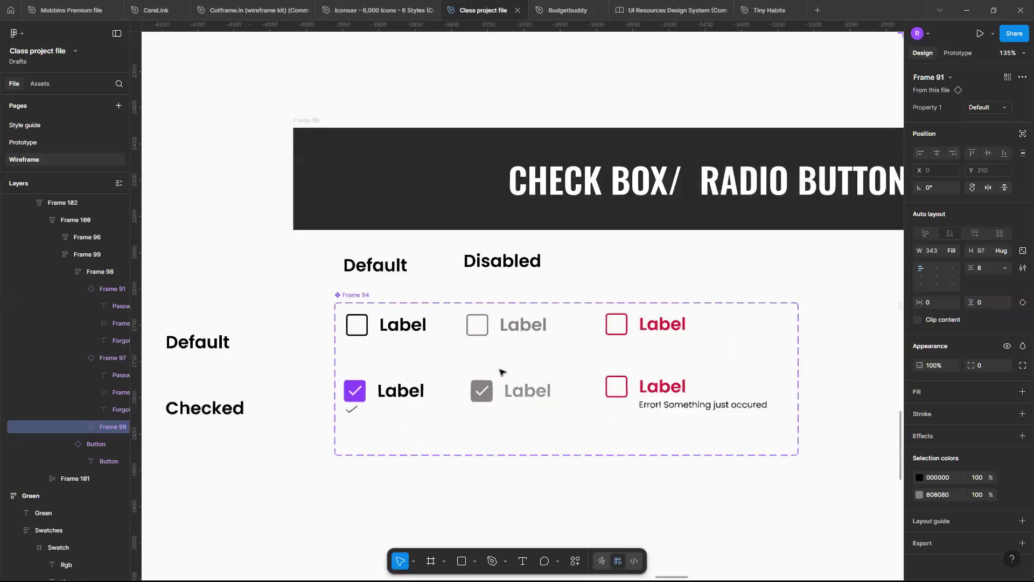
scroll(501, 372, left, 4)
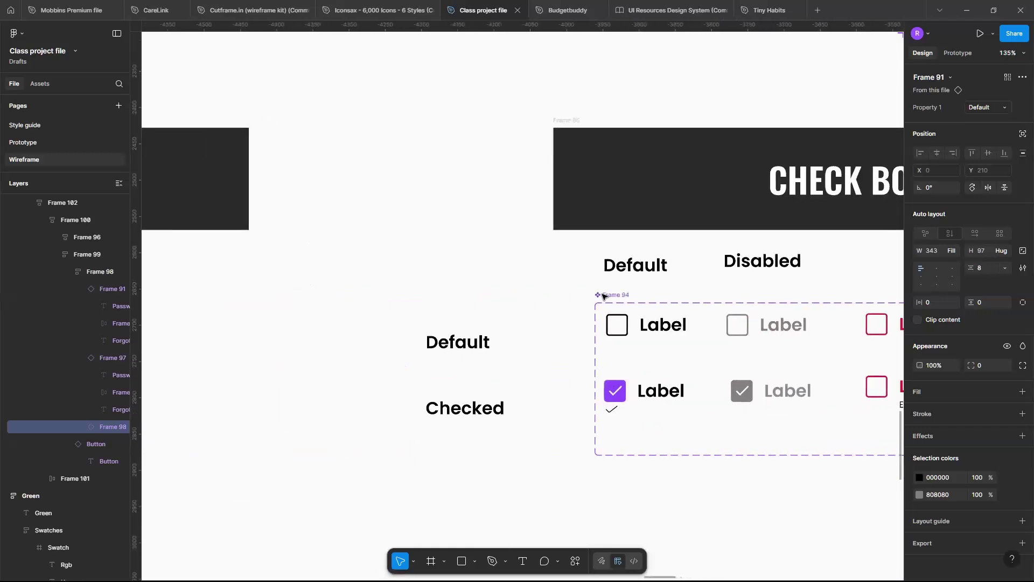
scroll(624, 344, up, 4)
click(628, 334)
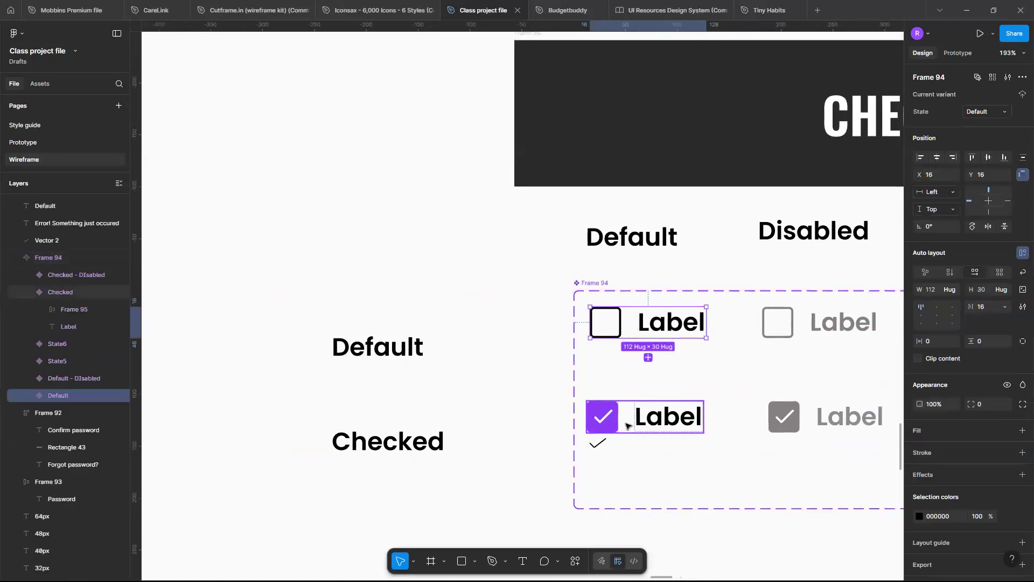
click(626, 426)
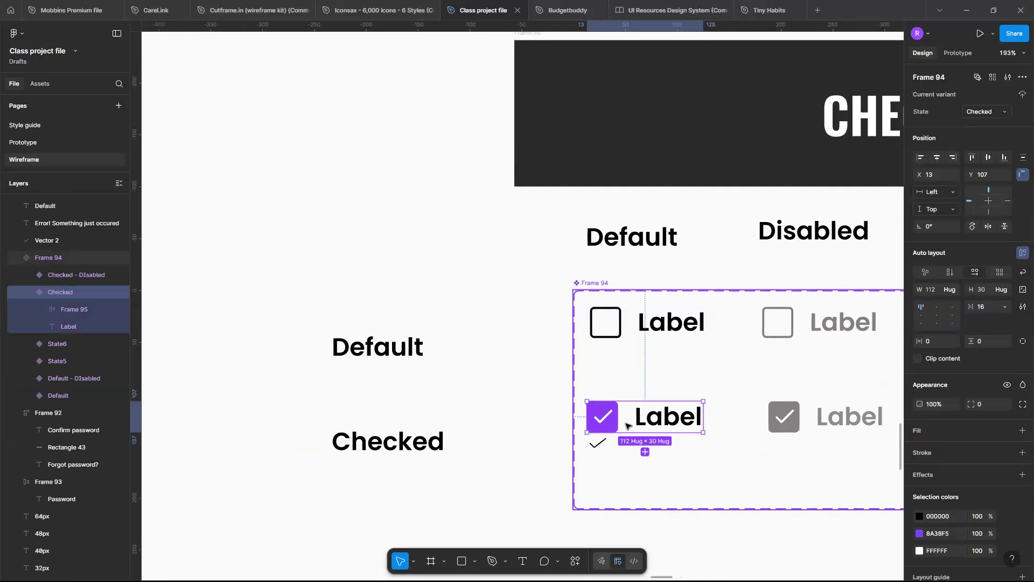
Replace the duplicated Email field above the Create account button with the copied Checked check box.
scroll(627, 426, down, 5)
scroll(715, 300, down, 10)
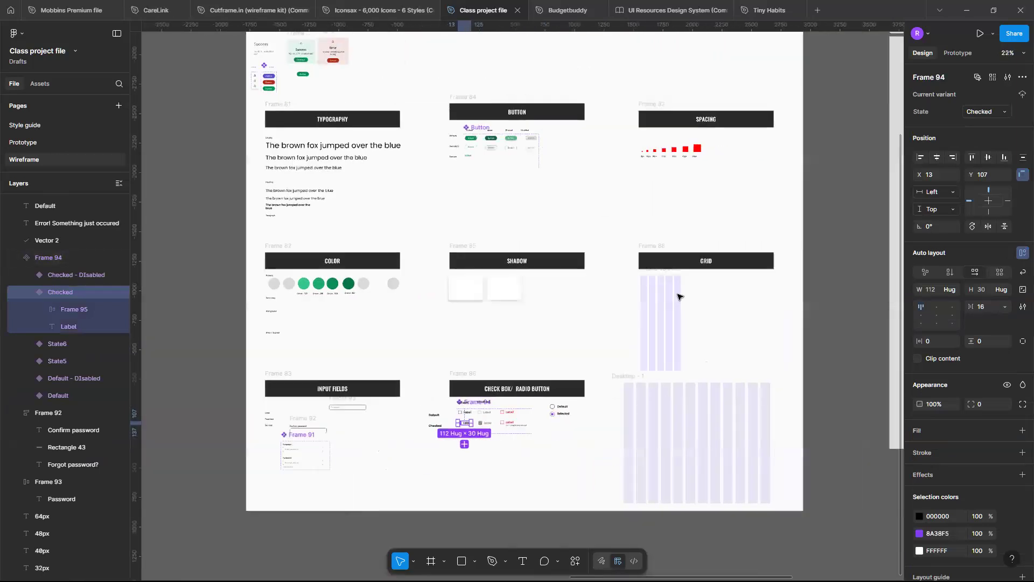
scroll(565, 250, right, 2)
scroll(679, 293, up, 7)
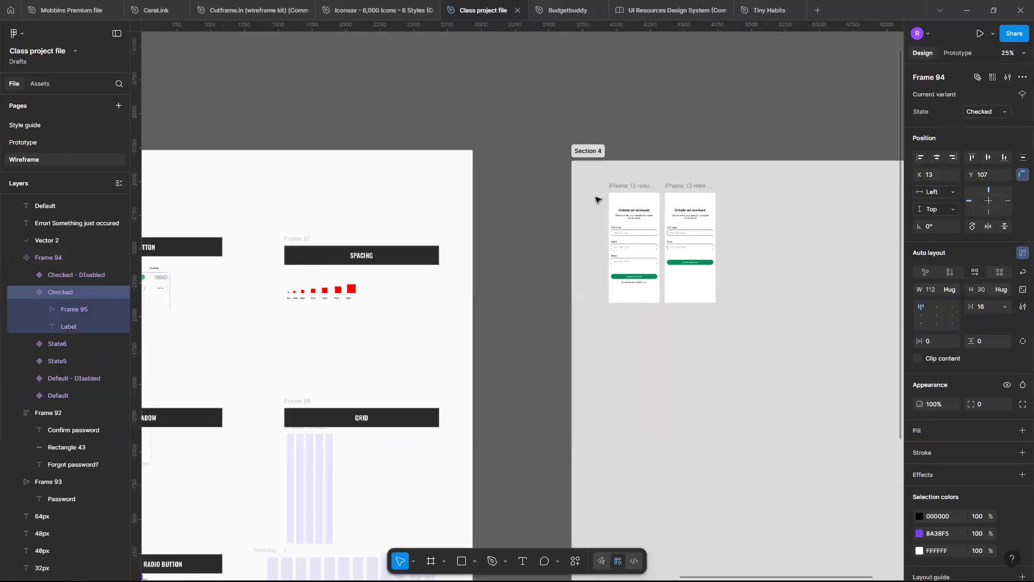
scroll(556, 247, up, 4)
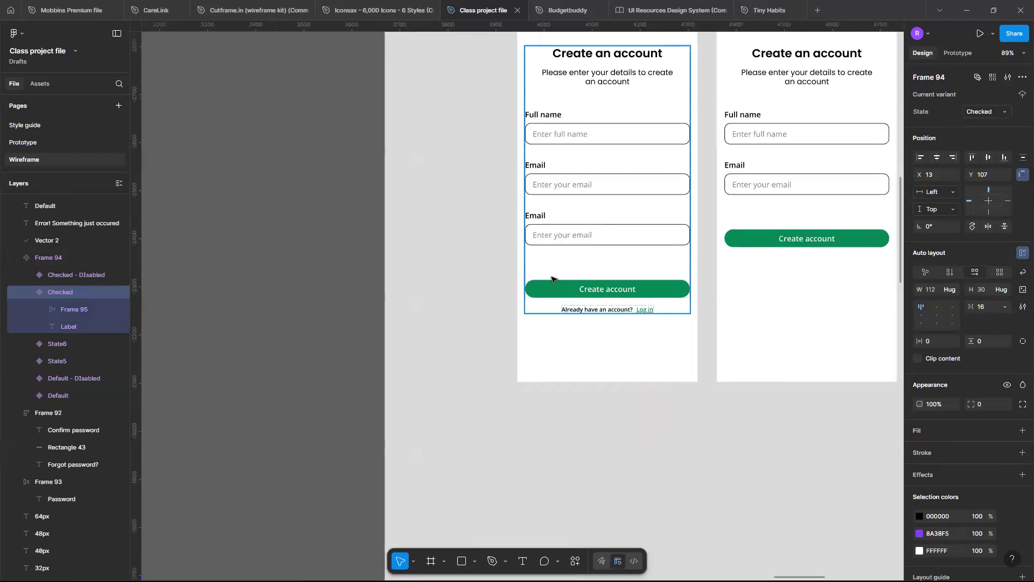
click(552, 279)
scroll(552, 279, up, 3)
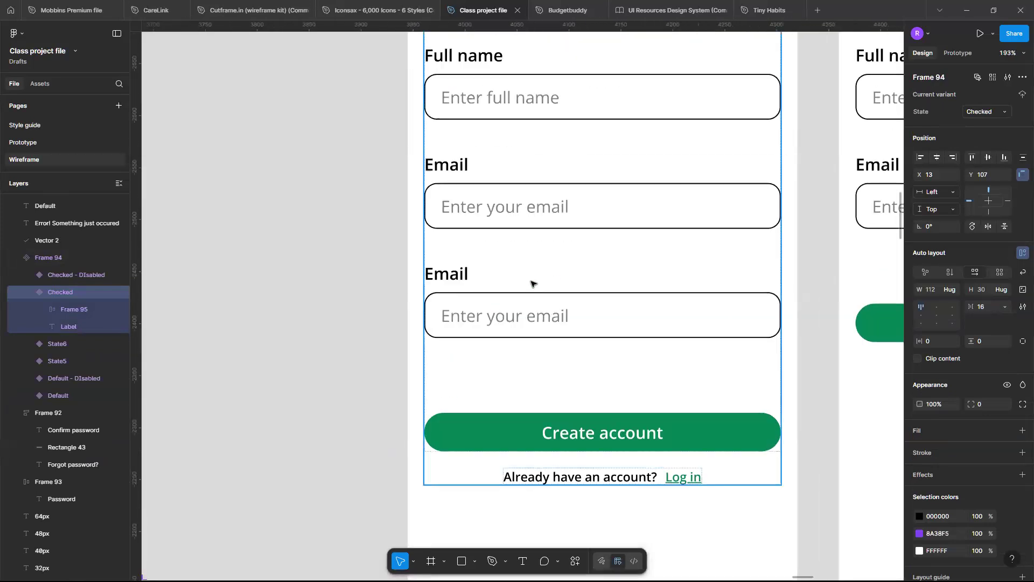
double_click(531, 283)
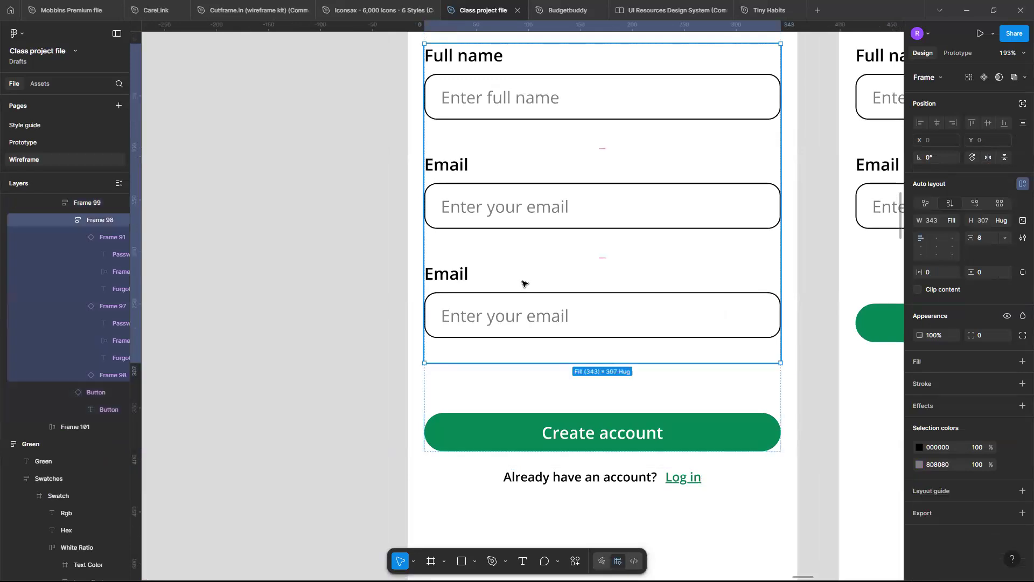
double_click(525, 283)
key(ctrl+shift+r)
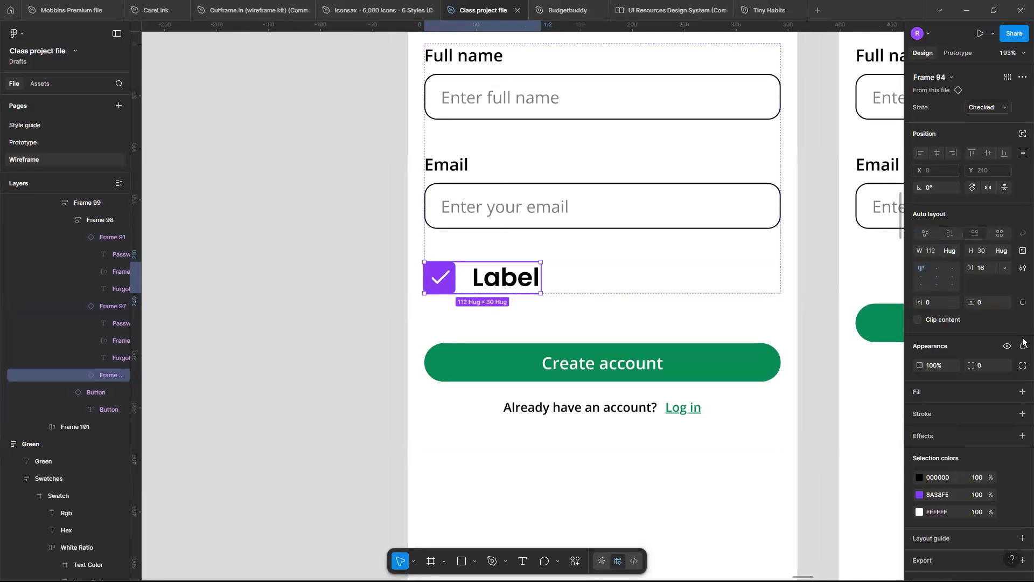
Try a font size of 14 on the check box's label text, and undo the change to its text style.
click(1000, 313)
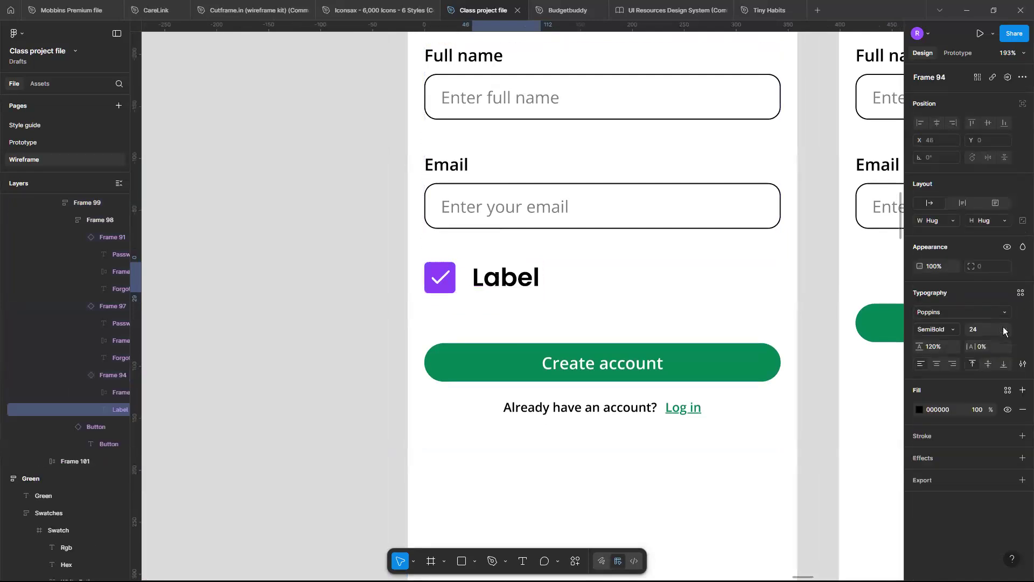
click(1003, 326)
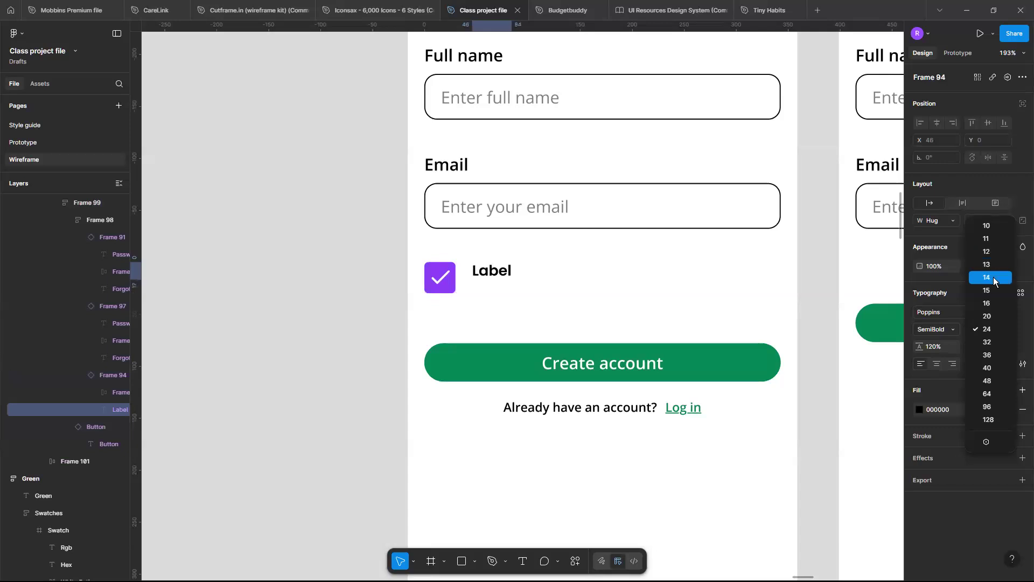
key(ctrl+z)
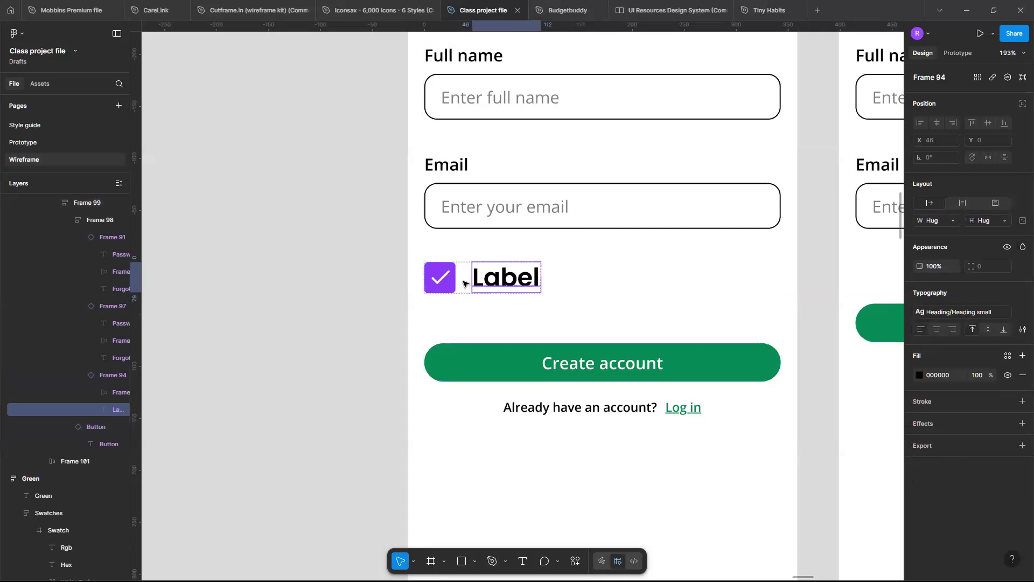
Scale the check box and its label proportionally to a width of 64.
click(465, 284)
key(k)
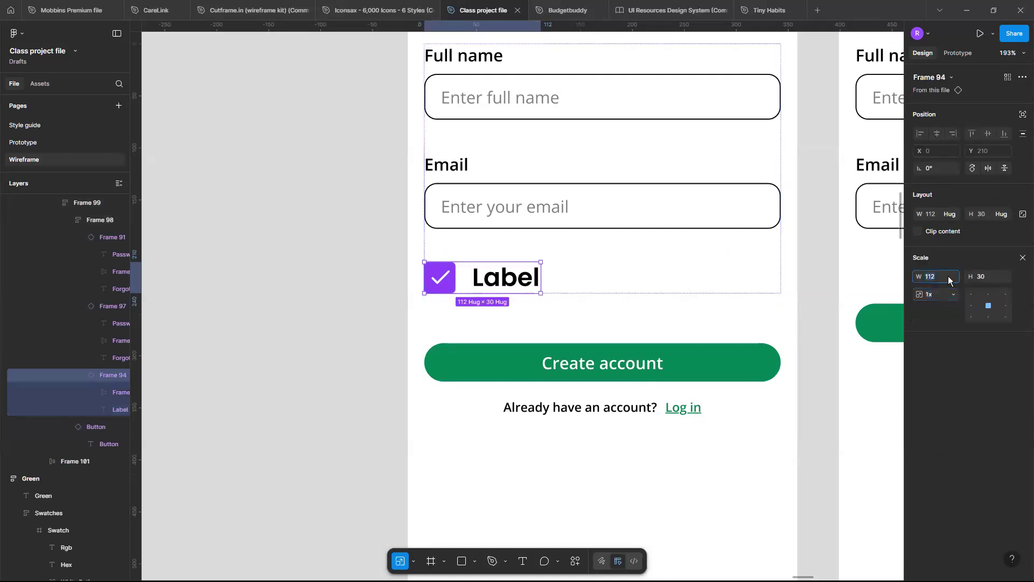
click(947, 276)
text(32)
key(Return)
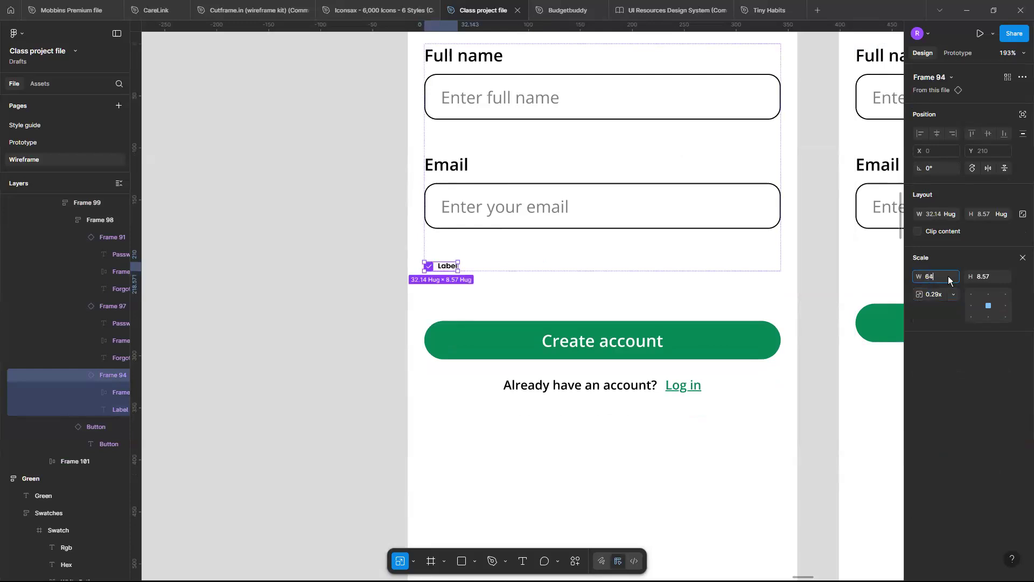
text(64)
key(Return)
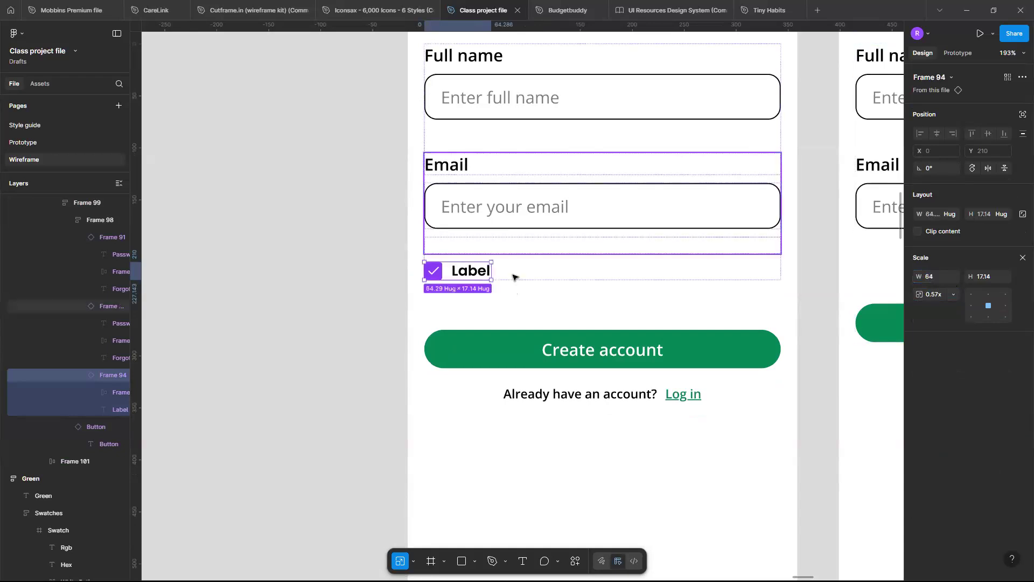
Select the check box's label text inside its instance and leave proportional scaling mode.
click(500, 269)
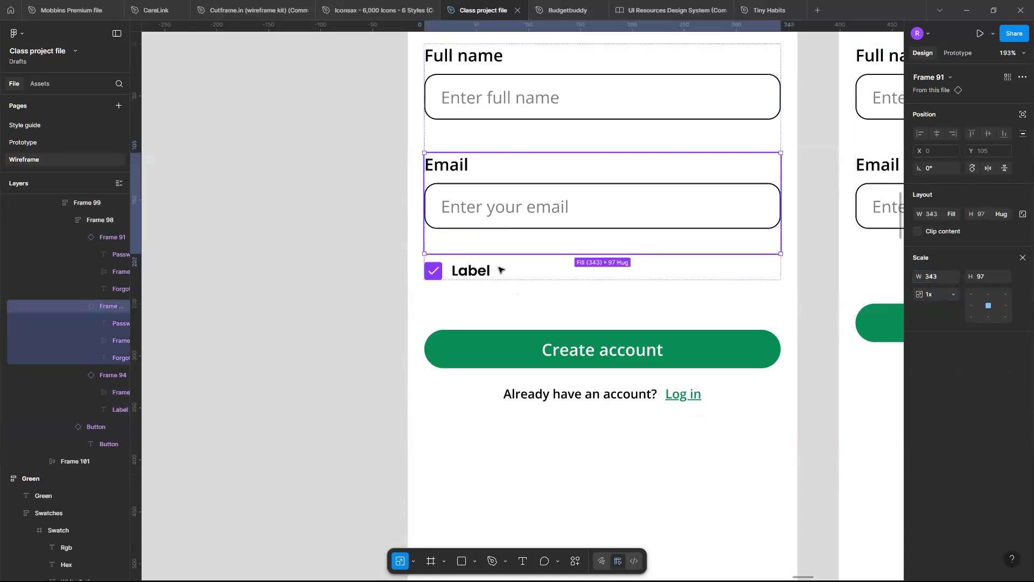
click(496, 269)
scroll(496, 271, up, 2)
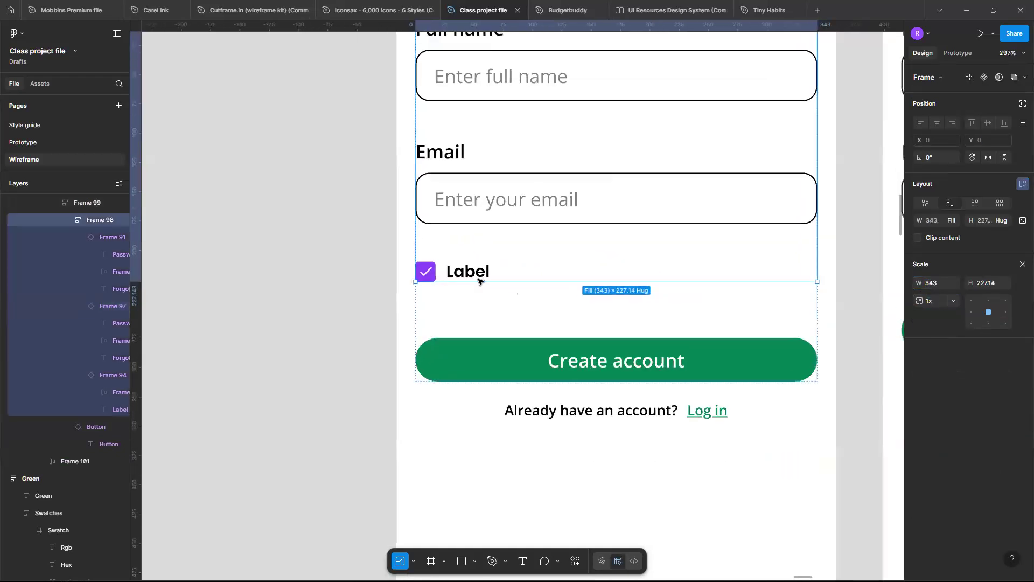
click(474, 293)
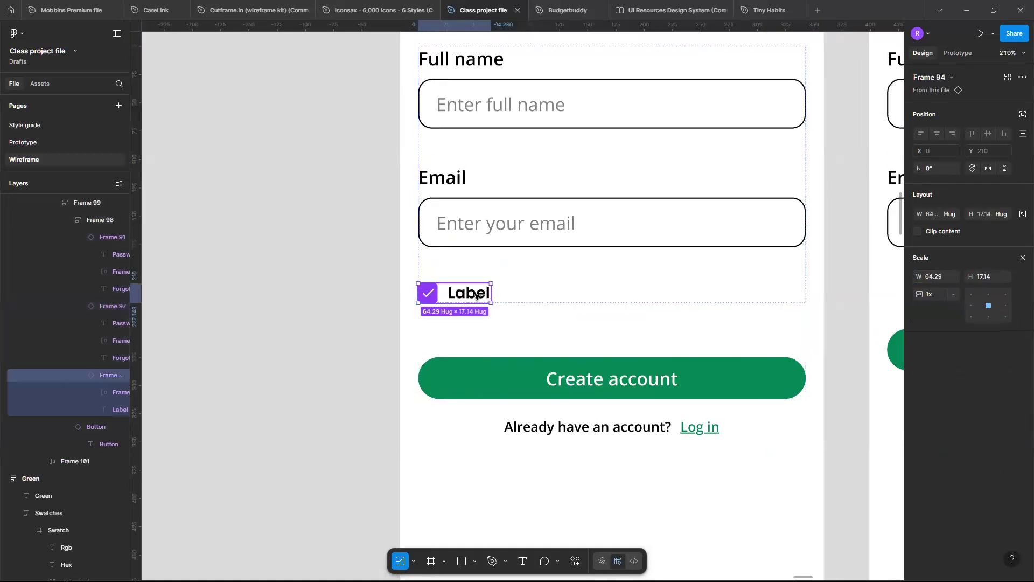
click(474, 294)
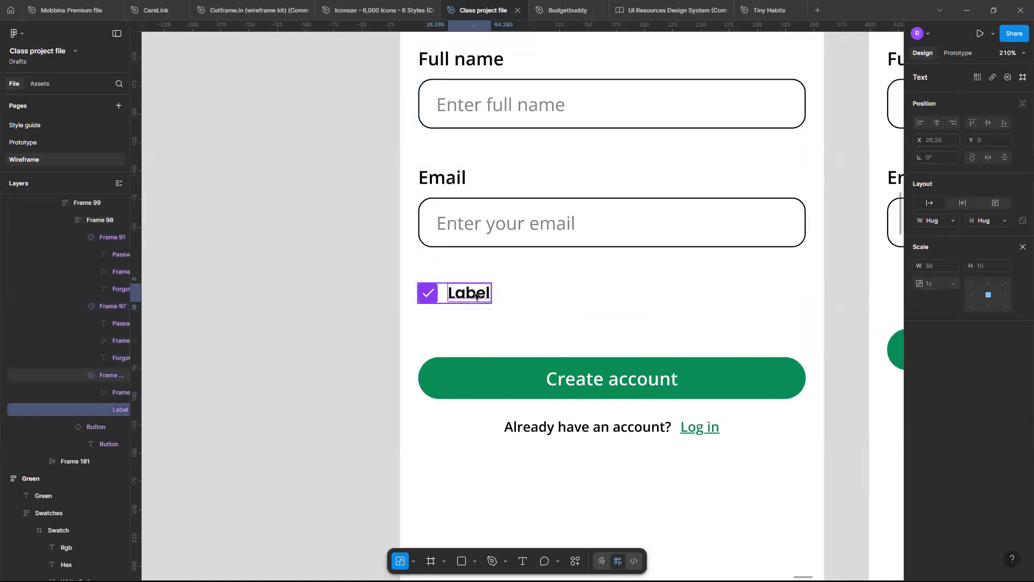
click(1022, 248)
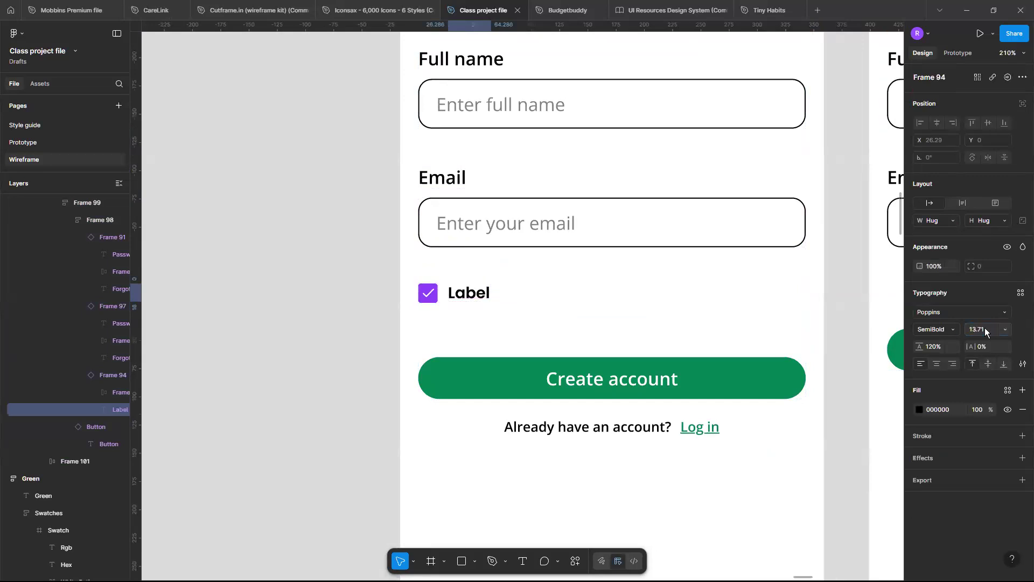
key(Escape)
click(1005, 328)
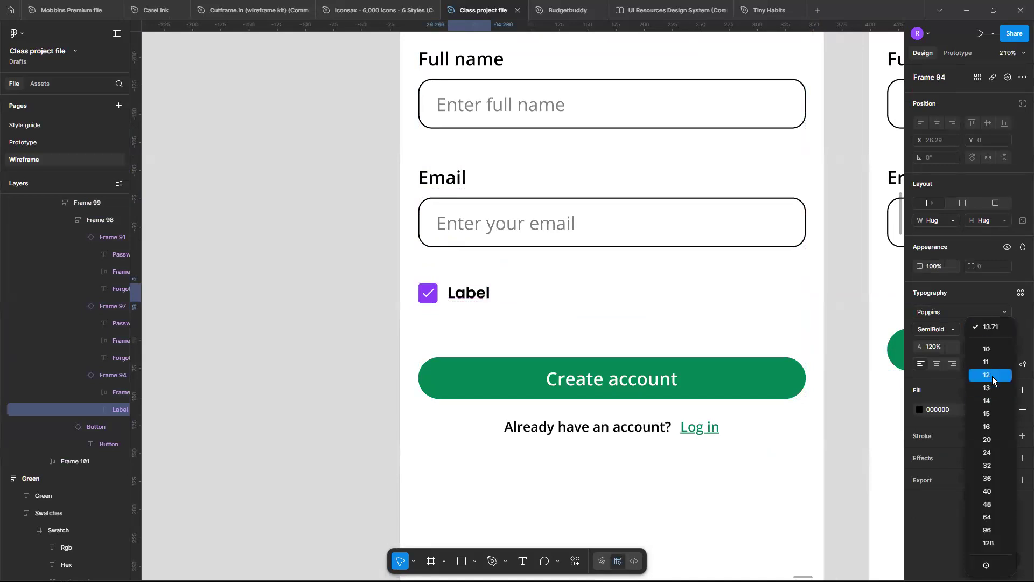
key(Escape)
click(936, 330)
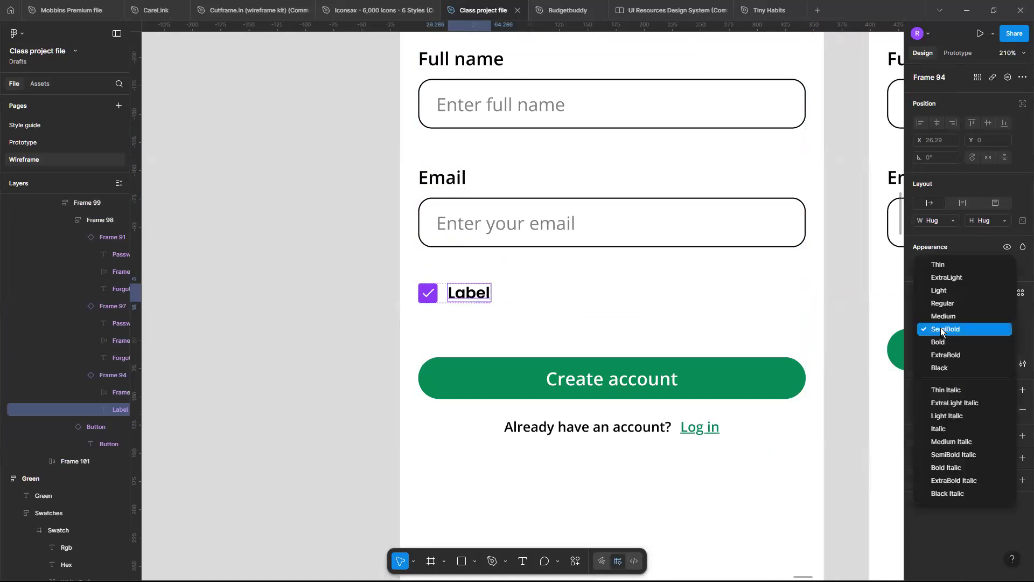
key(Escape)
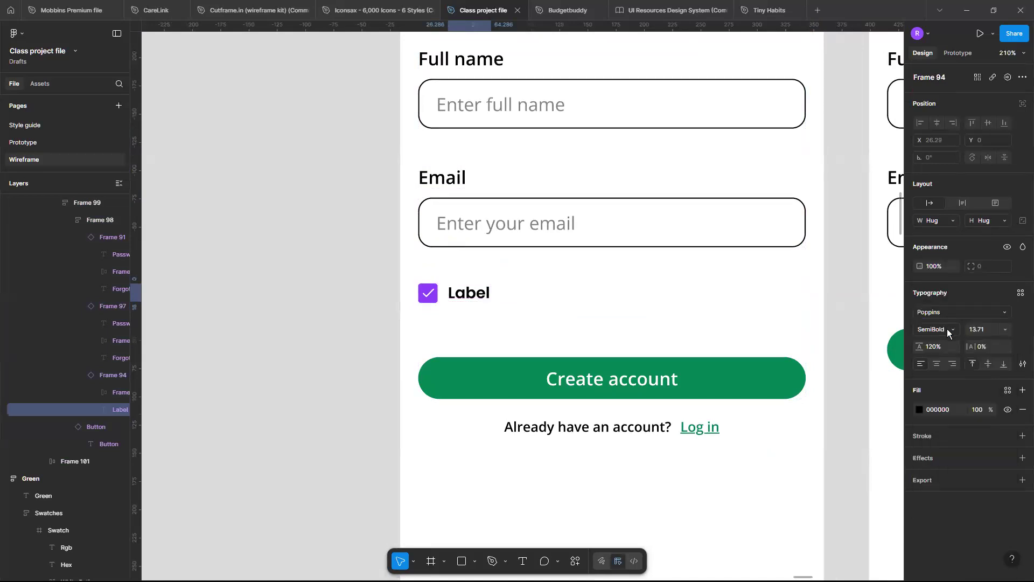
click(446, 293)
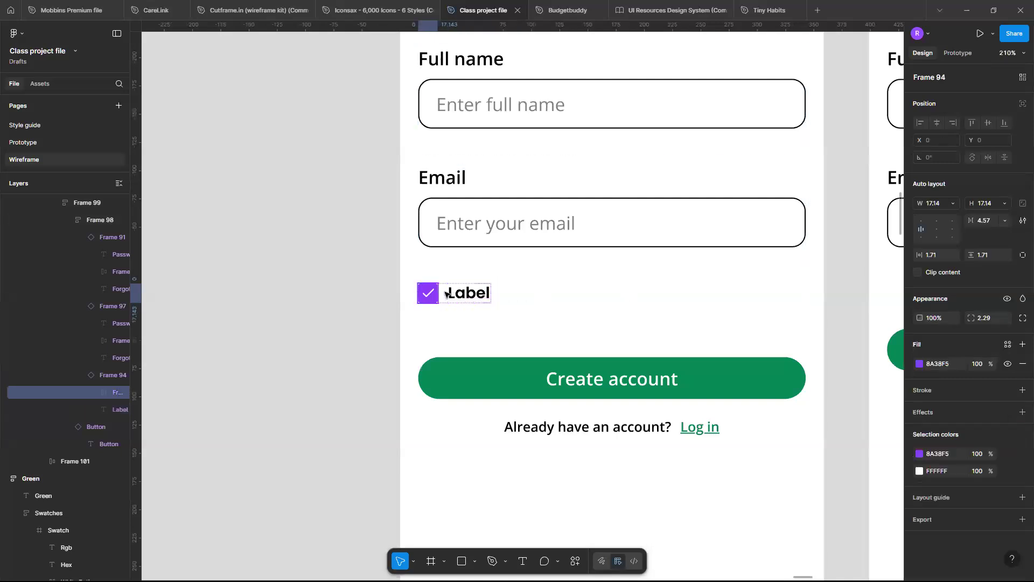
double_click(447, 293)
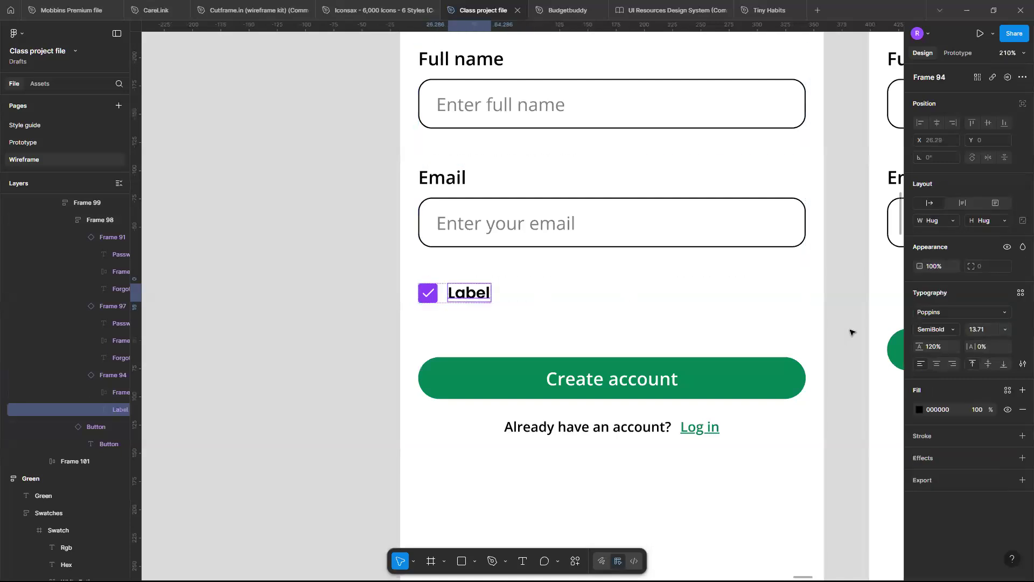
click(949, 330)
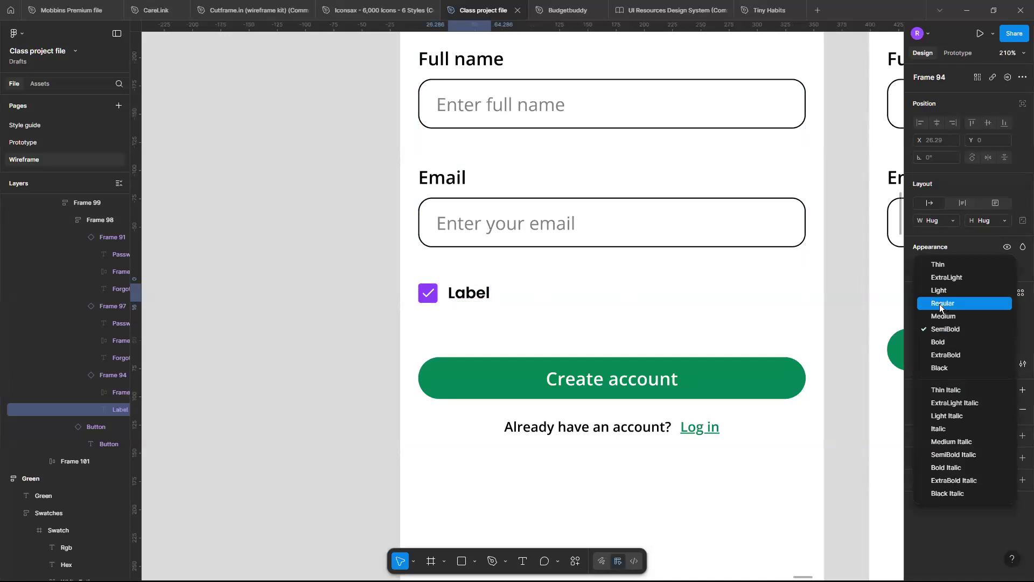
key(Escape)
click(528, 292)
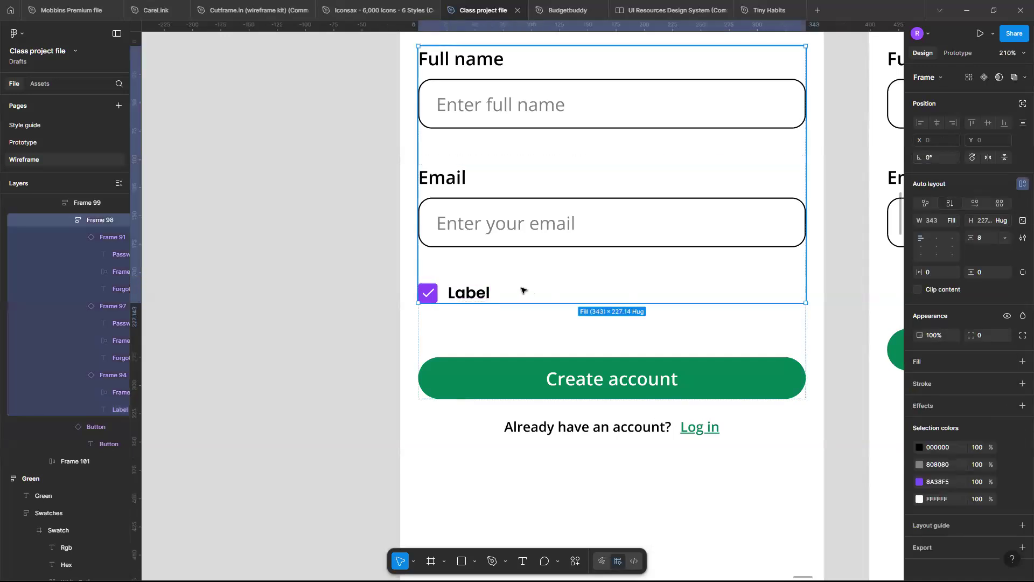
scroll(525, 291, down, 5)
scroll(522, 290, down, 6)
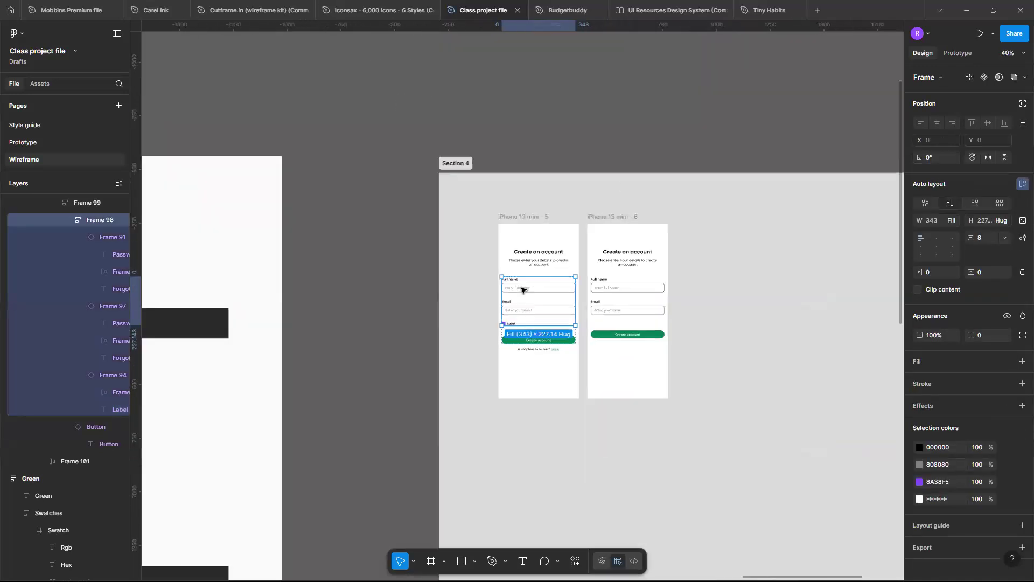
scroll(508, 353, up, 10)
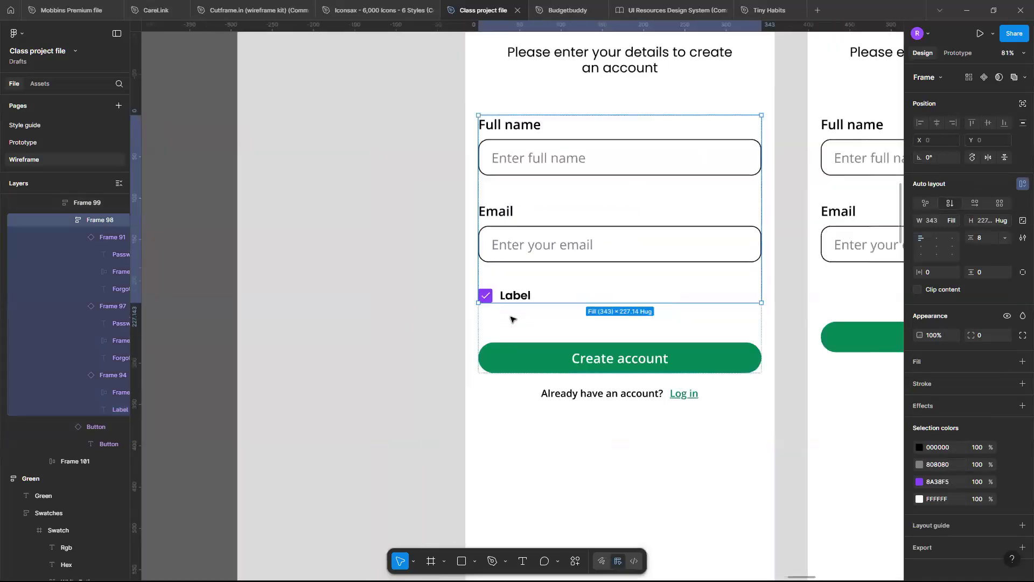
scroll(510, 319, down, 3)
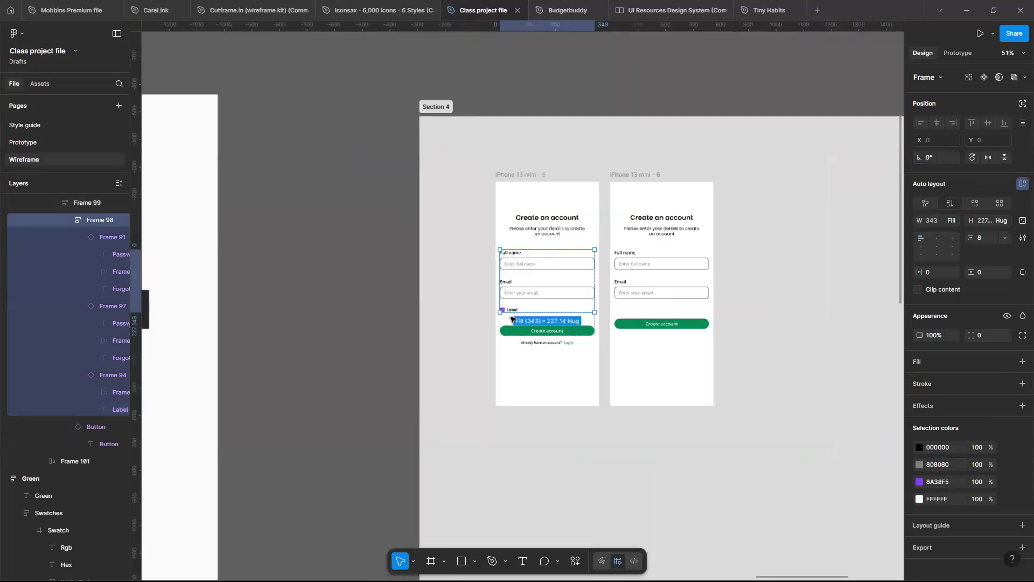
scroll(510, 317, up, 10)
double_click(536, 268)
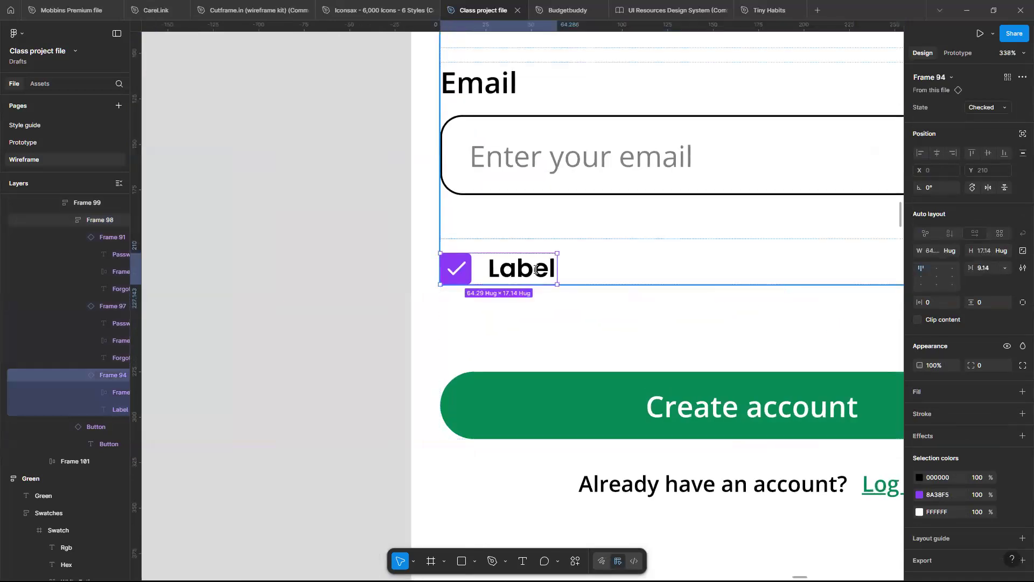
double_click(536, 268)
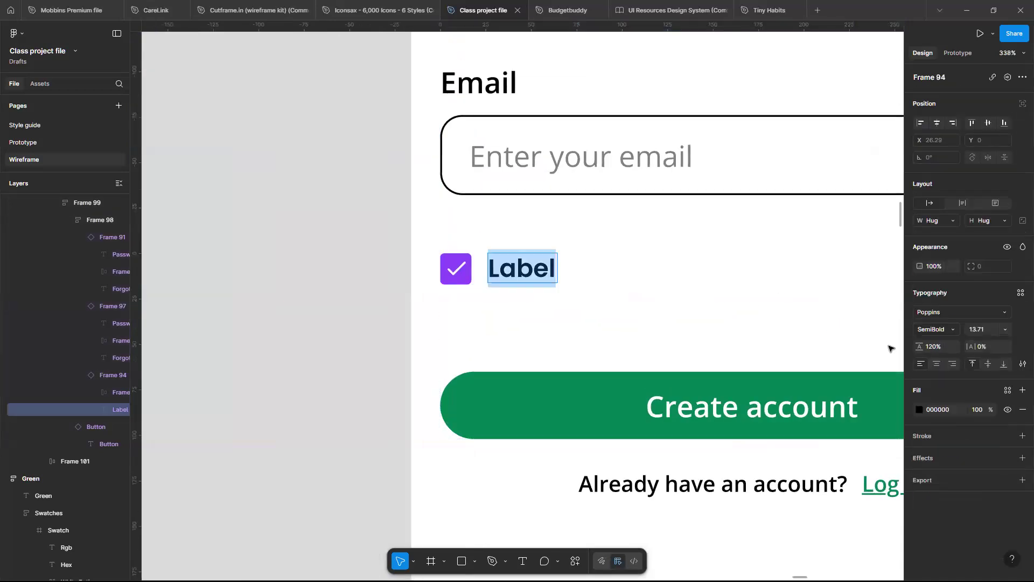
click(945, 329)
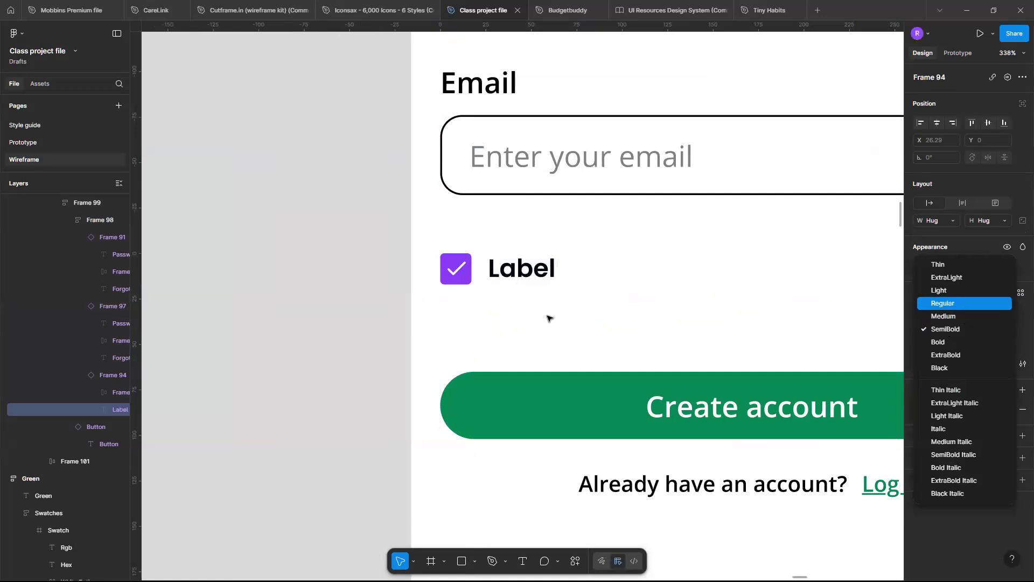
Replace the check box's label text with "I agree to Kodecamp’s Terms and Conditions".
click(544, 269)
double_click(544, 270)
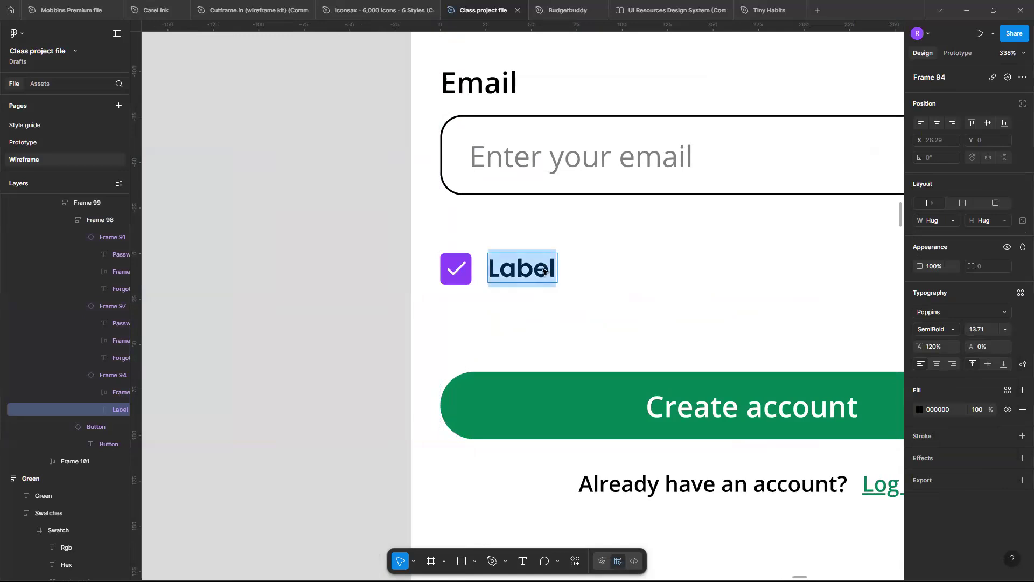
text(y)
key(BackSpace)
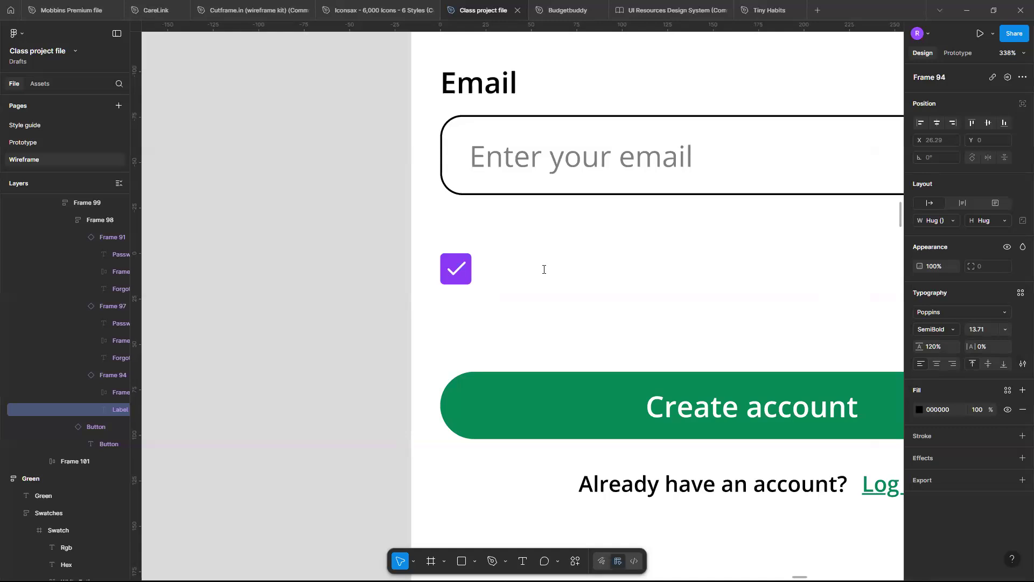
text(I agree to)
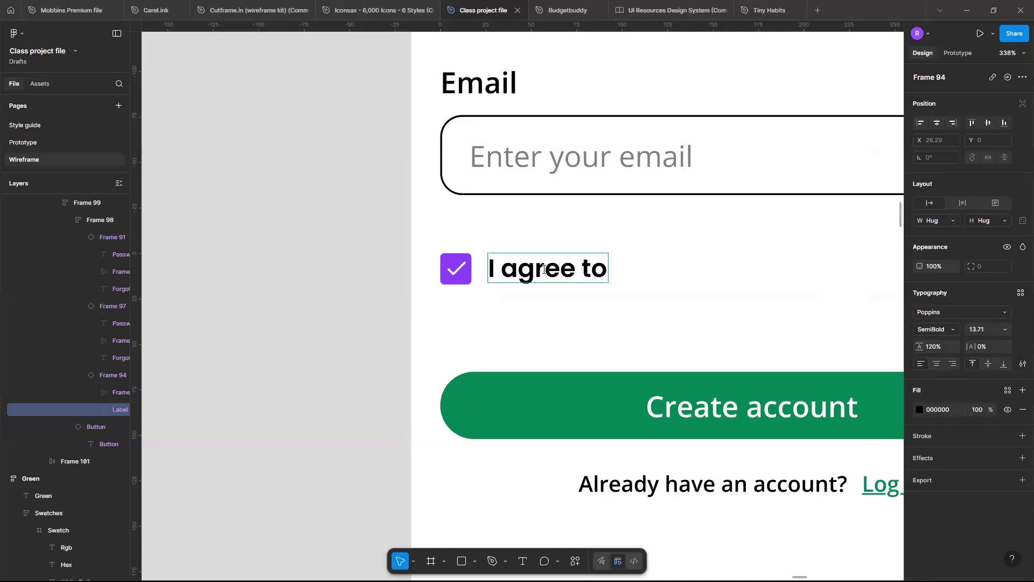
text(“)
key(BackSpace)
text(Kodecamp’s)
key(BackSpace)
text(’s)
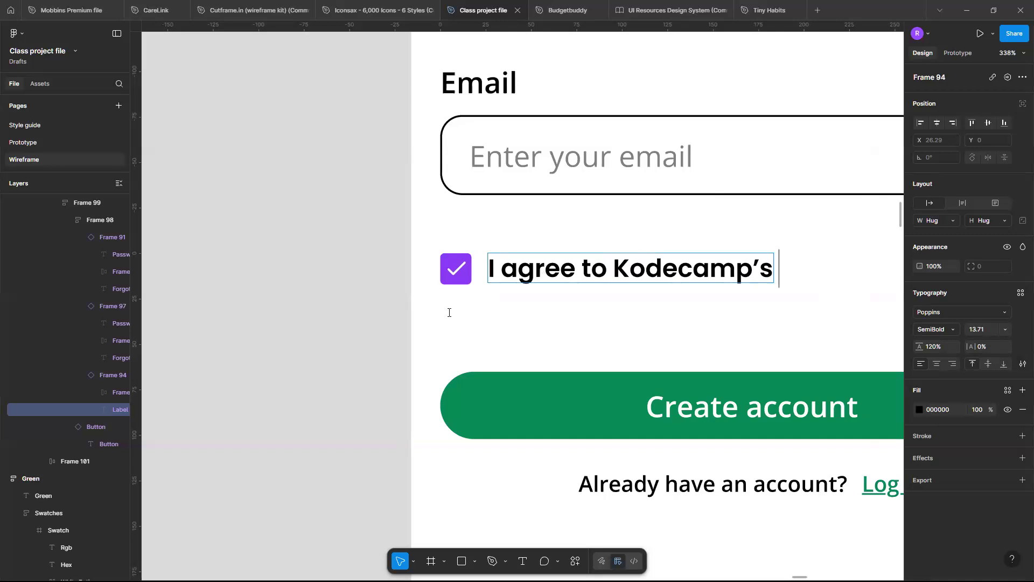
scroll(580, 306, down, 1)
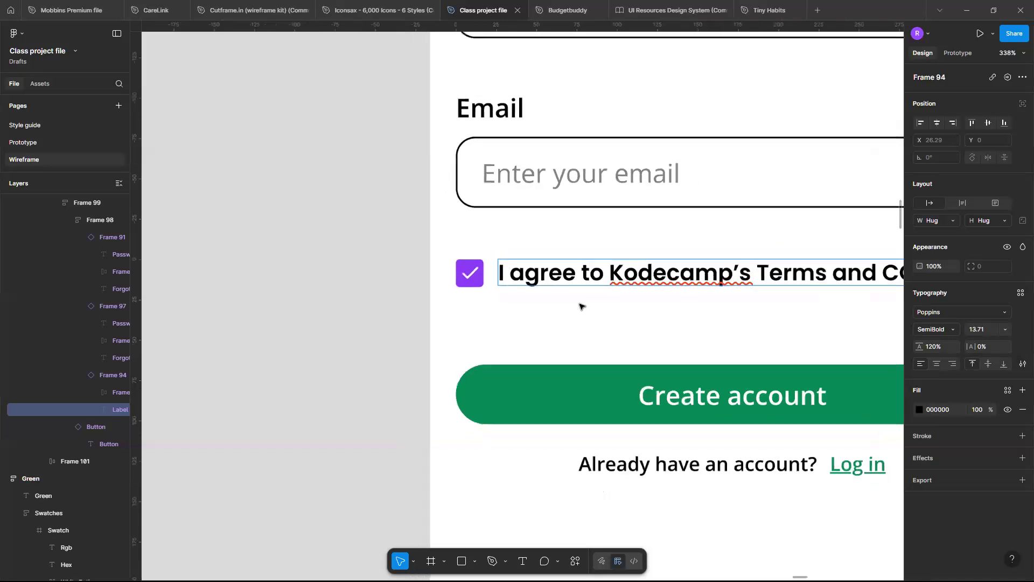
scroll(800, 281, down, 2)
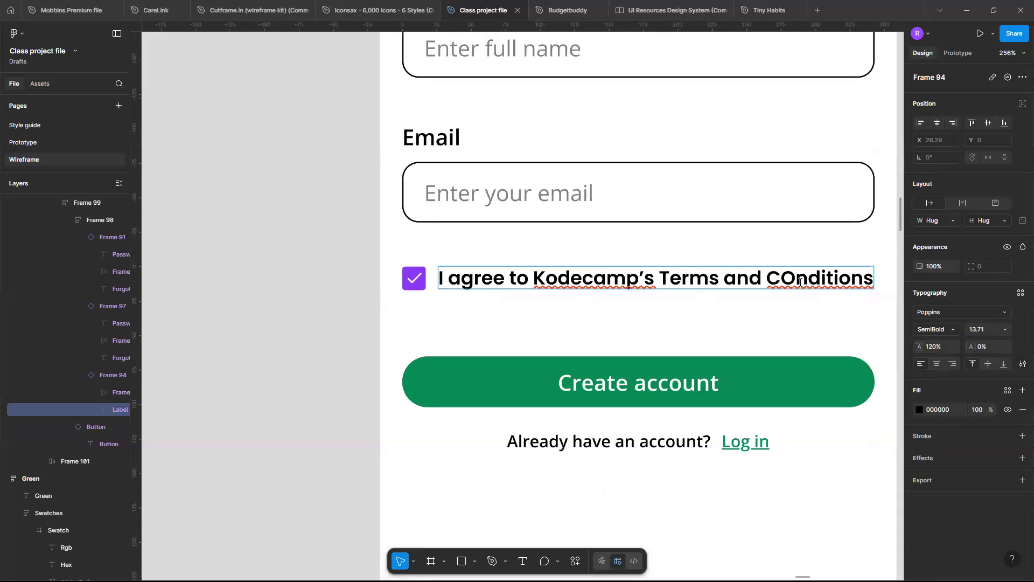
key(BackSpace)
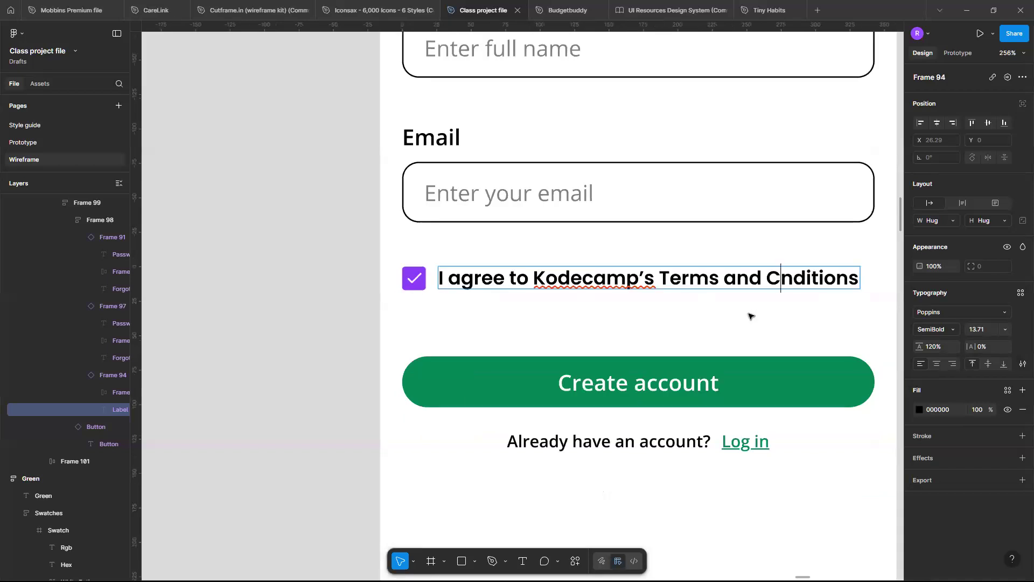
text(o)
Colour the words "Terms and Conditions" in the check box label with the page's green 088F55.
key(ctrl+a)
click(661, 280)
key(ctrl+shift+Right)
key(ctrl+shift+Right)
key(ctrl+shift+Right)
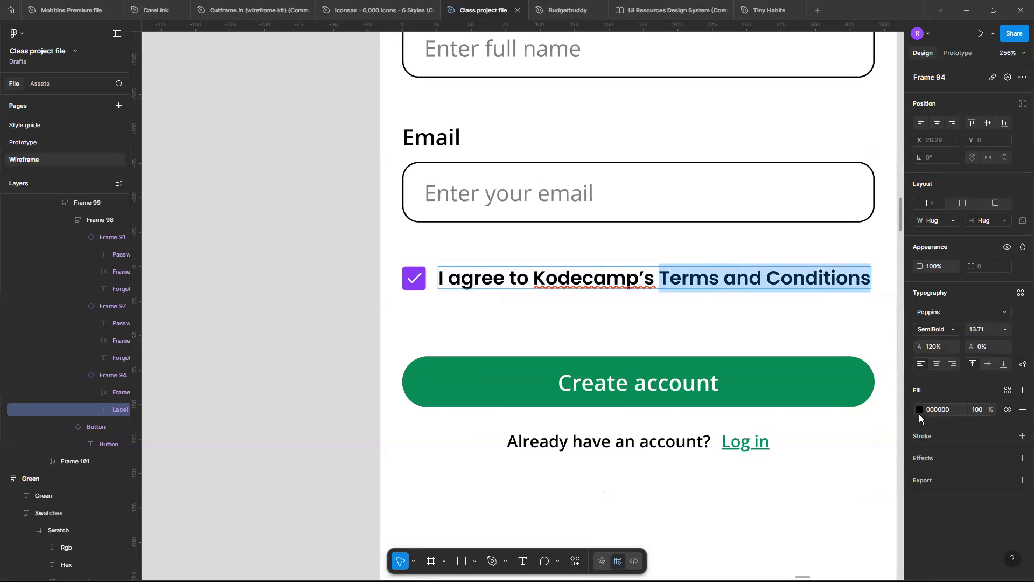
click(919, 410)
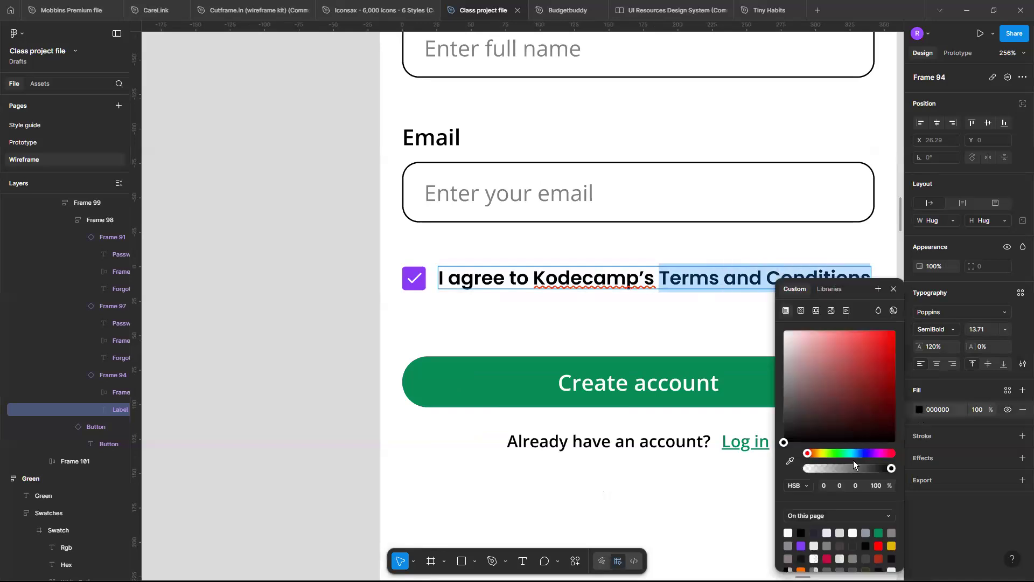
click(877, 531)
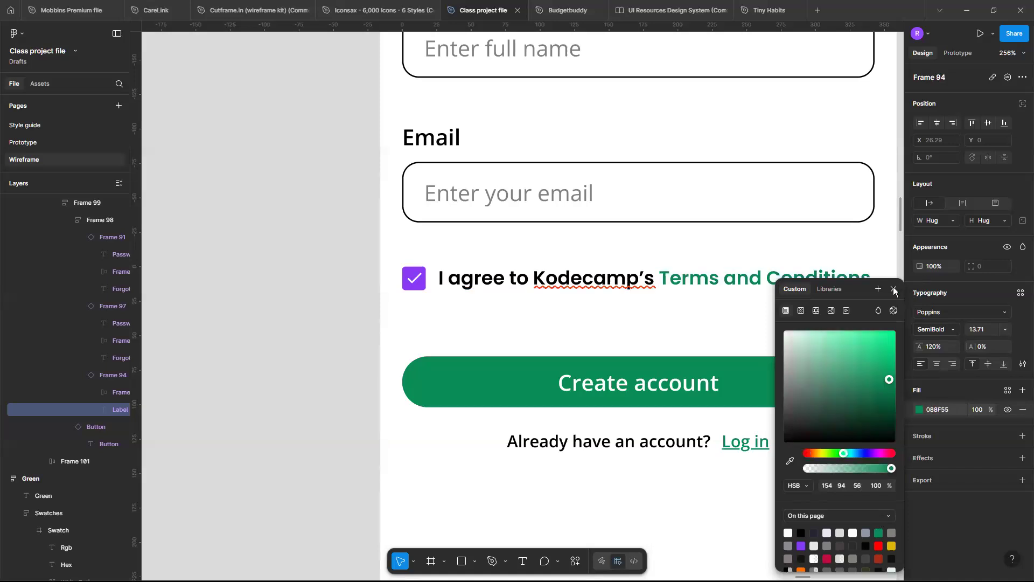
key(Escape)
key(Escape)
In the check box component set, detach the Default variant's label from its Heading small text style and set its weight to Regular.
scroll(733, 332, down, 15)
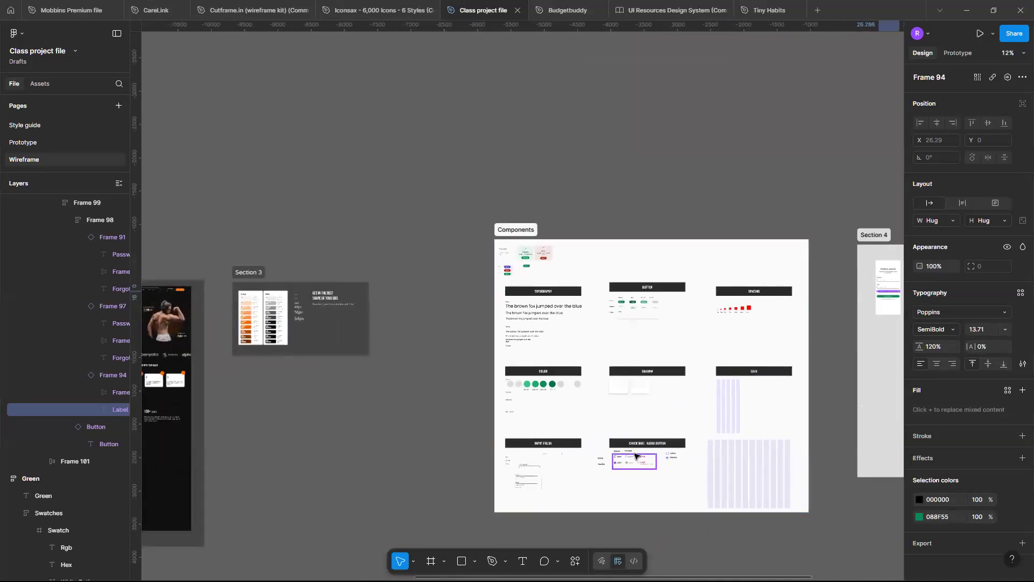
scroll(623, 462, up, 6)
scroll(623, 462, up, 8)
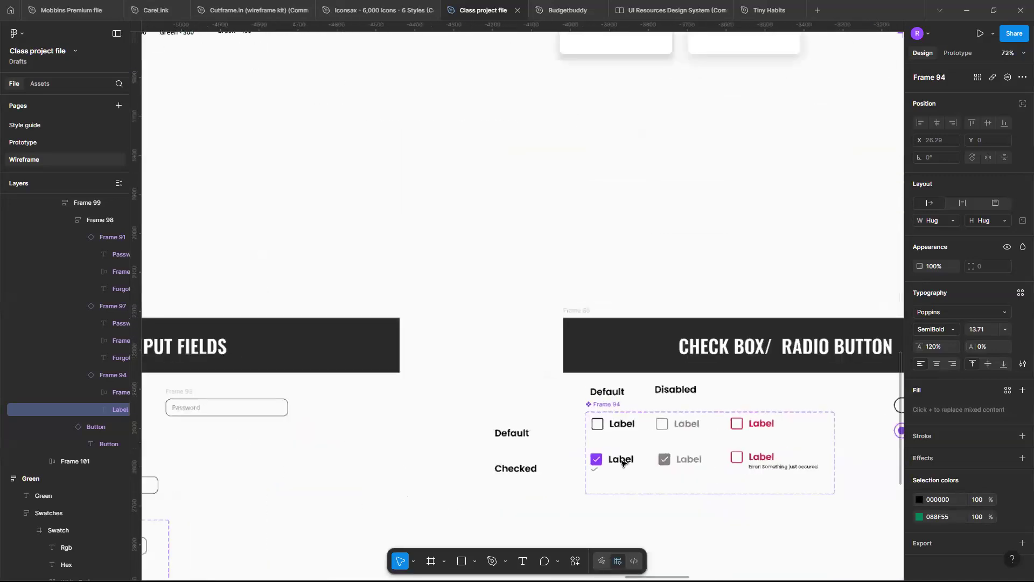
click(622, 387)
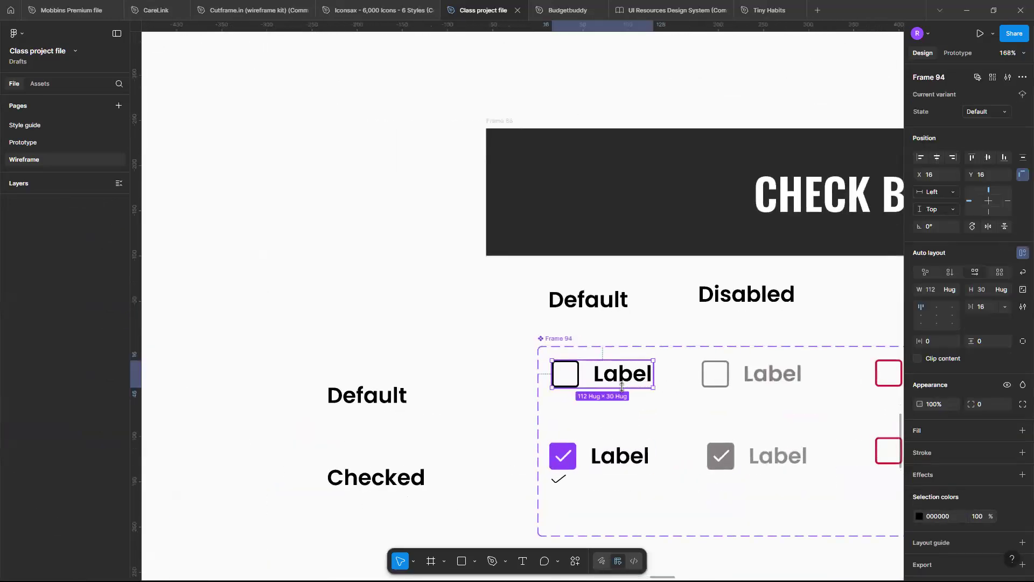
double_click(622, 387)
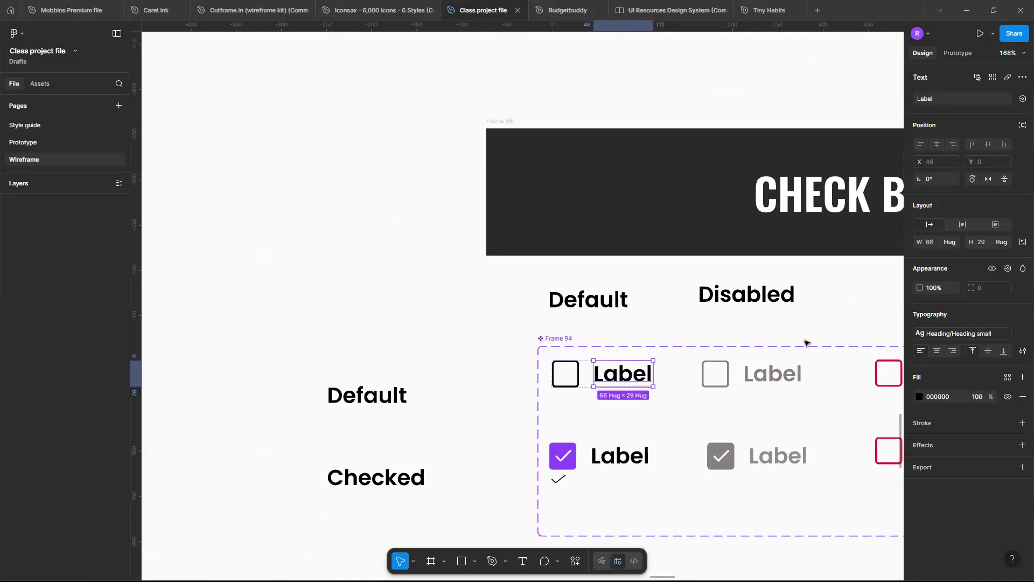
click(1007, 335)
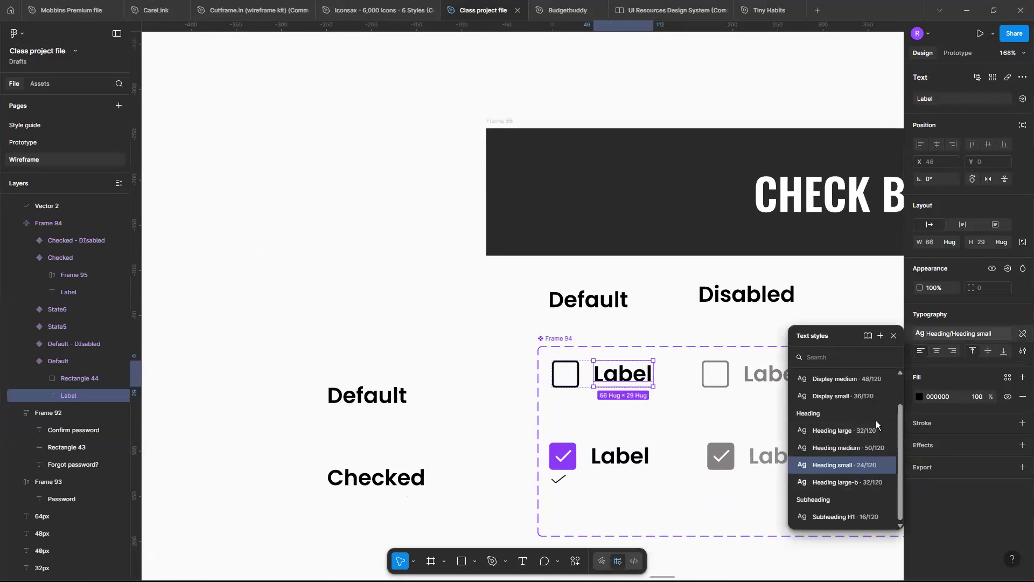
click(1022, 333)
click(953, 351)
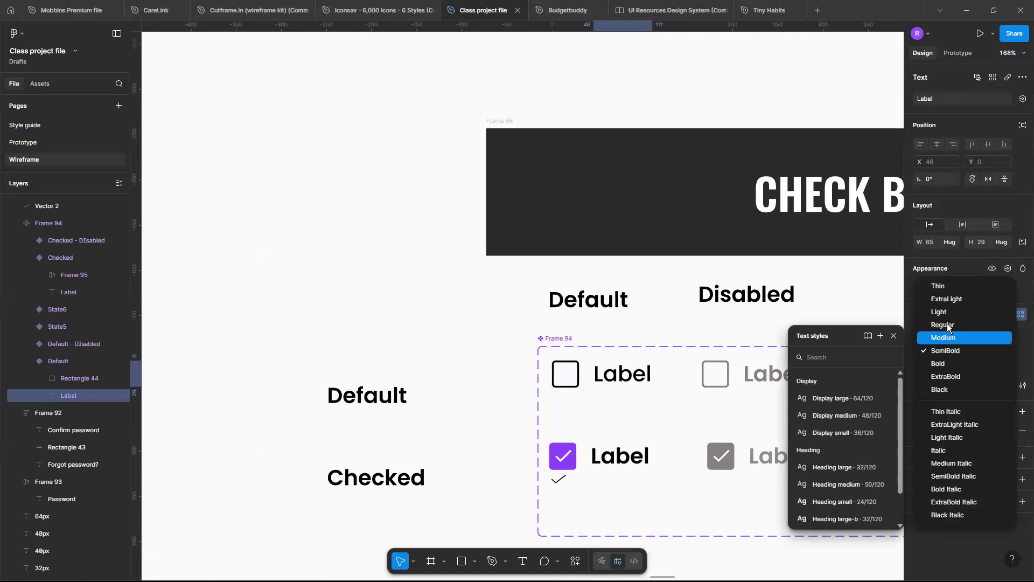
click(946, 323)
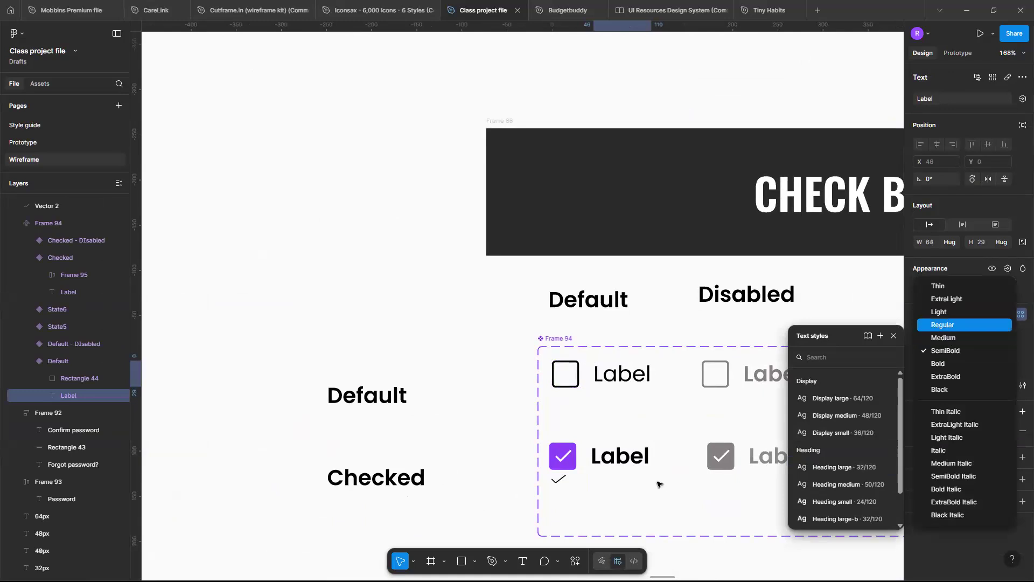
Detach the Checked variant's label from its Heading small text style and set its weight to Regular.
click(638, 456)
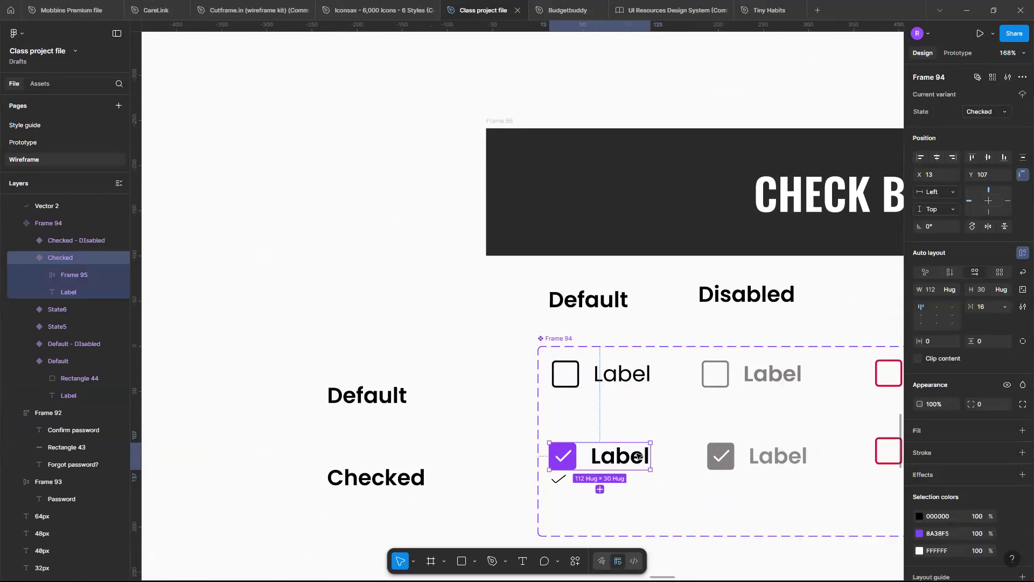
click(638, 457)
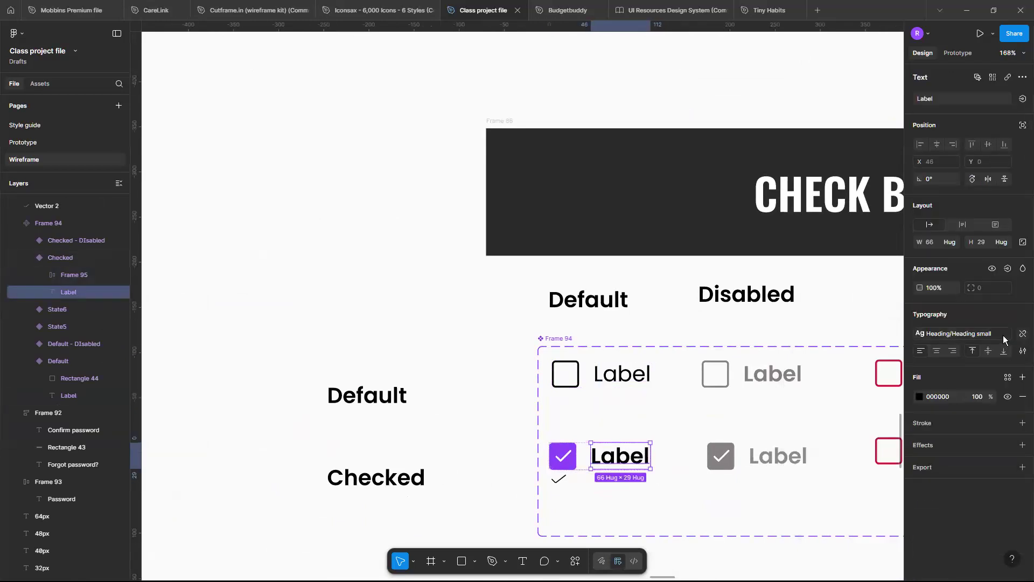
click(1022, 333)
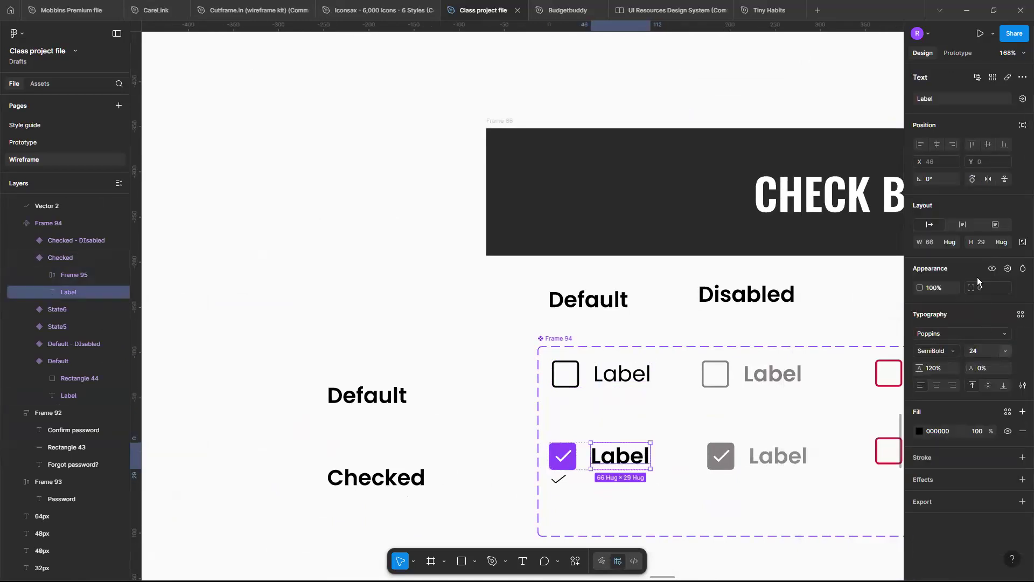
click(1004, 351)
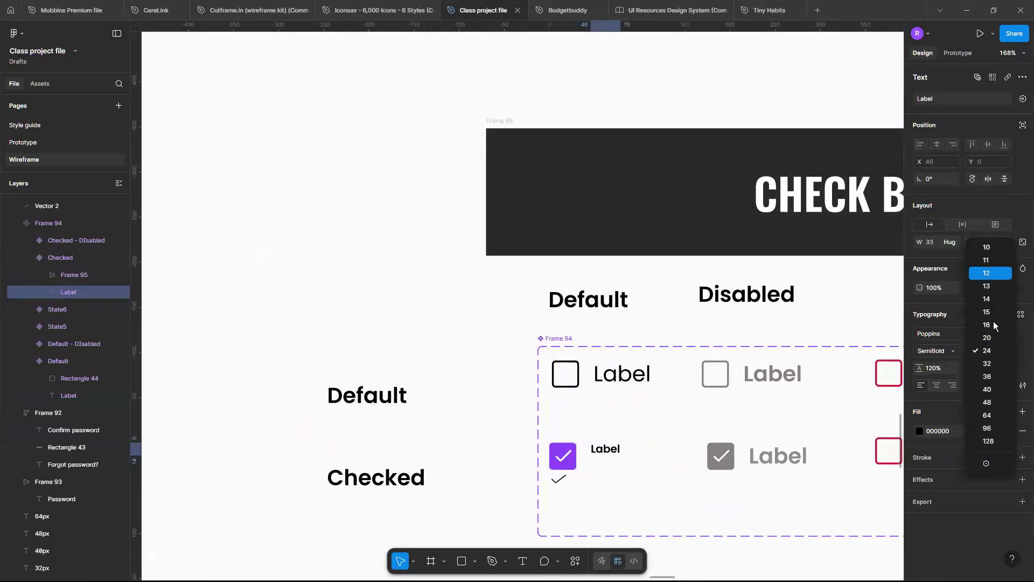
click(987, 351)
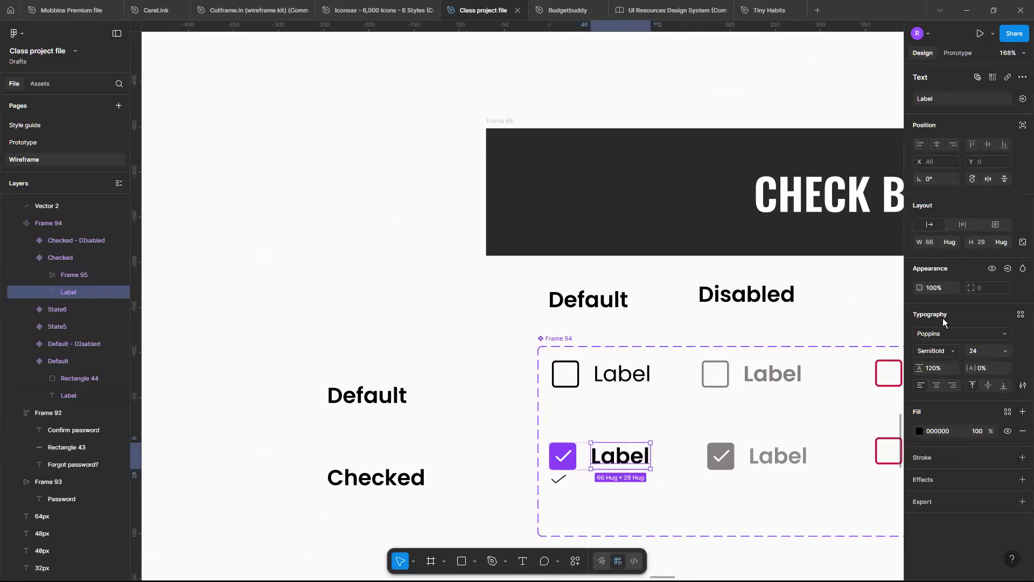
click(937, 351)
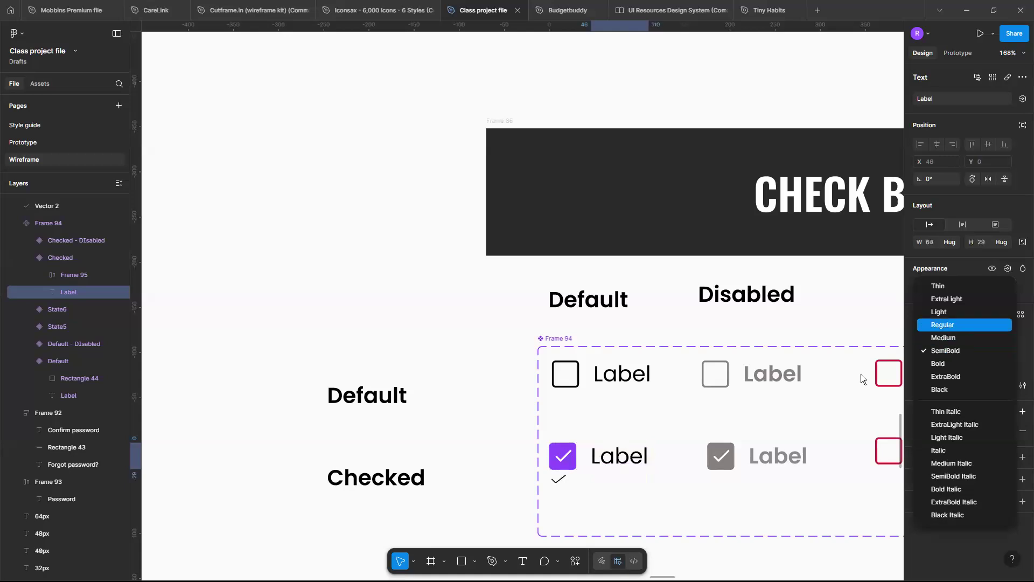
click(943, 325)
Centre-align the contents of the terms-and-conditions check box instance in the iPhone 13 mini - 5 frame.
scroll(712, 449, down, 4)
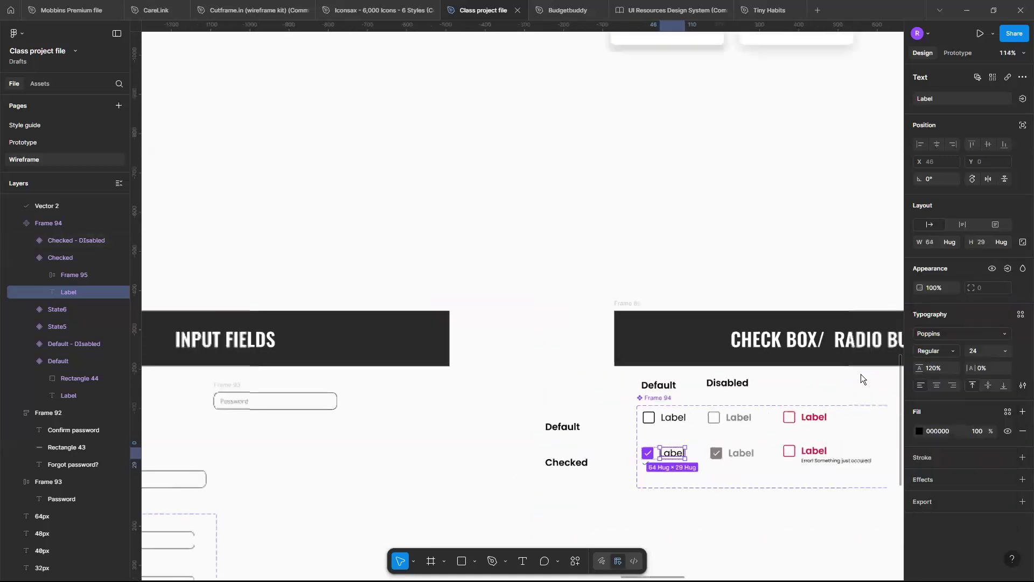
scroll(699, 348, down, 6)
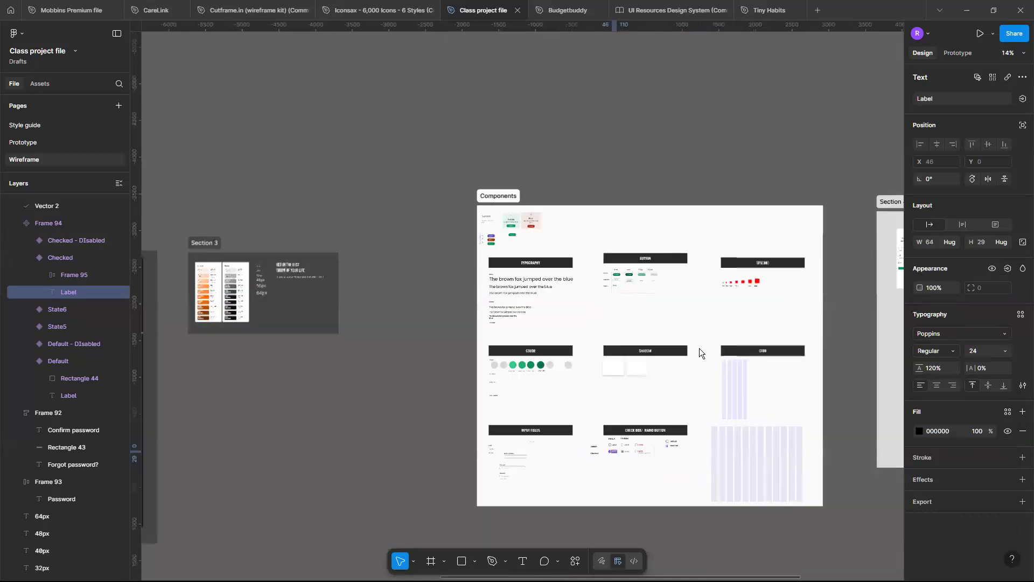
scroll(699, 348, down, 2)
scroll(699, 348, right, 1)
scroll(675, 325, up, 8)
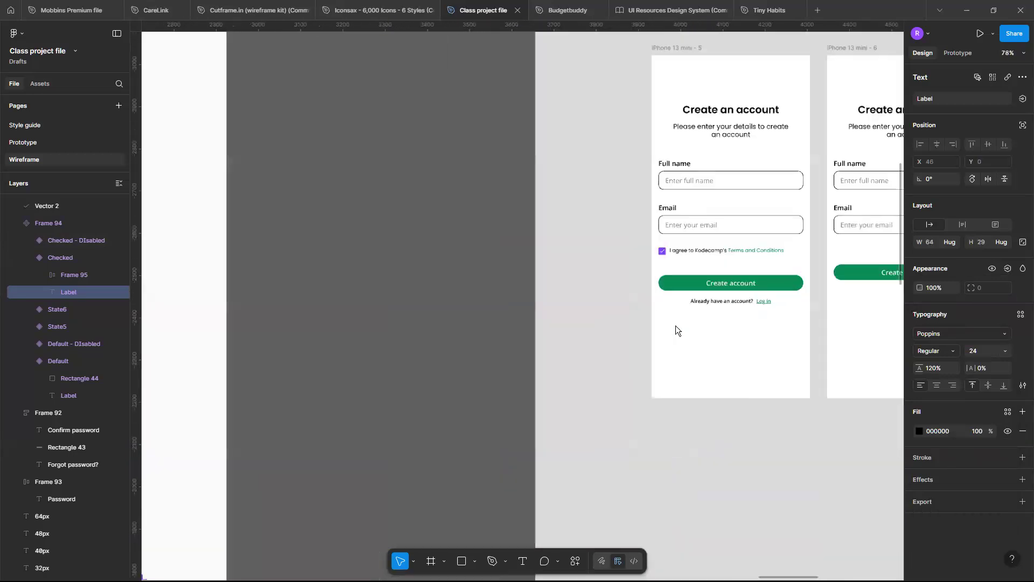
scroll(675, 326, up, 6)
scroll(677, 244, down, 2)
scroll(677, 243, up, 2)
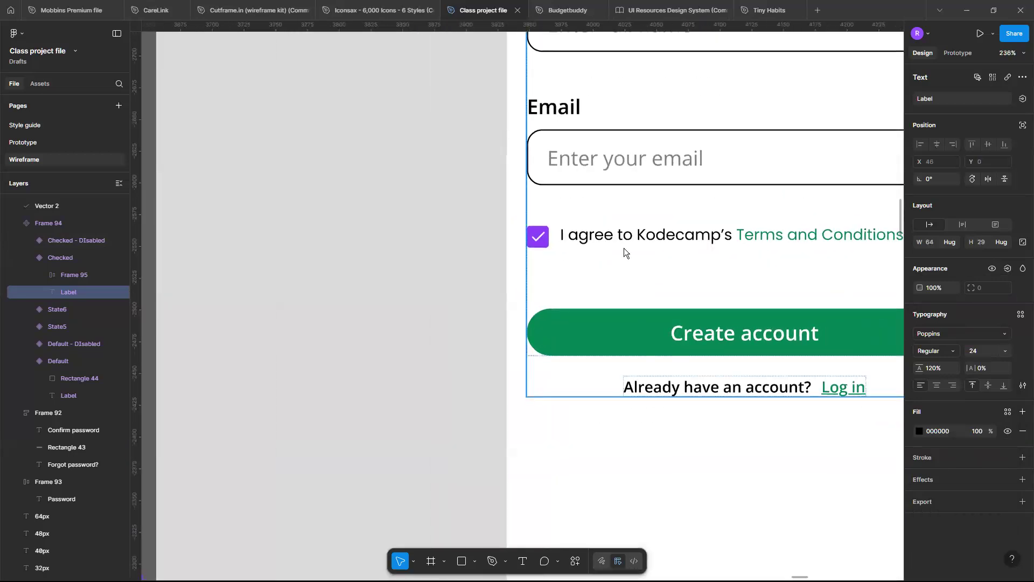
click(563, 245)
click(563, 245)
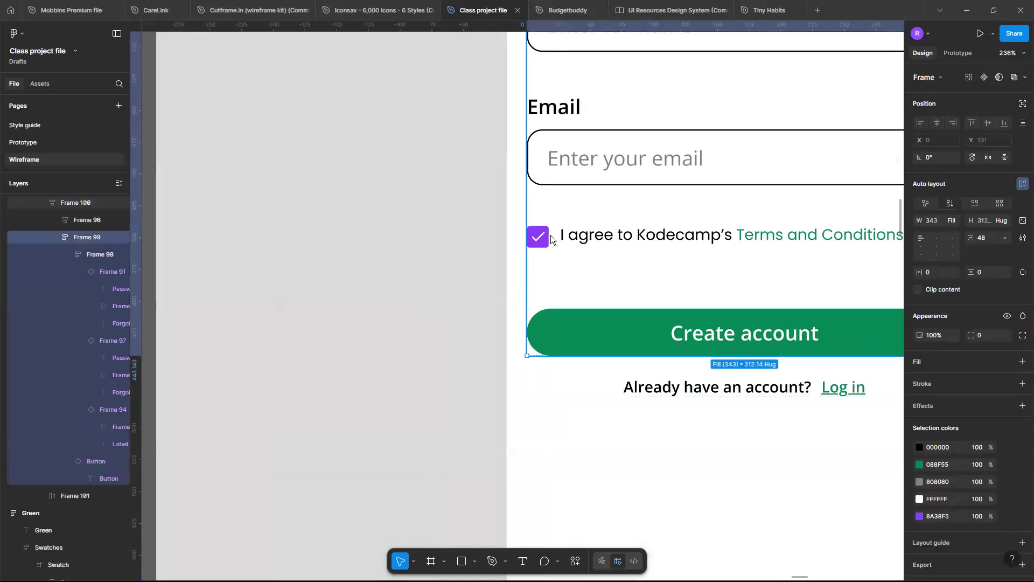
click(550, 235)
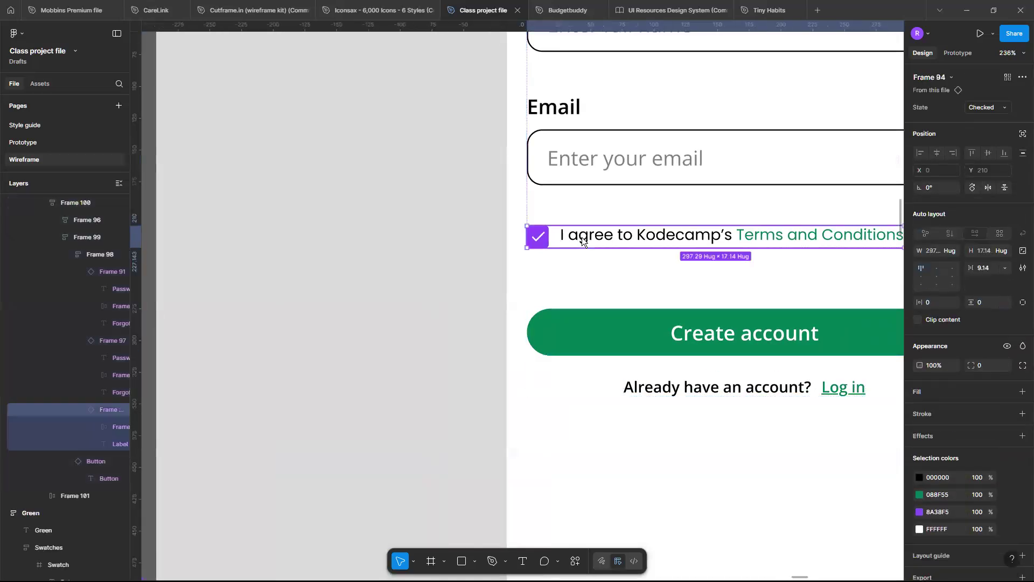
click(937, 277)
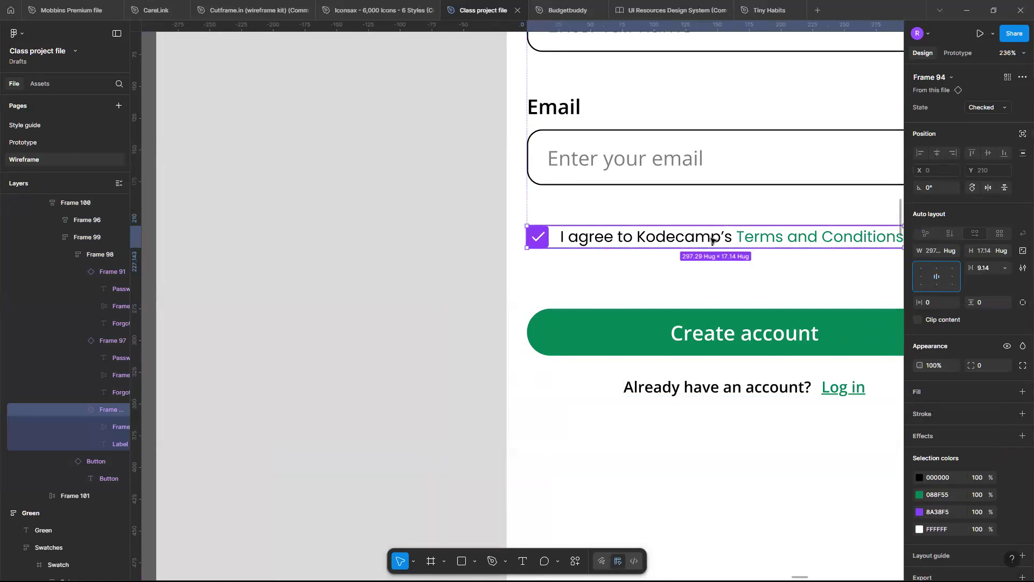
ctrl+scroll(678, 323, down, 5)
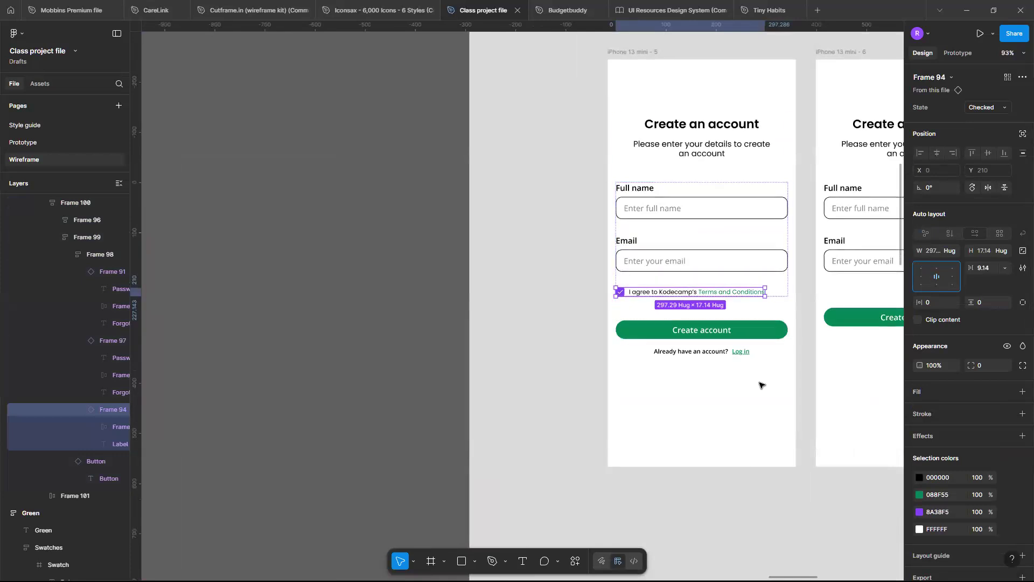
click(759, 384)
Switch the terms-and-conditions check box instance to the Default state.
ctrl+scroll(759, 323, up, 2)
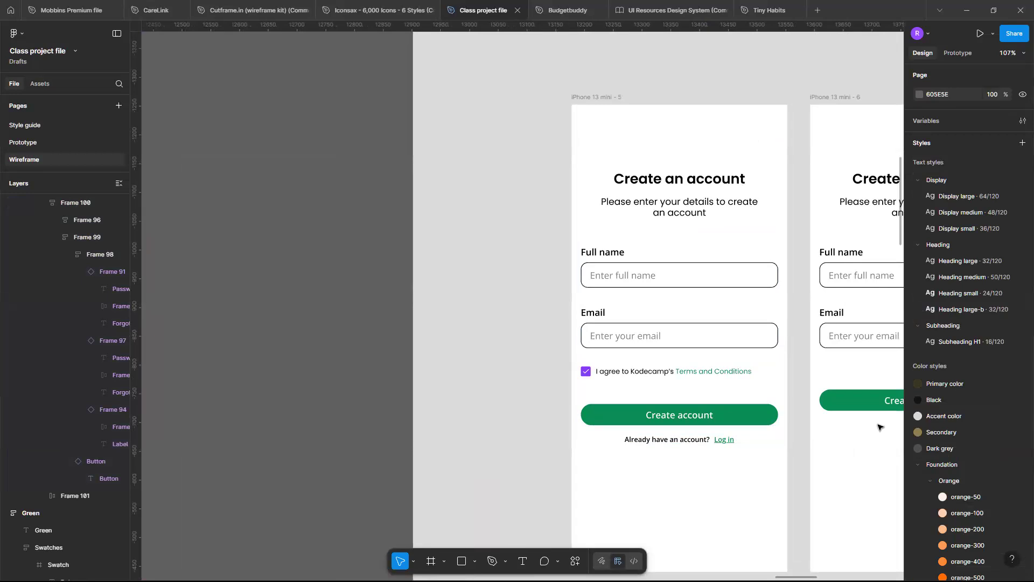
click(691, 375)
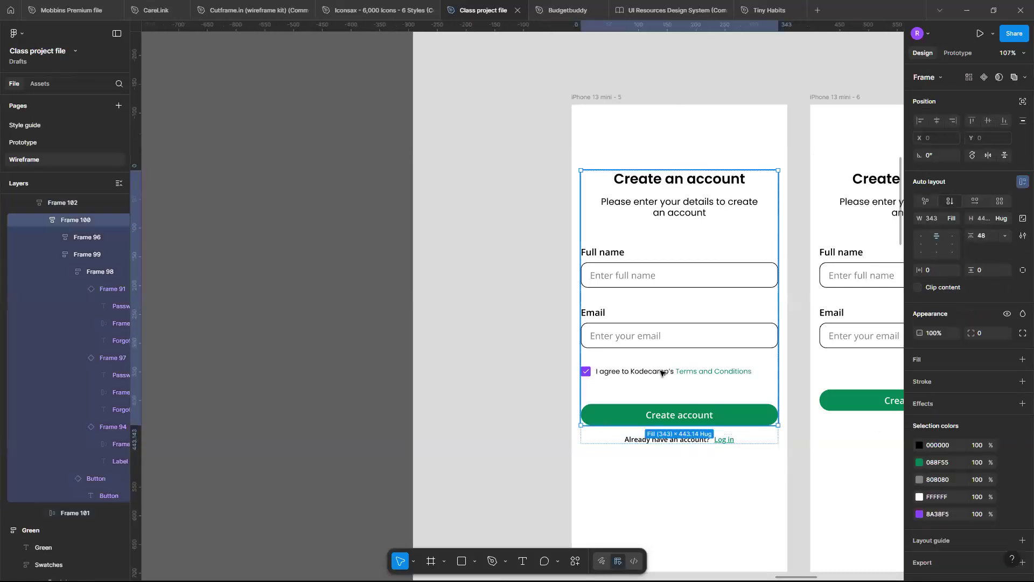
double_click(661, 372)
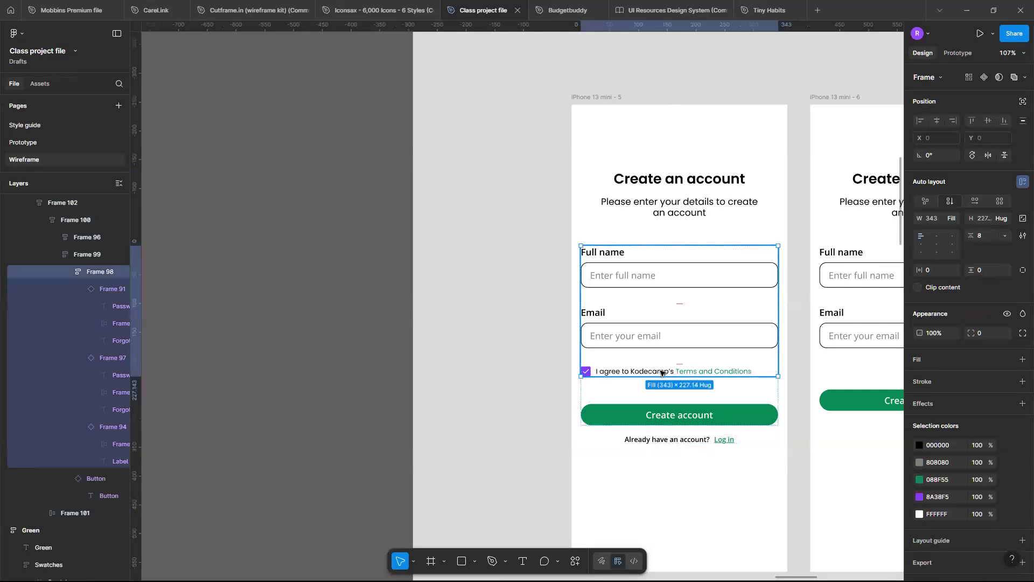
double_click(661, 373)
scroll(662, 373, up, 1)
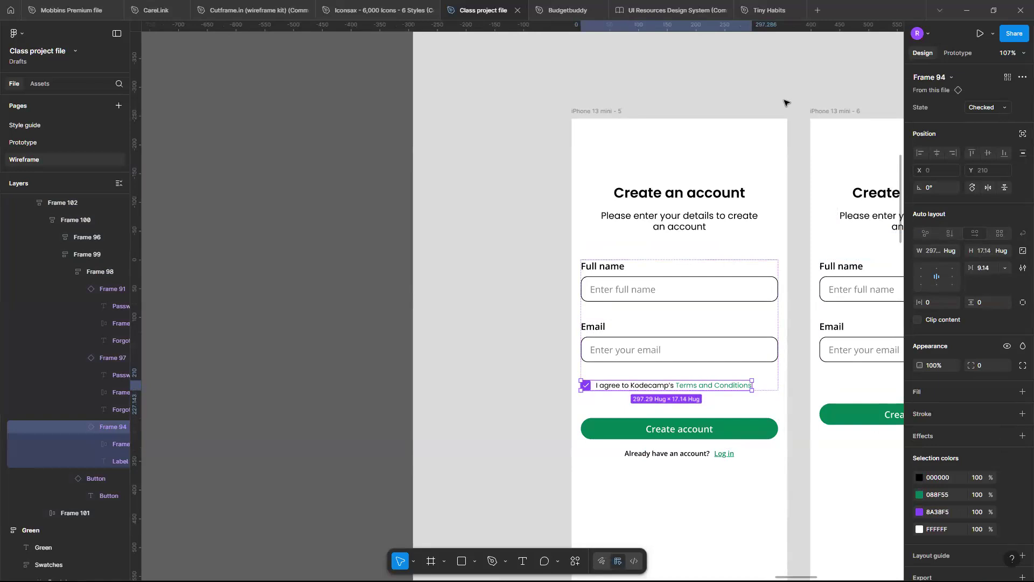
click(1000, 108)
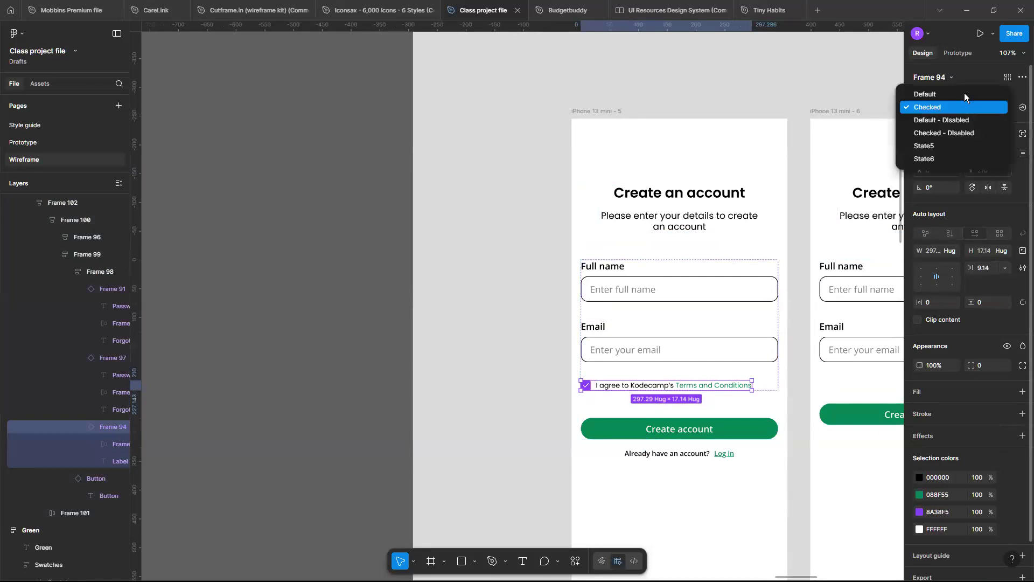
click(962, 94)
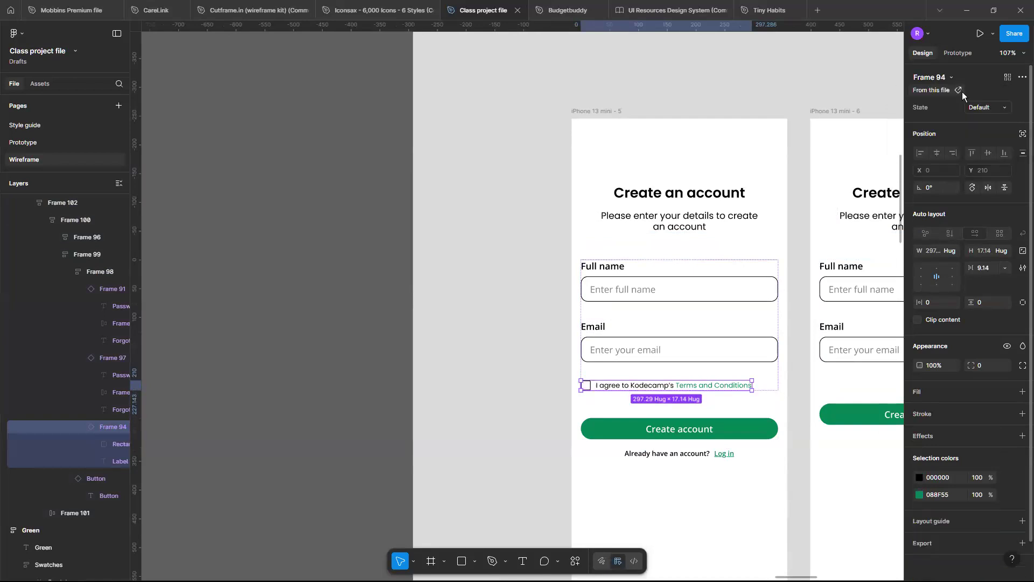
click(771, 471)
Switch the "Create account" button instance below the check box to its disabled state.
scroll(628, 380, up, 5)
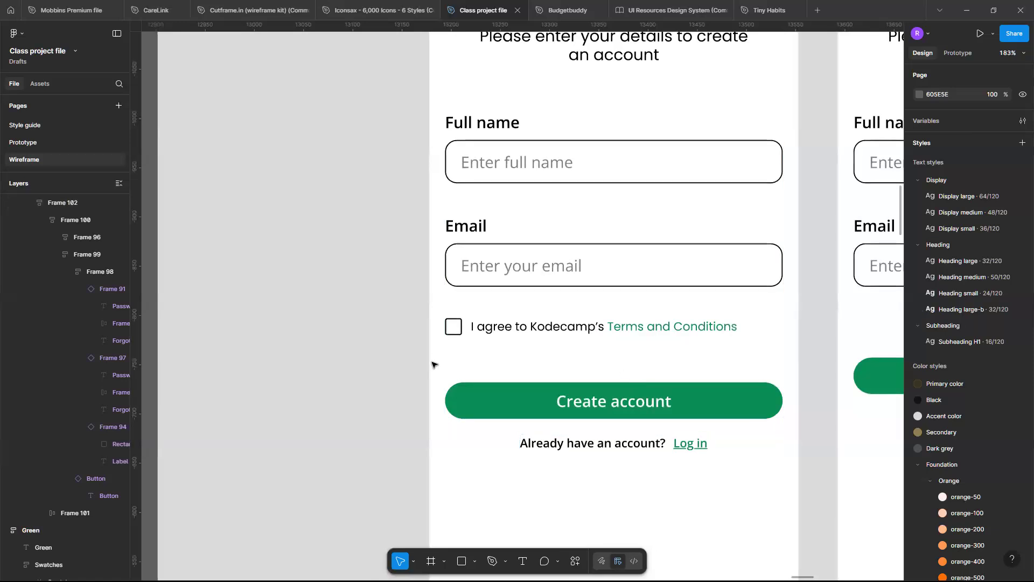
click(539, 410)
click(539, 410)
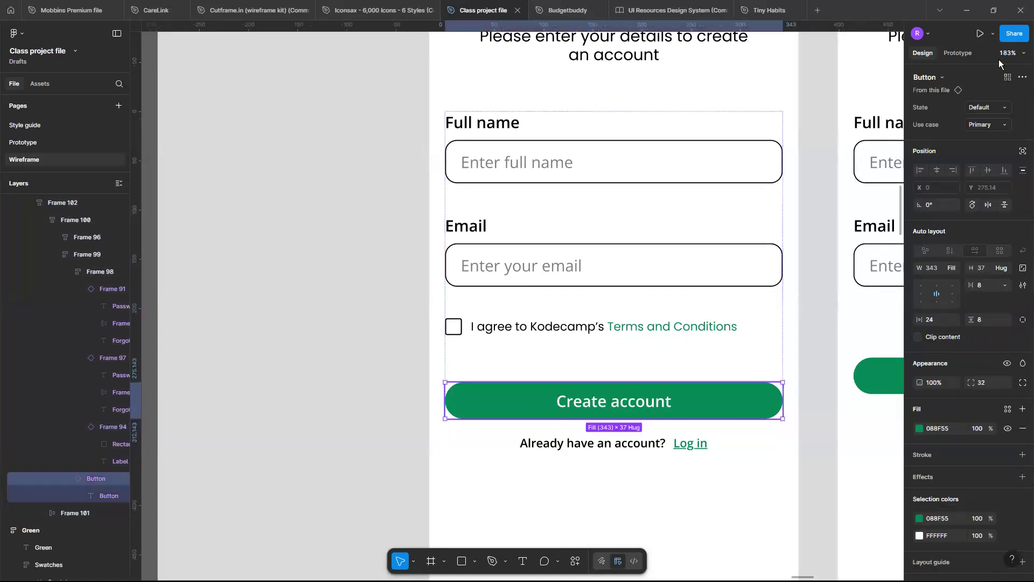
click(1004, 106)
click(969, 149)
click(766, 489)
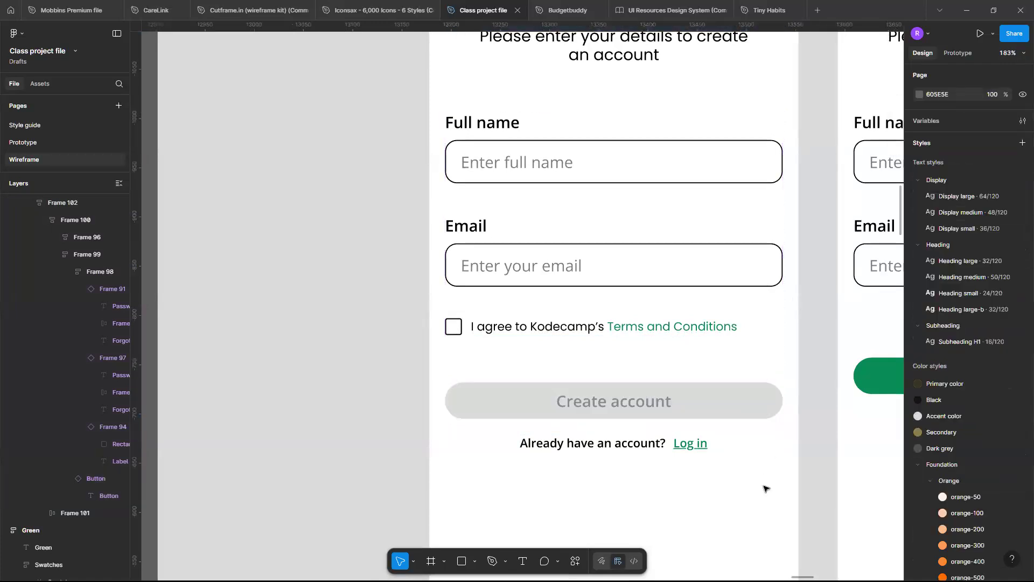
Try the Display small text style on the "Please enter your details to create an account" subtitle and undo the change.
scroll(766, 488, down, 3)
scroll(766, 489, up, 2)
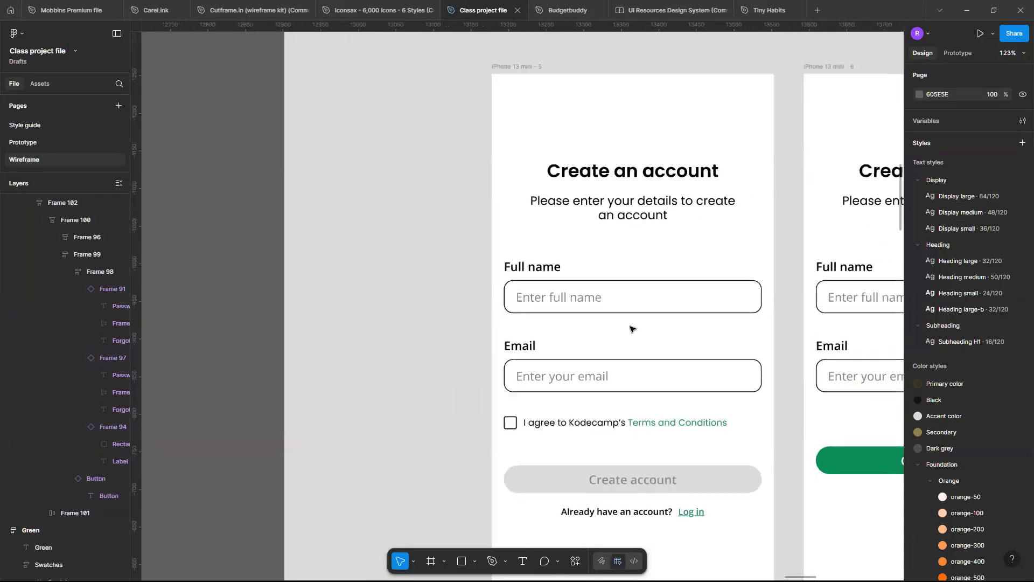
scroll(614, 295, down, 1)
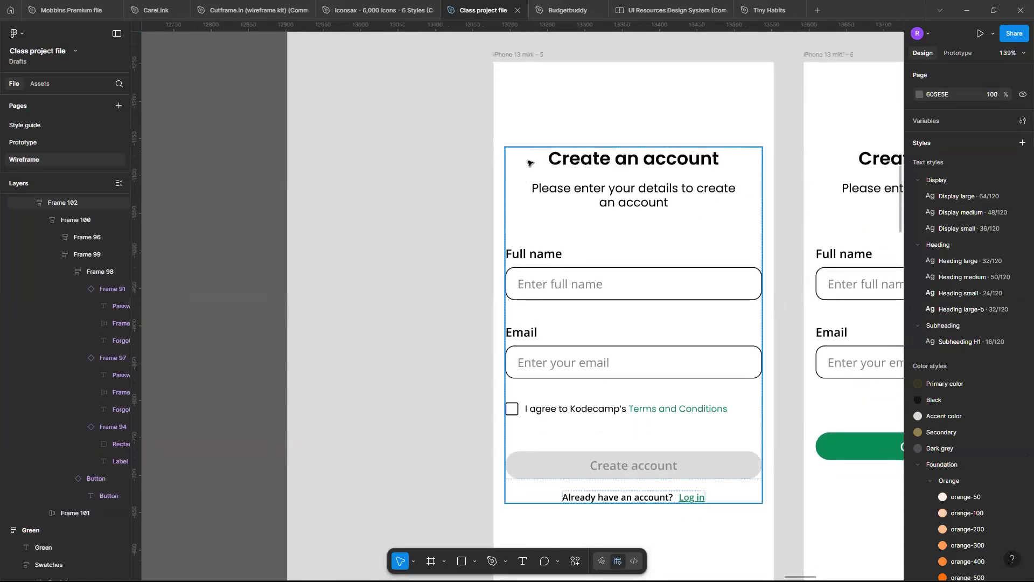
click(604, 199)
double_click(604, 199)
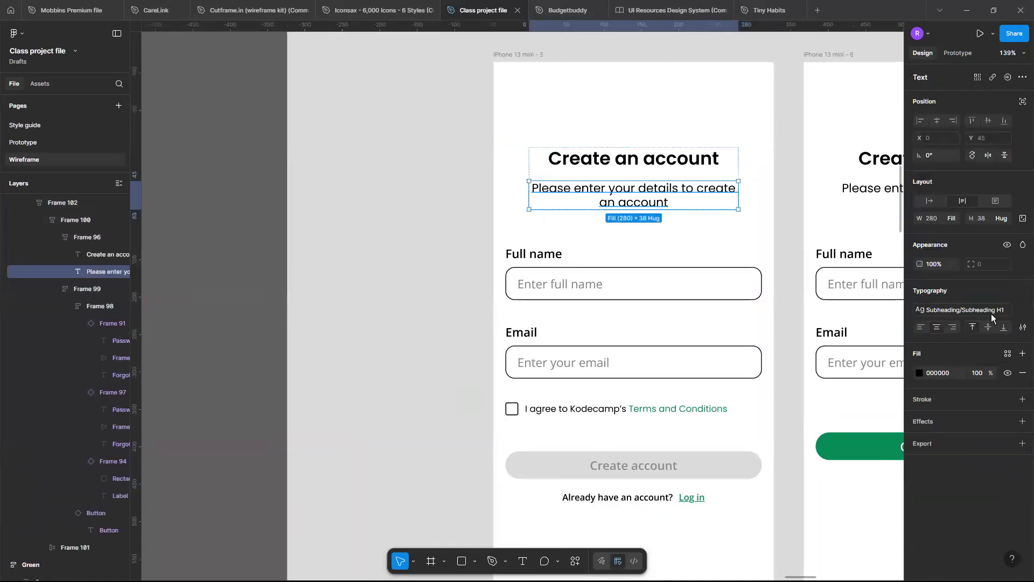
click(964, 309)
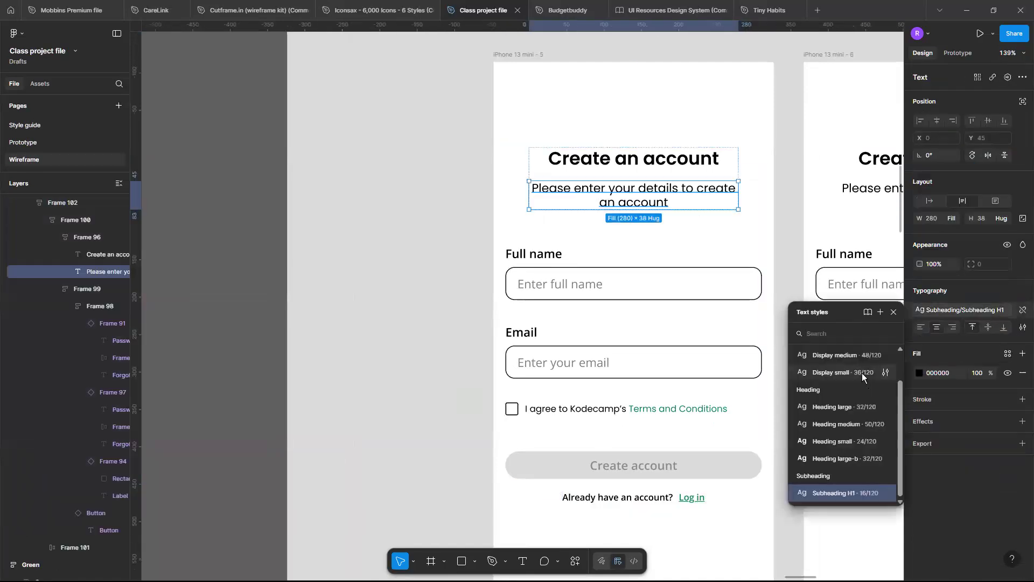
click(862, 373)
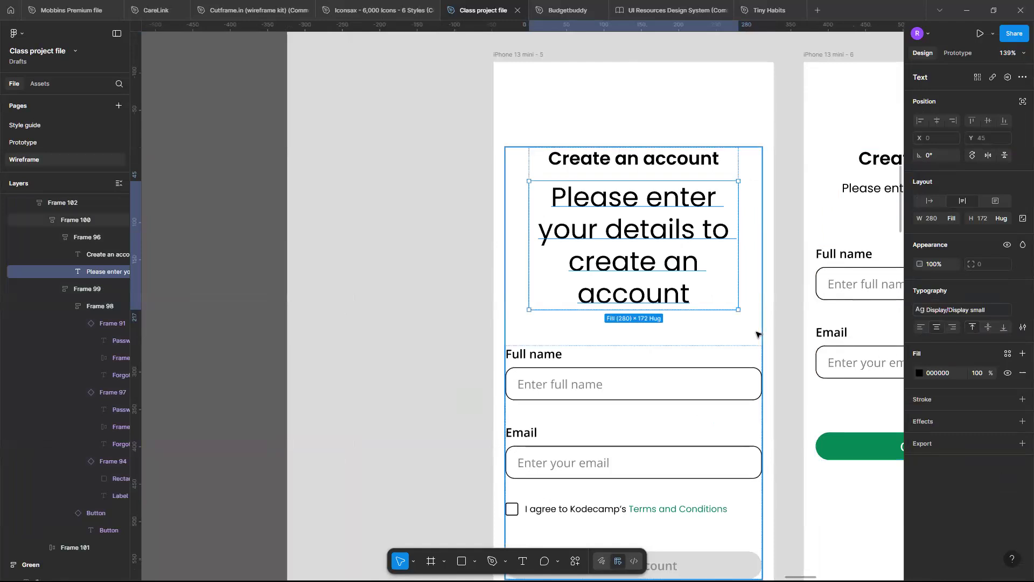
scroll(756, 334, down, 5)
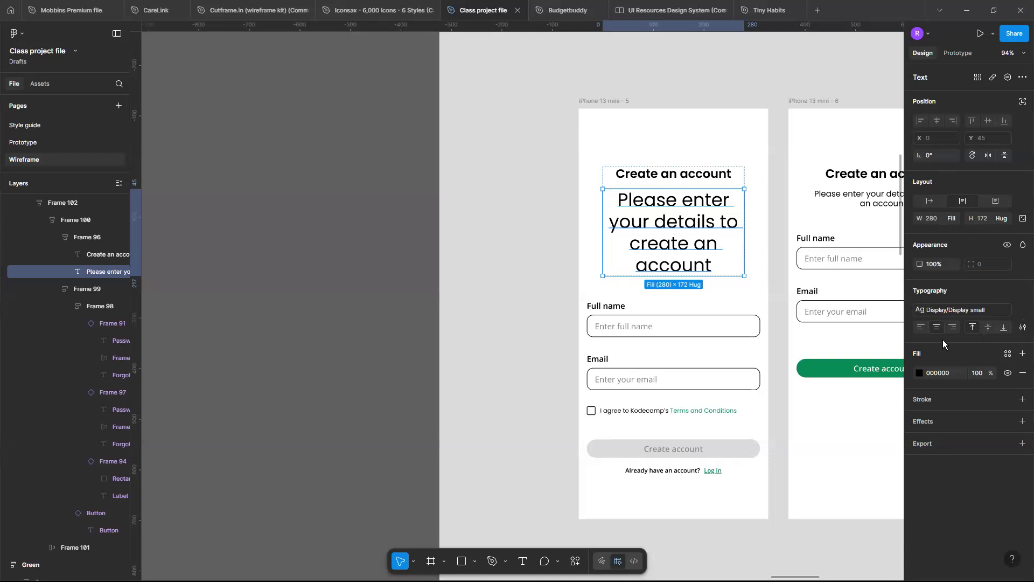
key(ctrl+z)
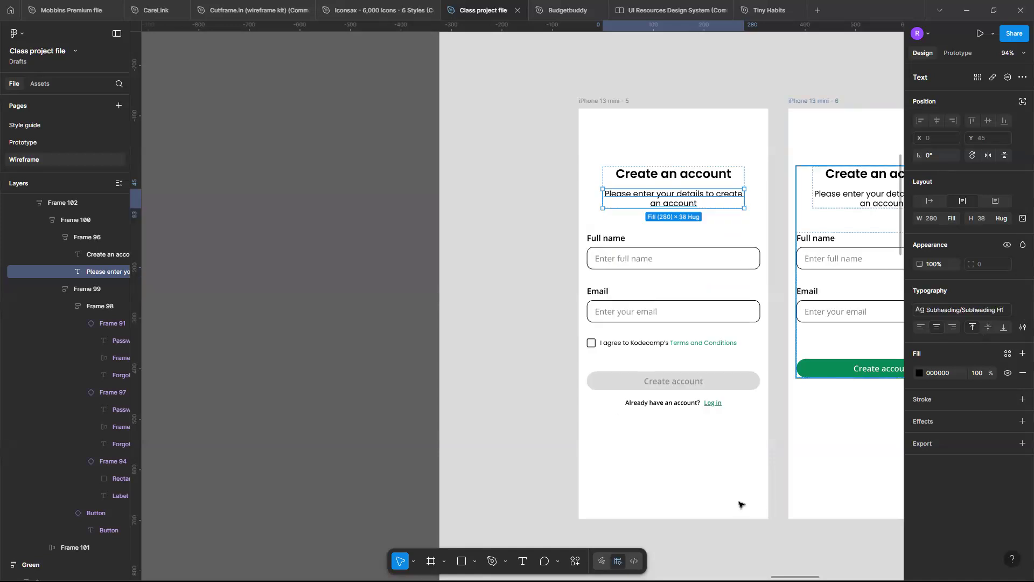
click(732, 479)
Examine the two "Create an account" frames side by side in Section 4.
scroll(732, 478, up, 3)
scroll(732, 478, down, 4)
scroll(732, 478, down, 1)
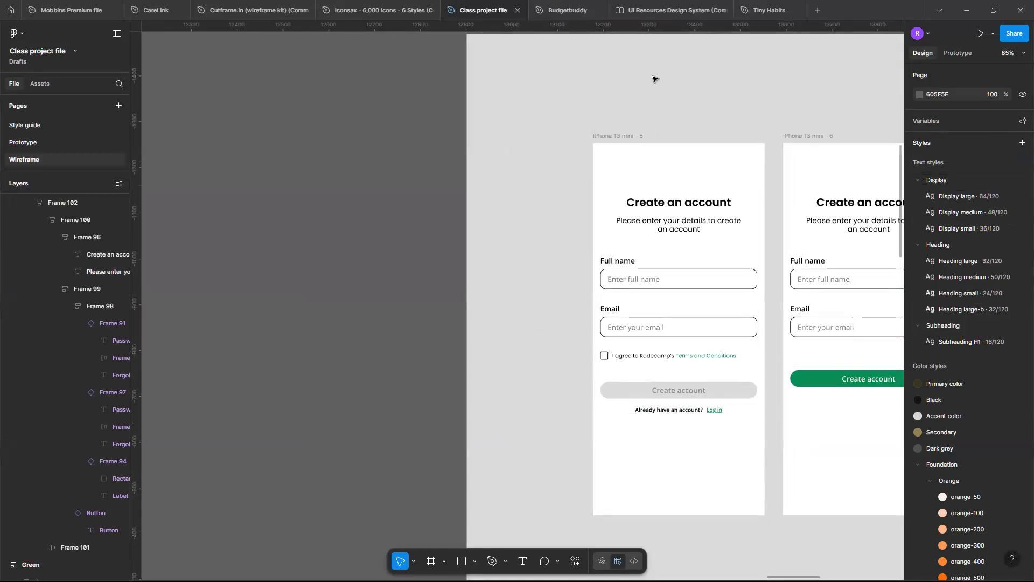
scroll(654, 79, down, 3)
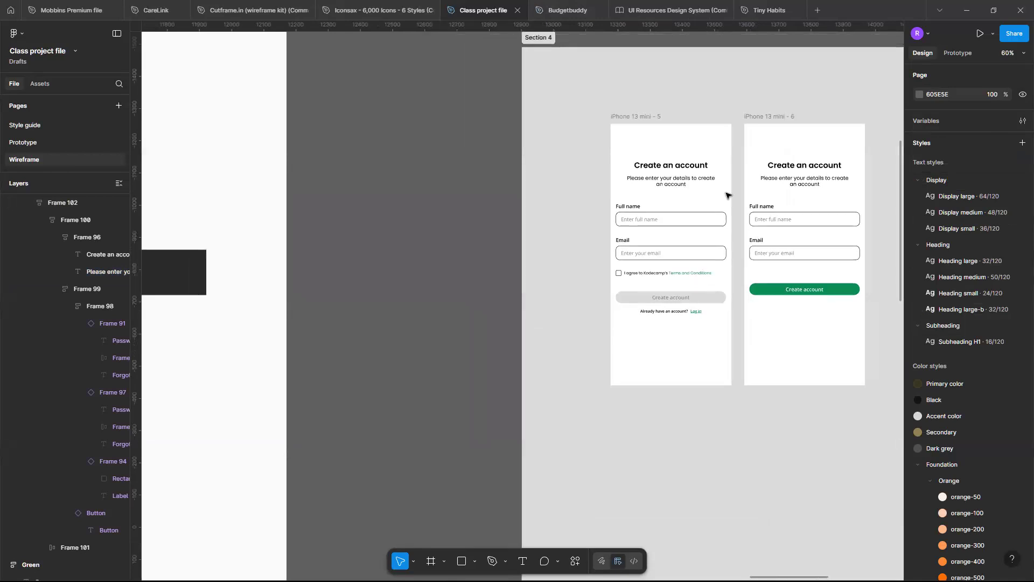
scroll(625, 227, right, 3)
scroll(623, 226, up, 3)
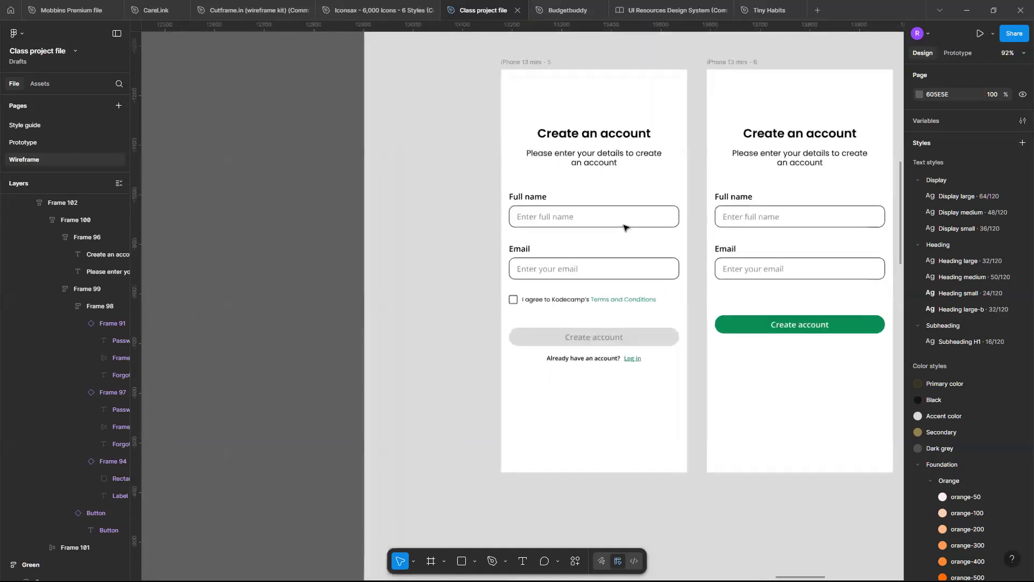
scroll(623, 224, down, 2)
scroll(516, 205, down, 2)
scroll(517, 204, right, 5)
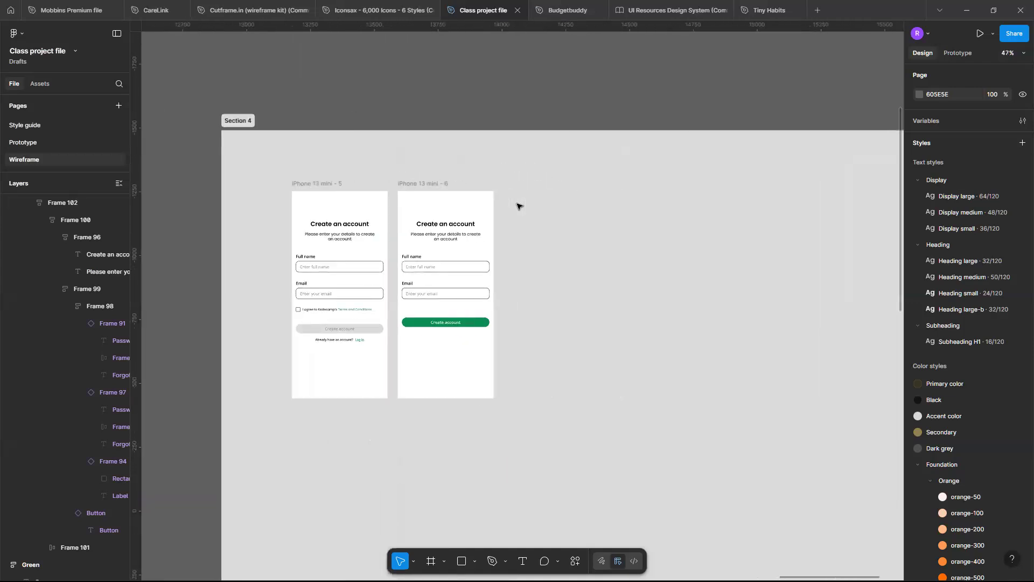
scroll(518, 206, right, 9)
scroll(518, 204, down, 5)
scroll(520, 204, left, 5)
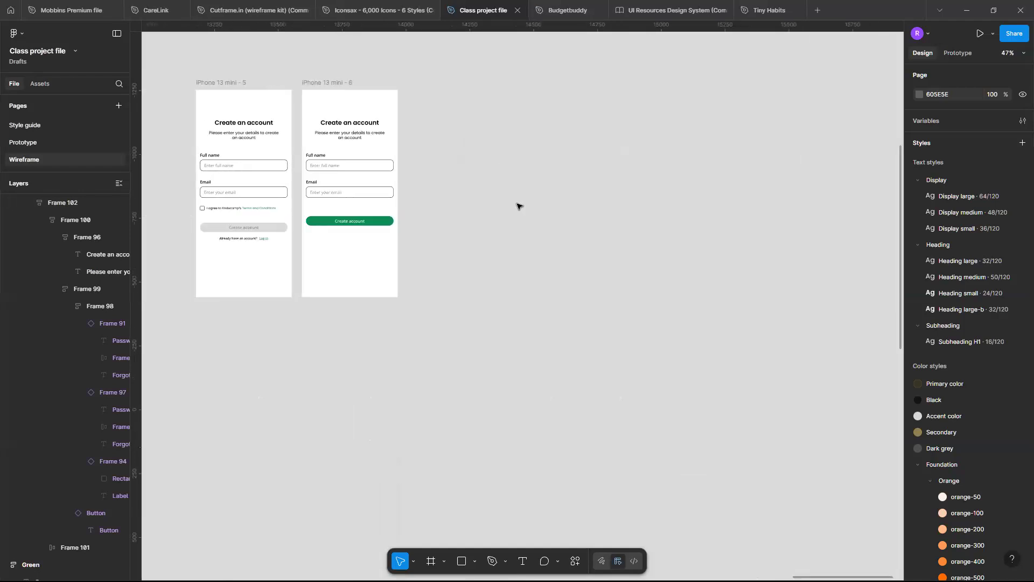
Widen Section 4 to about 4784 px by extending its right edge, making room beside the two "Create an account" frames.
scroll(520, 204, right, 2)
scroll(603, 153, left, 3)
scroll(668, 108, up, 2)
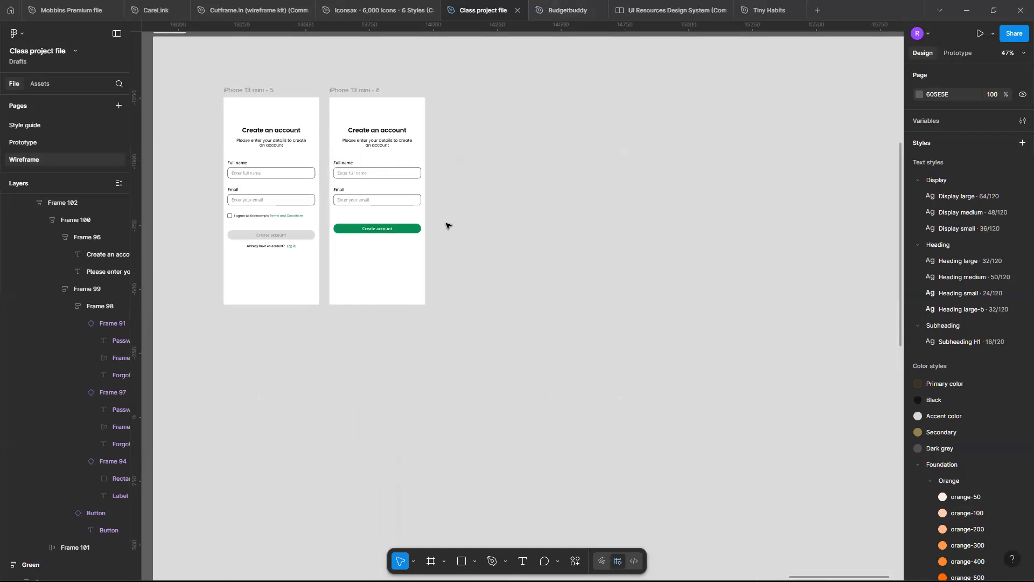
scroll(448, 225, down, 3)
scroll(448, 225, down, 2)
scroll(374, 101, left, 1)
scroll(373, 101, down, 2)
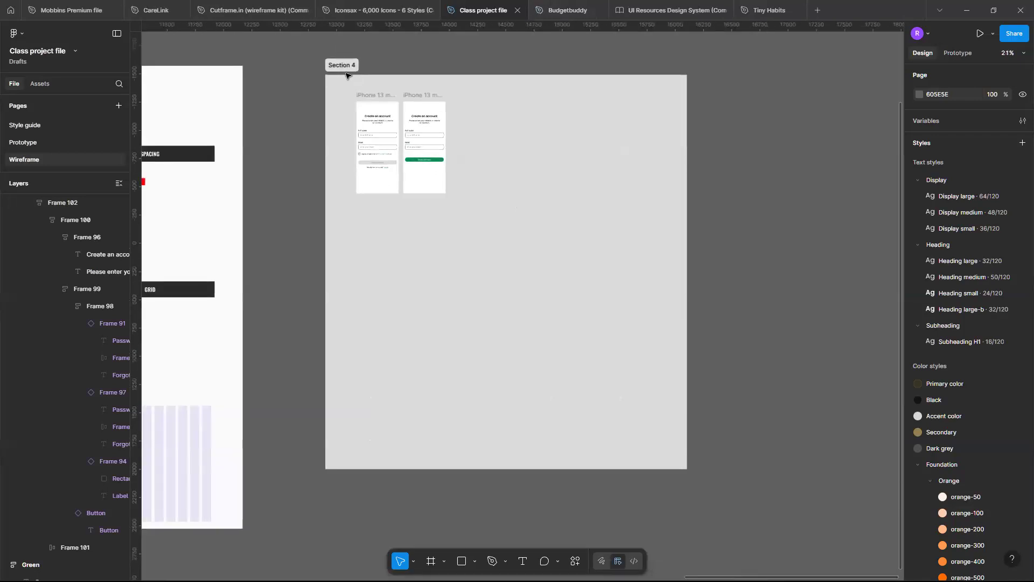
click(687, 241)
drag(683, 235, 865, 243)
scroll(678, 183, up, 3)
scroll(679, 186, right, 5)
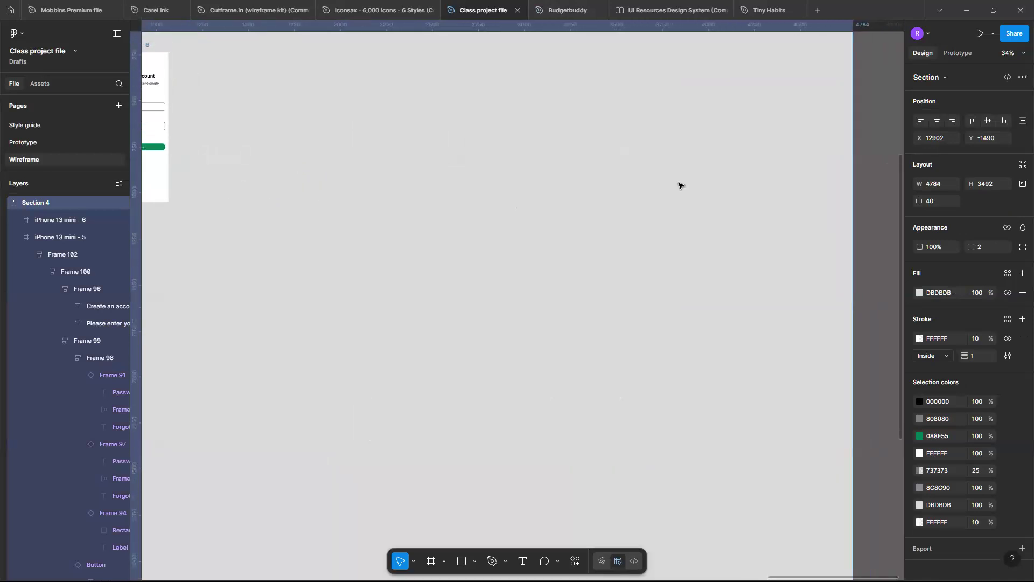
scroll(679, 186, left, 4)
scroll(622, 234, up, 2)
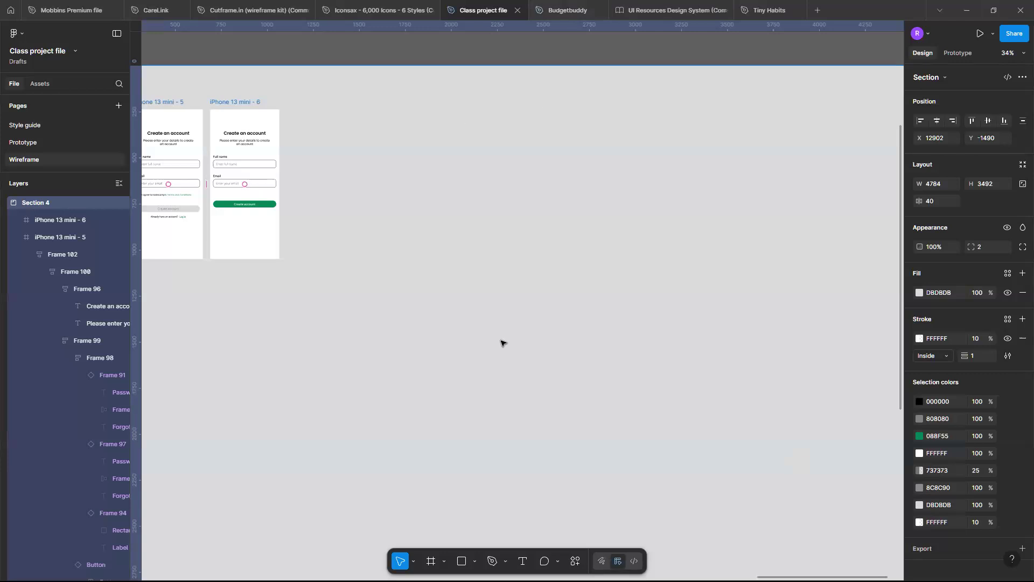
key(shift+2)
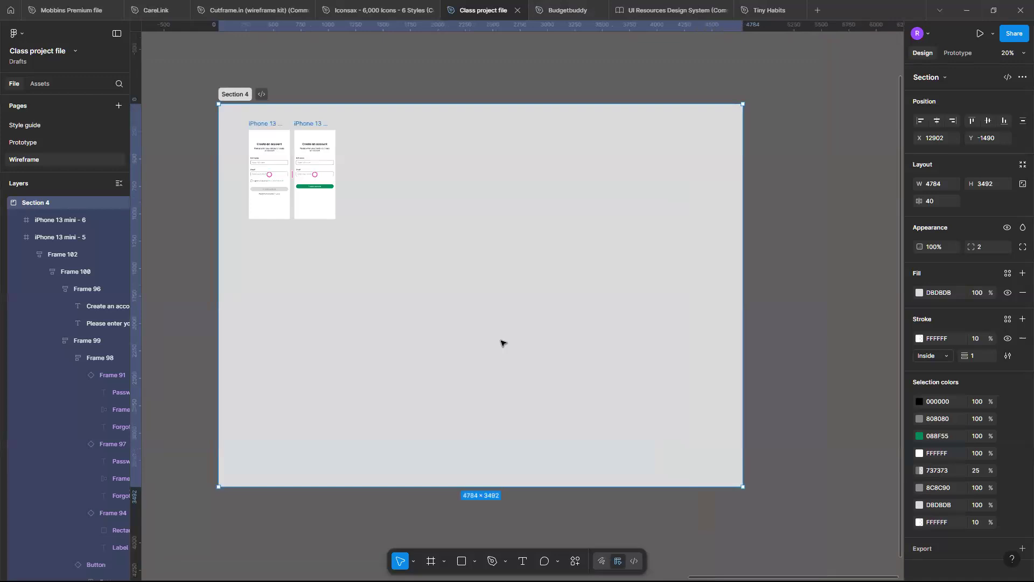
scroll(501, 343, up, 5)
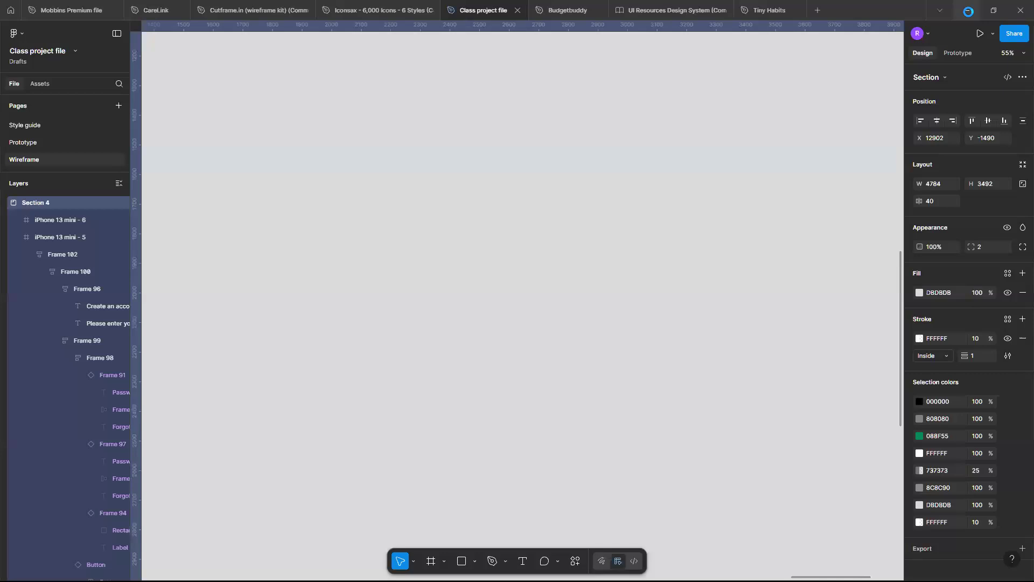
Switch to the Google Slides deck in Chrome, present the "Resources for design ideas" slide and open its dribble.com link.
click(968, 11)
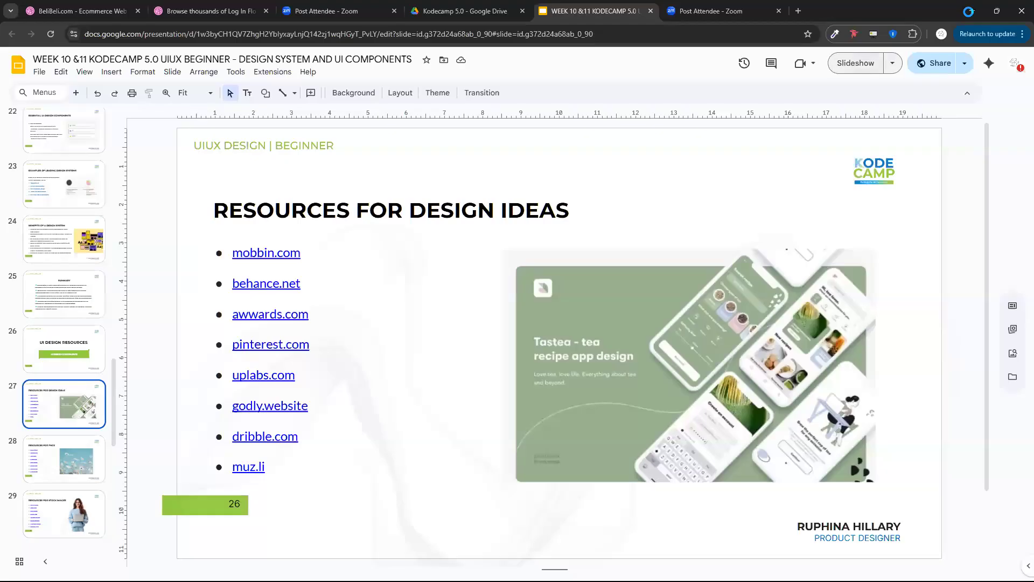
click(855, 63)
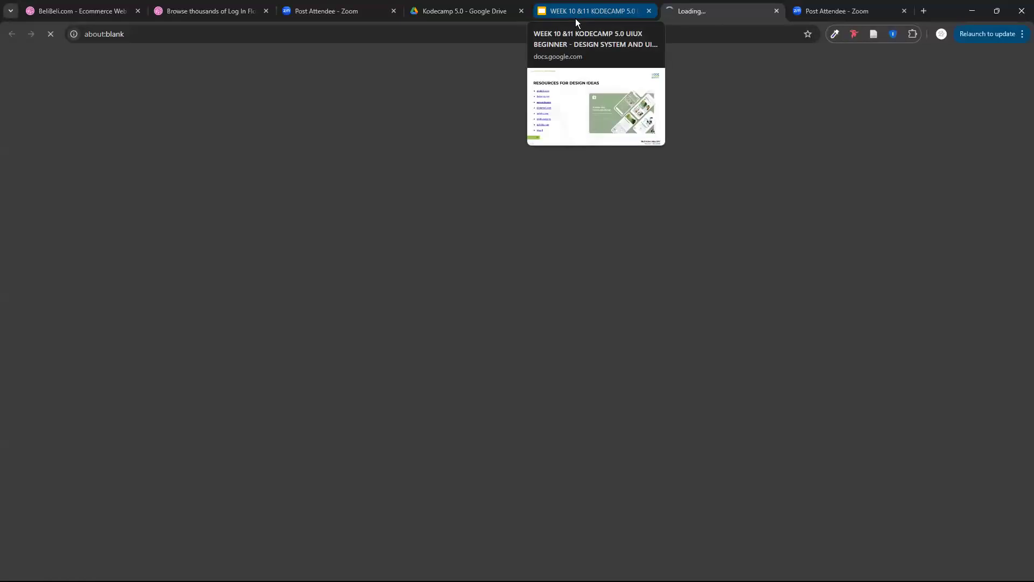
click(575, 18)
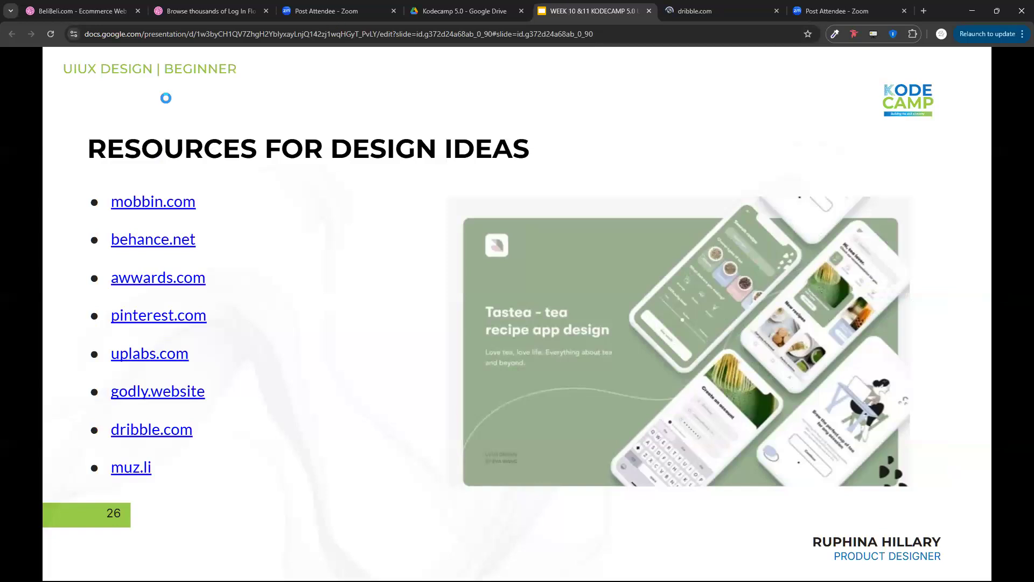
key(ctrl+Tab)
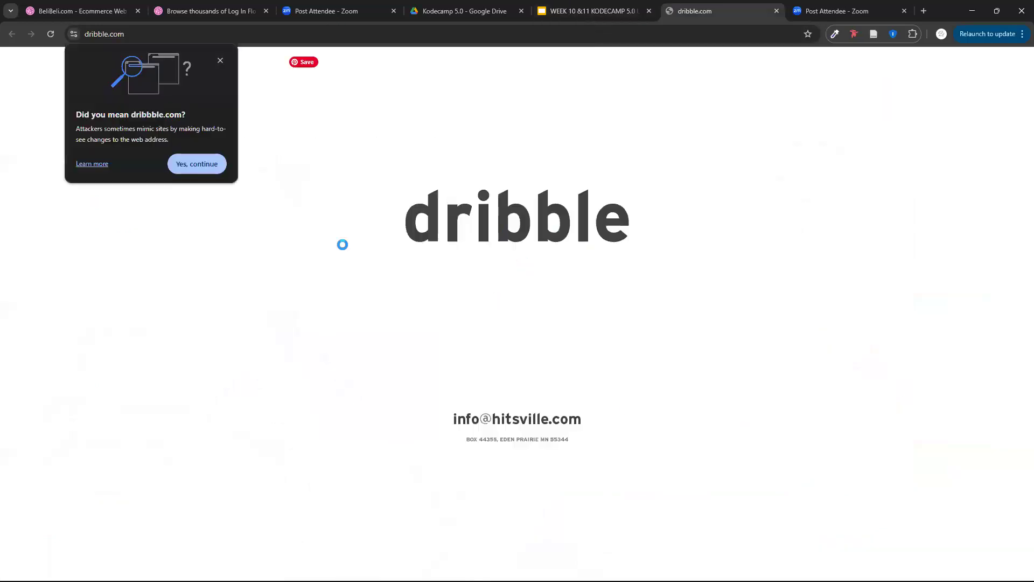
Accept the suggested address correction to load dribbble.com instead of dribble.com.
click(195, 168)
key(ctrl+shift+Tab)
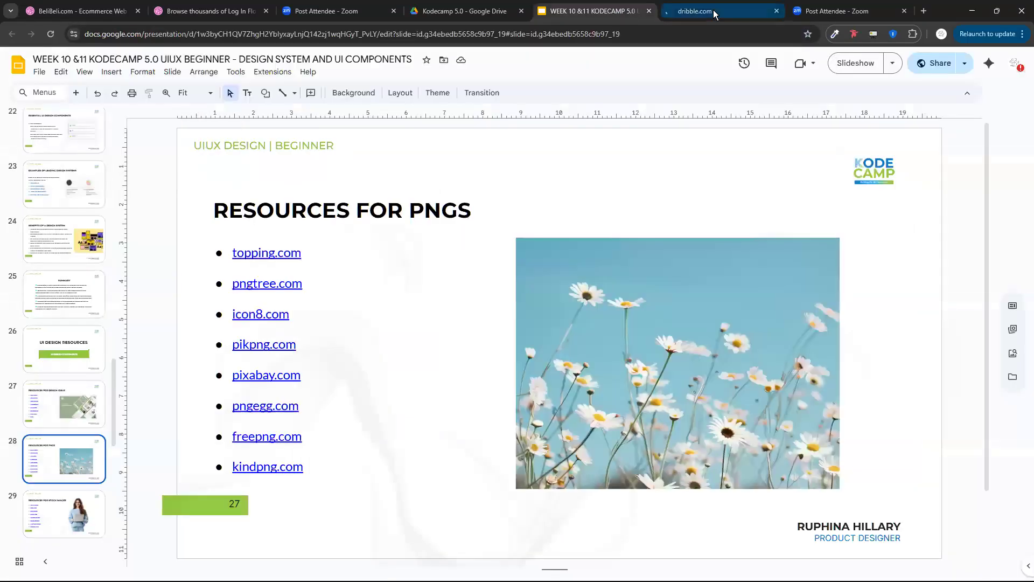
click(714, 11)
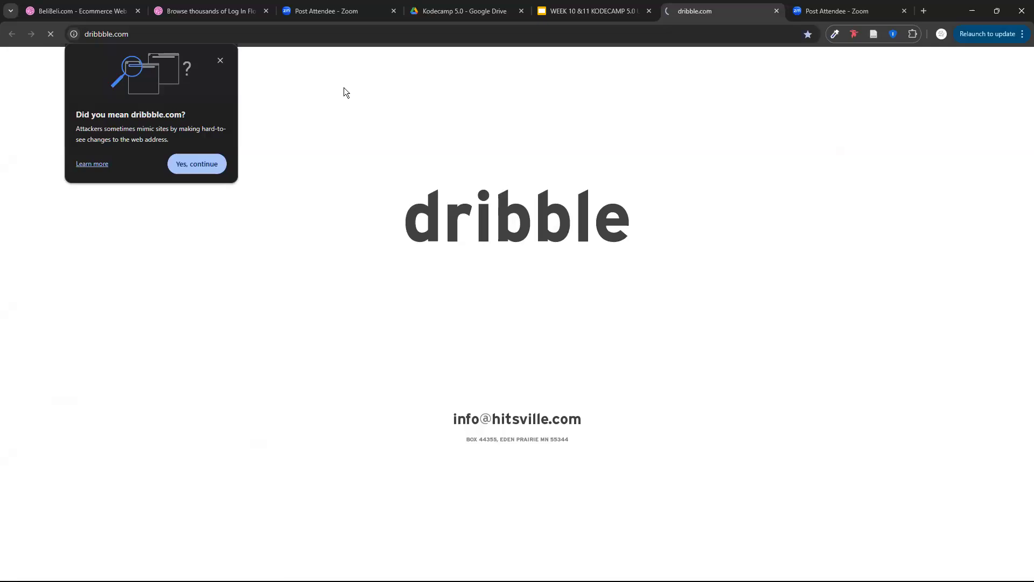
click(206, 172)
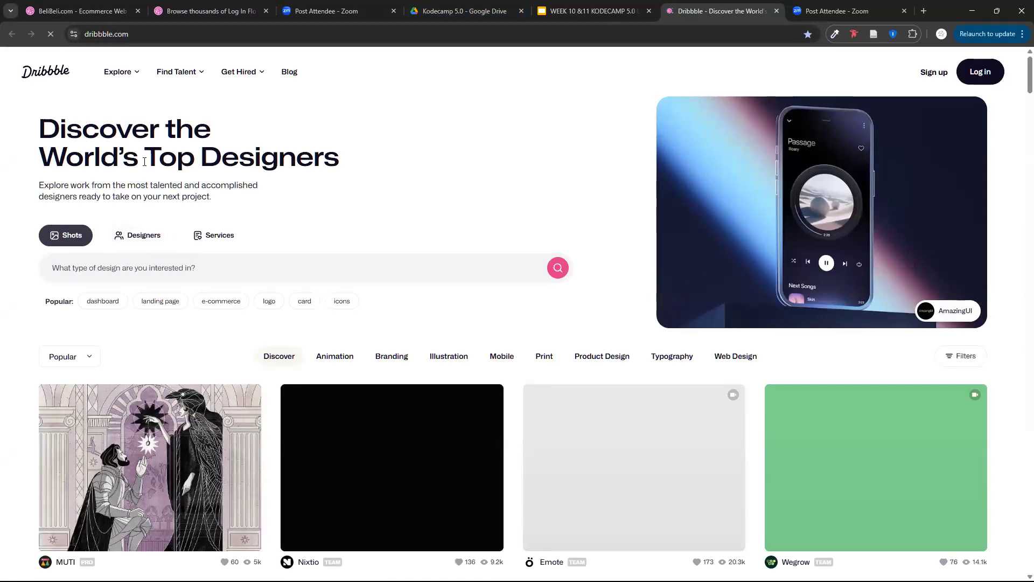
Examine the Dribbble home page, including its search categories and the grid of popular design shots.
scroll(161, 376, down, 3)
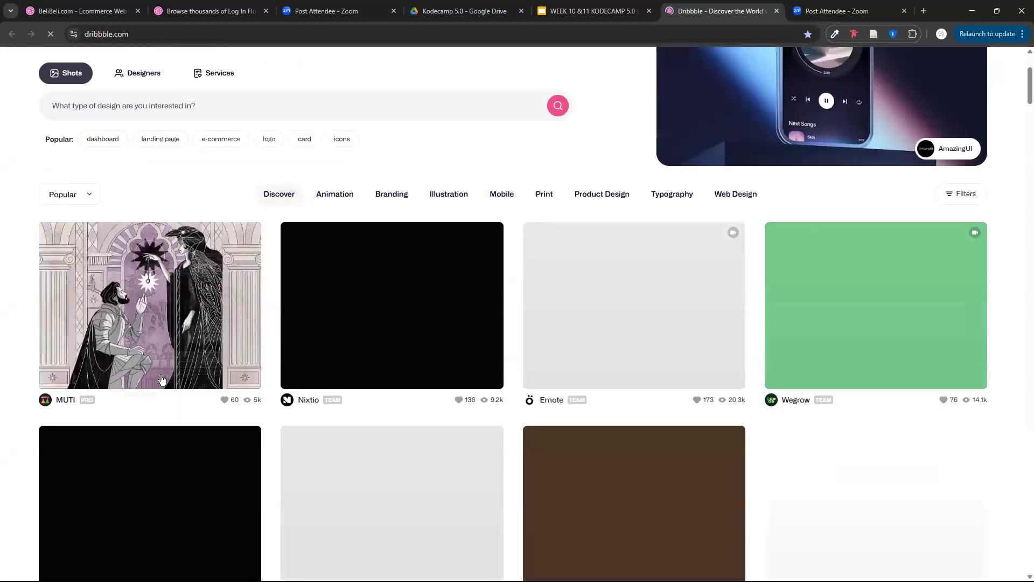
scroll(398, 376, down, 1)
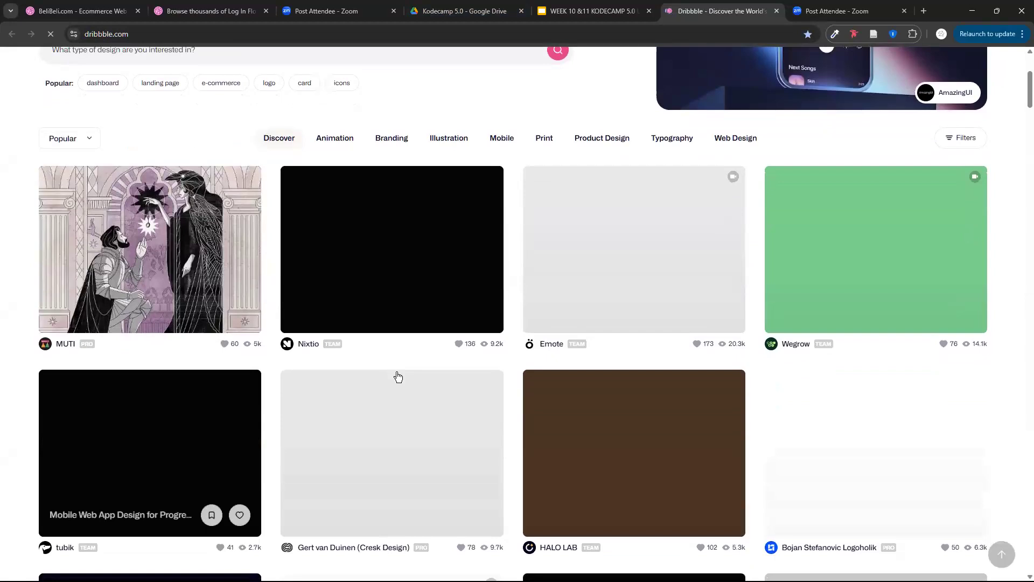
scroll(397, 376, up, 4)
scroll(398, 376, down, 4)
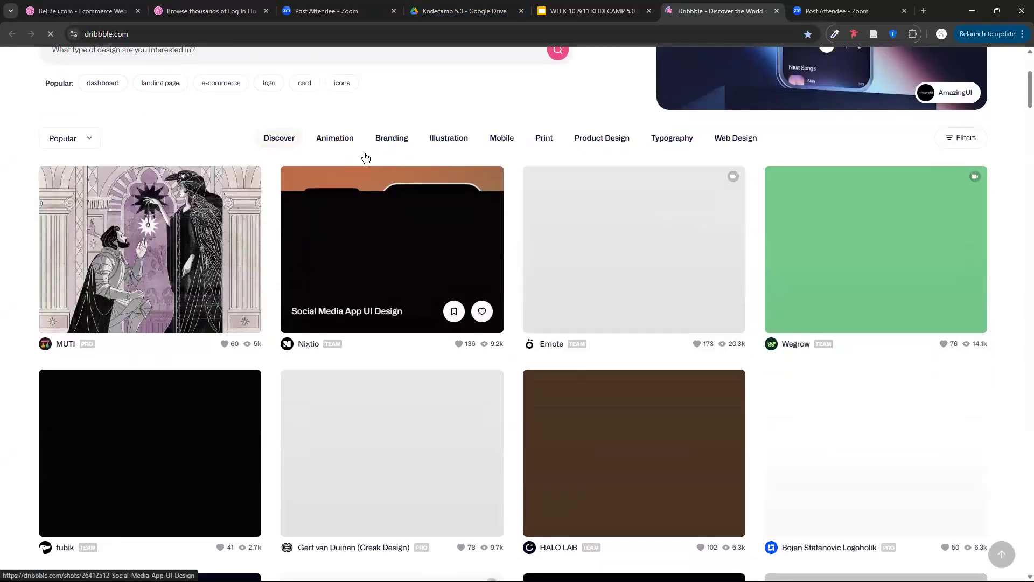
scroll(365, 157, up, 4)
scroll(365, 157, down, 3)
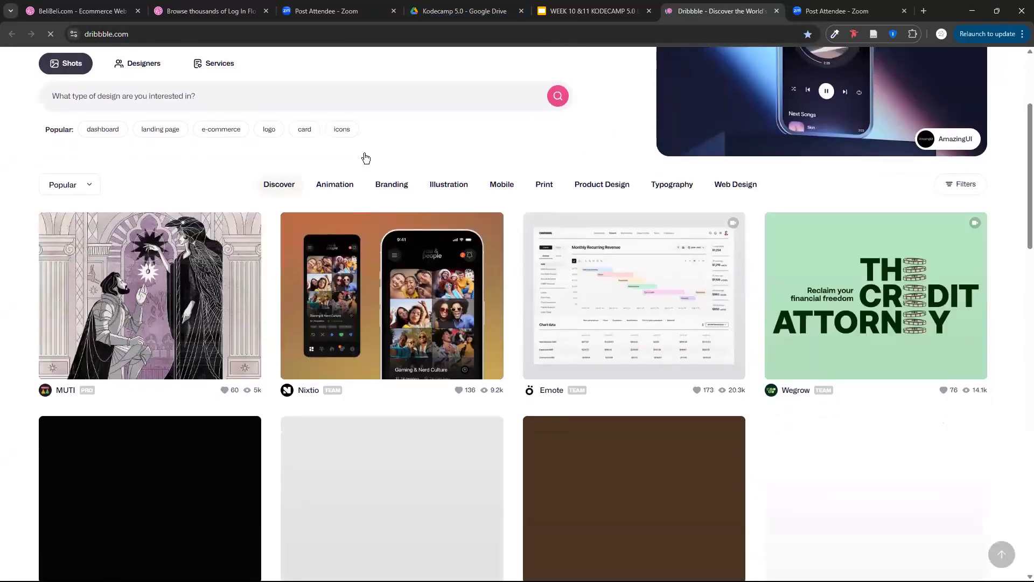
scroll(365, 157, down, 2)
scroll(169, 280, up, 3)
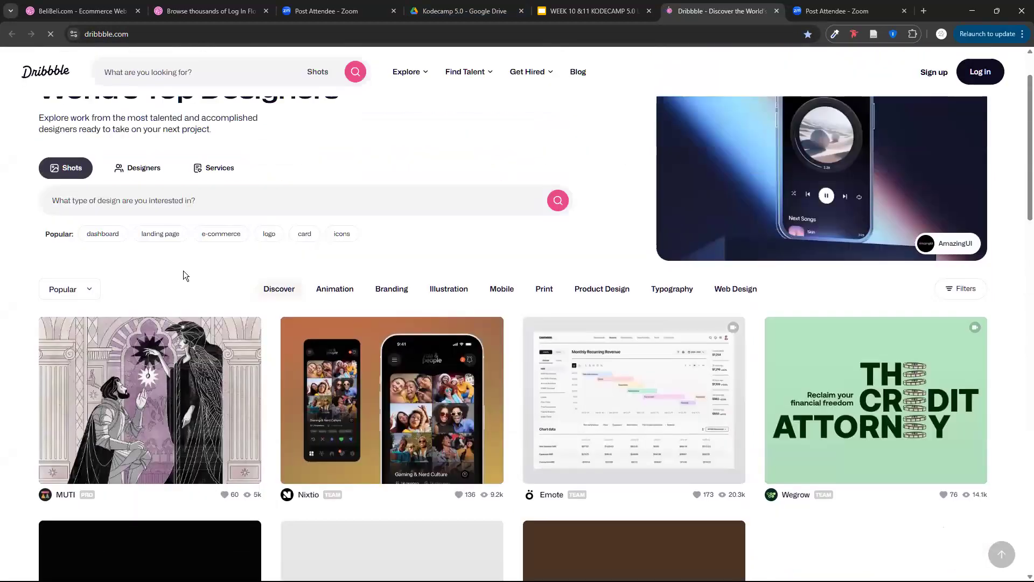
scroll(183, 270, up, 2)
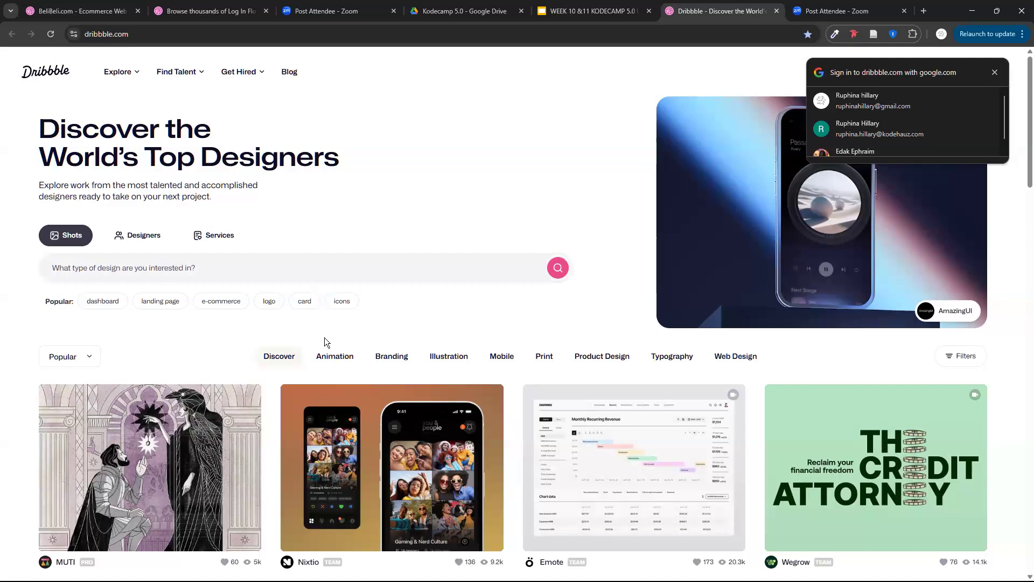
scroll(324, 339, down, 5)
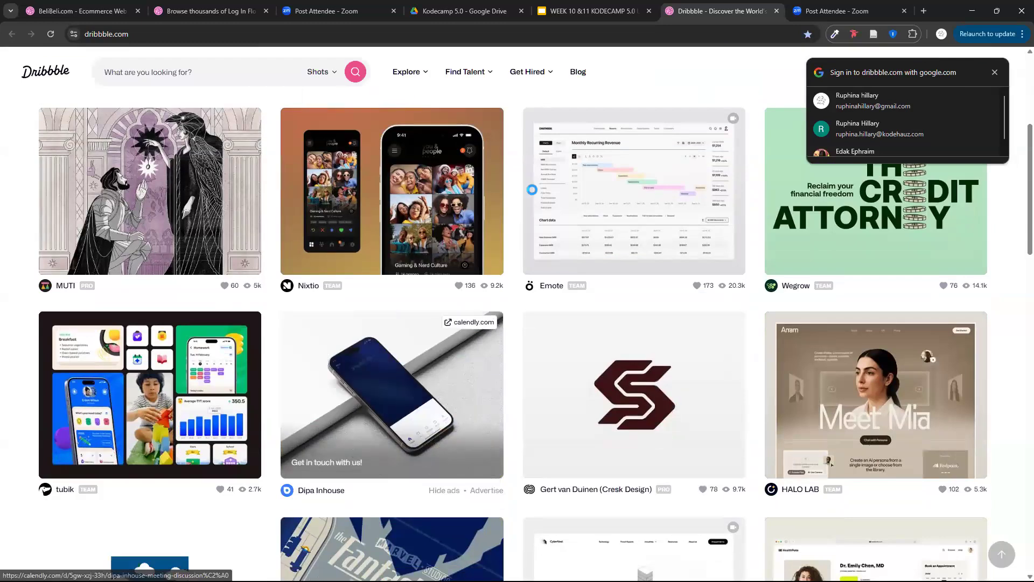
scroll(528, 189, up, 5)
scroll(532, 189, down, 3)
scroll(528, 196, up, 4)
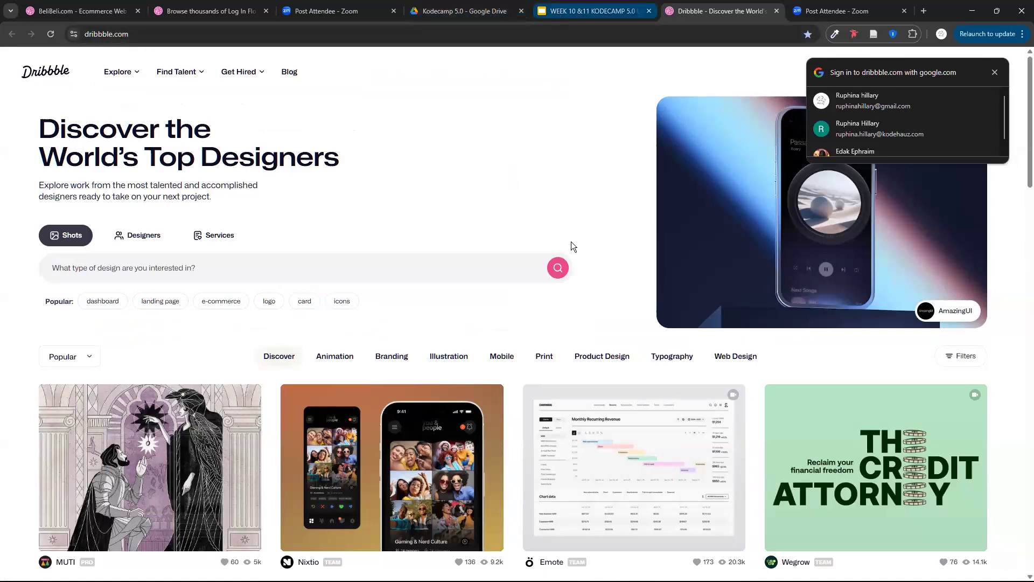
scroll(305, 208, down, 3)
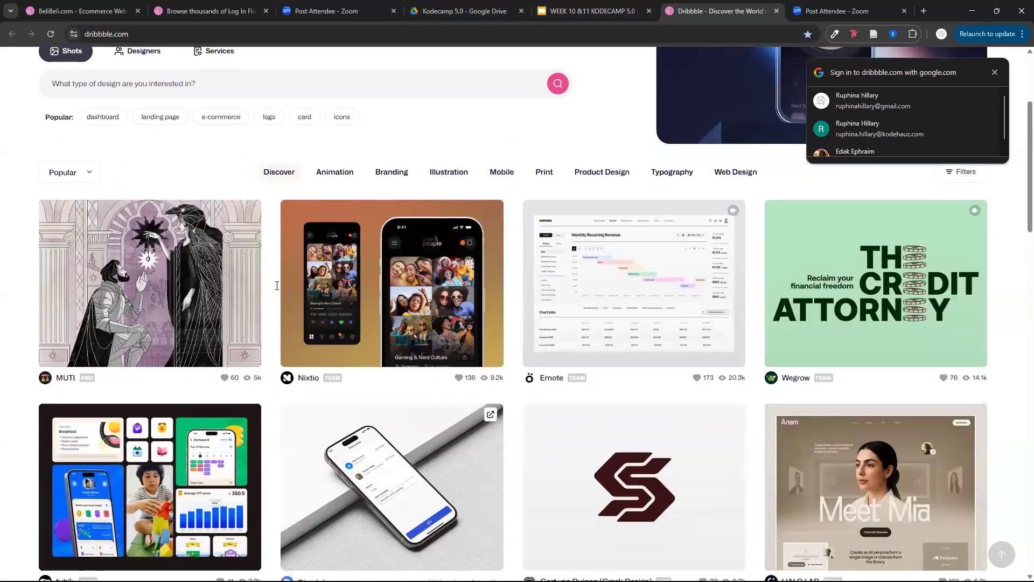
scroll(226, 245, up, 3)
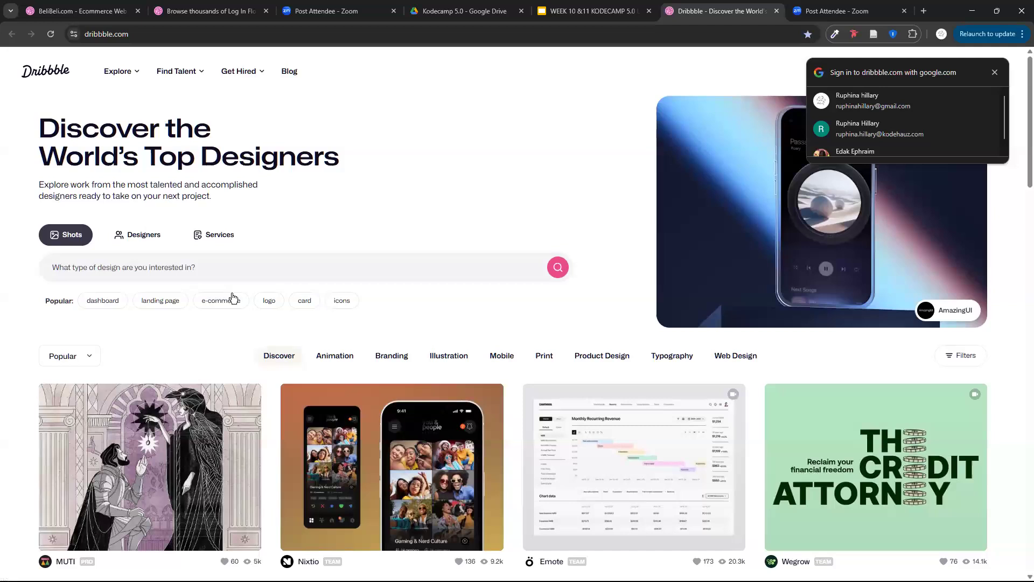
Browse the popular "dashboard" shots on Dribbble and open the Task Management Dashboard design by Fireart Studio.
click(104, 301)
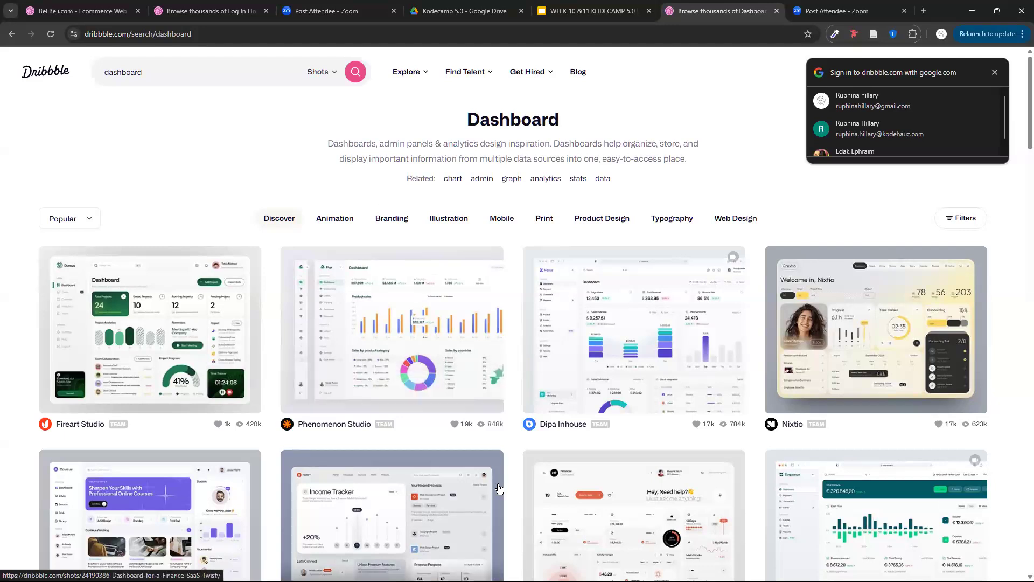
scroll(319, 277, down, 4)
scroll(383, 213, down, 1)
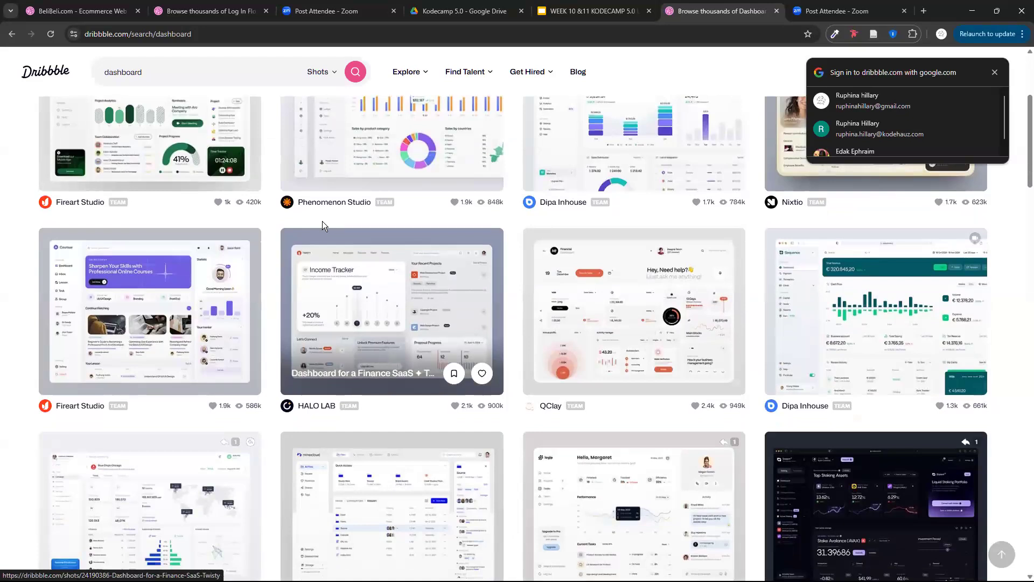
scroll(192, 272, up, 4)
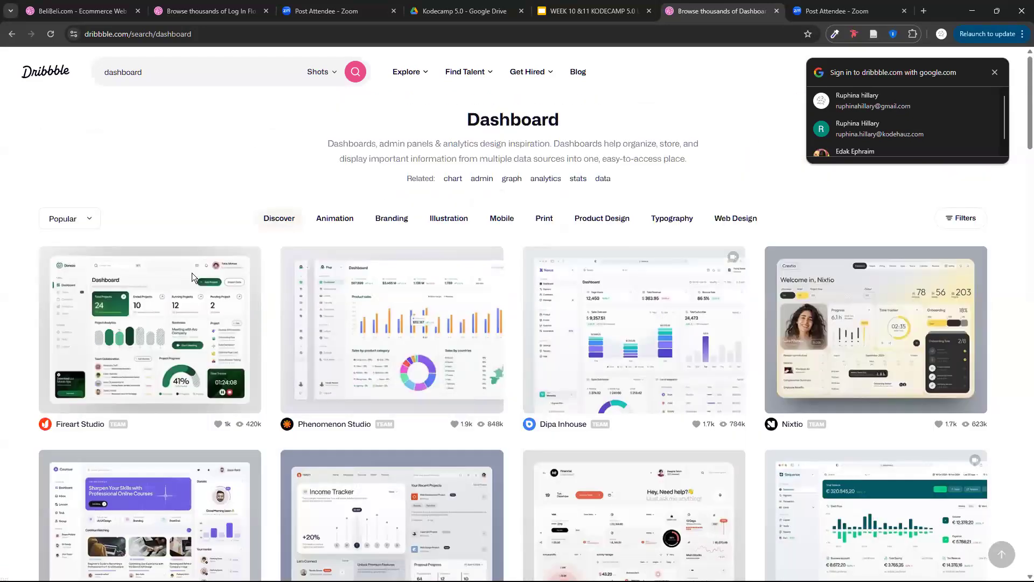
click(257, 285)
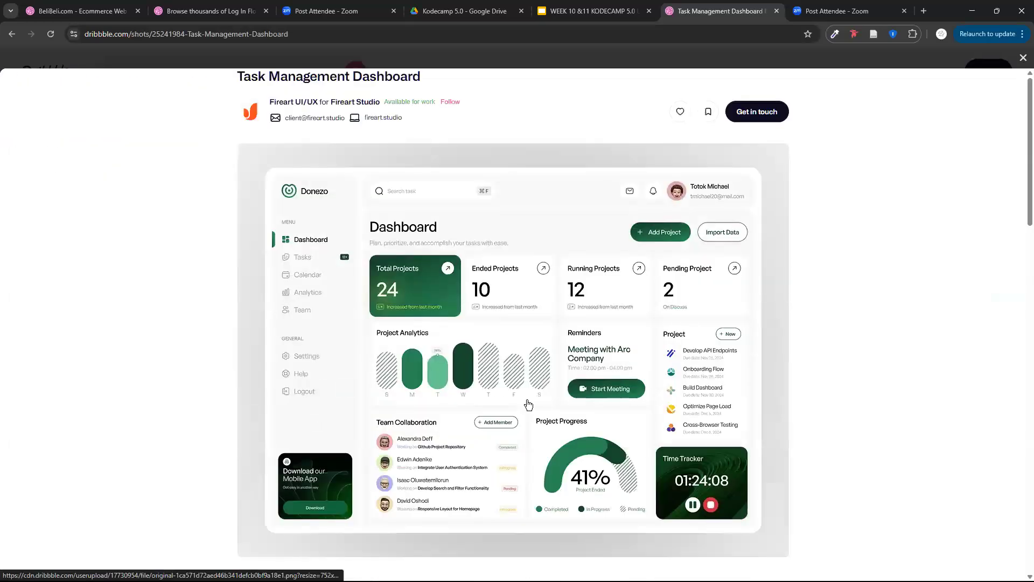
Examine the Task Management Dashboard shot's layout, including its project cards, analytics chart, team list and progress gauge.
scroll(527, 404, down, 4)
scroll(522, 312, up, 1)
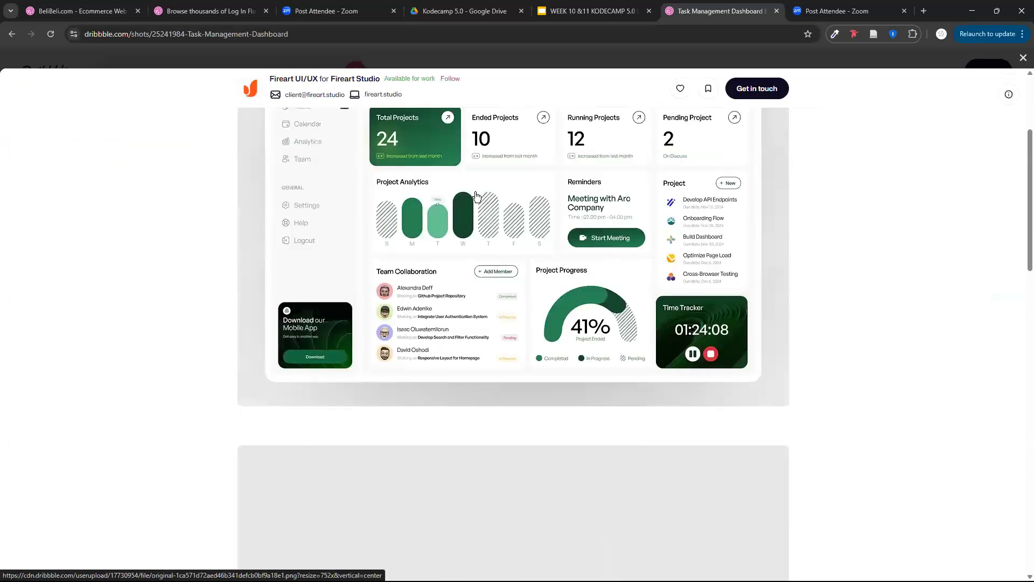
scroll(477, 197, up, 2)
scroll(477, 197, up, 4)
scroll(478, 197, up, 3)
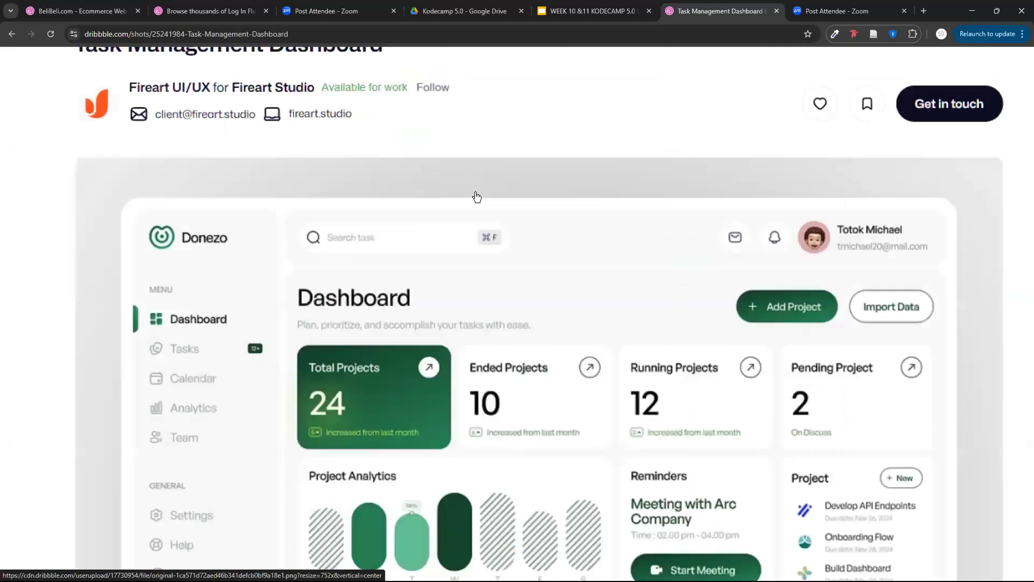
scroll(477, 197, down, 3)
scroll(477, 197, down, 1)
scroll(380, 180, down, 1)
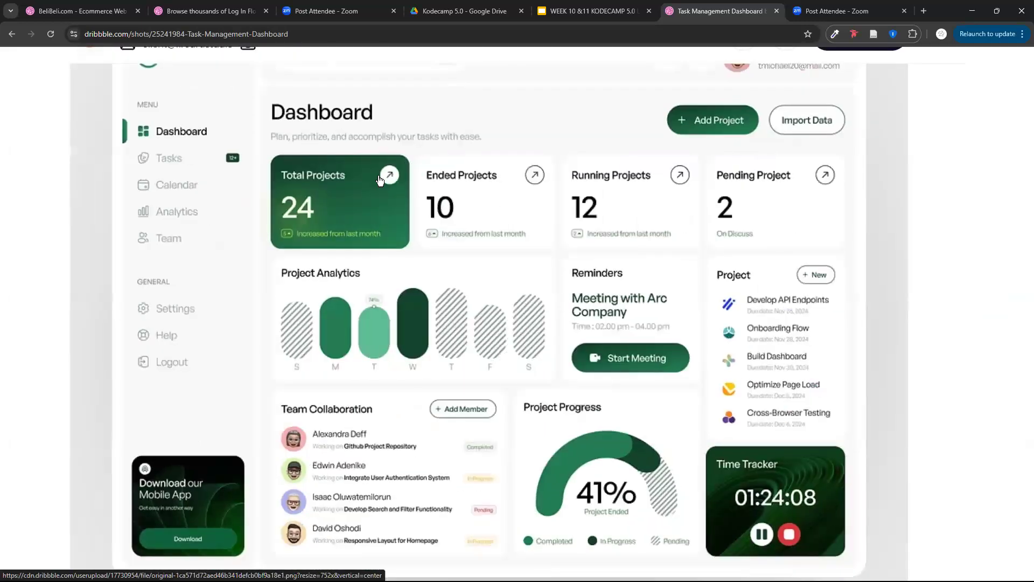
scroll(380, 181, up, 3)
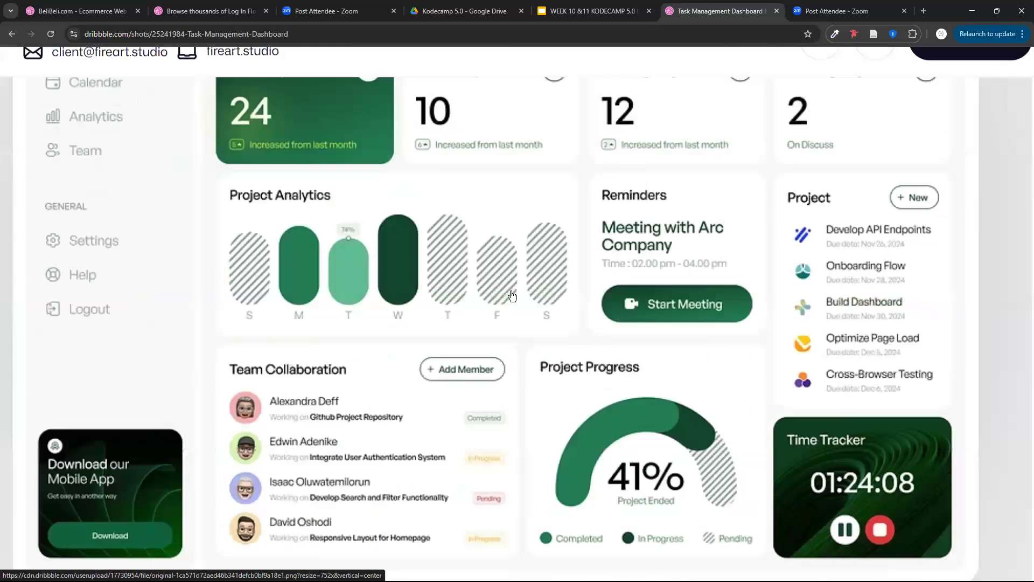
scroll(512, 296, down, 1)
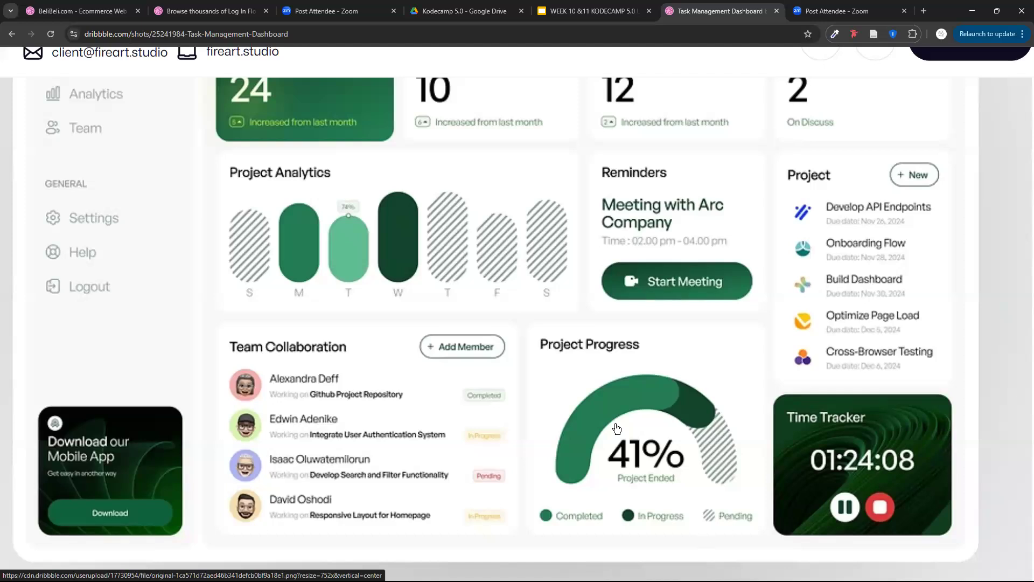
scroll(560, 377, down, 3)
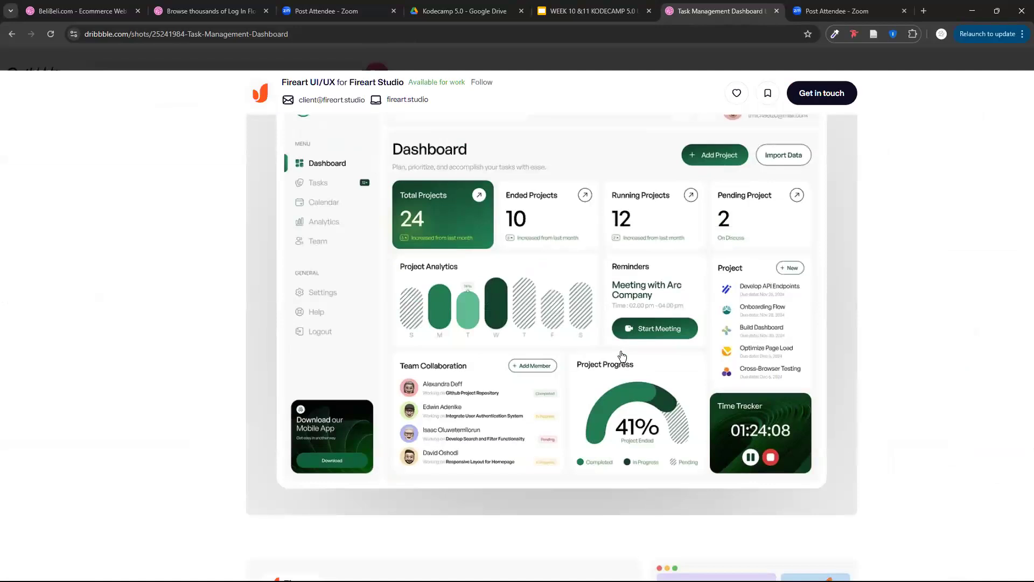
Inspect close-up the Donezo dashboard's side menu, header and project summary cards, including the spacing between them.
click(537, 309)
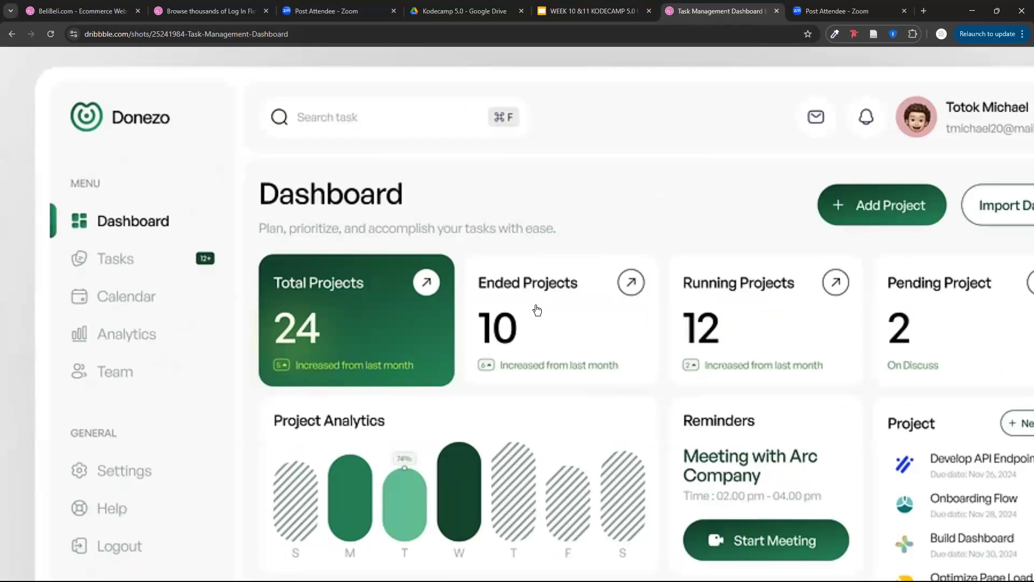
click(434, 302)
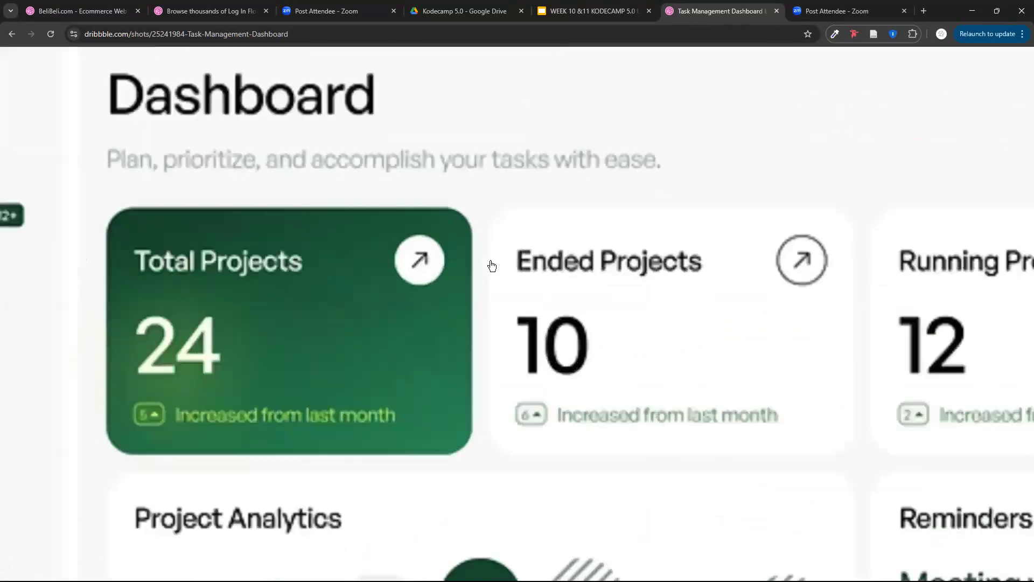
click(588, 343)
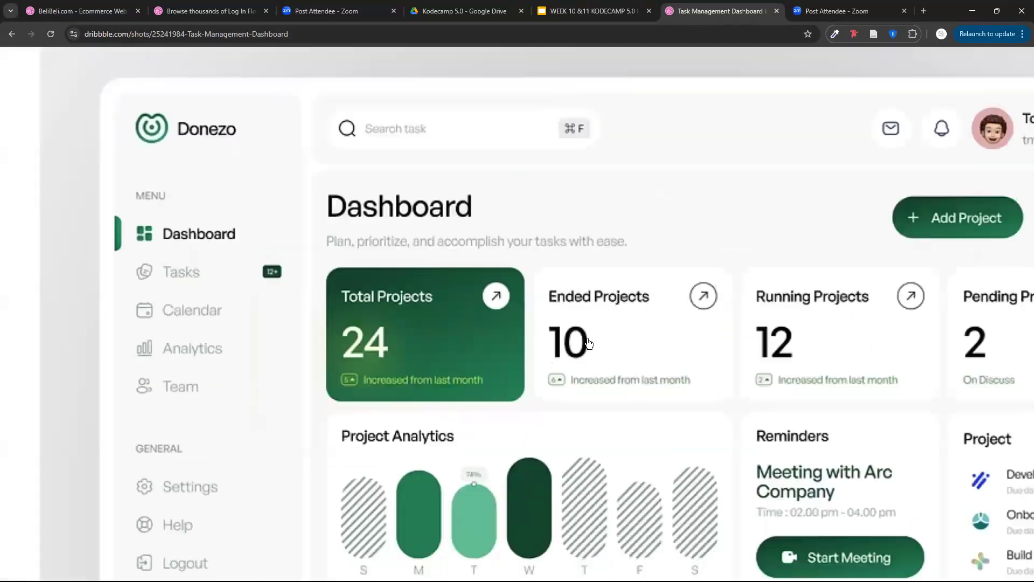
click(459, 343)
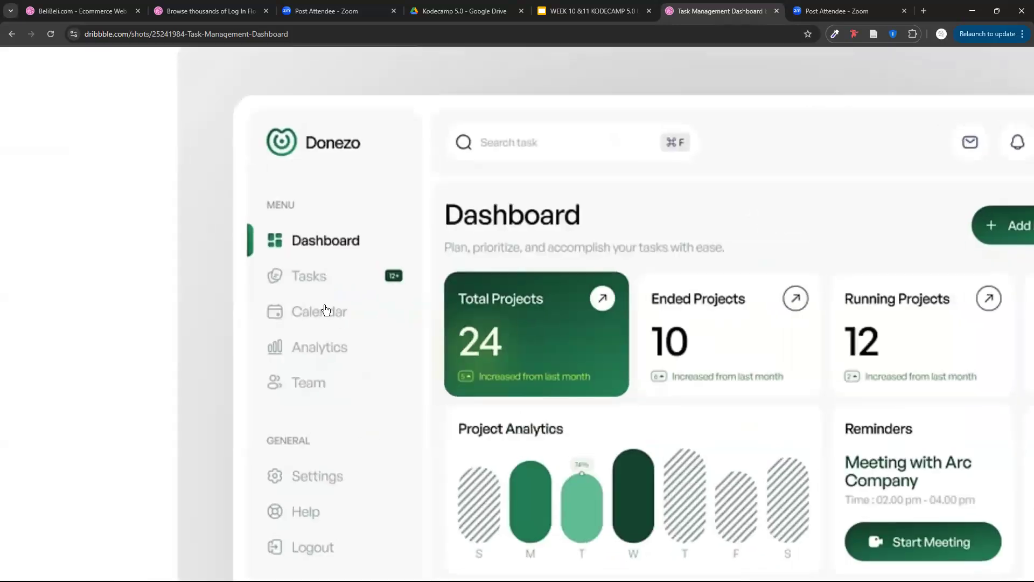
click(325, 309)
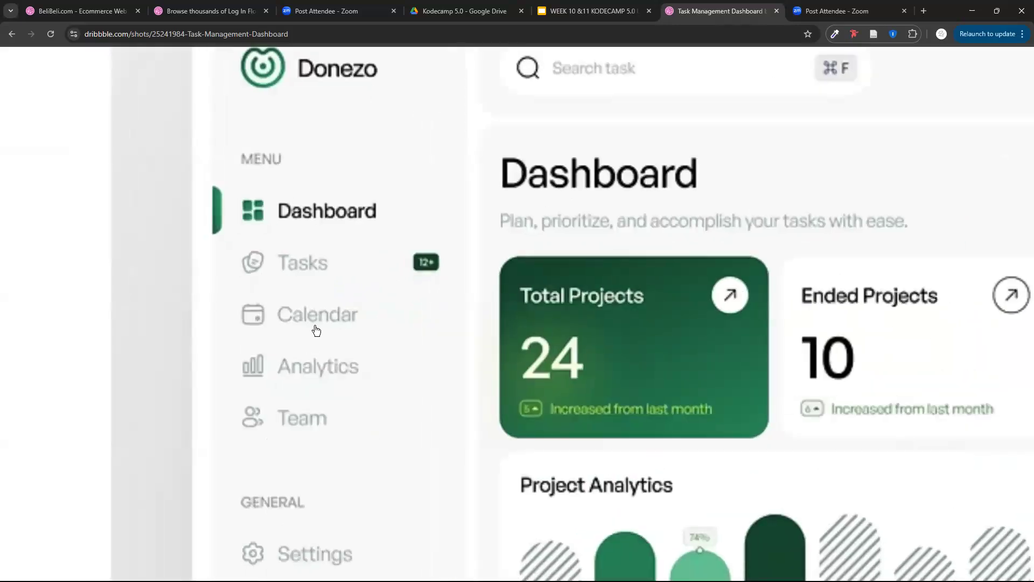
click(600, 457)
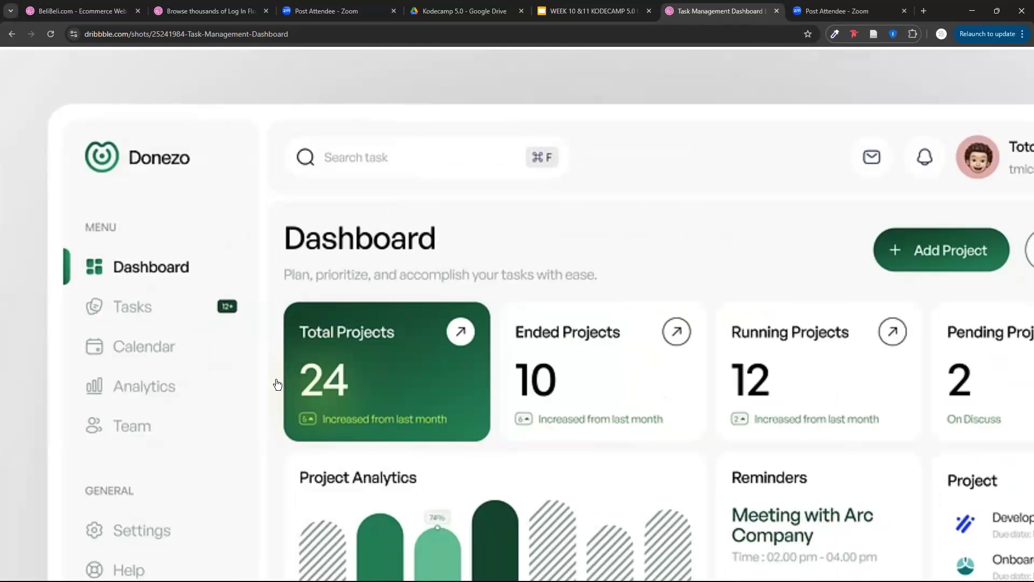
scroll(81, 226, down, 1)
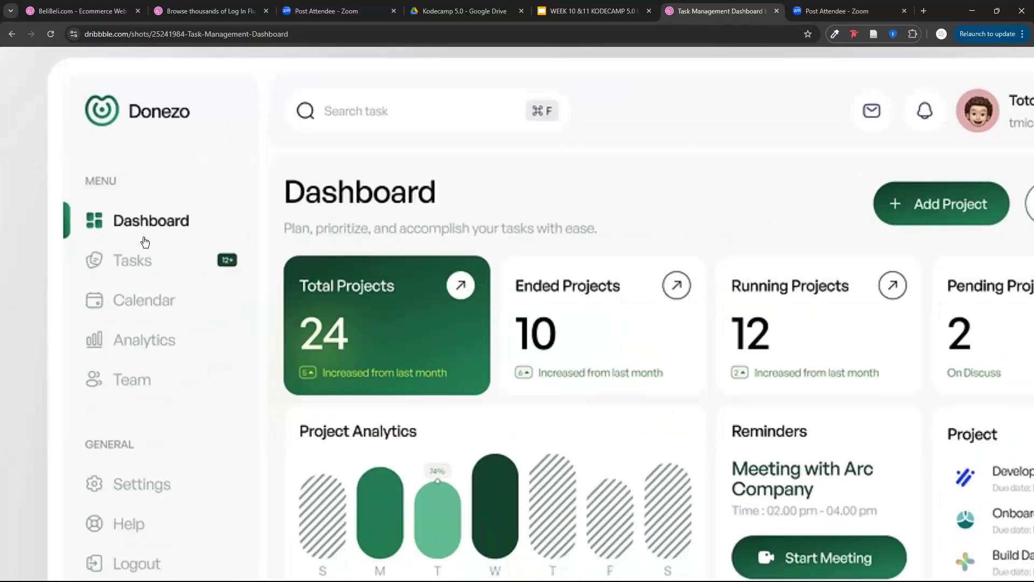
Examine the Donezo dashboard's active menu item, project cards and analytics section, and inspect the Add Project and Import Data buttons close-up.
scroll(124, 156, down, 2)
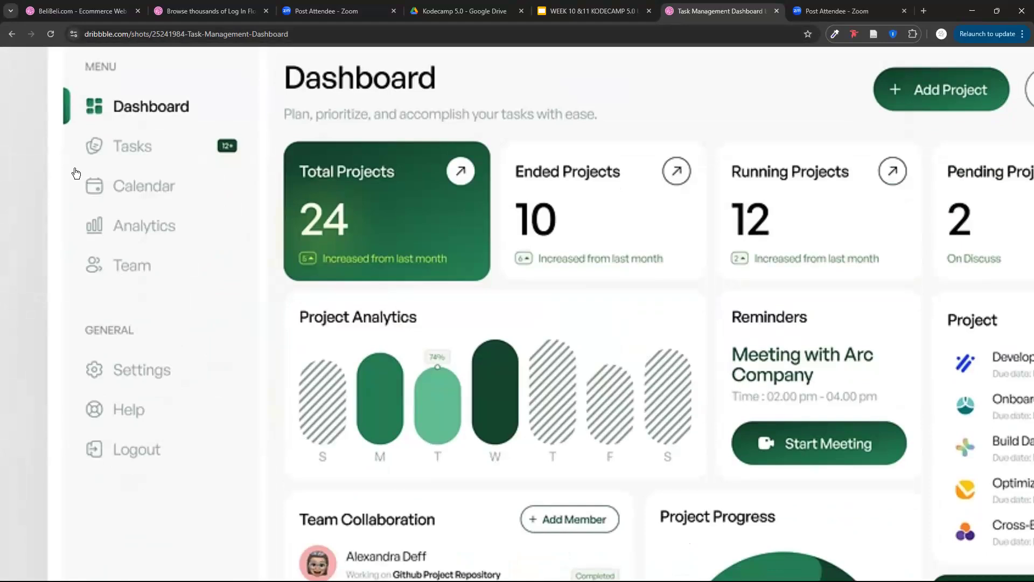
click(56, 115)
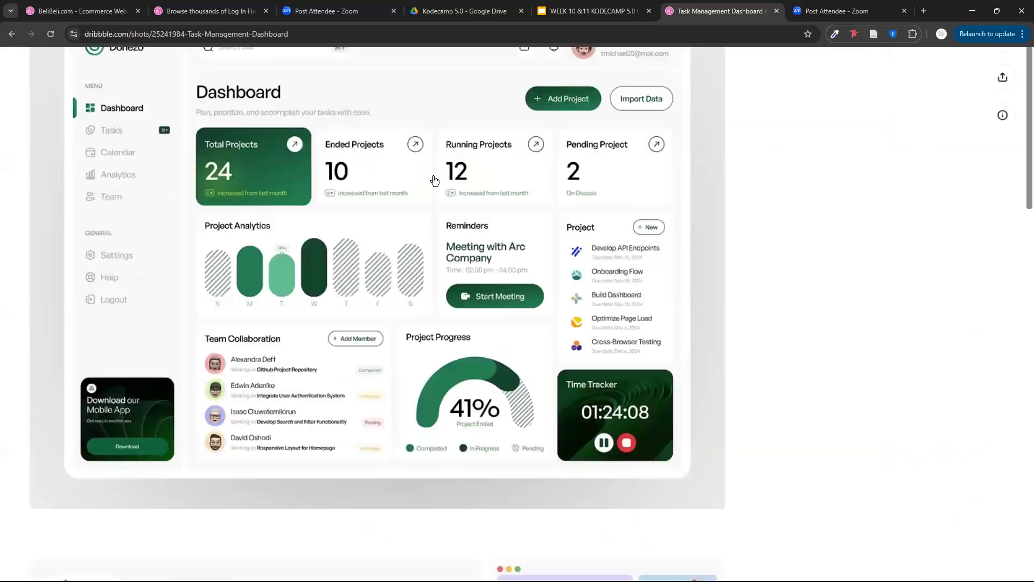
click(553, 186)
click(674, 262)
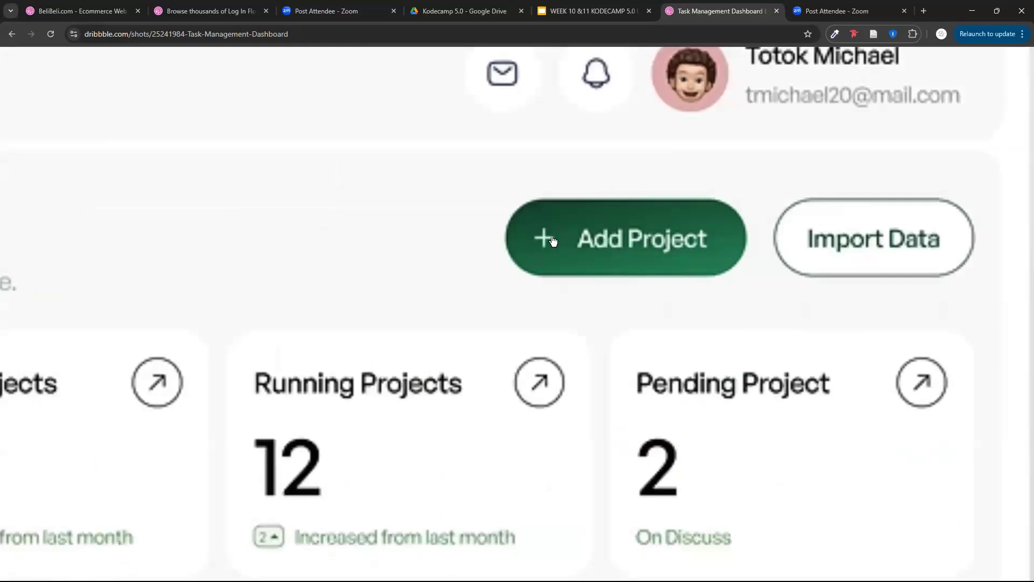
click(800, 287)
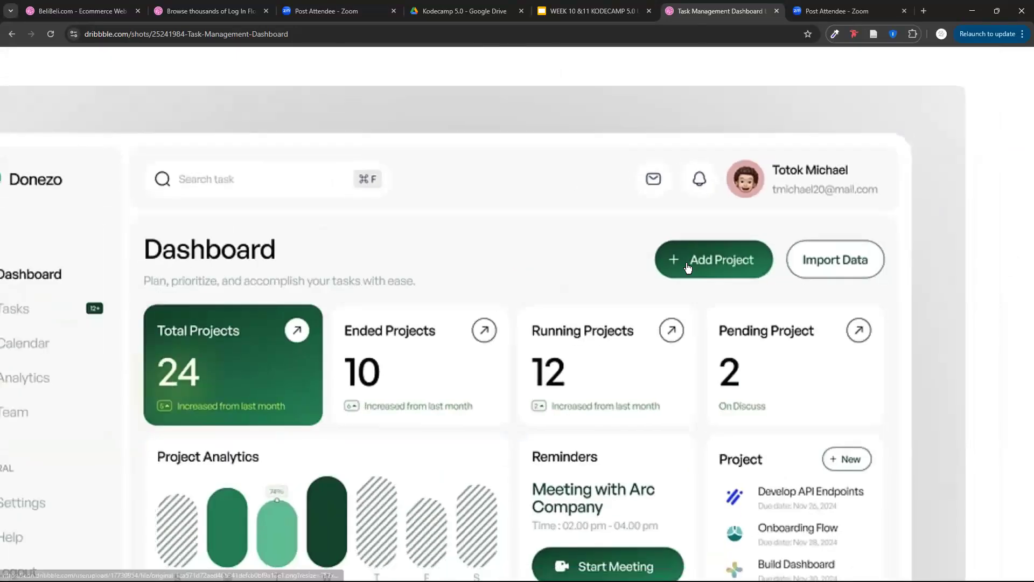
Close the Task Management Dashboard shot and return to the popular "dashboard" search results.
click(1024, 60)
click(1023, 59)
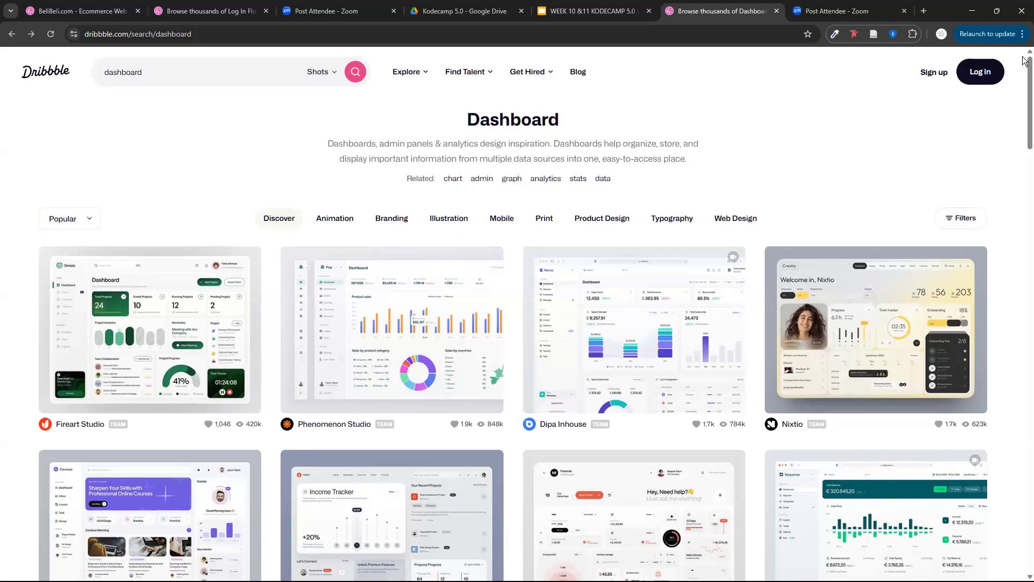
click(1024, 56)
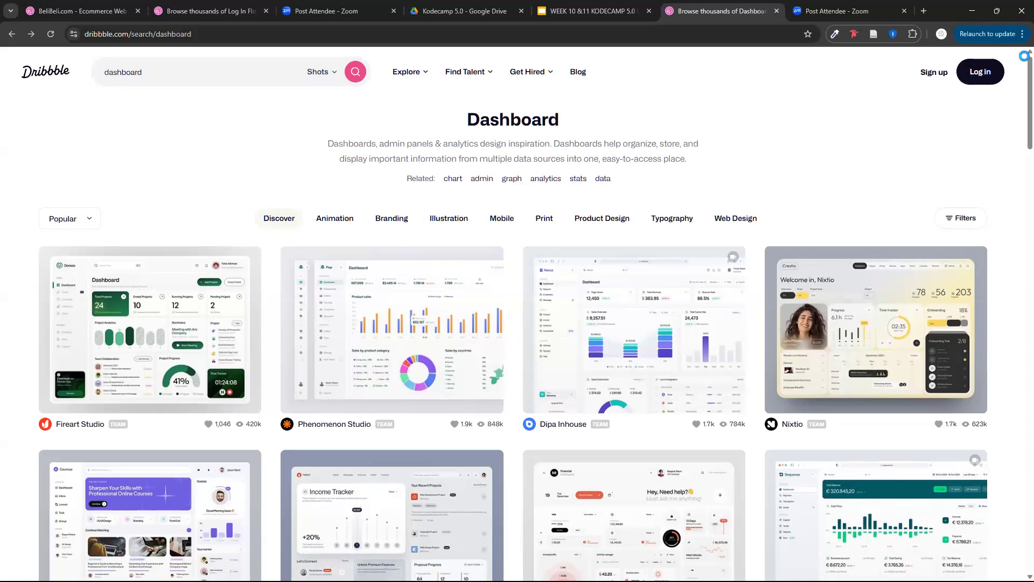